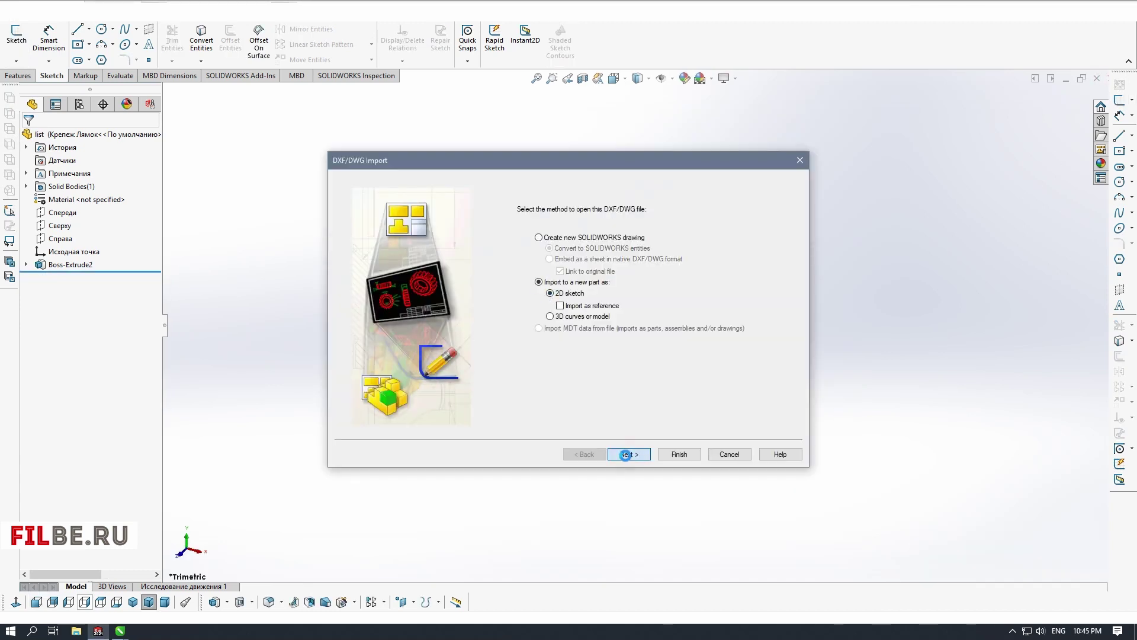
Import the DXF drawing into a new part as a 2D sketch, with millimetres as units and all layers included
click(626, 454)
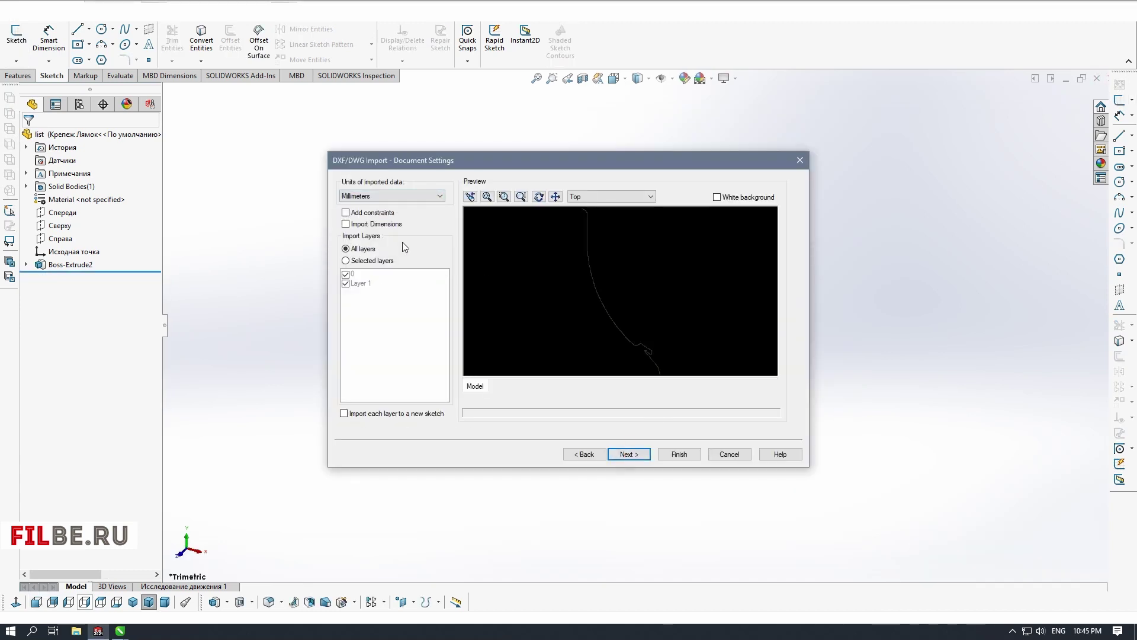
click(676, 455)
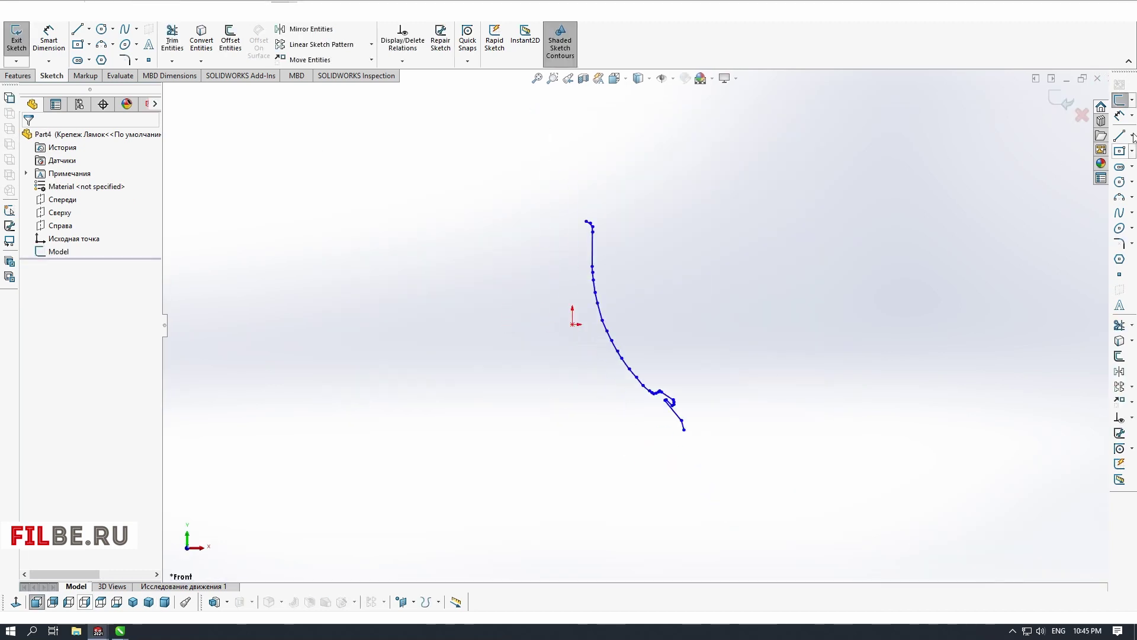
Trace the imported profile's long curved section with a three-point arc and its straight upper section with a line
click(1119, 197)
click(547, 203)
scroll(670, 465, down, 6)
click(647, 388)
scroll(564, 350, up, 6)
click(609, 307)
click(1119, 135)
click(585, 270)
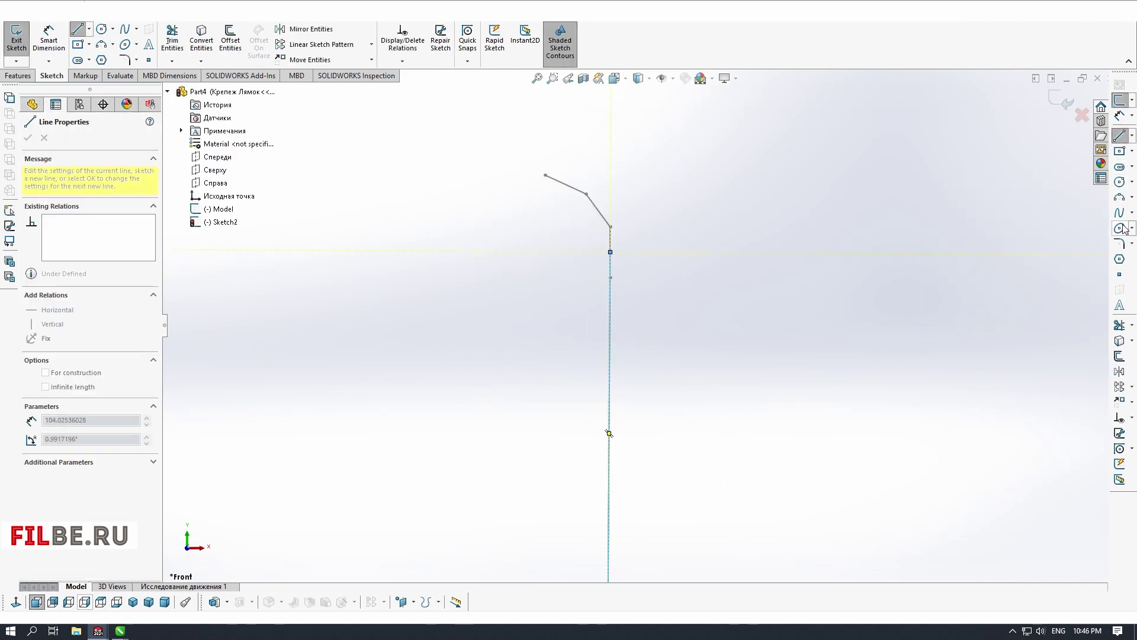
Trace the bend at the profile's upper end with a three-point arc and start a line from the arc's end
click(1119, 197)
click(545, 175)
click(633, 335)
scroll(634, 327, up, 6)
click(1119, 136)
click(538, 232)
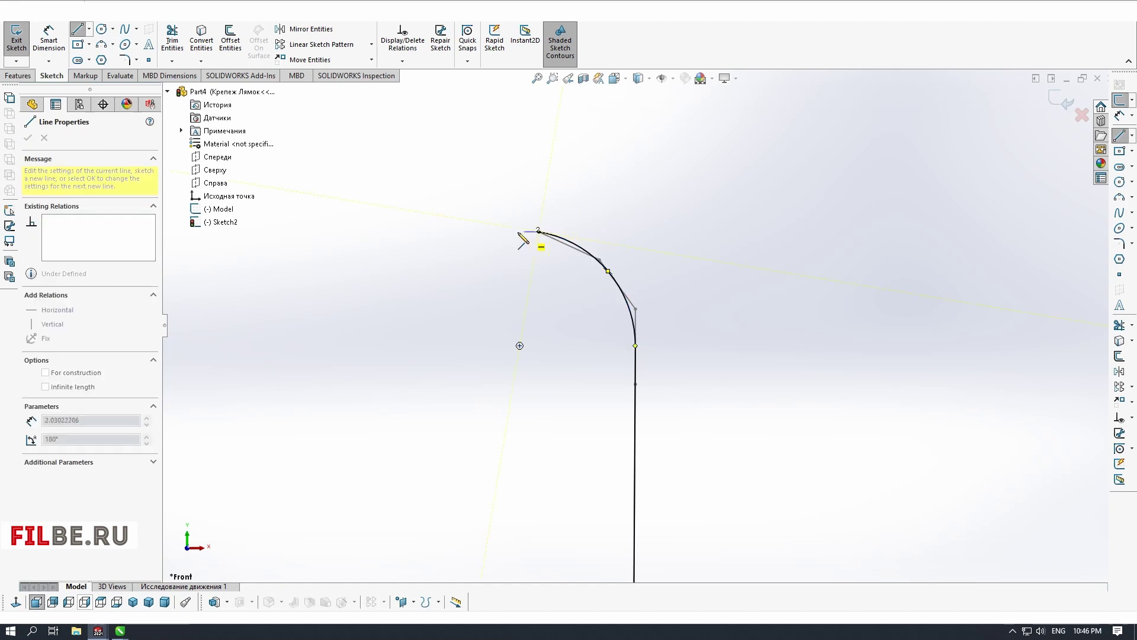
Trace the small hump below the long curve with three-point arcs and continue along the sloping hook edge with a line
click(1120, 197)
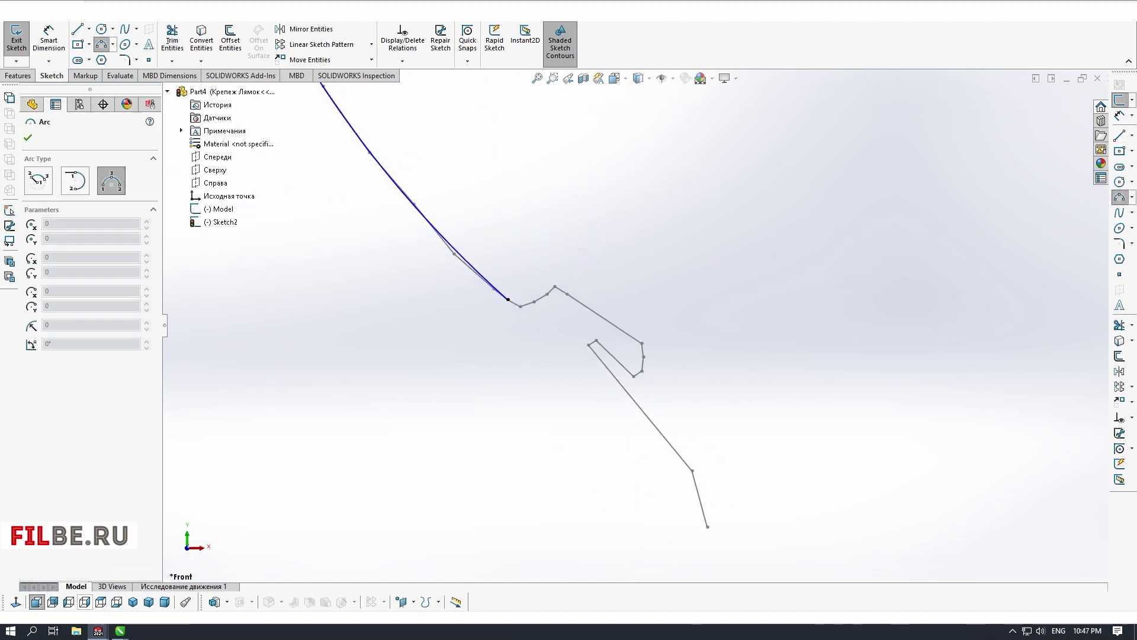
click(546, 293)
click(526, 303)
click(576, 291)
click(1120, 135)
click(622, 315)
click(757, 404)
Round the outer tip of the hook with a three-point arc from the end of the sloping line
click(1119, 197)
click(757, 404)
click(758, 454)
click(713, 369)
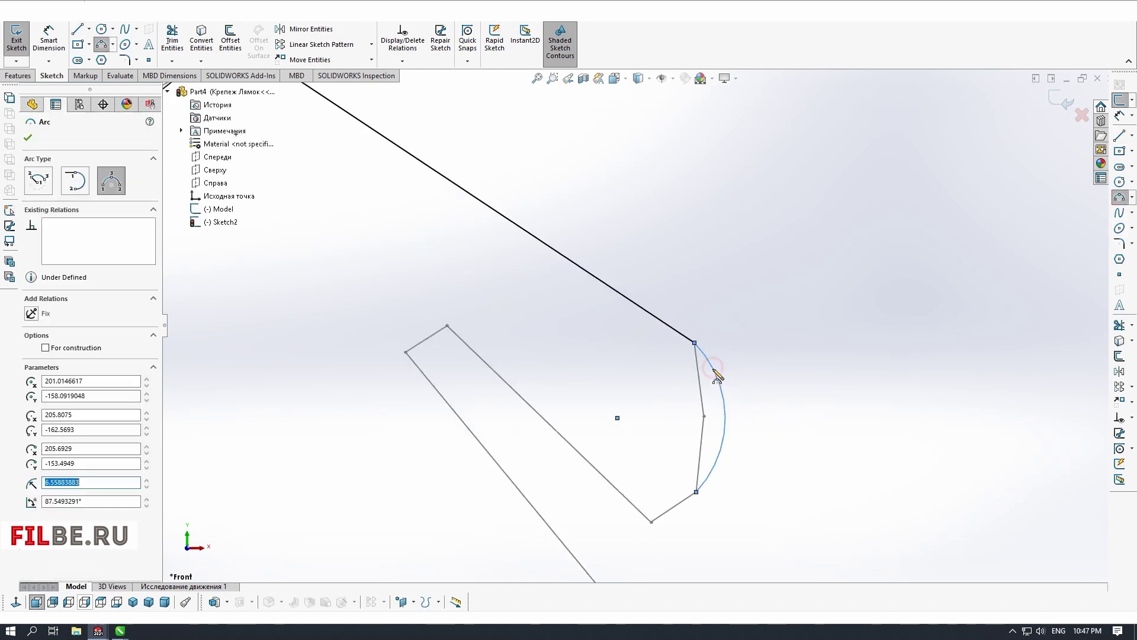
key(l)
click(712, 521)
key(Escape)
key(ctrl+z)
key(ctrl+z)
Trace the straight sides of the hook's slot with lines and start the short line across its inner end
key(l)
scroll(594, 267, up, 3)
click(551, 262)
click(713, 459)
click(553, 261)
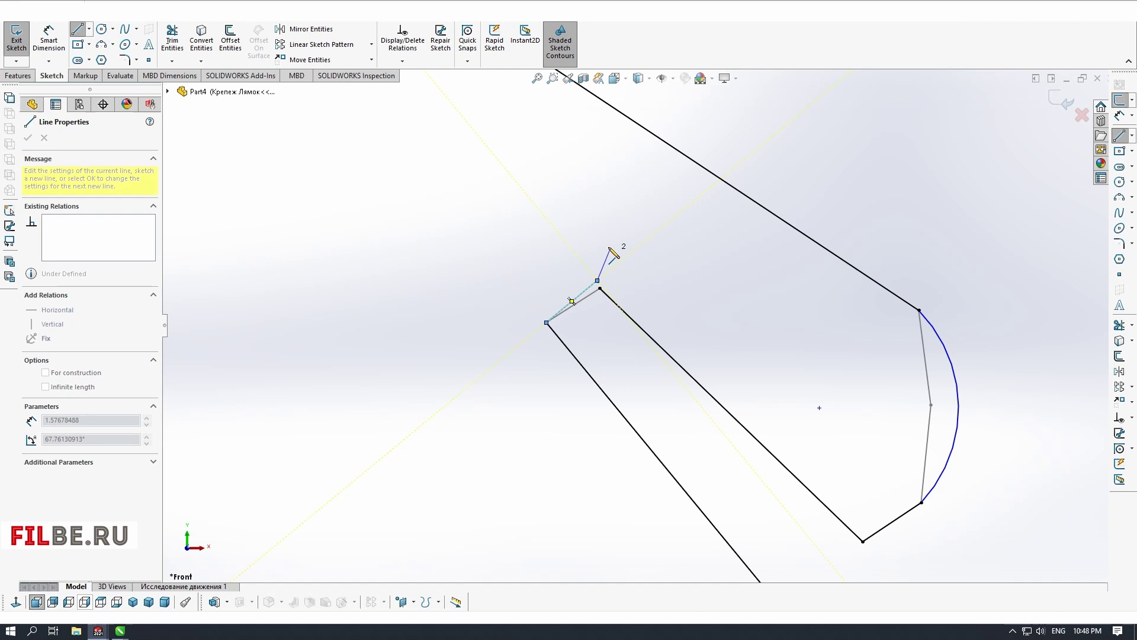
Relate the slot's long side lines to each other and delete the leftover short line at its inner end
ctrl+click(615, 407)
click(711, 350)
click(599, 289)
key(ctrl+z)
scroll(618, 303, up, 3)
click(594, 295)
key(Delete)
Redraw the short line closing the slot's inner end between its two long sides
key(l)
click(604, 298)
click(553, 355)
click(545, 345)
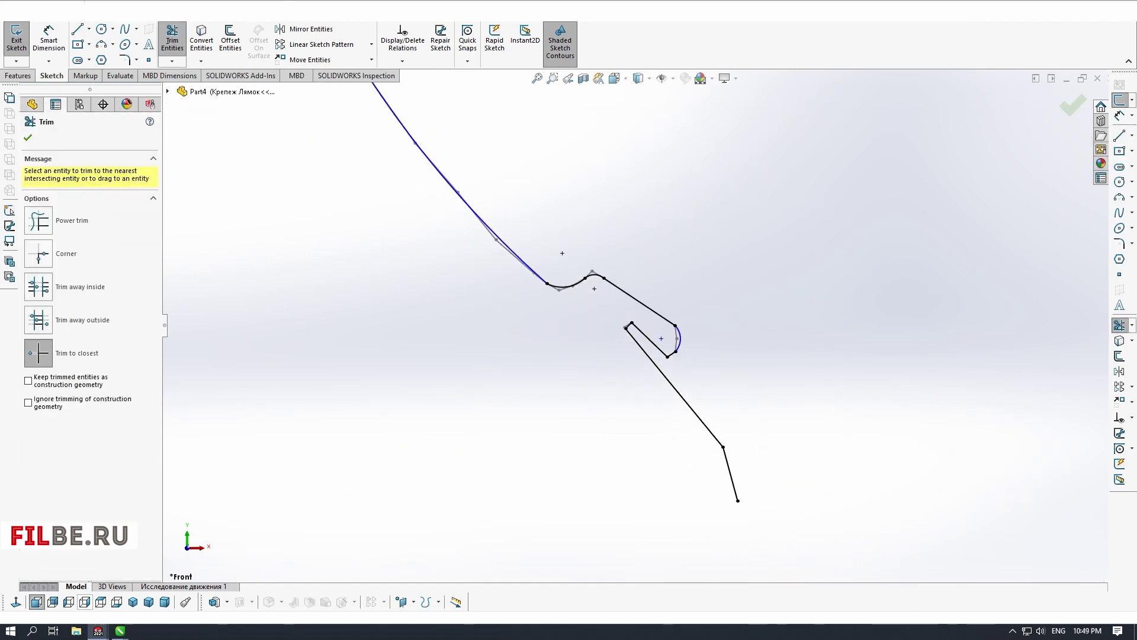
scroll(651, 255, down, 1)
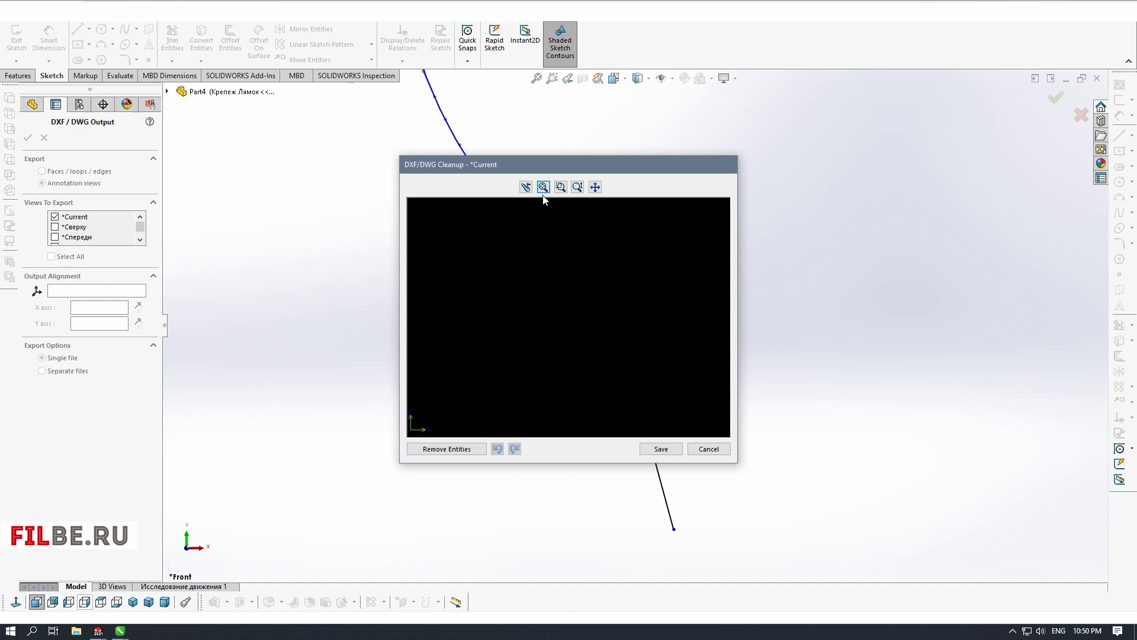
Export the current annotation view of the profile sketch as a single DXF file
click(709, 448)
click(27, 138)
click(658, 447)
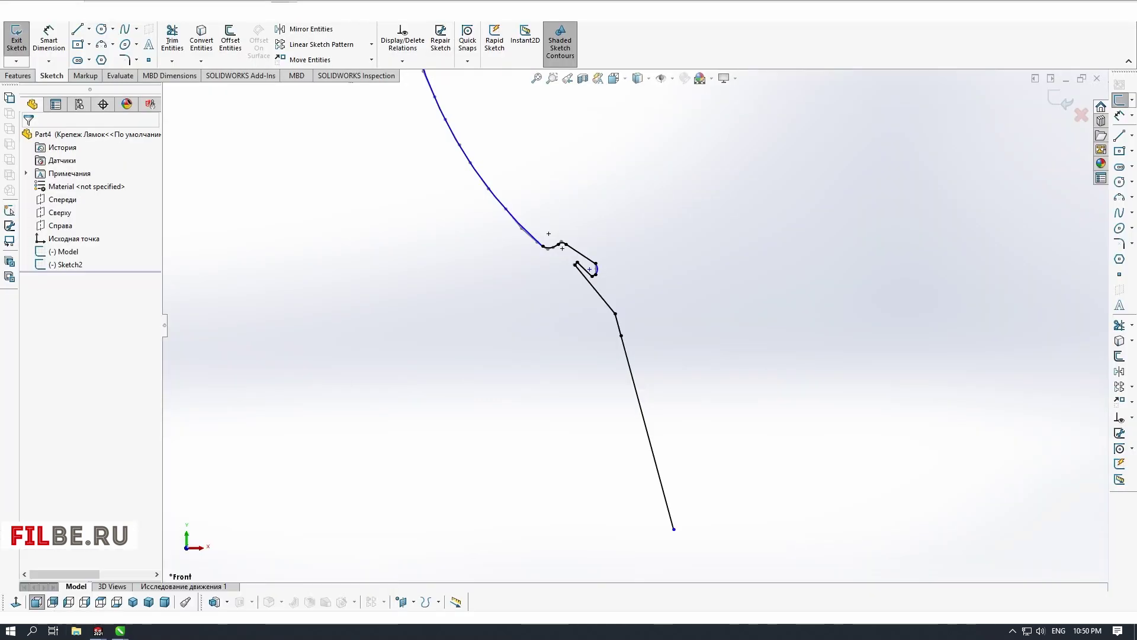
click(182, 603)
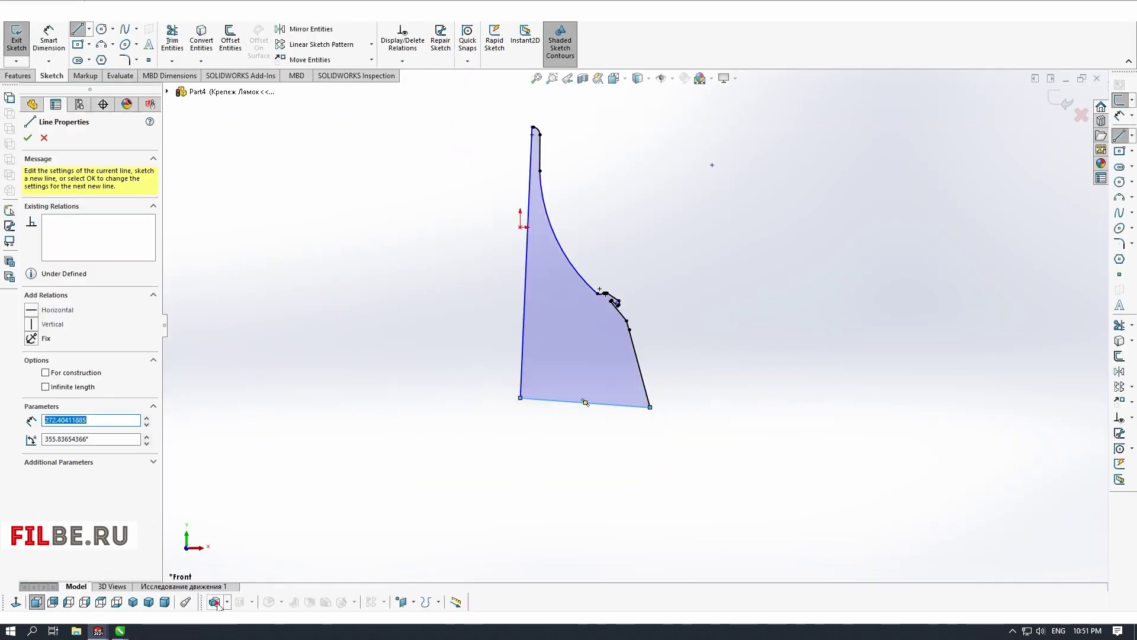
Switch to CorelDRAW and import the DXF drawing with Top projection, metric units and 1:1 scaling
key(Return)
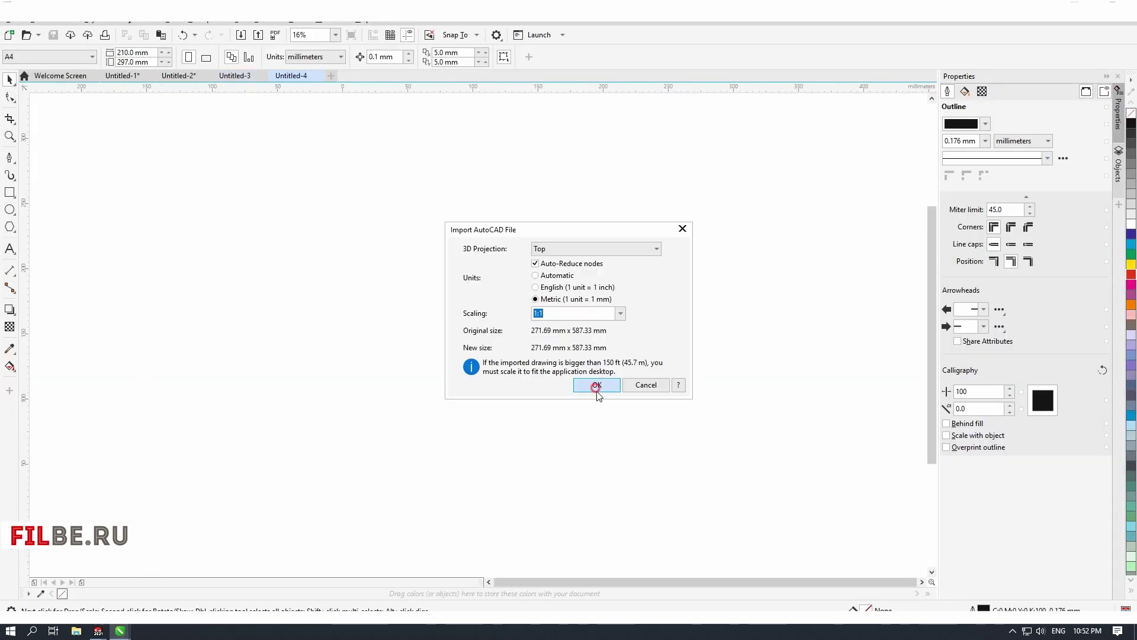
click(577, 384)
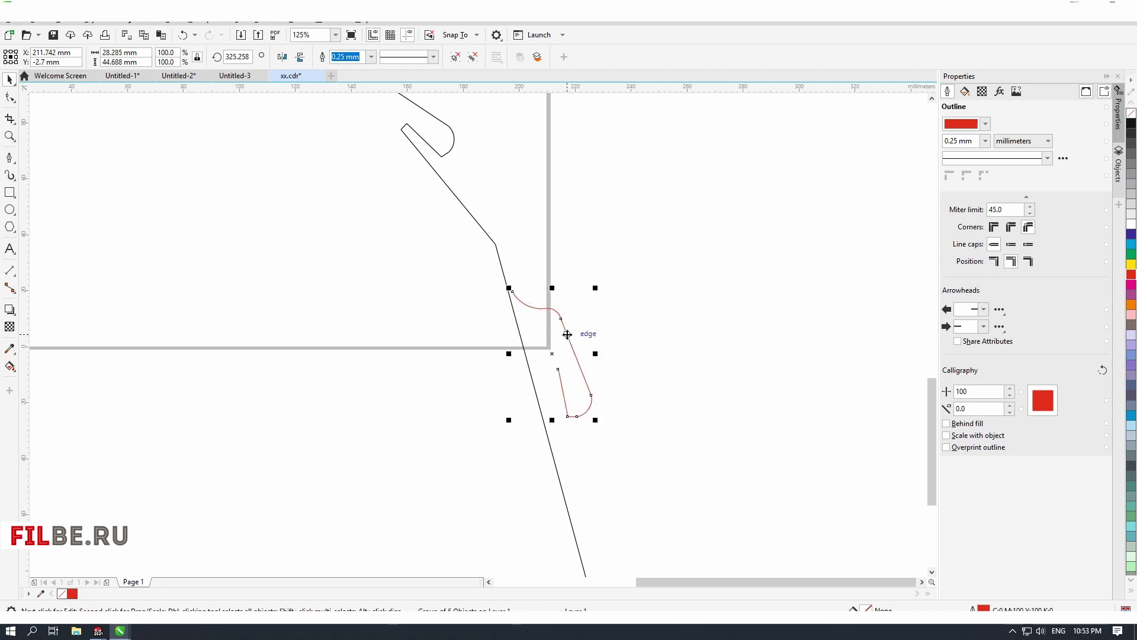
scroll(567, 334, up, 3)
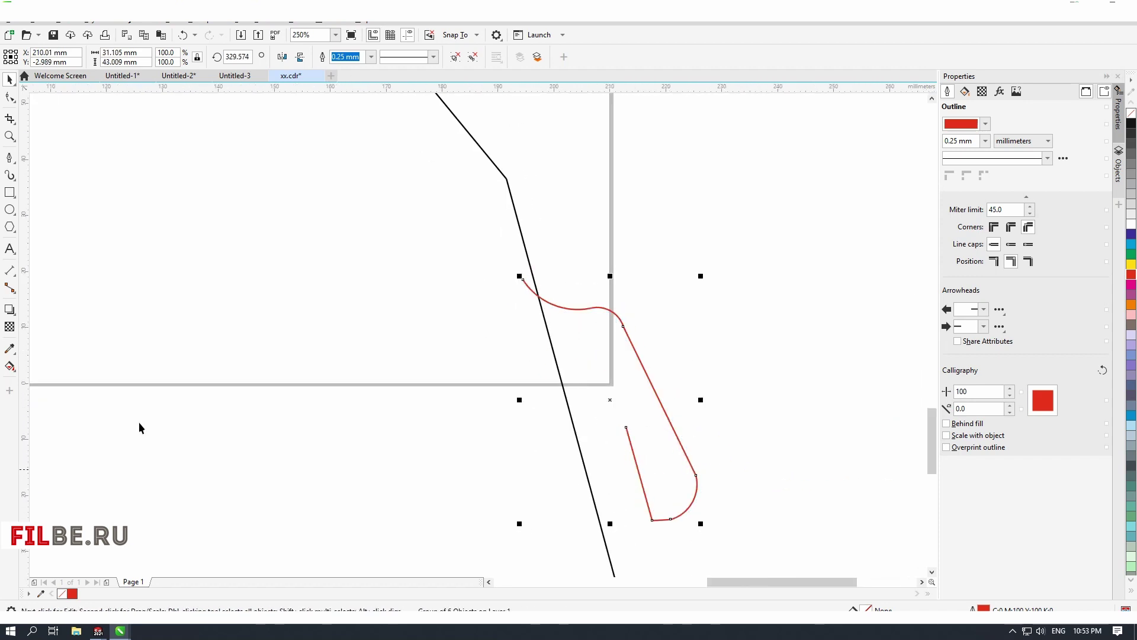
click(118, 630)
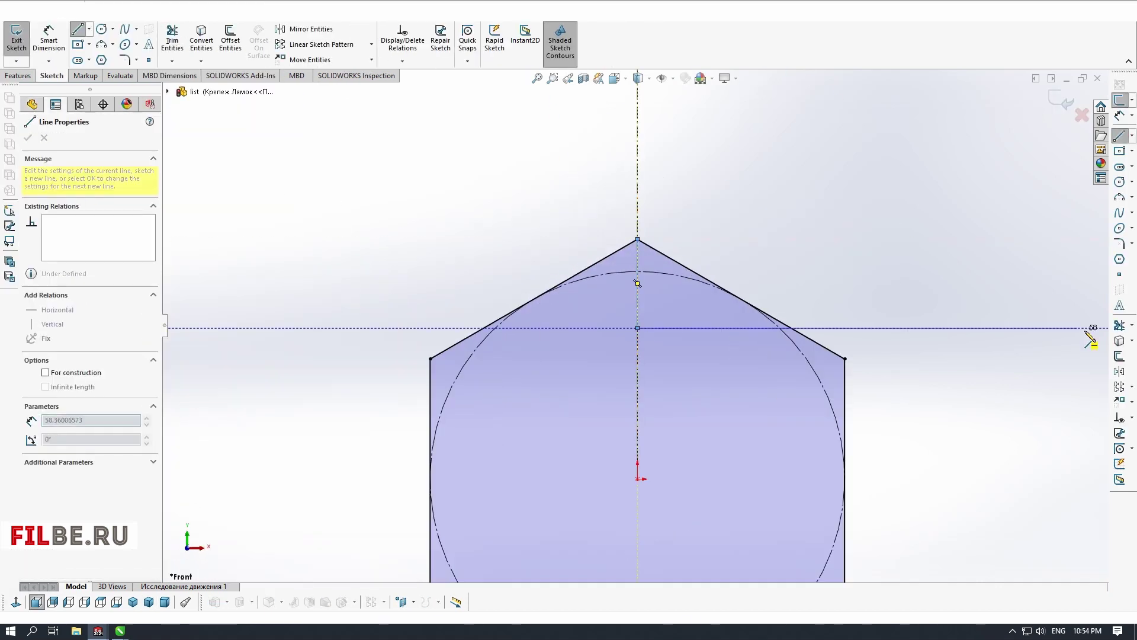
Sketch the narrow slot at the top vertex of the hexagonal leaf part
click(659, 255)
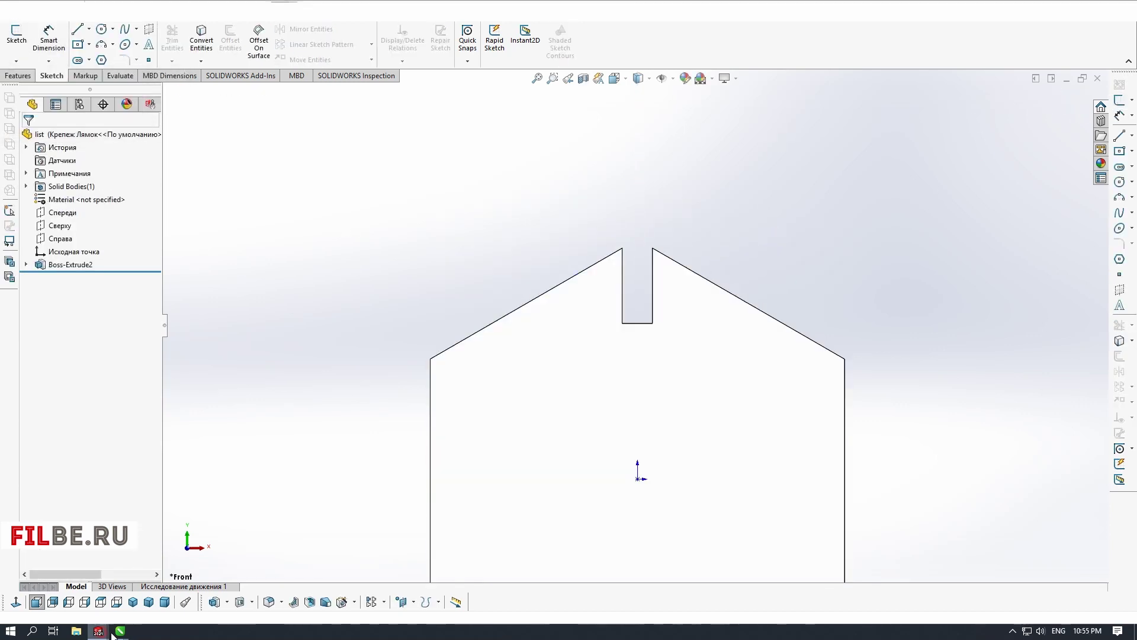
click(612, 396)
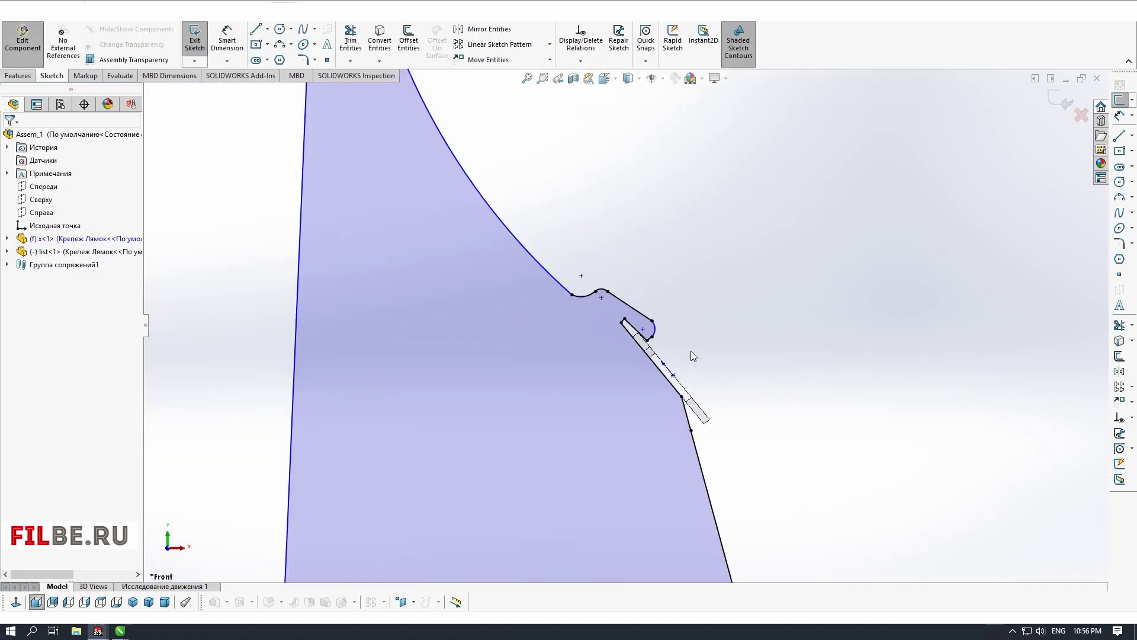
Delete an unneeded entity at the profile's hook slot and add a relation between two of the slot's lines
scroll(691, 351, up, 3)
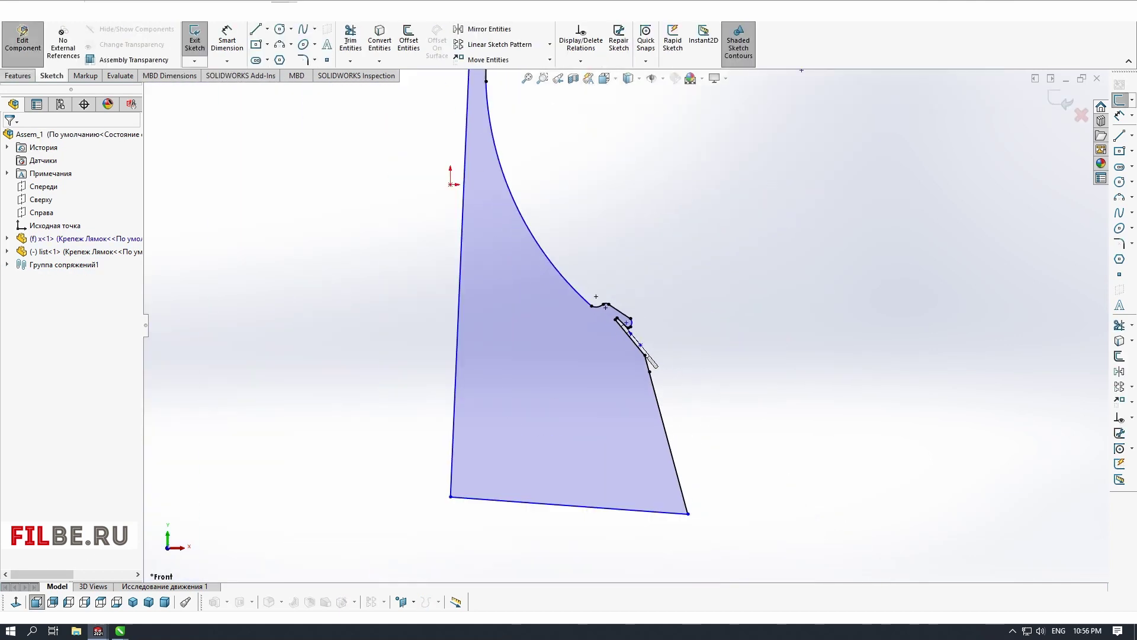
click(37, 602)
scroll(687, 398, down, 12)
click(536, 209)
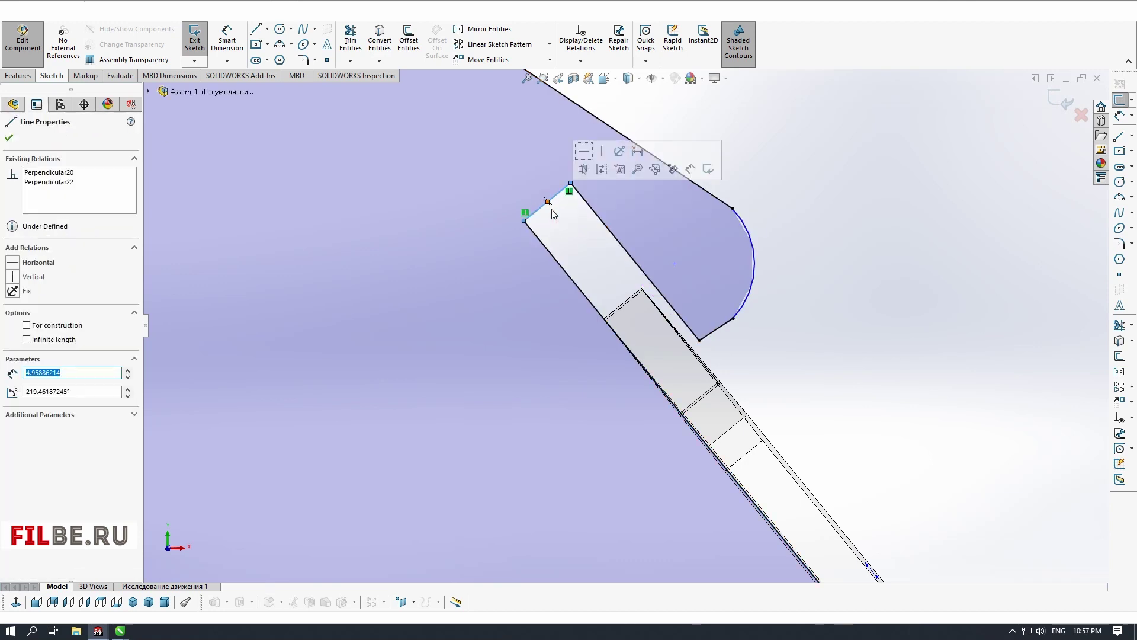
click(547, 211)
click(770, 348)
key(Delete)
key(Escape)
click(663, 301)
ctrl+click(583, 293)
click(689, 241)
click(547, 202)
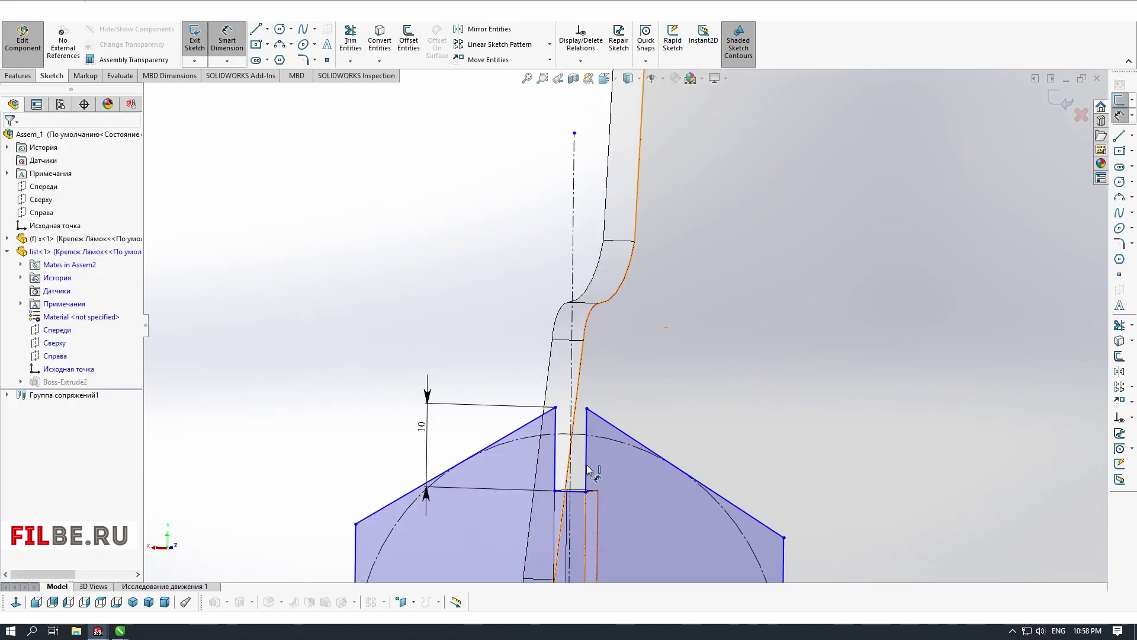
Dimension the second side of the hexagon's top slot and the diameter of its construction circle
click(587, 466)
click(729, 366)
scroll(589, 507, down, 4)
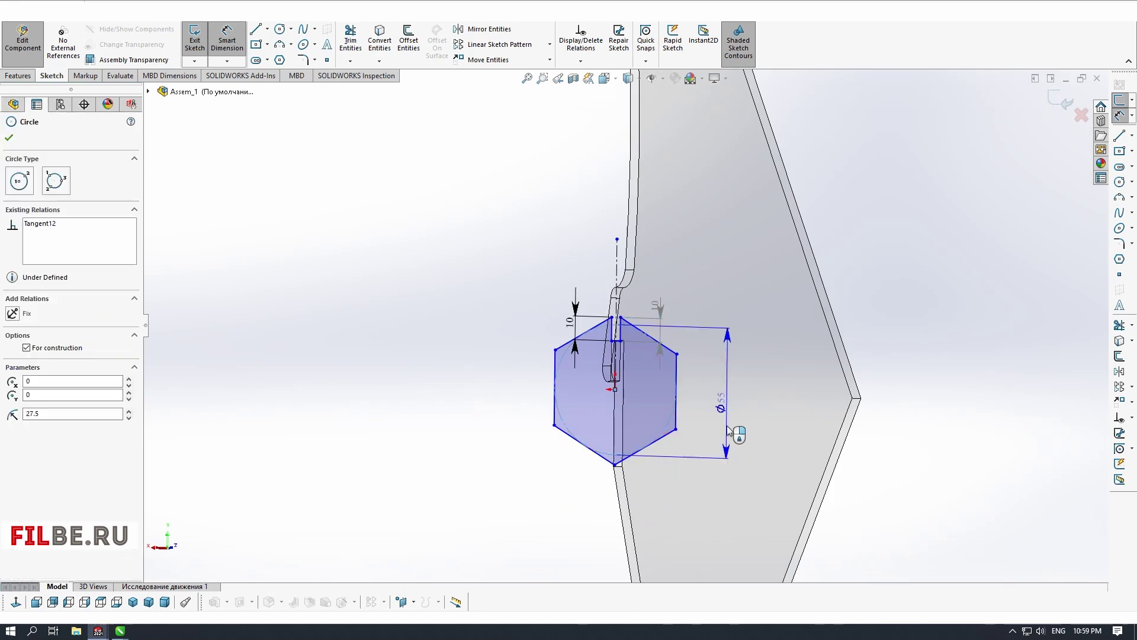
click(653, 396)
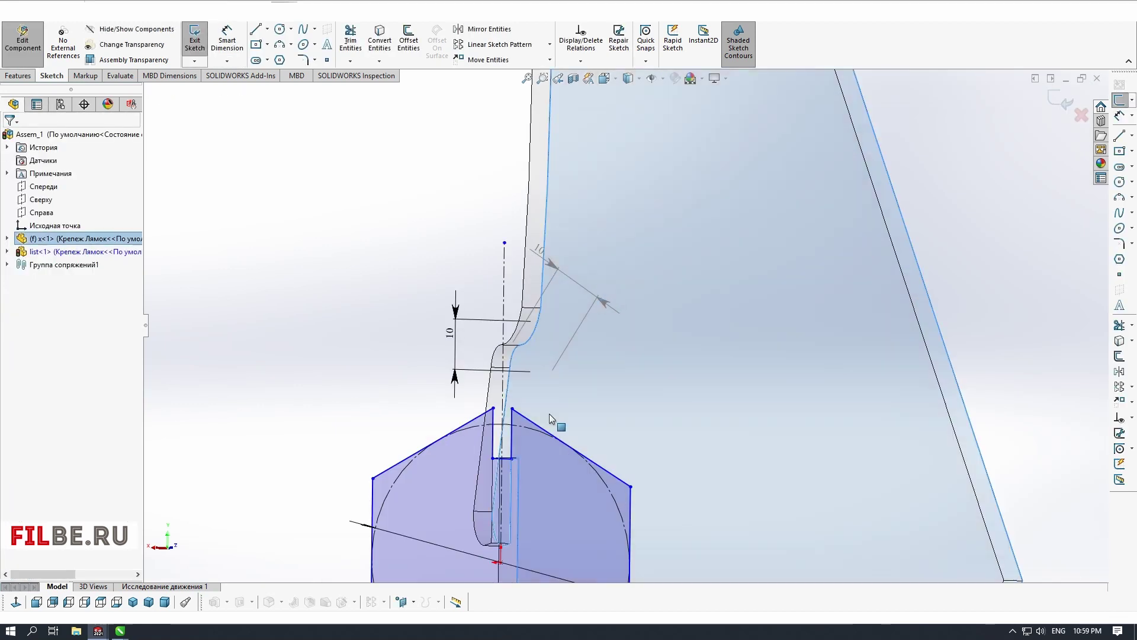
scroll(474, 432, down, 3)
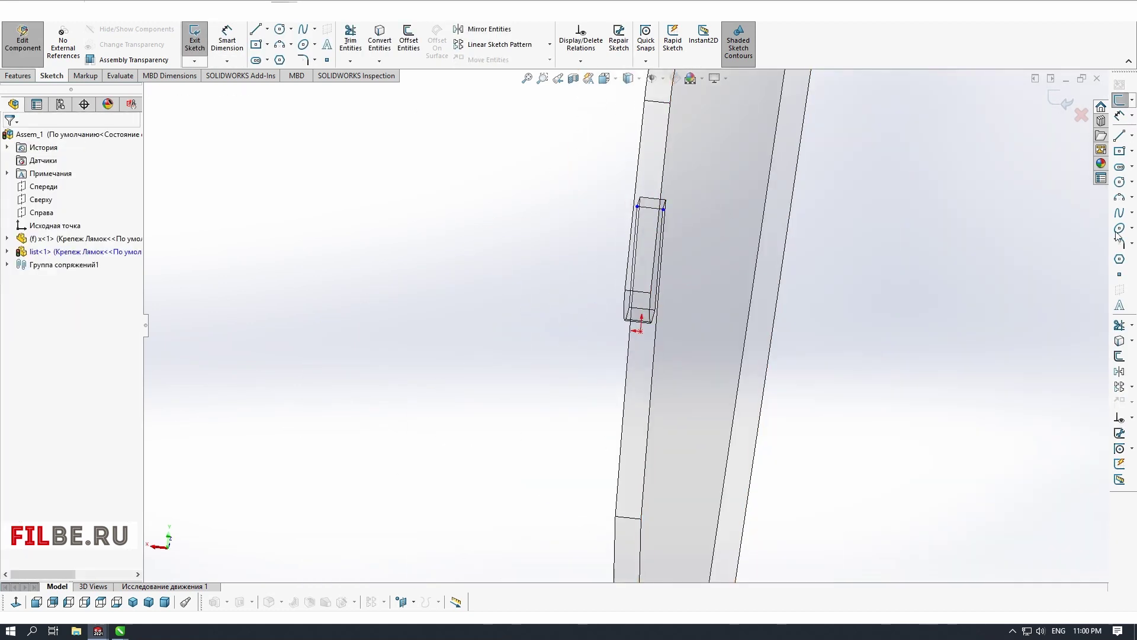
click(72, 601)
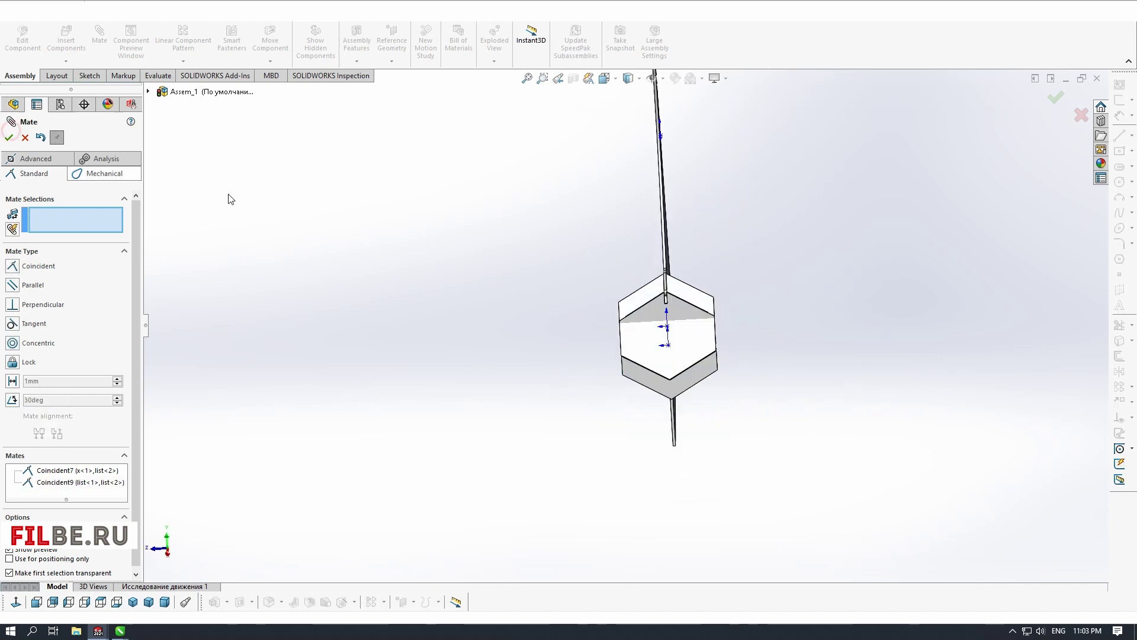
middle_drag(228, 198, 670, 439)
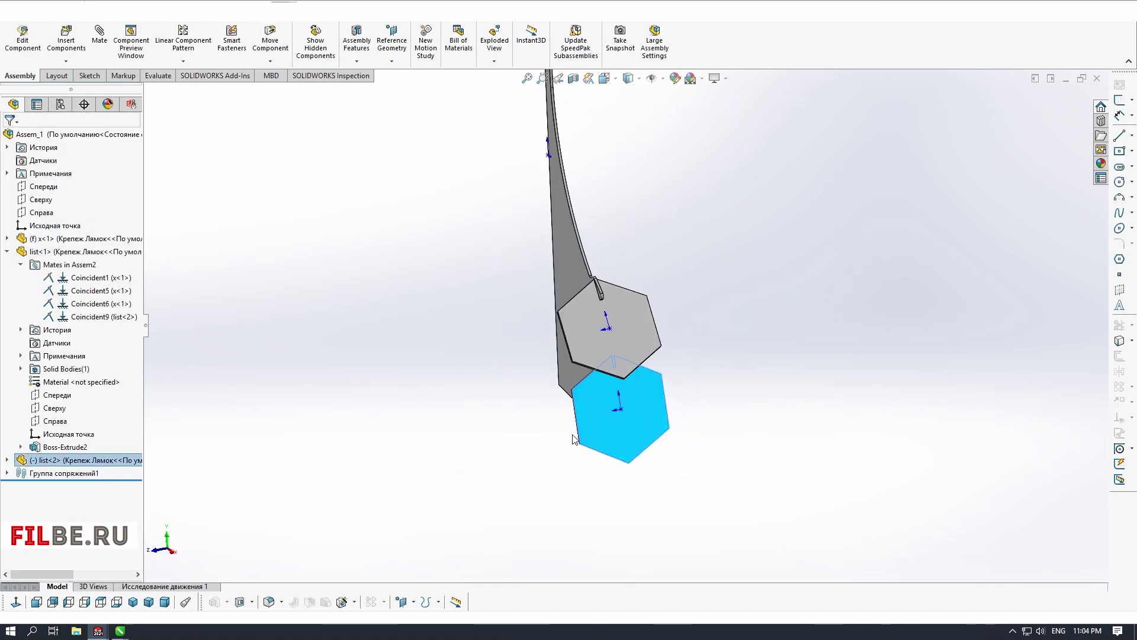
click(589, 249)
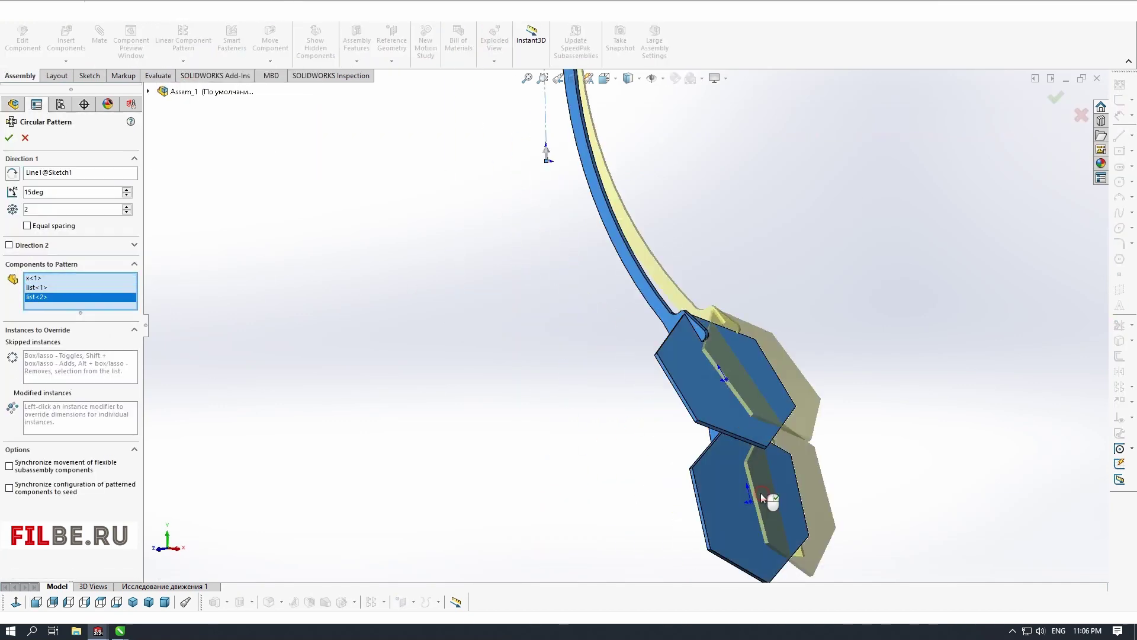
Circular-pattern the rib and both hexagonal leaves about the sketch axis with 10 instances spaced 35 degrees apart
click(53, 192)
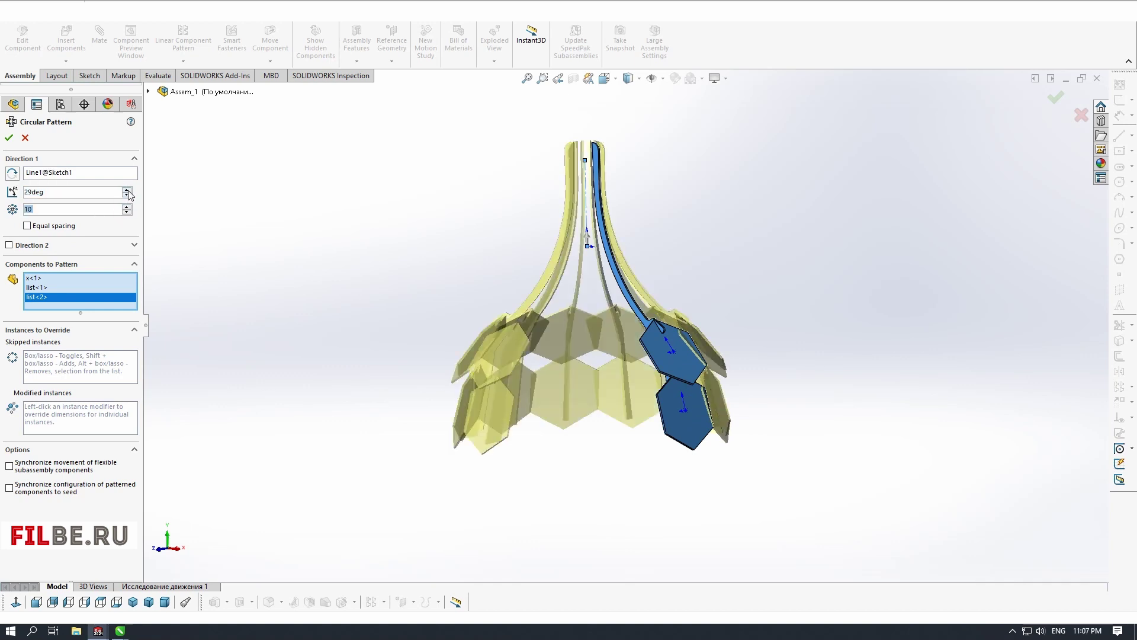
click(127, 190)
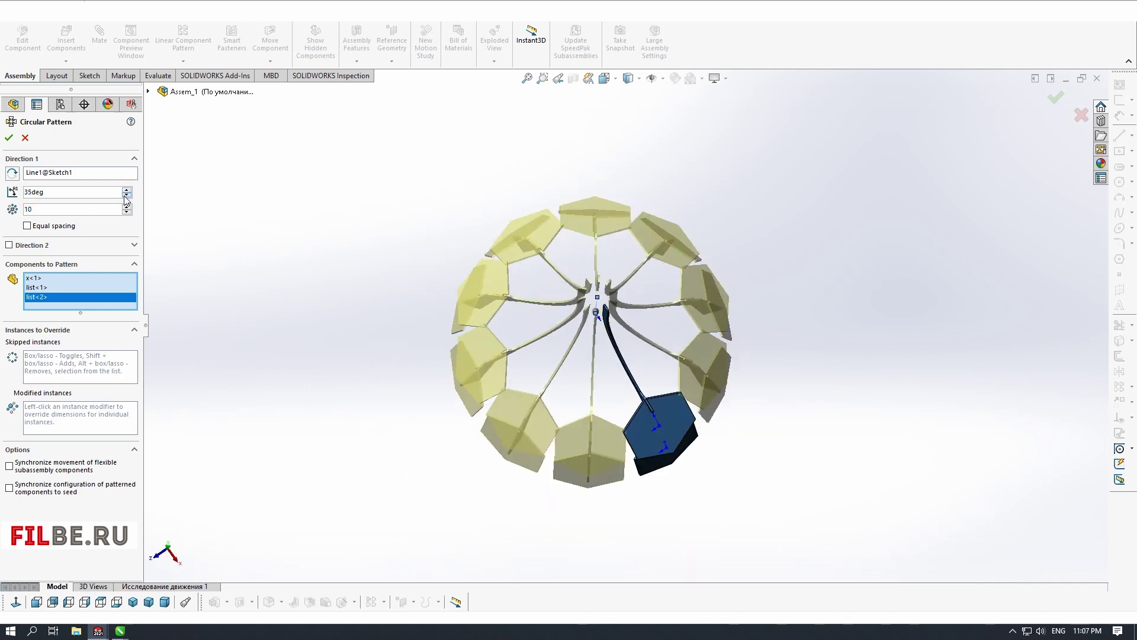
middle_drag(545, 284, 546, 168)
key(Return)
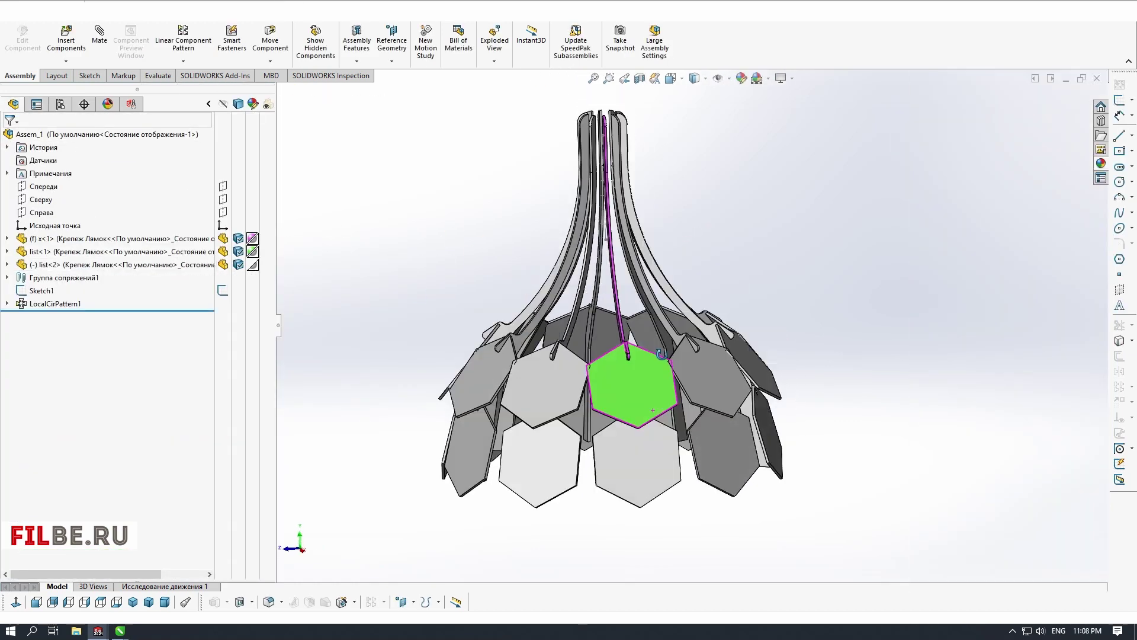
Sketch a line from the green hexagon's top vertex to its upper left corner and link it to the neighbouring leaf's corner
middle_drag(661, 355, 332, 355)
drag(278, 324, 184, 329)
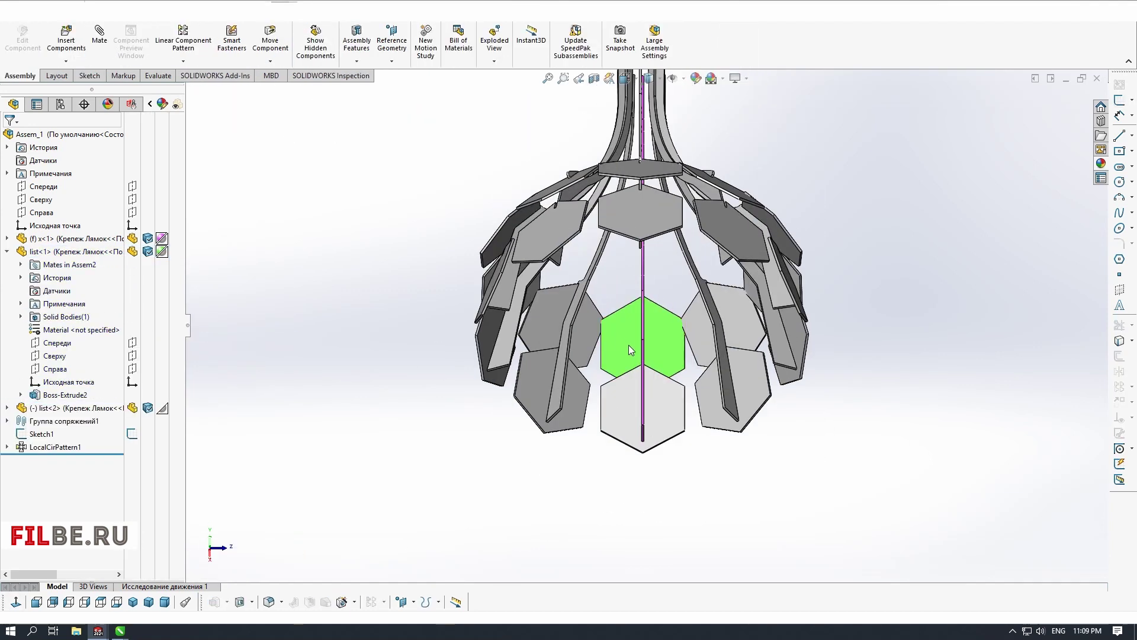
middle_drag(628, 344, 597, 353)
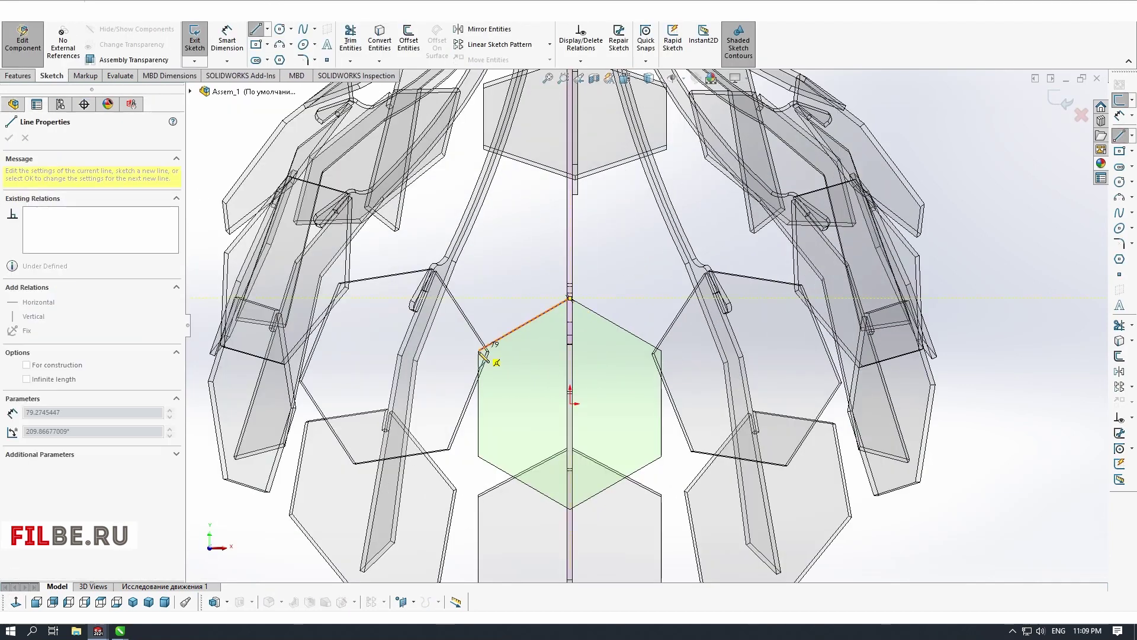
click(508, 344)
click(498, 349)
scroll(498, 351, down, 3)
click(537, 347)
Sketch a construction line joining the green hexagon's upper right corner to the neighbouring leaf's corner
click(1132, 135)
click(1096, 151)
click(1064, 345)
click(1042, 352)
click(1051, 350)
Sketch a line from the green hexagon's top vertex to the midpoint of the upper right construction line
click(1120, 136)
scroll(1054, 356, down, 3)
click(965, 346)
click(978, 344)
scroll(456, 314, up, 2)
click(505, 130)
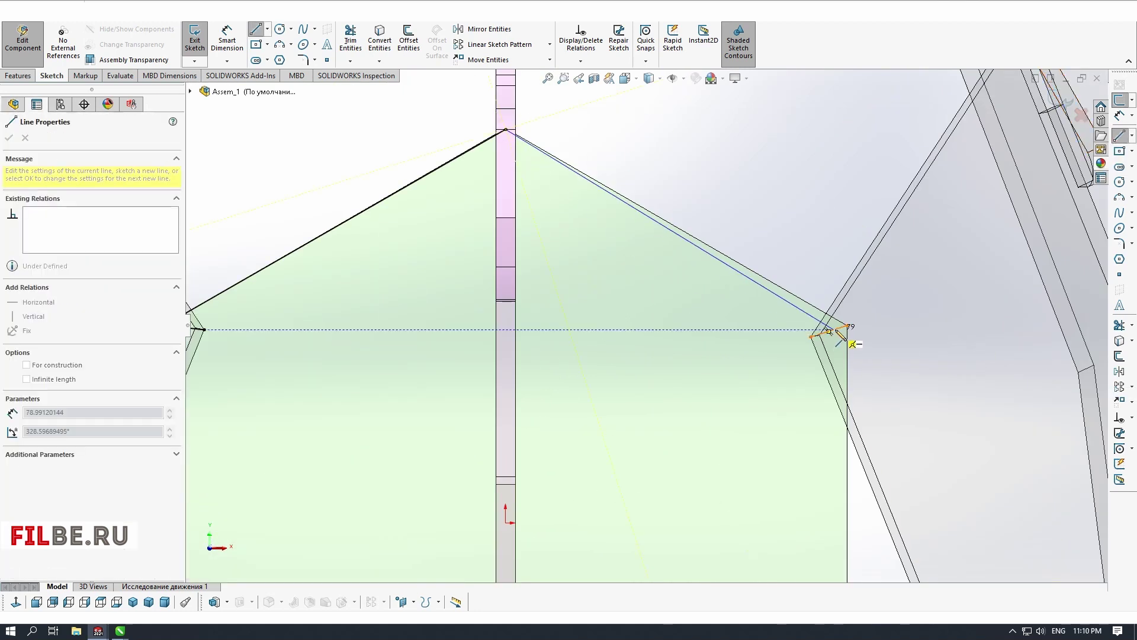
click(835, 330)
Sketch a construction line from the green hexagon's lower right corner to the nearest corner of the adjacent leaf
scroll(829, 332, up, 2)
click(1132, 136)
click(1096, 151)
click(569, 462)
click(652, 449)
Connect the two construction lines' midpoints, and sketch the outline from the bottom vertex around to the upper right midpoint
click(555, 190)
click(610, 455)
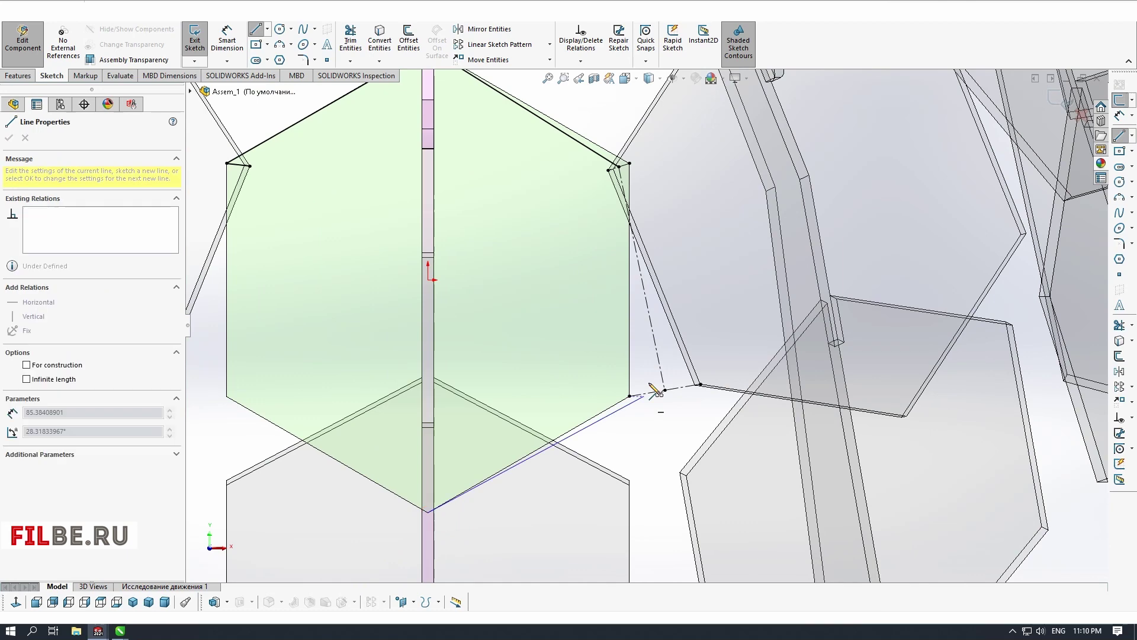
click(619, 168)
scroll(738, 338, up, 2)
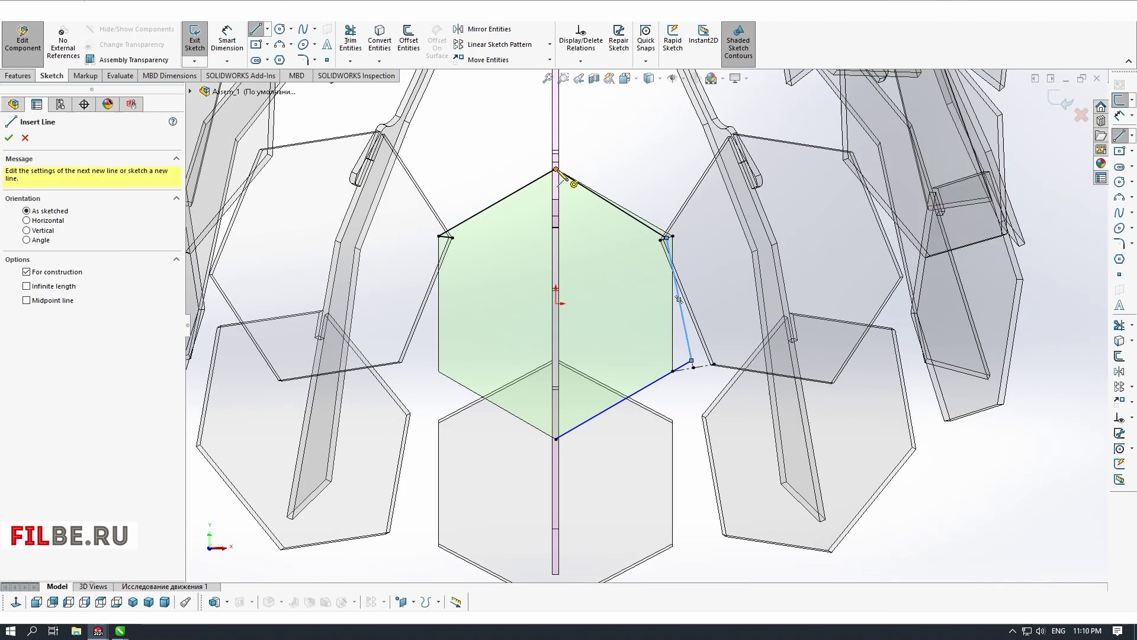
Sketch a vertical construction line between the green hexagon's bottom and top vertices and delete the surplus sketch entity
scroll(556, 169, down, 5)
scroll(575, 196, up, 4)
scroll(601, 399, up, 1)
click(629, 541)
click(629, 264)
scroll(635, 360, down, 2)
click(527, 133)
key(Delete)
click(722, 390)
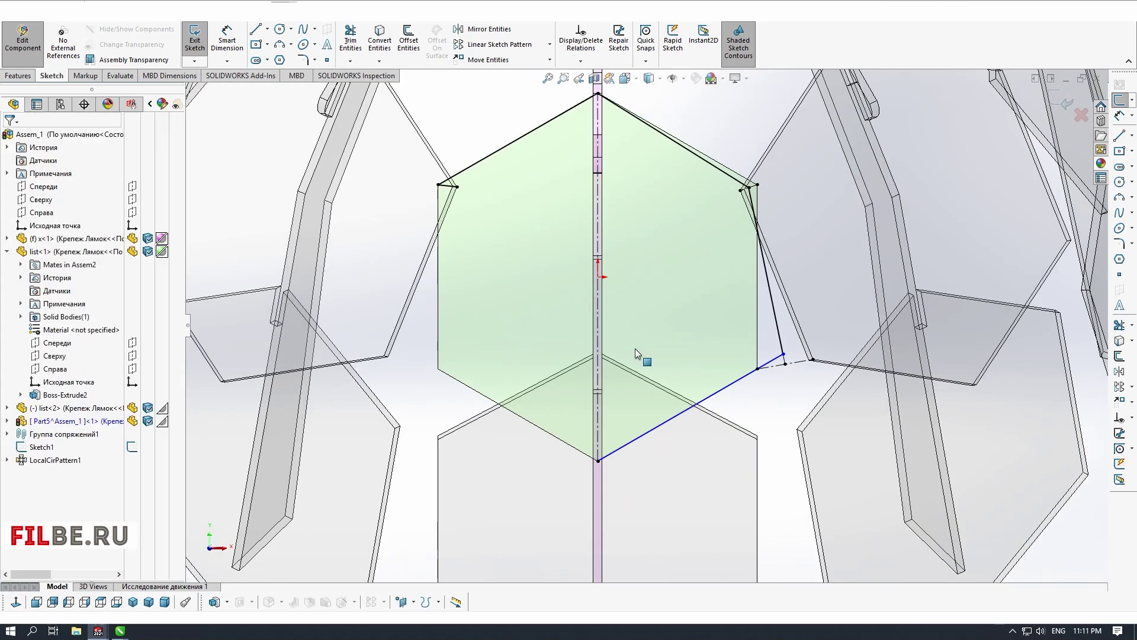
Mirror the outline's right-hand lines across the vertical construction line to close the leaf profile
ctrl+click(776, 320)
ctrl+click(734, 178)
click(489, 29)
click(92, 291)
click(8, 137)
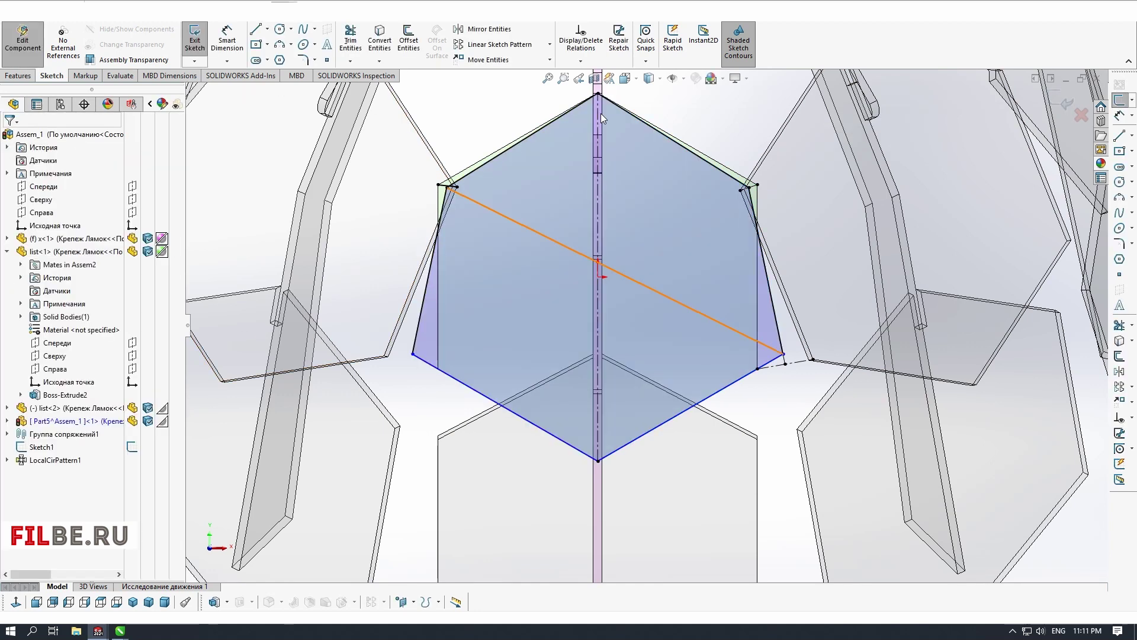
Sketch half of a narrow notch at the leaf's top vertex with a short horizontal line and a vertical line about 18 mm long
click(1120, 136)
scroll(601, 101, down, 4)
click(635, 172)
middle_drag(638, 190, 636, 231)
scroll(636, 249, down, 4)
click(604, 279)
click(629, 279)
scroll(640, 177, down, 1)
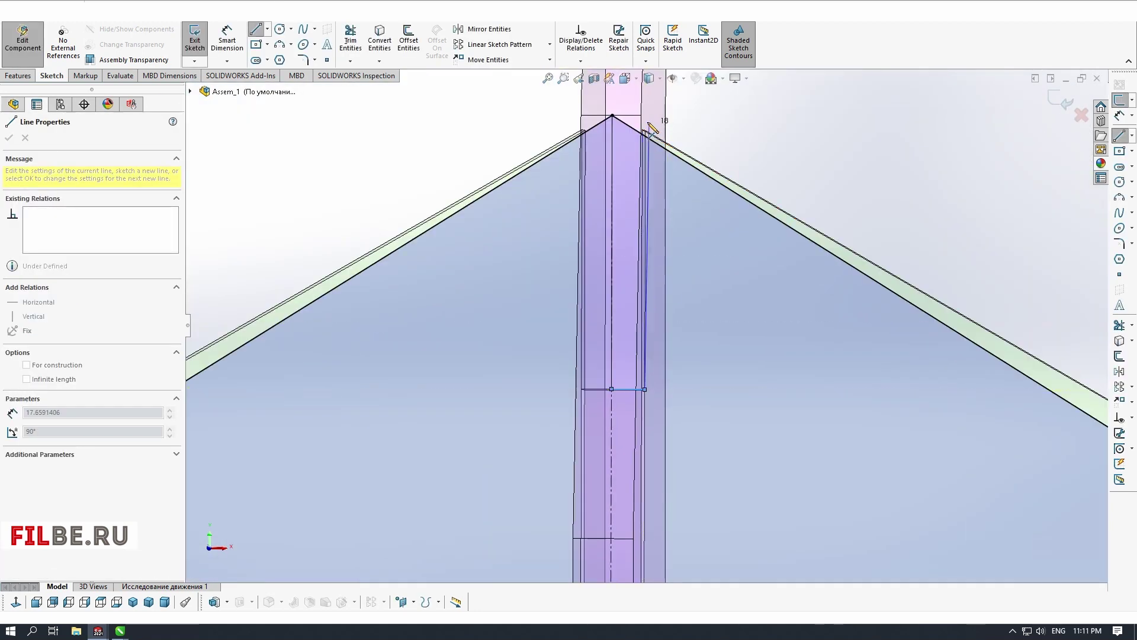
Mirror the notch lines across the vertical centreline and trim the surplus segments at the notch opening
click(1119, 371)
click(98, 276)
click(613, 258)
click(8, 137)
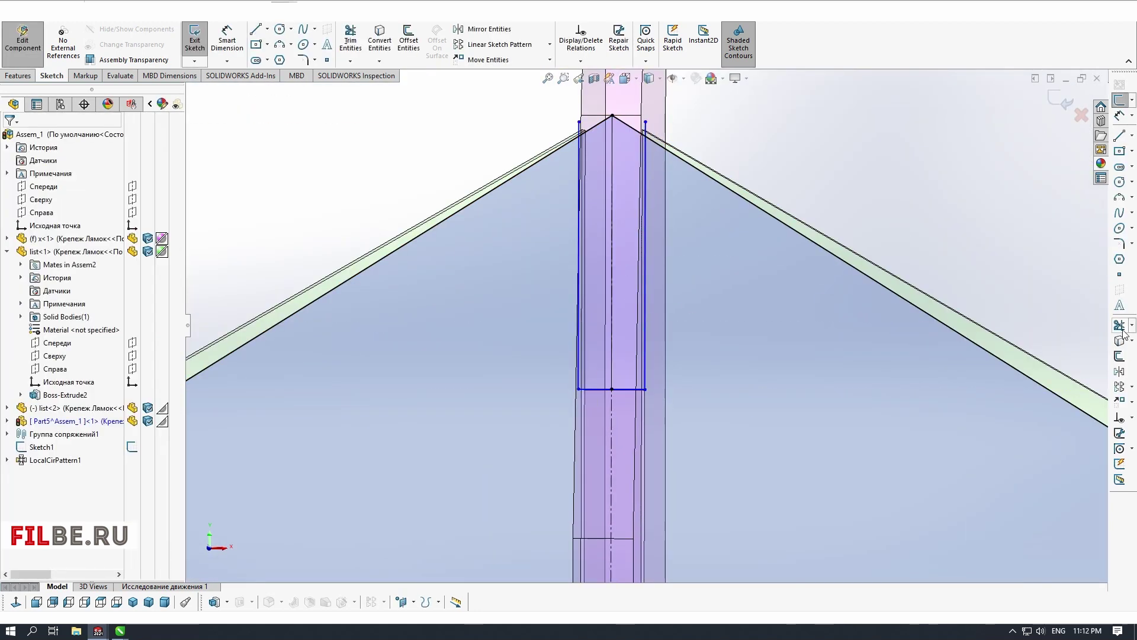
click(1119, 325)
click(595, 125)
click(629, 125)
click(646, 126)
Extrude the notched leaf outline into a solid
scroll(645, 177, up, 12)
click(215, 602)
click(630, 366)
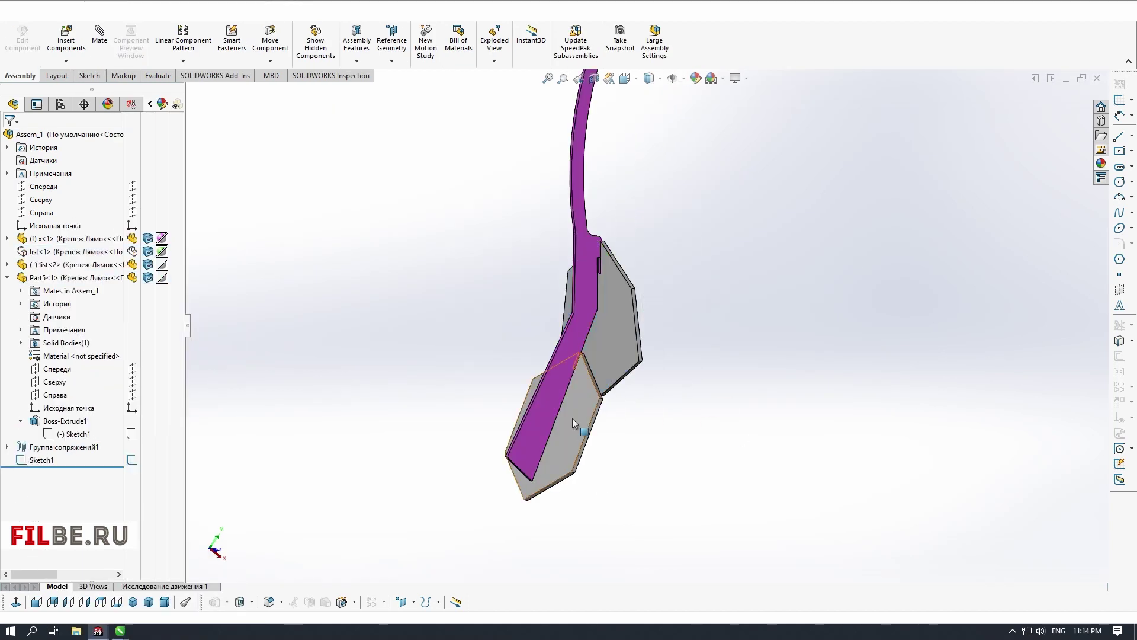
Create a circular pattern of the rib and both green leaves around the vertical axis line
click(571, 424)
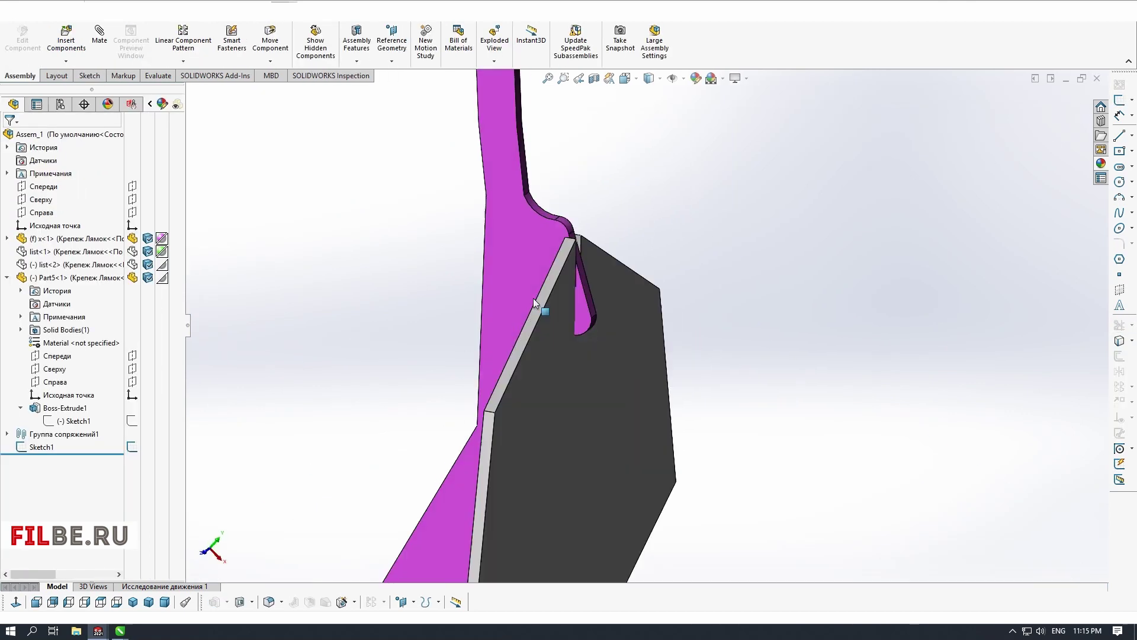
middle_drag(535, 302, 715, 325)
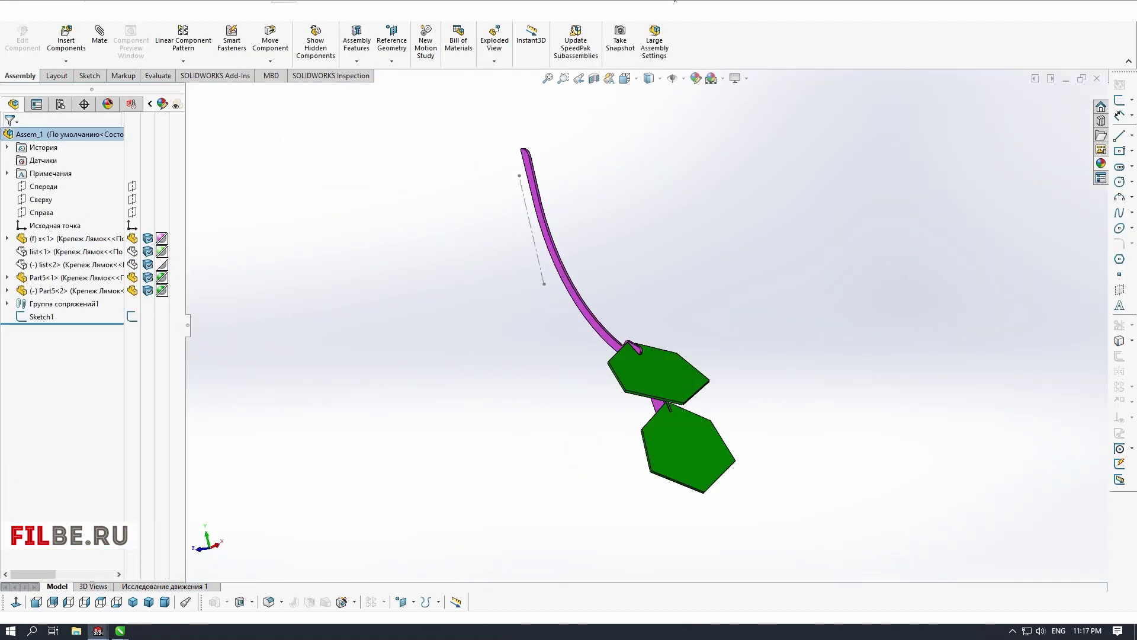
click(541, 273)
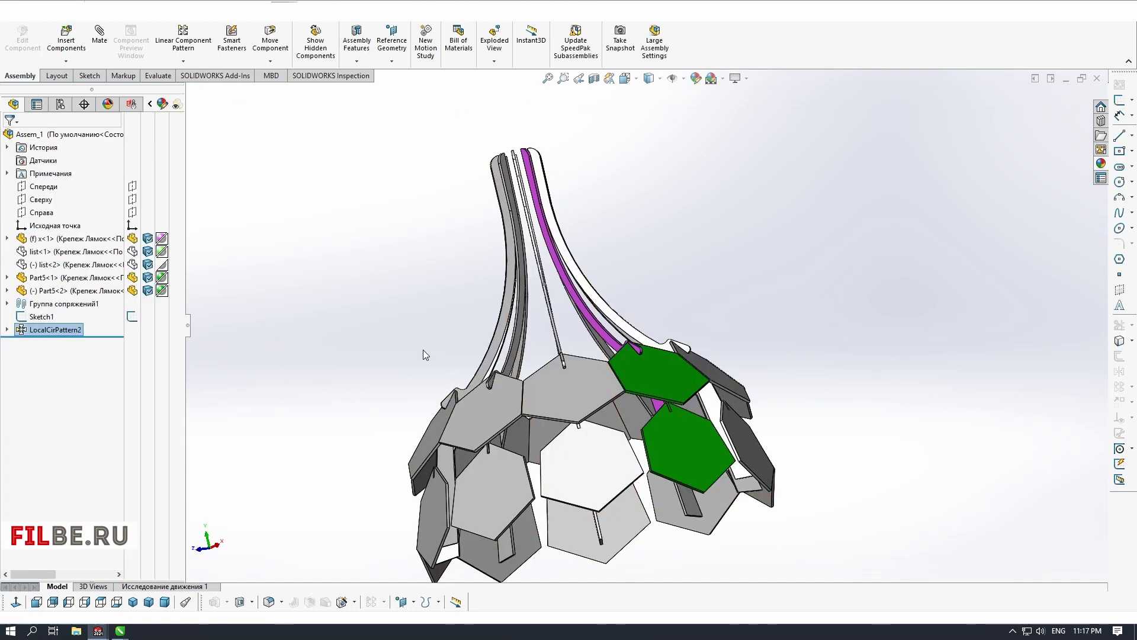
Examine the patterned lampshade from the side, back, top and right, checking how neighbouring leaves meet
scroll(605, 426, down, 5)
scroll(582, 432, up, 5)
middle_drag(581, 433, 675, 425)
click(69, 602)
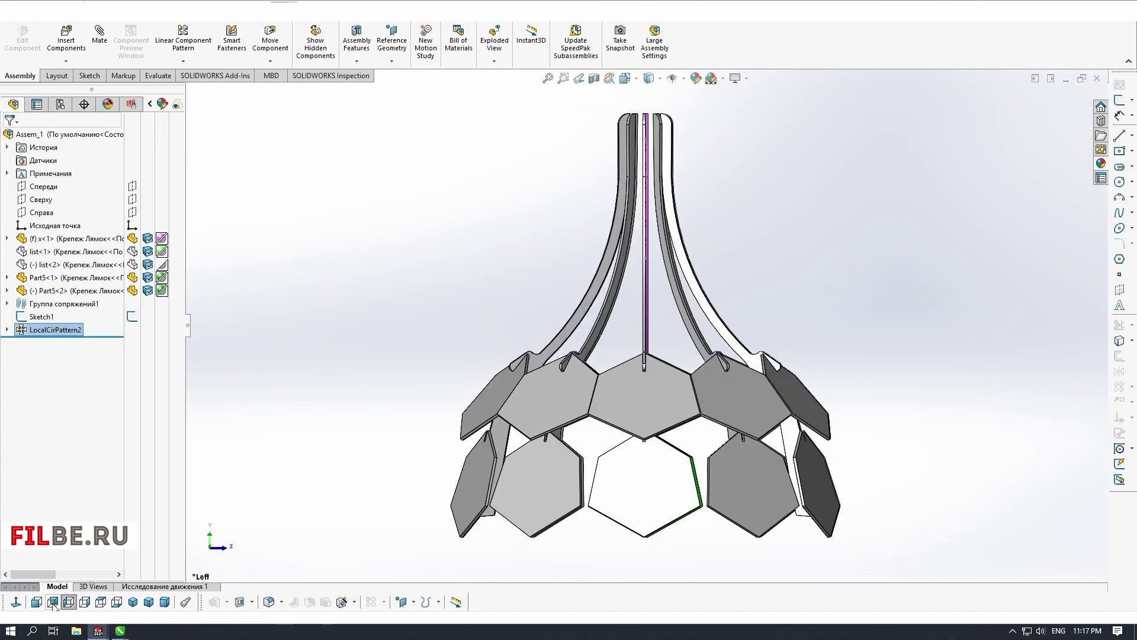
click(52, 602)
scroll(568, 343, down, 6)
middle_drag(568, 344, 429, 440)
click(16, 602)
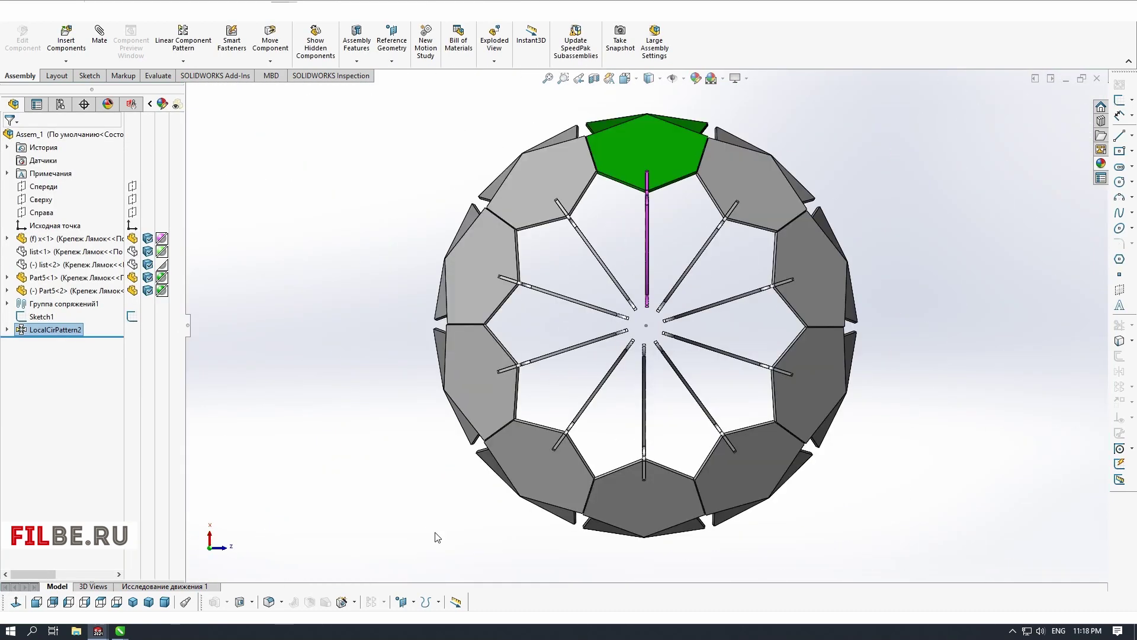
click(85, 601)
click(833, 408)
scroll(675, 342, up, 1)
middle_drag(616, 357, 599, 228)
scroll(599, 229, down, 4)
scroll(601, 231, up, 6)
middle_drag(652, 441, 714, 450)
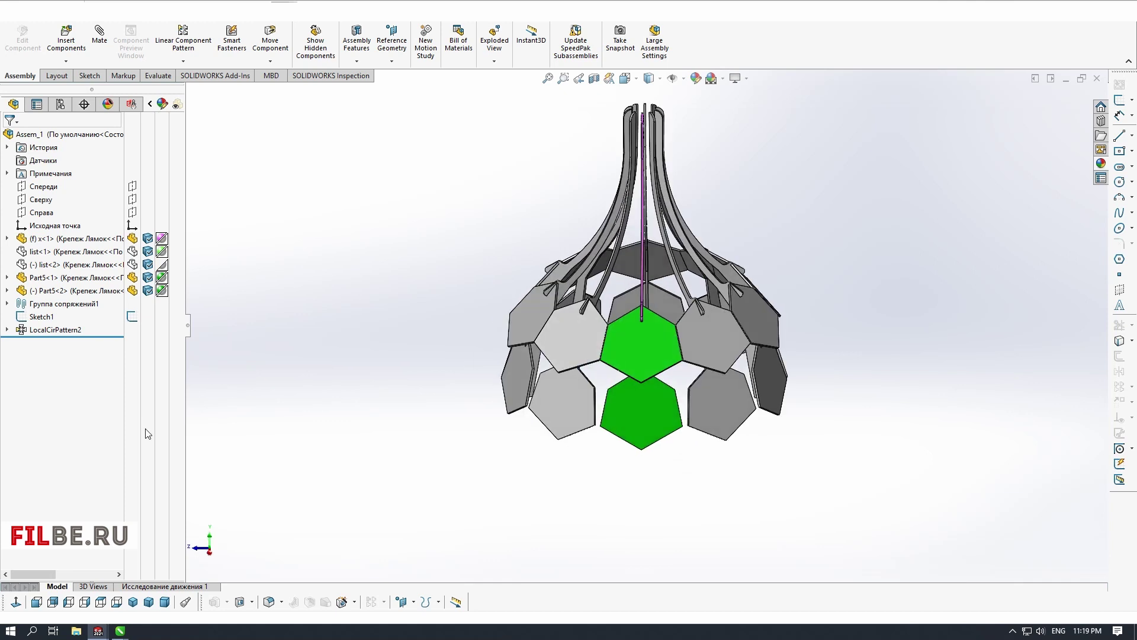
key(ctrl+4)
click(658, 525)
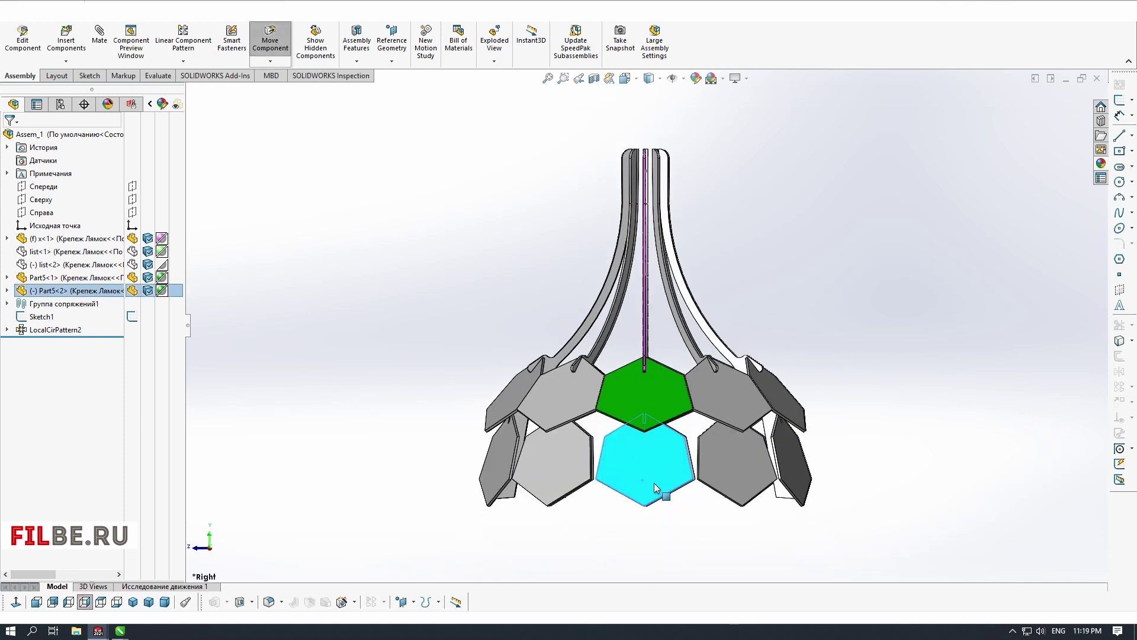
middle_drag(663, 468, 705, 468)
Suppress the LocalCirPattern2 circular pattern
click(70, 330)
click(81, 292)
middle_drag(521, 396, 579, 398)
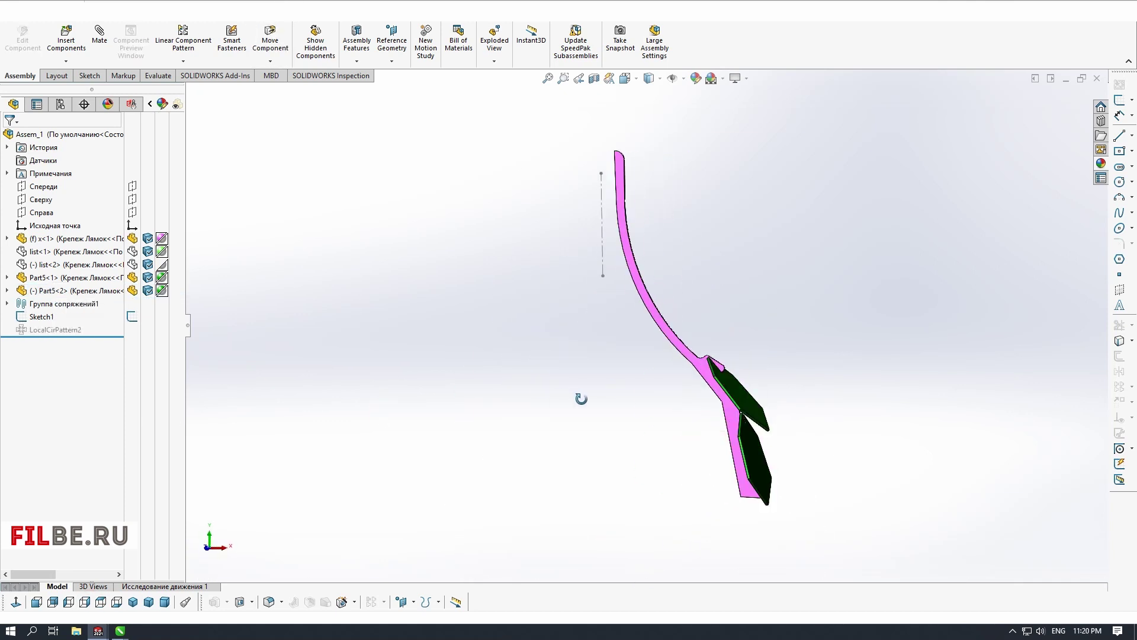
In the rib part, discard the unfinished top-plane sketch and set the extrusion to 2 mm in both directions
click(676, 340)
click(696, 296)
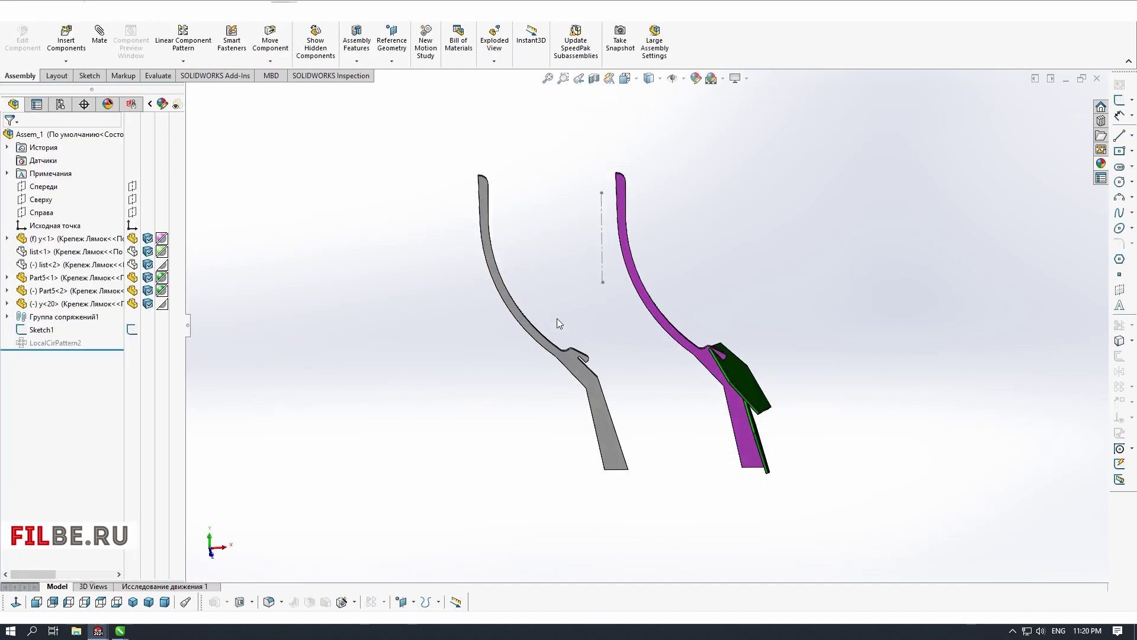
click(627, 296)
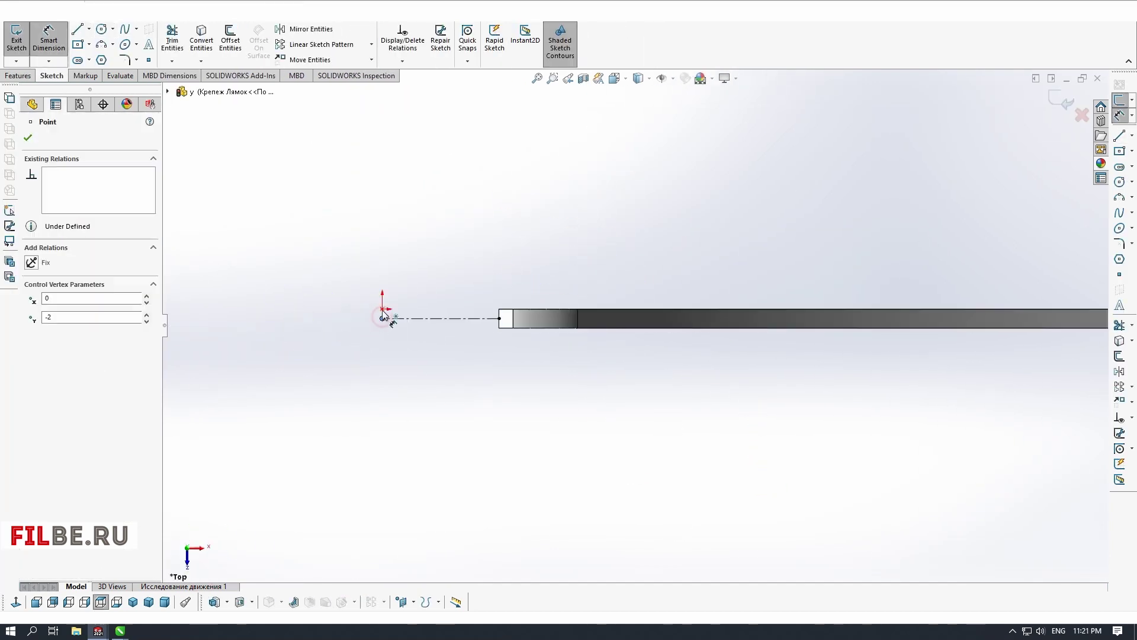
click(1081, 116)
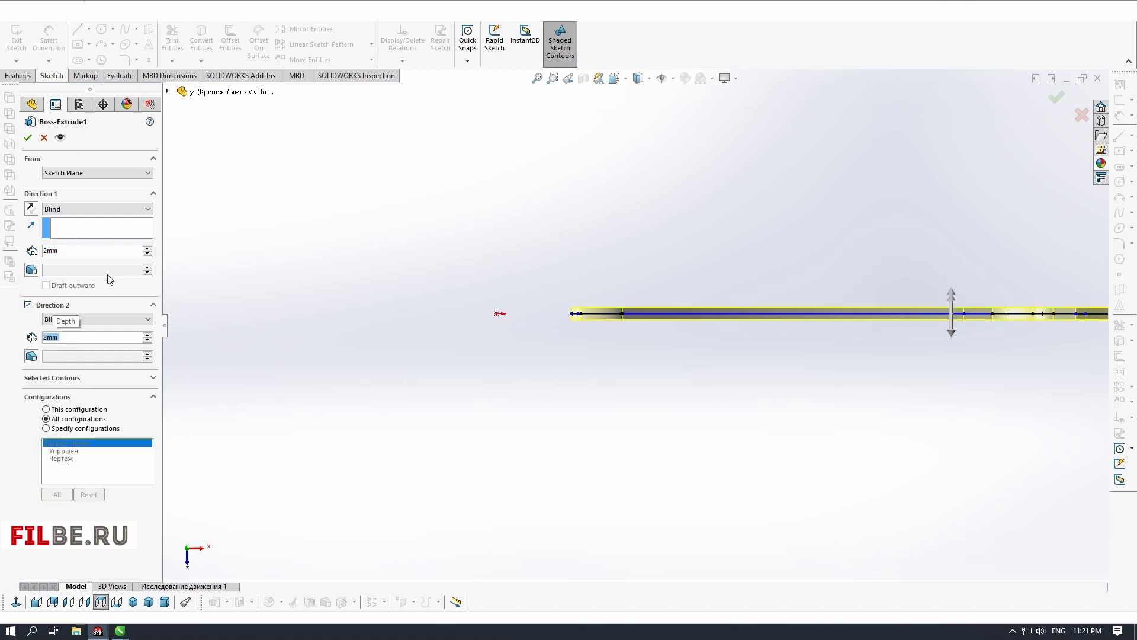
key(Return)
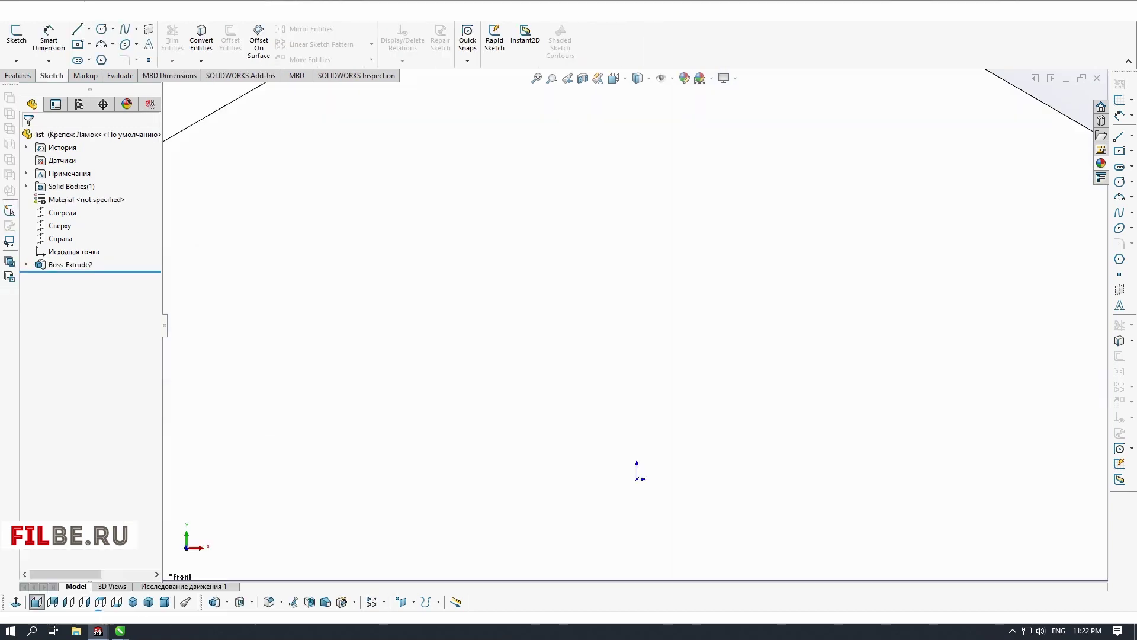
Close the CorelDRAW window that is running in the background
right_click(121, 630)
click(116, 608)
click(568, 348)
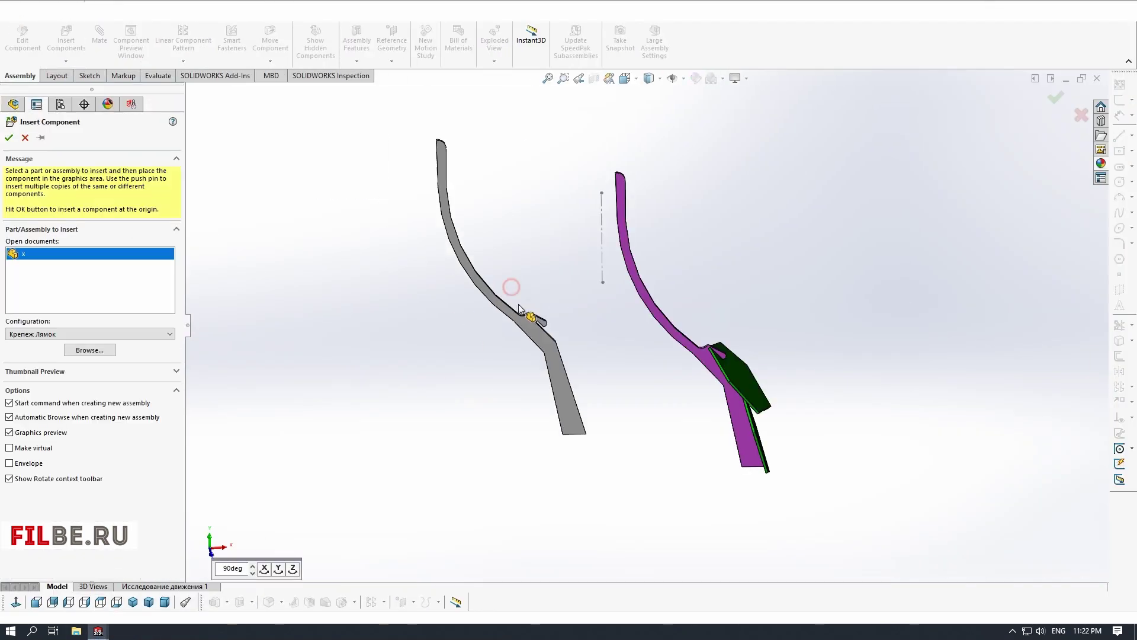
Start a sketch on the top plane (Сверху) of the x rib part
click(60, 225)
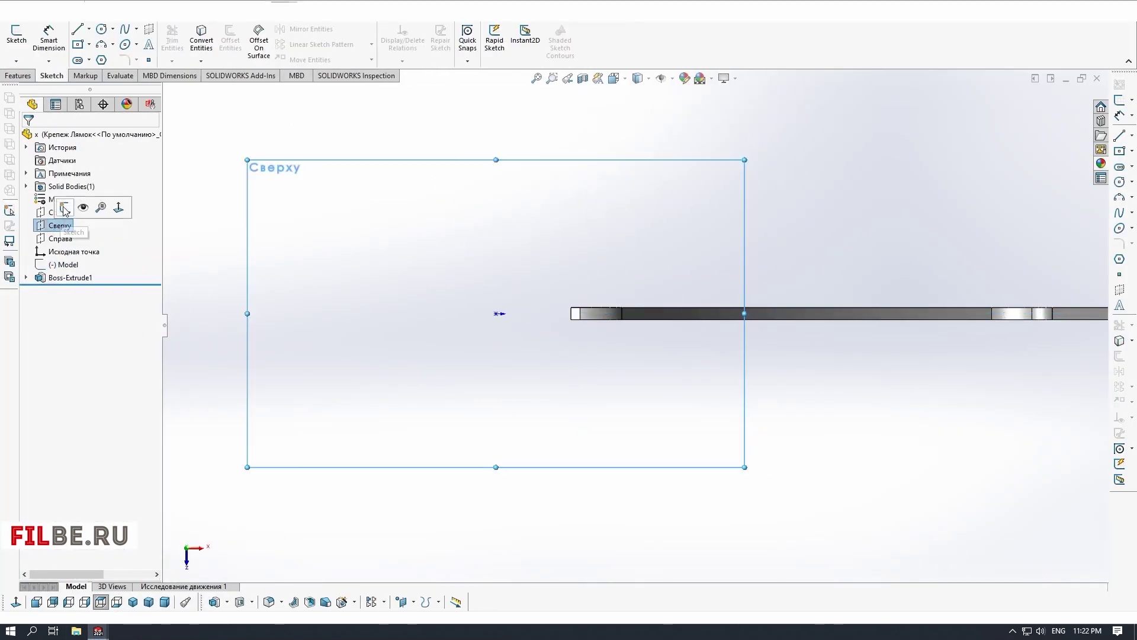
click(64, 208)
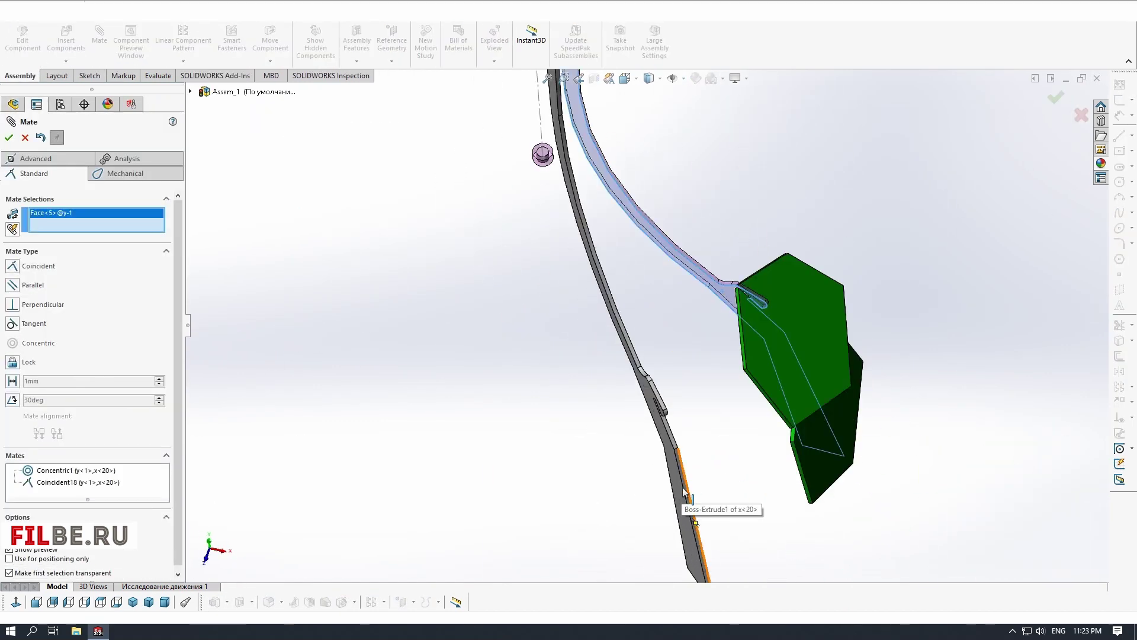
Mate the side faces of the y rib and the x rib in the assembly
click(671, 504)
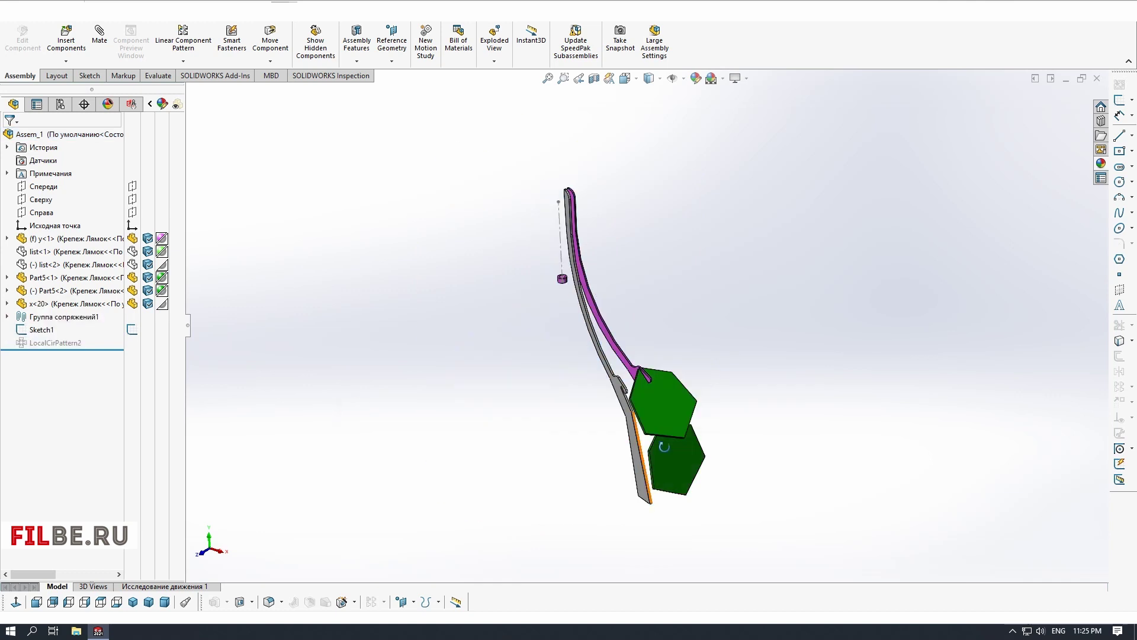
scroll(673, 372, up, 5)
middle_drag(673, 372, 692, 399)
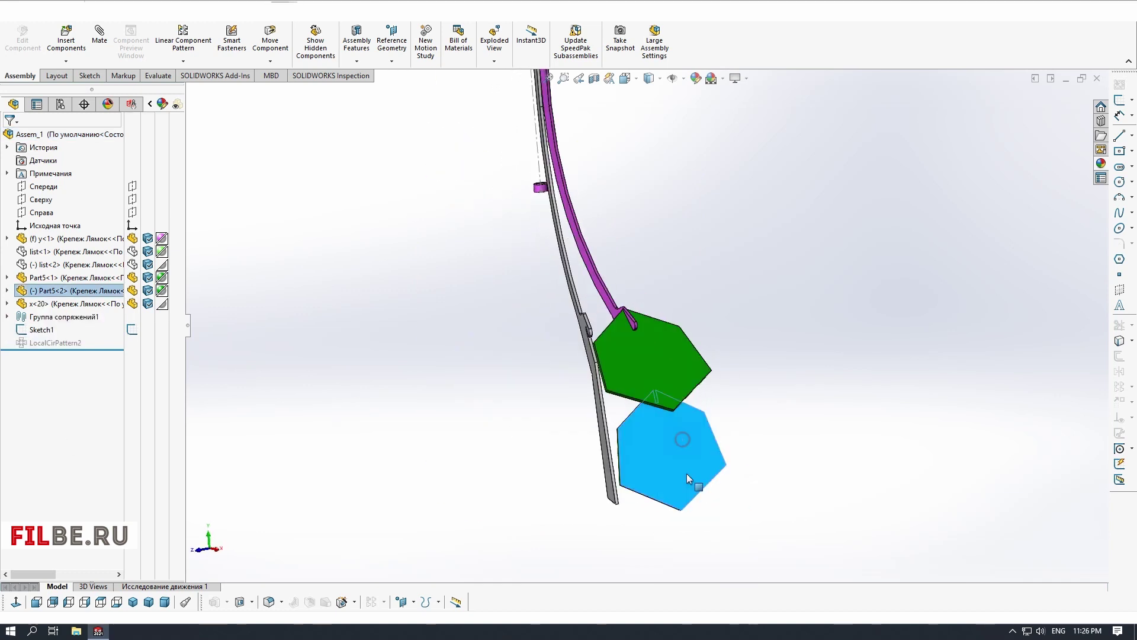
Try to mate a copied leaf to the upper green leaf with a coincident mate
click(612, 388)
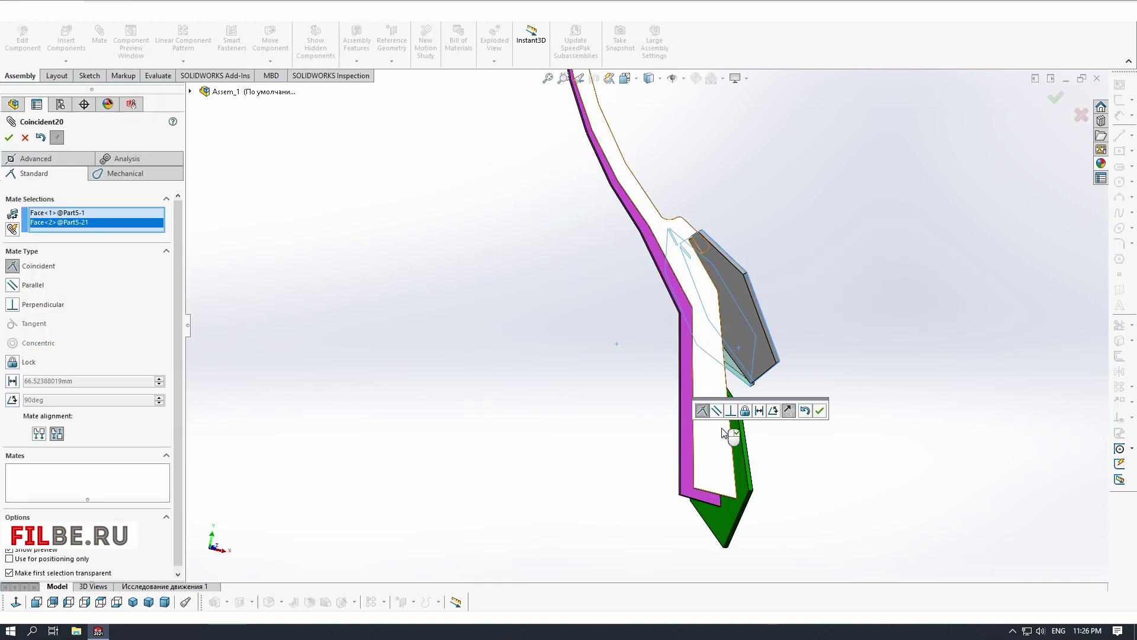
click(12, 230)
click(90, 243)
middle_drag(723, 356, 699, 326)
click(770, 326)
click(791, 282)
key(Escape)
Delete the copied leaf Part5<21> from the assembly
click(770, 299)
key(Delete)
click(639, 258)
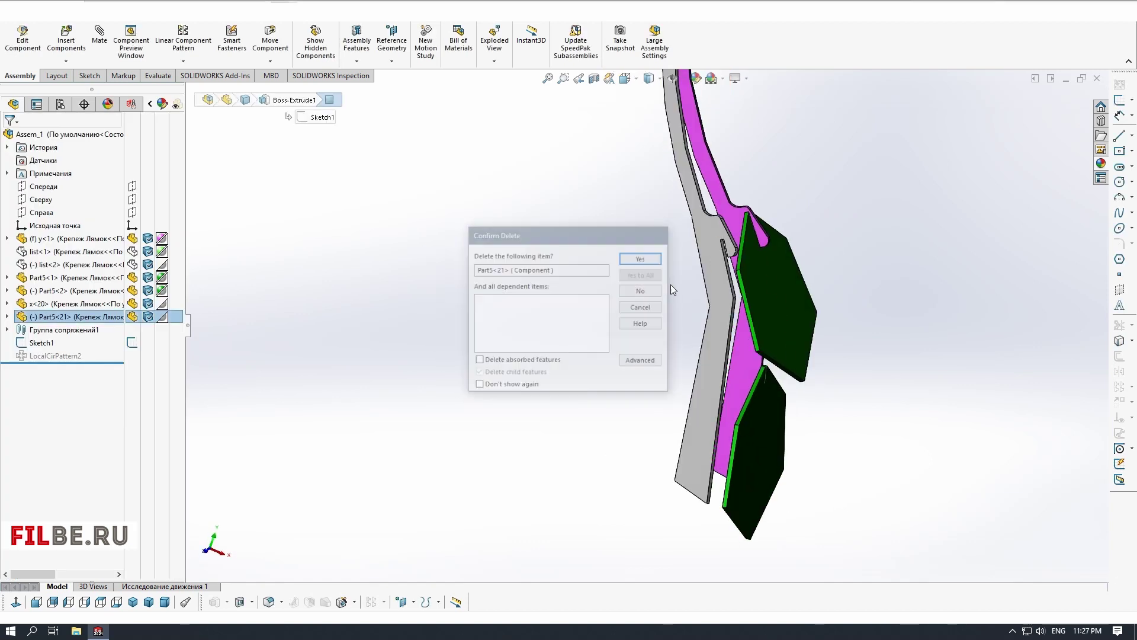
Examine in a section view how the upper green leaf sits in the slot of the purple rib
middle_drag(671, 284, 658, 355)
scroll(660, 455, down, 4)
click(660, 455)
scroll(659, 455, up, 4)
click(588, 450)
mouse_move(588, 450)
middle_down()
mouse_move(670, 303)
mouse_move(592, 444)
middle_up()
click(634, 515)
scroll(598, 278, down, 4)
middle_drag(598, 278, 741, 266)
scroll(651, 285, up, 3)
click(586, 291)
click(291, 523)
middle_drag(533, 438, 640, 436)
scroll(631, 376, down, 5)
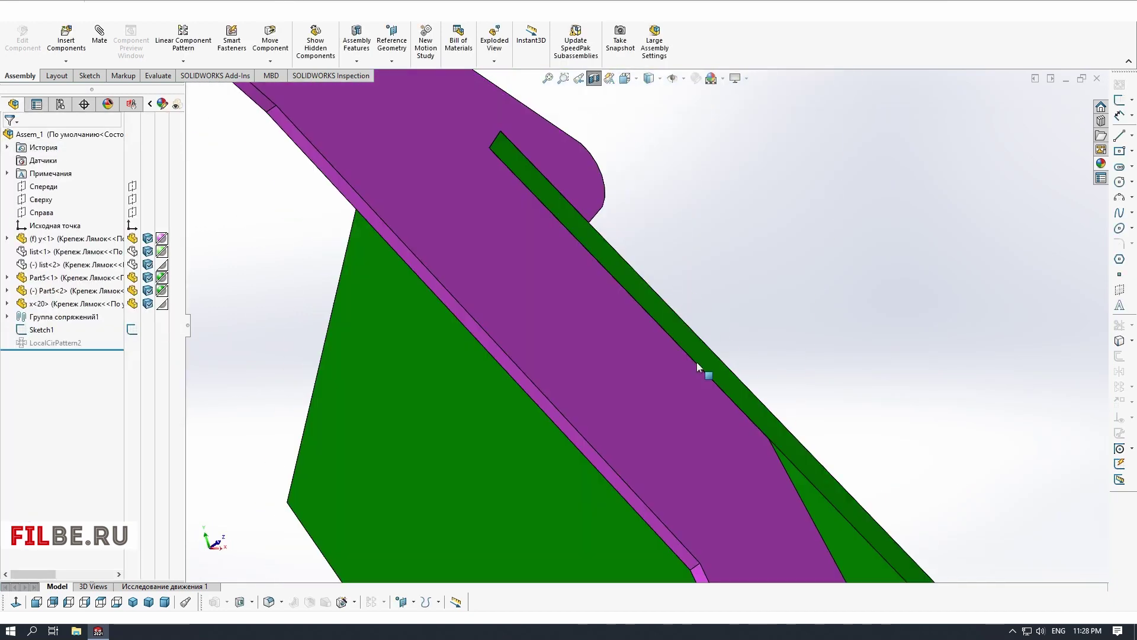
scroll(696, 362, down, 5)
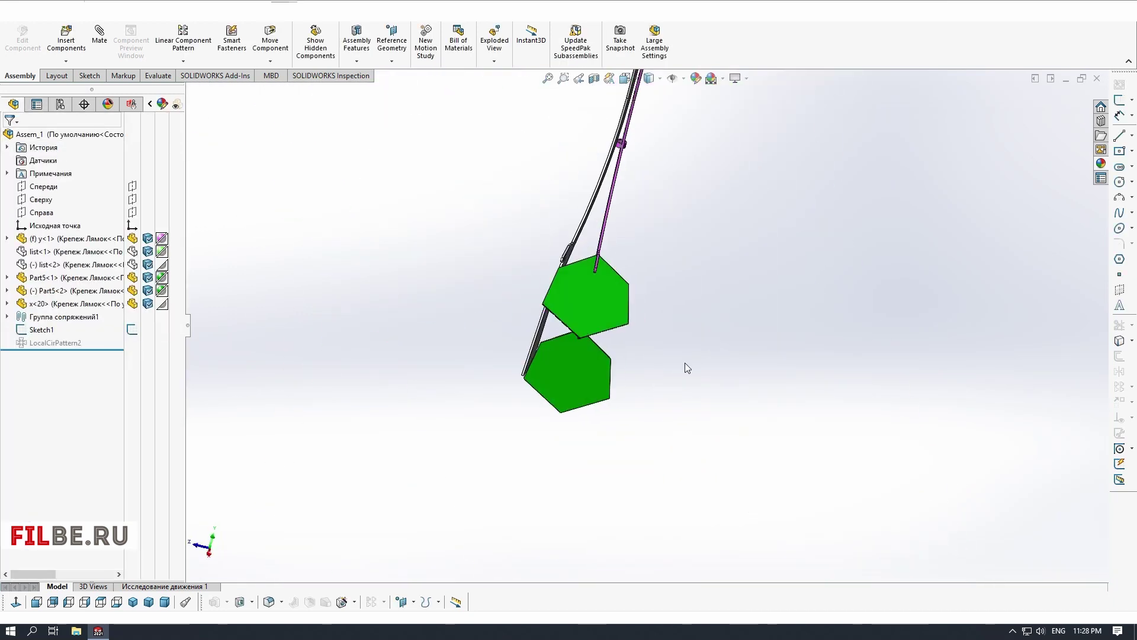
Open the x rib's profile sketch for editing and select the entities around its hook
middle_drag(685, 362, 685, 407)
mouse_move(568, 333)
middle_down()
mouse_move(745, 392)
mouse_move(703, 419)
mouse_move(729, 328)
middle_up()
click(663, 350)
click(297, 133)
click(314, 101)
drag(513, 97, 627, 198)
click(747, 362)
scroll(747, 362, up, 1)
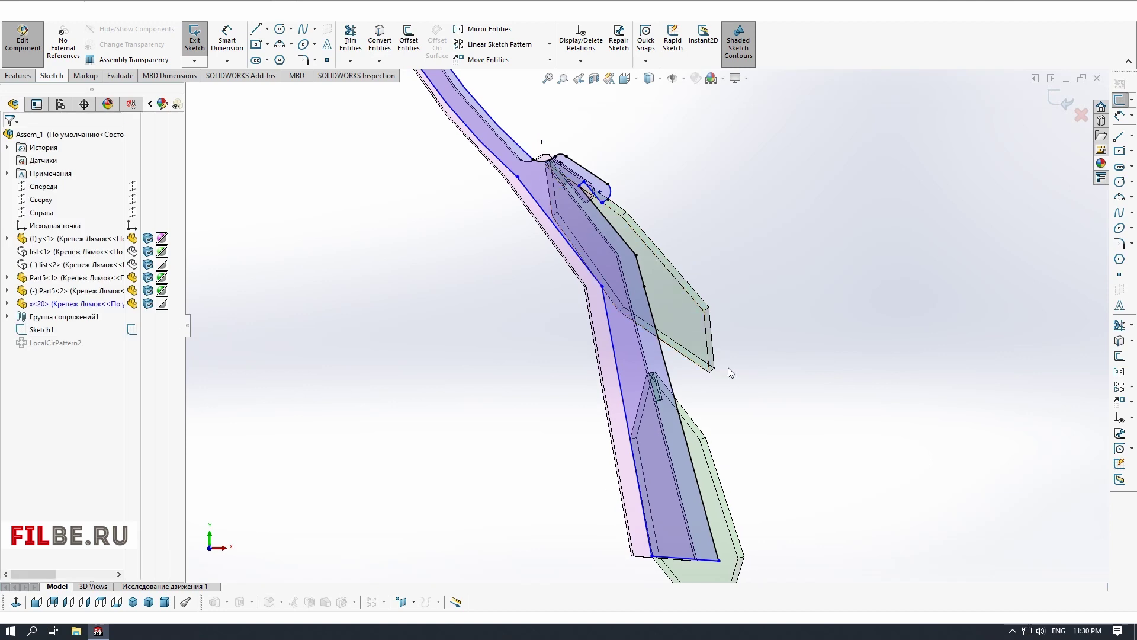
Compare the x rib's profile with the purple rib, and finish editing its sketch and the component
scroll(673, 315, down, 2)
middle_drag(673, 315, 566, 311)
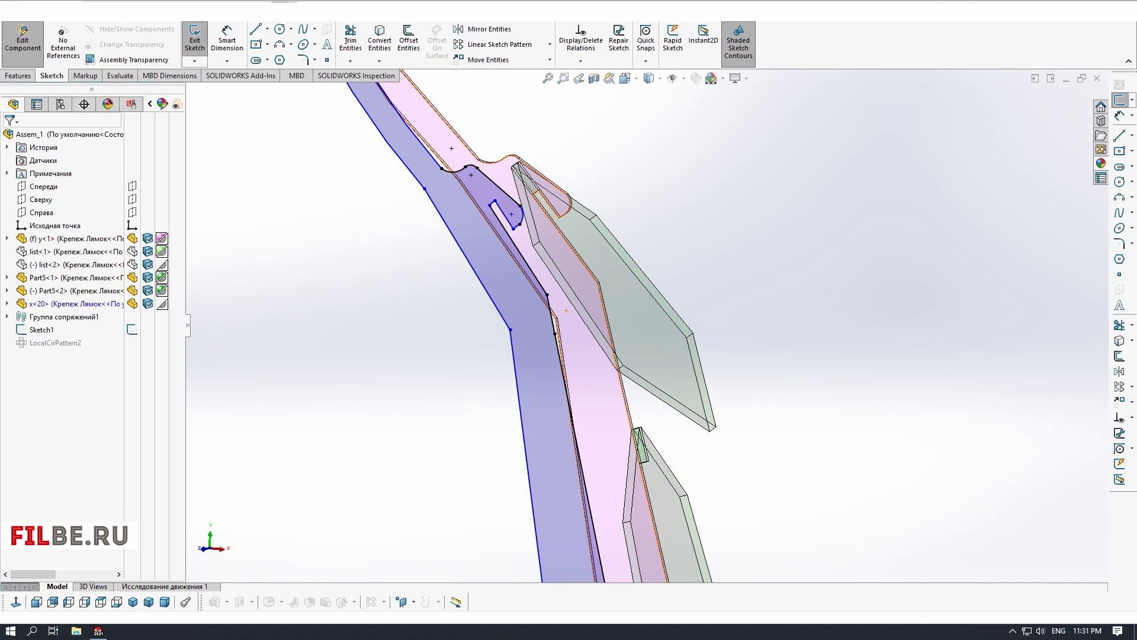
scroll(536, 308, up, 4)
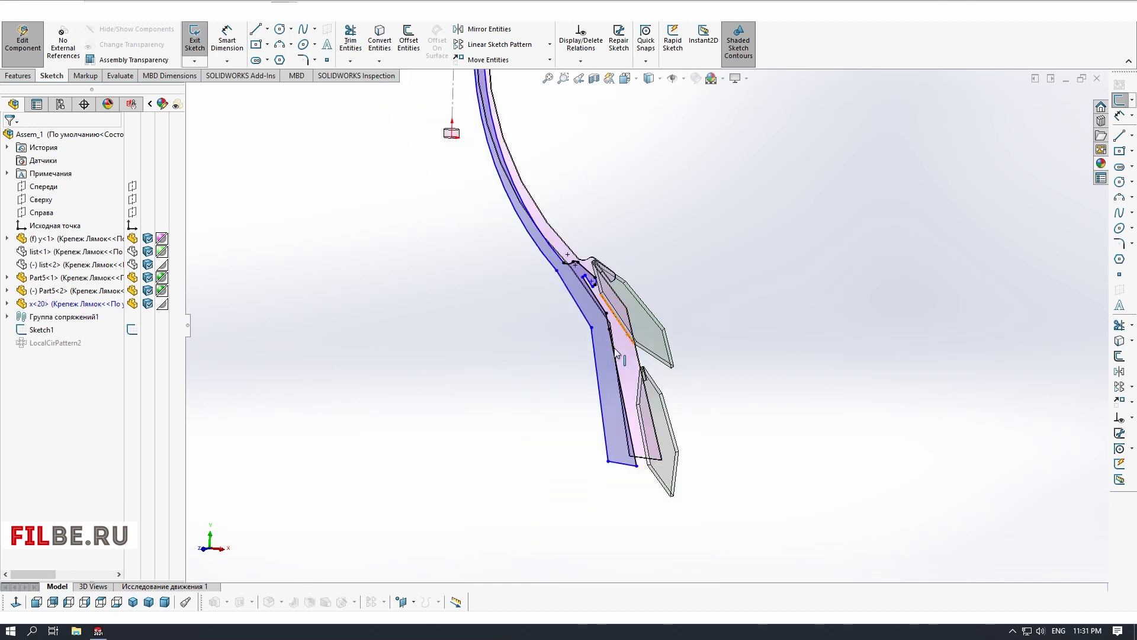
middle_drag(622, 358, 522, 353)
click(1061, 114)
click(1060, 114)
Inspect the whole lampshade assembly with its ribs and both rows of leaves
scroll(681, 414, up, 3)
mouse_move(657, 429)
middle_down()
mouse_move(705, 438)
mouse_move(663, 435)
middle_up()
click(639, 379)
middle_drag(569, 430, 548, 431)
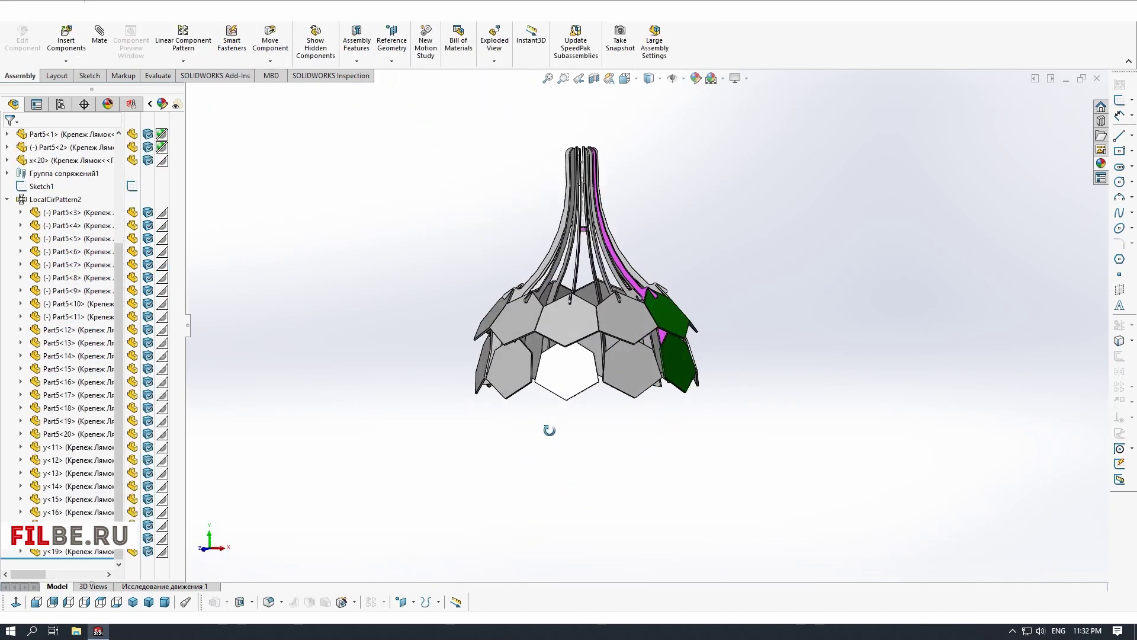
scroll(680, 355, down, 4)
click(646, 359)
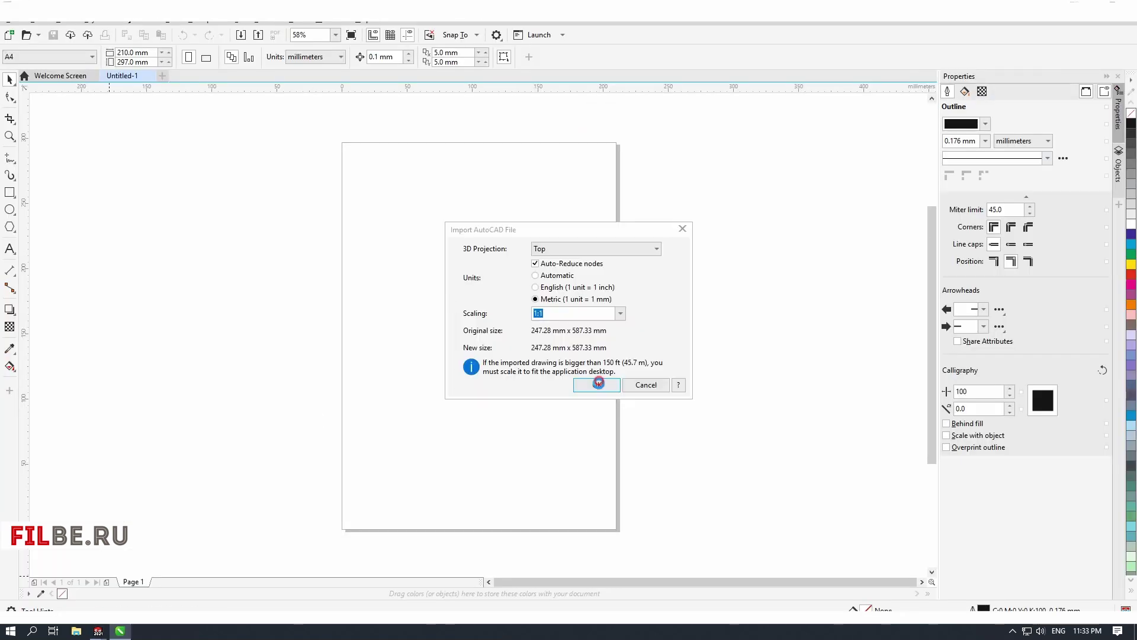
In CorelDRAW, import the AutoCAD file with Top projection, metric units and 1:1 scaling, and colour its outline dark blue
key(Return)
key(Return)
right_click(1130, 234)
click(614, 435)
scroll(590, 421, up, 1)
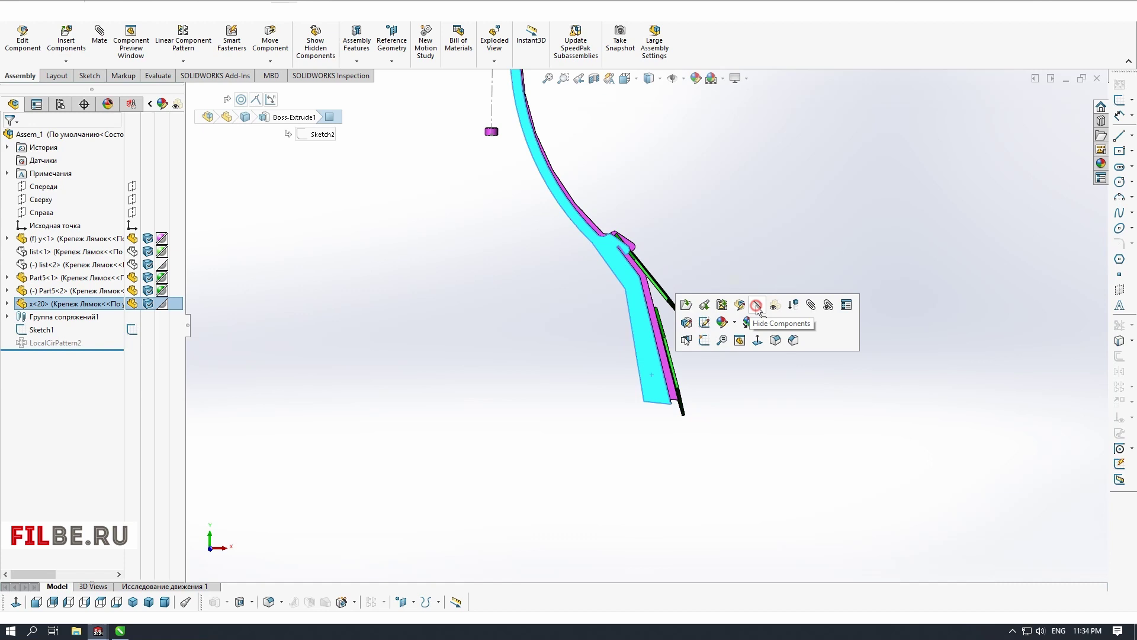
In SOLIDWORKS, hide the x rib and shift the lower green leaf slightly in the right view
click(85, 601)
drag(654, 453, 626, 462)
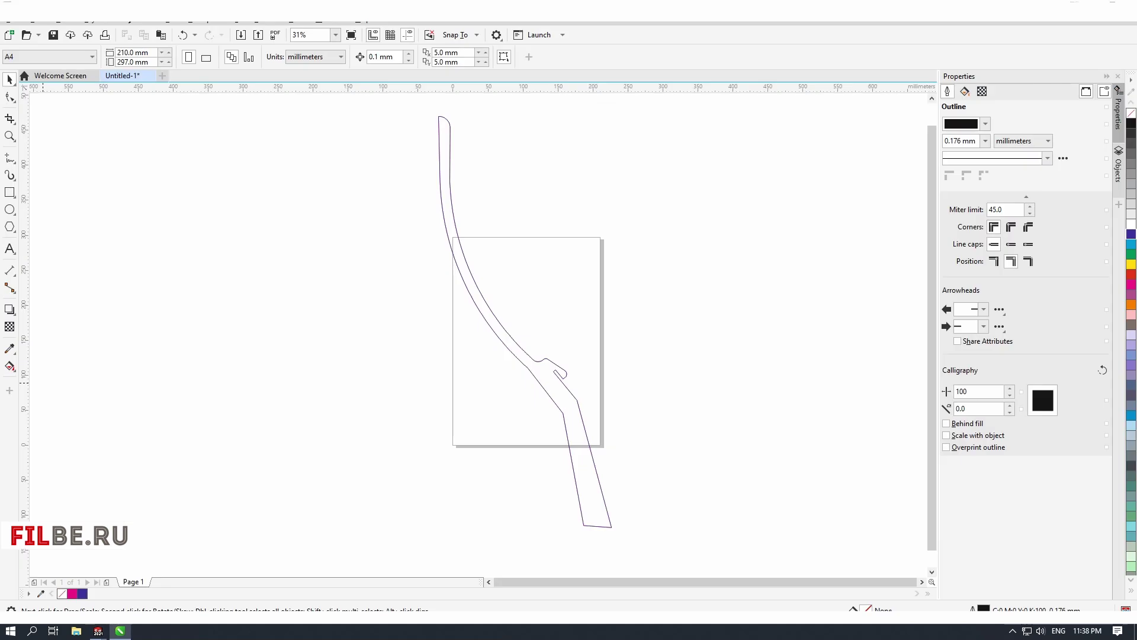
In CorelDRAW, draw a horizontal reference line at the upper ends of the ribs in the lampshade photo
drag(0, 383, 290, 379)
scroll(287, 381, up, 3)
middle_drag(287, 380, 301, 376)
click(13, 161)
click(56, 172)
scroll(335, 196, up, 1)
drag(302, 172, 465, 173)
middle_drag(255, 512, 257, 454)
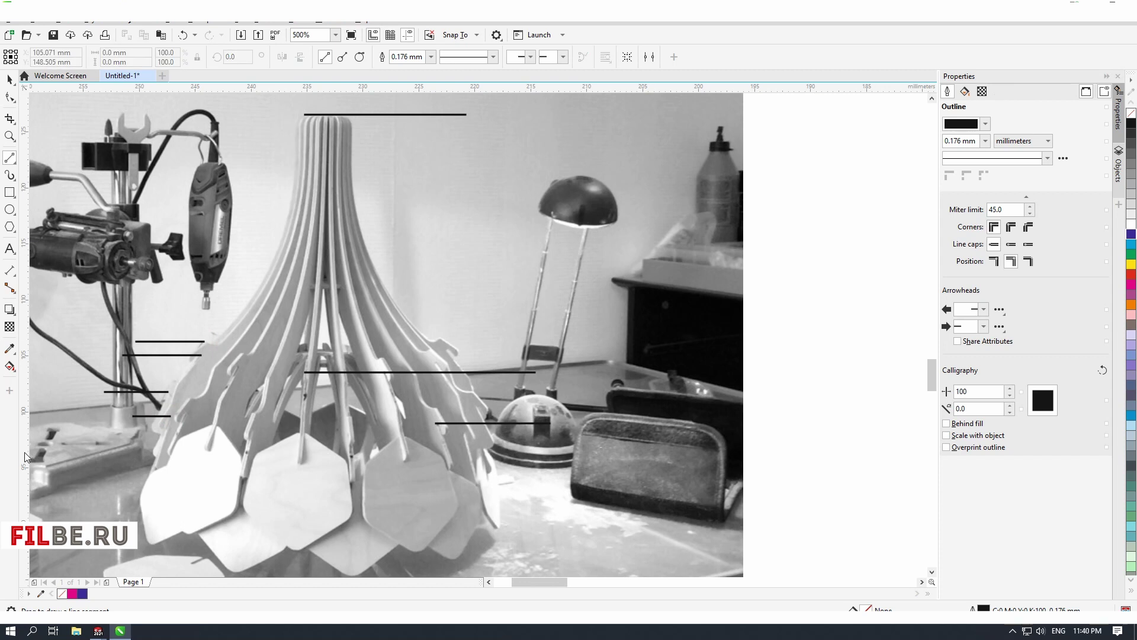
Colour two of the reference lines beside the photo's left ribs red and select the black line between them
click(10, 80)
scroll(191, 358, up, 1)
middle_drag(191, 358, 417, 290)
scroll(413, 304, up, 1)
click(438, 215)
scroll(438, 272, down, 2)
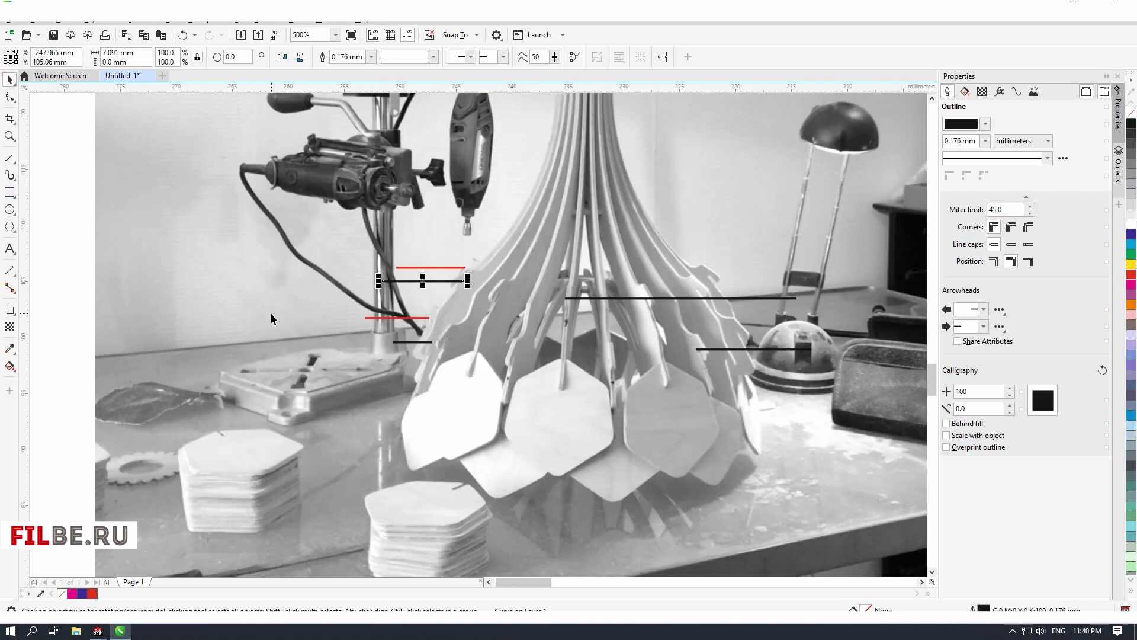
Switch the vertical dimension units to millimeters for measuring the reference lines on the lampshade photo
middle_drag(272, 313, 168, 305)
click(10, 272)
scroll(338, 337, up, 1)
drag(231, 331, 232, 231)
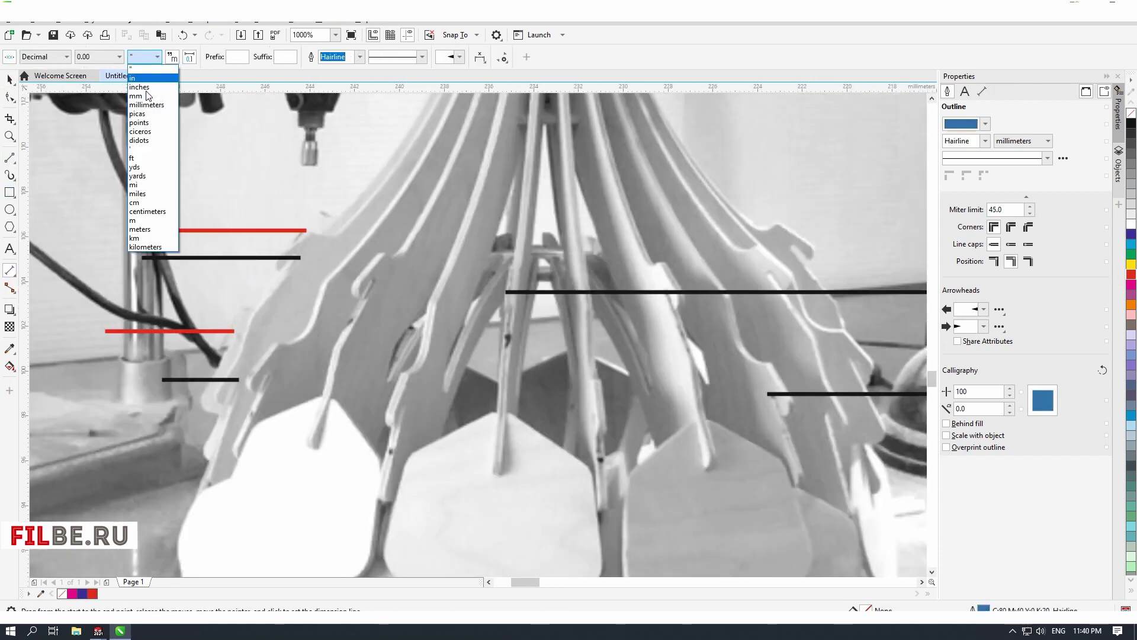
click(146, 104)
click(9, 79)
scroll(192, 136, down, 1)
Dimension the vertical distance between the two red reference lines beside the photo's left ribs
click(10, 271)
scroll(180, 212, up, 1)
drag(185, 157, 185, 257)
click(106, 178)
scroll(176, 259, down, 1)
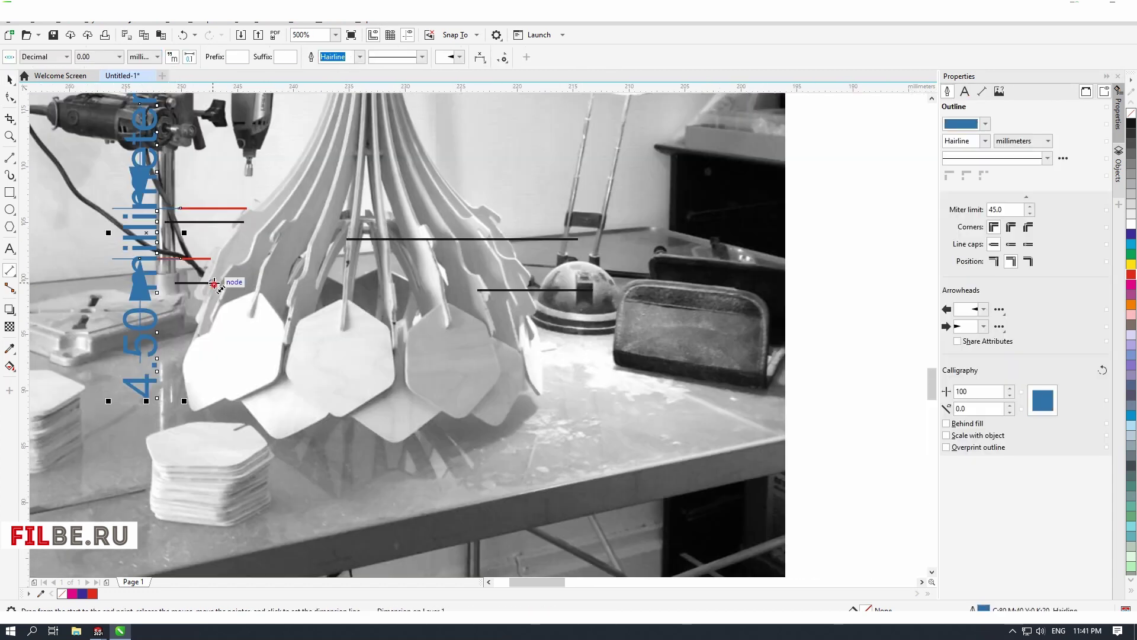
Draw a horizontal reference line at the right rib's upper hook in the photo and dimension its vertical distance from the lampshade's top
scroll(428, 272, down, 2)
click(10, 158)
scroll(473, 259, up, 2)
drag(342, 221, 458, 221)
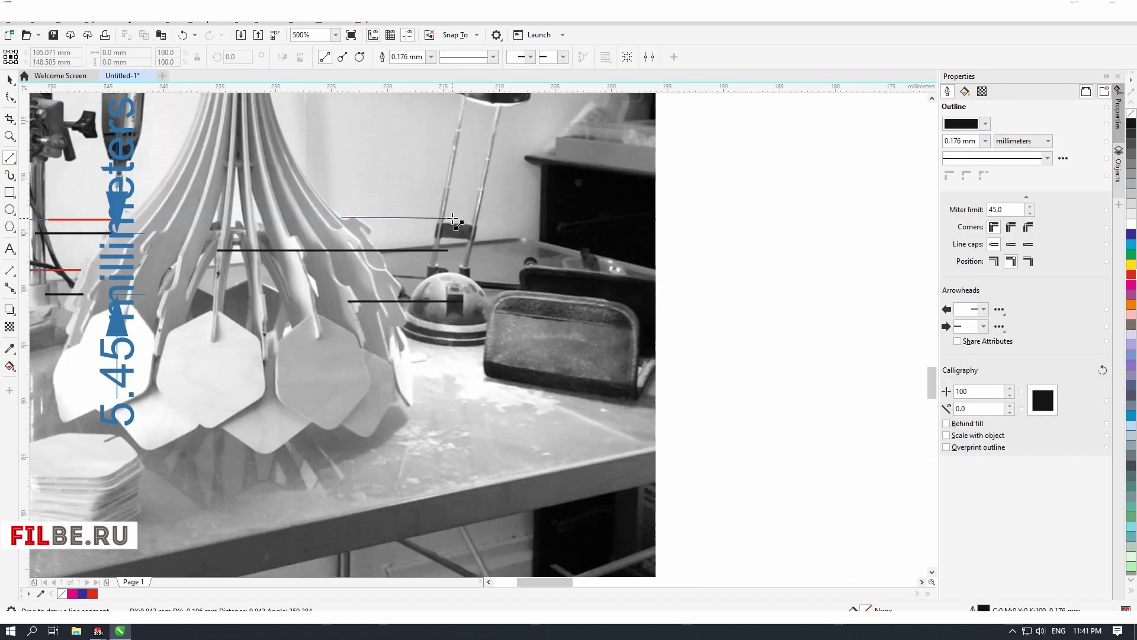
scroll(421, 237, down, 1)
middle_drag(385, 237, 361, 303)
click(10, 269)
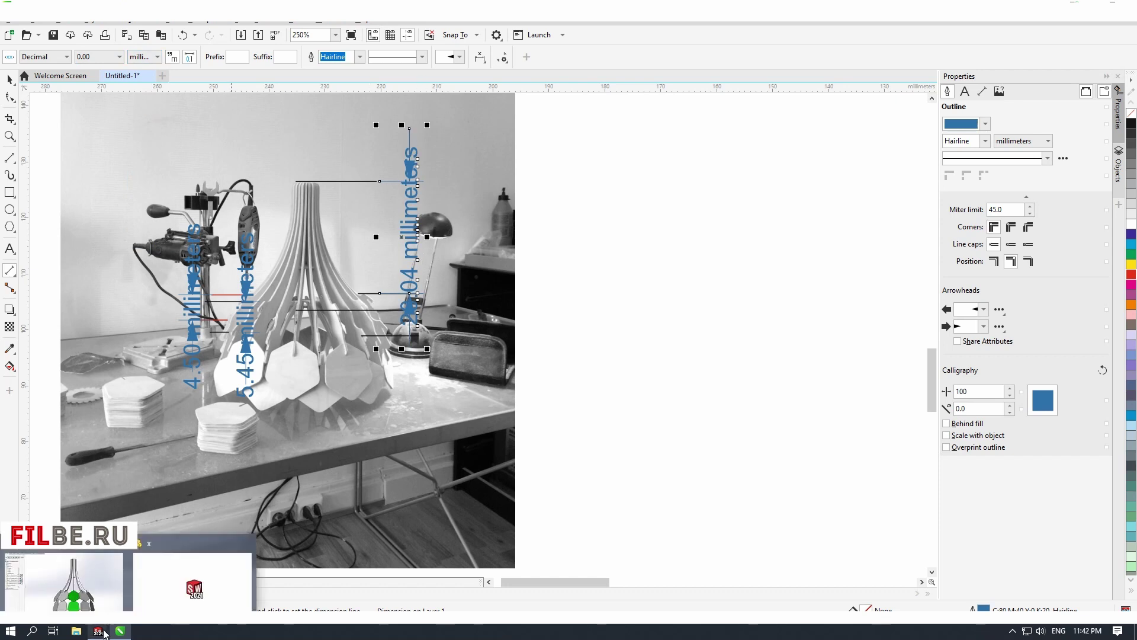
Draw a horizontal line about 41 mm long from the upper hook of the imported rib outline
scroll(217, 359, down, 3)
click(10, 158)
scroll(408, 340, up, 1)
scroll(43, 369, up, 3)
scroll(574, 382, down, 4)
scroll(812, 377, up, 2)
drag(768, 334, 881, 334)
scroll(806, 293, down, 2)
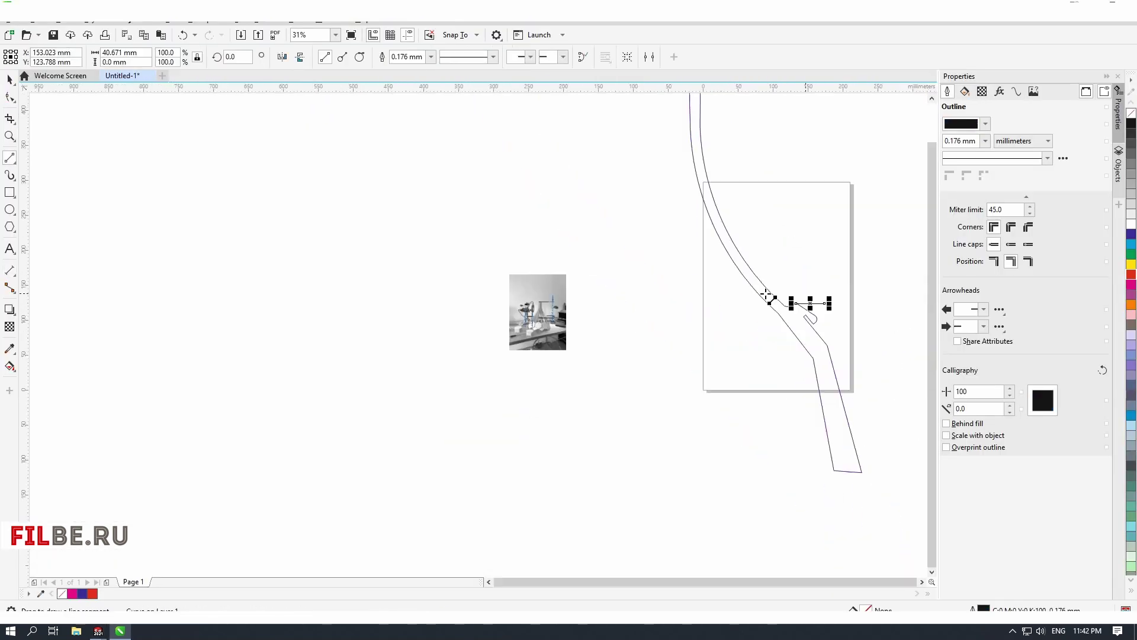
Dimension the height from the rib outline's top to the hook line, with the dimension text at 120 pt
scroll(717, 263, down, 1)
click(10, 271)
scroll(759, 278, up, 1)
drag(777, 289, 776, 122)
click(797, 182)
click(965, 92)
click(1072, 124)
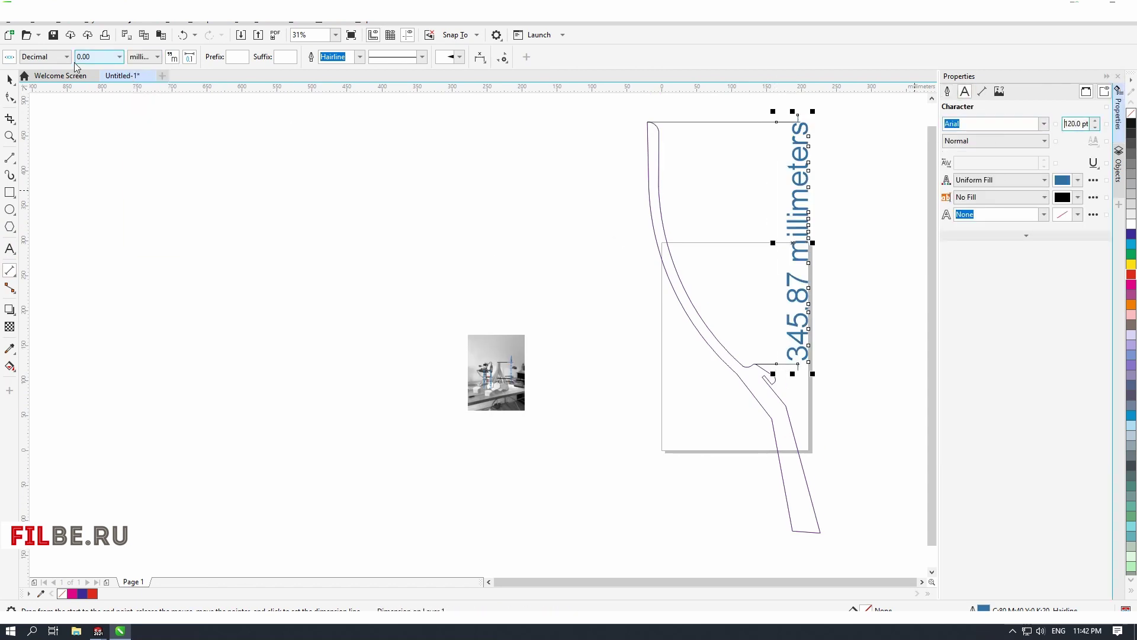
Open the Windows Calculator
click(9, 80)
click(180, 217)
key(super+r)
text(calc)
scroll(490, 378, up, 3)
scroll(412, 306, down, 3)
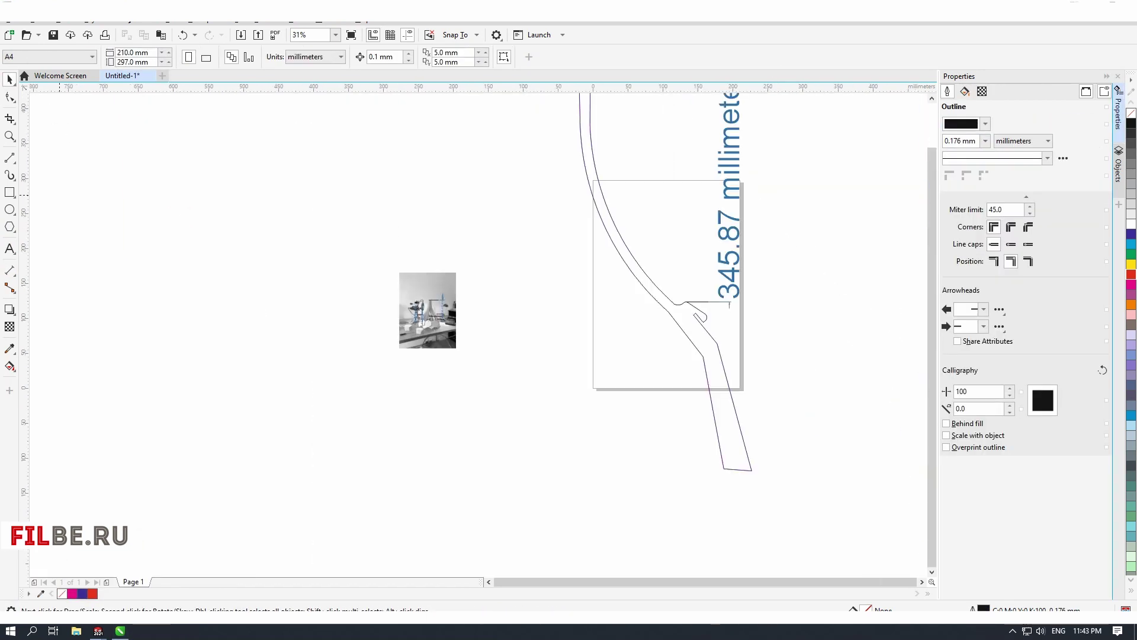
click(112, 604)
click(712, 348)
Switch to SOLIDWORKS, open the y rib part from the assembly and open its sketch for editing
click(98, 631)
click(192, 583)
click(71, 584)
click(739, 271)
scroll(610, 379, down, 3)
click(832, 463)
click(938, 428)
scroll(658, 397, down, 1)
click(659, 397)
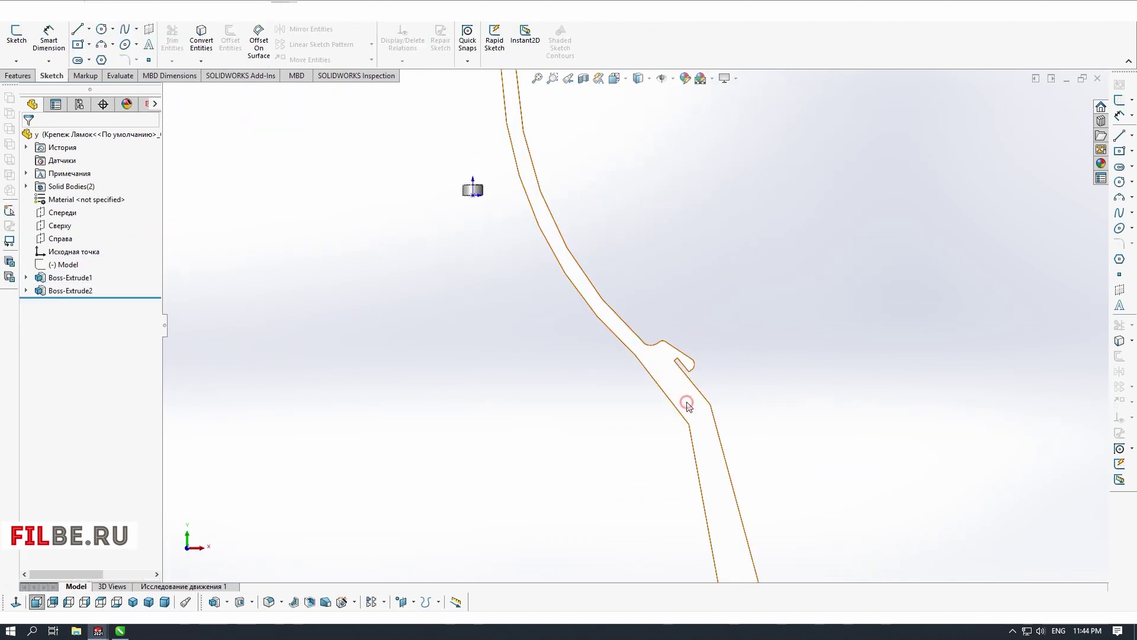
click(687, 403)
click(733, 347)
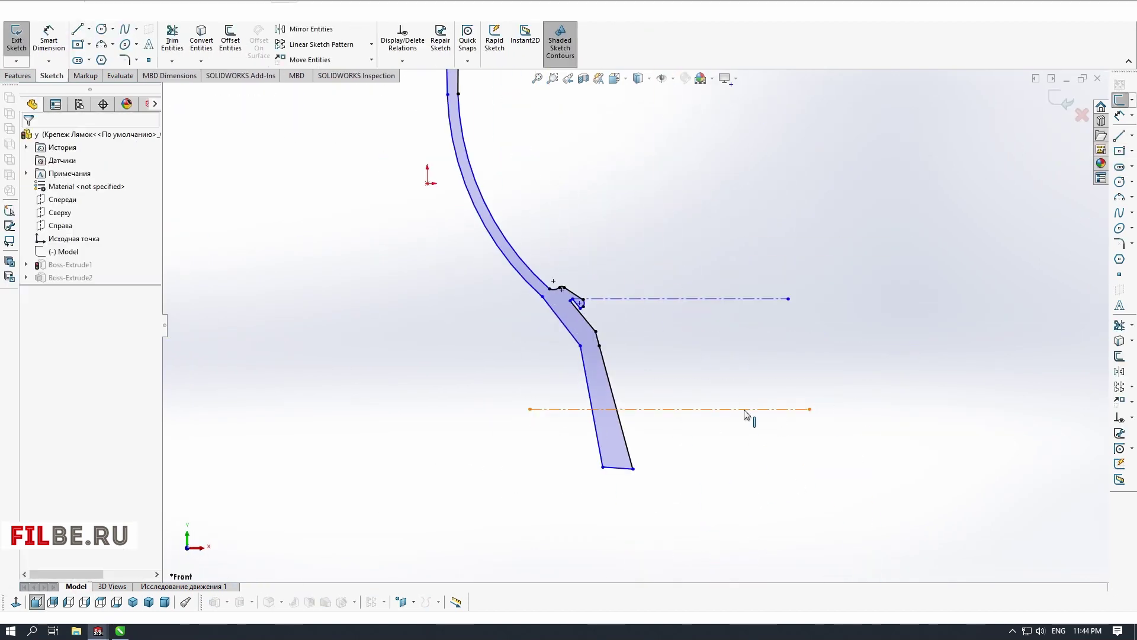
Dimension the distance between the two horizontal centerlines across the rib and set it to 77 mm
click(685, 300)
click(685, 406)
click(871, 356)
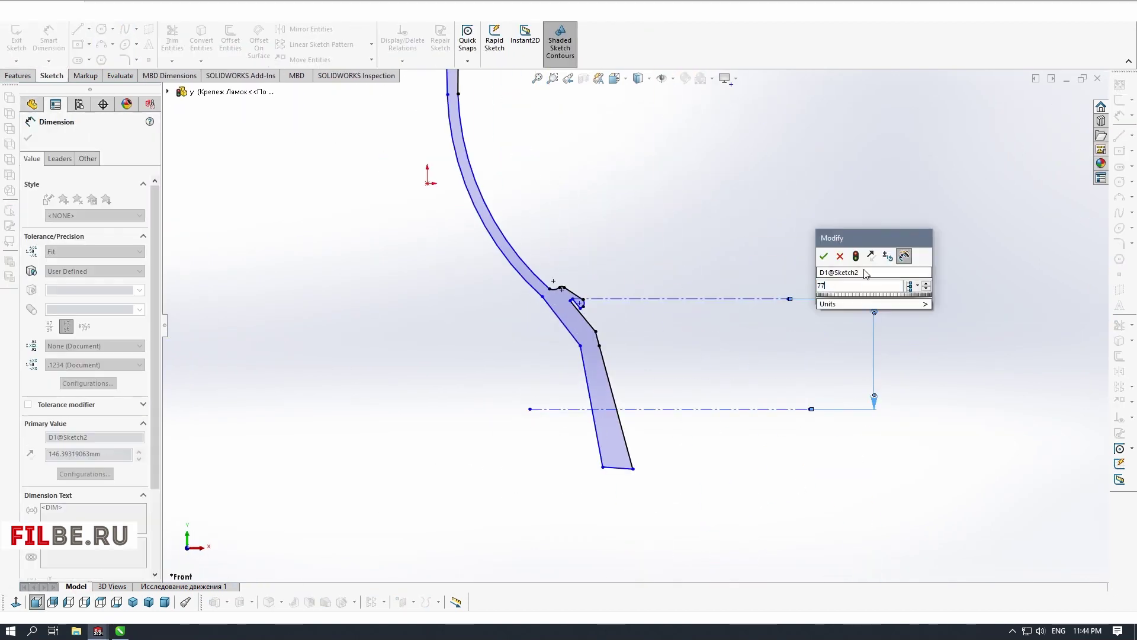
text(77)
key(Return)
click(28, 138)
click(613, 208)
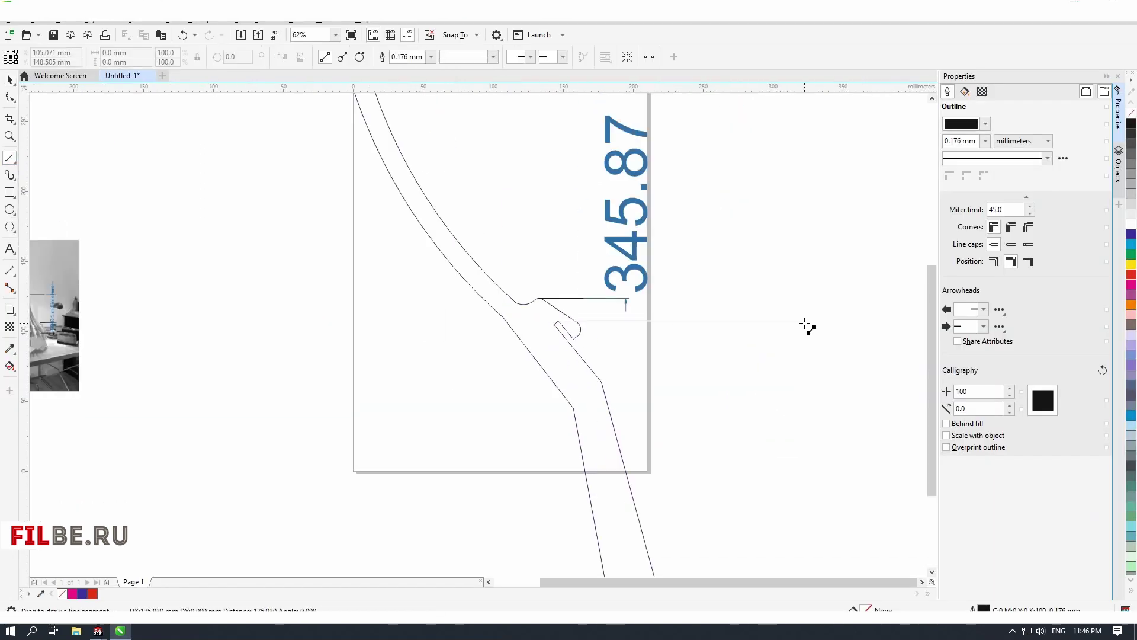
In CorelDRAW, set the text size of the vertical dimension to 50 pt
click(11, 77)
click(157, 57)
click(965, 91)
click(1079, 123)
text(50)
key(Return)
Nudge the lower horizontal reference line upwards to about 77 mm below the upper hook's line
click(10, 80)
key(Up)
key(Up)
key(Up)
key(Up)
key(Up)
key(Up)
key(Up)
key(Up)
key(Up)
key(Up)
key(Up)
key(Up)
key(Up)
key(Up)
key(Up)
key(Up)
key(Up)
key(Up)
key(Up)
key(Up)
Ungroup the imported rib outline into separate segments
click(539, 280)
scroll(415, 151, up, 1)
middle_drag(415, 152, 360, 166)
scroll(418, 332, down, 1)
click(404, 260)
click(419, 256)
key(ctrl+u)
Select the seven segments that form the rib's upper hook and group them
scroll(467, 296, up, 1)
click(310, 175)
scroll(402, 232, up, 1)
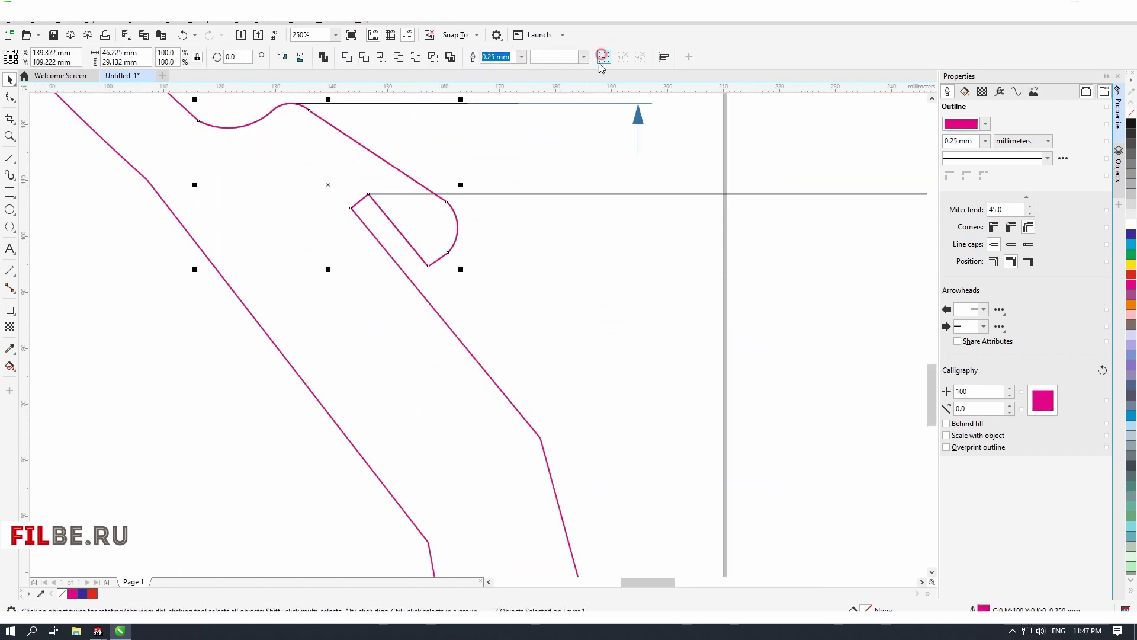
click(602, 56)
Place a green copy of the hook at the lower reference line, rotated to 336.795° to follow the rib's lower edge
scroll(398, 135, down, 2)
drag(382, 148, 446, 236)
right_click(1131, 254)
scroll(448, 236, up, 1)
drag(450, 241, 474, 319)
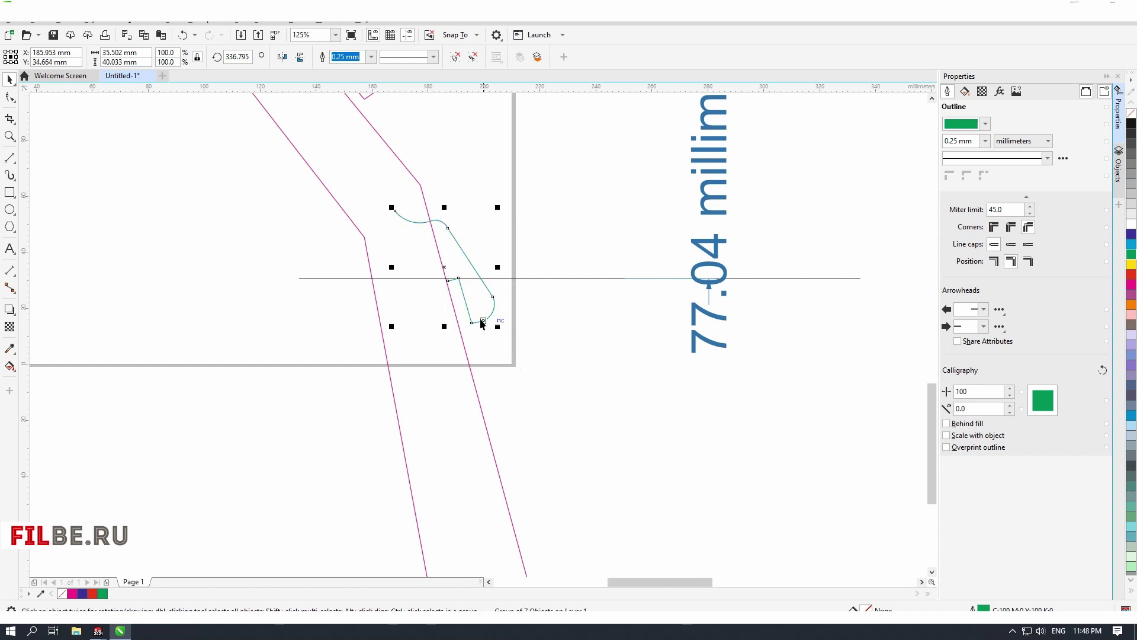
drag(482, 322, 483, 323)
Make an orange copy of the rotated hook and move its slot corner onto the rib's lower right edge
scroll(483, 324, down, 1)
scroll(500, 361, up, 3)
scroll(501, 353, down, 1)
key(Down)
scroll(634, 350, up, 5)
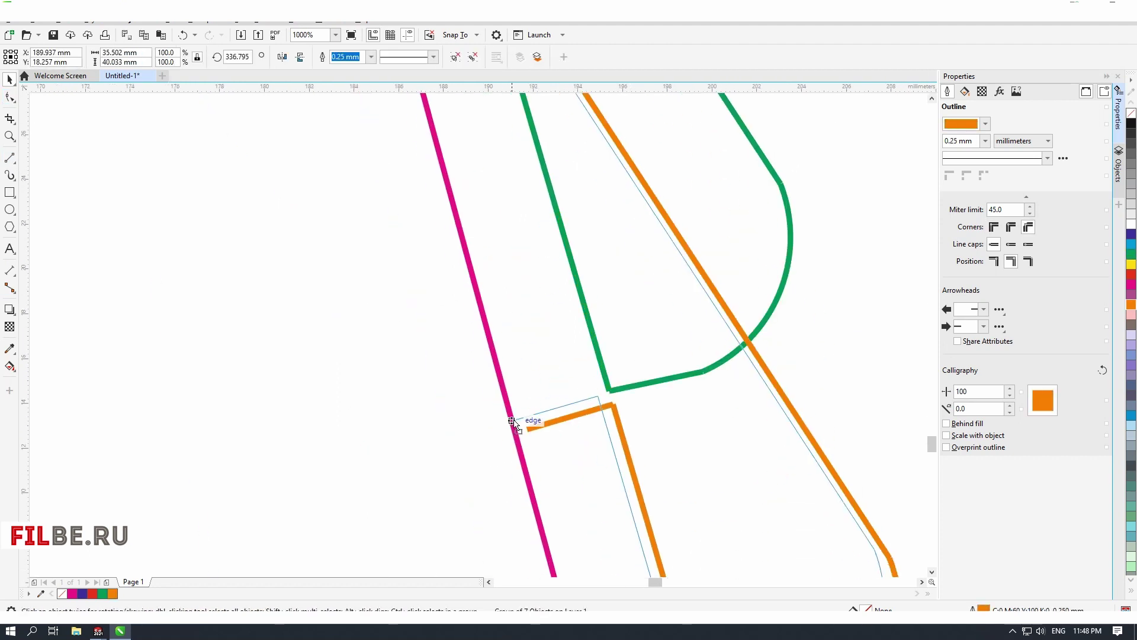
click(515, 326)
scroll(515, 326, down, 1)
scroll(598, 328, down, 4)
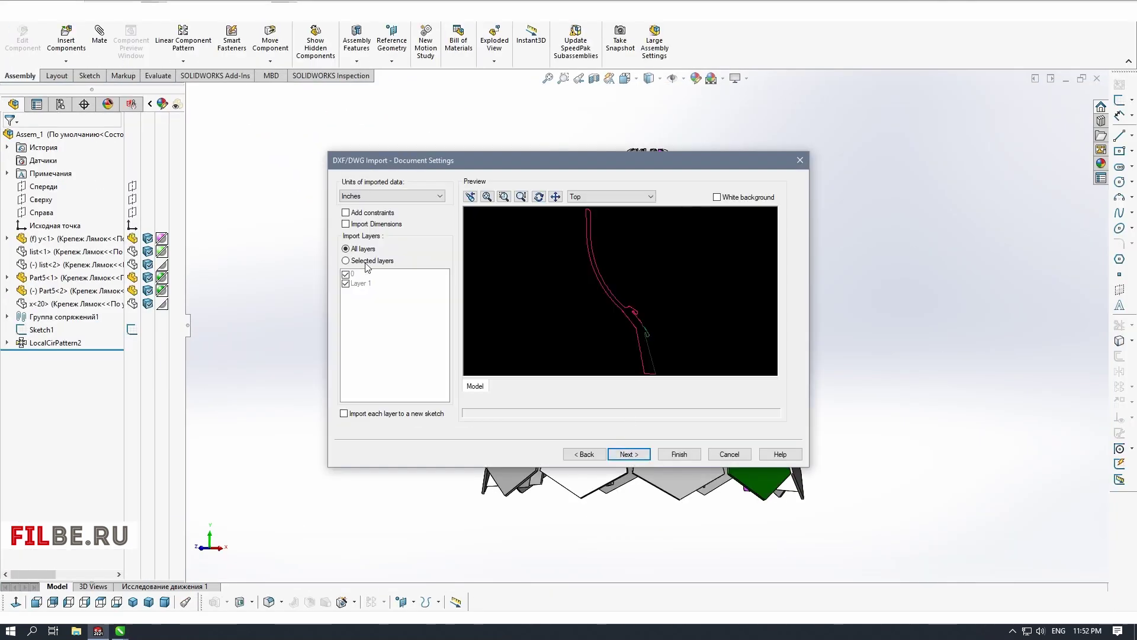
In SOLIDWORKS, cancel the DXF import of the two-hook rib
click(722, 456)
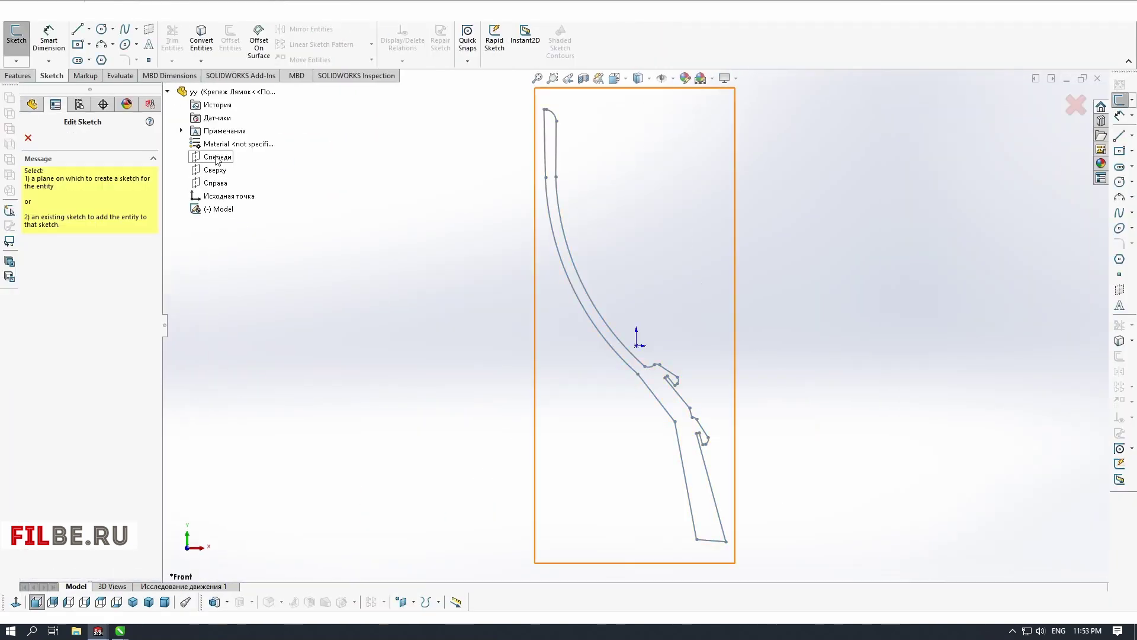
Start a sketch on the front plane of the yy part and trace the rib's curved left edge with an arc
click(218, 160)
click(1120, 136)
scroll(802, 460, down, 3)
scroll(802, 460, up, 3)
click(1119, 197)
click(543, 179)
click(633, 373)
scroll(536, 188, down, 5)
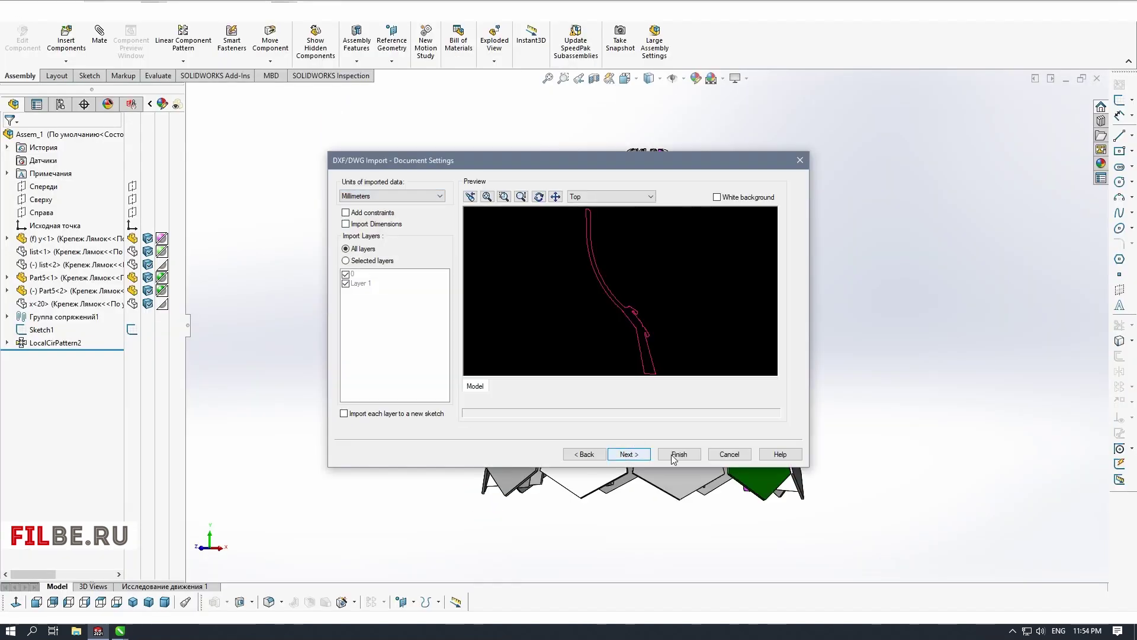
Import all layers of the two-hook rib's DXF drawing in millimeters
click(675, 455)
key(Escape)
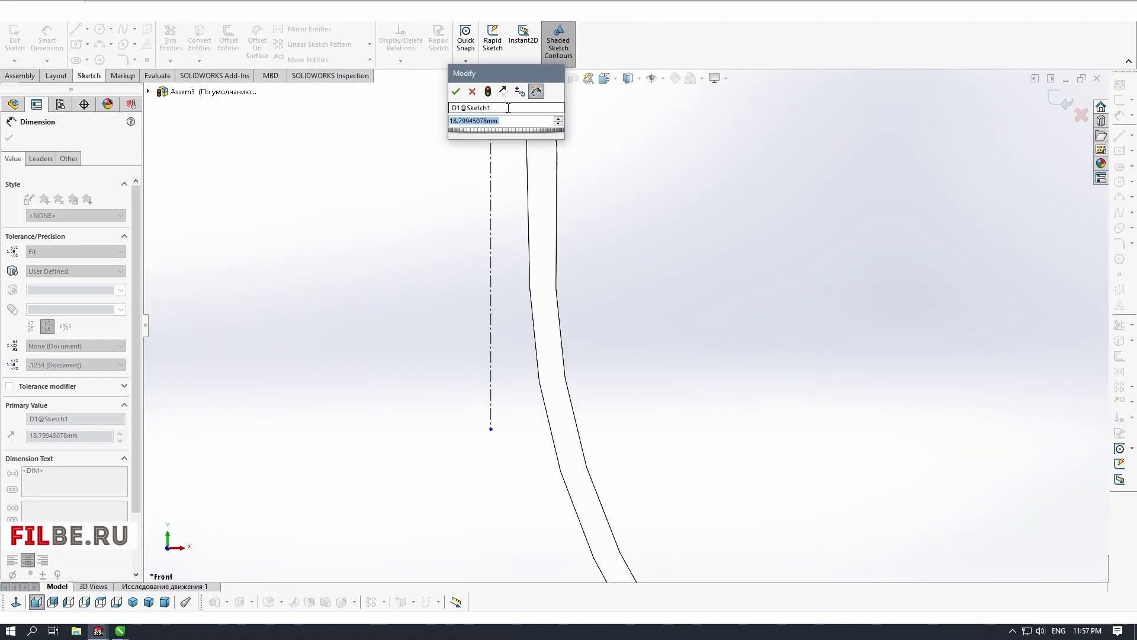
Dimension the distance between the vertical centerline and the rib's upper end, and open that dimension for editing
key(Return)
double_click(498, 112)
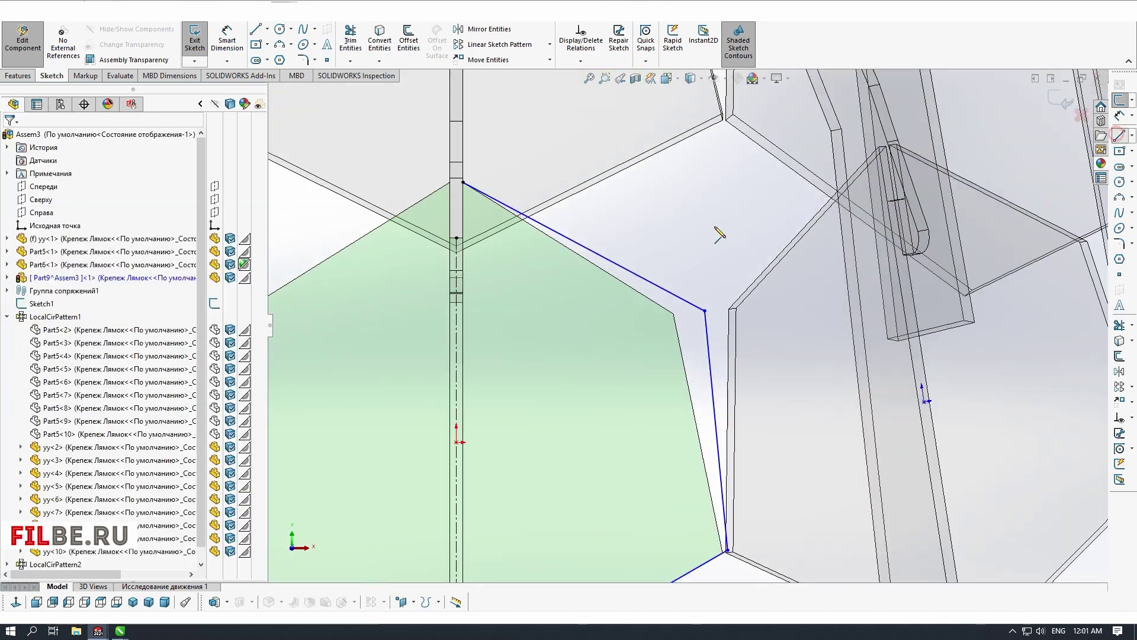
Sketch connected lines around the rib's edge to outline the notch at the hexagonal leaf's upper corner
click(457, 237)
click(463, 238)
click(463, 183)
key(Escape)
click(464, 182)
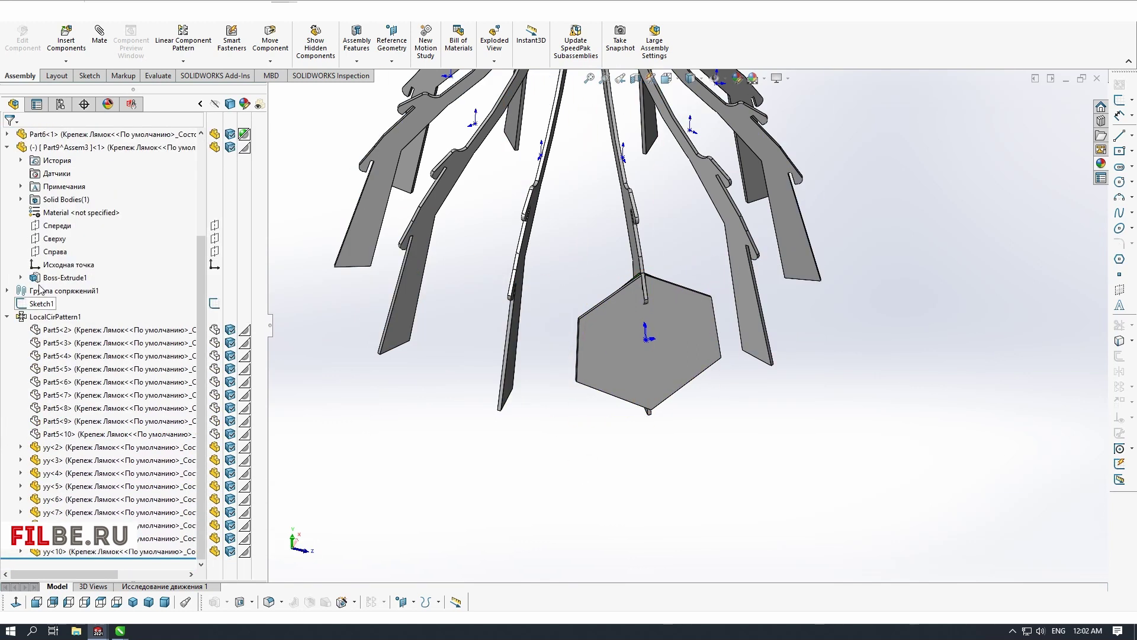
Finish the coincident mates between the hexagonal leaf and its rib, and rename the leaf part as Part6_2
middle_drag(593, 296, 701, 377)
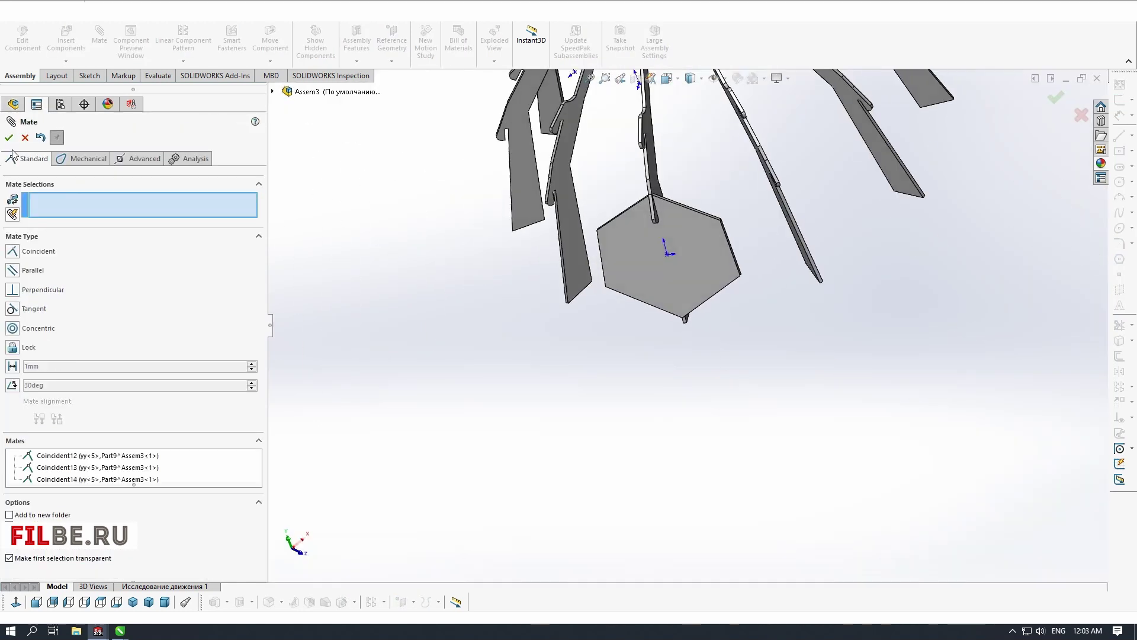
click(9, 137)
double_click(50, 149)
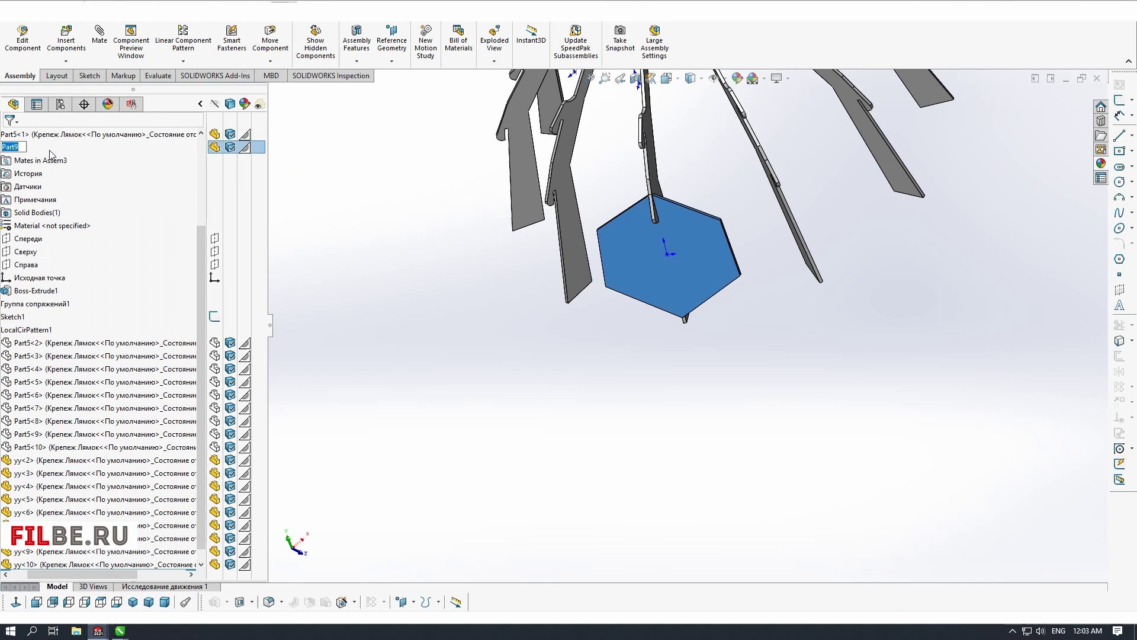
key(Return)
right_click(52, 149)
click(590, 362)
click(57, 212)
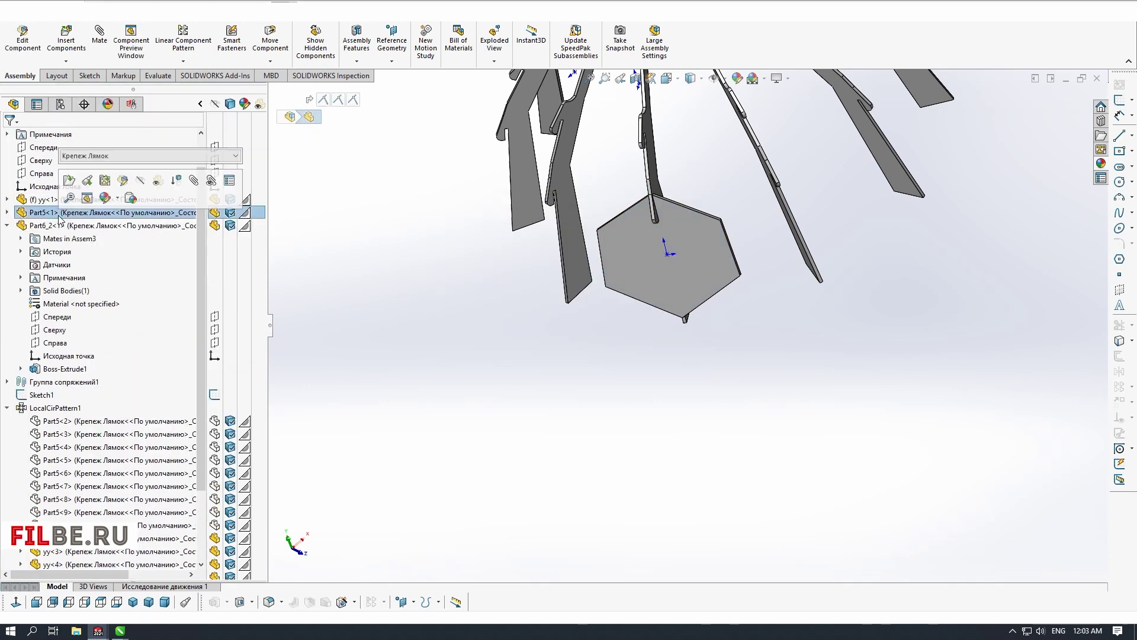
scroll(664, 255, up, 3)
click(618, 460)
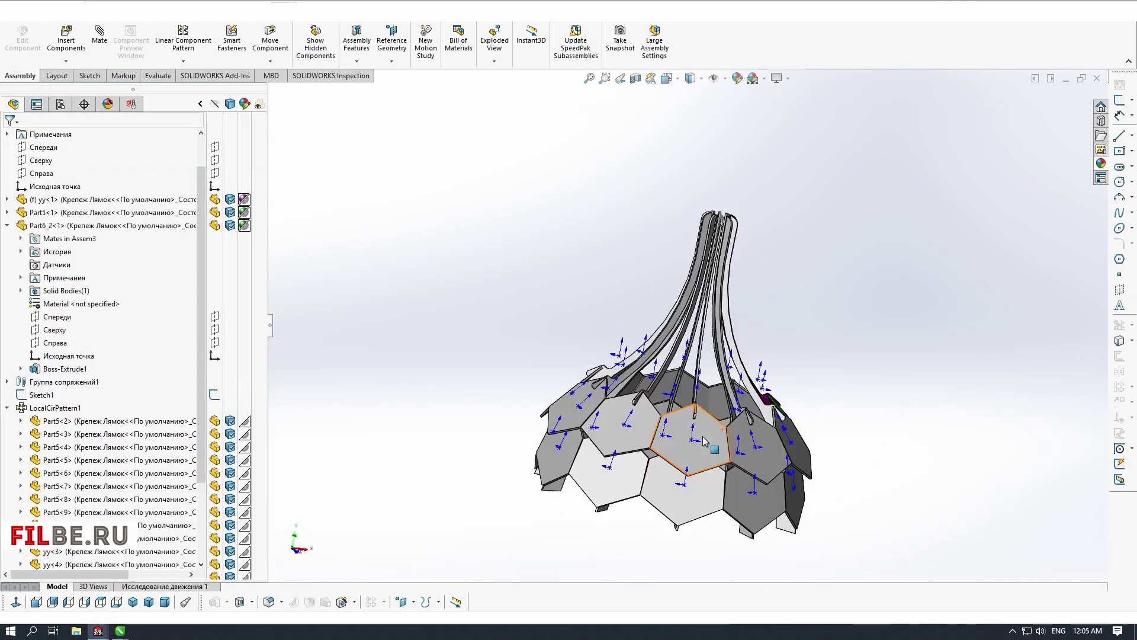
Examine the patterned lampshade assembly from several sides, including how the leaves meet the ribs
middle_drag(454, 439, 338, 414)
scroll(699, 314, up, 2)
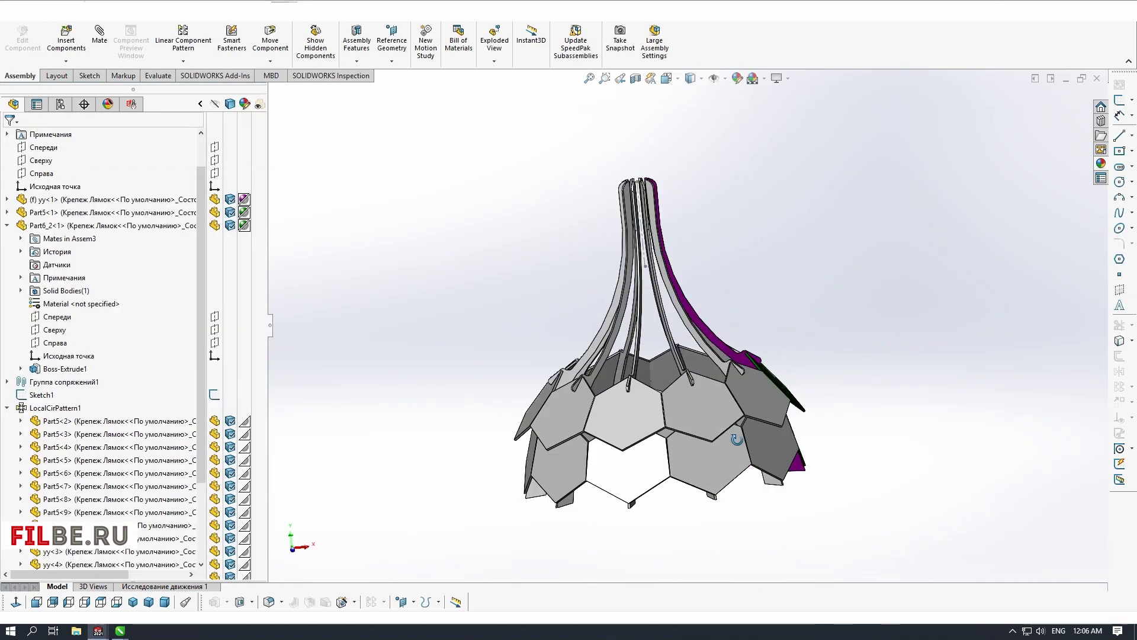
middle_drag(739, 436, 753, 267)
scroll(662, 373, down, 8)
scroll(788, 251, up, 7)
scroll(660, 448, down, 4)
middle_drag(660, 447, 646, 468)
scroll(645, 468, up, 7)
scroll(782, 254, down, 4)
middle_drag(782, 255, 710, 276)
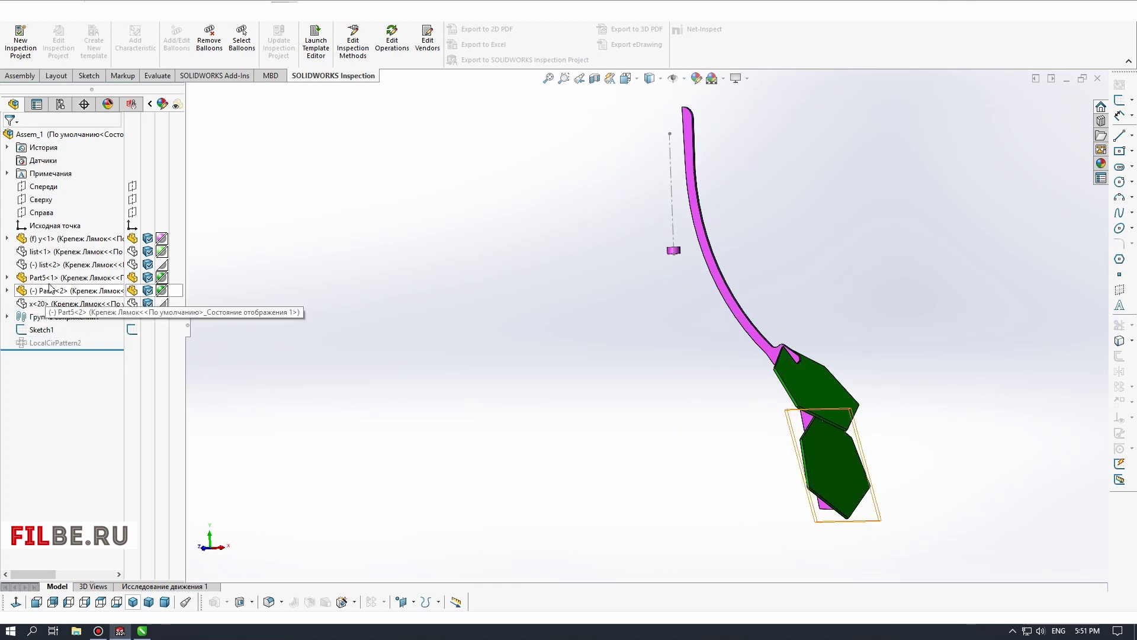
Hide the two green Part5 leaves in the Assem_1 assembly
click(51, 289)
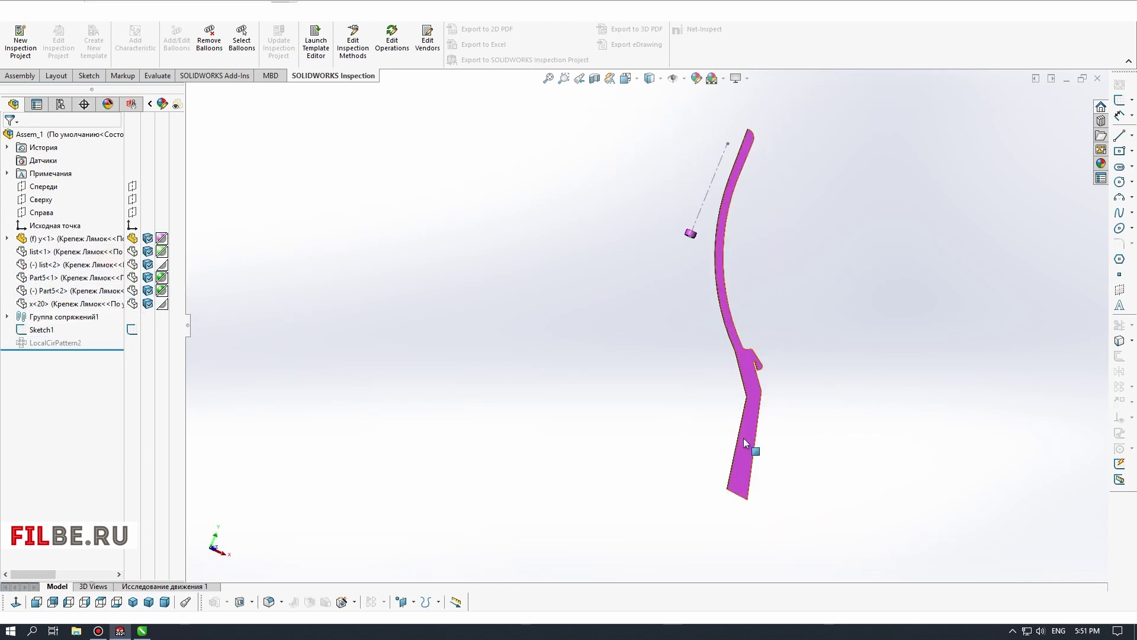
scroll(709, 403, down, 5)
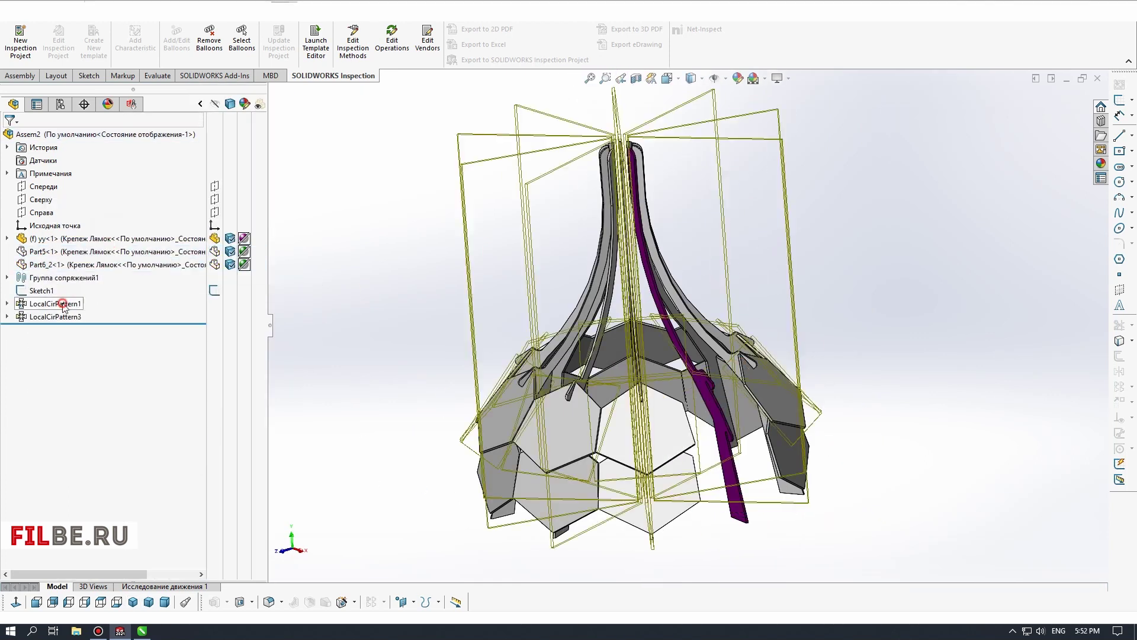
Edit Sketch1 in Assem2 from the front and sketch a slanted midpoint construction line through the rib's upper hook slot
click(39, 602)
click(55, 254)
click(1131, 136)
click(1093, 160)
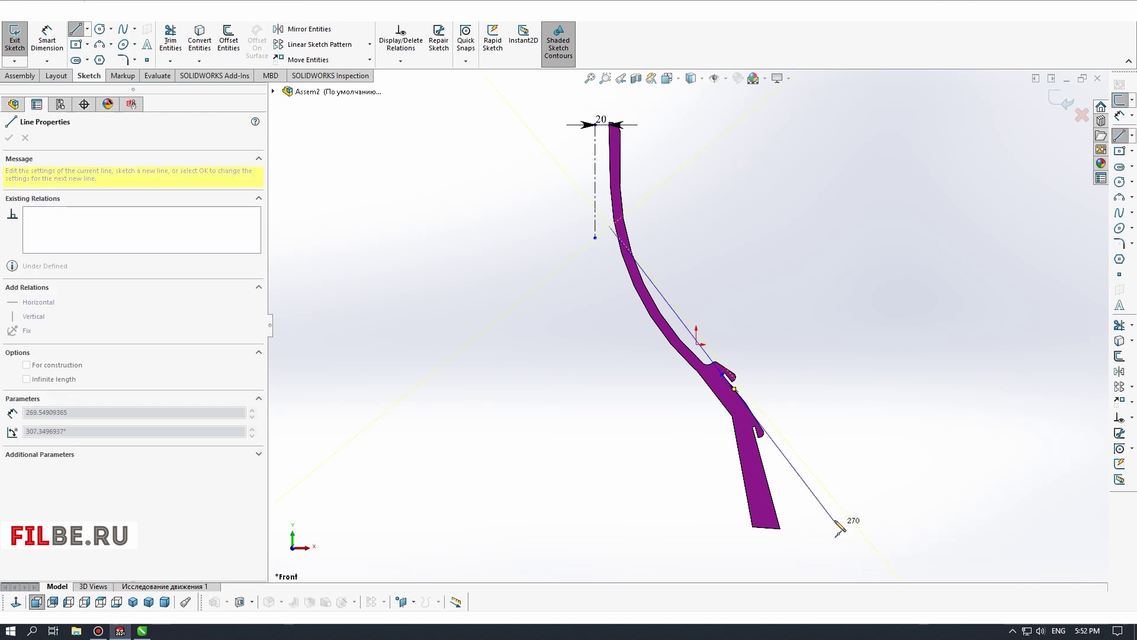
key(Escape)
click(781, 446)
click(828, 401)
Sketch a second slanted midpoint construction line about 611 mm long through the rib's lower hook slot
click(1132, 136)
click(1086, 171)
click(660, 359)
click(724, 548)
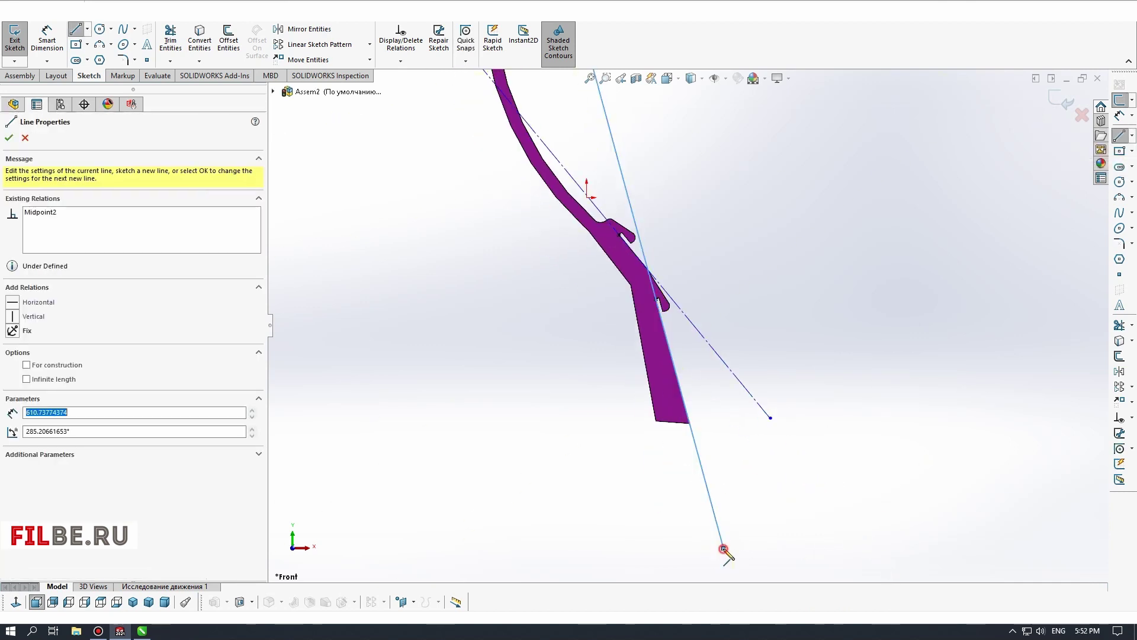
key(Escape)
Sketch horizontal construction lines at both slot ends and one between them, 21 mm below the upper line
click(610, 233)
click(754, 234)
click(655, 297)
click(825, 297)
key(Escape)
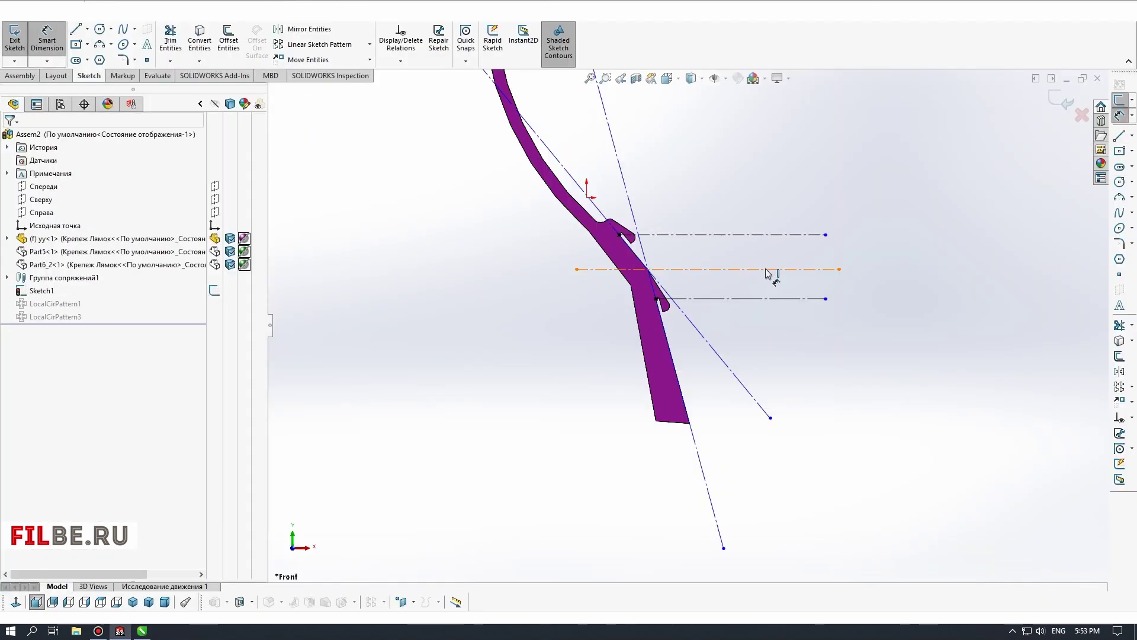
key(Escape)
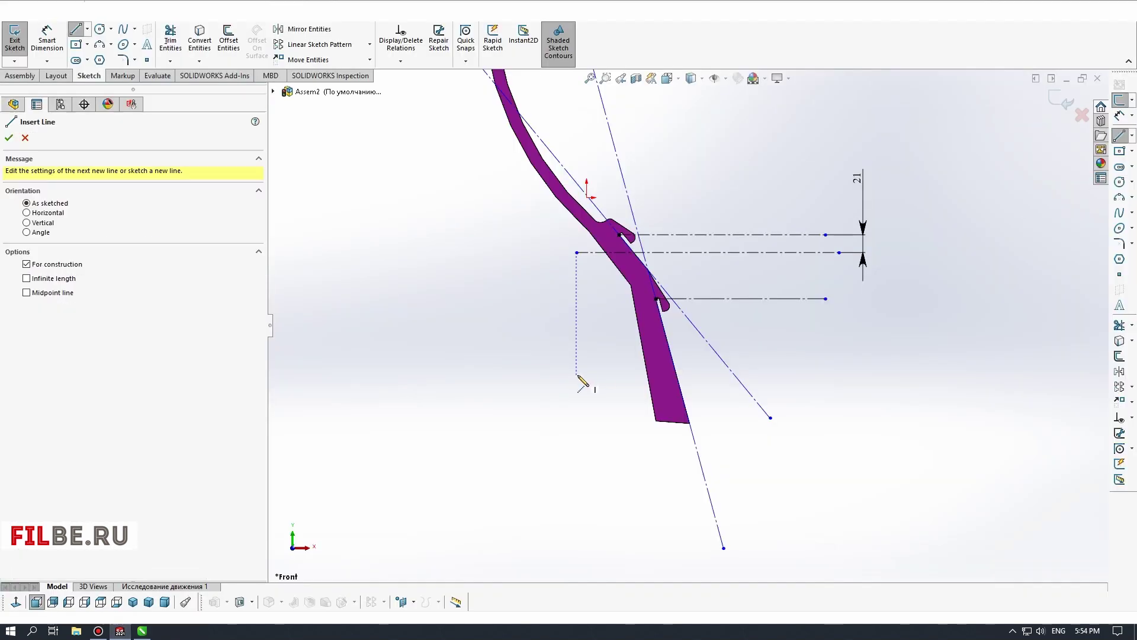
Sketch another horizontal construction line below the lower slot and dimension it 99 mm from the middle horizontal line
click(577, 374)
click(839, 375)
click(47, 39)
click(825, 253)
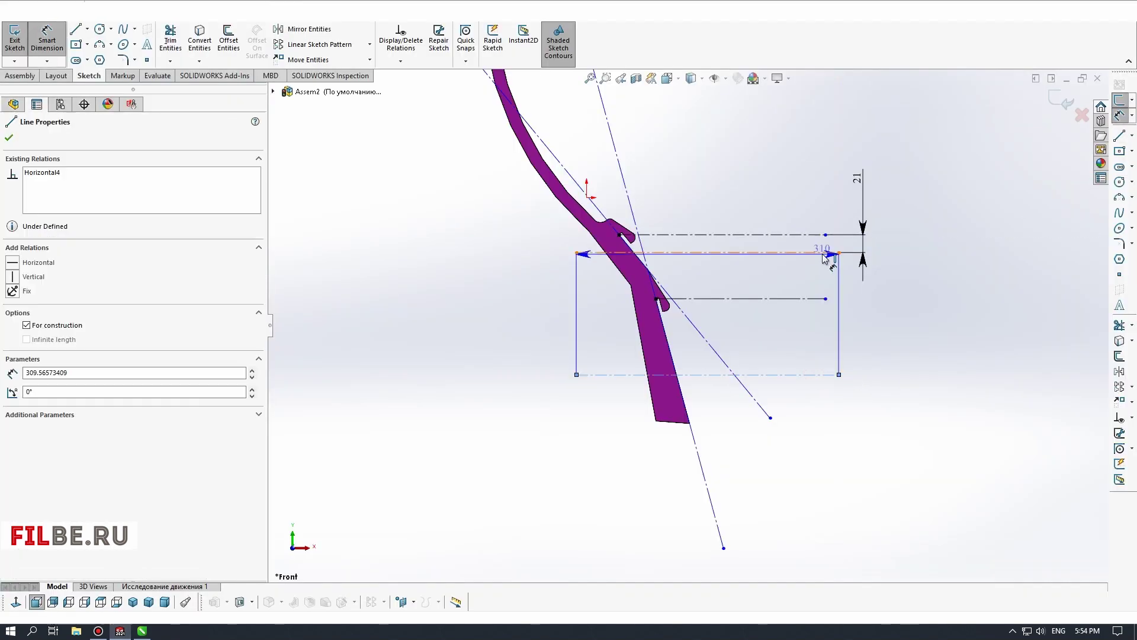
click(825, 375)
click(862, 286)
text(99)
key(Return)
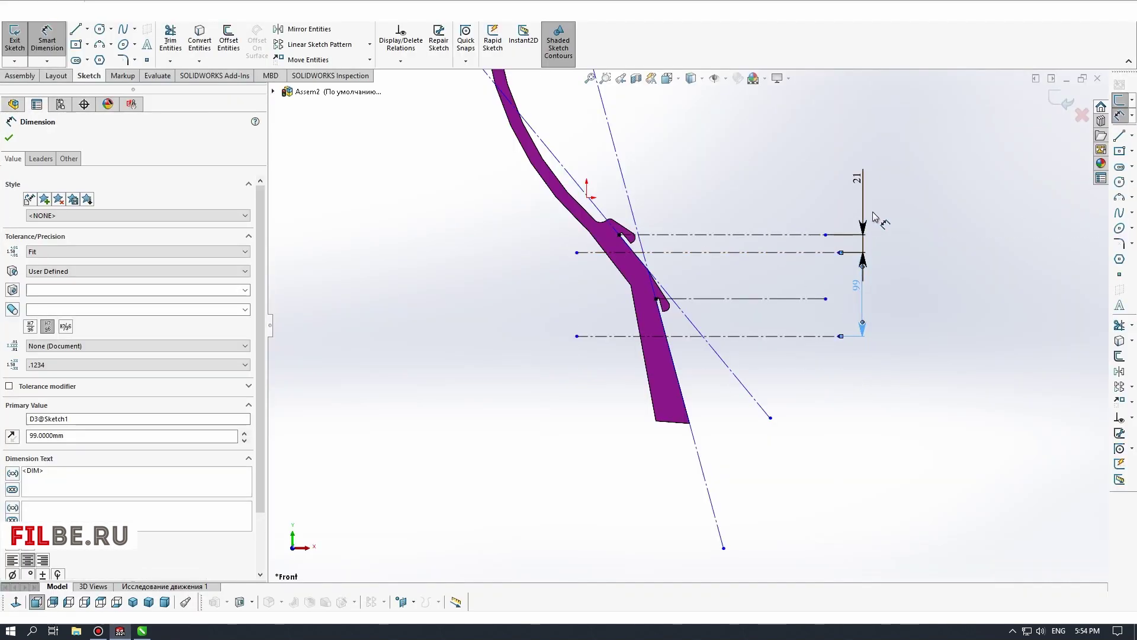
Dimension the angle between the two slanted construction lines and sketch another construction line through their intersection
click(745, 386)
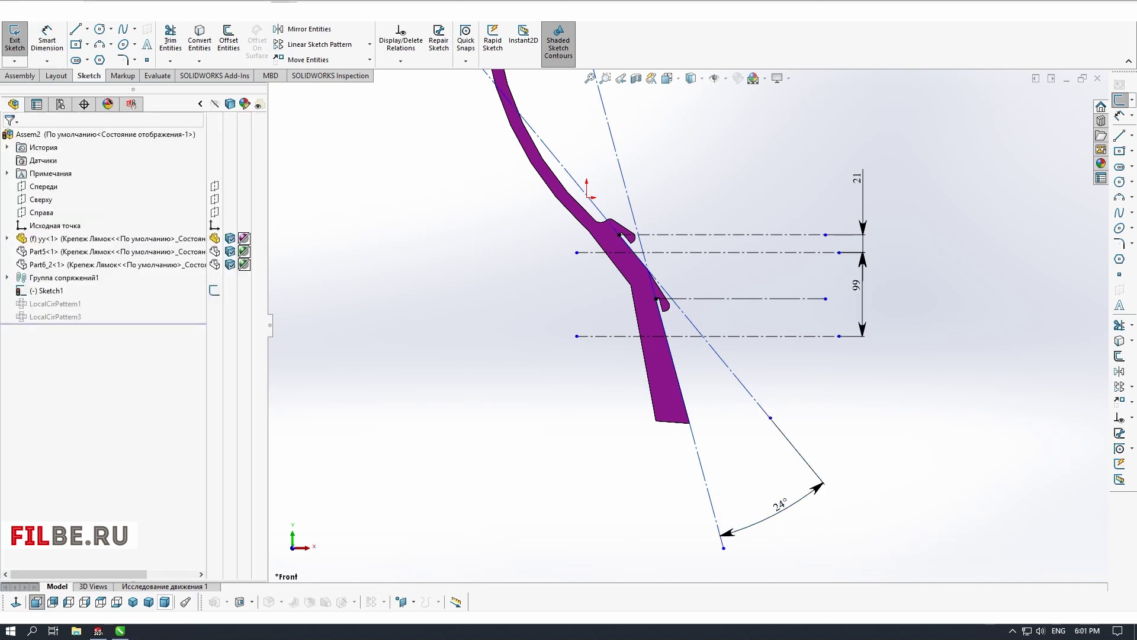
click(781, 504)
click(76, 29)
key(Escape)
click(75, 29)
click(577, 133)
click(740, 453)
key(Escape)
Set the angle between the new construction line and the upper slanted line to 12°
click(1118, 116)
click(715, 403)
click(748, 390)
click(753, 436)
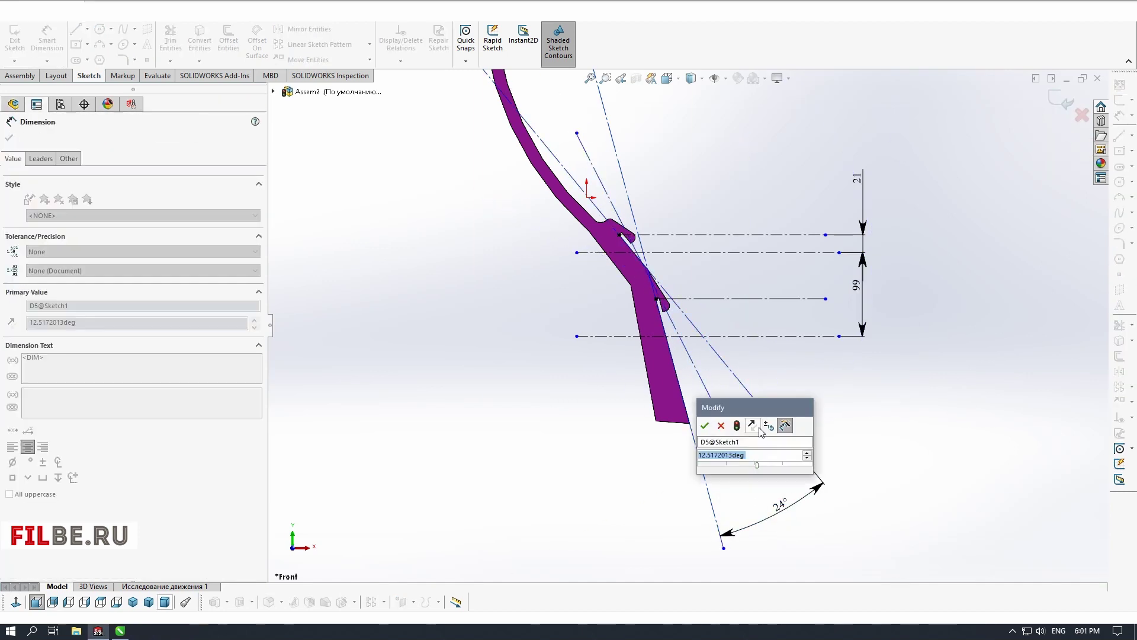
text(12)
key(Return)
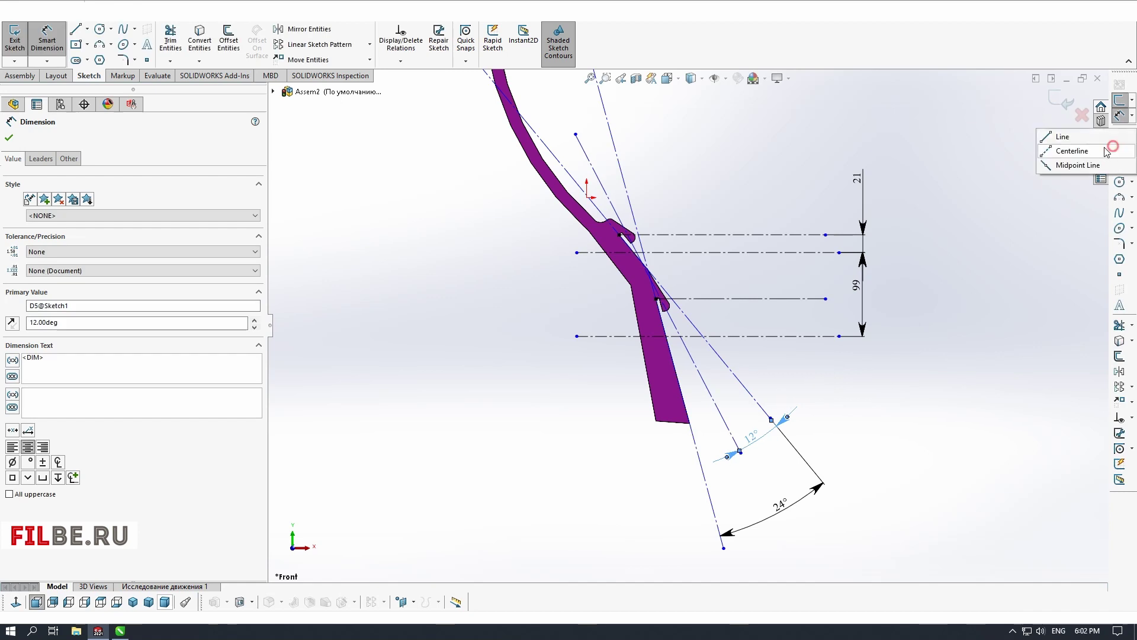
Sketch a vertical construction line through the crossing of the slanted lines and try to dimension its angle
click(1104, 147)
click(646, 134)
click(646, 543)
click(1119, 116)
click(646, 500)
click(710, 500)
click(681, 539)
click(712, 506)
click(783, 455)
click(645, 467)
Delete the new line's vertical relation, set its angle to the lower slanted line to 12°, and exit the sketch
click(40, 172)
key(Delete)
click(682, 539)
text(12)
click(532, 452)
click(1060, 99)
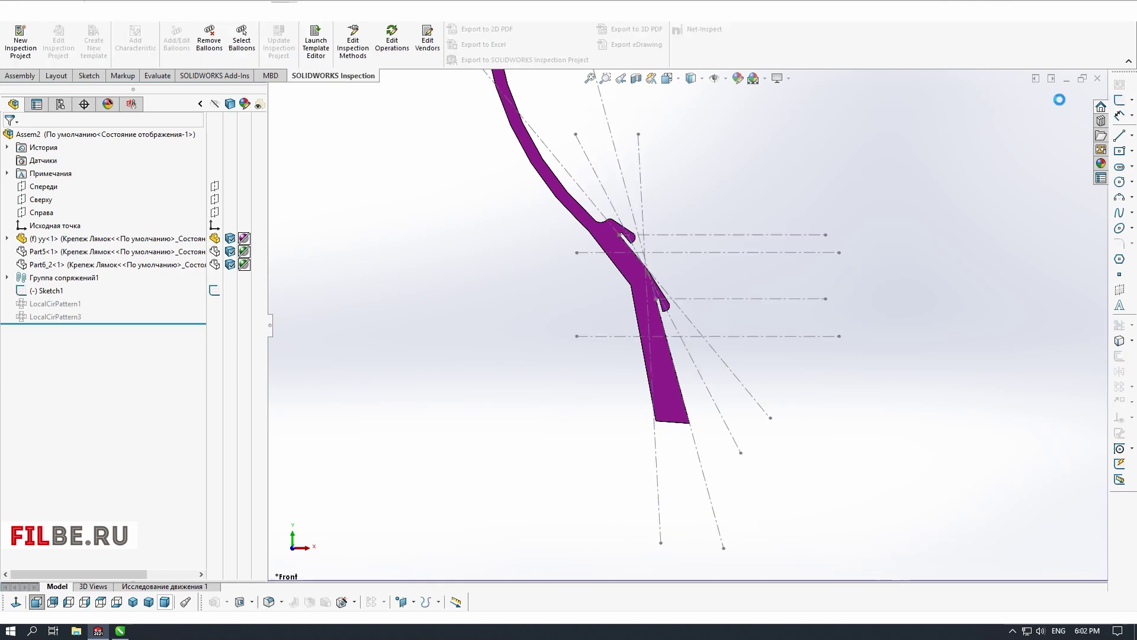
Edit the rib part yy in the assembly and trace two of the slanted construction lines in its sketch
right_click(94, 282)
click(22, 44)
key(Delete)
click(713, 300)
click(1120, 136)
scroll(541, 172, up, 2)
click(516, 148)
click(773, 460)
key(Escape)
click(607, 218)
click(746, 487)
key(Escape)
Trace the remaining slanted construction lines and a horizontal construction line in the rib's sketch
right_drag(944, 506, 787, 512)
click(618, 146)
click(732, 567)
click(661, 220)
click(608, 388)
click(830, 388)
click(584, 265)
click(571, 232)
key(Escape)
Try to export the rib's current view to DXF/DWG and cancel the cleanup preview
click(605, 242)
ctrl+click(628, 246)
ctrl+click(643, 254)
scroll(673, 296, down, 3)
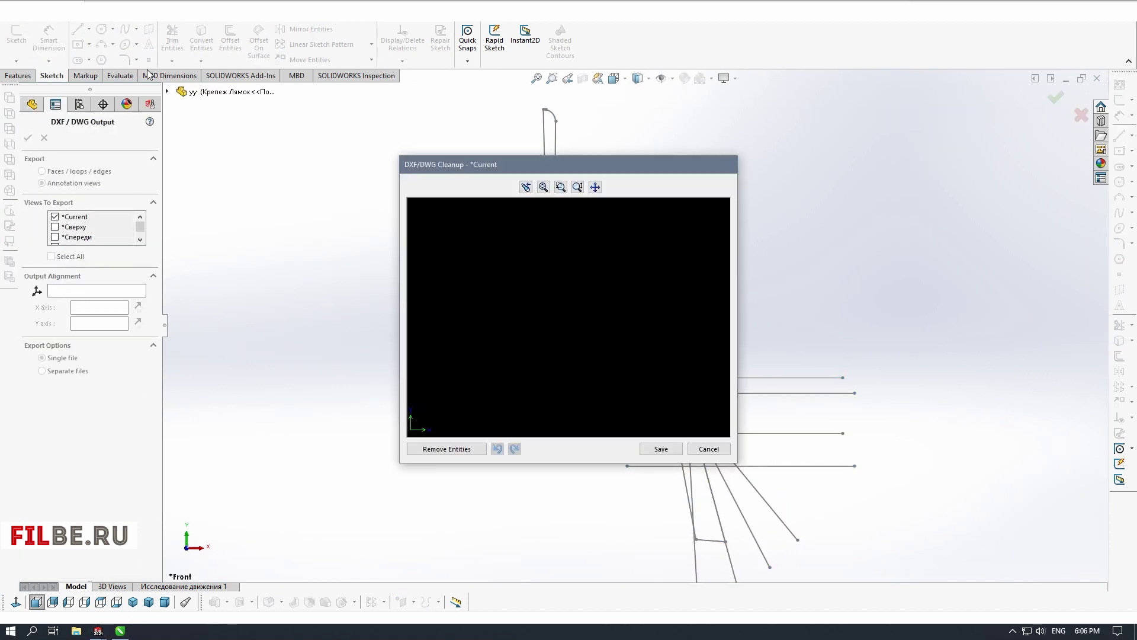
click(707, 447)
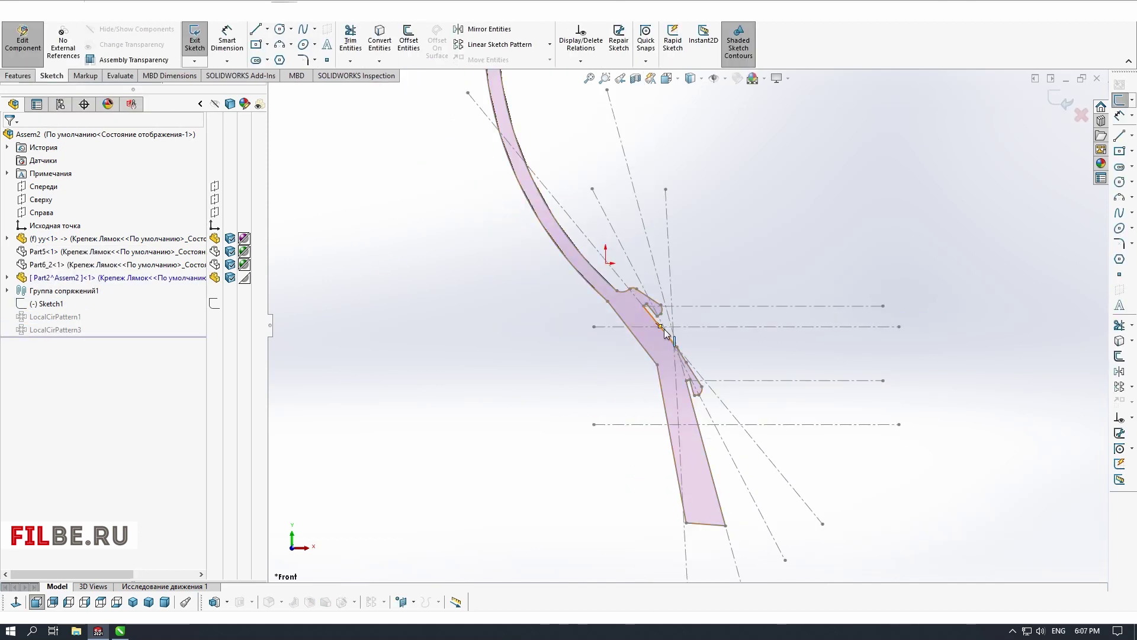
Try to sketch short connected lines from the upper middle horizontal line beside the rib in the in-context part
scroll(665, 332, down, 3)
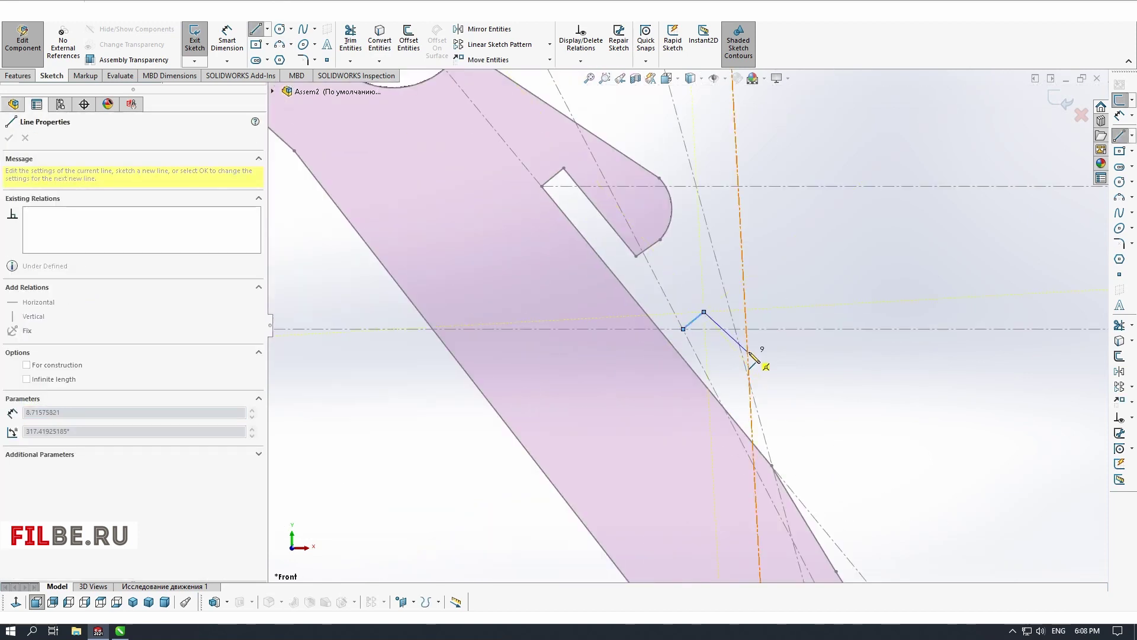
double_click(750, 354)
scroll(741, 357, up, 5)
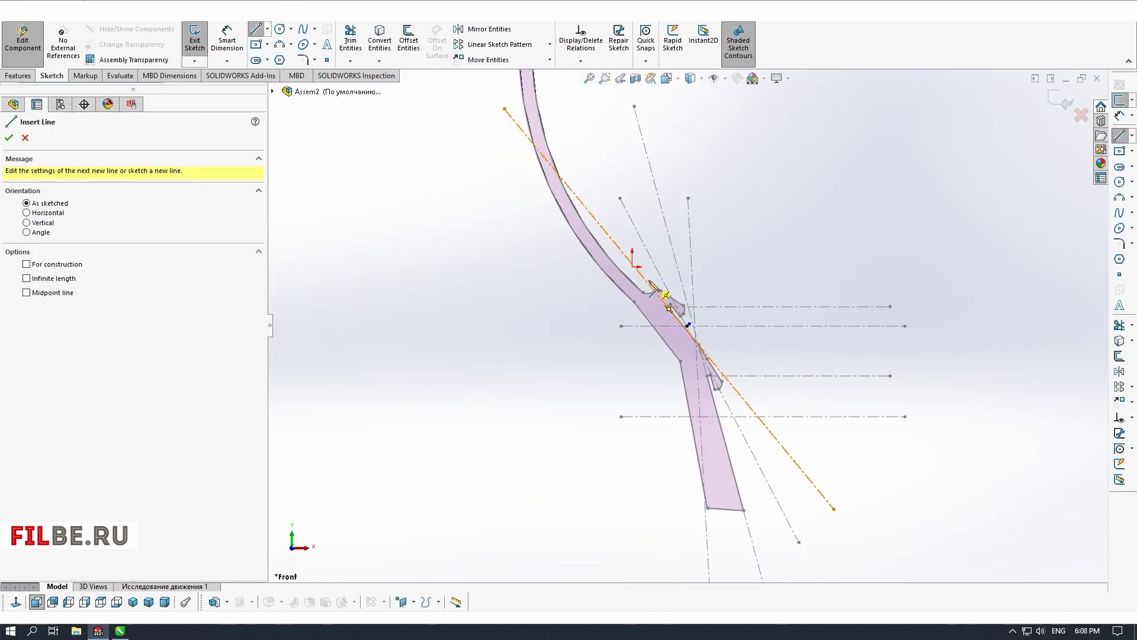
scroll(655, 290, down, 4)
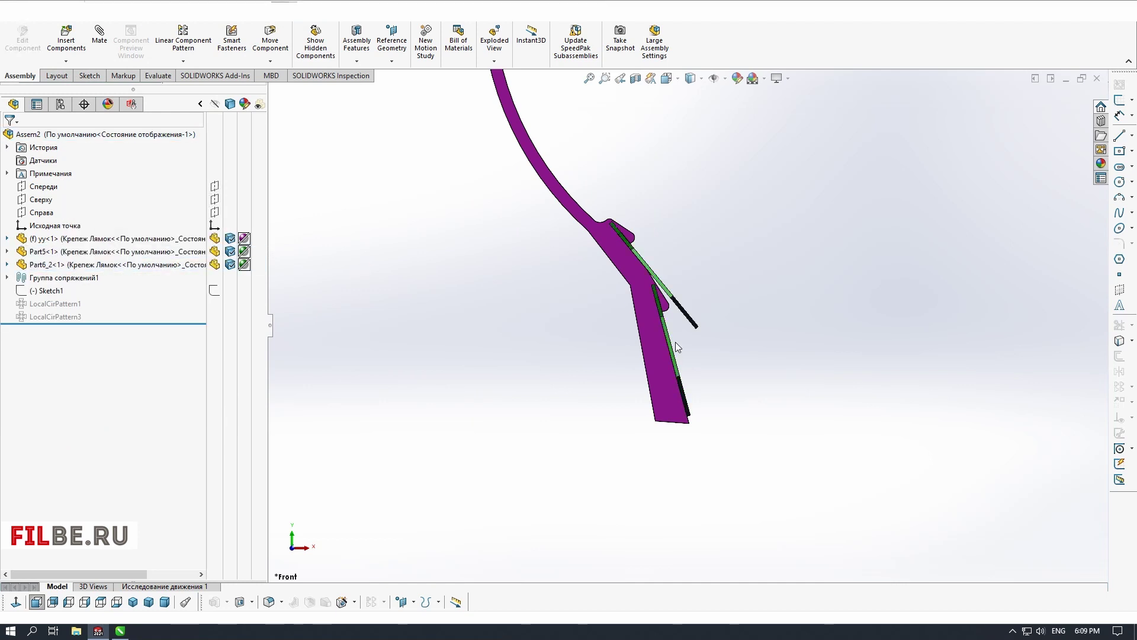
key(ctrl+z)
Add a copy of the Part5 leaf to the assembly and move it between the two green leaves in front view
click(63, 238)
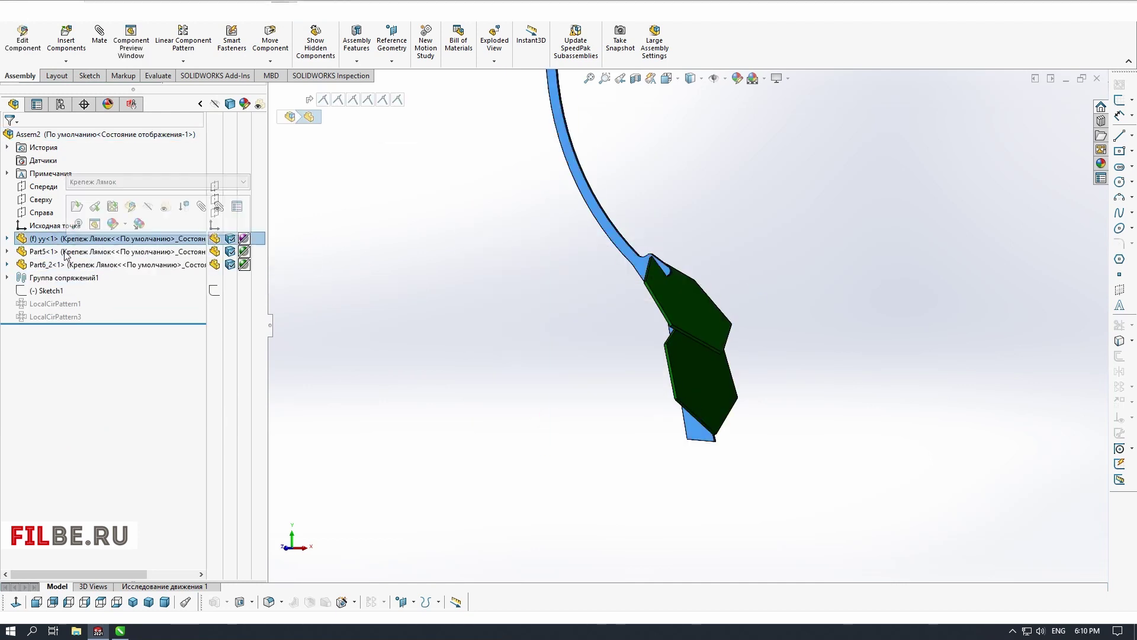
ctrl+drag(64, 252, 595, 364)
click(69, 601)
click(37, 602)
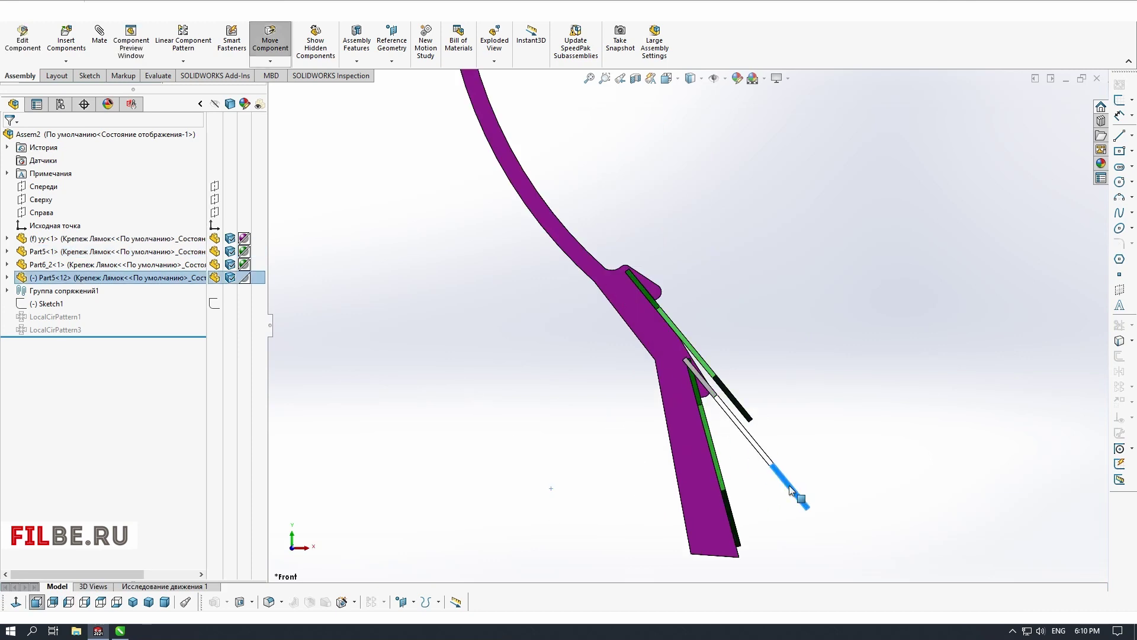
drag(789, 485, 769, 464)
Mate the leaf copy's flat face to the upper green leaf's face at an 8° angle
middle_drag(830, 427, 770, 408)
click(758, 418)
key(s)
click(924, 375)
middle_drag(568, 439, 663, 427)
click(728, 331)
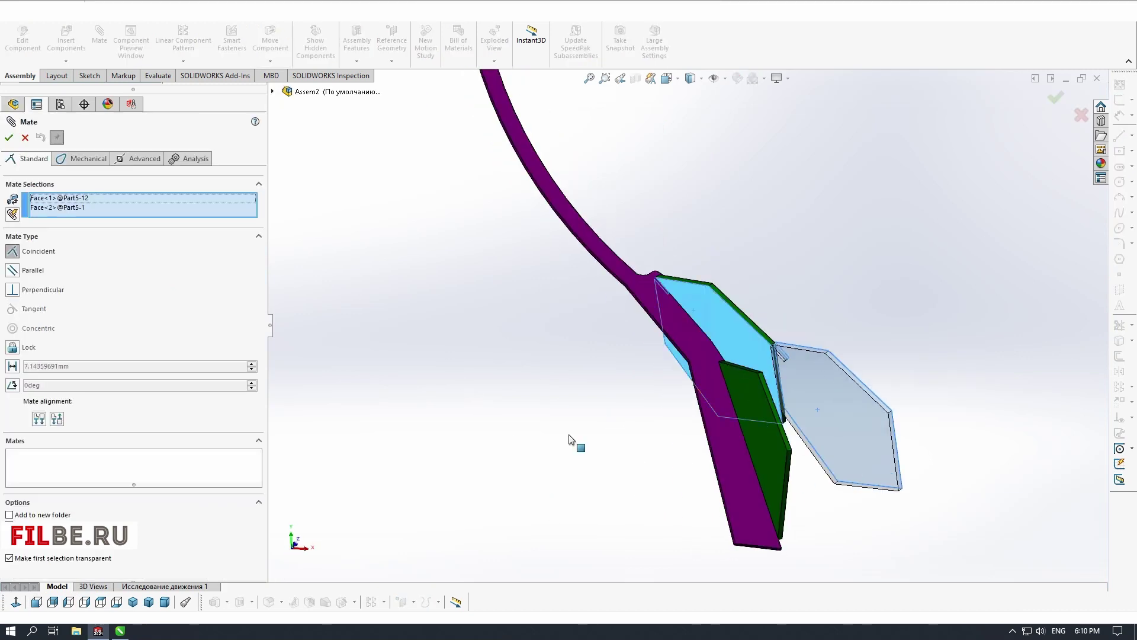
click(37, 602)
click(12, 385)
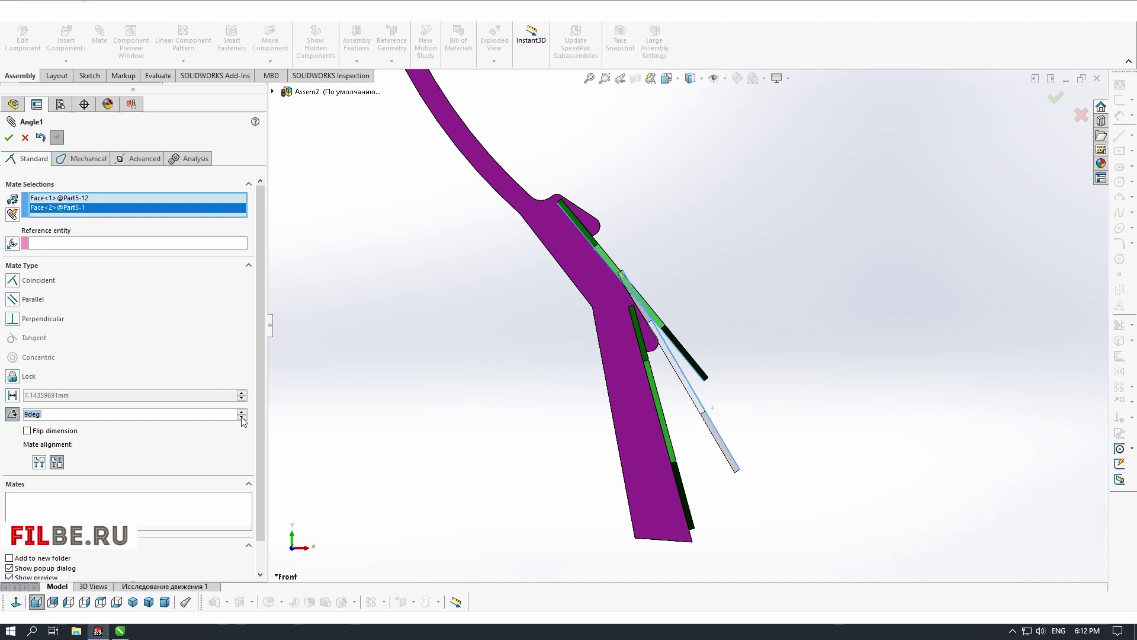
drag(693, 441, 724, 458)
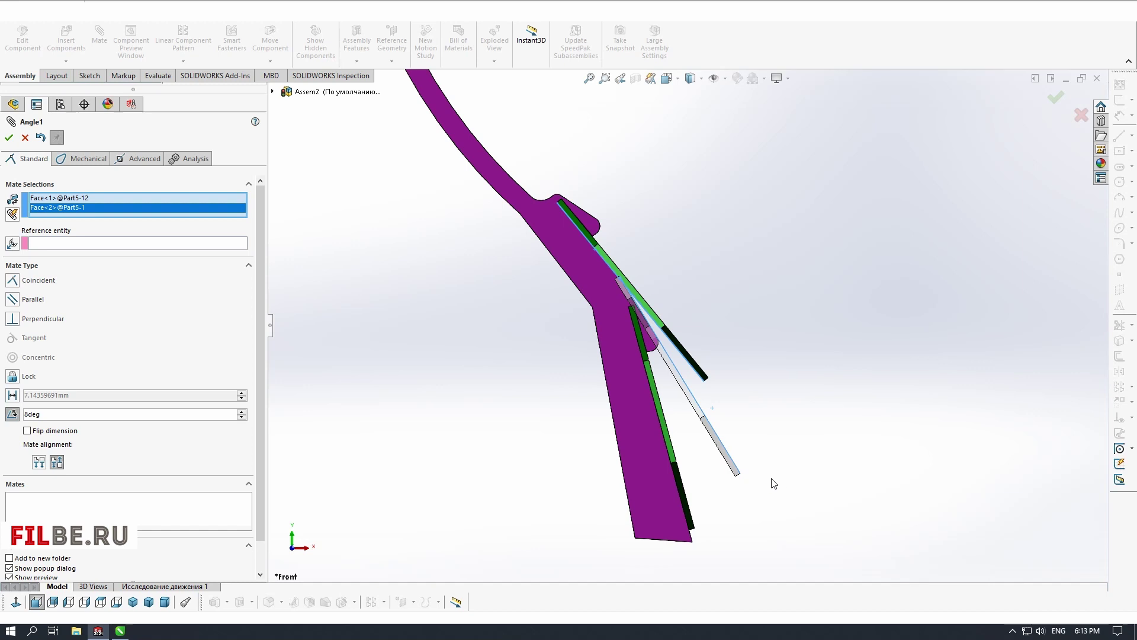
middle_drag(712, 407, 622, 417)
click(9, 137)
click(8, 138)
Unsuppress LocalCirPattern1 and adjust the circular pattern's spacing angle and instance count
click(71, 330)
click(82, 290)
click(35, 282)
click(251, 207)
scroll(534, 285, up, 7)
middle_drag(533, 285, 462, 337)
click(251, 195)
click(251, 189)
middle_drag(426, 267, 415, 355)
click(251, 211)
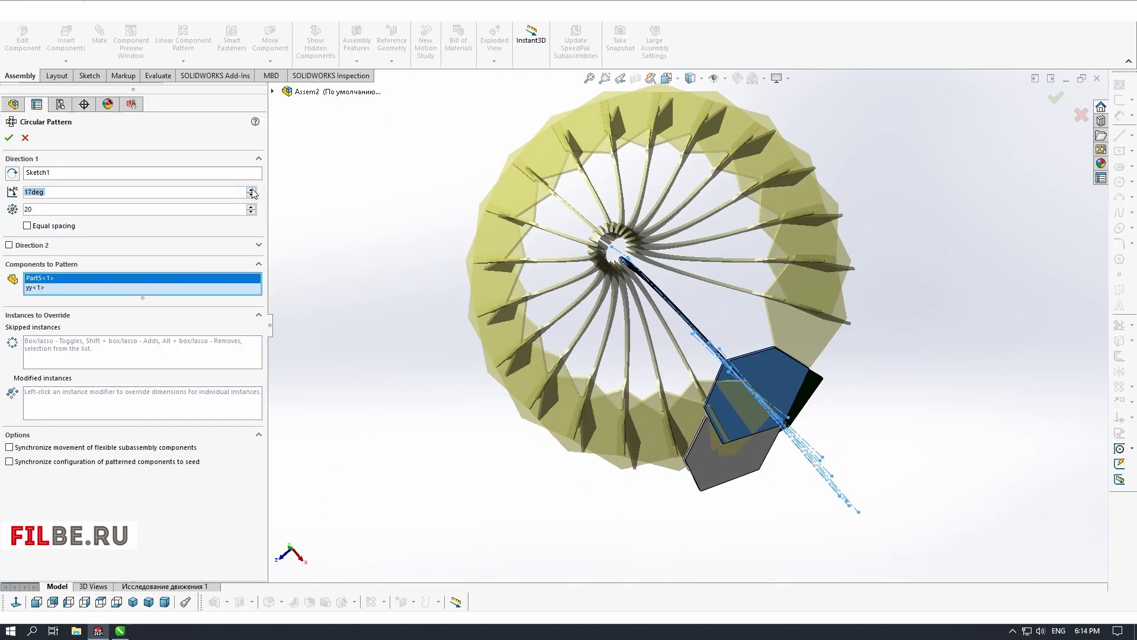
Remove the Part5 leaf from the components of LocalCirPattern1 and apply the pattern to the rib only
middle_drag(415, 346, 424, 241)
click(42, 278)
key(Delete)
click(9, 138)
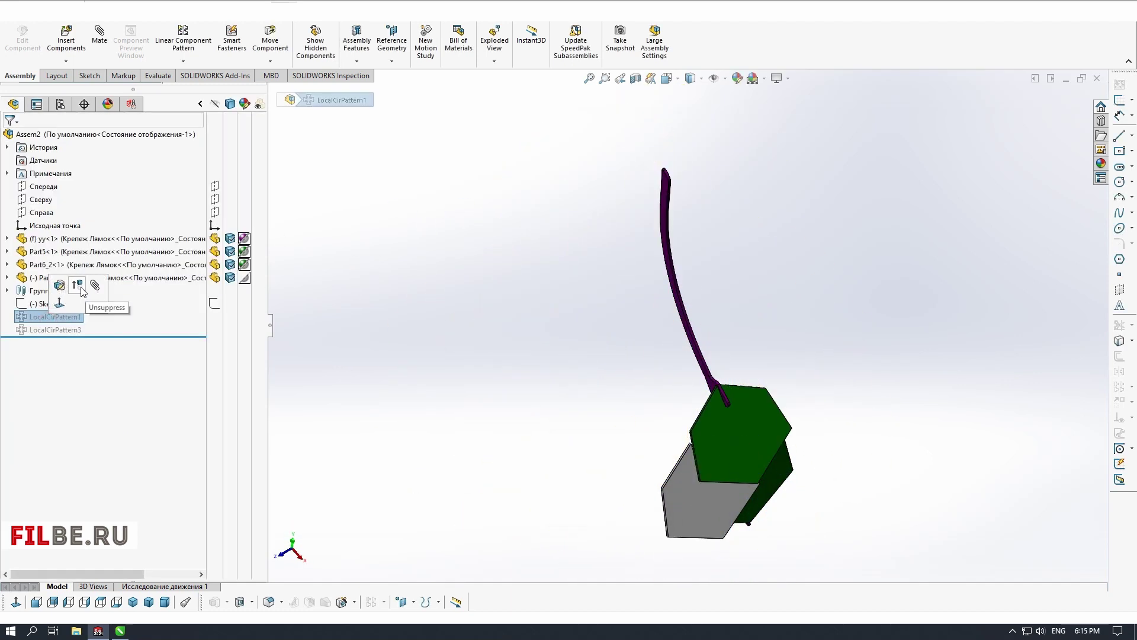
Mate the leaf copy's slot face with the neighbouring patterned rib
scroll(651, 355, down, 6)
click(633, 297)
key(m)
middle_drag(632, 296, 655, 274)
click(655, 274)
click(8, 137)
click(9, 138)
Add another mate to position the Part5 leaf copy against the adjacent rib
click(77, 276)
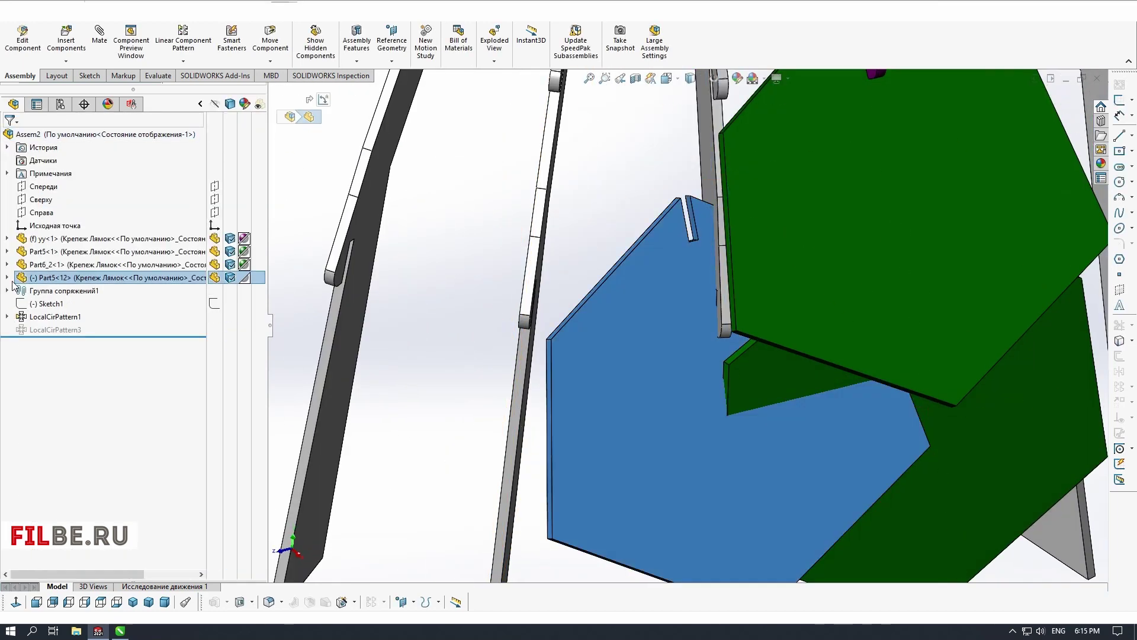
click(9, 276)
scroll(711, 237, down, 3)
click(750, 208)
click(887, 151)
middle_drag(876, 249, 711, 296)
click(815, 405)
scroll(815, 405, up, 5)
click(9, 137)
Set up a circular component pattern of the leaf copy around Line1 of Sketch1 with 15° spacing, filling the ring
click(183, 61)
click(226, 89)
scroll(738, 191, up, 3)
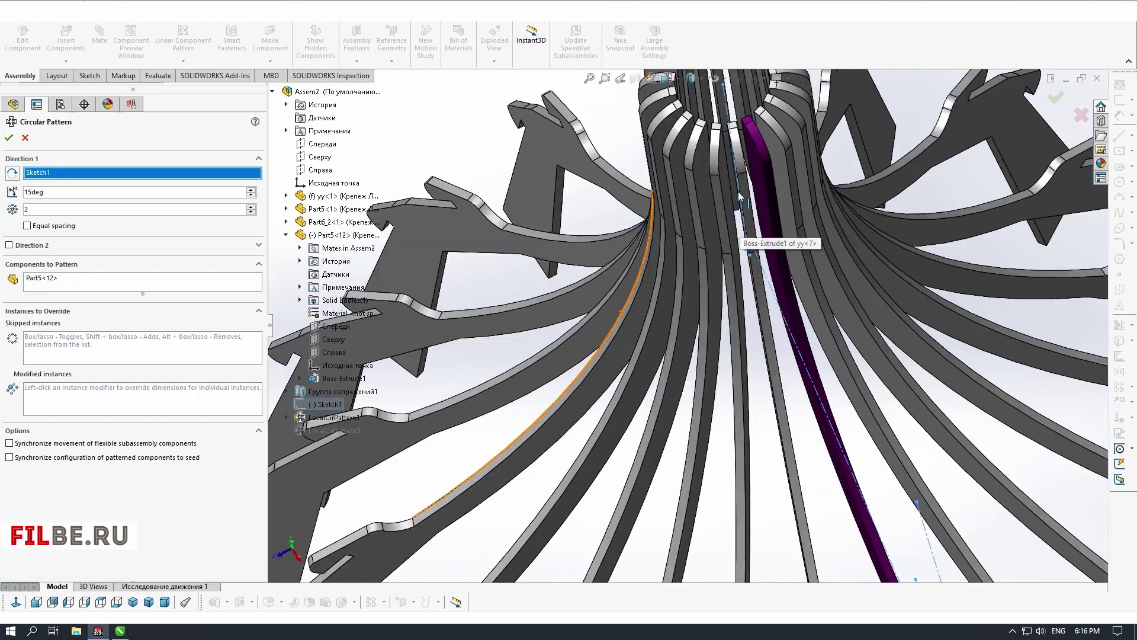
click(738, 191)
scroll(738, 191, down, 3)
click(251, 207)
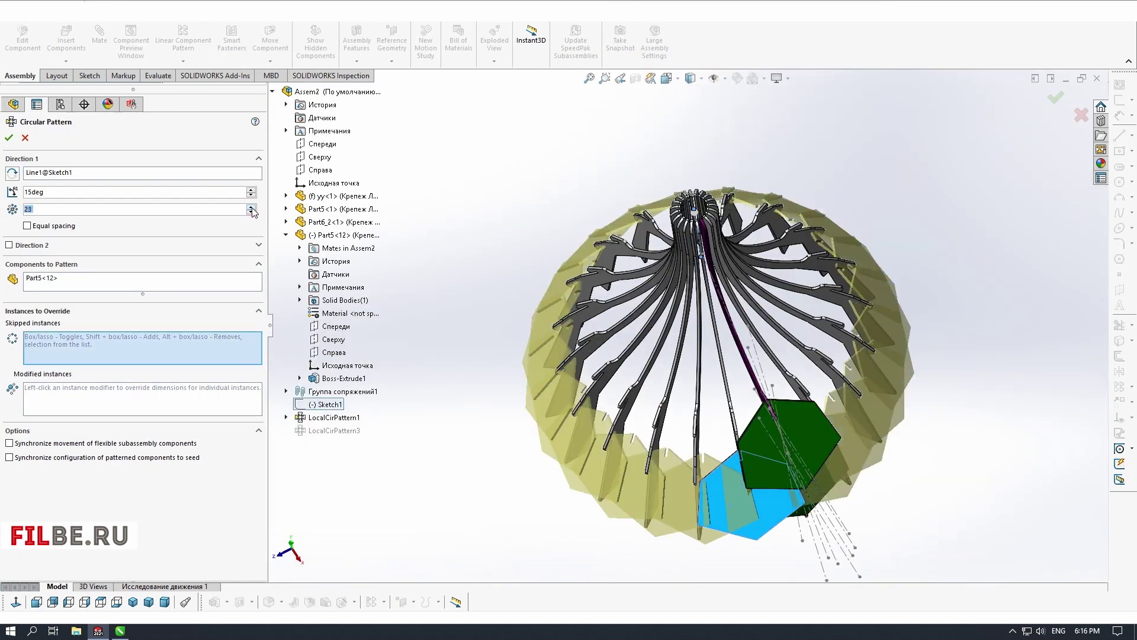
Skip alternate instances around the leaf copy's circular pattern and apply it
middle_drag(628, 491, 633, 432)
click(699, 503)
click(587, 483)
middle_drag(583, 483, 640, 426)
click(579, 383)
click(634, 185)
middle_drag(635, 189, 706, 318)
click(800, 332)
click(9, 138)
Start a circular component pattern of the Part5<1> leaf around Line1 of Sketch1
middle_drag(829, 391, 699, 495)
scroll(616, 387, up, 3)
click(616, 387)
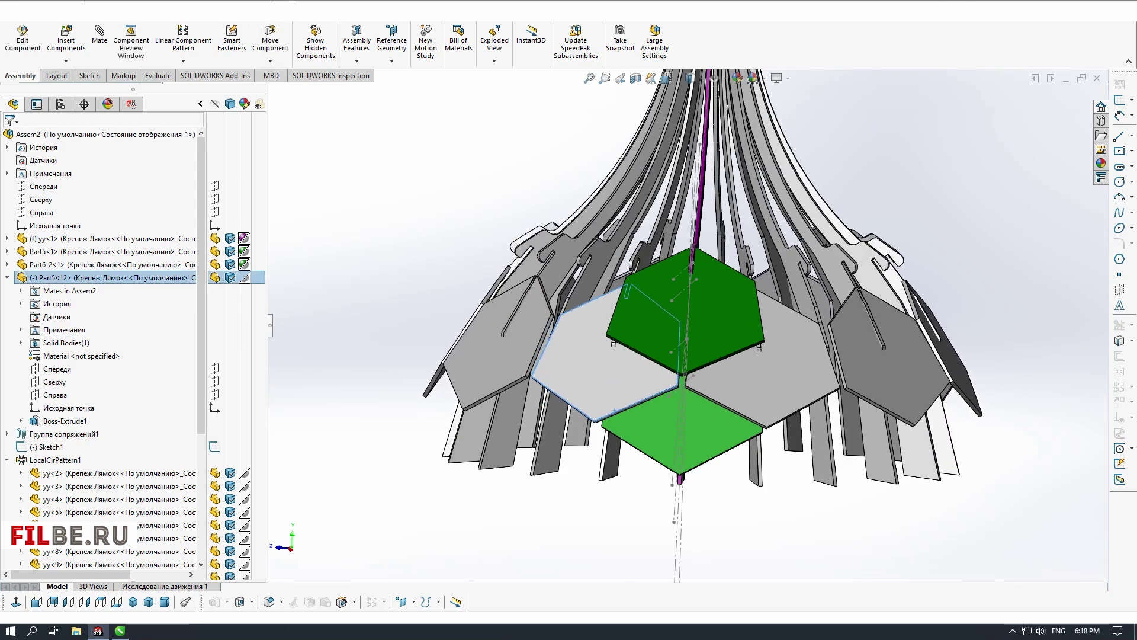
middle_drag(616, 387, 652, 362)
click(660, 348)
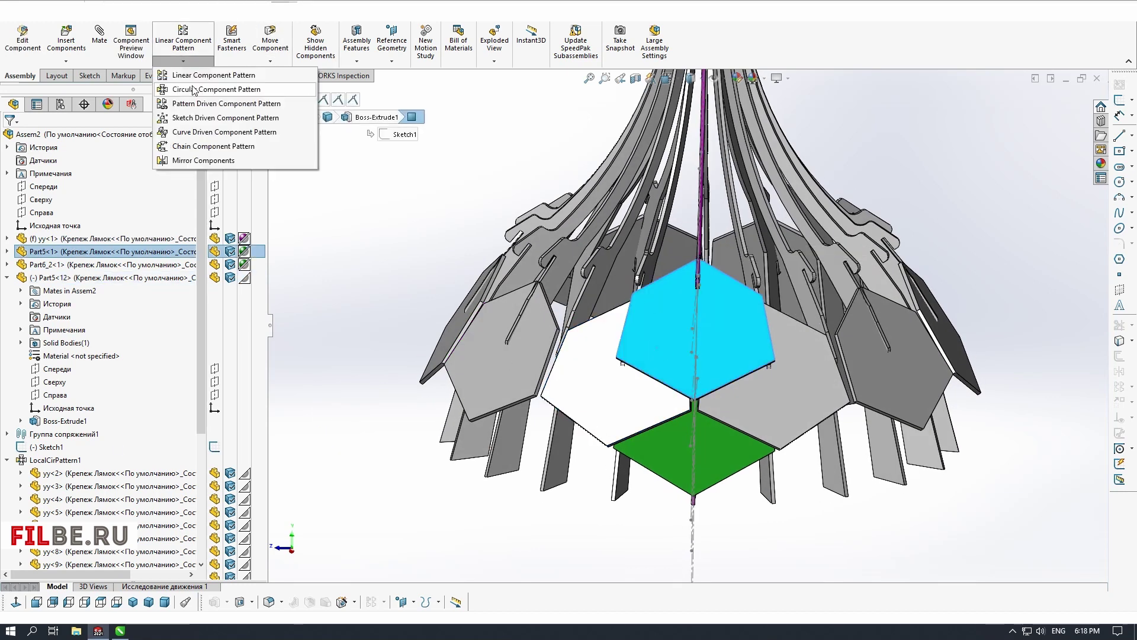
click(192, 86)
middle_drag(734, 332, 640, 355)
scroll(686, 338, down, 5)
click(685, 335)
Set the Part5<1> leaf pattern to 10 instances, adjust the angular spacing and apply it
double_click(26, 209)
text(12)
scroll(506, 378, up, 7)
click(252, 211)
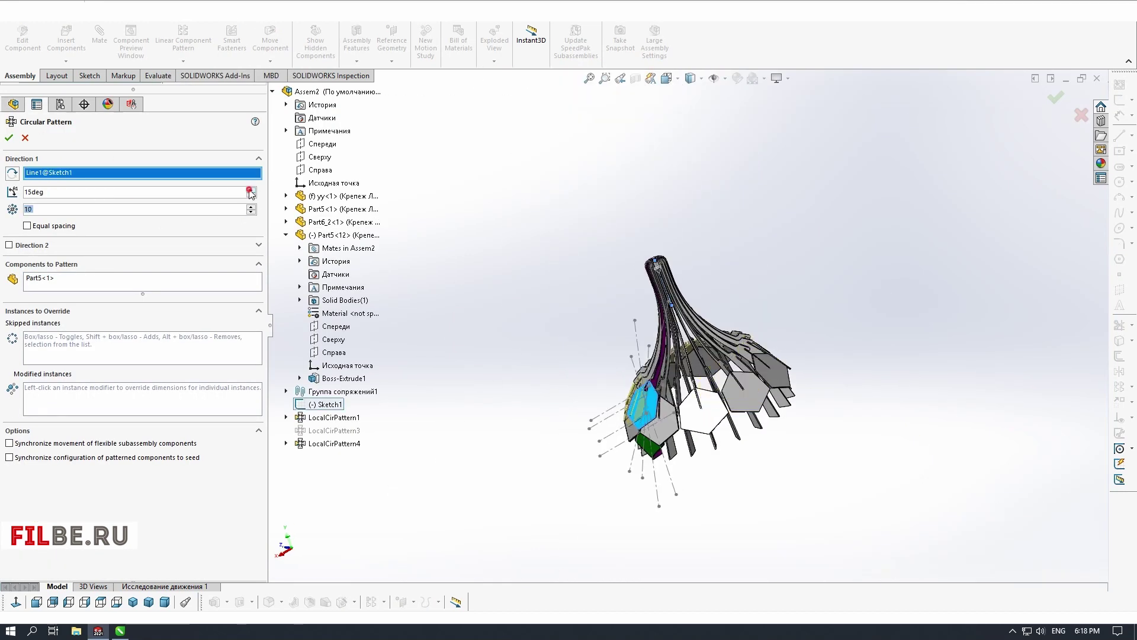
scroll(829, 414, down, 4)
middle_drag(829, 426, 628, 409)
click(9, 137)
scroll(699, 379, up, 3)
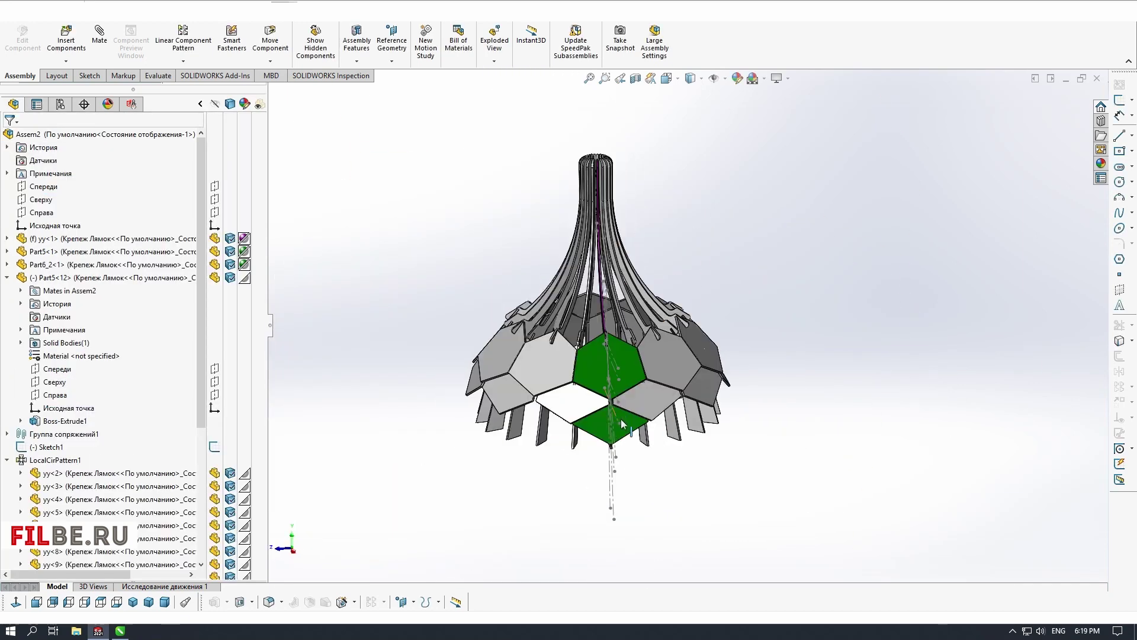
Examine how the upper and intermediate leaf rows meet, close up and in the right view
drag(580, 392, 599, 407)
click(52, 601)
scroll(563, 396, down, 5)
middle_drag(533, 403, 572, 403)
drag(651, 403, 680, 400)
middle_drag(589, 355, 668, 410)
scroll(553, 323, up, 5)
click(518, 555)
click(84, 602)
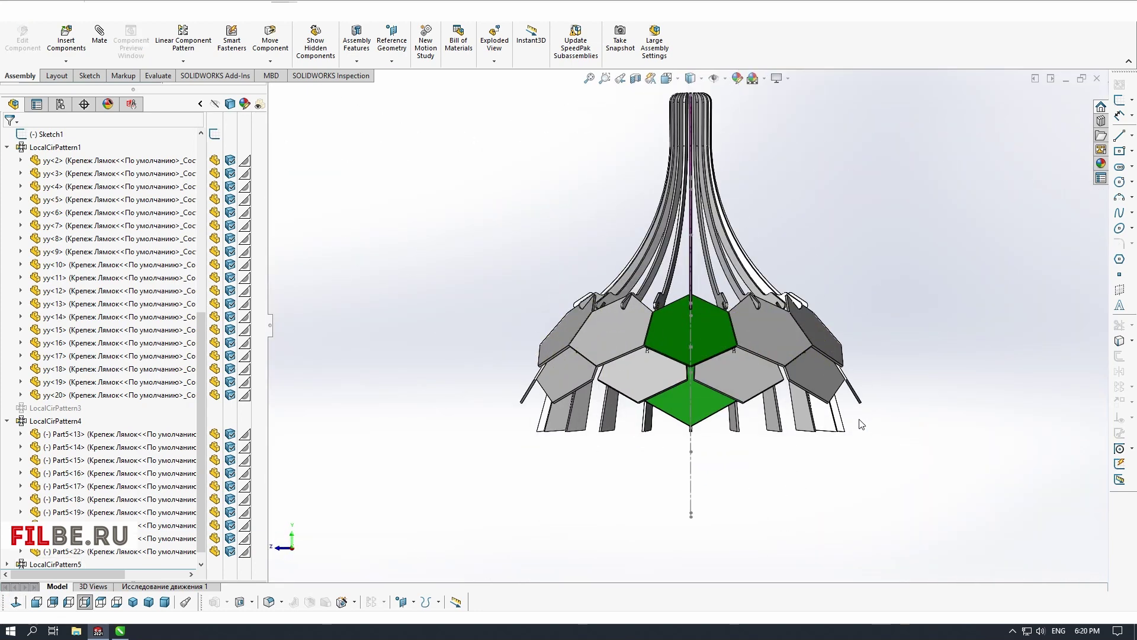
List the mates of the Part6_2<1> lower leaf and delete the one restricting its tilt
click(694, 408)
click(7, 134)
click(20, 148)
scroll(708, 398, down, 6)
click(104, 173)
key(Delete)
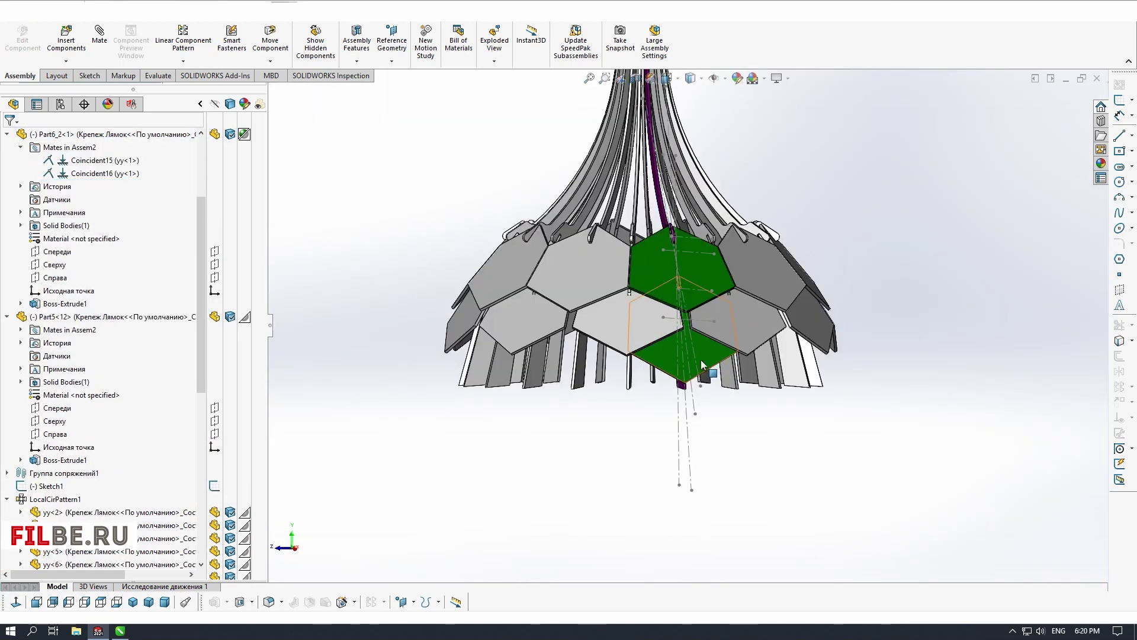
Swing the freed Part6_2<1> leaf on its rib to adjust its tilt against the row above
click(85, 602)
drag(693, 357, 694, 370)
scroll(694, 376, down, 4)
mouse_move(694, 375)
middle_down()
mouse_move(627, 284)
mouse_move(592, 332)
middle_up()
scroll(592, 332, up, 6)
click(687, 517)
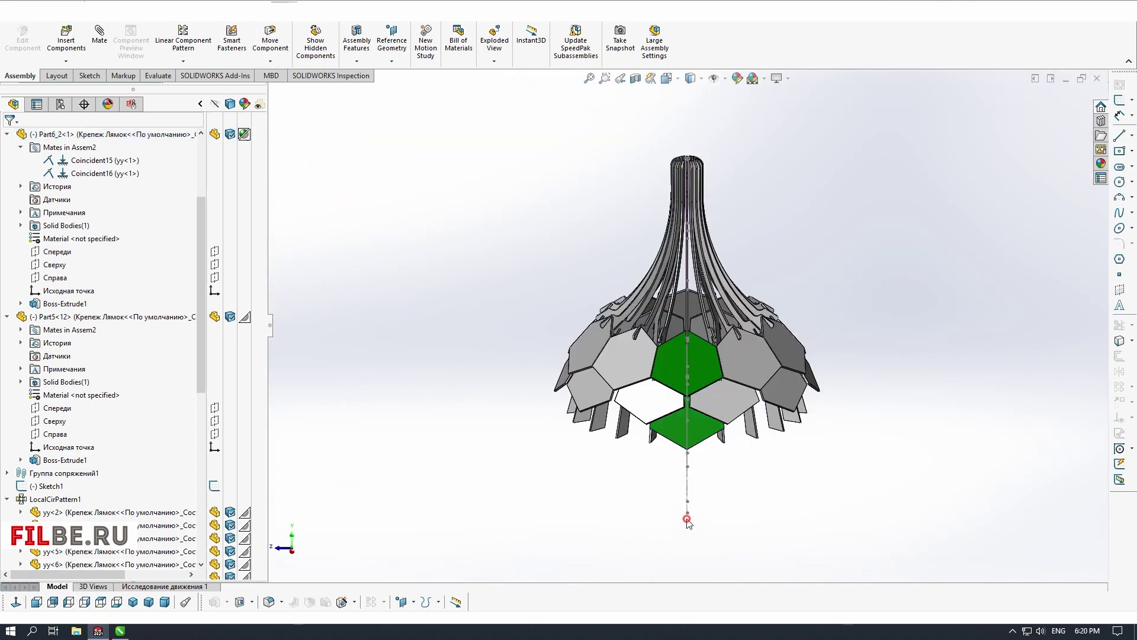
Examine the three leaf rows for gaps and overlaps from the right view and oblique angles
click(85, 601)
scroll(27, 421, down, 5)
scroll(15, 395, up, 10)
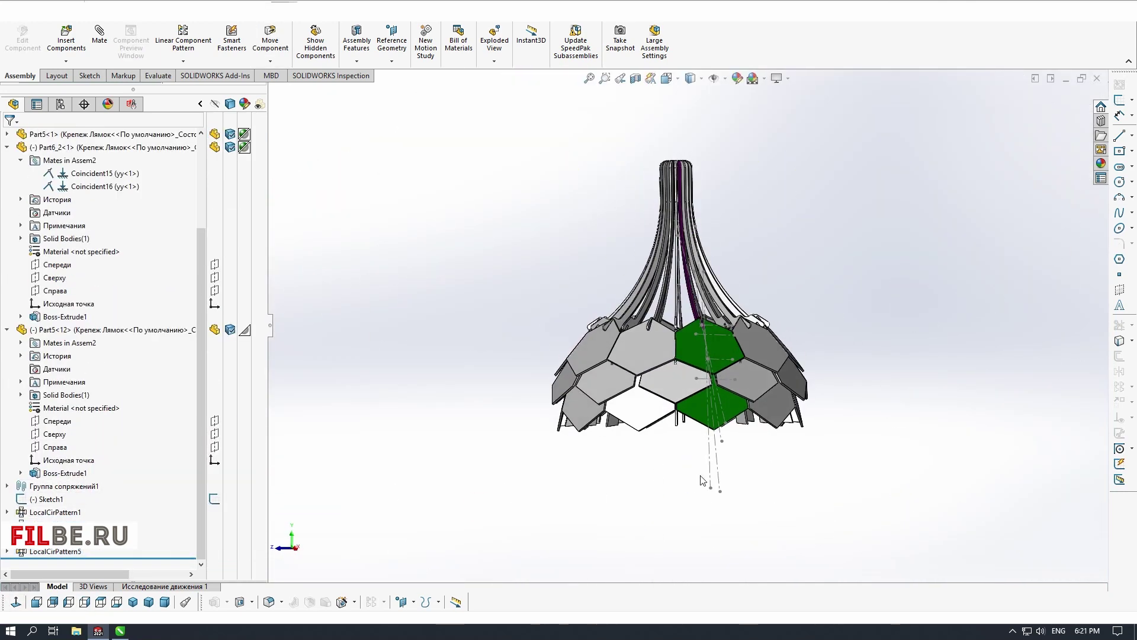
scroll(692, 445, down, 5)
scroll(692, 450, up, 6)
click(602, 515)
middle_drag(602, 515, 622, 391)
click(85, 602)
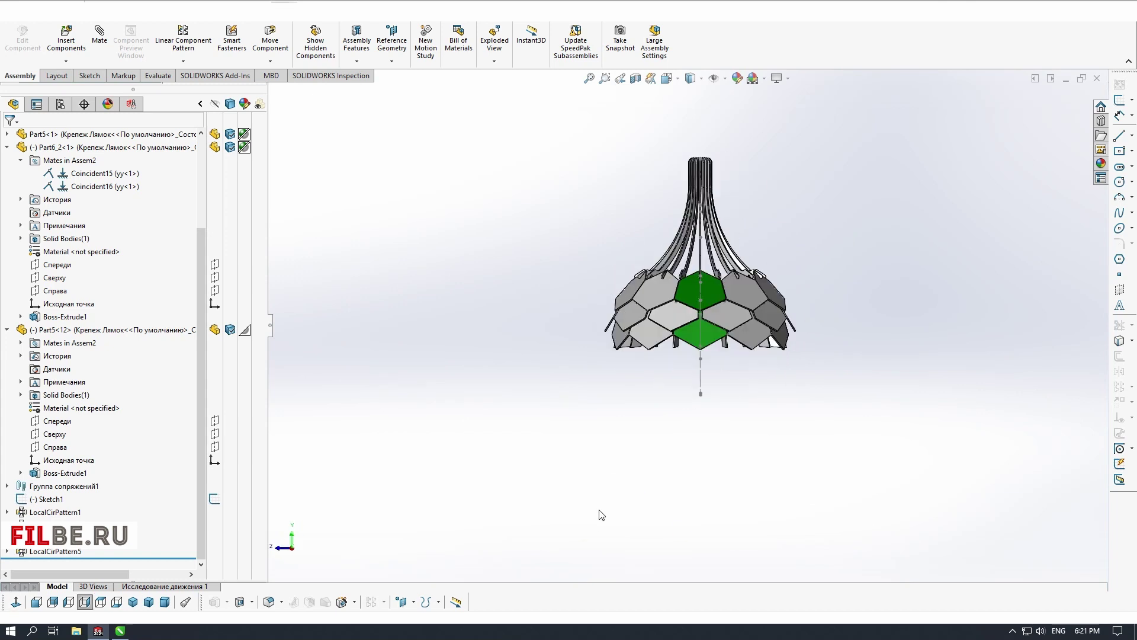
scroll(657, 331, down, 4)
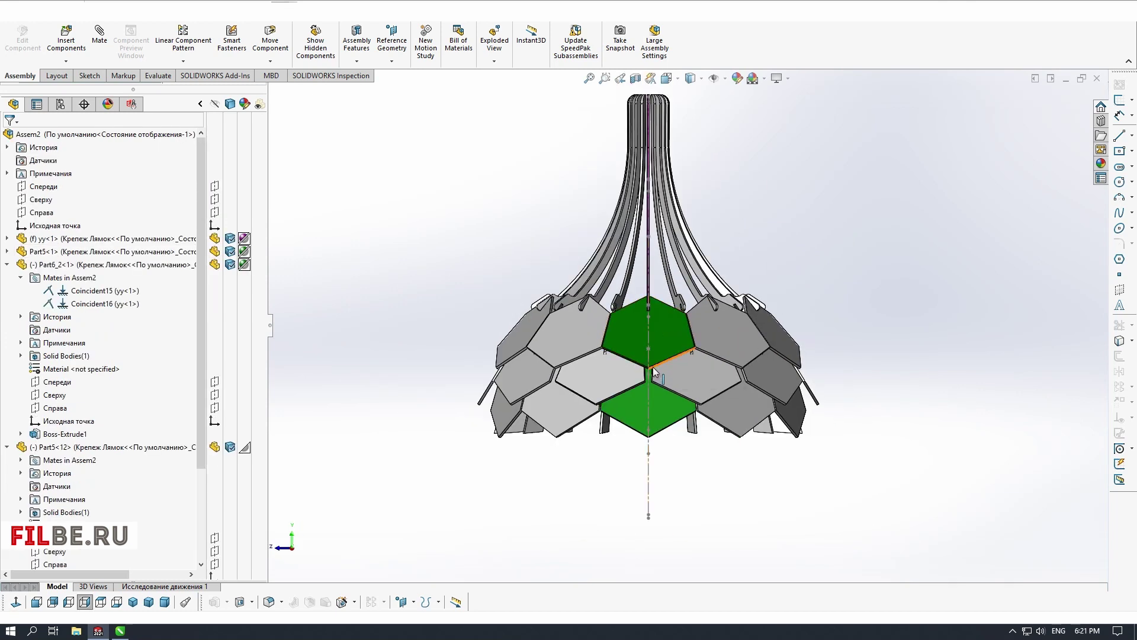
middle_drag(639, 494, 746, 490)
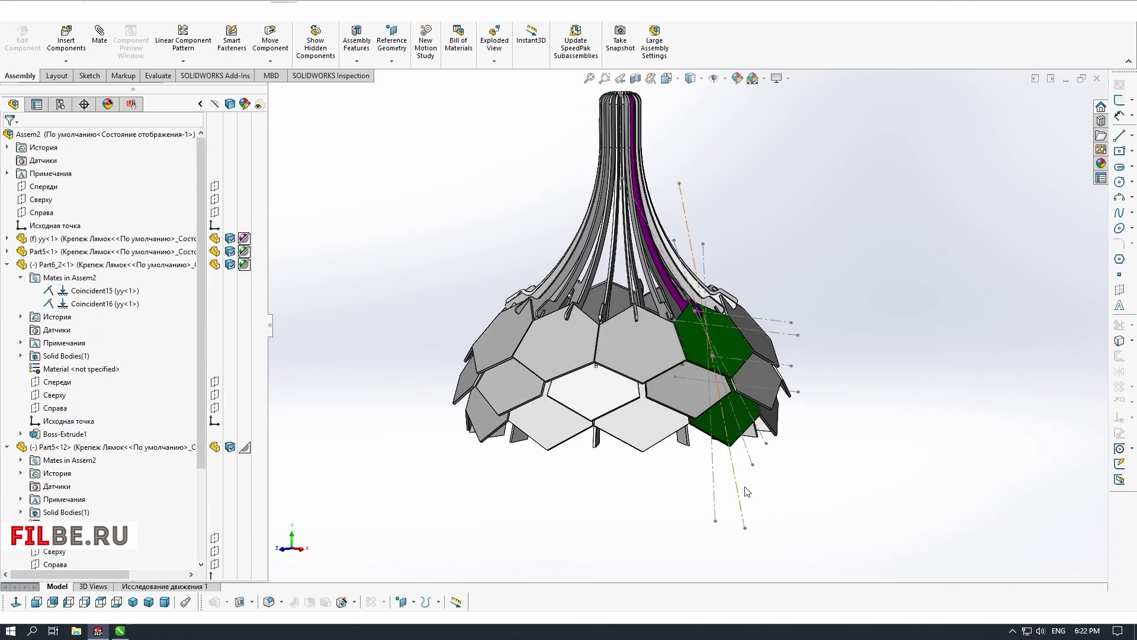
scroll(660, 385, down, 10)
scroll(660, 385, up, 5)
click(788, 380)
key(Escape)
scroll(788, 380, up, 3)
middle_drag(741, 296, 714, 308)
scroll(693, 474, up, 5)
scroll(713, 308, up, 4)
middle_drag(622, 483, 513, 385)
scroll(617, 449, down, 2)
Insert a copy of the Part6_2 lower leaf into the assembly
click(43, 213)
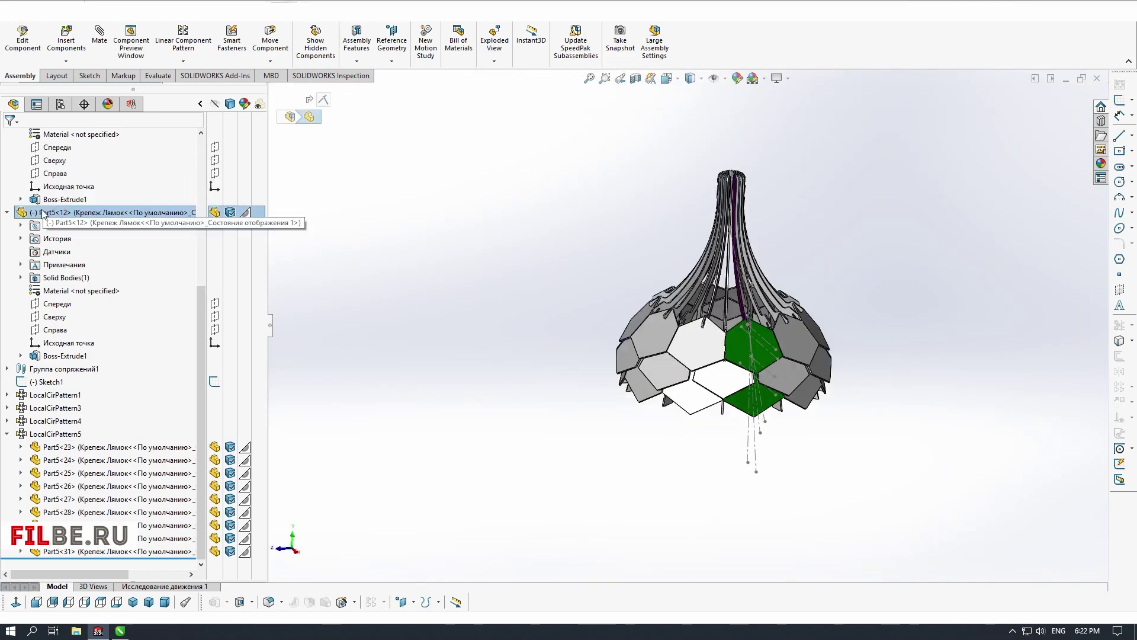
click(751, 404)
key(ctrl+v)
Mate the Part6_2<11> leaf copy's face coincident with the patterned rib yy<2>
scroll(719, 440, down, 4)
middle_drag(719, 440, 842, 415)
click(99, 36)
scroll(710, 368, down, 5)
click(681, 332)
click(705, 296)
Add a flipped 17° angle mate between the Part6_2<11> leaf copy and the Part5<12> leaf above
click(735, 359)
scroll(735, 360, up, 5)
click(758, 296)
click(12, 385)
text(12)
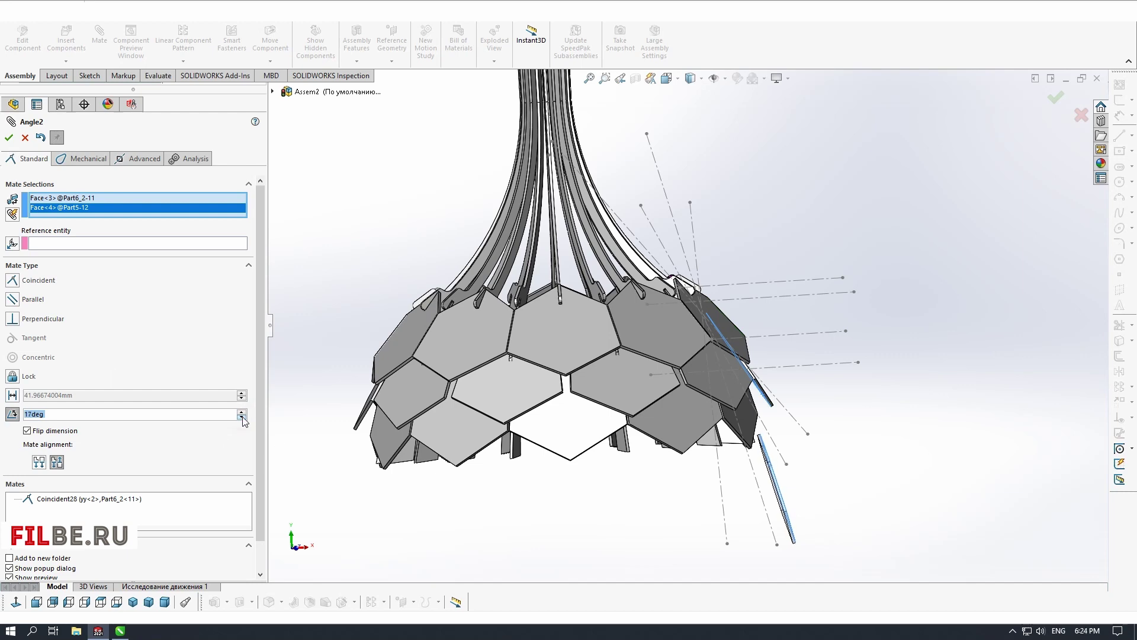
key(Return)
Close the mating and pattern the Part6_2<11> leaf circularly around Line1 of Sketch1
middle_drag(734, 453, 593, 440)
scroll(593, 440, down, 6)
mouse_move(695, 474)
middle_down()
mouse_move(528, 284)
mouse_move(571, 355)
middle_up()
click(863, 488)
scroll(863, 488, up, 5)
mouse_move(829, 450)
middle_down()
mouse_move(729, 376)
mouse_move(667, 439)
middle_up()
click(731, 438)
scroll(711, 415, up, 2)
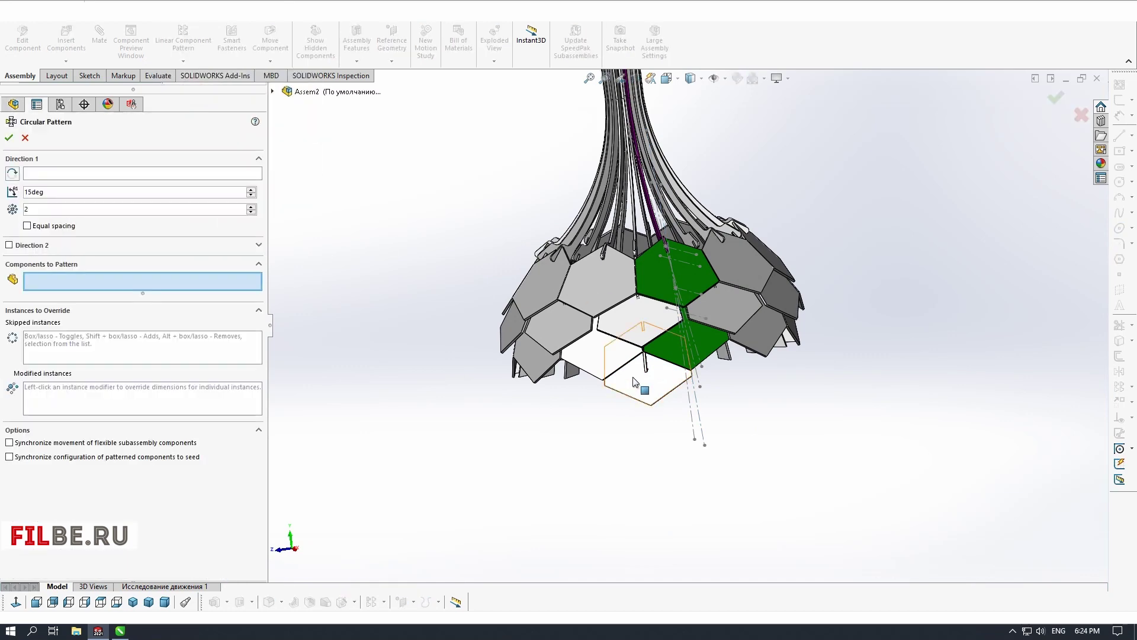
scroll(601, 399, down, 5)
scroll(630, 404, up, 5)
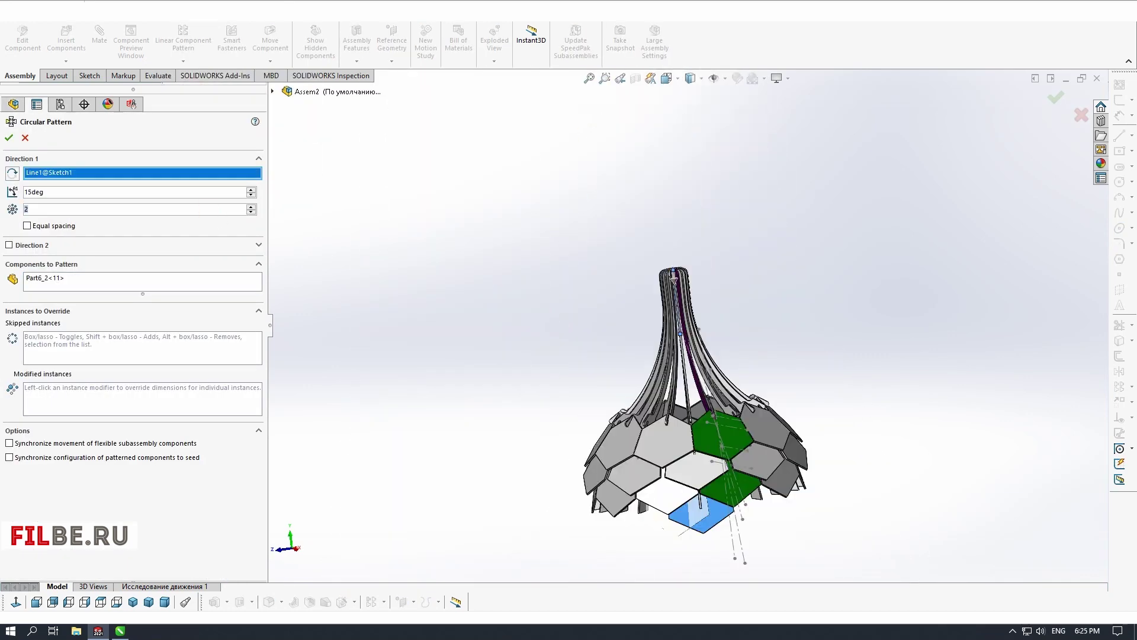
key(Return)
Examine the four leaf rows and their rib joints from the side, from below and from inside
scroll(711, 438, down, 5)
middle_drag(716, 441, 807, 457)
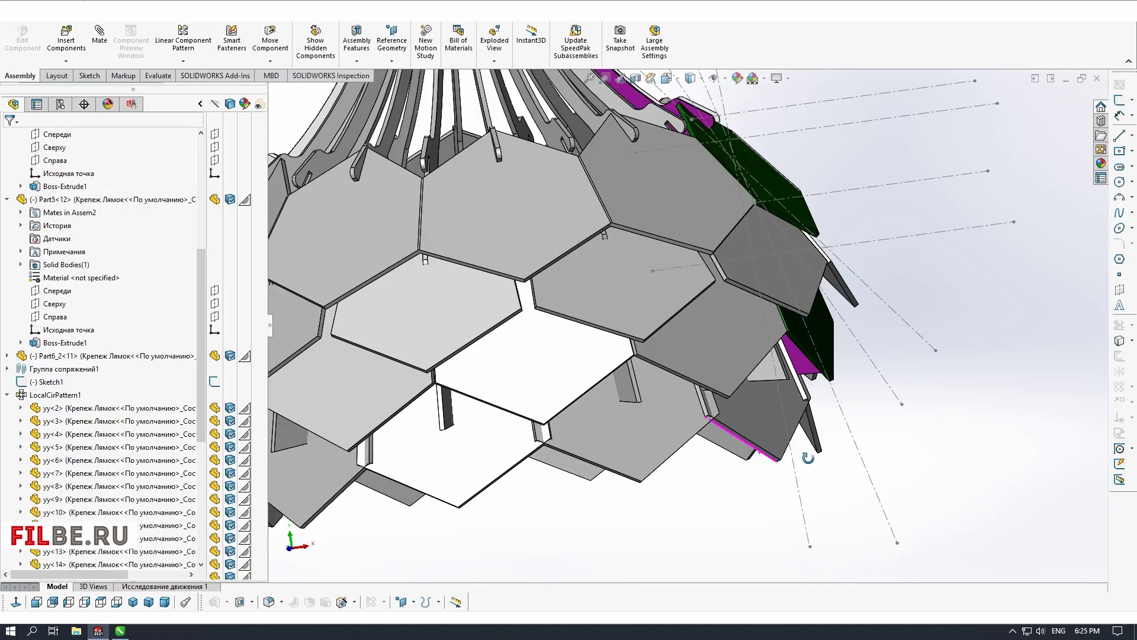
click(116, 601)
scroll(853, 267, down, 3)
click(733, 459)
middle_drag(731, 456, 829, 444)
click(718, 323)
key(Escape)
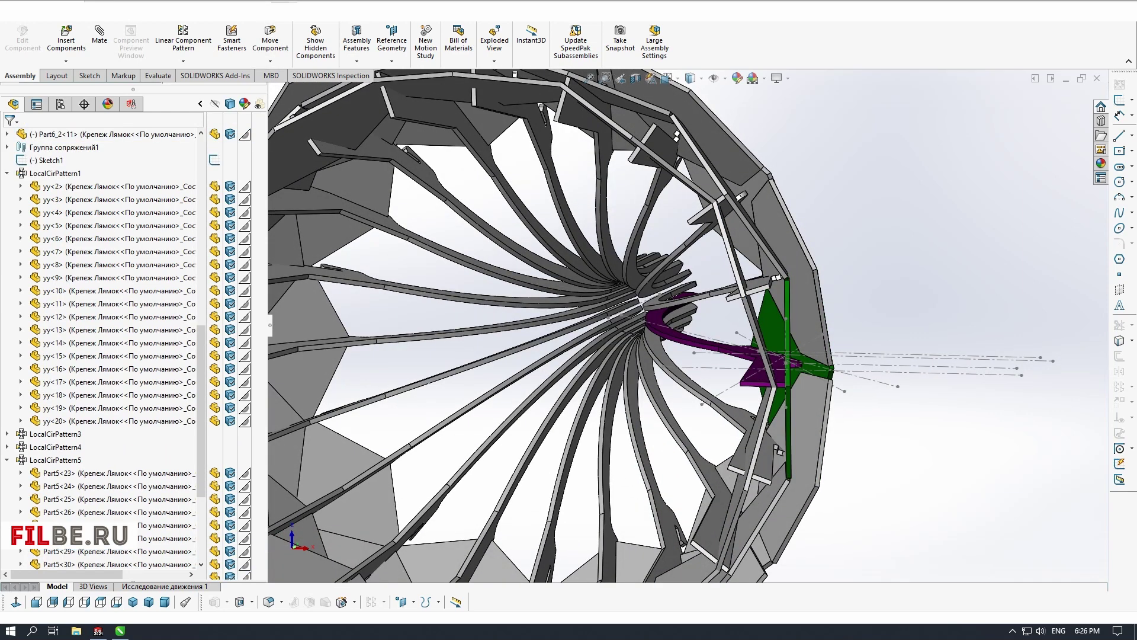
middle_drag(670, 255, 685, 387)
scroll(685, 388, up, 6)
scroll(699, 391, down, 5)
middle_drag(634, 361, 649, 424)
scroll(680, 346, up, 2)
scroll(741, 329, down, 5)
click(758, 325)
click(70, 602)
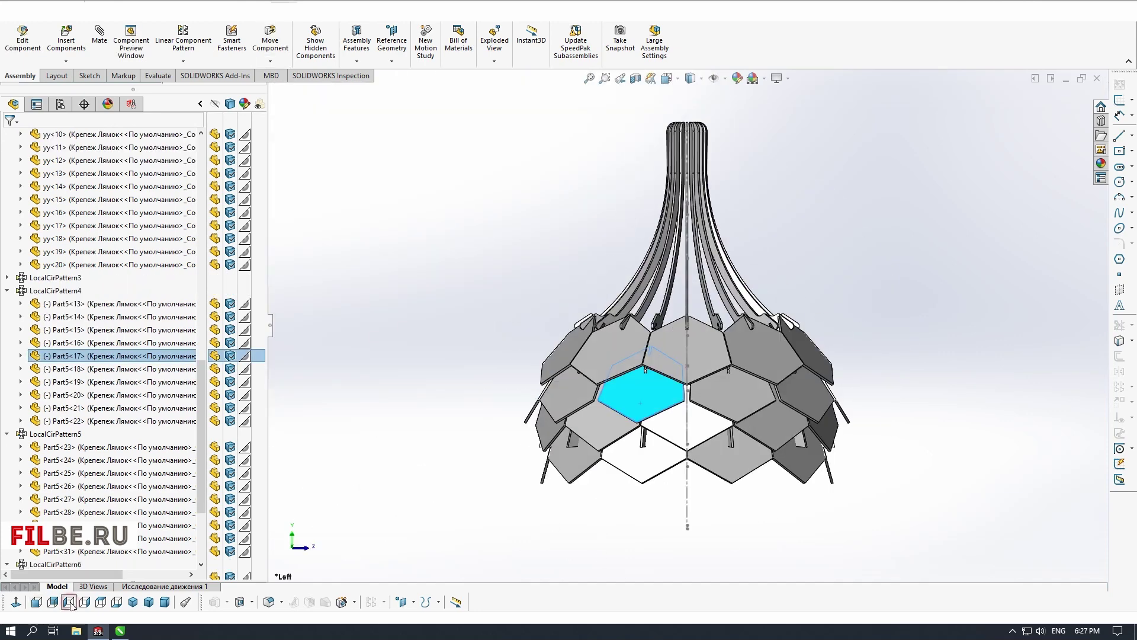
List the mates of the Part5<12> intermediate leaf and remove its existing angle mate
click(85, 603)
scroll(598, 508, down, 3)
middle_drag(634, 423, 705, 486)
mouse_move(548, 397)
mouse_down()
mouse_move(559, 411)
mouse_move(542, 399)
mouse_up()
click(21, 147)
click(89, 175)
Add an 8° angle mate between the Part5<12> leaf and the patterned rib yy<2>
scroll(533, 415, down, 3)
click(648, 465)
click(831, 380)
scroll(563, 228, down, 4)
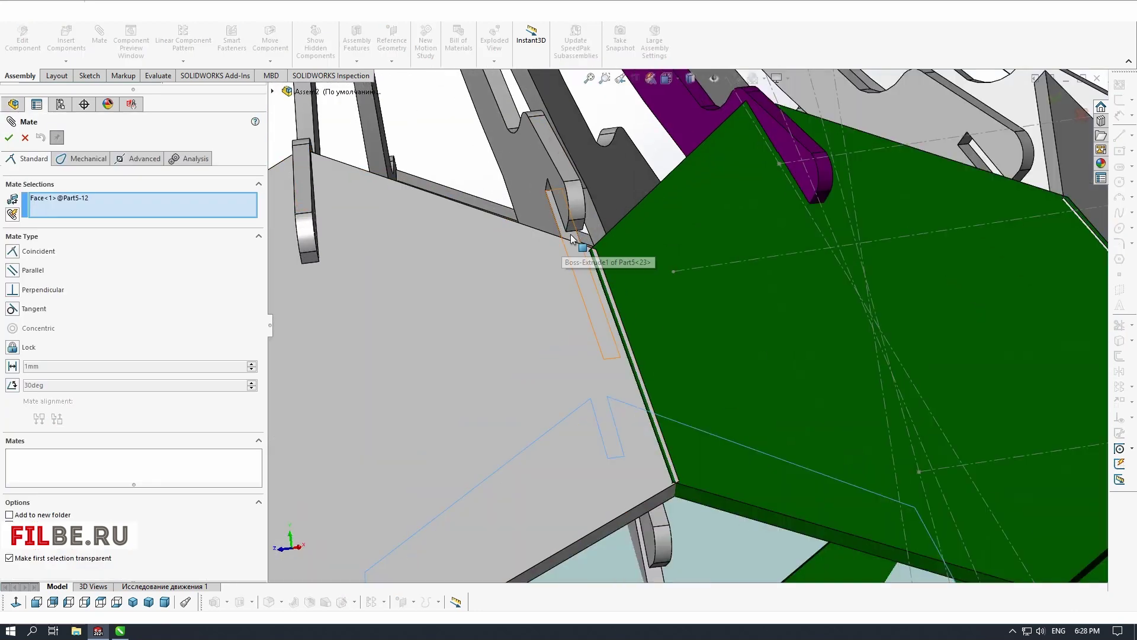
click(579, 233)
scroll(578, 261, up, 4)
click(12, 414)
scroll(620, 287, up, 2)
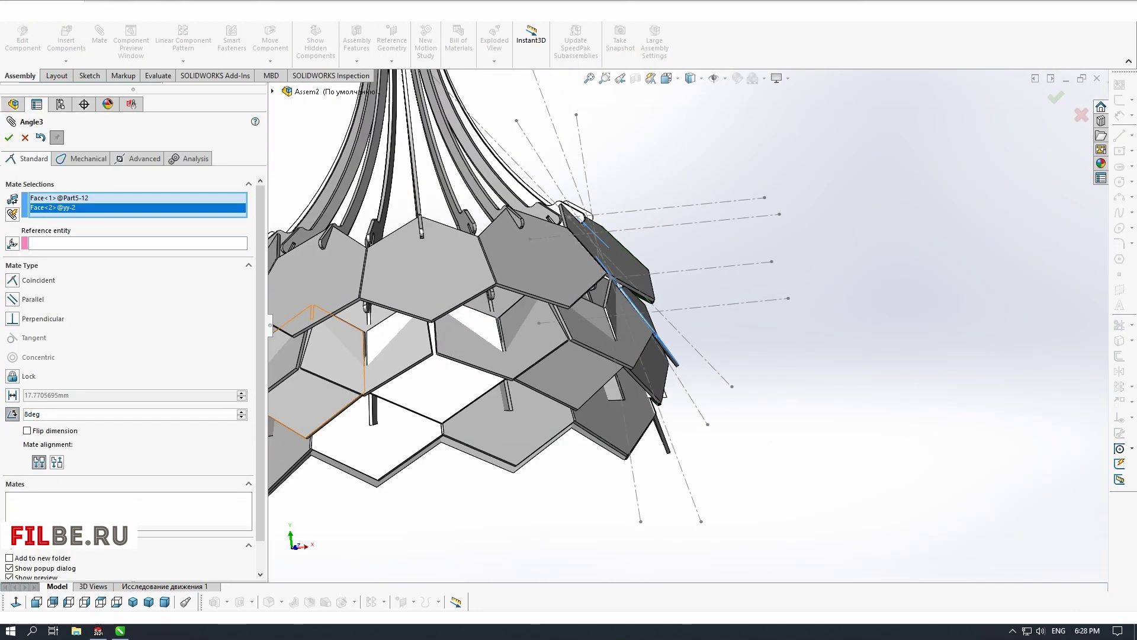
key(Return)
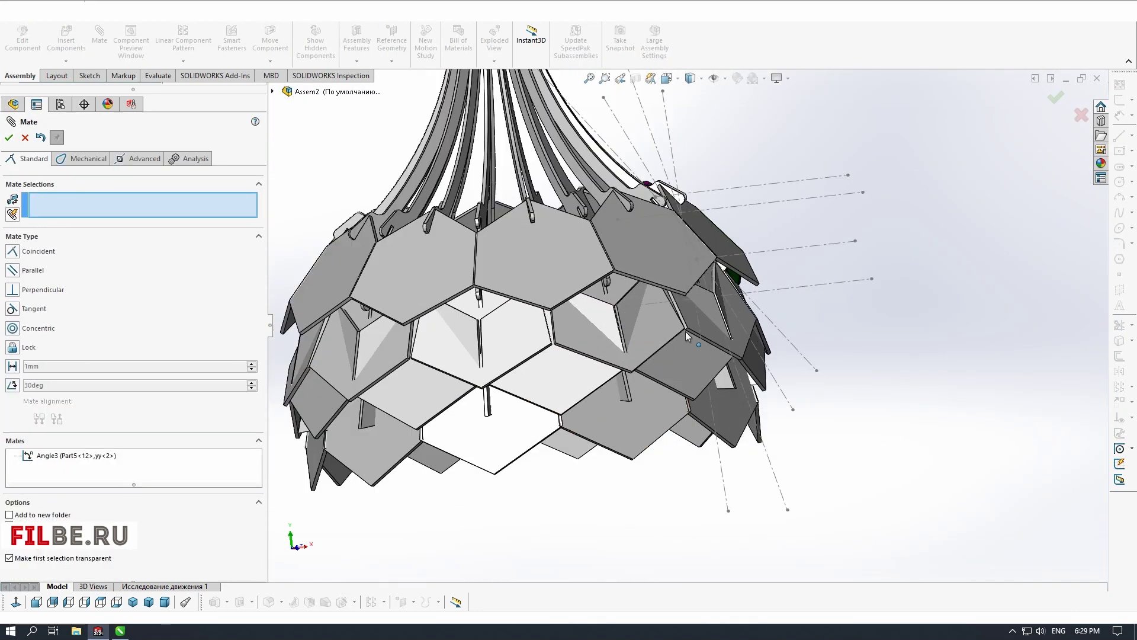
Check the re-angled intermediate row against its neighbours in left, right and oblique views, then end mating
scroll(685, 332, down, 4)
click(69, 602)
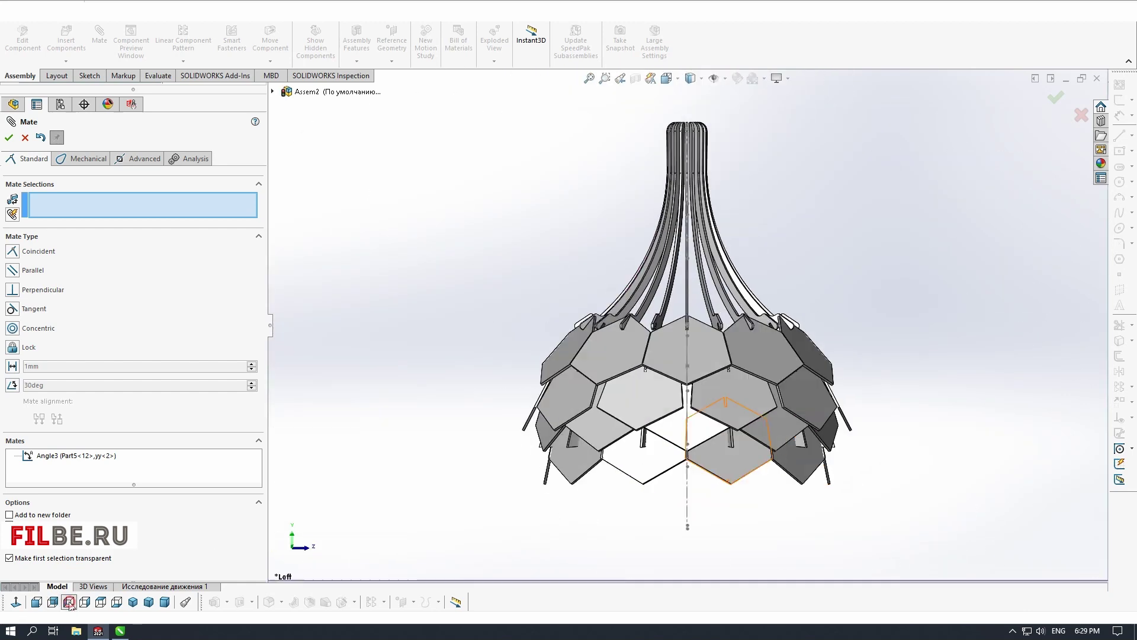
drag(714, 393, 710, 385)
scroll(710, 385, down, 5)
middle_drag(709, 385, 592, 344)
drag(591, 344, 594, 350)
scroll(593, 351, up, 4)
middle_drag(598, 355, 688, 424)
click(85, 601)
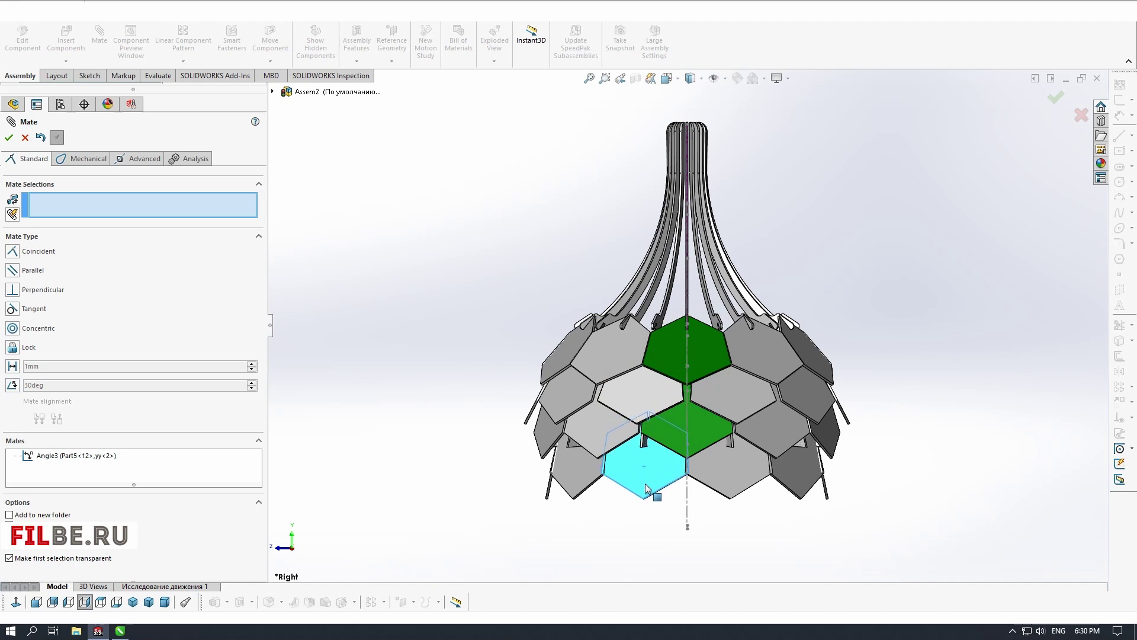
middle_drag(619, 534, 650, 533)
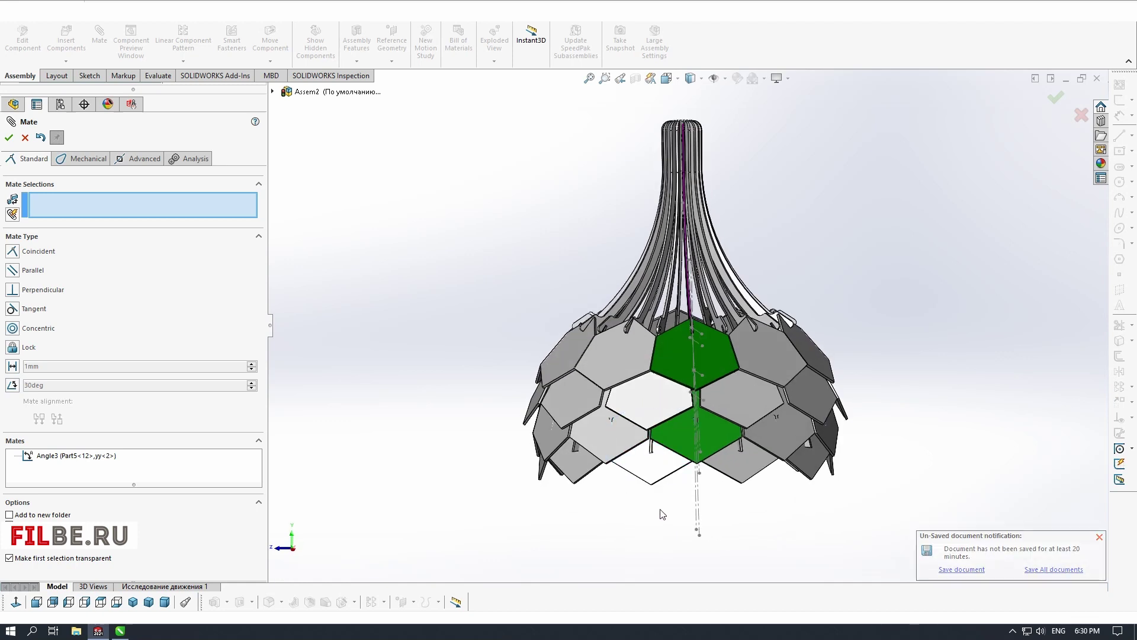
scroll(675, 411, down, 3)
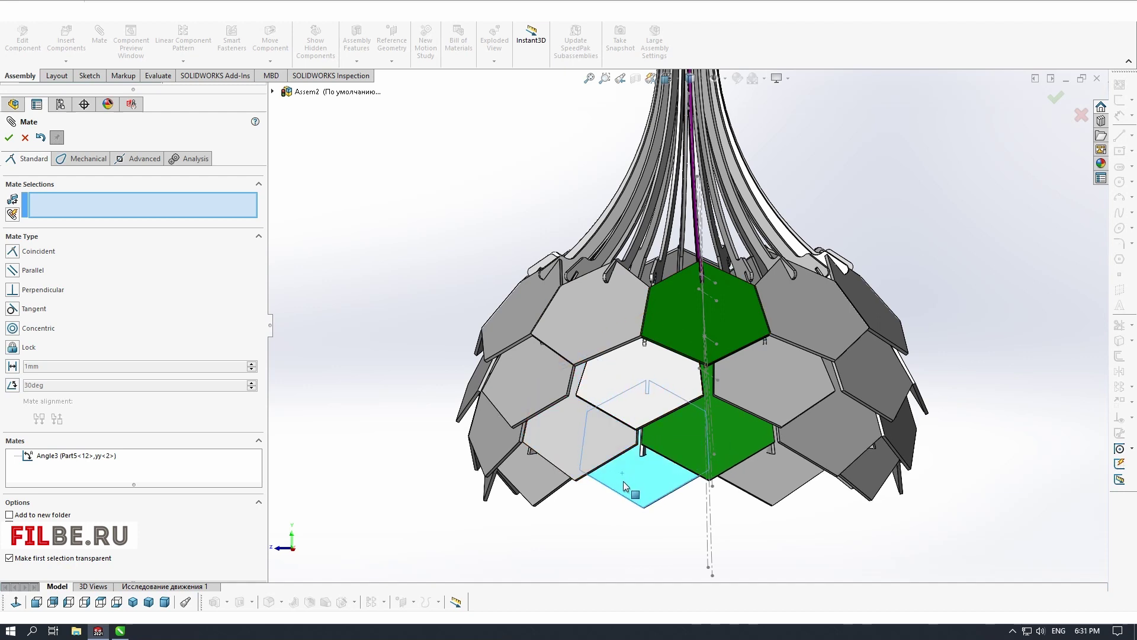
scroll(815, 355, up, 5)
middle_drag(815, 355, 786, 350)
middle_drag(572, 421, 706, 395)
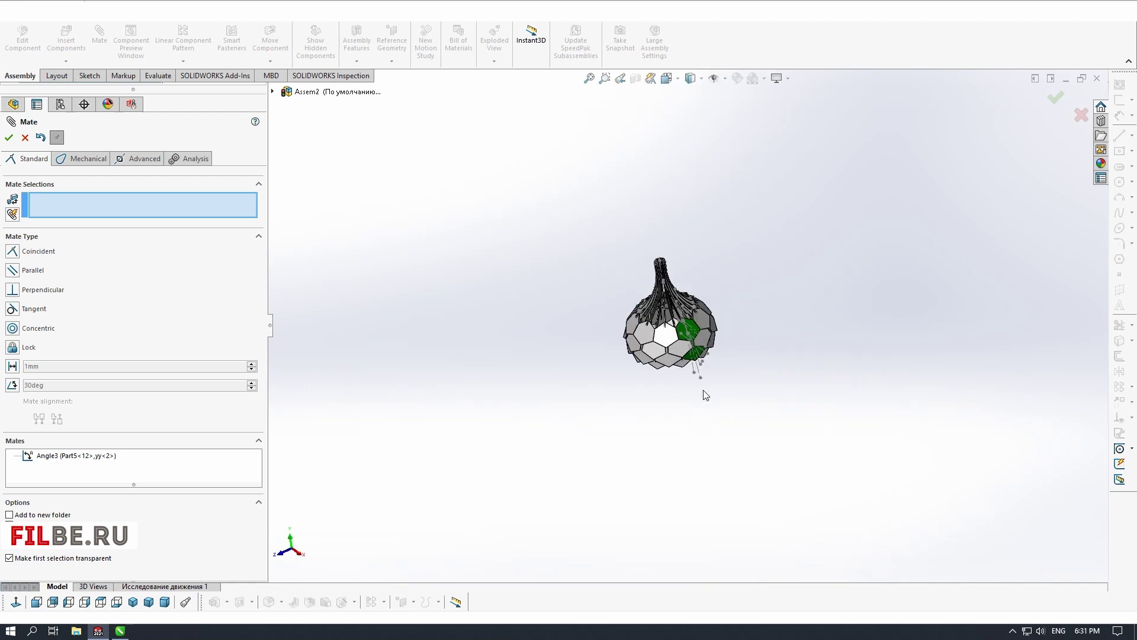
key(ctrl+4)
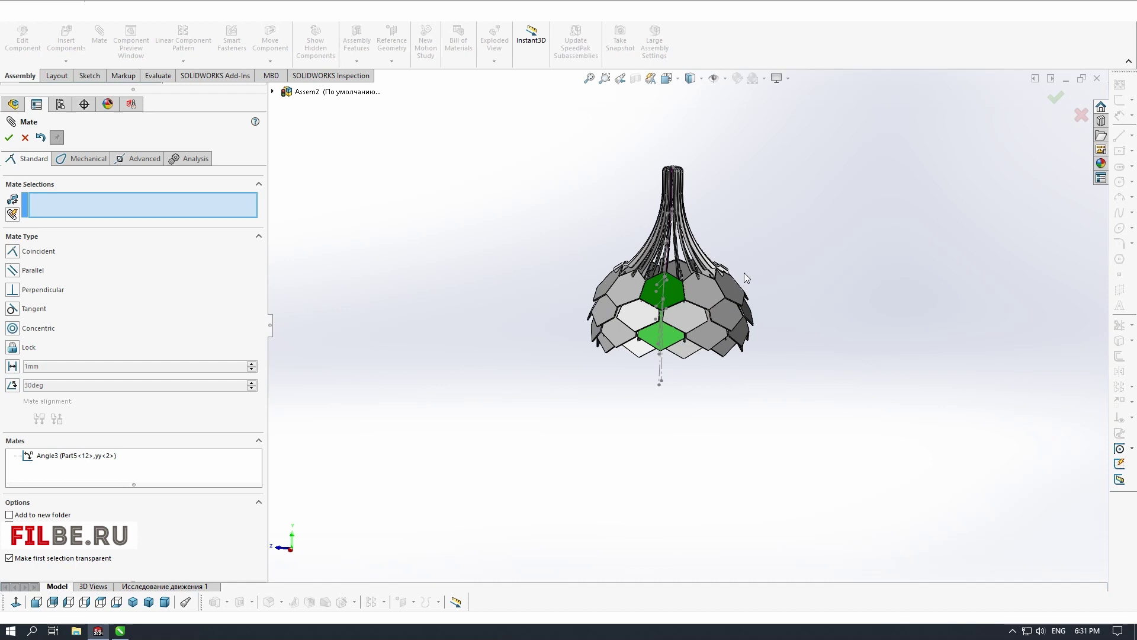
key(f)
key(Escape)
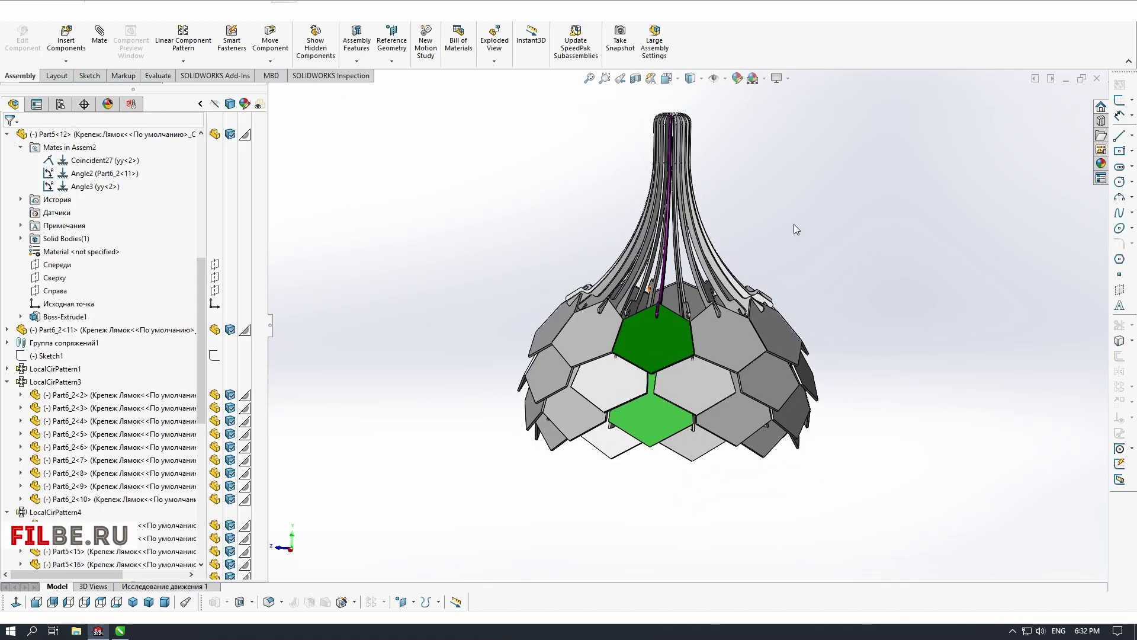
Inspect the leaf spacing and rib joints from the right, from below and in a front section view
key(ctrl+4)
click(725, 371)
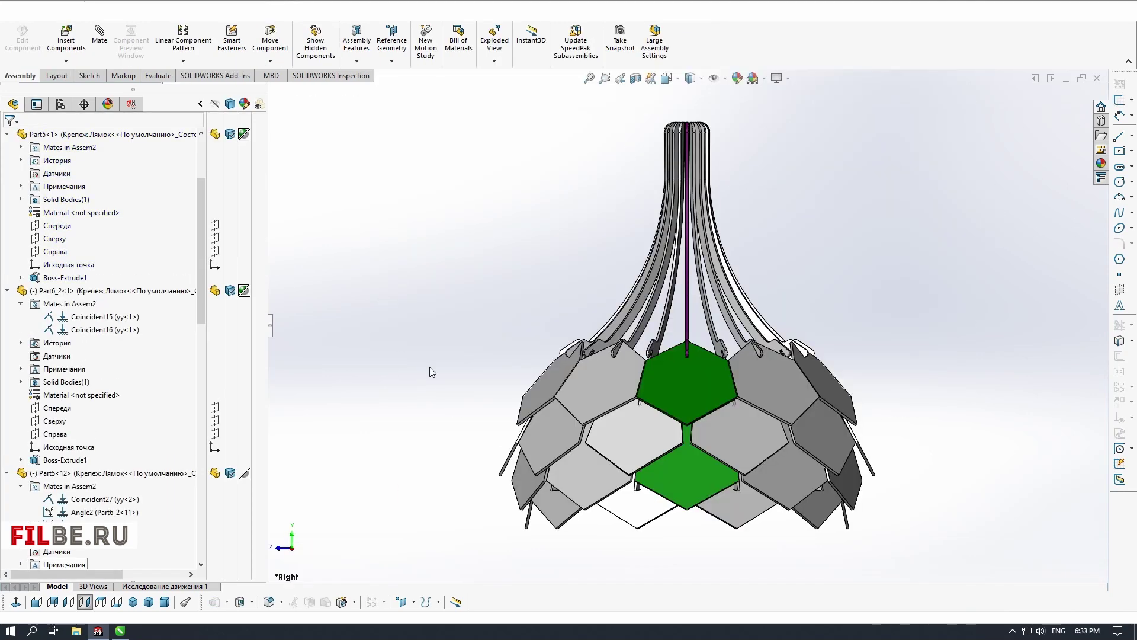
middle_drag(429, 368, 521, 255)
scroll(598, 261, down, 3)
middle_drag(598, 272, 616, 243)
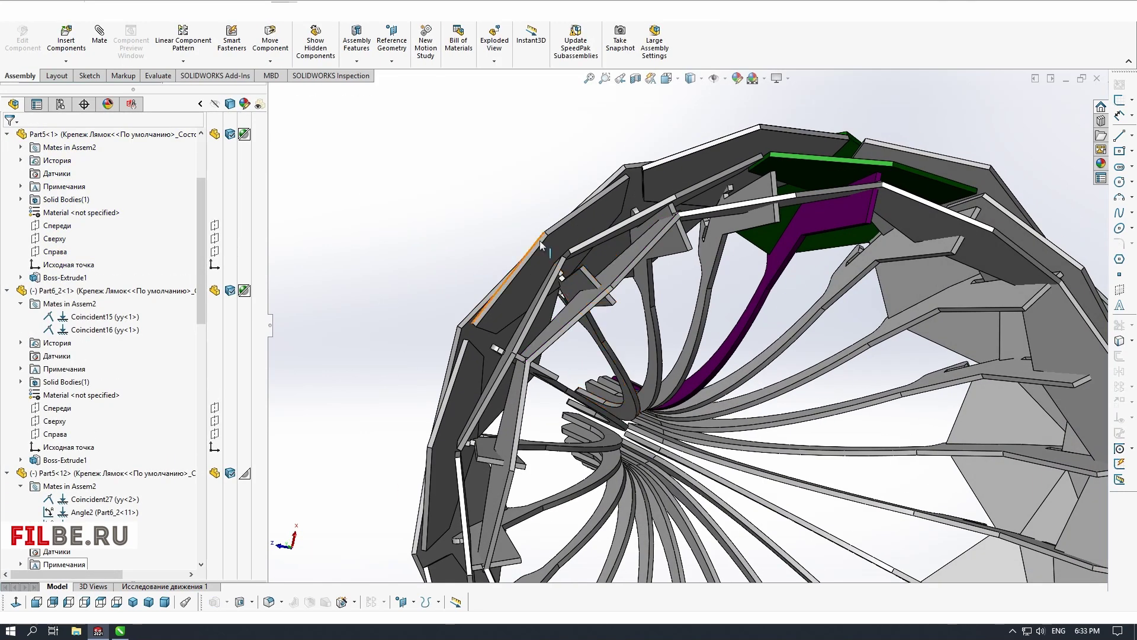
middle_drag(539, 241, 560, 253)
click(36, 602)
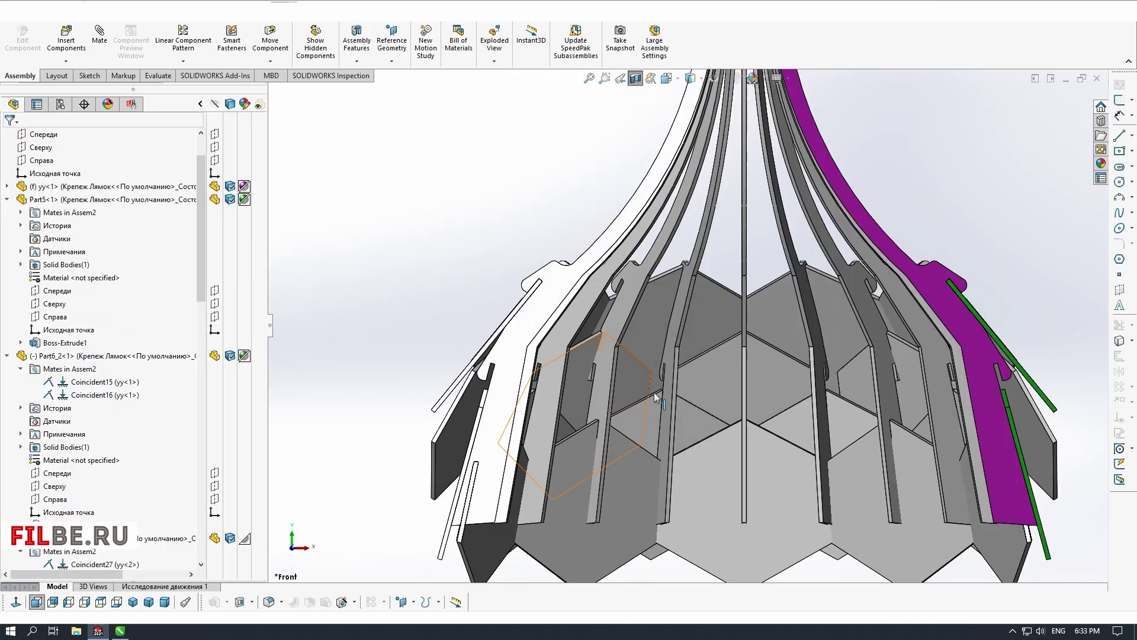
middle_drag(488, 447, 593, 391)
scroll(698, 344, down, 5)
scroll(697, 343, up, 6)
middle_drag(698, 343, 636, 395)
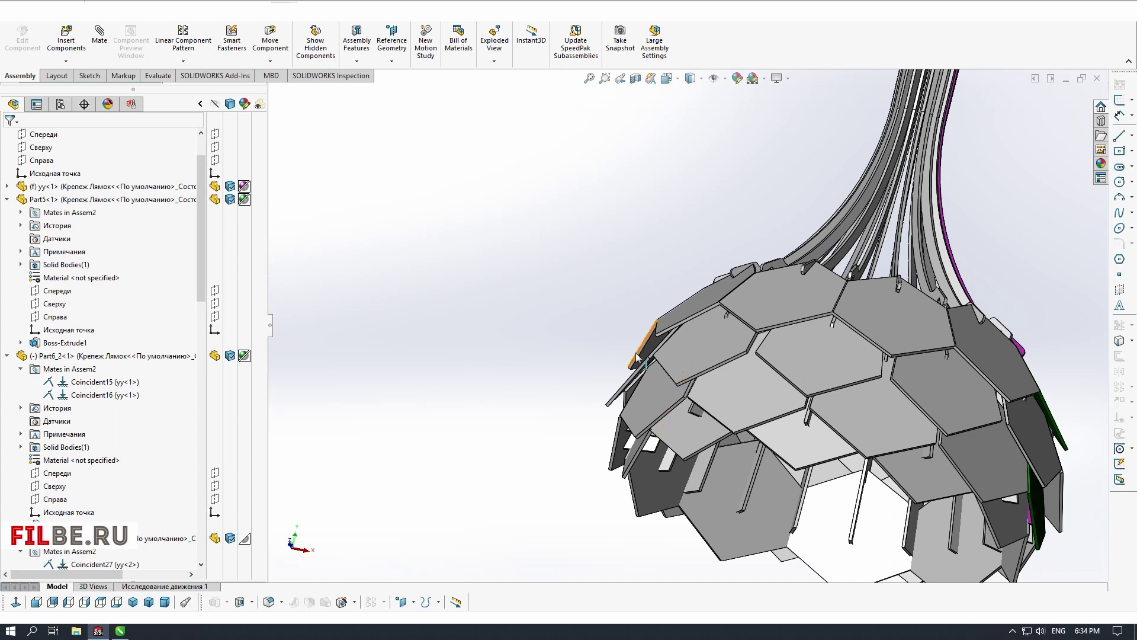
Try to sketch construction centerlines along the edge-on leaves in the front view
key(ctrl+1)
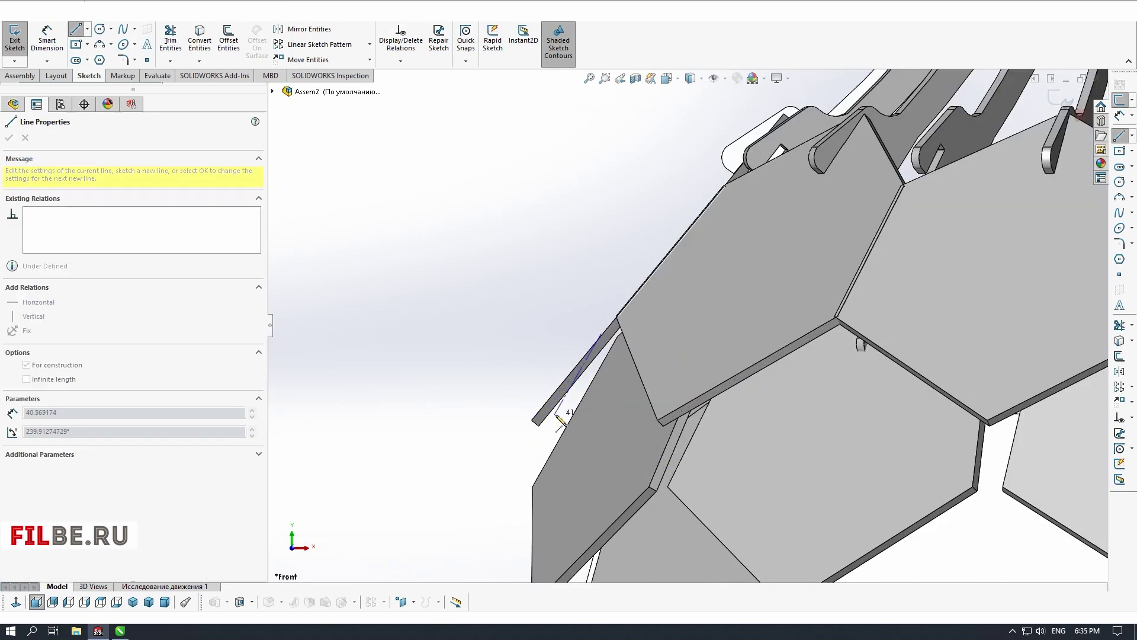
click(1132, 136)
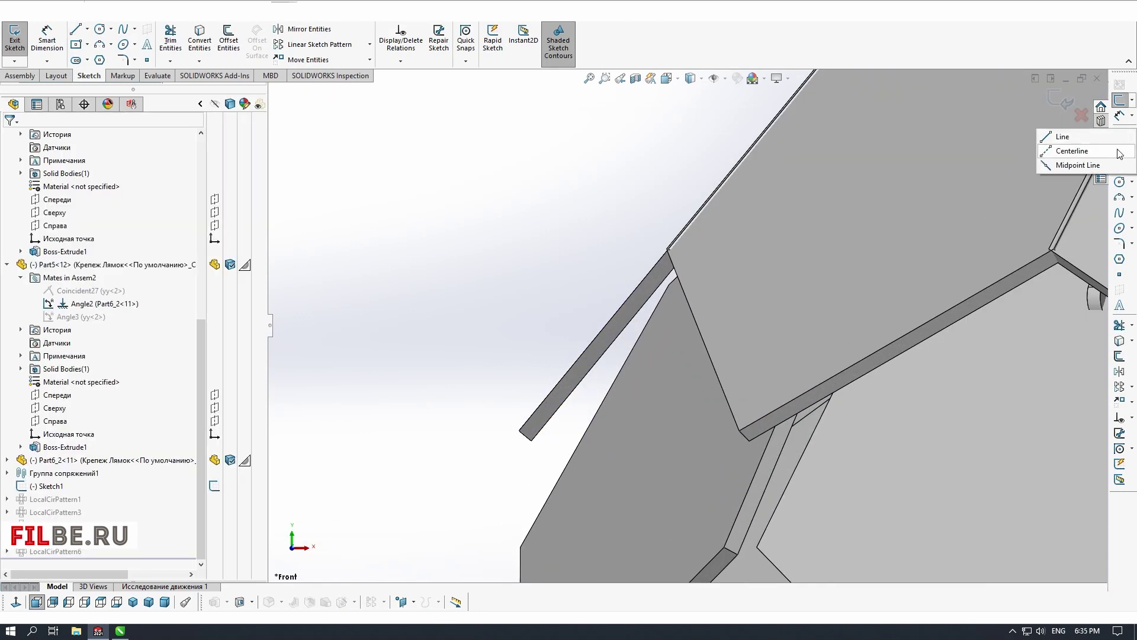
click(1121, 149)
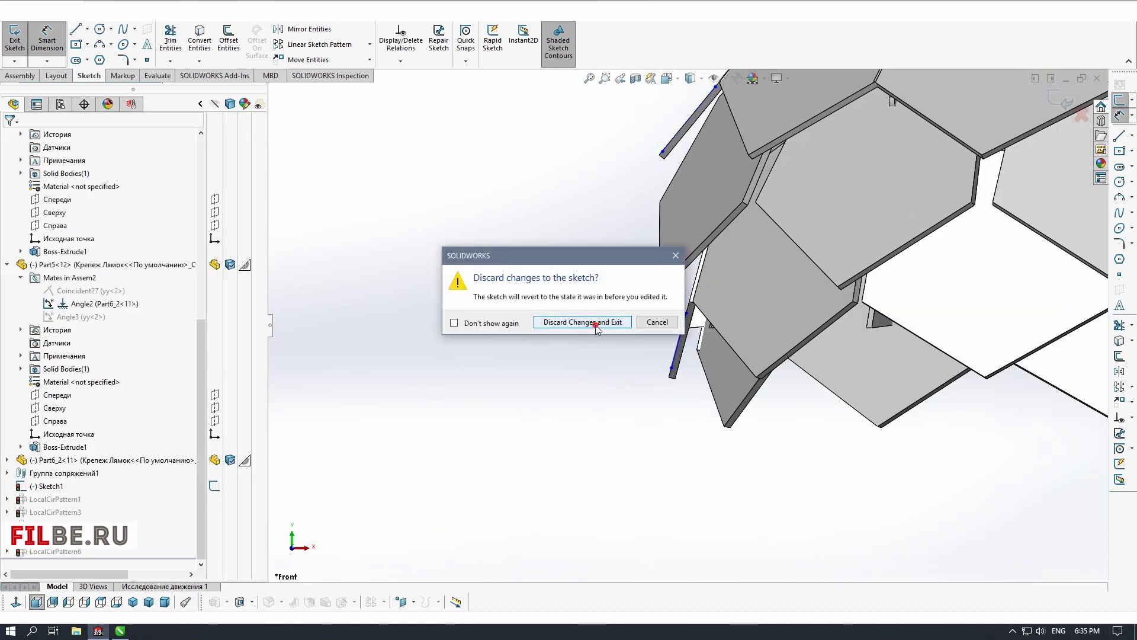
Discard the centerline sketch changes and insert a Part7 leaf below the lampshade
click(596, 321)
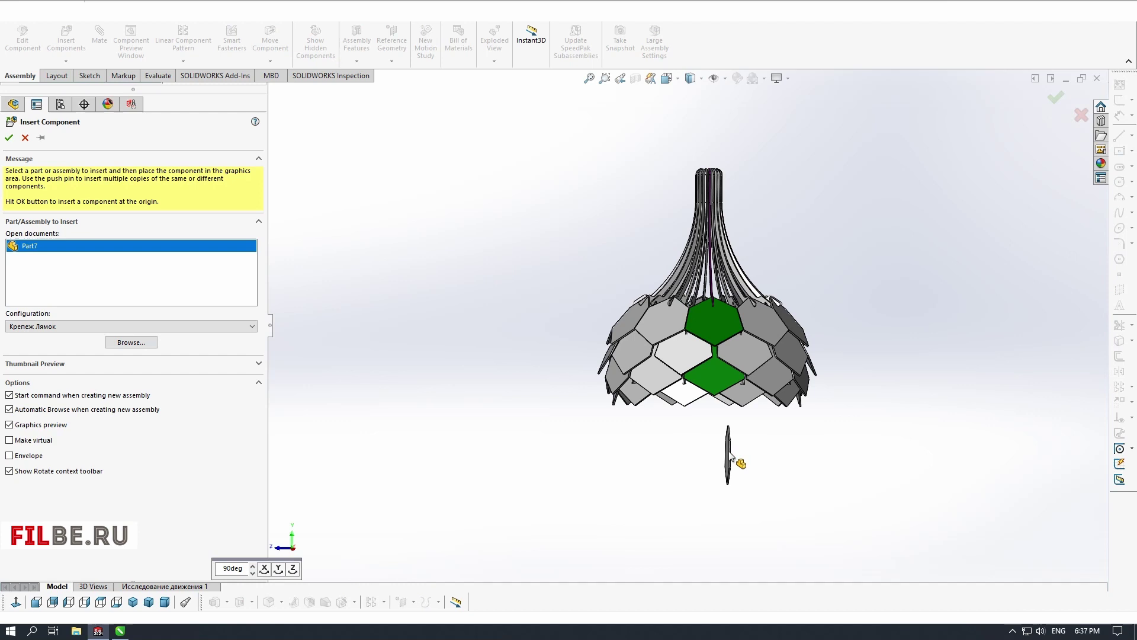
click(777, 455)
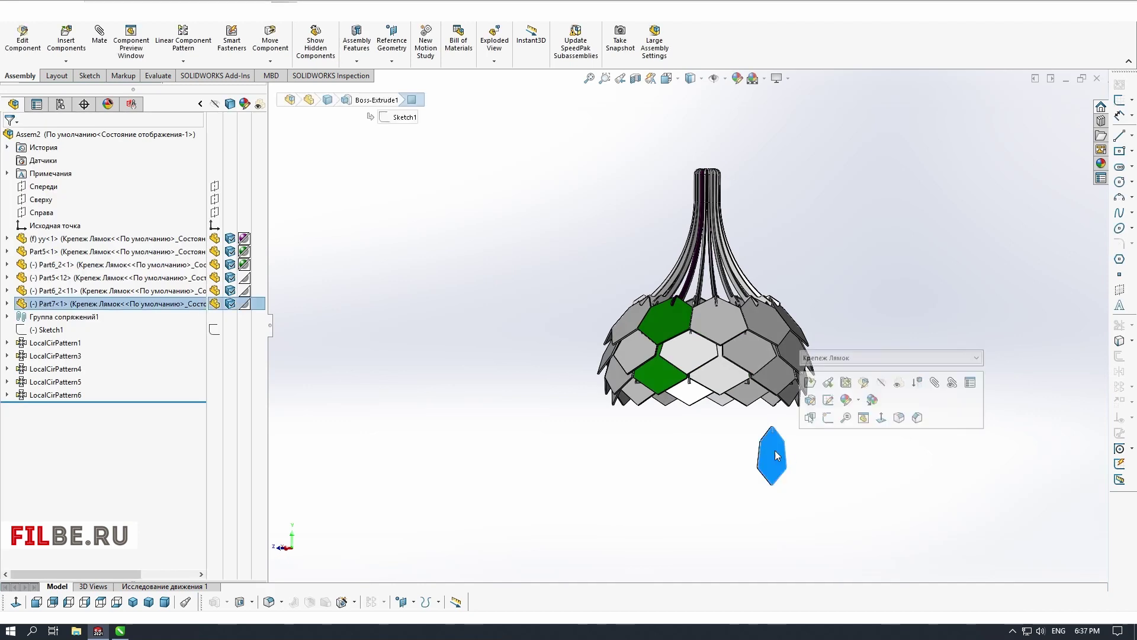
click(934, 384)
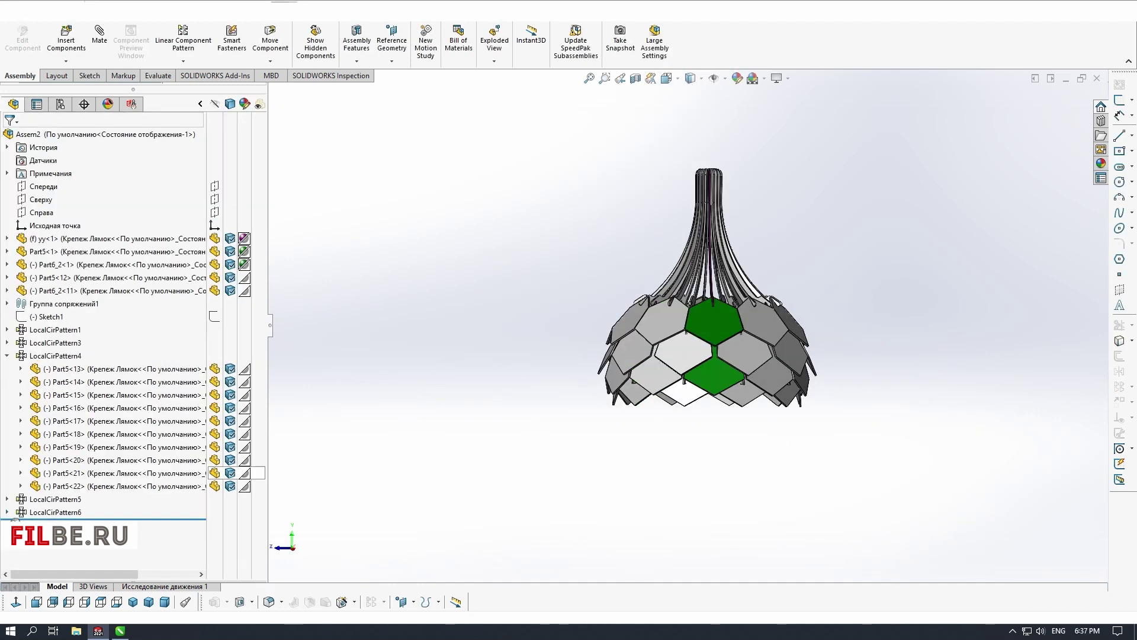
Drag the lower green leaf Part6_2<1> to try different tilts against its neighbouring leaves
scroll(694, 388, down, 4)
click(695, 389)
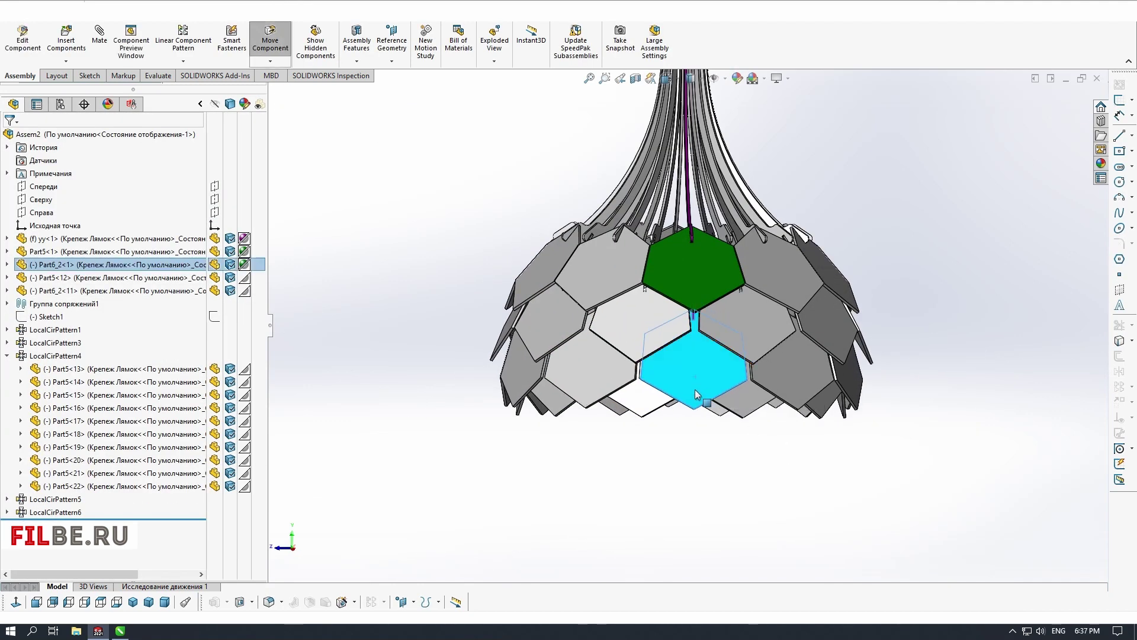
drag(694, 377, 693, 347)
scroll(705, 391, up, 3)
middle_drag(704, 409, 705, 393)
scroll(687, 350, down, 6)
drag(669, 314, 674, 329)
Inspect the leaf overlaps and rib joints from below and from oblique views
click(710, 421)
click(117, 602)
scroll(635, 172, down, 4)
drag(629, 261, 612, 203)
middle_drag(612, 237, 663, 332)
scroll(618, 371, down, 3)
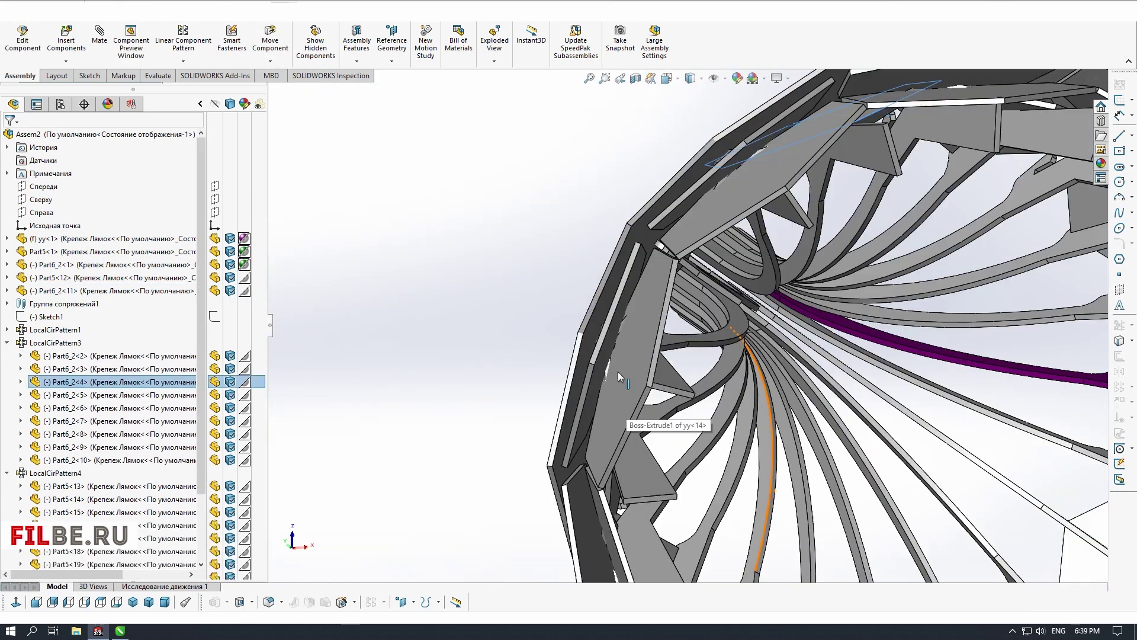
middle_drag(617, 371, 651, 355)
scroll(699, 331, up, 8)
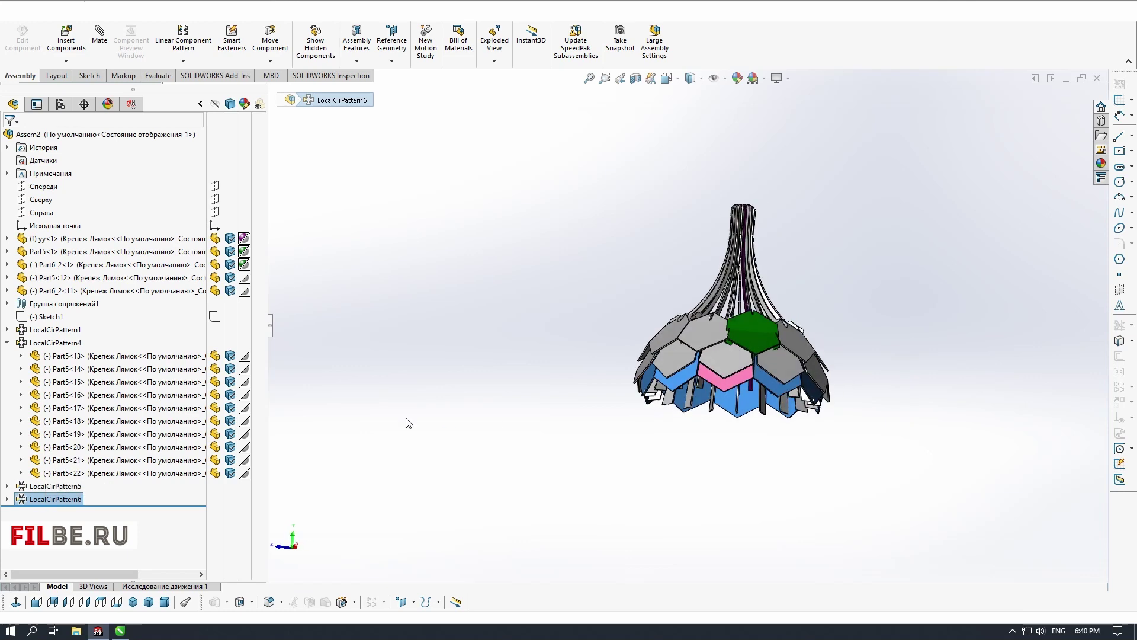
Drag the second-row leaf Part5<12> to adjust its tilt beneath the upper leaves
drag(722, 383, 724, 386)
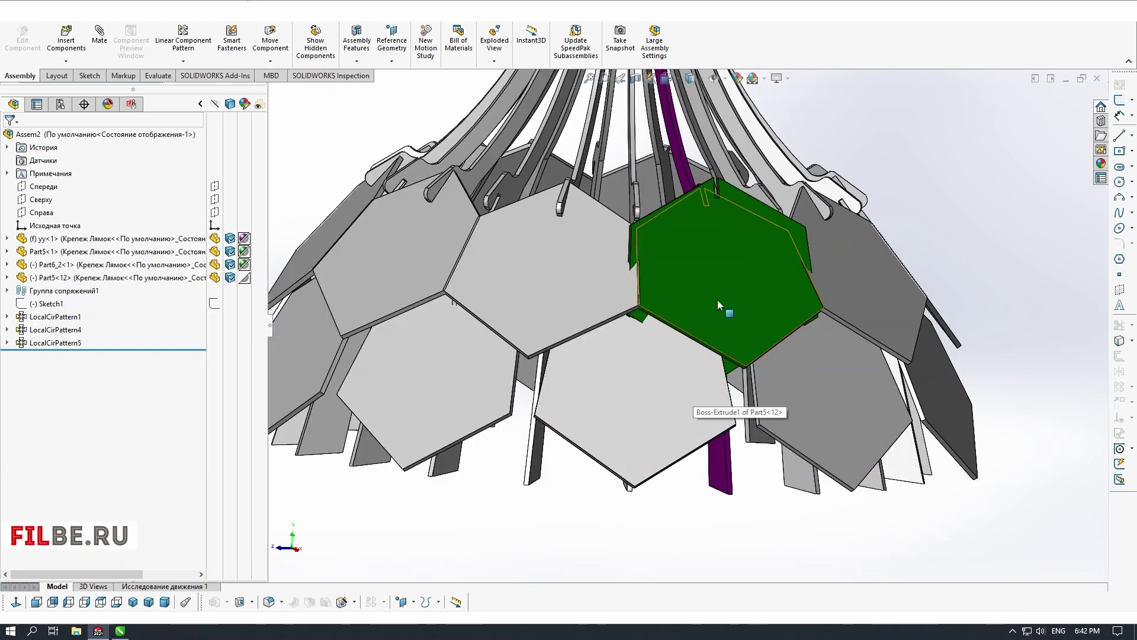
middle_drag(717, 300, 815, 429)
scroll(623, 363, up, 3)
drag(623, 358, 624, 348)
scroll(602, 453, down, 4)
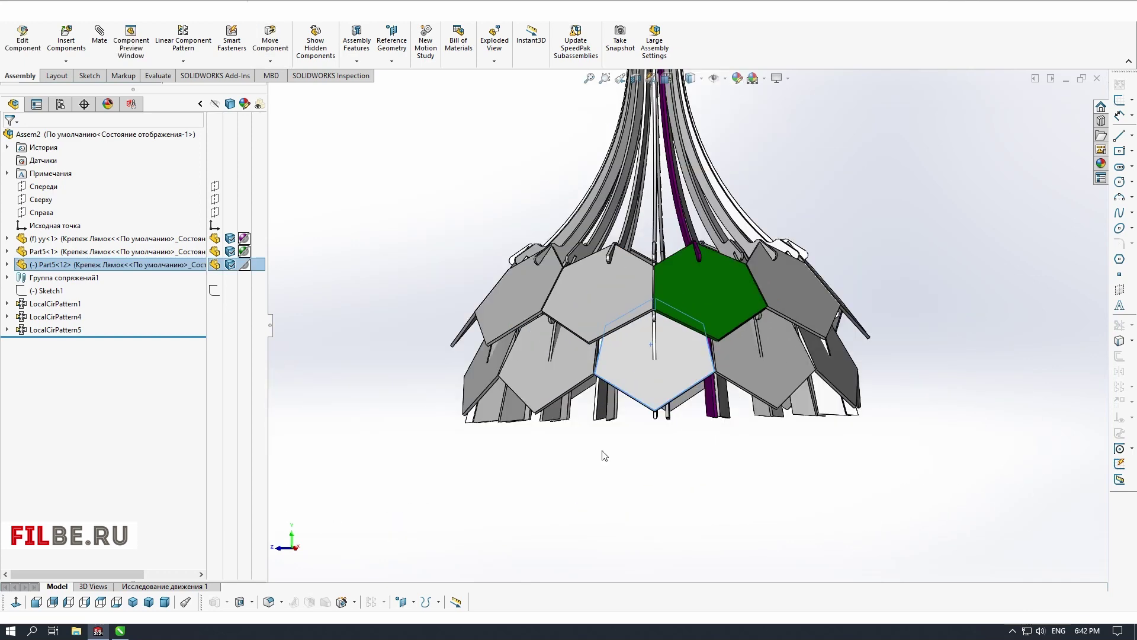
Fine-tune the second-row leaf's tilt and check its fit from oblique and bottom views
click(521, 356)
middle_drag(603, 453, 646, 252)
scroll(678, 339, up, 8)
drag(677, 335, 678, 339)
scroll(693, 338, down, 7)
middle_drag(693, 339, 741, 415)
click(117, 602)
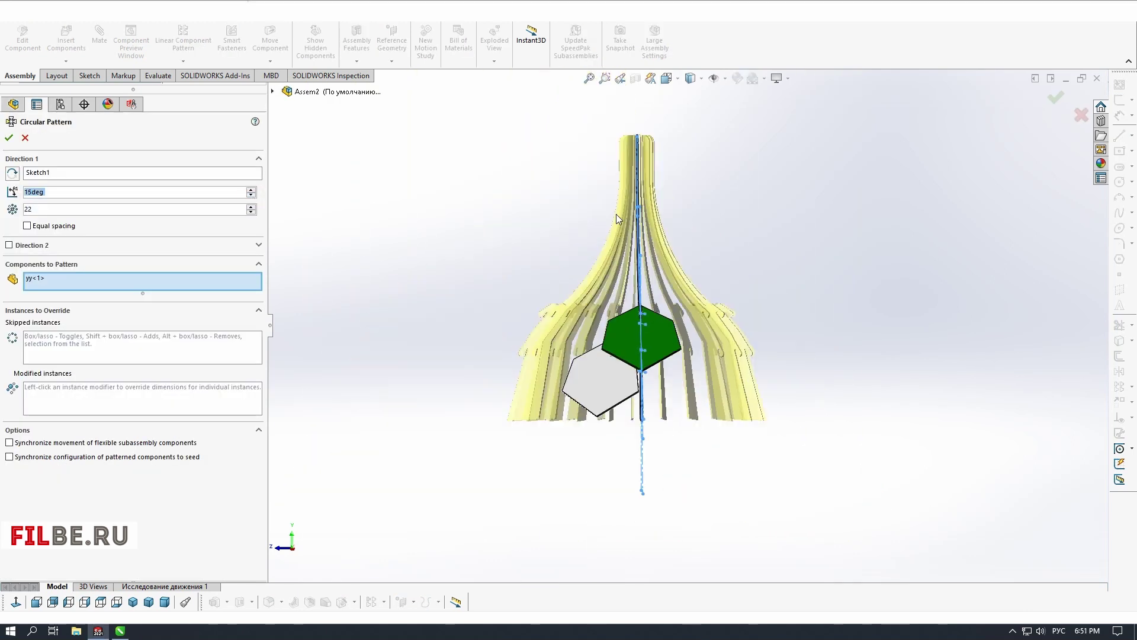
Pattern the rib yy<1> around the Sketch1 axis, adjusting its angular spacing and instance count
middle_drag(616, 215, 625, 350)
scroll(625, 296, down, 4)
click(251, 190)
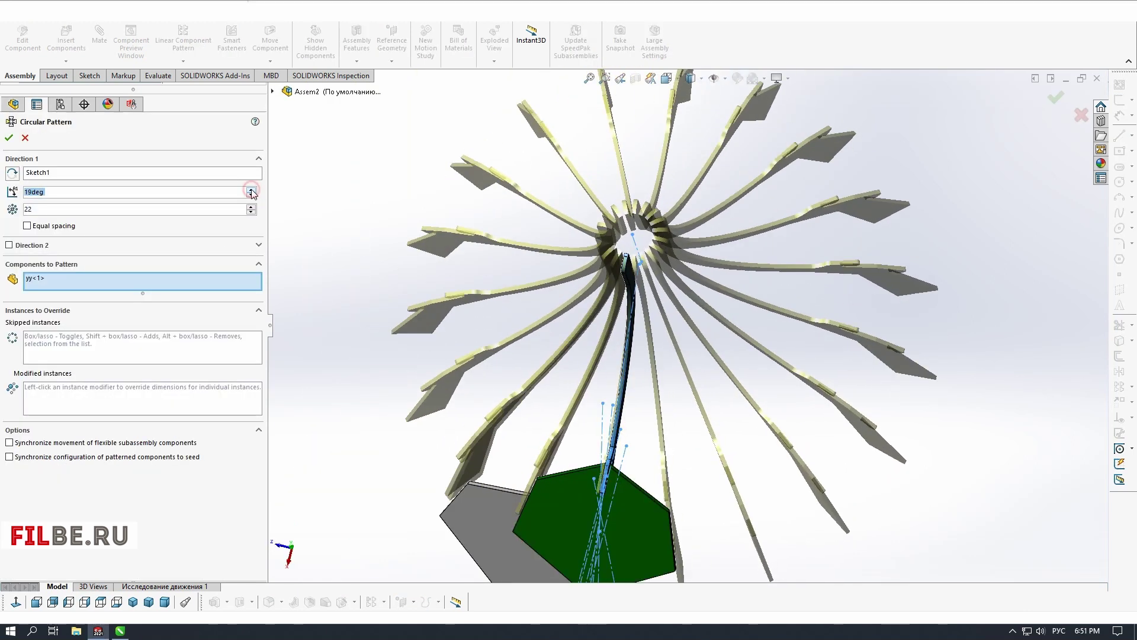
click(252, 190)
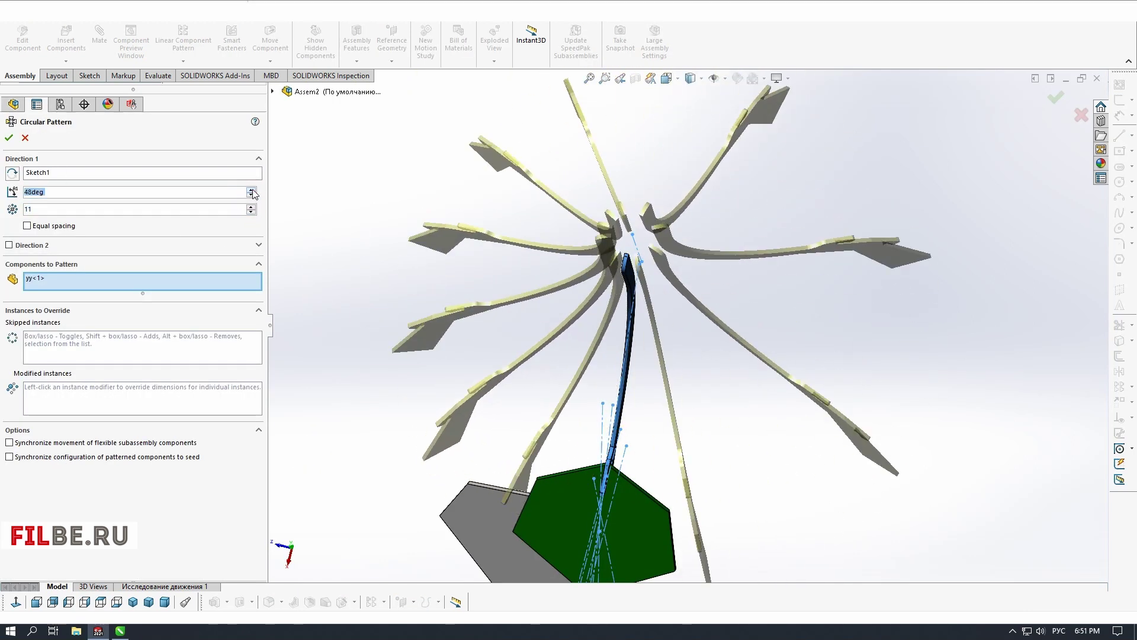
click(251, 190)
click(251, 206)
click(252, 190)
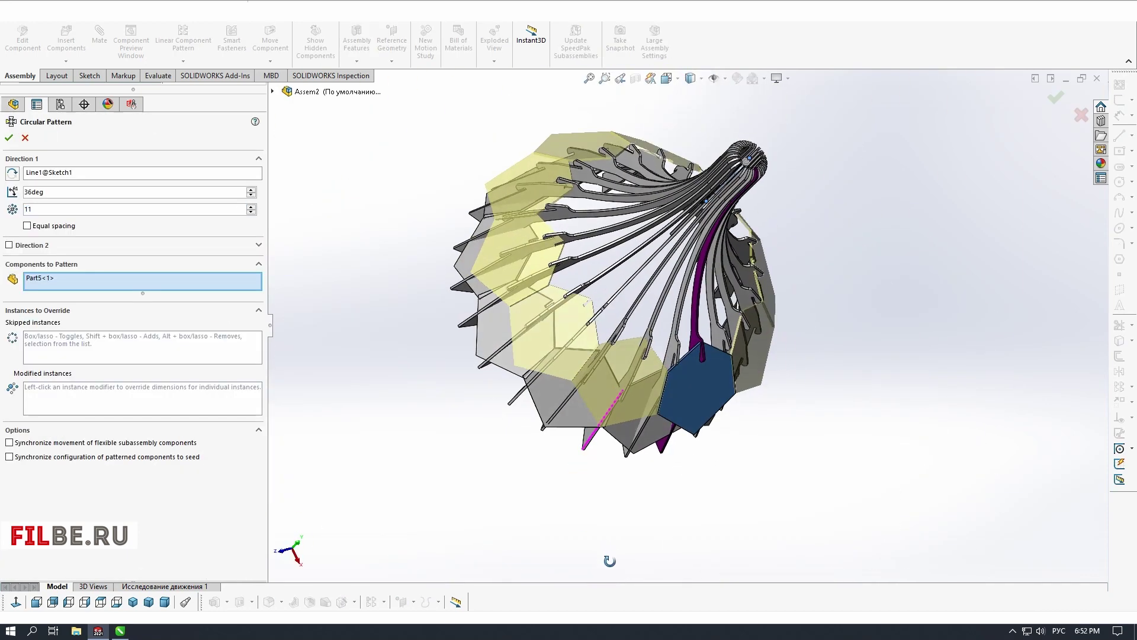
Pattern the leaf Part5<1> around the Line1@Sketch1 axis with 11 instances, adjusting the spacing to close the ring
click(61, 227)
middle_drag(474, 284, 297, 326)
click(251, 195)
scroll(690, 262, up, 3)
middle_drag(568, 261, 640, 284)
click(35, 229)
scroll(715, 248, up, 5)
middle_drag(716, 248, 640, 379)
scroll(596, 345, down, 7)
scroll(640, 308, up, 3)
click(9, 138)
click(8, 138)
Reposition the Part5<12> leaf below the green Part5<1> leaf
scroll(640, 437, up, 4)
click(622, 394)
click(22, 39)
click(1056, 98)
scroll(616, 379, down, 3)
drag(622, 439, 609, 462)
Edit the Part5<12> circular pattern LocalCirPattern4, setting 11 instances at 18° spacing
click(55, 317)
click(66, 290)
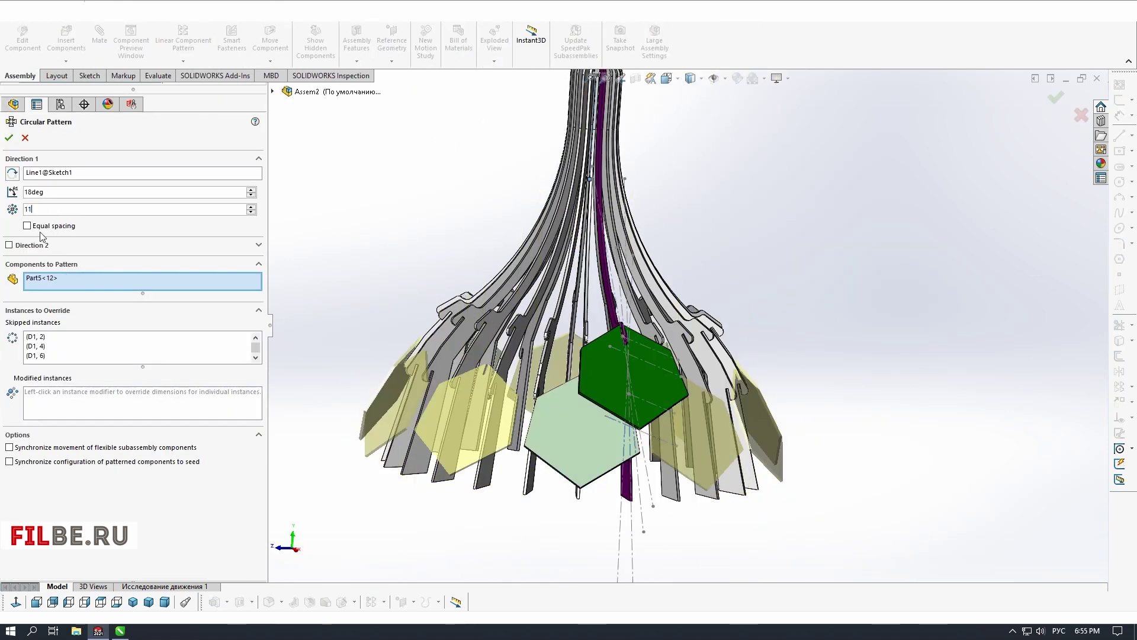
scroll(622, 356, down, 3)
middle_drag(622, 355, 663, 284)
click(8, 138)
Edit LocalCirPattern4 again and readjust the instances of the second leaf row
click(50, 316)
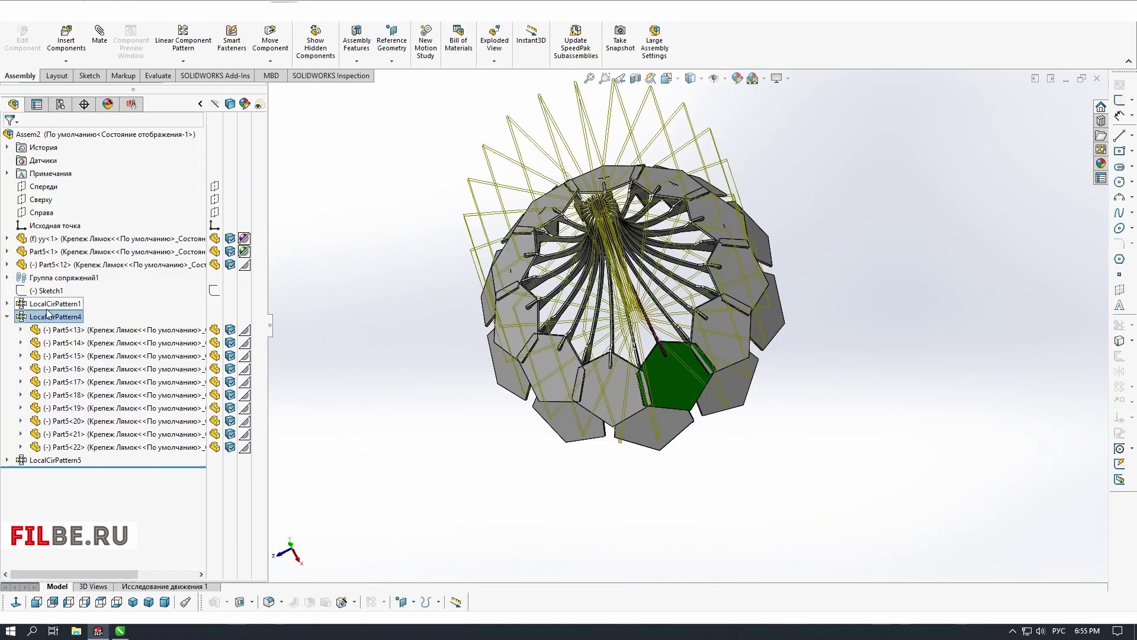
click(55, 317)
click(64, 289)
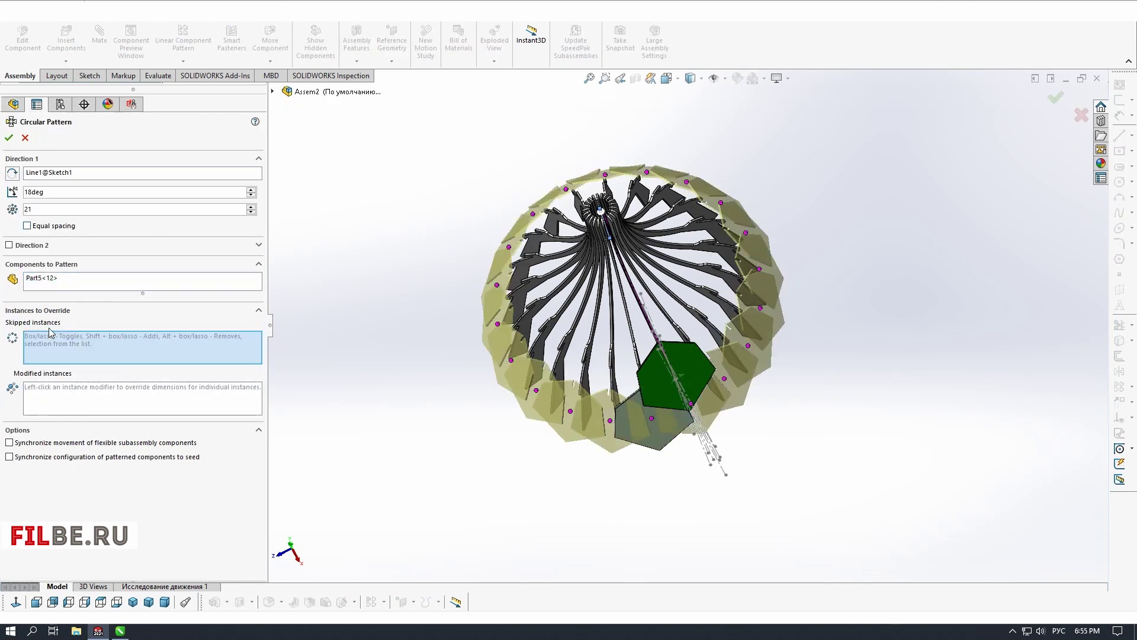
click(250, 214)
click(249, 214)
click(9, 137)
Examine how the second leaf row fits under the upper row from several angles
middle_drag(403, 142, 410, 178)
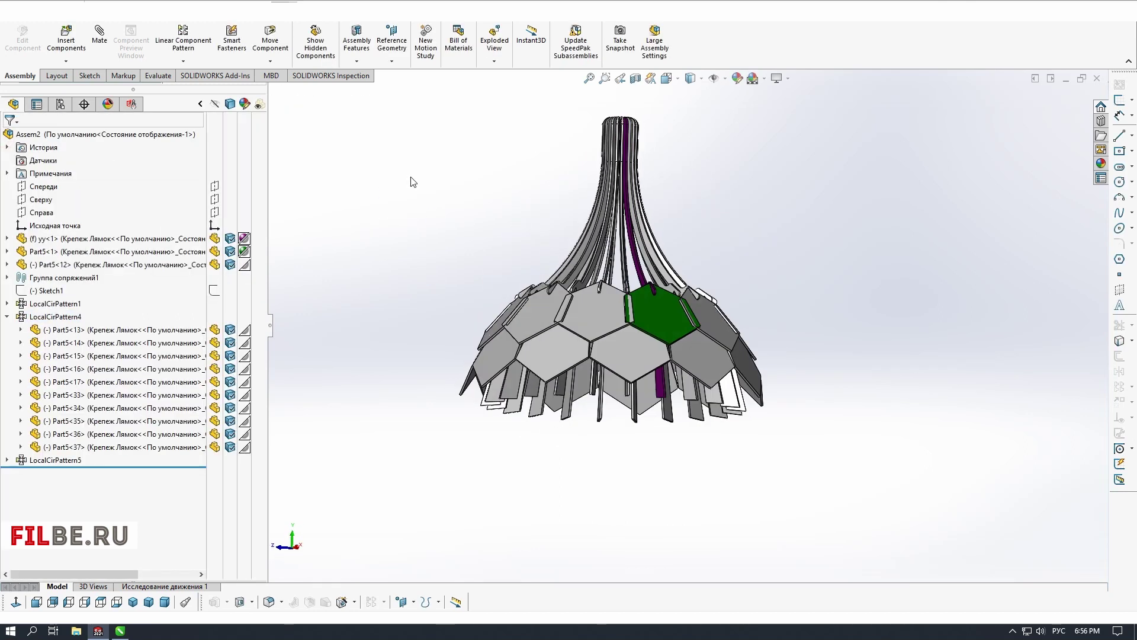
middle_drag(592, 296, 677, 306)
scroll(677, 306, down, 4)
scroll(648, 419, up, 4)
middle_drag(649, 418, 573, 357)
scroll(573, 358, down, 5)
click(49, 252)
scroll(474, 349, up, 4)
middle_drag(474, 349, 400, 349)
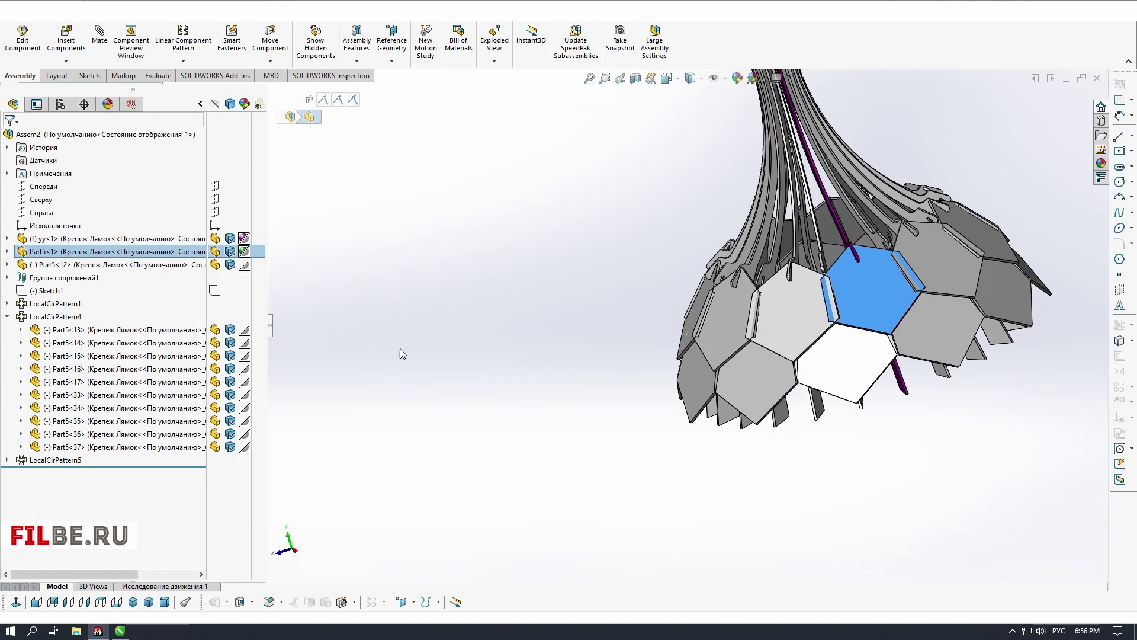
Apply an orange-brown color appearance to the Part5<12> leaf
click(244, 265)
click(277, 273)
click(119, 418)
click(9, 137)
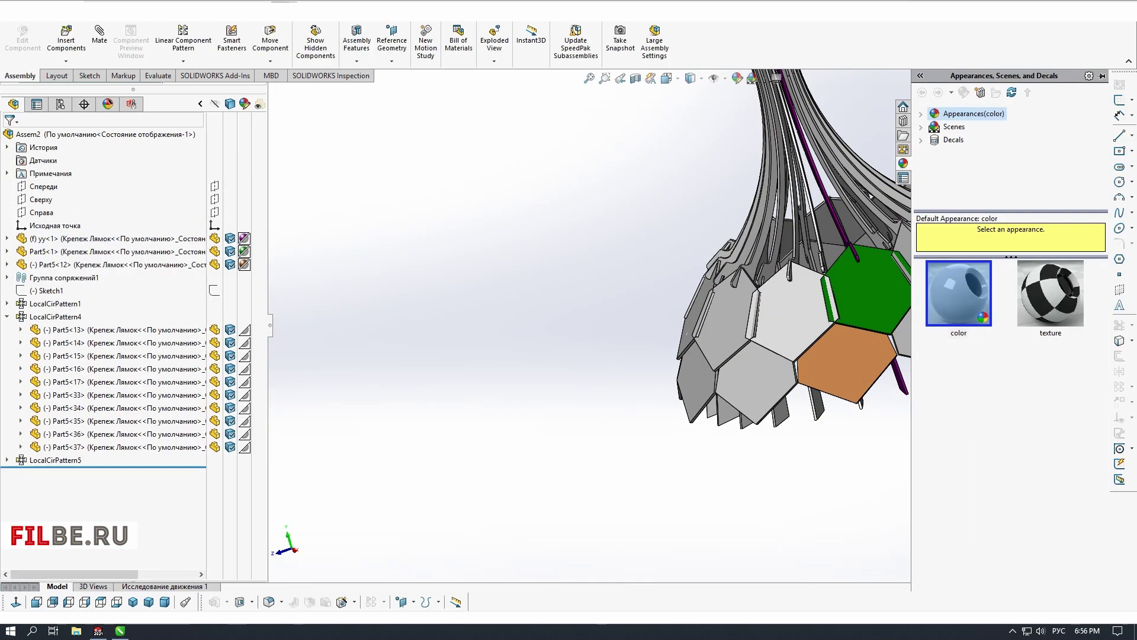
middle_drag(687, 333, 381, 381)
scroll(714, 350, down, 3)
click(677, 250)
click(391, 48)
click(402, 72)
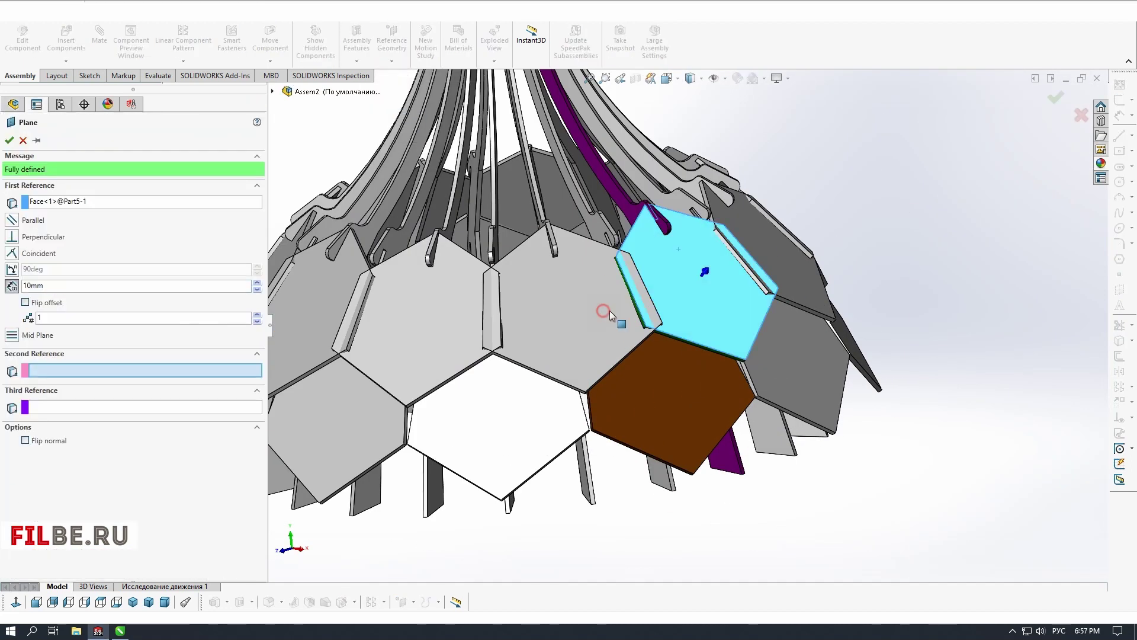
click(604, 310)
middle_drag(604, 311, 569, 237)
click(12, 237)
click(22, 141)
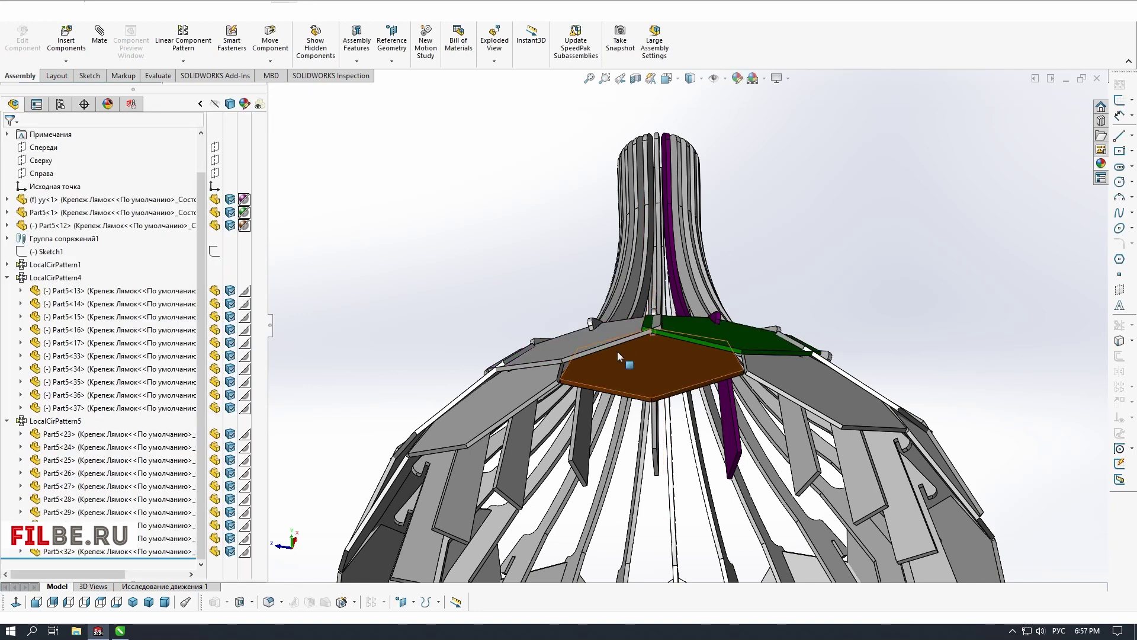
Create a reference plane at the joint between the green leaf and its neighbouring upper leaf
click(391, 47)
click(403, 72)
scroll(651, 321, down, 3)
click(652, 321)
mouse_move(651, 321)
middle_down()
mouse_move(668, 406)
mouse_move(718, 344)
middle_up()
click(703, 305)
click(9, 141)
Try to sketch a rectangle while editing an existing leaf component in the assembly
click(22, 40)
scroll(720, 247, up, 5)
click(256, 45)
click(718, 344)
scroll(699, 124, up, 3)
click(194, 37)
mouse_move(770, 249)
middle_down()
mouse_move(855, 323)
mouse_move(892, 335)
middle_up()
click(23, 40)
Try to start a new in-context part and sketch a center rectangle at the leaf joint
click(65, 61)
click(70, 91)
click(542, 256)
click(256, 44)
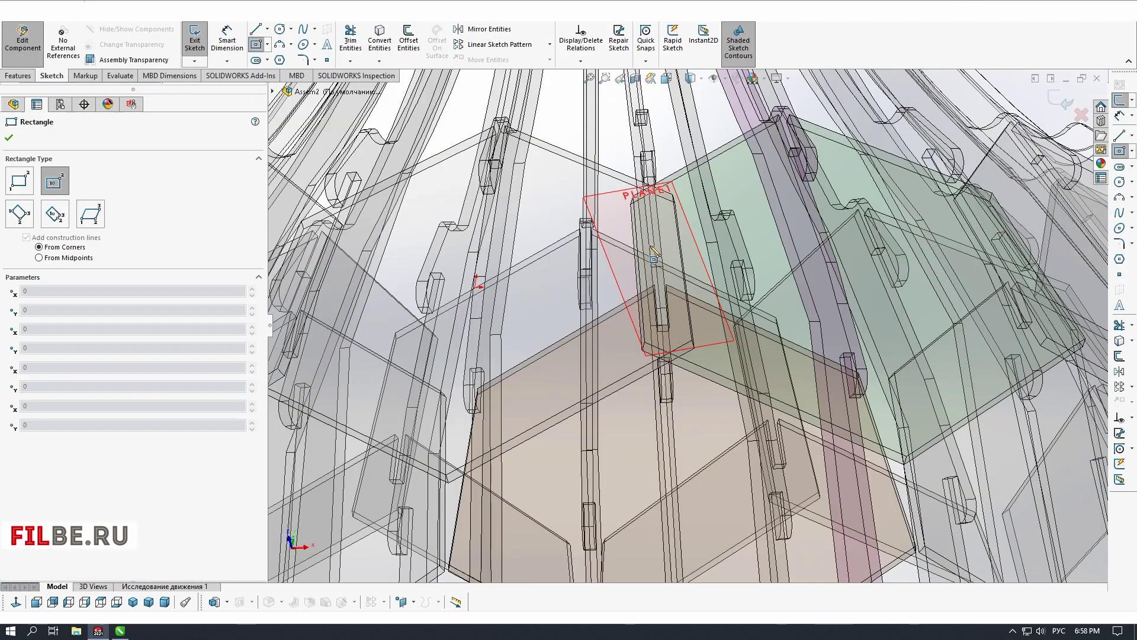
drag(663, 267, 684, 341)
middle_drag(684, 340, 677, 211)
click(22, 40)
middle_drag(699, 284, 665, 332)
scroll(36, 415, up, 2)
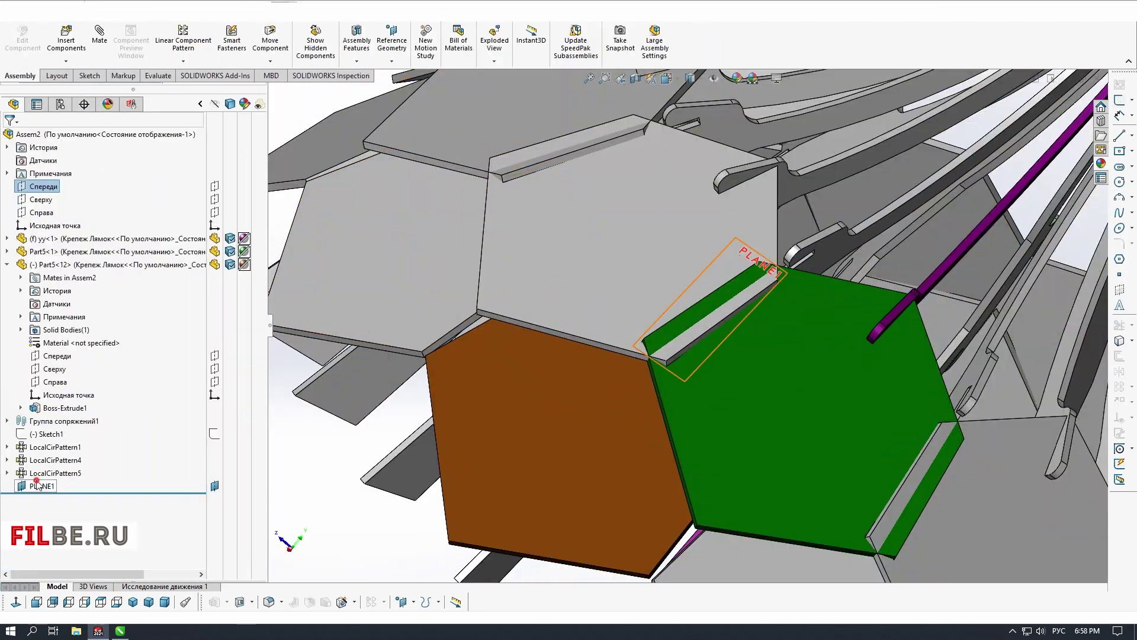
Try to sketch a rectangle directly on PLANE1, then discard the sketch
click(39, 485)
click(1119, 100)
click(1119, 150)
click(575, 361)
click(1081, 115)
middle_drag(598, 308, 761, 367)
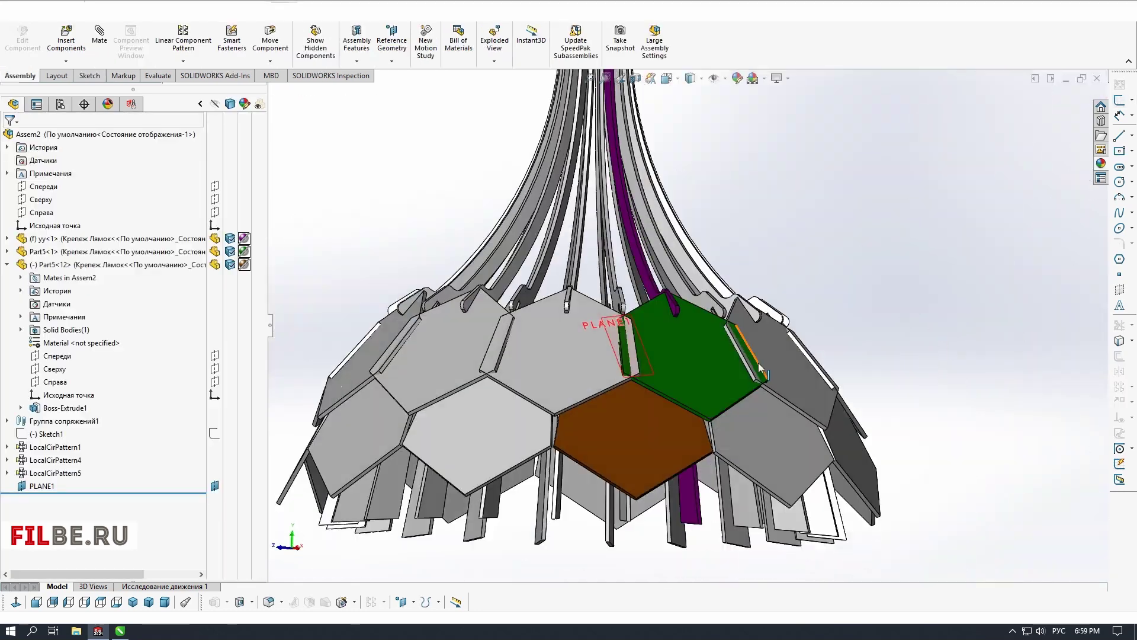
Sketch a circle on PLANE1 in the in-context part Part4^Assem2 and turn it into a disc
click(42, 499)
click(16, 602)
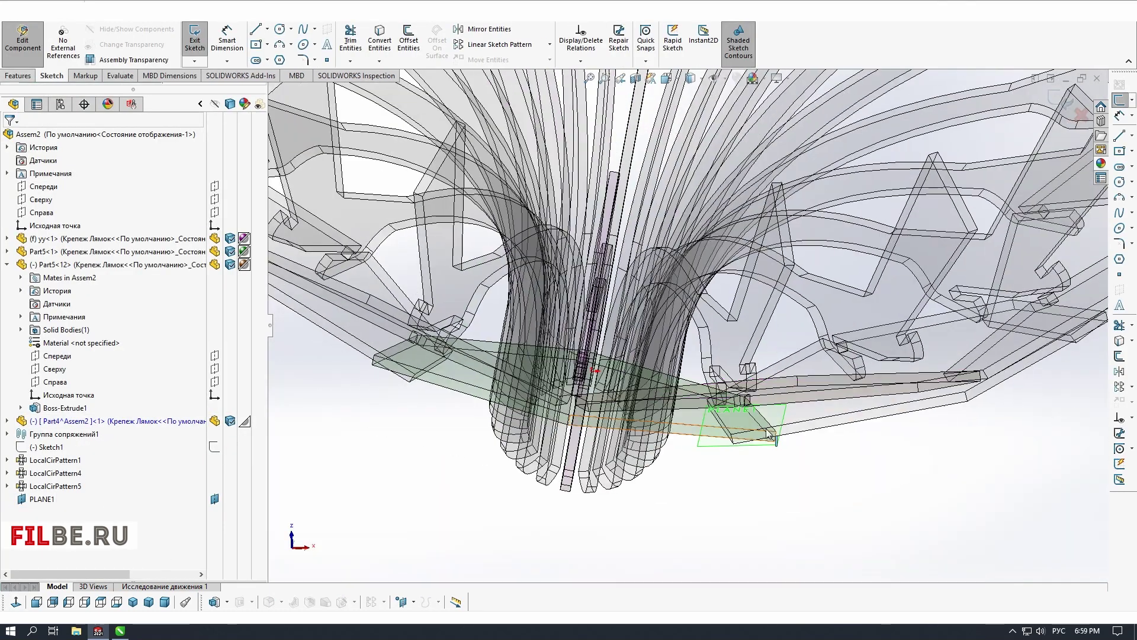
scroll(752, 343, down, 5)
click(1120, 182)
click(750, 332)
click(786, 366)
click(214, 602)
click(9, 137)
click(1081, 112)
middle_drag(598, 308, 760, 368)
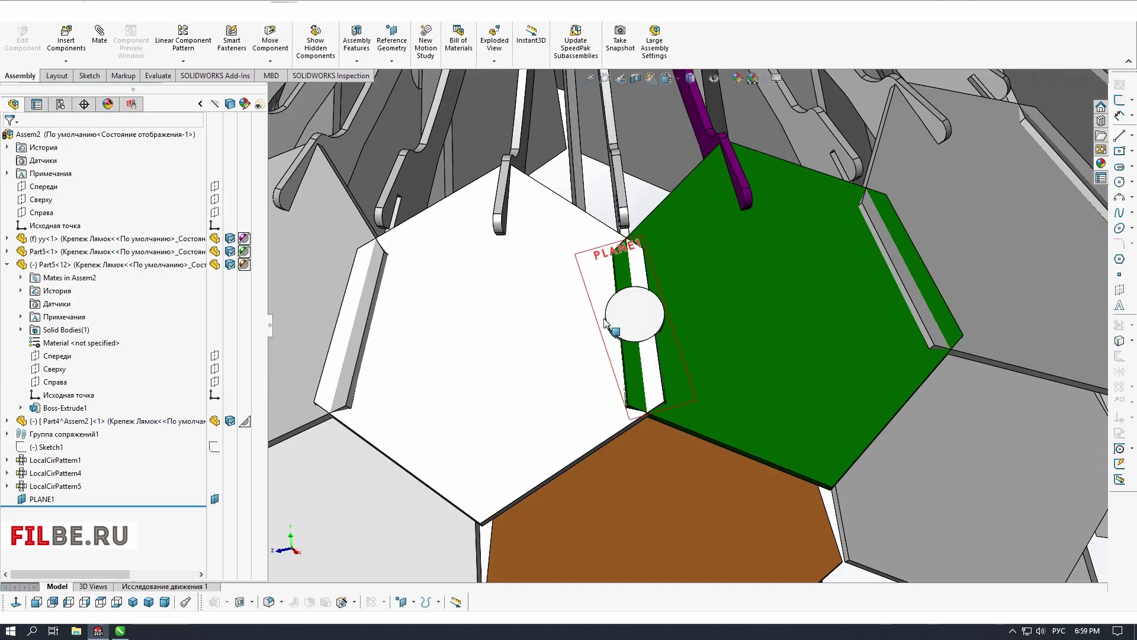
Remove the second mate of the Part5<12> leaf, leaving its coincident mate to rib yy<2>
scroll(652, 332, up, 4)
click(32, 276)
click(88, 303)
click(78, 270)
click(27, 141)
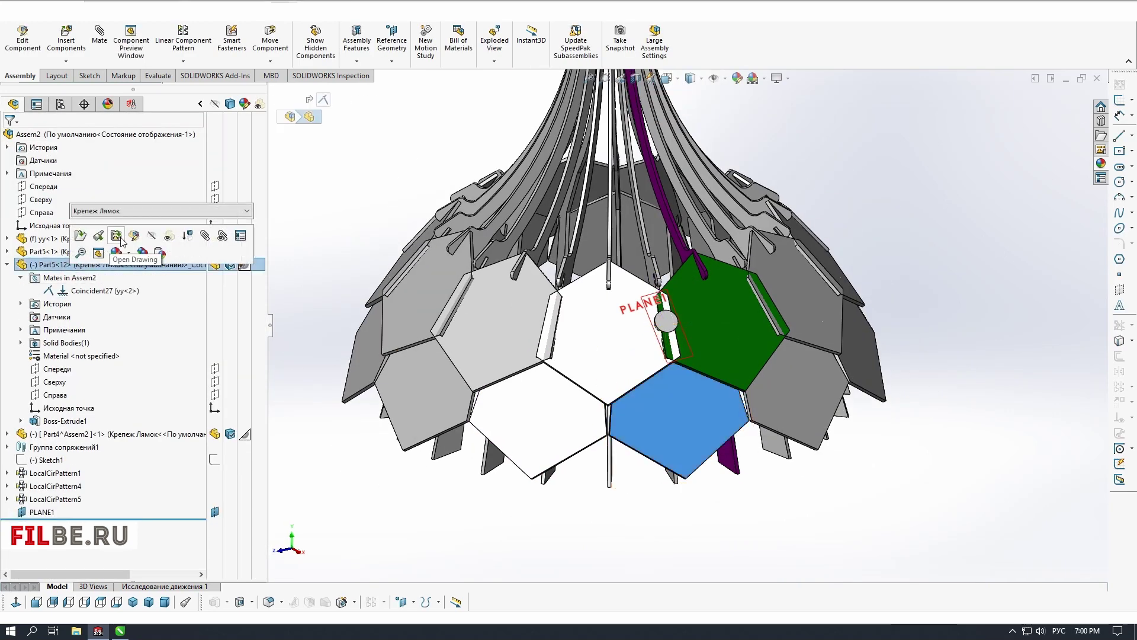
Add an angle mate between the Part5<12> leaf face and the face of the Part4^Assem2 disc
click(100, 36)
click(679, 420)
middle_drag(679, 379, 736, 224)
scroll(699, 344, down, 4)
click(689, 357)
scroll(689, 357, up, 6)
click(13, 414)
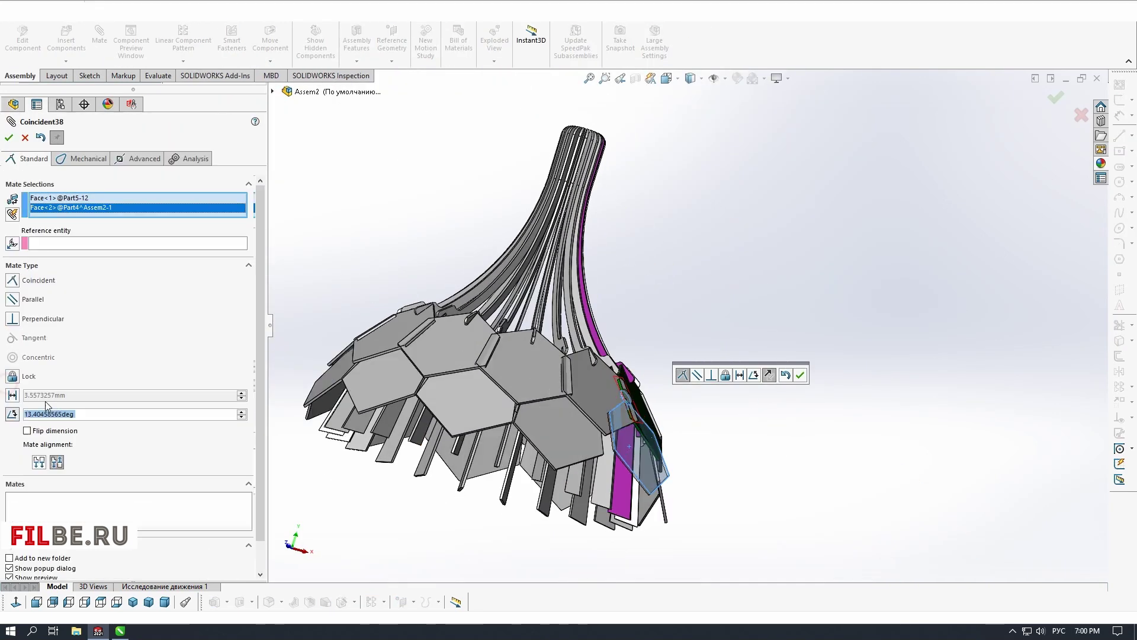
middle_drag(699, 468, 477, 527)
scroll(598, 355, down, 3)
drag(76, 414, 23, 414)
click(9, 138)
click(25, 137)
Test the movement of the mated Part5<12> leaf and examine its edges against the neighbouring leaves from several angles
scroll(639, 284, up, 2)
middle_drag(646, 367, 651, 284)
scroll(556, 353, down, 5)
scroll(652, 284, up, 2)
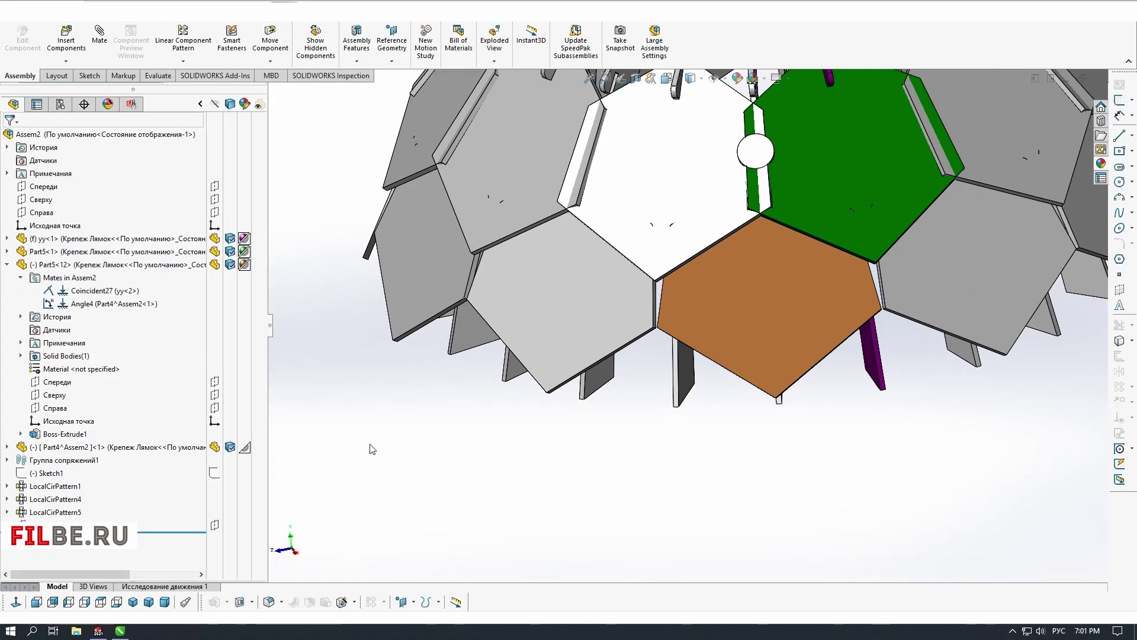
scroll(591, 388, up, 1)
drag(724, 351, 729, 337)
scroll(728, 331, up, 3)
middle_drag(604, 361, 735, 294)
middle_drag(640, 415, 468, 465)
scroll(699, 296, down, 3)
drag(690, 350, 684, 360)
scroll(684, 361, up, 5)
middle_drag(684, 362, 764, 356)
drag(746, 354, 706, 362)
click(18, 600)
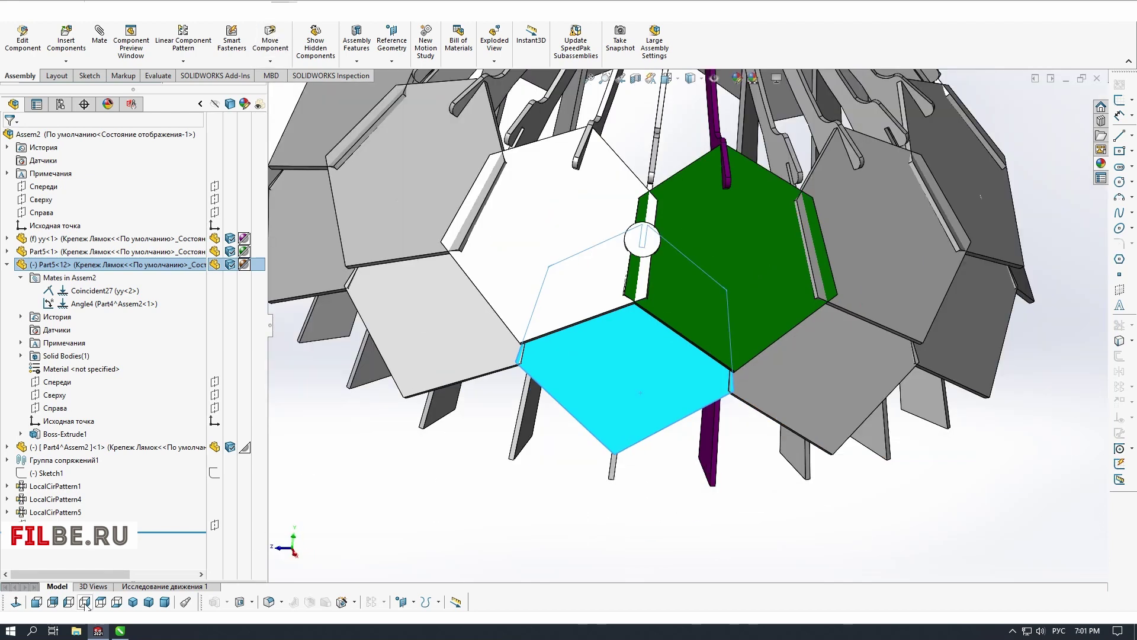
Save the lampshade assembly in its right-side view
click(85, 602)
click(379, 332)
key(ctrl+s)
click(241, 184)
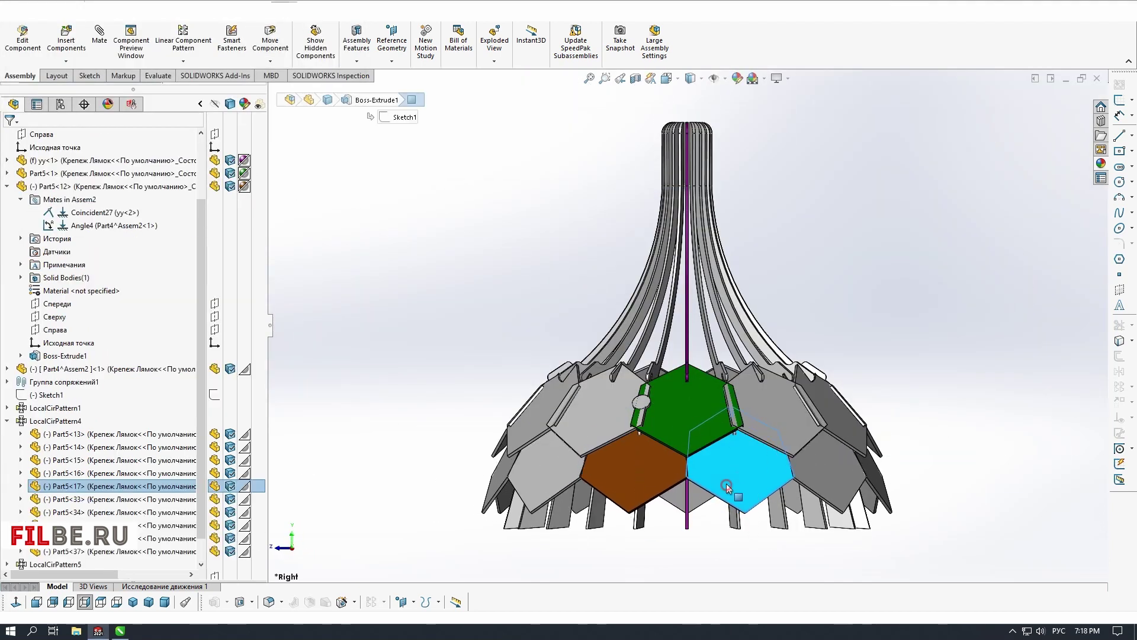
Test the movement of the lower-row leaf Part5<17> and examine the gaps between neighbouring leaves in both rows
drag(728, 487, 725, 480)
scroll(711, 308, down, 7)
middle_drag(725, 481, 609, 395)
click(553, 326)
scroll(622, 279, down, 5)
drag(609, 396, 606, 403)
click(85, 602)
click(396, 357)
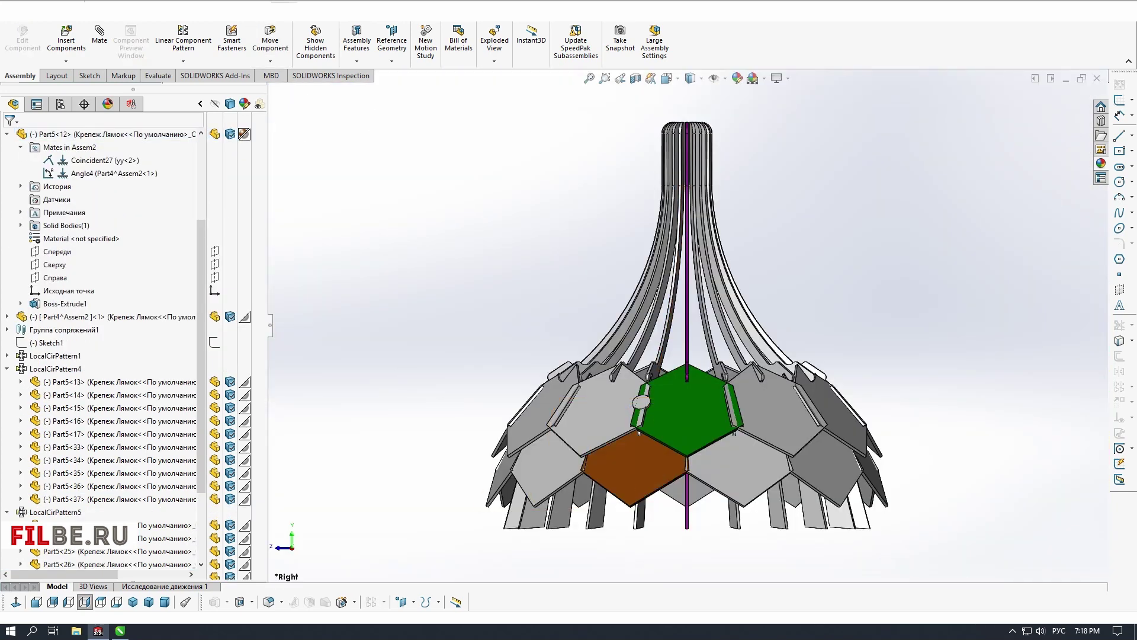
middle_drag(551, 255, 582, 248)
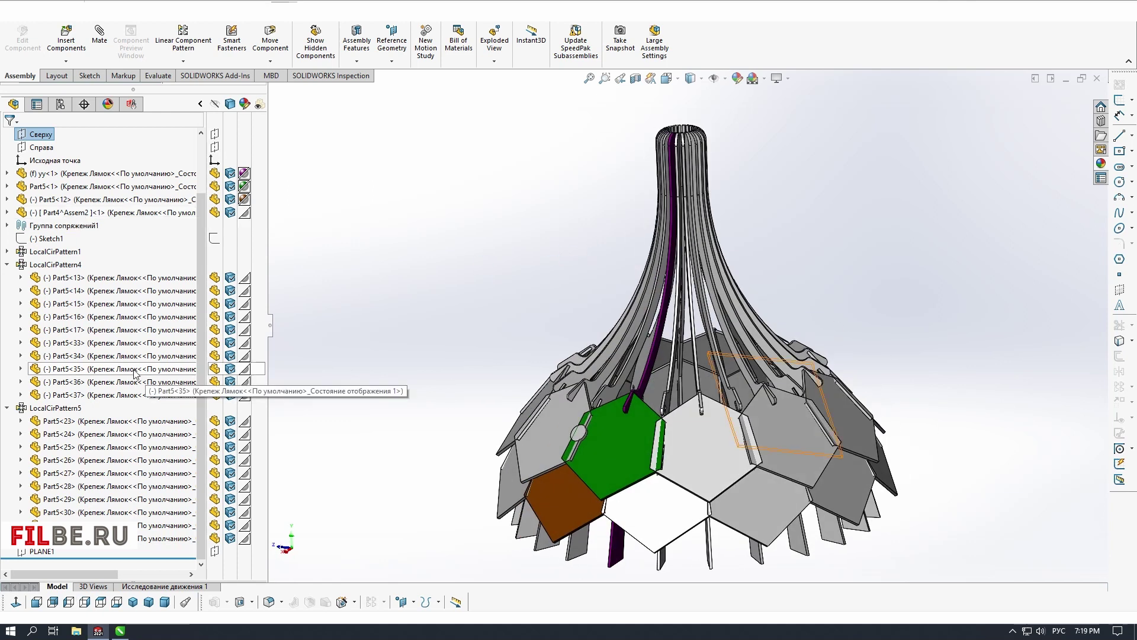
Suppress the leaf patterns LocalCirPattern4 and LocalCirPattern5, leaving only the green and brown source leaves
click(7, 264)
middle_drag(681, 516, 786, 520)
click(48, 343)
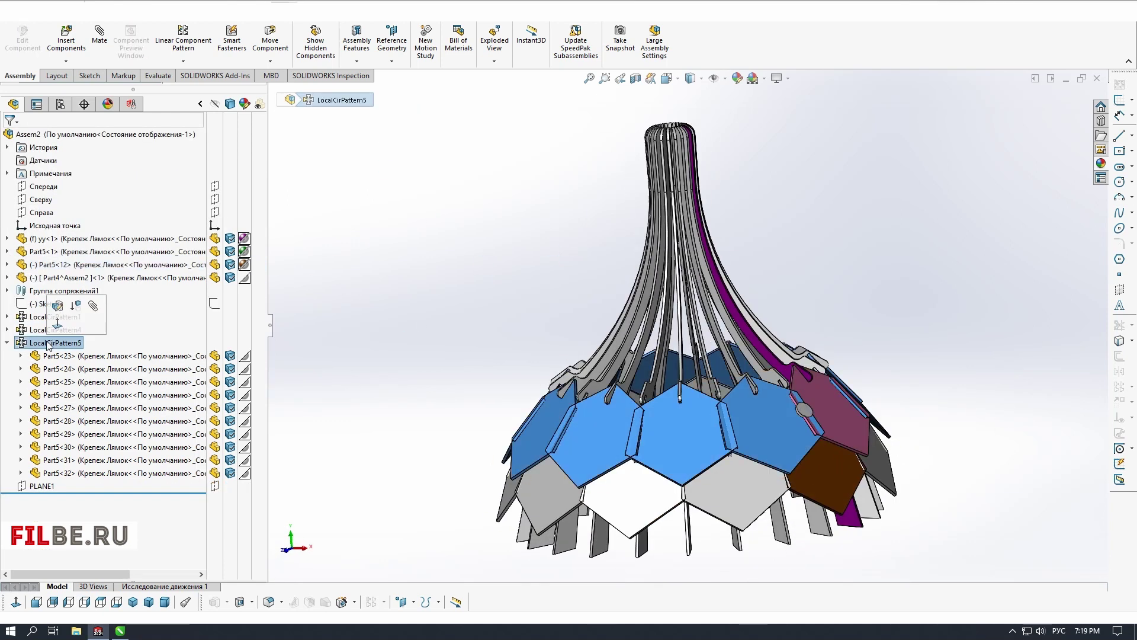
click(58, 305)
click(764, 462)
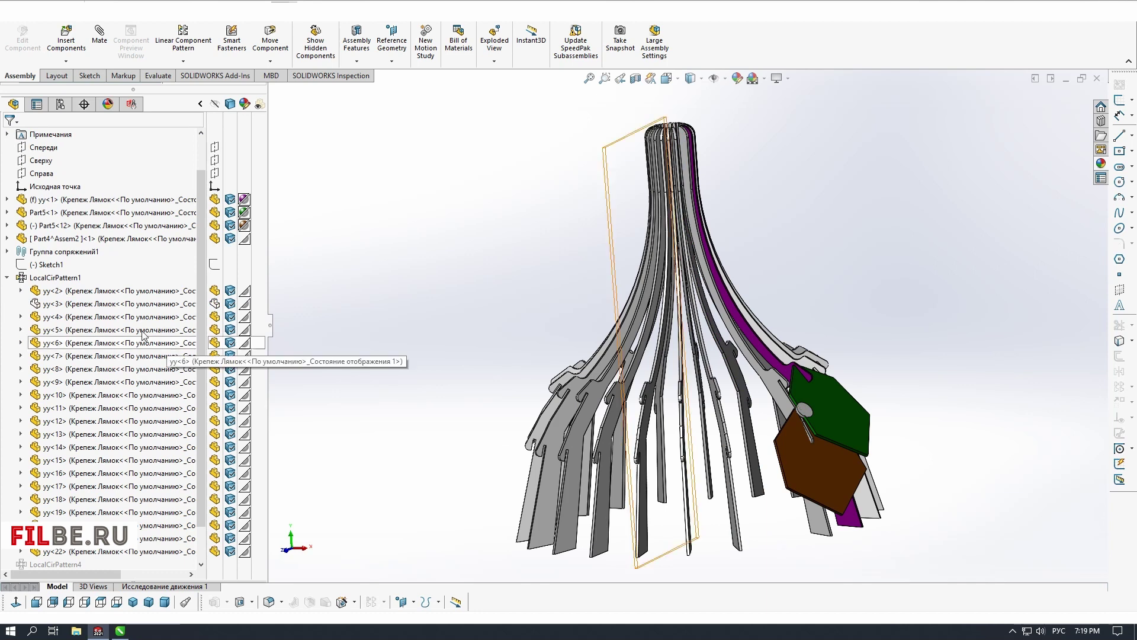
Suppress the patterned rib instances yy<4> through yy<22>, keeping yy<2> active
click(140, 317)
scroll(140, 318, down, 1)
shift+click(121, 512)
right_click(121, 512)
click(179, 353)
Open the rib yy<2> in its own window as the source for a separate part named xx
scroll(771, 459, down, 5)
middle_drag(772, 356, 690, 430)
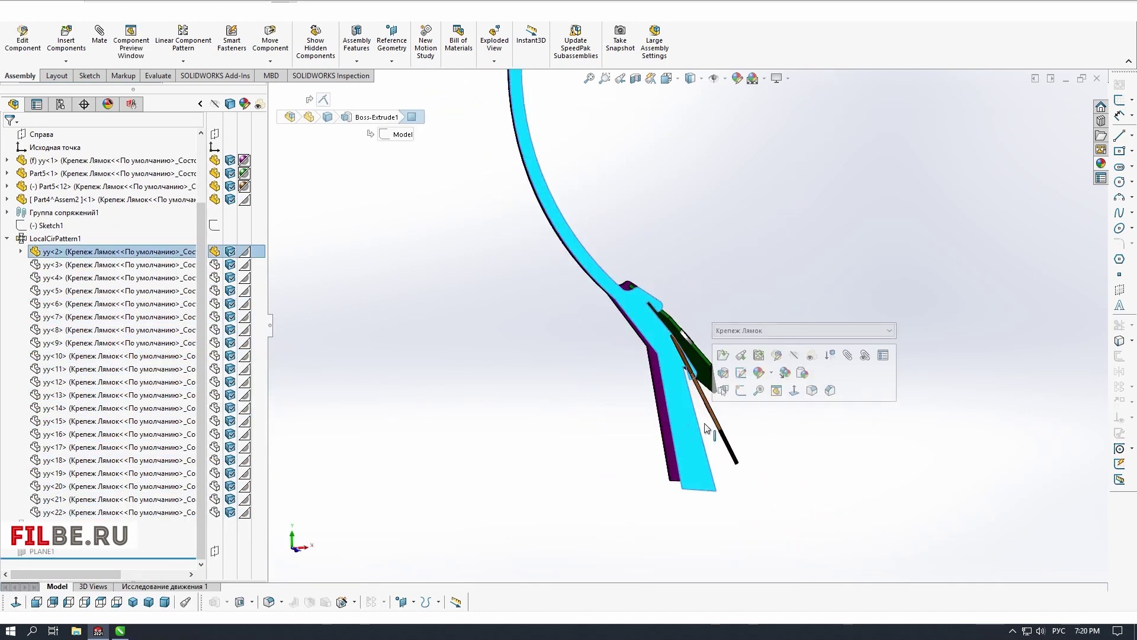
click(724, 358)
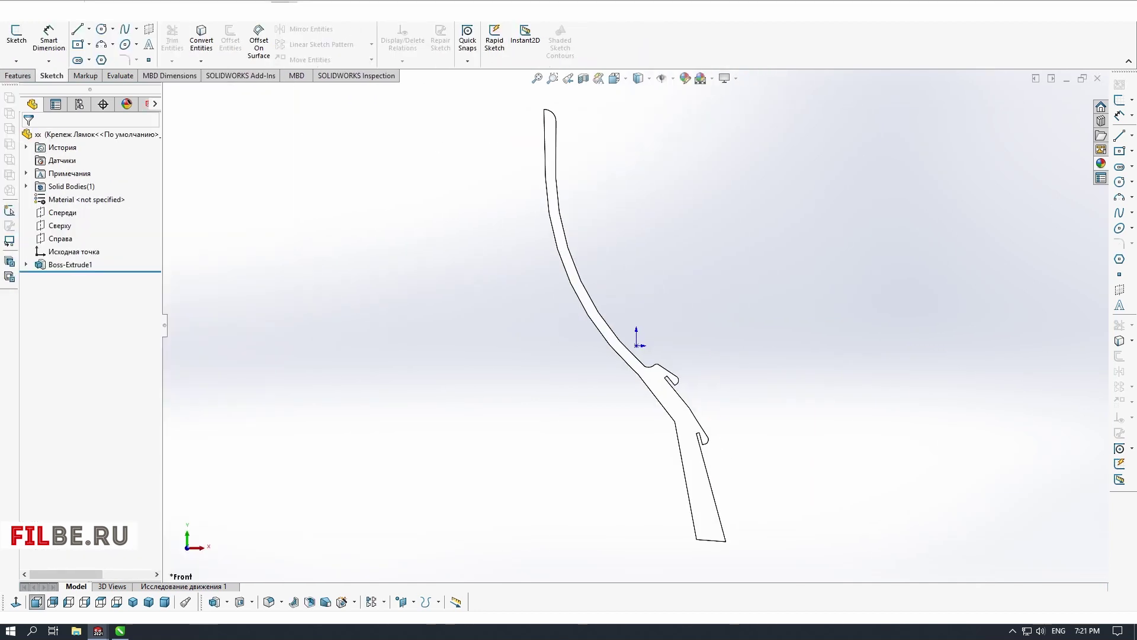
Insert the part xx into the assembly beside the remaining ribs and colour it teal at component level
click(66, 39)
click(421, 299)
click(244, 291)
click(279, 299)
click(152, 416)
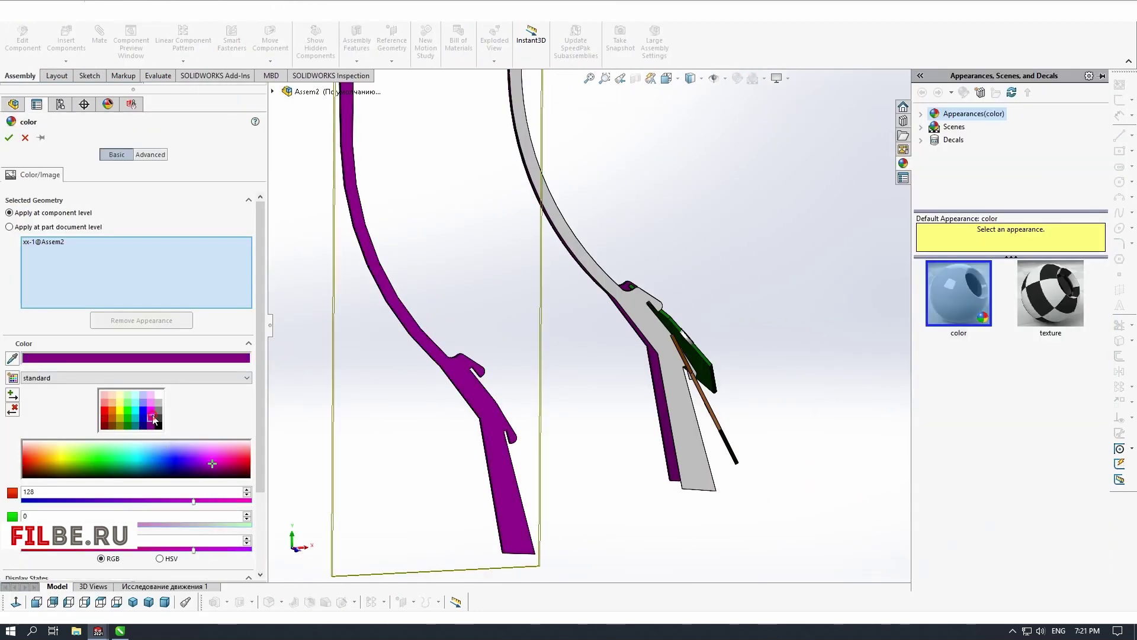
click(136, 418)
click(9, 137)
Align the xx rib with rib yy<2> by adding coincident mates between their matching faces
click(100, 34)
click(509, 468)
click(675, 404)
click(812, 415)
click(690, 330)
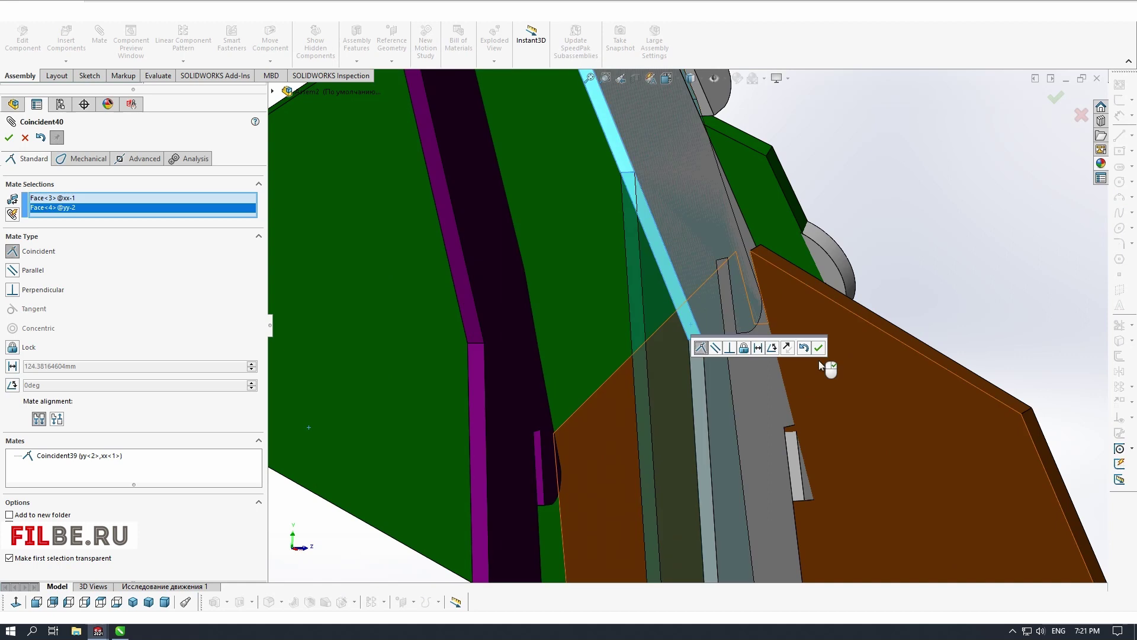
click(821, 346)
key(Return)
Edit the xx rib's profile sketch in context and outline a slot along the leaf's upper section with lines
middle_drag(427, 361, 659, 480)
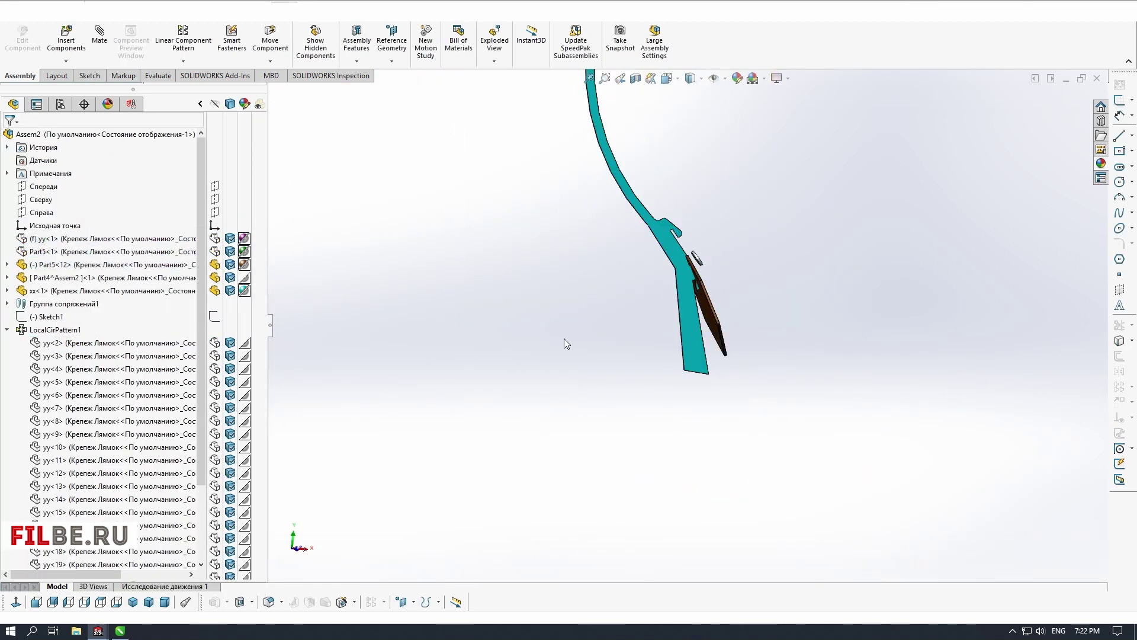
key(ctrl+1)
scroll(775, 414, down, 4)
click(655, 438)
click(710, 384)
scroll(716, 238, down, 3)
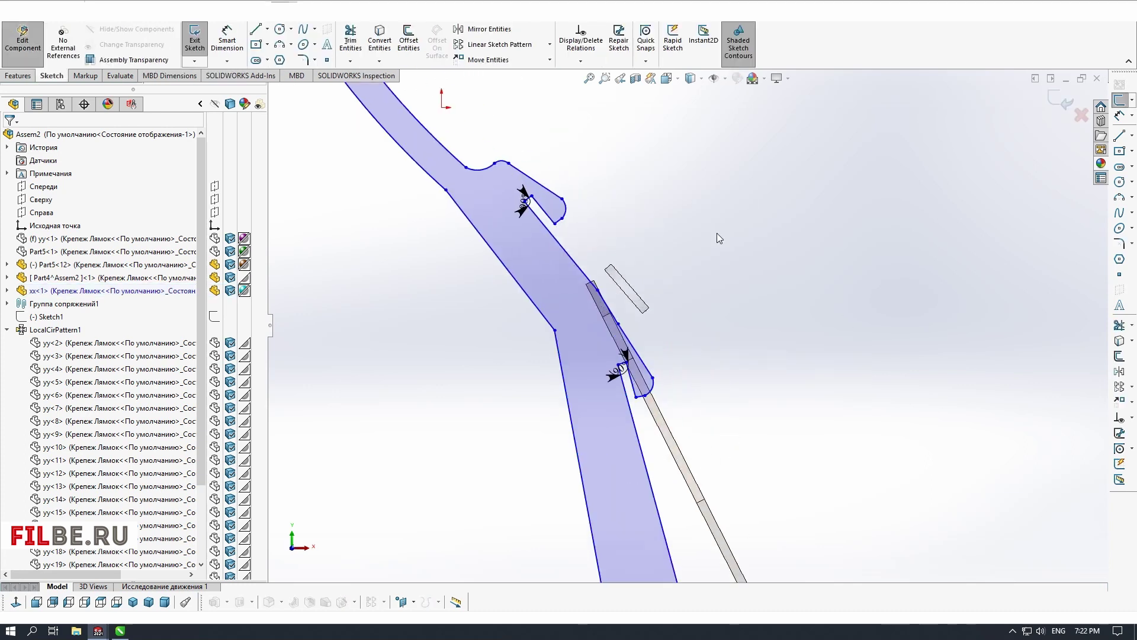
click(1120, 138)
scroll(718, 533, down, 3)
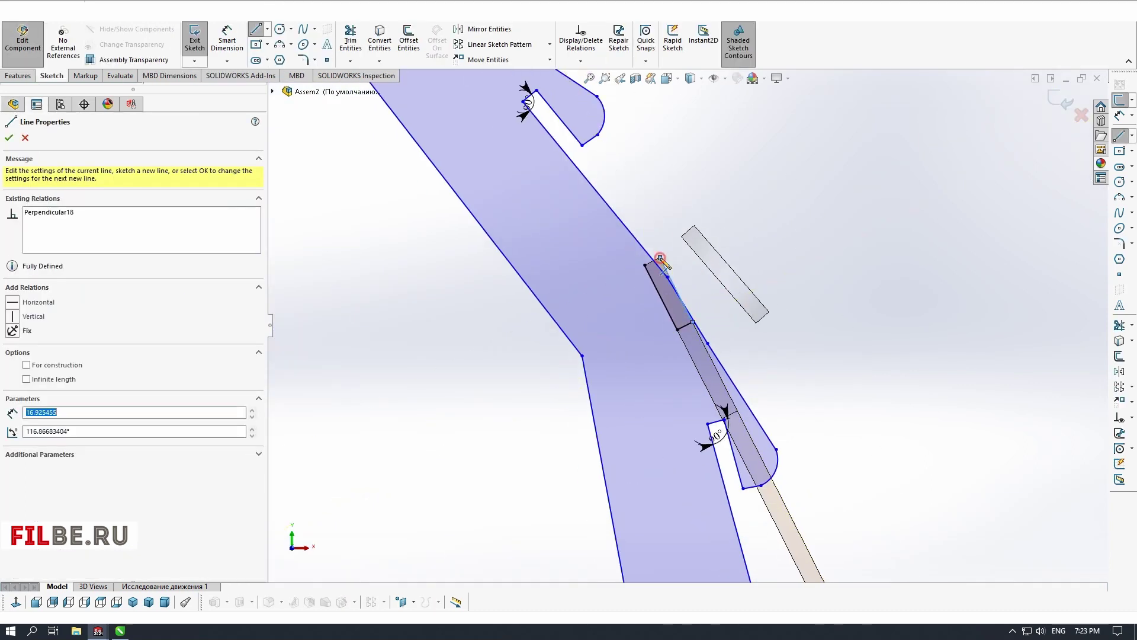
key(Escape)
Sketch a short line outward from the lower outer corner of the new slot outline
click(1119, 136)
click(692, 322)
key(Escape)
click(752, 488)
double_click(711, 317)
click(670, 316)
Copy a length value from one sketch line and reuse it for the short line at the slot corner
double_click(34, 373)
right_click(34, 375)
click(58, 398)
click(709, 314)
click(56, 374)
scroll(765, 295, down, 5)
key(ctrl+z)
click(616, 345)
double_click(42, 373)
key(ctrl+v)
click(685, 326)
scroll(685, 326, up, 4)
click(740, 515)
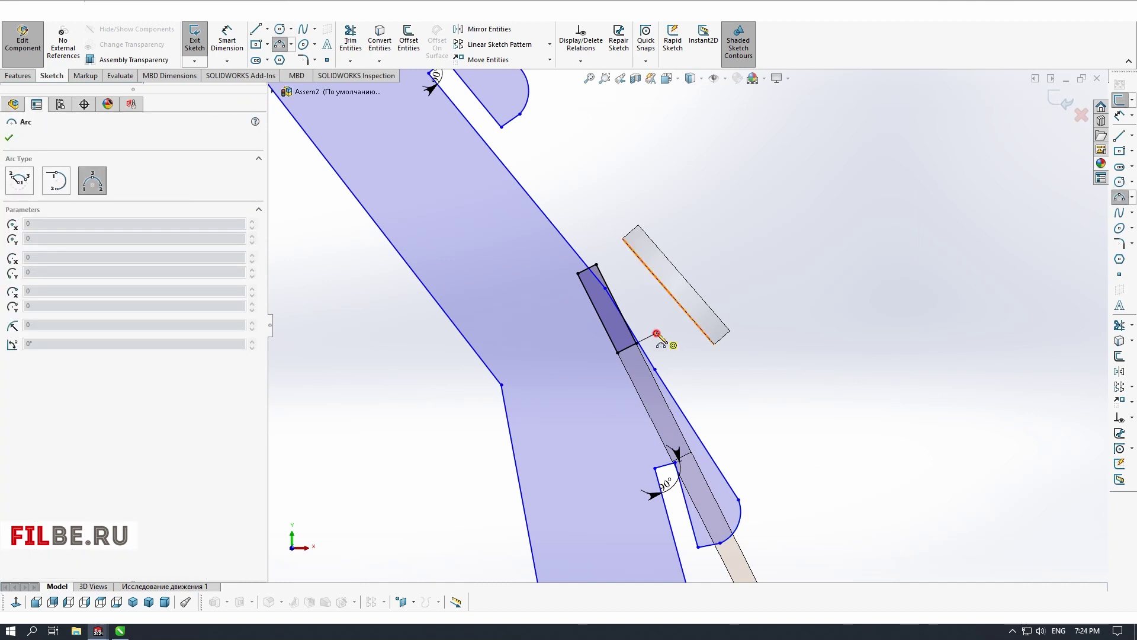
Sketch a short line perpendicular to the rib's outer edge just above the new slot
key(Escape)
key(l)
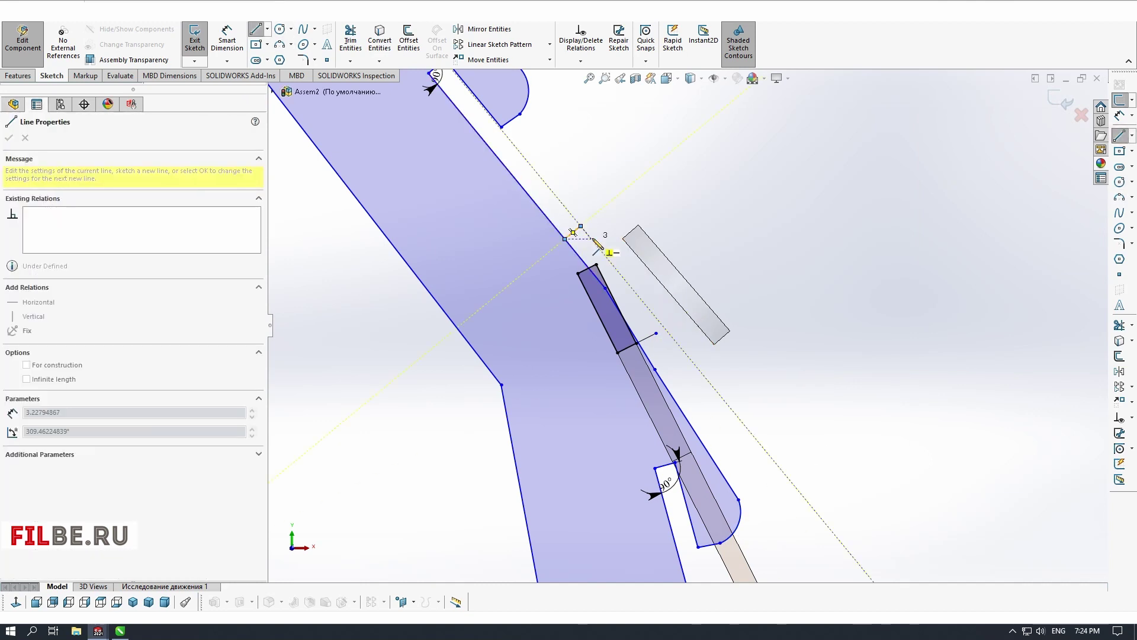
scroll(681, 320, up, 3)
key(Escape)
key(Delete)
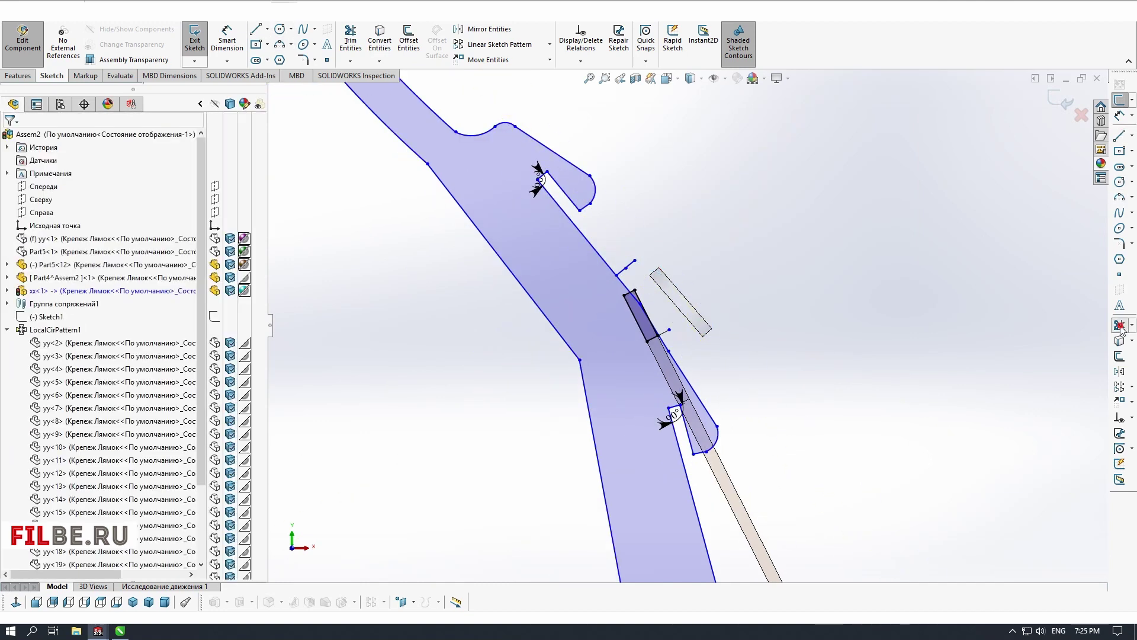
Trim the rib's old outer edge between the new perpendicular line and the slot
click(1119, 325)
click(627, 288)
scroll(635, 313, down, 5)
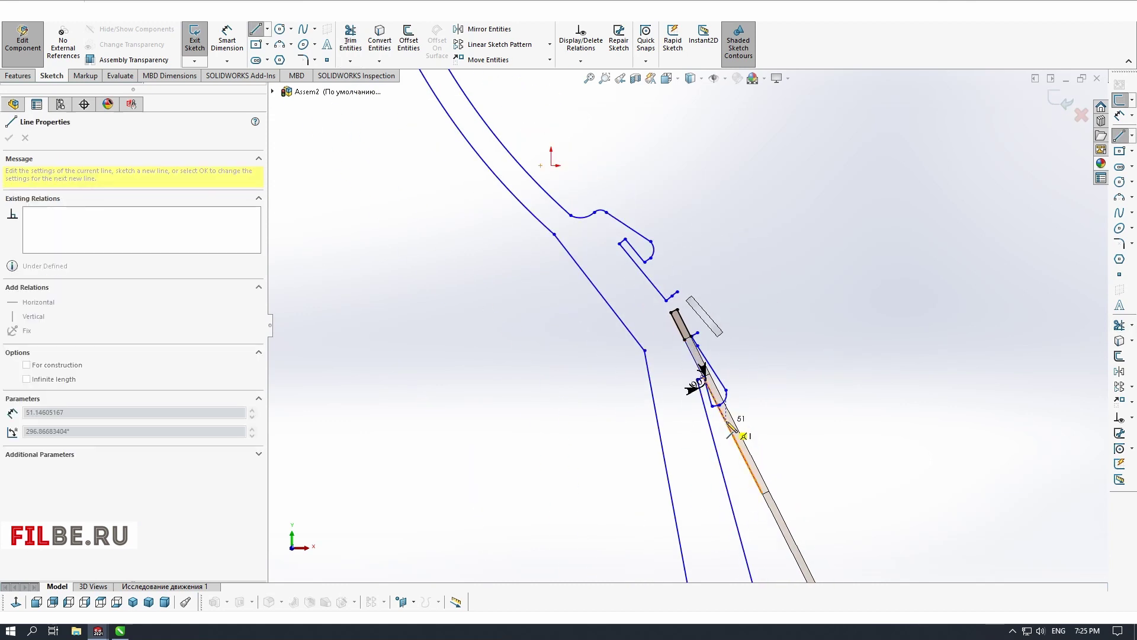
Draw a line from the slot's inner corner down along the leaf to the rib's lower edge and delete the old lower hook
click(726, 421)
scroll(727, 421, up, 5)
click(711, 475)
key(Escape)
click(688, 385)
key(Delete)
click(505, 317)
Close the new hook with an outer line and fillet its corners with radii of 4, 3 and 5 mm
scroll(648, 269, down, 6)
click(625, 197)
scroll(566, 169, down, 4)
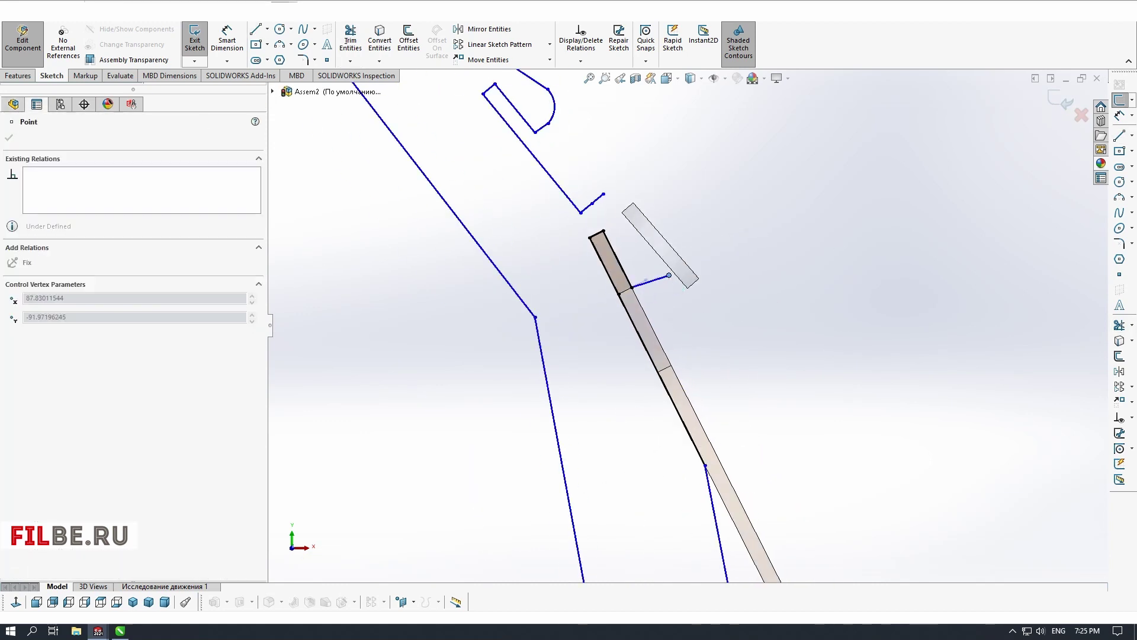
click(709, 258)
click(599, 125)
click(1119, 243)
scroll(599, 217, up, 3)
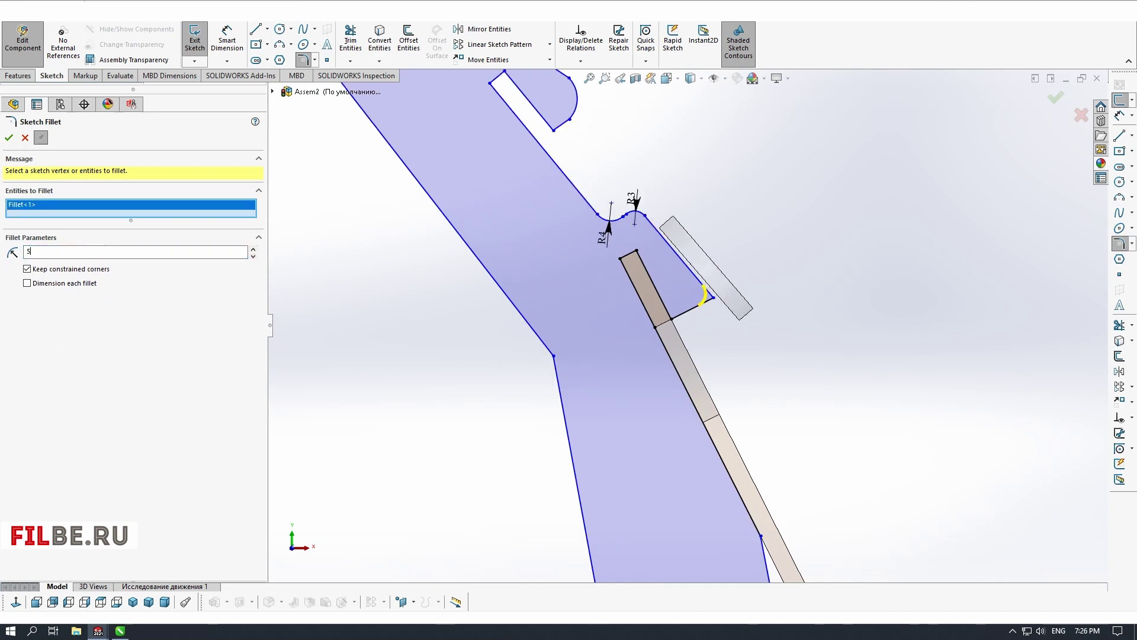
scroll(682, 331, up, 3)
key(Escape)
Remove the old upper hook's outline from the xx rib's sketch and finish the in-context edit
scroll(543, 151, down, 1)
click(547, 197)
key(Delete)
click(614, 211)
key(Delete)
click(651, 247)
key(Delete)
scroll(606, 233, up, 5)
click(1060, 100)
click(1060, 100)
Reopen the xx rib's profile sketch and make the slot's two long side lines parallel
scroll(715, 343, down, 6)
middle_drag(841, 264, 735, 270)
click(581, 277)
click(631, 239)
click(37, 602)
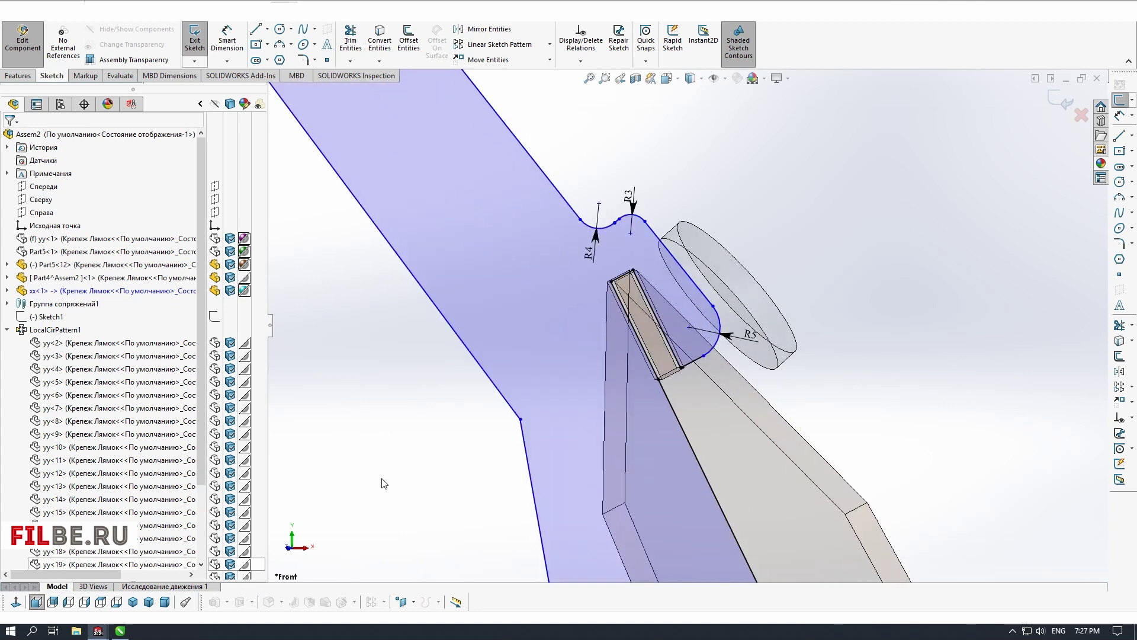
click(644, 300)
ctrl+click(661, 284)
click(749, 263)
Try to change the length of the slot's outer side line
click(659, 280)
double_click(41, 373)
text(3404)
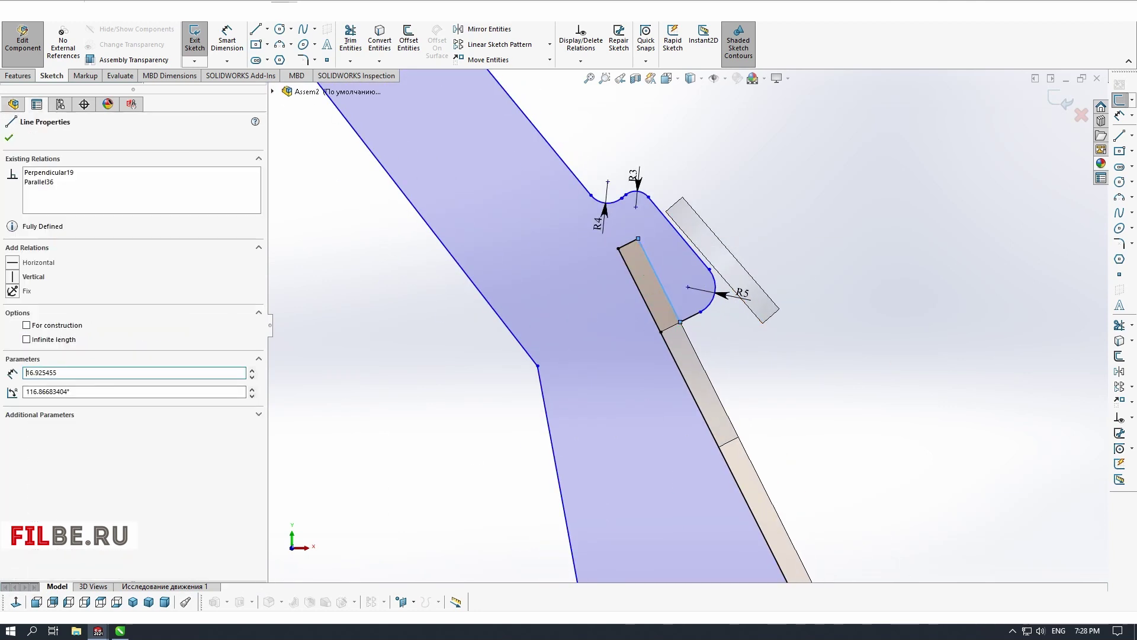
key(Escape)
Dimension the short end line of the hook beside the leaf
click(227, 40)
click(691, 317)
click(727, 327)
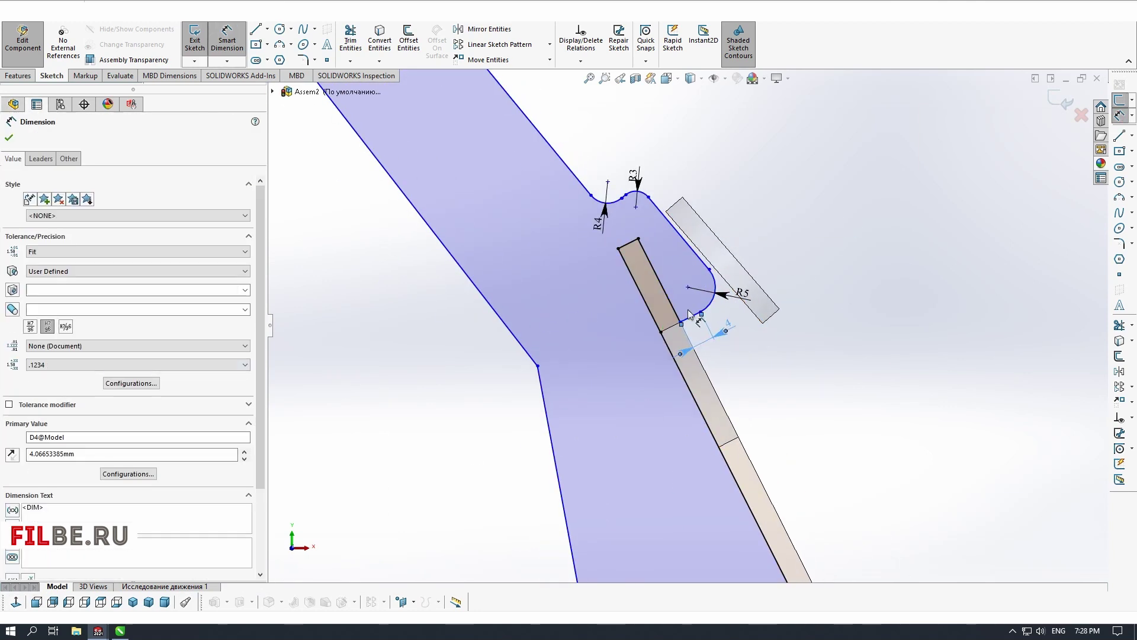
key(Escape)
Try to set the length of the slot's outer side line to 34, and undo the change
click(664, 288)
double_click(41, 372)
text(34)
key(ctrl+z)
Delete the slot's outer side line from the xx rib's profile
scroll(671, 302, up, 2)
key(l)
key(Delete)
key(l)
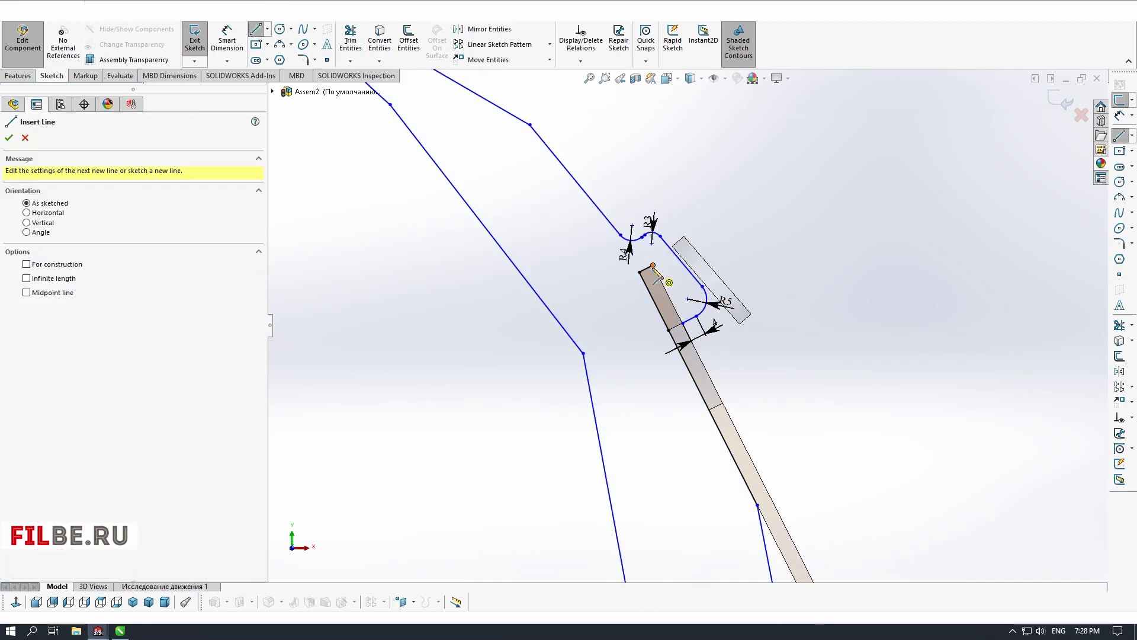
key(Escape)
Lengthen the hook by moving its rounded end further down along the leaf, and finish the in-context edit of xx
click(713, 253)
ctrl+click(829, 382)
click(867, 336)
drag(712, 253, 808, 393)
click(303, 60)
click(807, 394)
key(Escape)
scroll(690, 312, up, 7)
click(195, 38)
click(22, 38)
Reopen the xx rib's profile sketch, start the slot at the end of the leaf's upper section, and leave the edit
middle_drag(767, 338, 699, 349)
click(673, 350)
scroll(697, 302, down, 4)
click(928, 330)
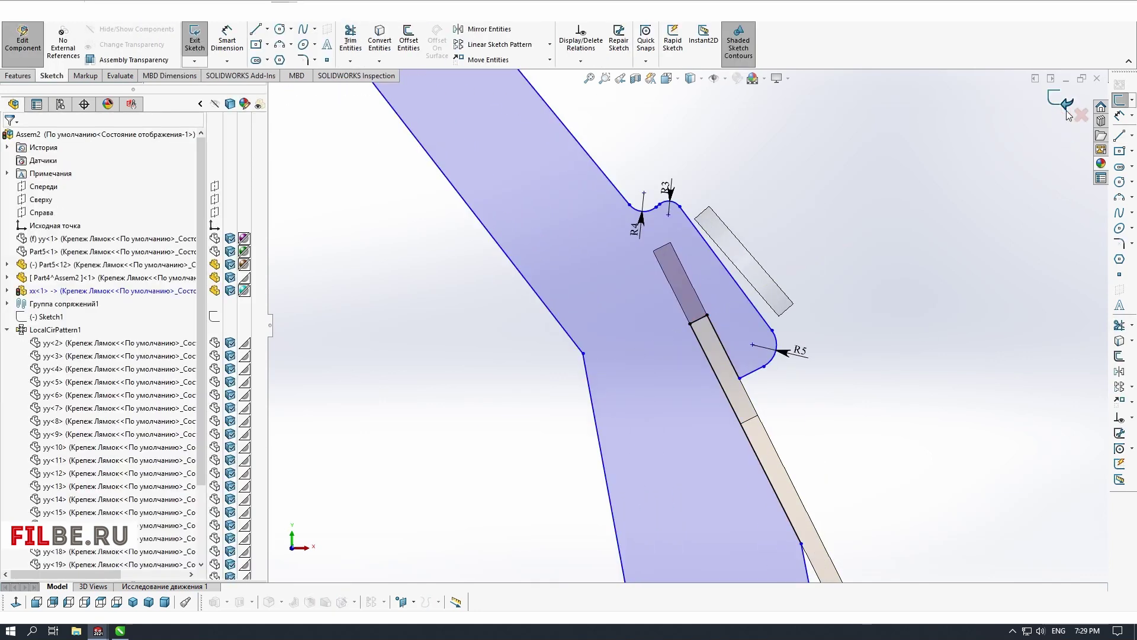
click(1062, 100)
click(1062, 99)
Inspect the xx rib's hook and the leaf in a temporary section view parallel to the Справа plane
scroll(688, 321, up, 6)
click(634, 78)
middle_drag(758, 360, 720, 374)
mouse_move(605, 202)
mouse_down()
mouse_move(613, 183)
mouse_move(617, 204)
mouse_up()
click(45, 353)
scroll(687, 303, down, 4)
middle_drag(670, 297, 646, 355)
drag(522, 254, 525, 280)
middle_drag(439, 278, 385, 195)
click(62, 353)
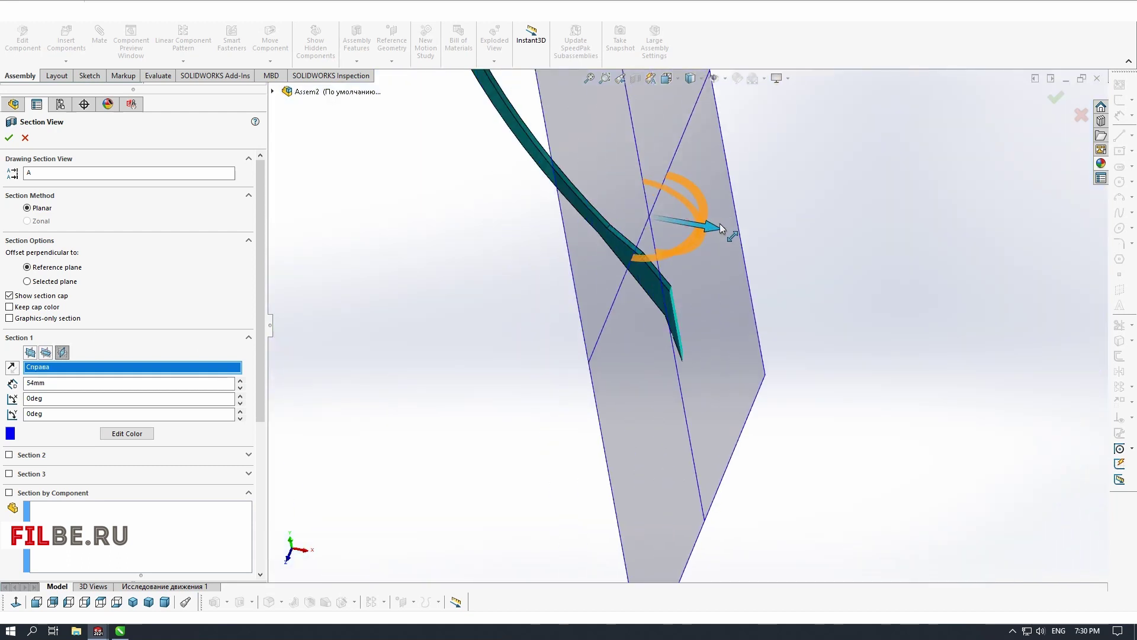
drag(724, 230, 748, 234)
middle_drag(748, 234, 687, 251)
drag(598, 315, 631, 328)
key(Escape)
Examine how the xx rib's hook and slot grip the lower-row leaf from both sides
scroll(670, 326, up, 4)
middle_drag(631, 327, 669, 338)
click(680, 334)
click(785, 266)
scroll(693, 323, down, 6)
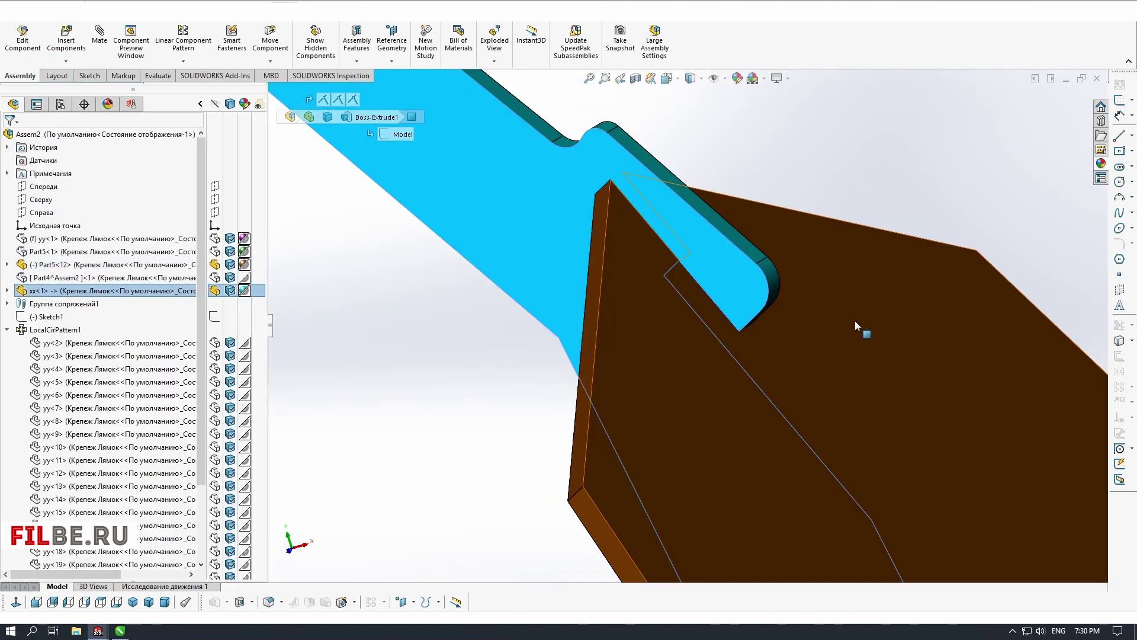
middle_drag(855, 320, 704, 299)
scroll(693, 323, up, 5)
Show the hidden yy rib and the green Part5 leaf in the assembly
click(116, 239)
ctrl+click(115, 252)
click(172, 220)
middle_drag(699, 355, 659, 398)
Try to delete LocalCirPattern1, the circular pattern of the yy ribs
click(86, 342)
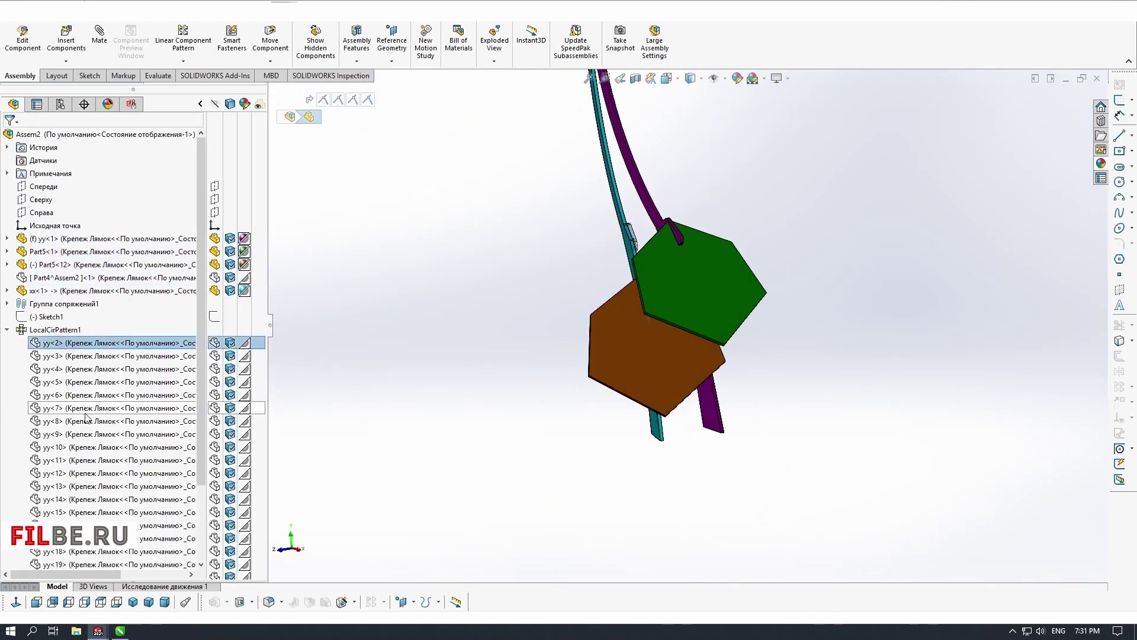
click(53, 332)
key(Delete)
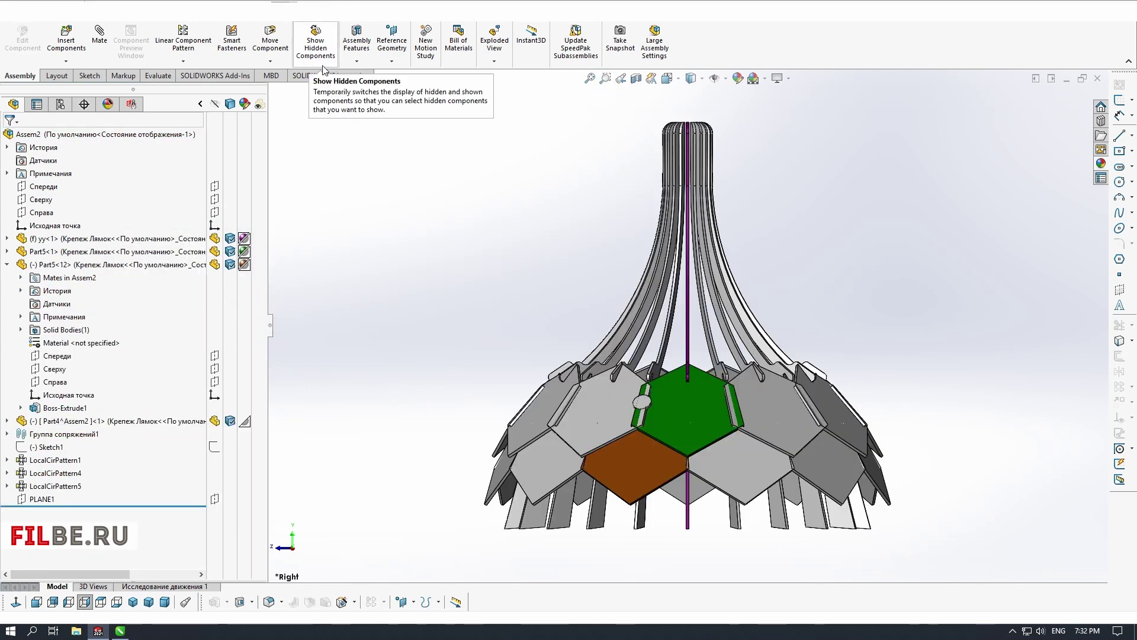
Inspect the lower-row leaves from below and remove their existing circular pattern, LocalCirPattern4
scroll(729, 296, down, 5)
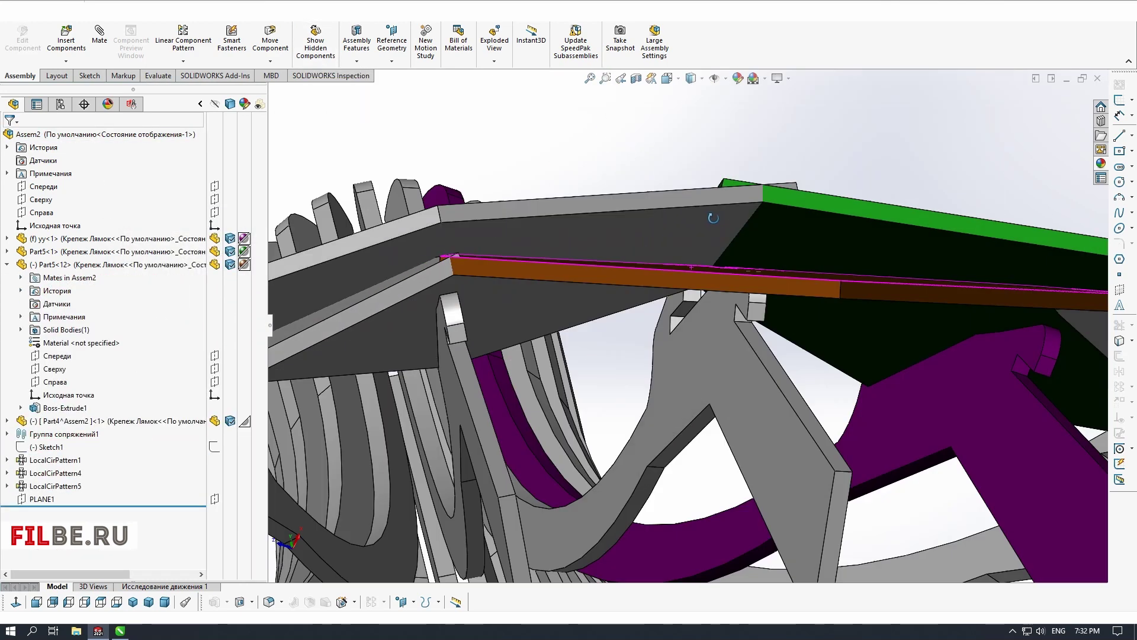
scroll(729, 296, up, 5)
click(55, 473)
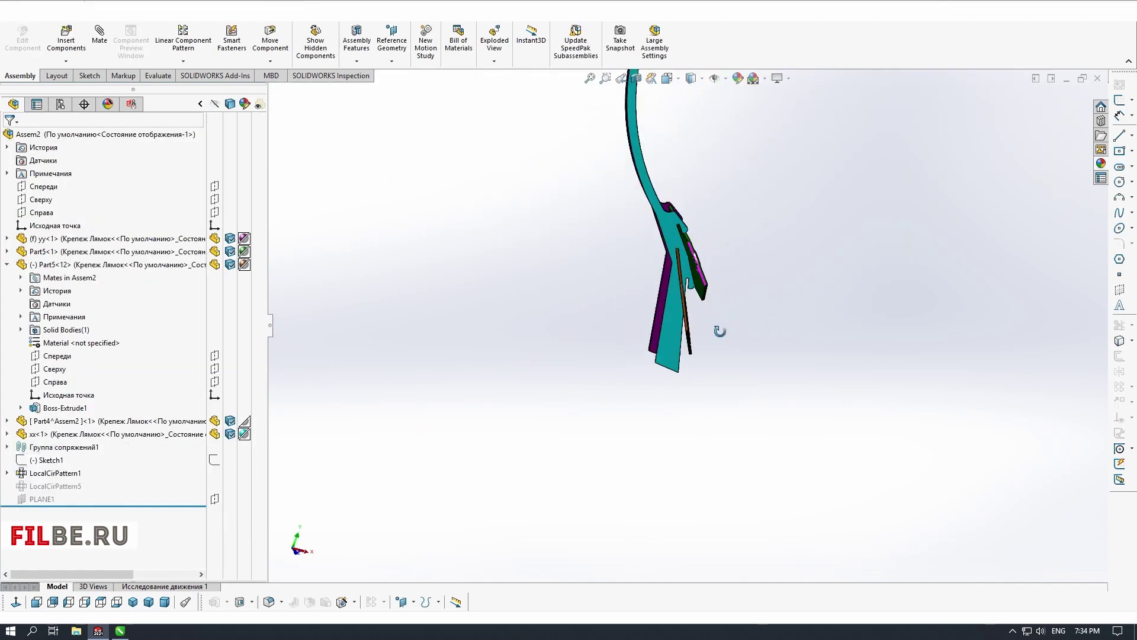
Pattern the lower-row leaf Part5<12> circularly about the Sketch1 axis line to fill the second row
click(68, 602)
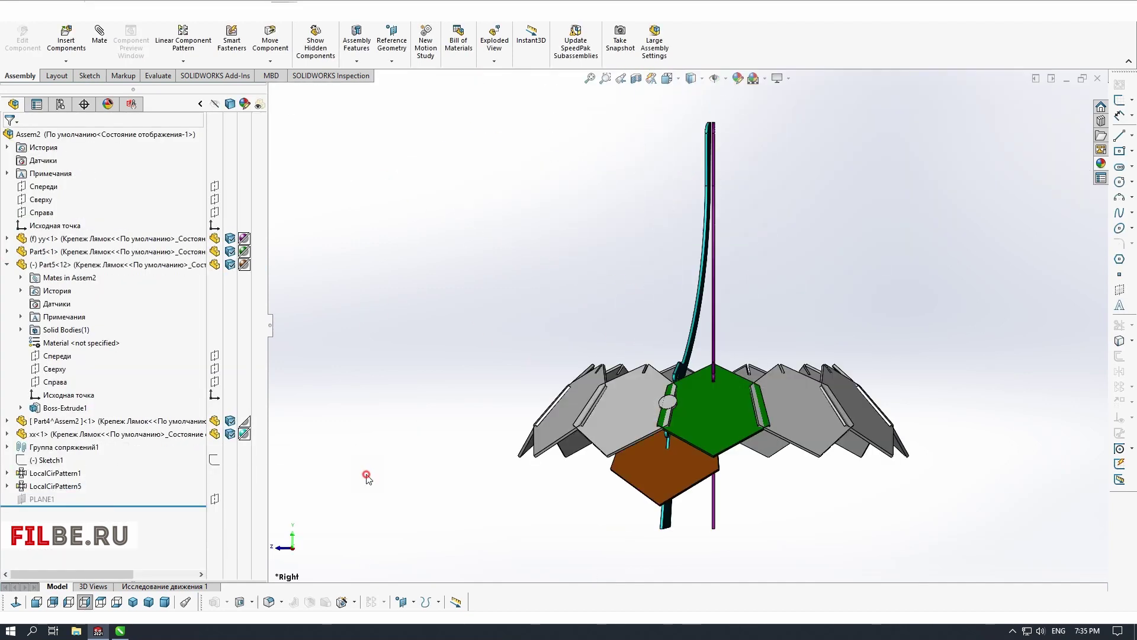
click(118, 266)
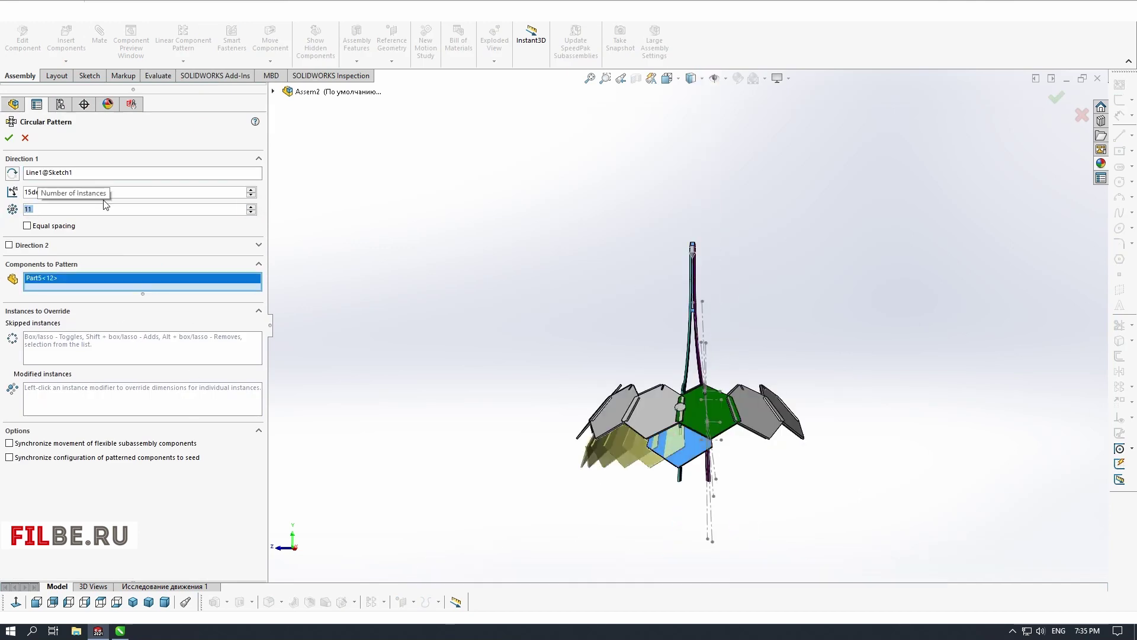
click(9, 137)
click(79, 305)
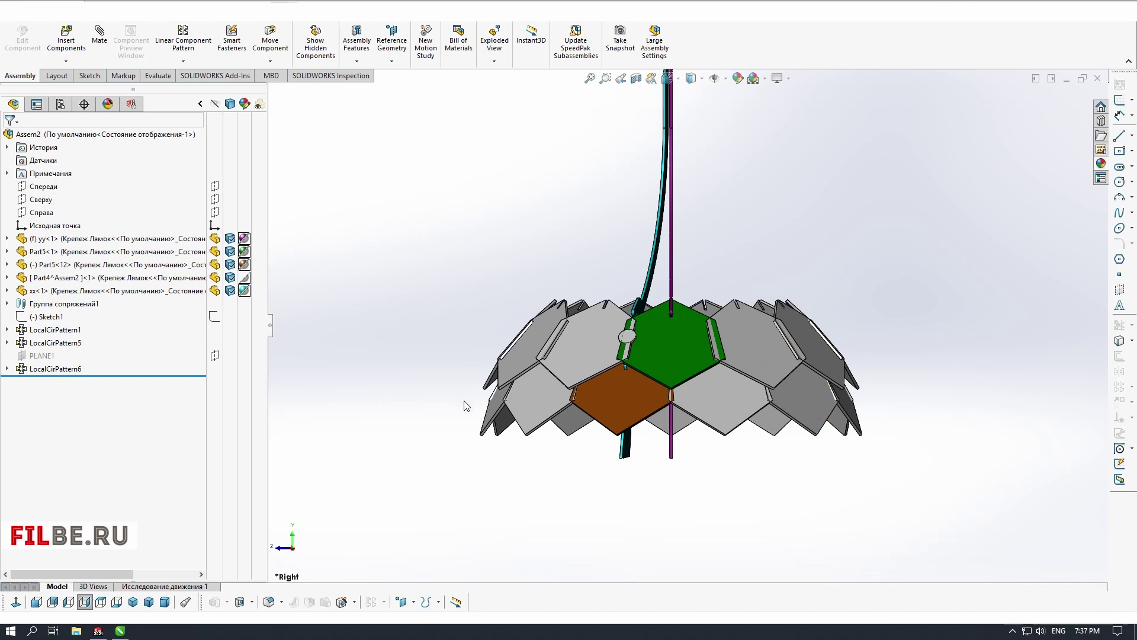
Examine the fit between the patterned second-row leaves, the upper row and the ribs from several angles
click(116, 602)
middle_drag(617, 322, 716, 317)
scroll(715, 317, down, 8)
drag(722, 371, 727, 368)
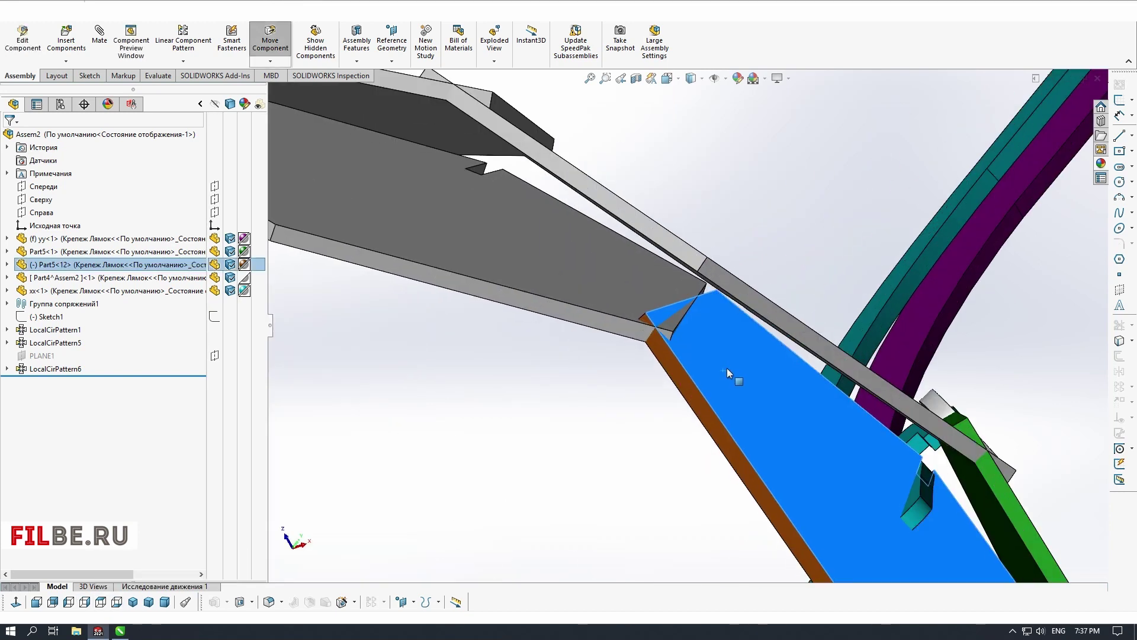
middle_drag(727, 368, 617, 439)
scroll(617, 439, up, 8)
click(101, 603)
scroll(680, 417, down, 5)
drag(645, 305, 646, 308)
middle_drag(646, 307, 638, 358)
scroll(729, 323, down, 6)
middle_drag(729, 322, 770, 277)
scroll(770, 277, up, 10)
middle_drag(672, 520, 682, 381)
scroll(609, 369, down, 2)
middle_drag(609, 368, 763, 442)
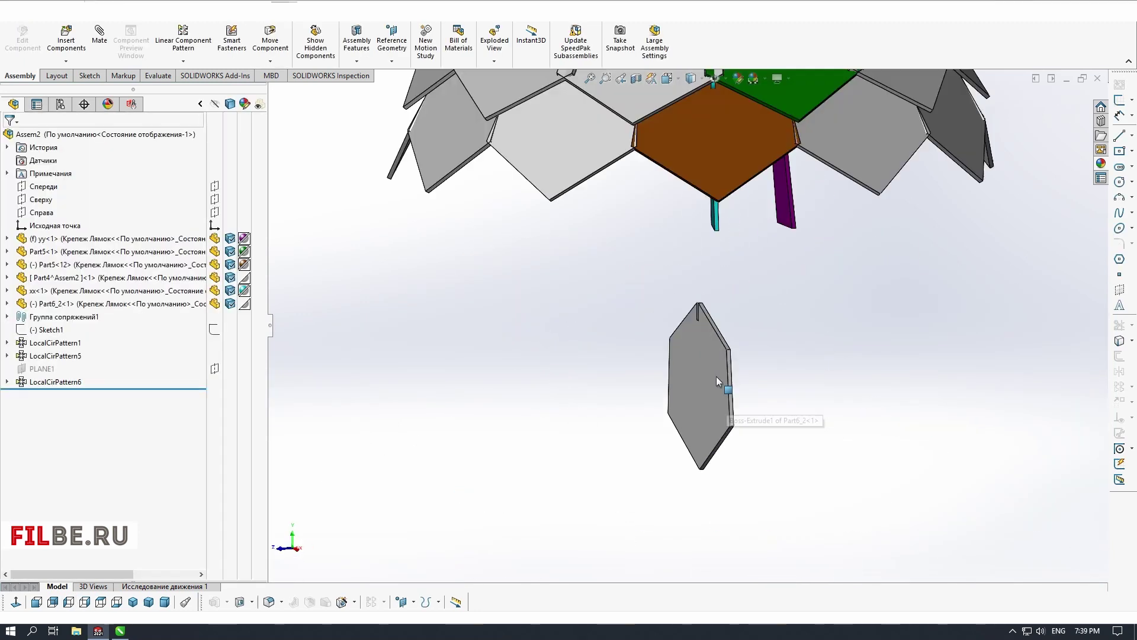
Mate the new Part6_2 leaf coincident with the yy rib
scroll(741, 355, up, 5)
scroll(711, 320, down, 5)
click(77, 303)
scroll(592, 332, down, 3)
click(607, 364)
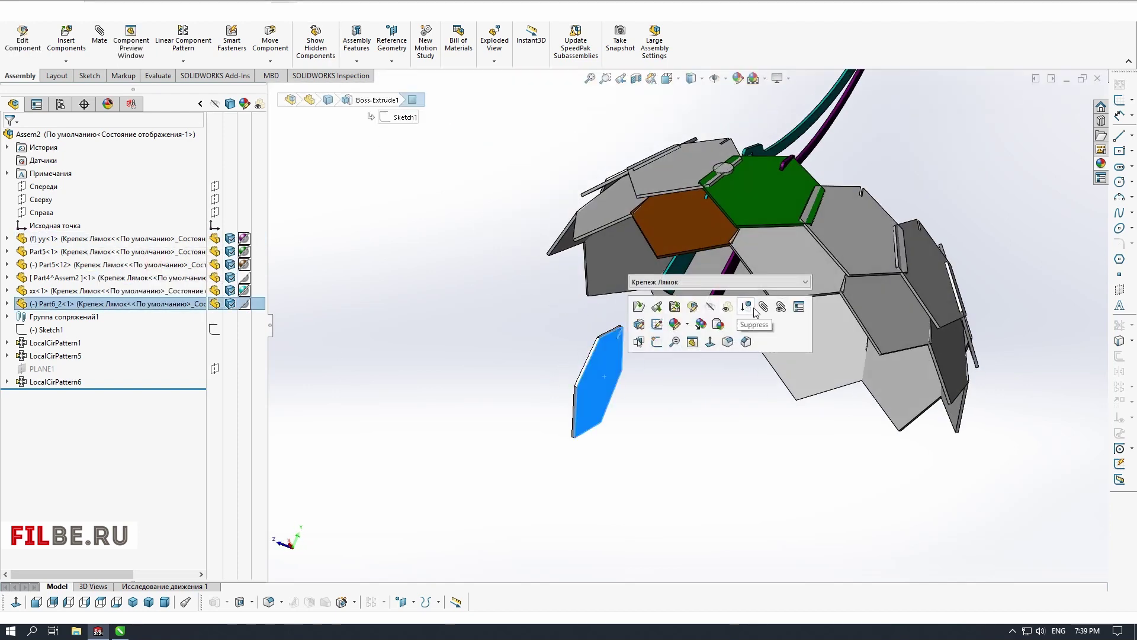
click(747, 307)
scroll(634, 355, down, 4)
scroll(711, 221, down, 5)
click(671, 206)
click(820, 207)
click(99, 456)
key(Delete)
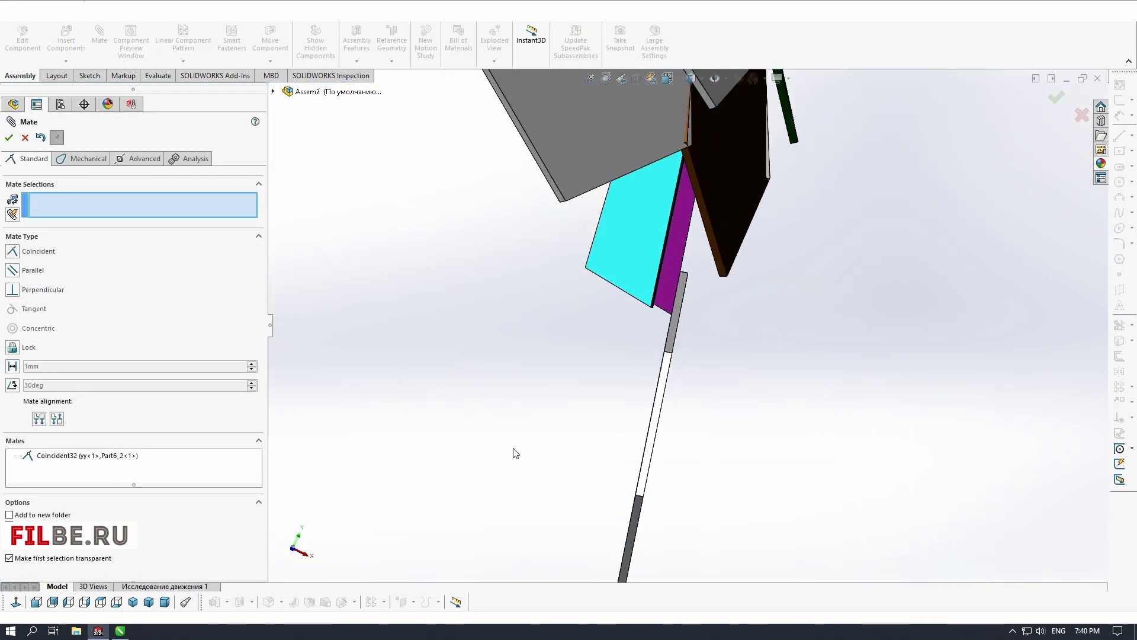
Add an angle mate of 5 degrees between the faces of the Part6_2 leaf and the green Part5 leaf
click(655, 409)
middle_drag(655, 409, 721, 274)
click(706, 305)
click(12, 385)
text(5)
key(Return)
key(Return)
scroll(681, 308, up, 6)
middle_drag(706, 444, 616, 308)
scroll(675, 191, down, 6)
click(69, 602)
click(85, 601)
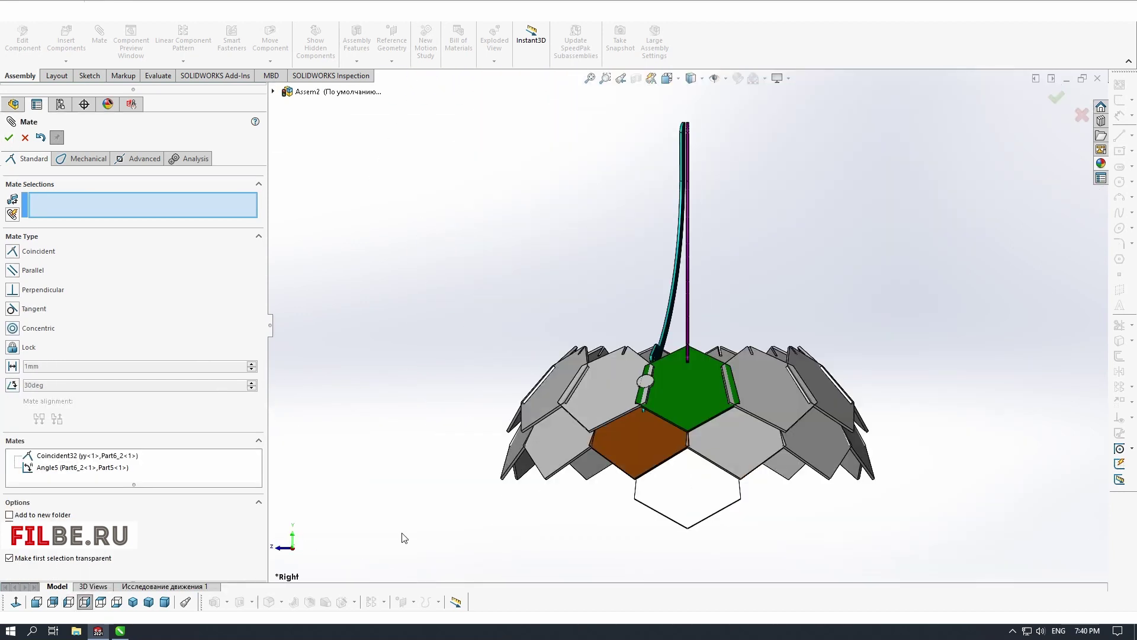
click(9, 139)
Mate the new Part8 leaf coincident with the xx rib
click(679, 411)
scroll(735, 299, down, 8)
click(735, 299)
click(100, 34)
click(473, 280)
key(Return)
Add an angle mate between the face of the Part8 leaf and the Part4^Assem2 part
middle_drag(562, 299, 685, 161)
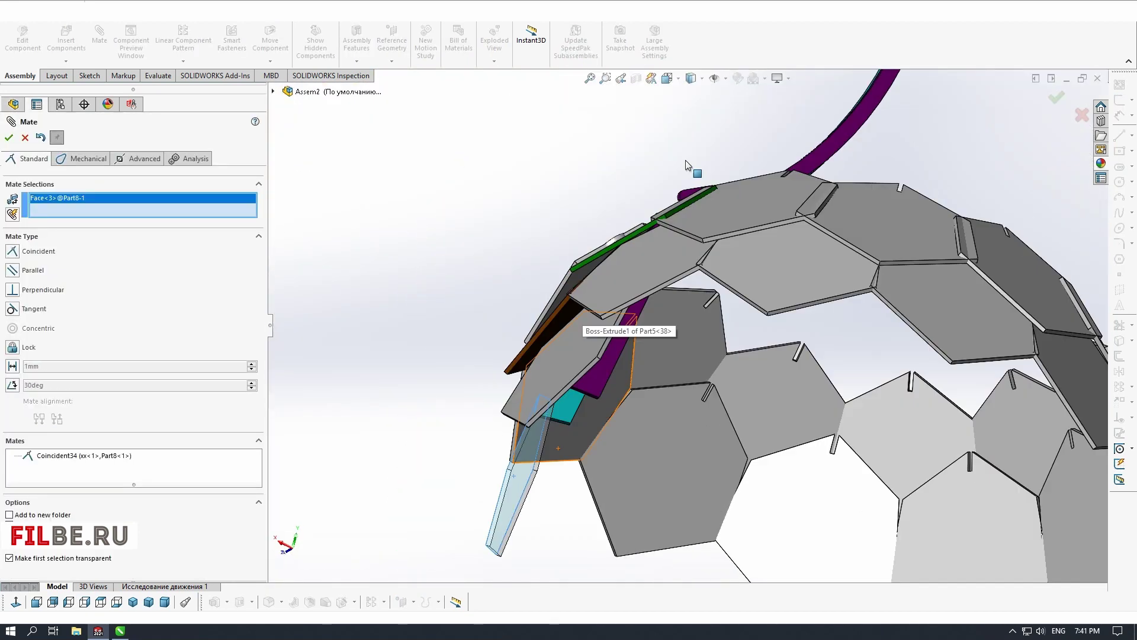
scroll(616, 243, down, 10)
middle_drag(617, 317, 457, 482)
click(382, 431)
scroll(456, 450, up, 10)
middle_drag(711, 385, 871, 436)
scroll(871, 435, up, 4)
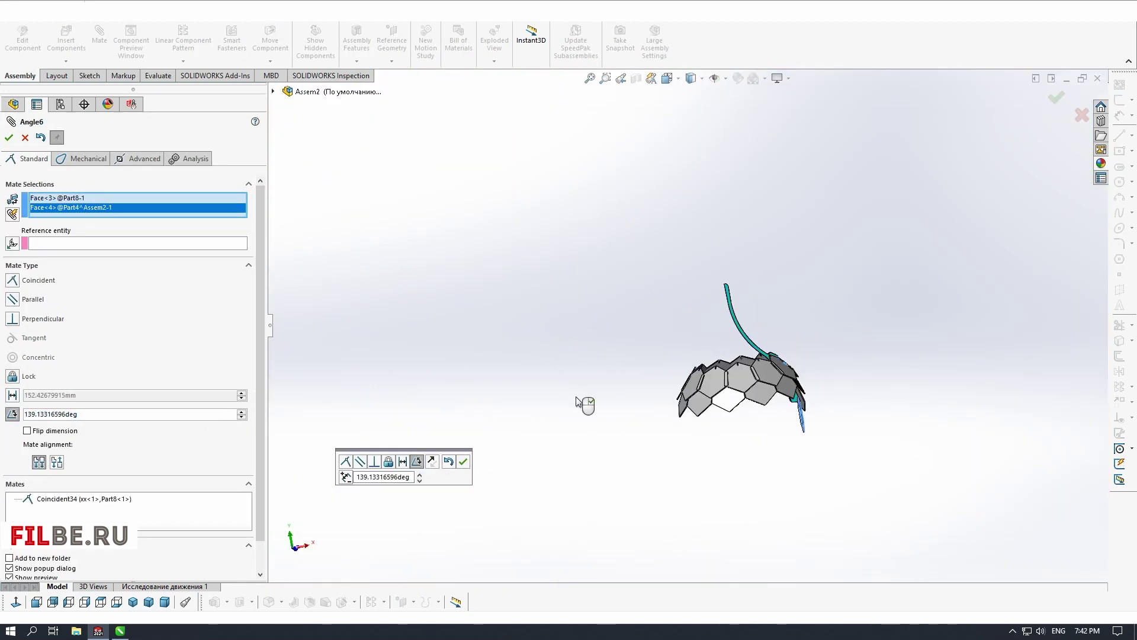
key(Return)
Show Sketch1 and pattern the Part6_2 leaf circularly about its axis line to form the third row
click(47, 343)
click(84, 323)
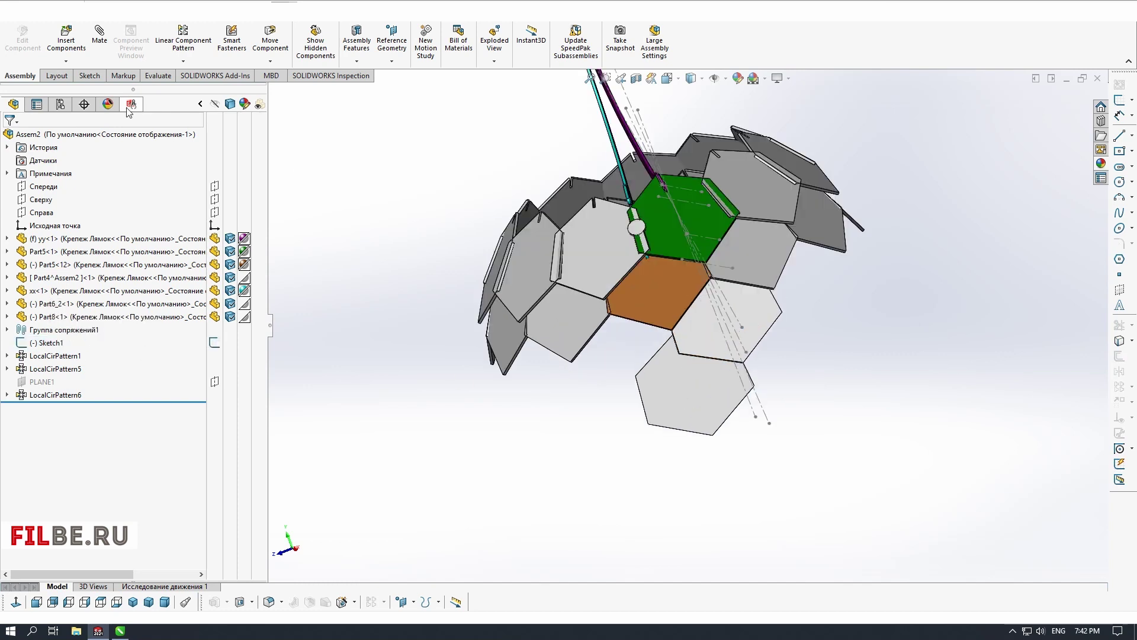
click(183, 61)
click(202, 86)
click(713, 325)
click(208, 173)
click(677, 258)
click(251, 207)
middle_drag(519, 427, 537, 429)
key(Return)
scroll(691, 423, down, 3)
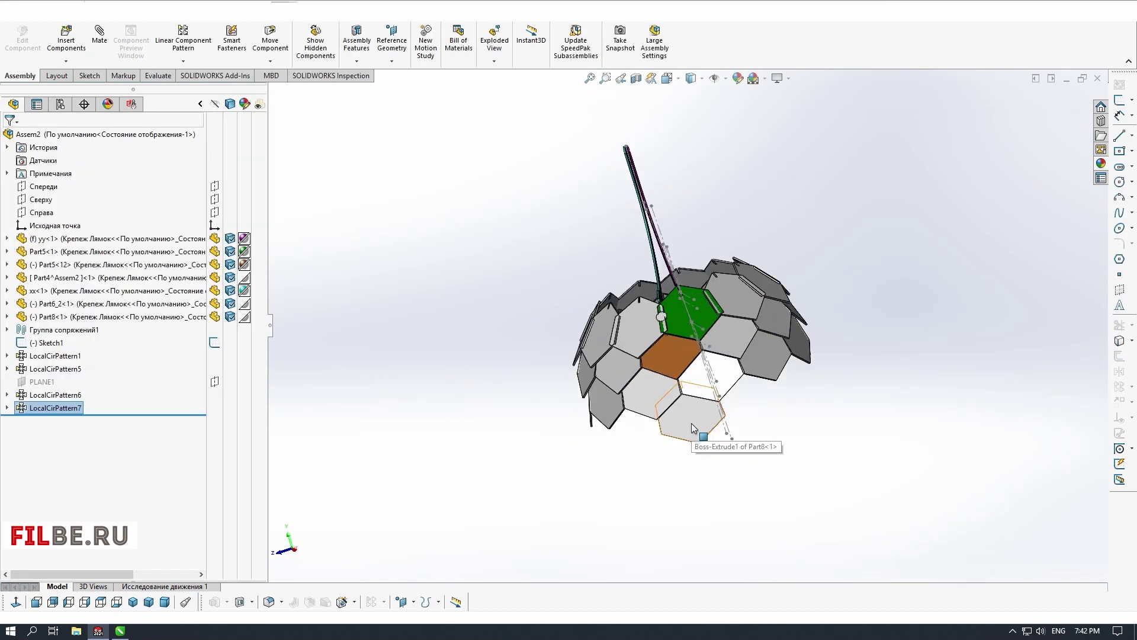
Color the Part6_2 leaf purple and the Part8 leaf olive
click(282, 313)
click(153, 406)
key(Return)
click(244, 318)
click(282, 326)
click(118, 407)
key(Return)
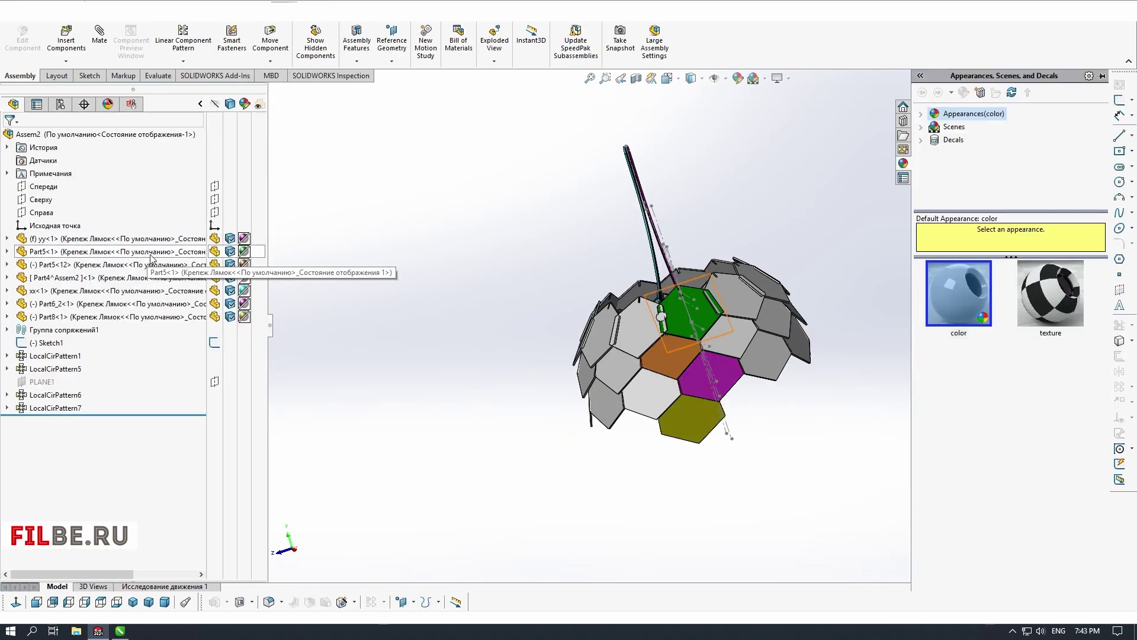
Pattern the olive Part8 leaf circularly about the Sketch1 axis line to form the fourth row
click(56, 323)
click(183, 61)
click(201, 86)
click(208, 173)
middle_drag(658, 320, 722, 332)
click(632, 260)
click(253, 207)
key(Return)
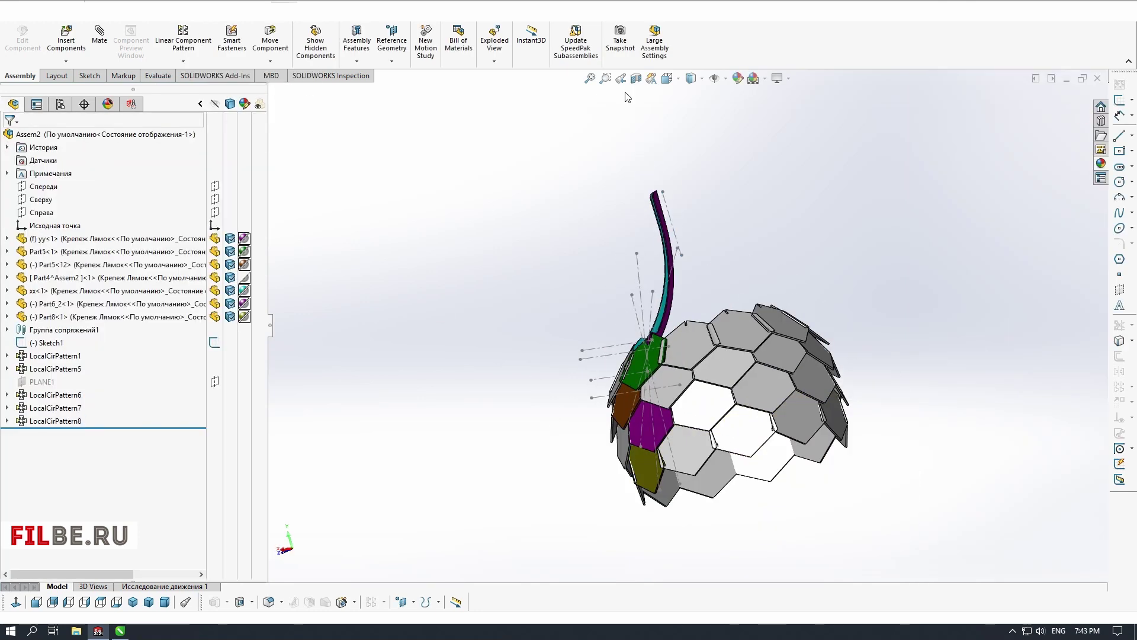
Examine how the third- and fourth-row leaves overlap around the shade, nudging the leaves slightly
drag(270, 330, 252, 331)
scroll(525, 347, up, 2)
middle_drag(525, 348, 652, 411)
click(85, 602)
scroll(742, 411, down, 3)
drag(742, 411, 742, 399)
drag(690, 468, 681, 401)
scroll(714, 367, up, 1)
click(711, 453)
middle_drag(710, 453, 827, 451)
middle_drag(635, 396, 592, 396)
drag(718, 369, 722, 371)
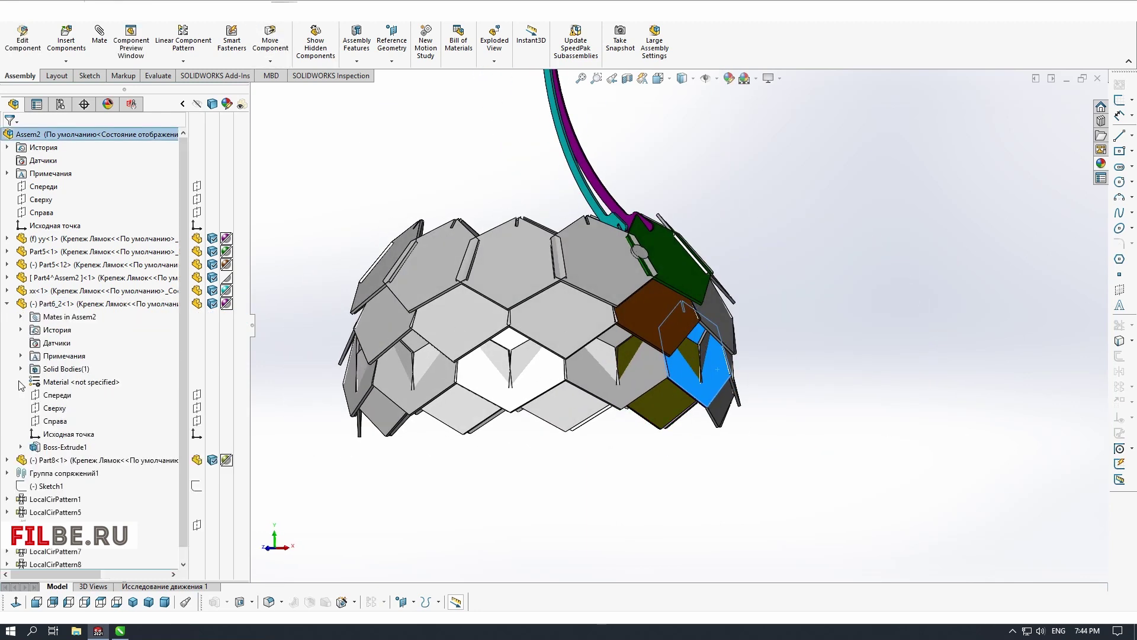
Set the angle mate between the Part6_2 leaf and the Part5 leaf to 24 degrees
click(21, 317)
click(62, 356)
click(73, 325)
middle_drag(565, 462, 619, 469)
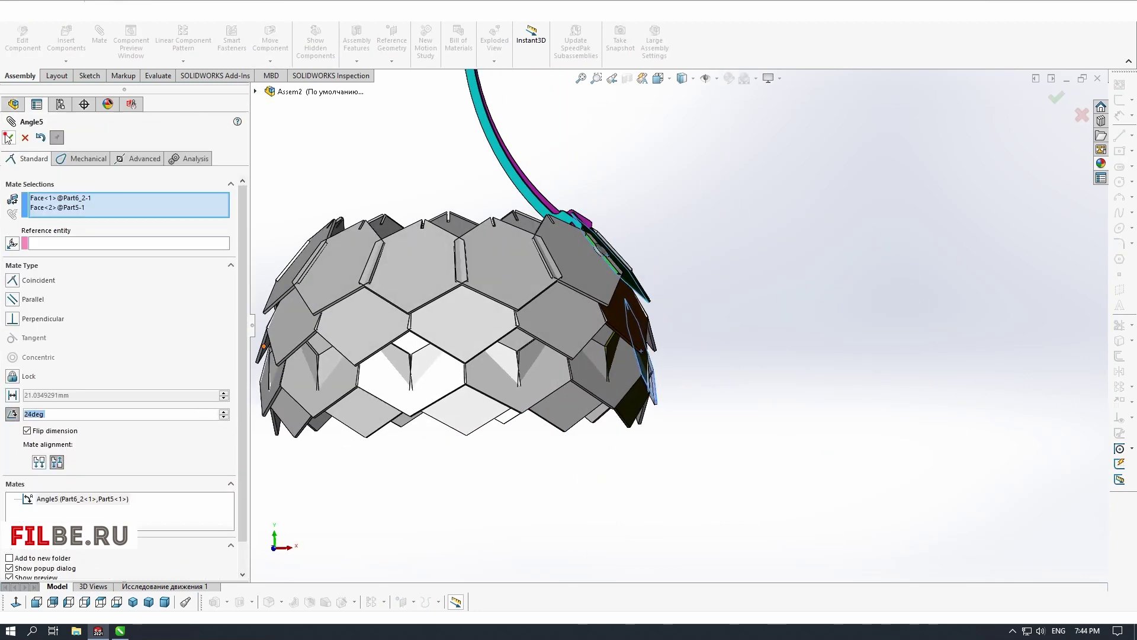
click(8, 137)
scroll(686, 272, down, 5)
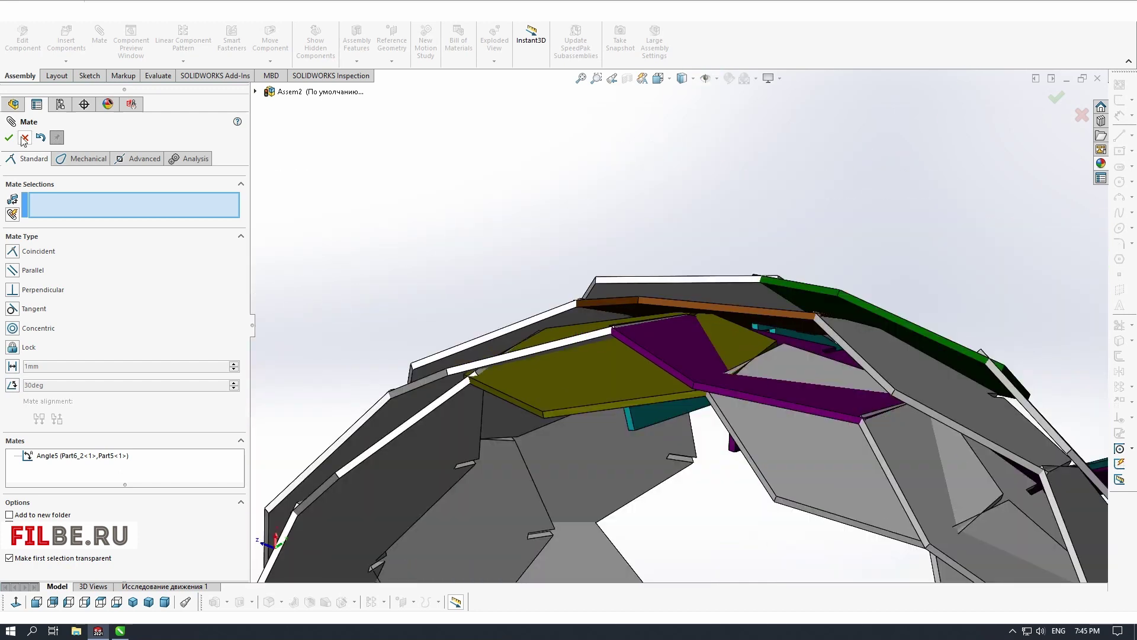
click(24, 140)
Examine the gaps and overlaps between the third- and fourth-row leaves from inside and outside the shade
scroll(406, 279, up, 3)
click(7, 264)
click(63, 317)
click(79, 302)
scroll(509, 248, up, 3)
middle_drag(510, 237, 677, 366)
scroll(788, 280, down, 5)
scroll(693, 424, up, 4)
middle_drag(693, 424, 674, 443)
scroll(774, 449, up, 3)
click(774, 449)
scroll(574, 368, down, 7)
scroll(675, 444, up, 12)
scroll(699, 382, down, 4)
Set the angle mate between the Part8 leaf and the Part4^Assem2 component to 152 degrees
click(65, 317)
middle_drag(426, 439, 723, 447)
click(8, 317)
click(20, 330)
click(73, 356)
click(72, 323)
middle_drag(415, 438, 427, 439)
click(224, 418)
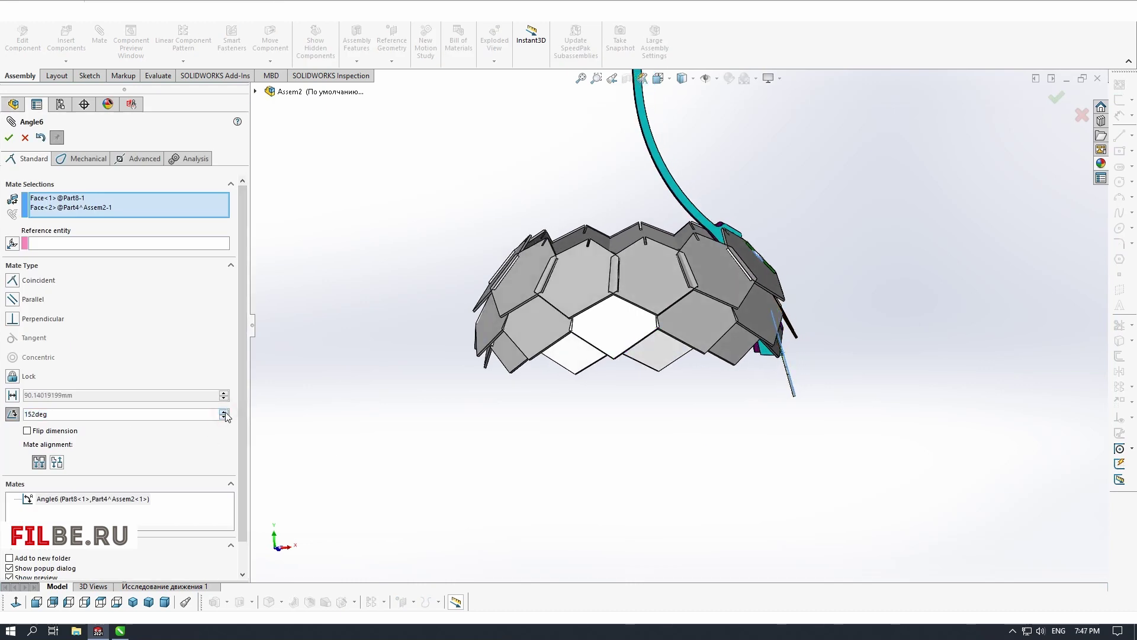
click(9, 138)
Examine the fourth-row leaves' tilt from the side and from below, and leave the Mate command
middle_drag(698, 414, 694, 373)
scroll(695, 373, down, 4)
scroll(694, 373, up, 5)
click(85, 601)
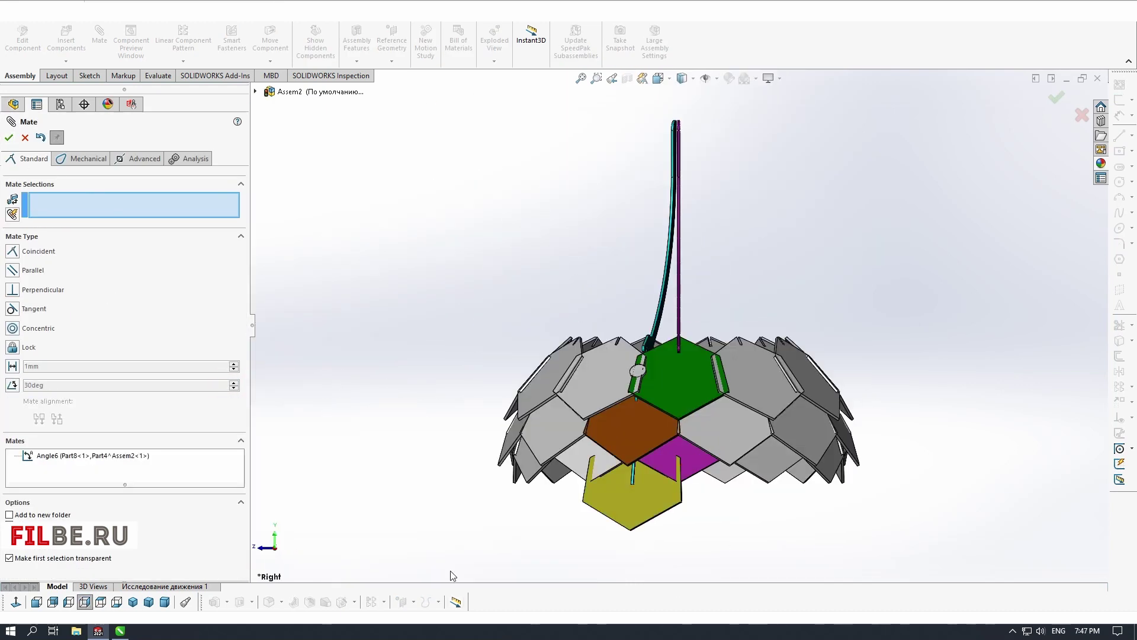
scroll(654, 500, down, 4)
middle_drag(666, 437, 583, 327)
scroll(815, 379, up, 5)
middle_drag(815, 379, 797, 248)
scroll(819, 415, up, 1)
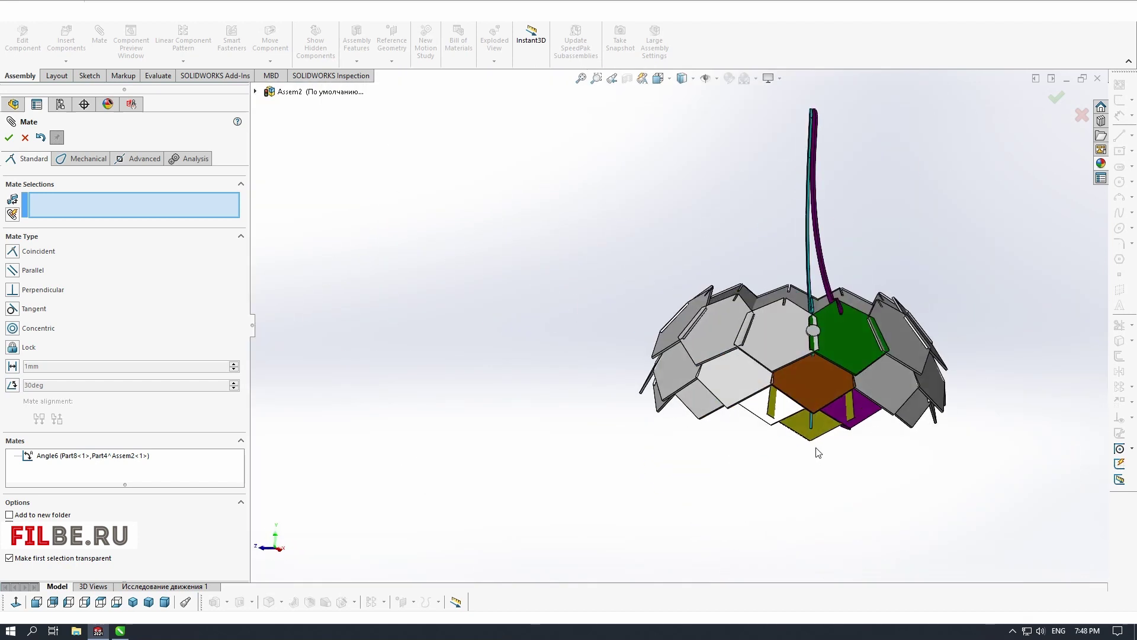
scroll(816, 448, up, 2)
middle_drag(749, 400, 794, 398)
key(Escape)
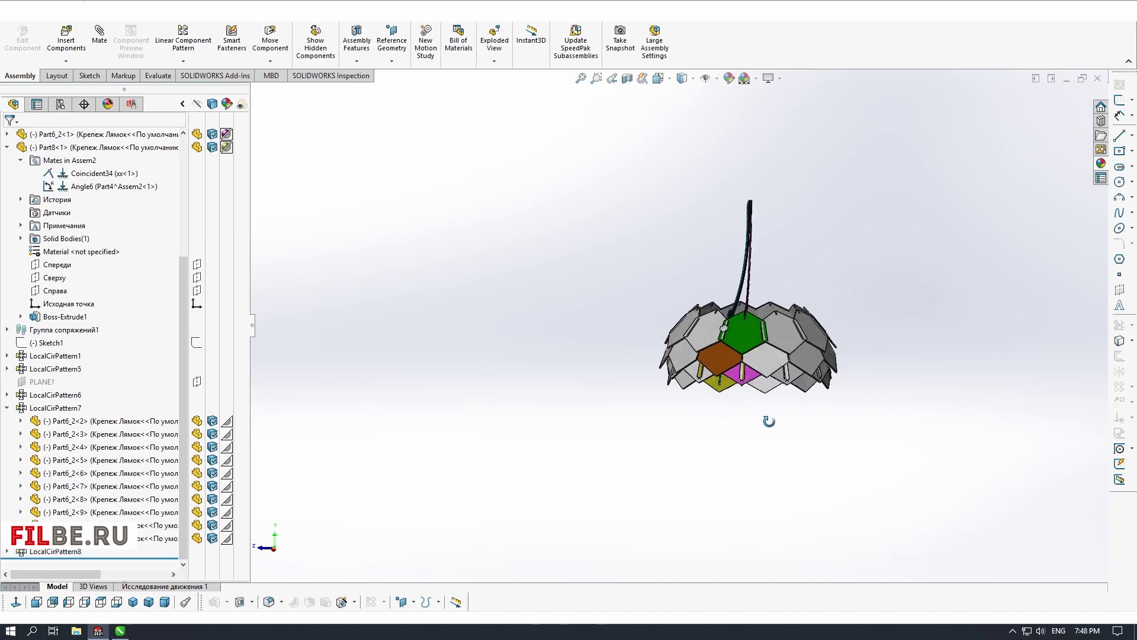
Show the patterned ribs of LocalCirPattern1 and check how they meet the leaf rows around the shade
click(7, 355)
click(54, 304)
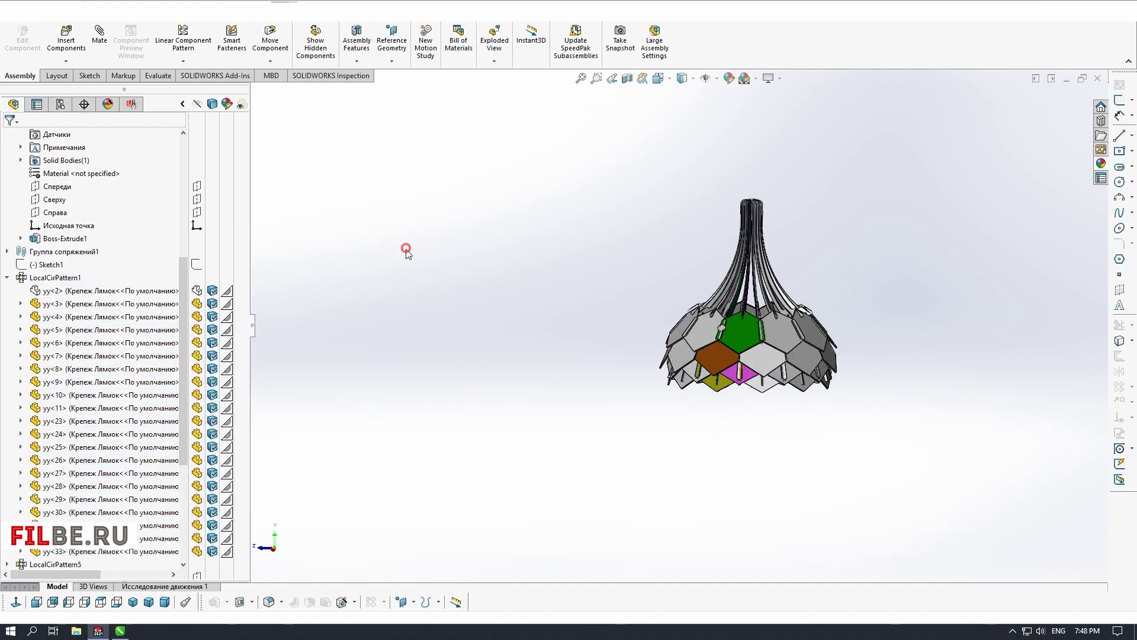
scroll(791, 385, down, 8)
middle_drag(740, 379, 704, 266)
scroll(568, 330, down, 5)
middle_drag(569, 331, 559, 320)
scroll(559, 321, up, 10)
middle_drag(658, 308, 817, 422)
scroll(691, 381, down, 4)
scroll(705, 480, up, 5)
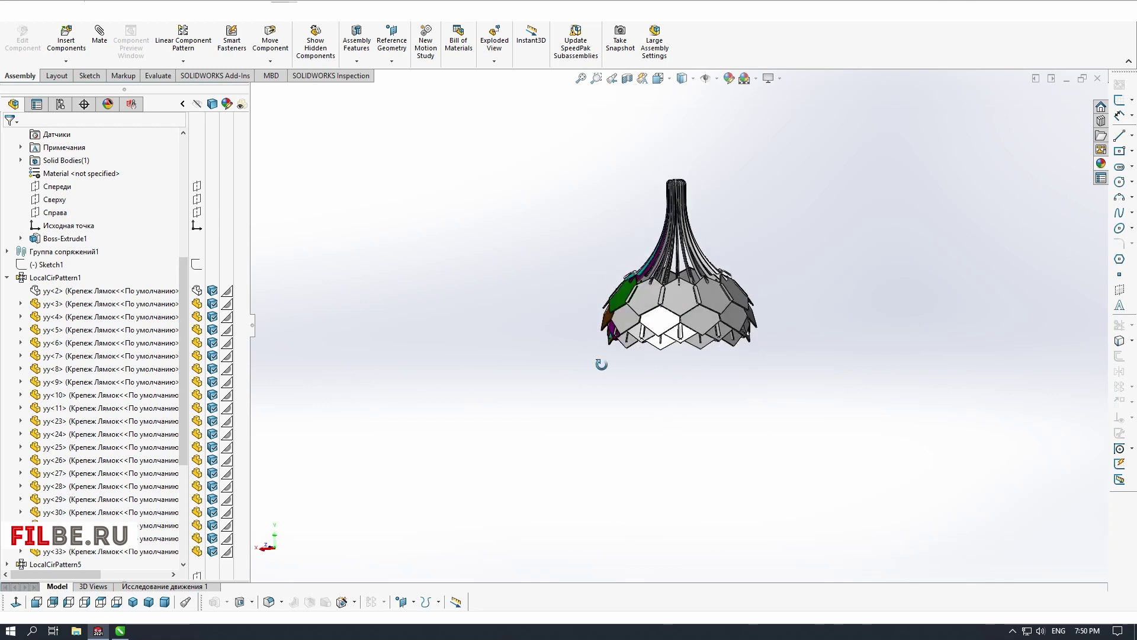
scroll(613, 288, down, 6)
scroll(679, 326, up, 5)
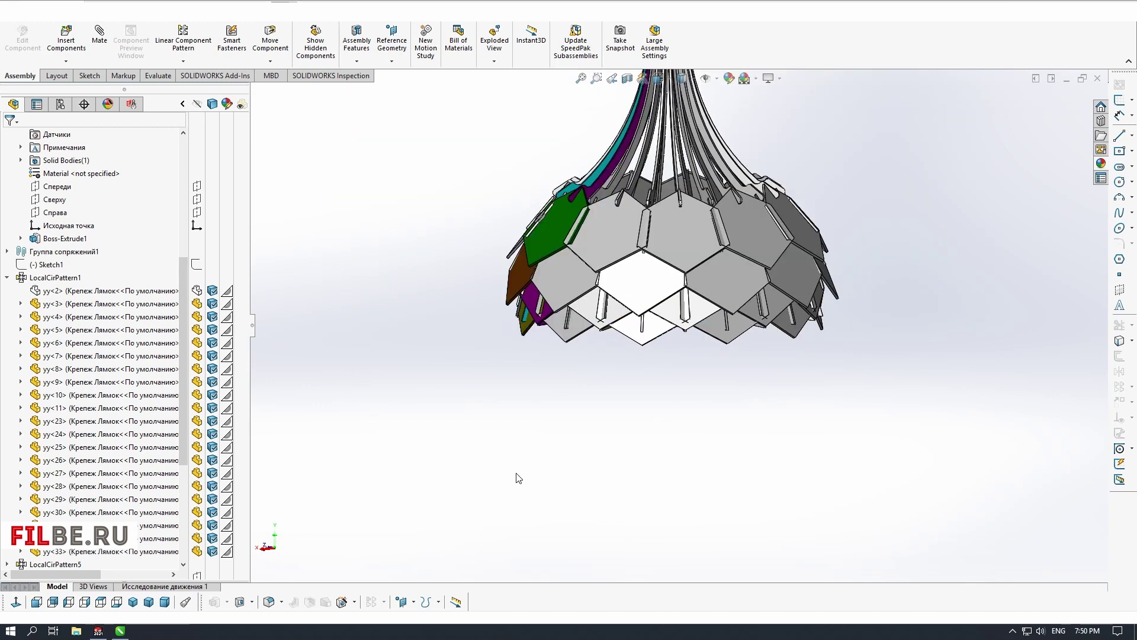
Examine the slots and joints of the green, brown and olive leaves face-on, from the side and at an angle
click(556, 228)
click(16, 602)
scroll(728, 474, down, 4)
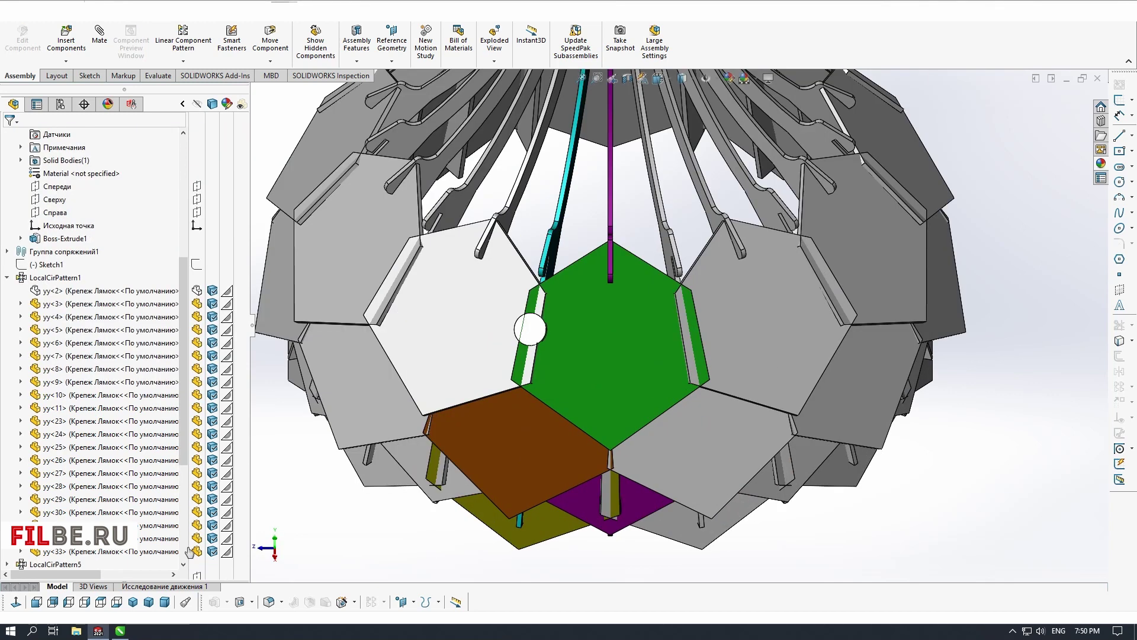
click(84, 601)
scroll(770, 474, up, 3)
scroll(652, 340, down, 3)
middle_drag(651, 340, 691, 456)
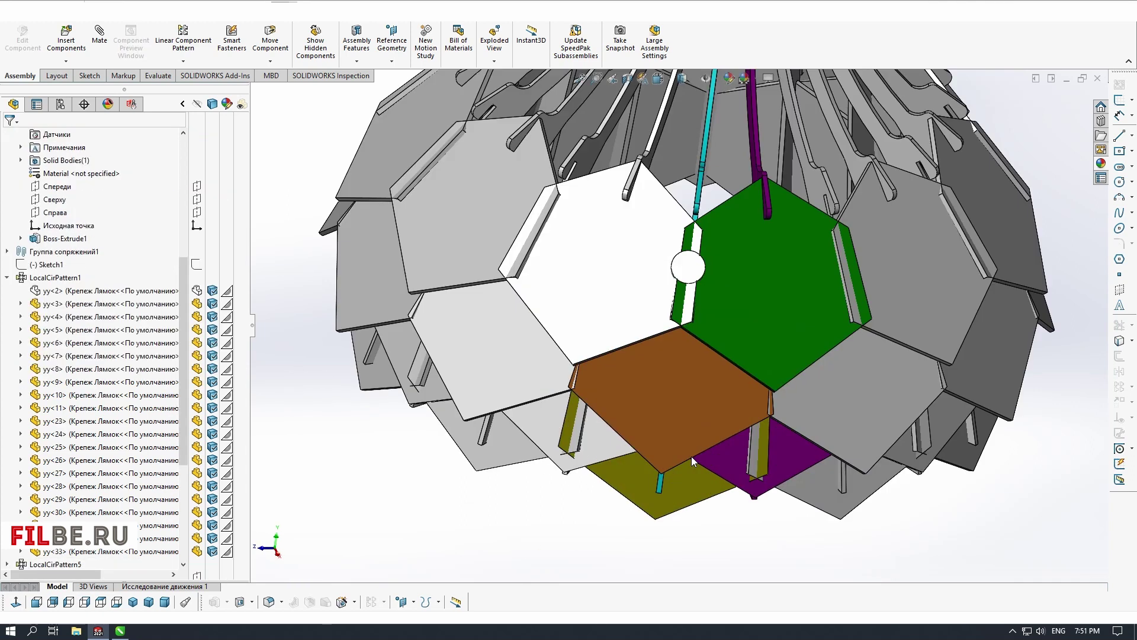
scroll(691, 456, up, 4)
click(676, 464)
click(69, 602)
click(374, 497)
middle_drag(474, 438, 670, 456)
scroll(670, 456, up, 2)
Edit the brown Part5 leaf's sketch and try to fillet its corners with a 10 mm radius
click(652, 346)
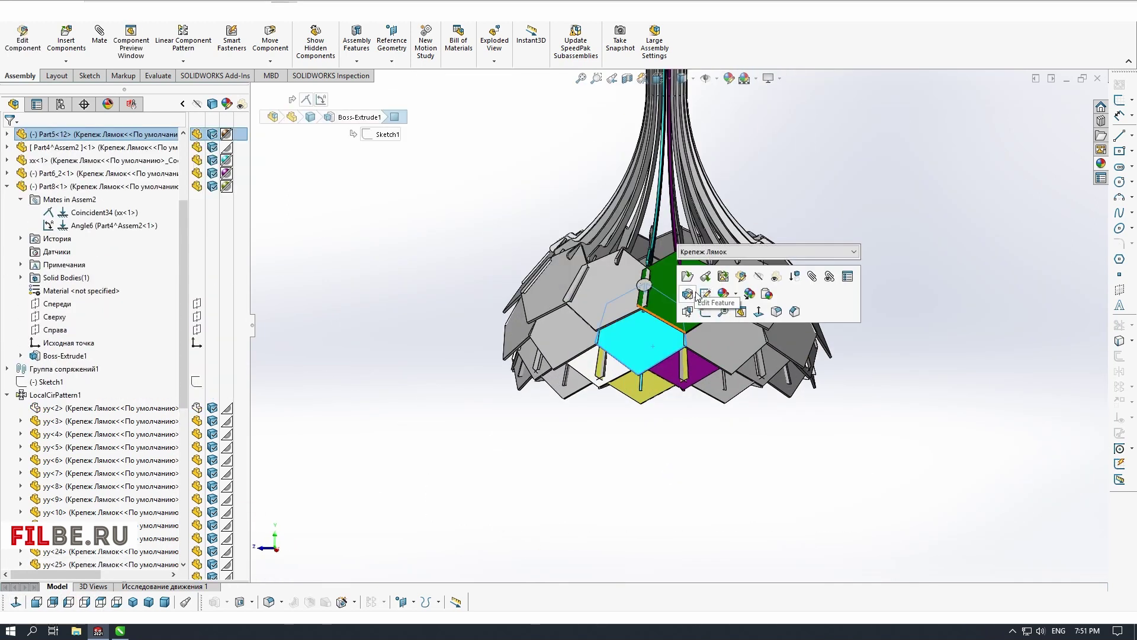
click(503, 477)
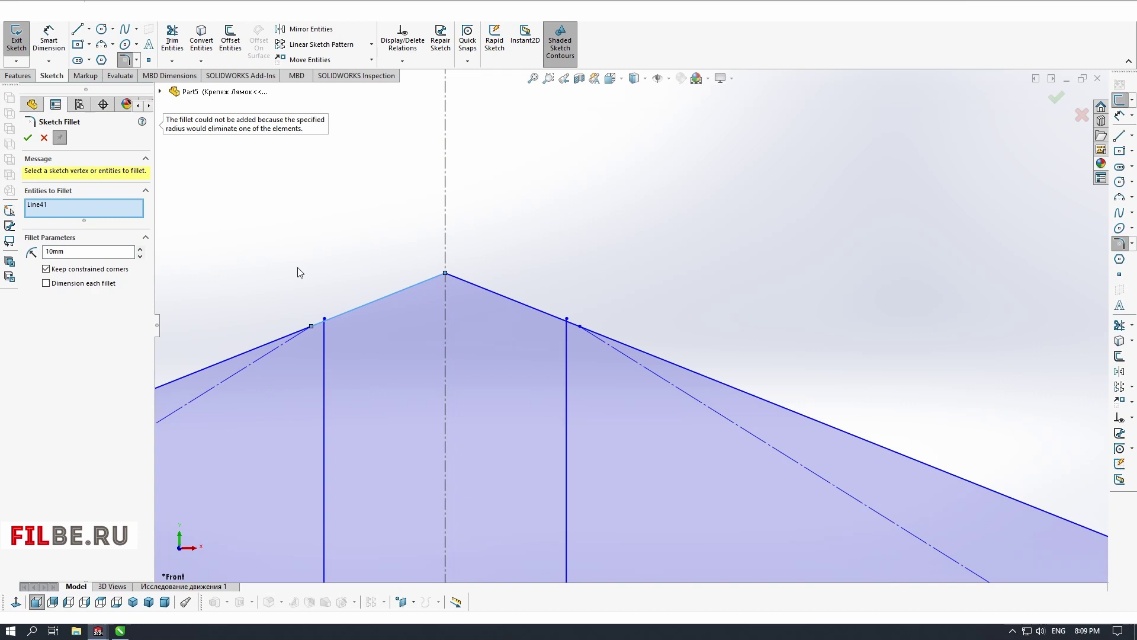
click(403, 290)
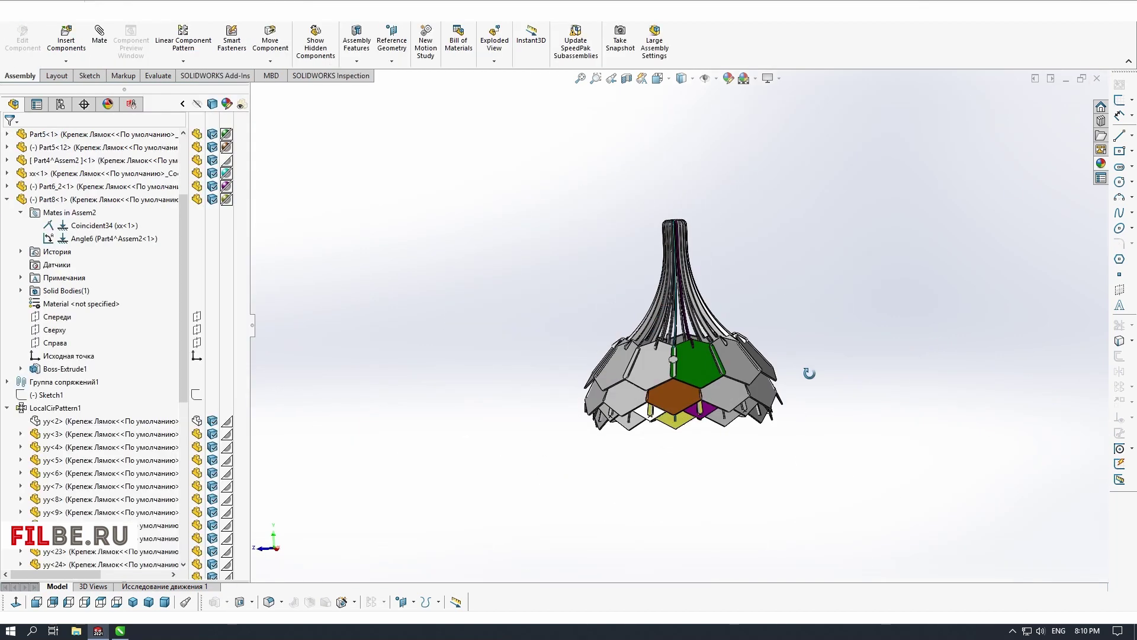
Inspect the updated leaves across all rows of the shade and collapse the expanded component entries
middle_drag(816, 371, 787, 355)
scroll(687, 382, down, 2)
scroll(711, 379, down, 1)
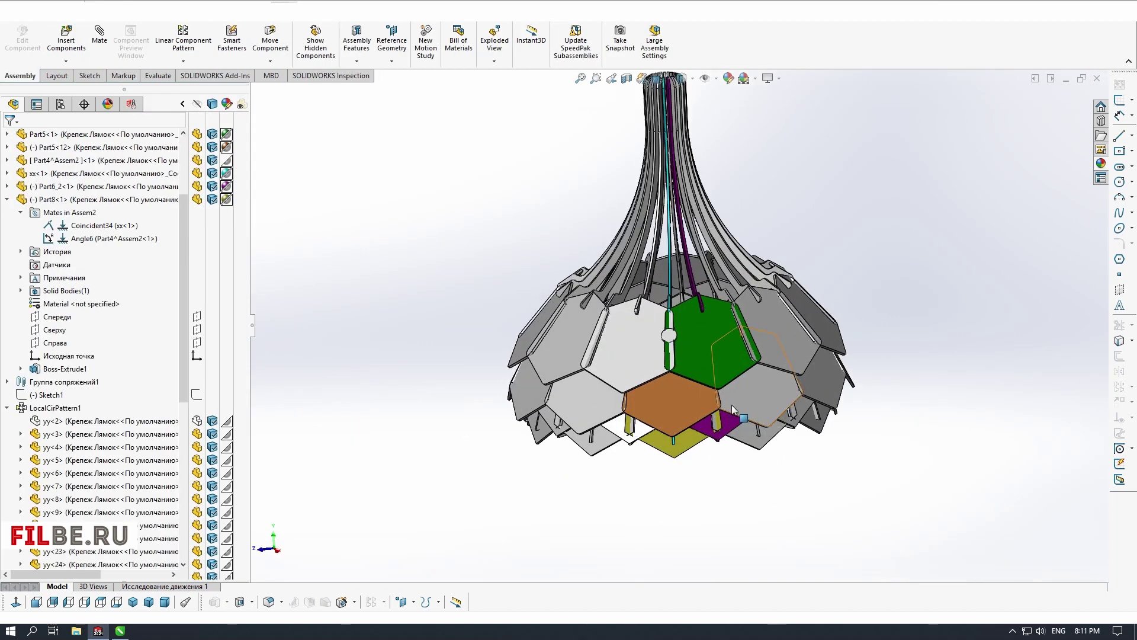
click(54, 369)
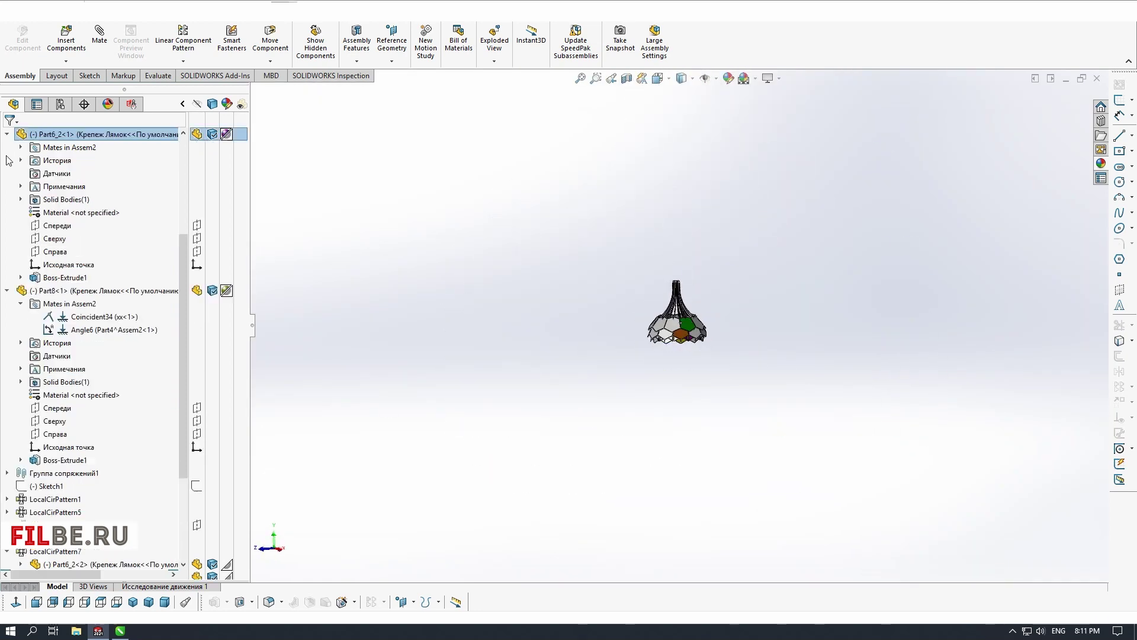
click(46, 422)
click(54, 384)
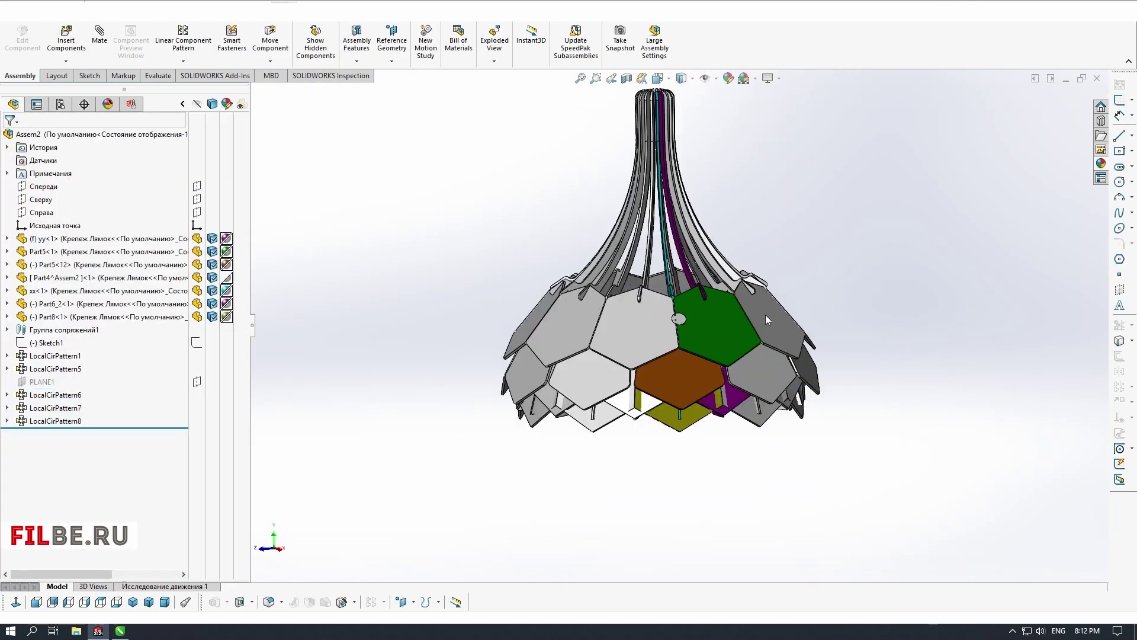
middle_drag(649, 430, 711, 332)
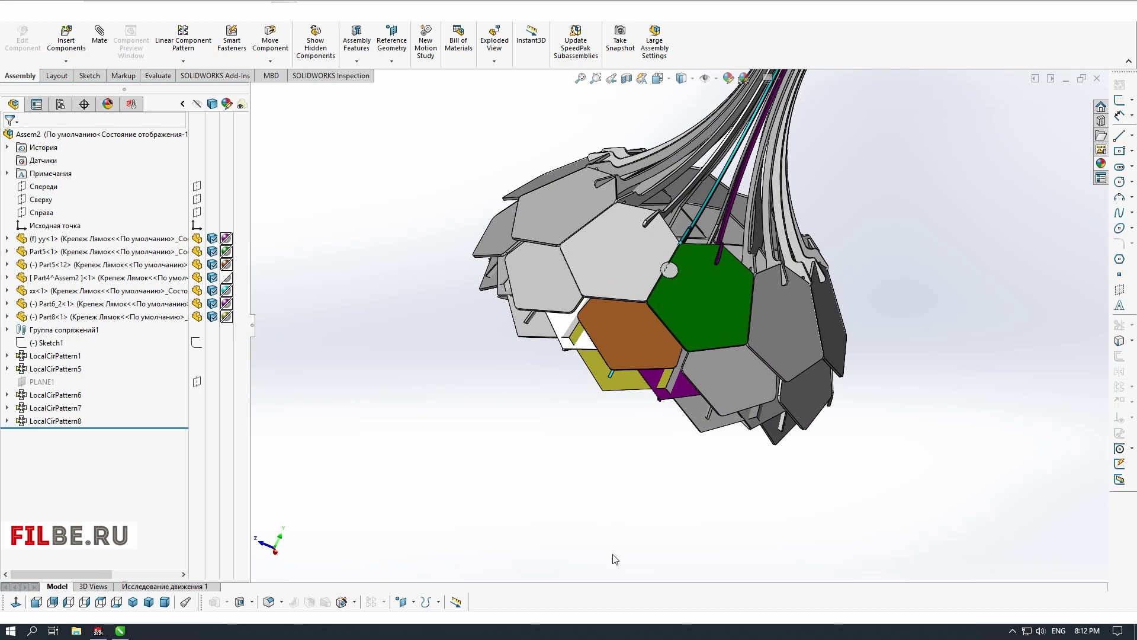
Hide the Part4^Assem2 component and check the leaf rows from inside and outside the shade
click(60, 253)
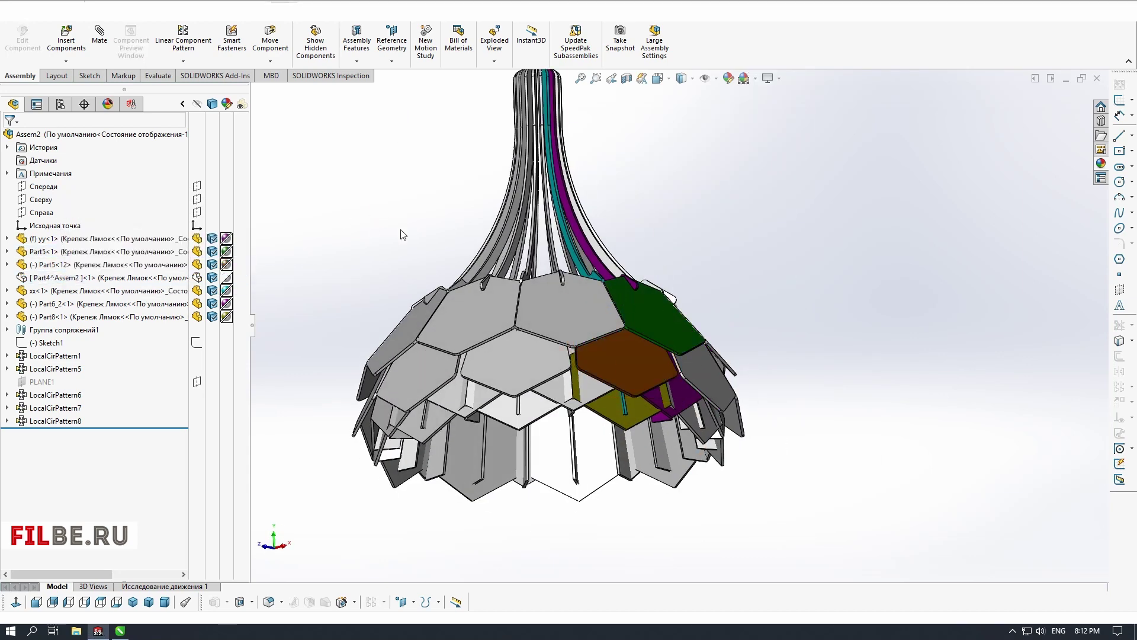
middle_drag(401, 235, 405, 330)
middle_drag(515, 526, 613, 406)
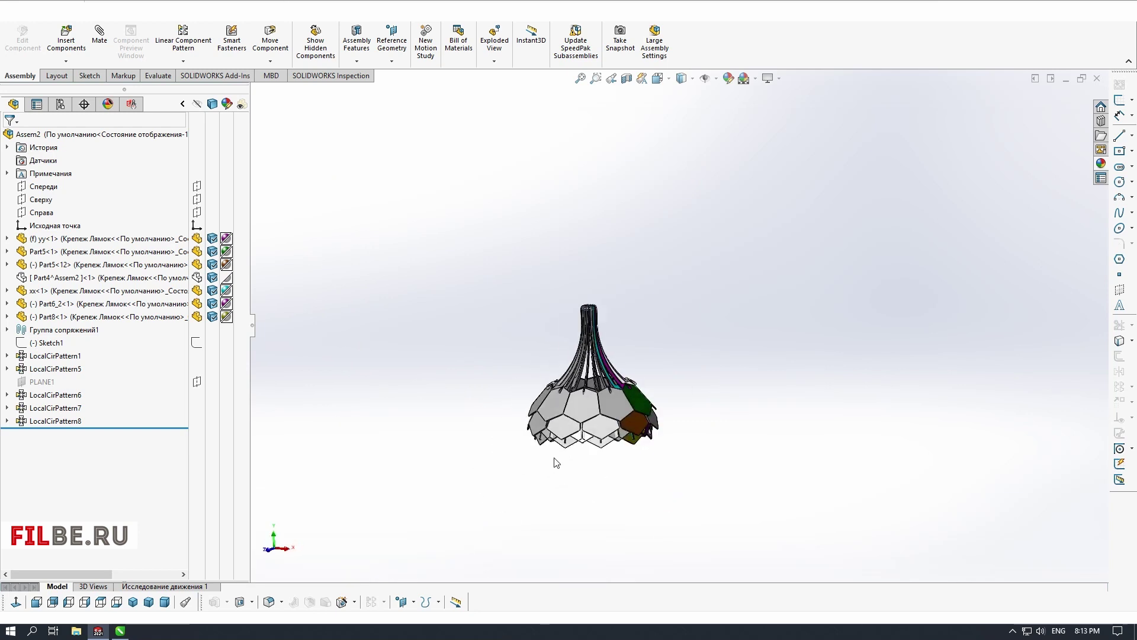
scroll(677, 392, down, 10)
scroll(698, 330, up, 6)
middle_drag(816, 436, 485, 408)
scroll(829, 361, down, 3)
middle_drag(640, 415, 458, 448)
Hide the circular patterns, the yy rib, Part5<1> and Part6_2, isolating the xx rib with the Part5<12> and Part8 leaves
click(8, 356)
click(50, 331)
click(54, 369)
click(55, 395)
middle_drag(734, 415, 592, 408)
click(65, 239)
ctrl+click(67, 250)
click(77, 215)
click(79, 305)
click(89, 268)
middle_drag(663, 415, 841, 409)
Open the xx rib's profile sketch for editing and delete the old hook and slot outline near the leaves
click(826, 238)
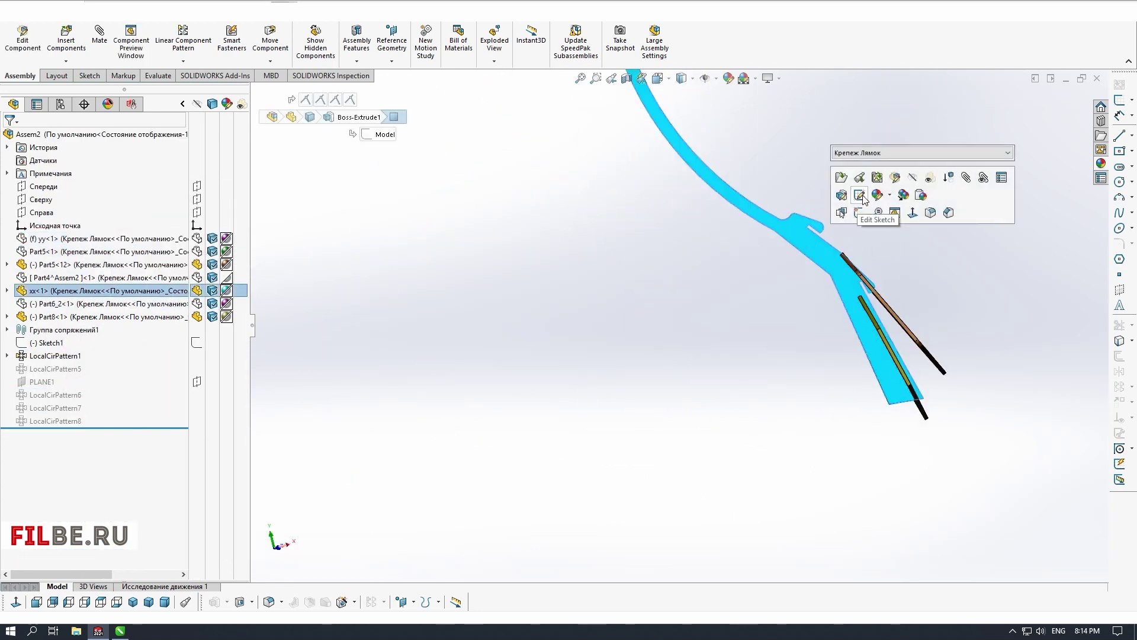
click(860, 197)
click(16, 602)
scroll(677, 301, down, 8)
drag(747, 502, 668, 451)
key(Delete)
mouse_move(836, 322)
mouse_down()
mouse_move(616, 147)
mouse_move(702, 251)
mouse_up()
key(Delete)
scroll(577, 122, down, 2)
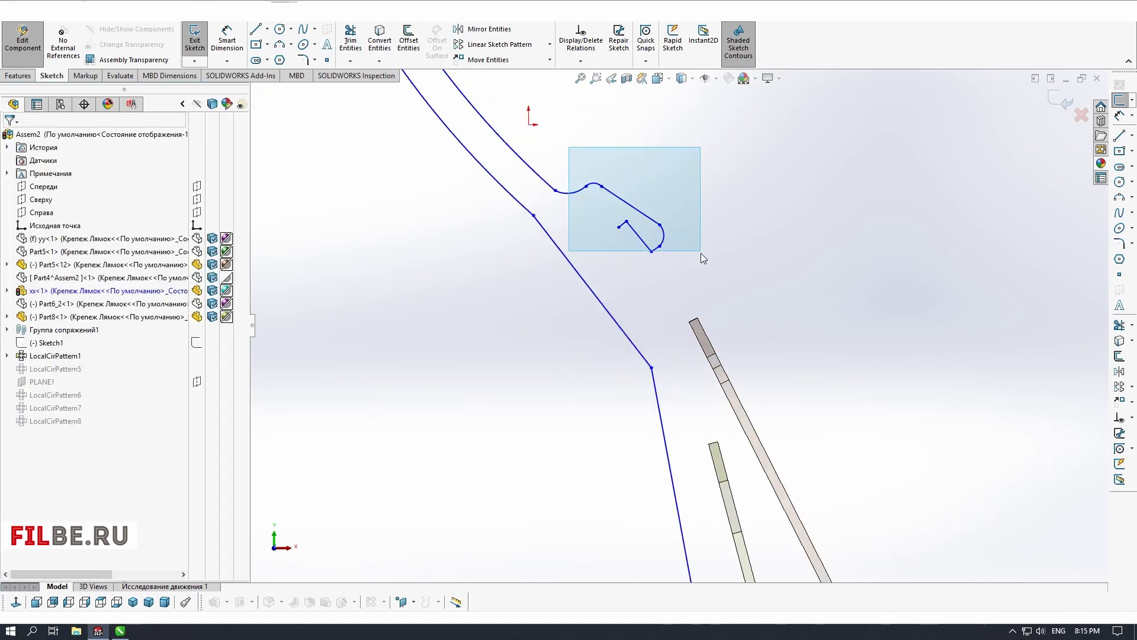
key(Delete)
Sketch the rib's new outer edge to the brown leaf's upper end and outline a hook and slot around the leaf
scroll(676, 347, up, 5)
click(1120, 136)
scroll(693, 281, down, 3)
scroll(577, 288, up, 4)
click(520, 187)
click(616, 280)
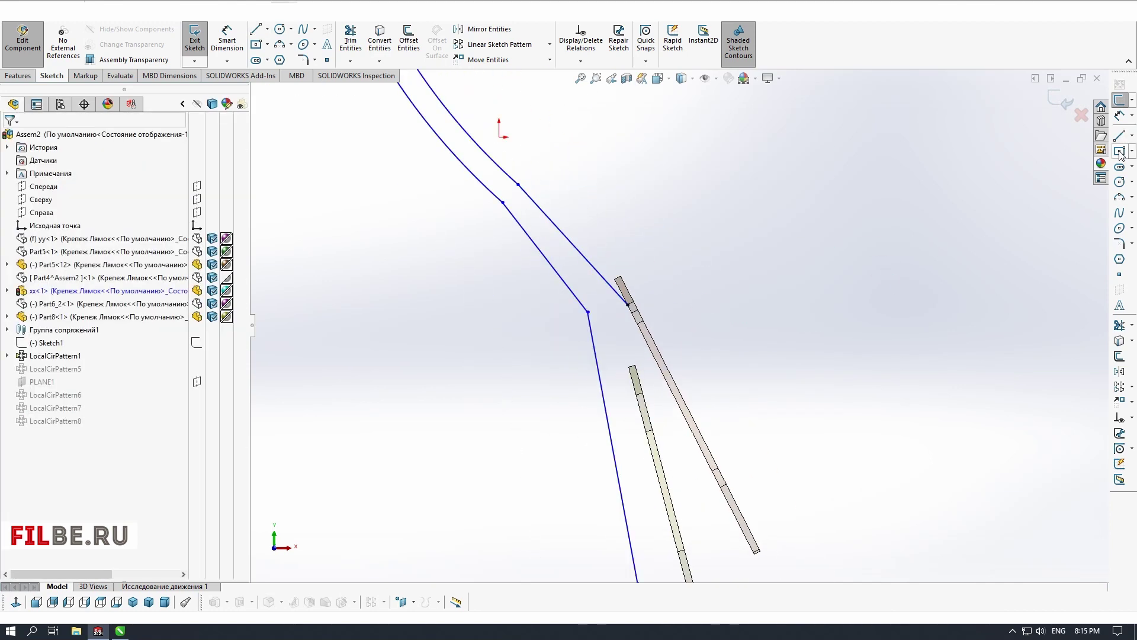
scroll(592, 284, down, 3)
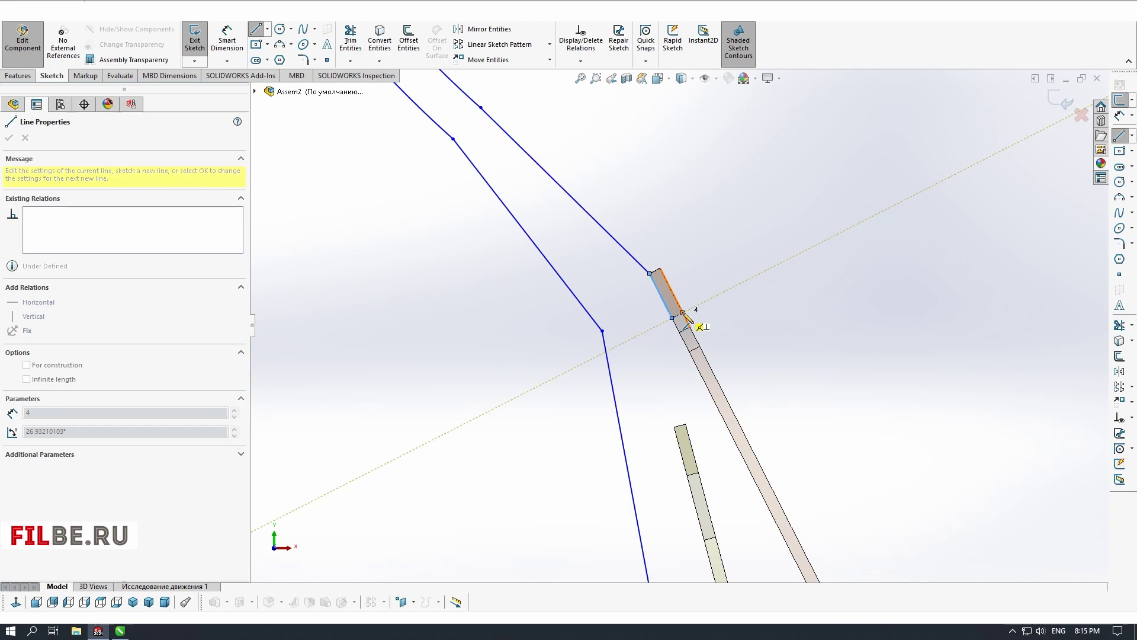
click(650, 273)
scroll(679, 322, up, 3)
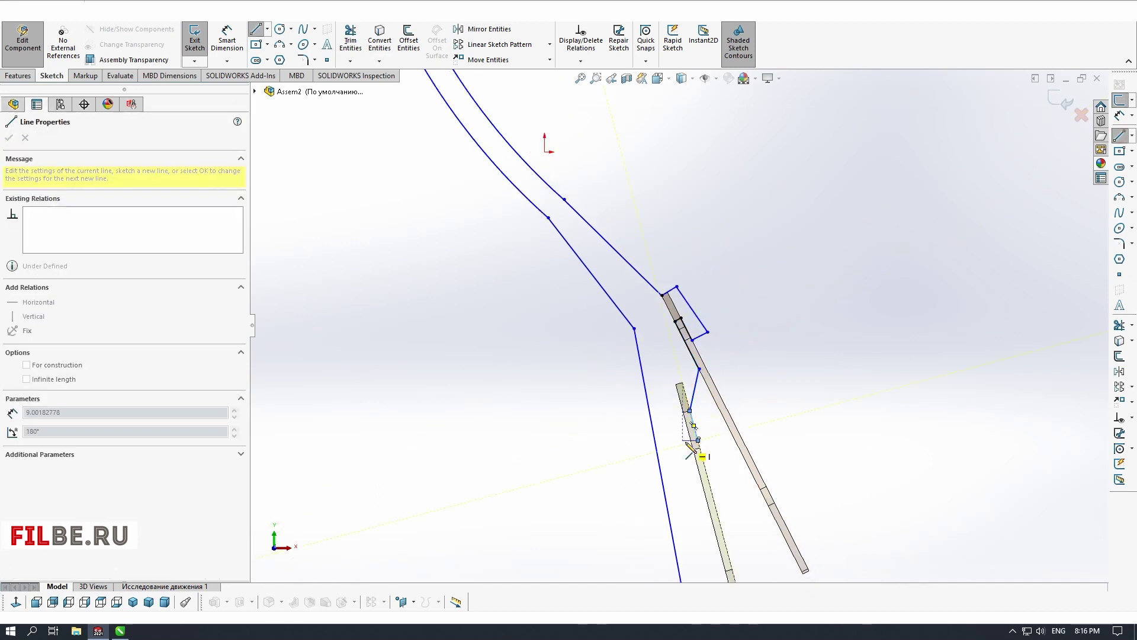
Undo the last line segments and outline the rib's slot around the olive leaf, closing the profile at the lower tip
key(ctrl+z)
key(ctrl+z)
click(683, 413)
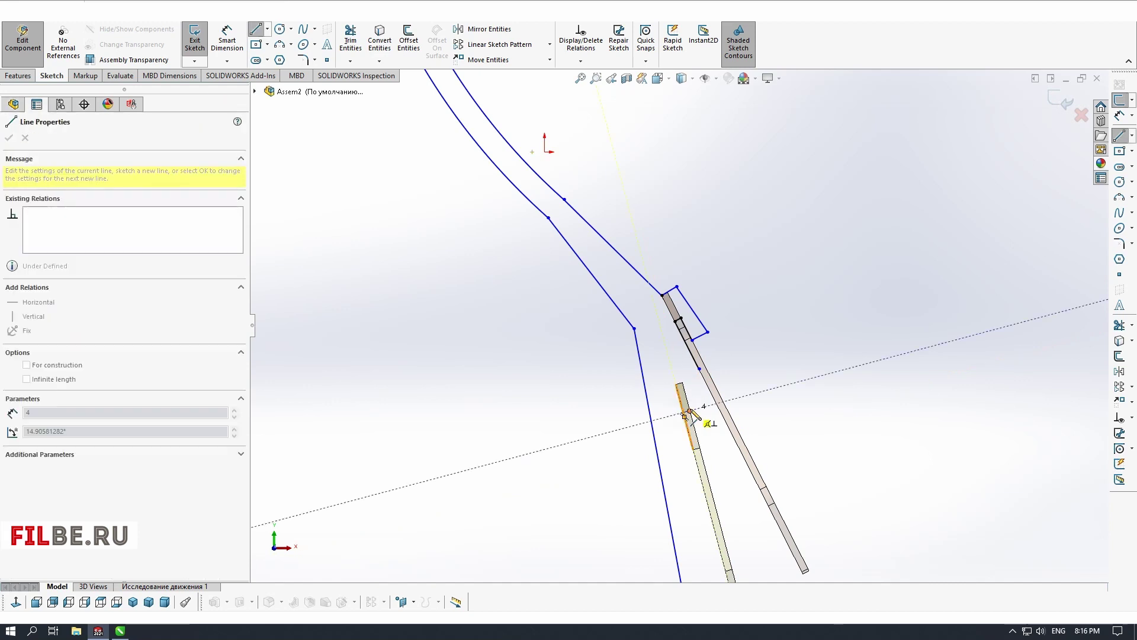
click(700, 369)
scroll(699, 369, up, 1)
click(669, 332)
click(689, 428)
click(667, 492)
Finish editing the xx rib and save Assem2.SLDASM together with xx.SLDPRT
click(1065, 101)
click(1064, 102)
key(ctrl+s)
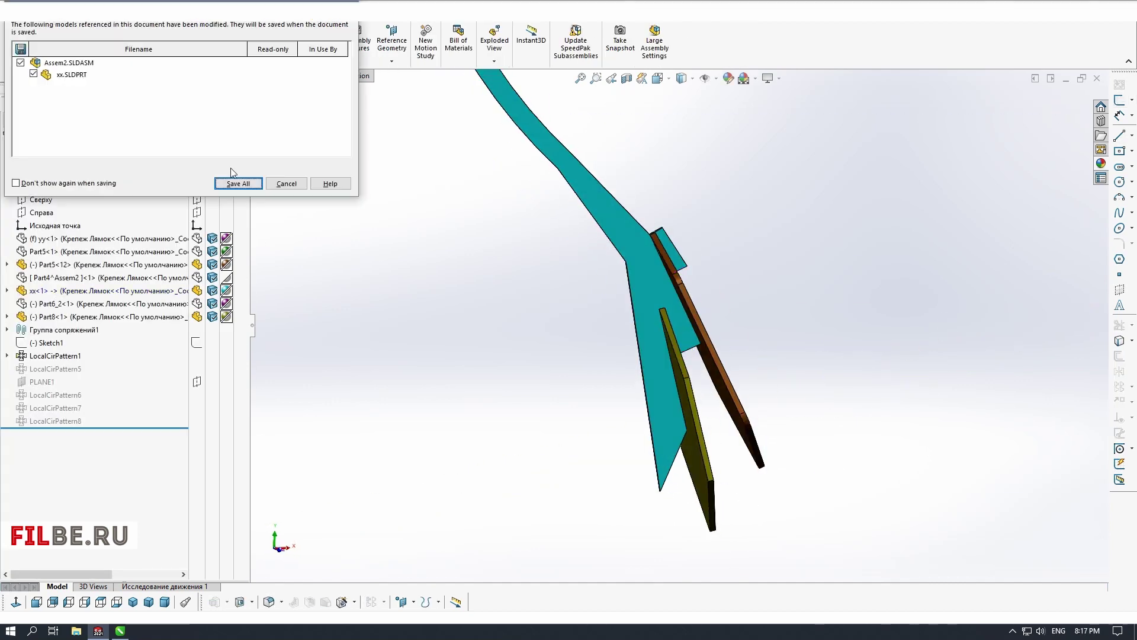
click(238, 184)
Reopen the xx rib's sketch, connect its outer edge to the hook's outer corner with a line, and start trimming the surplus segments
click(658, 266)
click(697, 221)
click(627, 277)
click(256, 29)
click(656, 212)
click(558, 155)
click(351, 42)
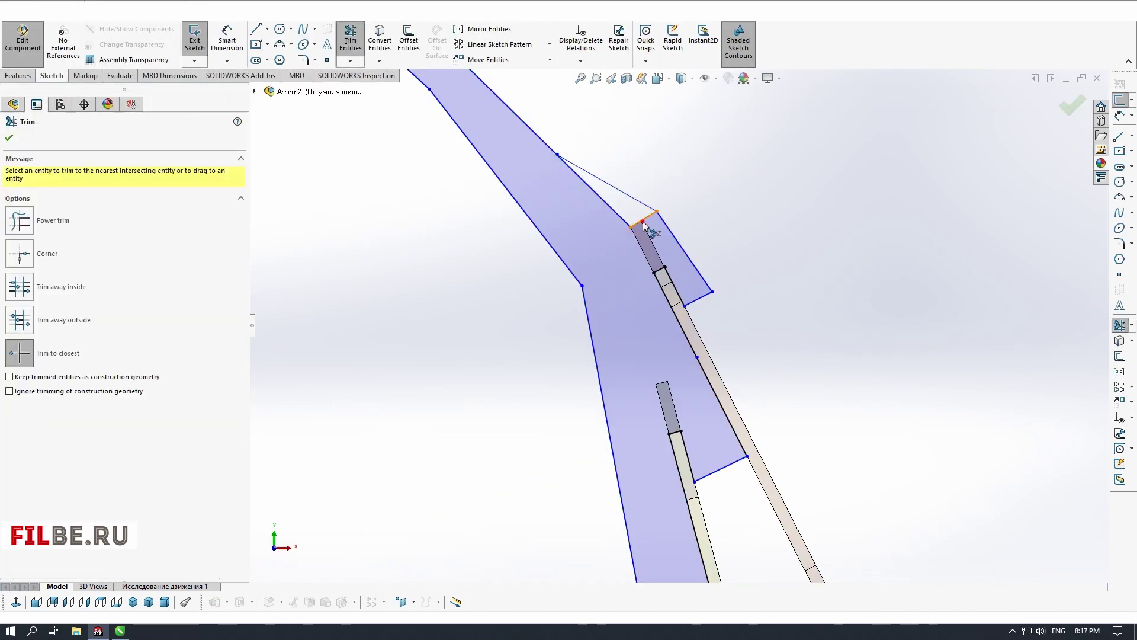
Finish the arm sketch and delete the Part5<12> plate instance from the assembly
click(1072, 106)
middle_drag(373, 384, 382, 385)
scroll(644, 335, up, 8)
click(588, 266)
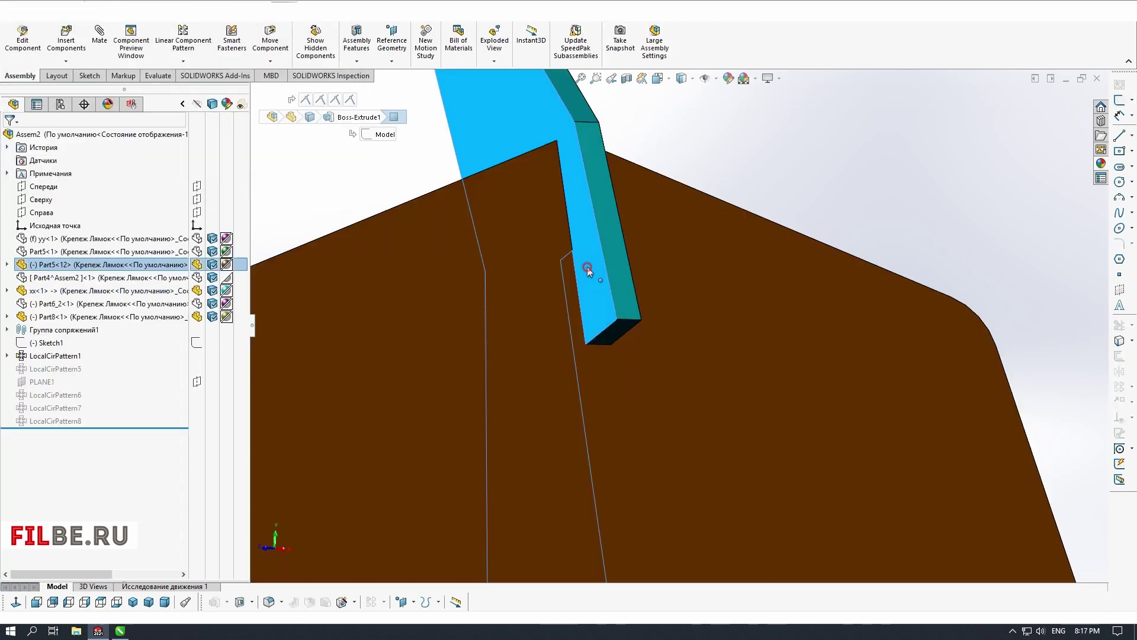
scroll(644, 334, down, 8)
click(684, 396)
key(Delete)
Remove the external Coincident relations from the points beside the upper slot in the Model sketch of arm xx
click(565, 308)
click(674, 310)
click(62, 172)
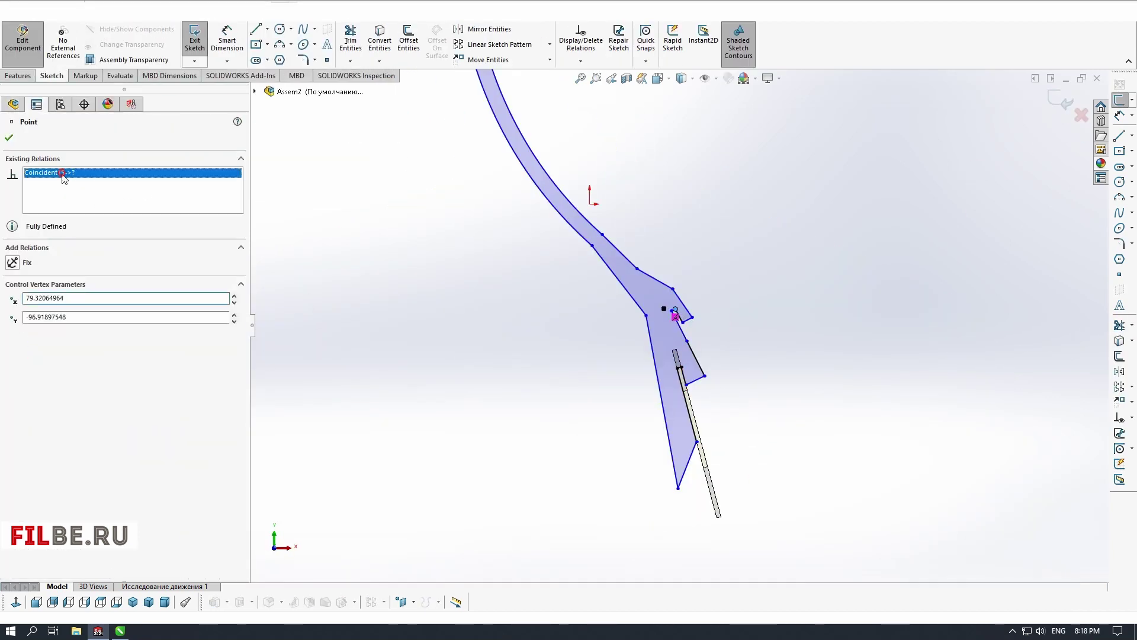
click(1072, 106)
click(95, 434)
click(687, 340)
click(1066, 103)
Clear the external relations of the two lower points in the arm's Model sketch and save all modified files
click(77, 434)
click(686, 385)
click(1067, 104)
click(77, 434)
click(697, 441)
click(1066, 103)
key(ctrl+s)
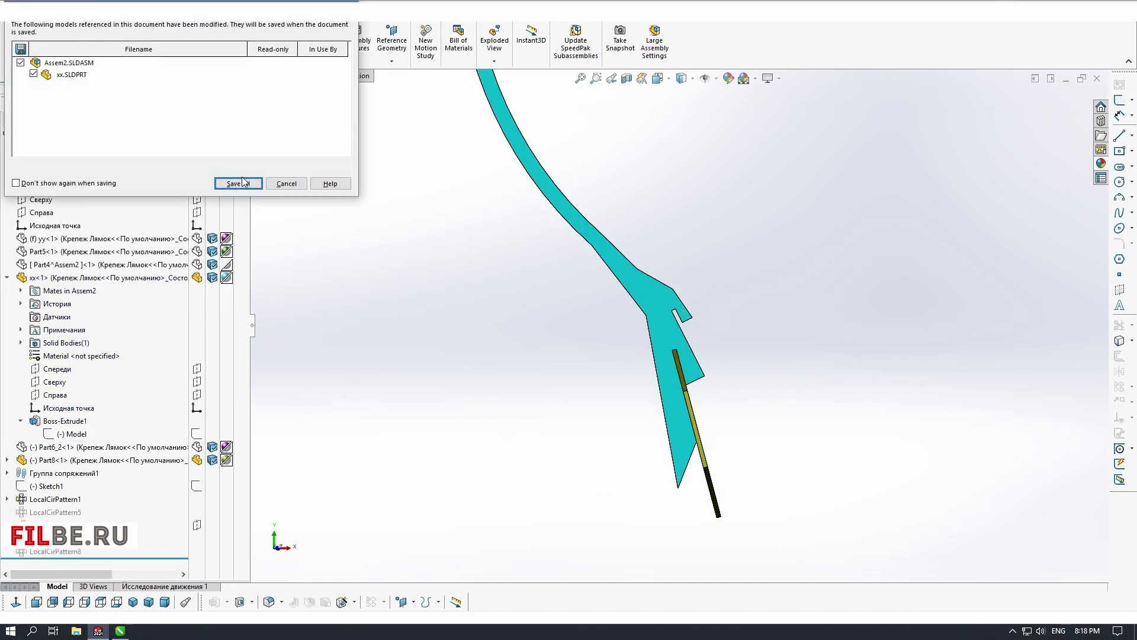
click(244, 183)
Mate the Part7 hexagonal plate to the arm
click(818, 323)
click(100, 35)
click(739, 367)
middle_drag(739, 368, 500, 401)
click(658, 286)
middle_drag(657, 286, 408, 289)
click(9, 138)
Move Part5 below xx in the component order and show the hidden Part5 and Part6_2 components
scroll(653, 387, up, 2)
drag(40, 256, 42, 278)
ctrl+click(43, 293)
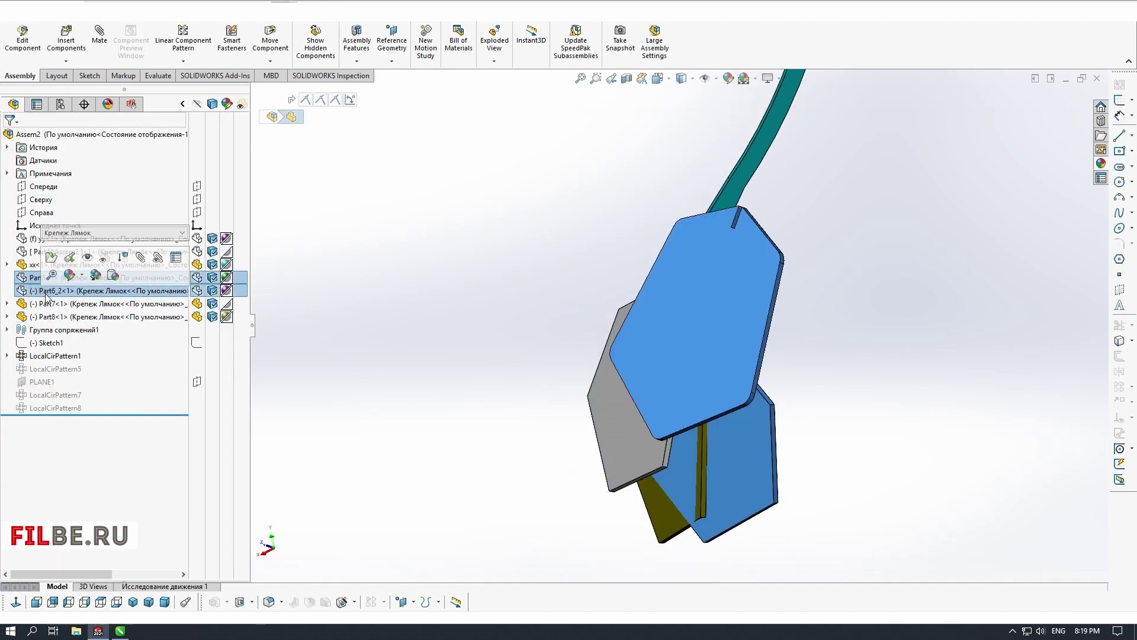
middle_drag(474, 296, 409, 320)
Toggle the suppression of LocalCirPattern5, LocalCirPattern7 and LocalCirPattern8 to preview the patterned plates
click(47, 369)
click(95, 334)
click(47, 395)
click(95, 359)
middle_drag(521, 320, 465, 449)
click(55, 408)
click(95, 372)
ctrl+click(55, 395)
click(71, 374)
Review the existing mates of the Part8 plate
middle_drag(533, 332, 529, 217)
scroll(651, 267, down, 5)
click(731, 274)
click(7, 316)
click(20, 330)
Add a Coincident mate between the xx arm and the Part8 plate
click(627, 340)
click(100, 35)
middle_drag(533, 266, 628, 332)
click(640, 344)
click(776, 365)
scroll(487, 403, up, 4)
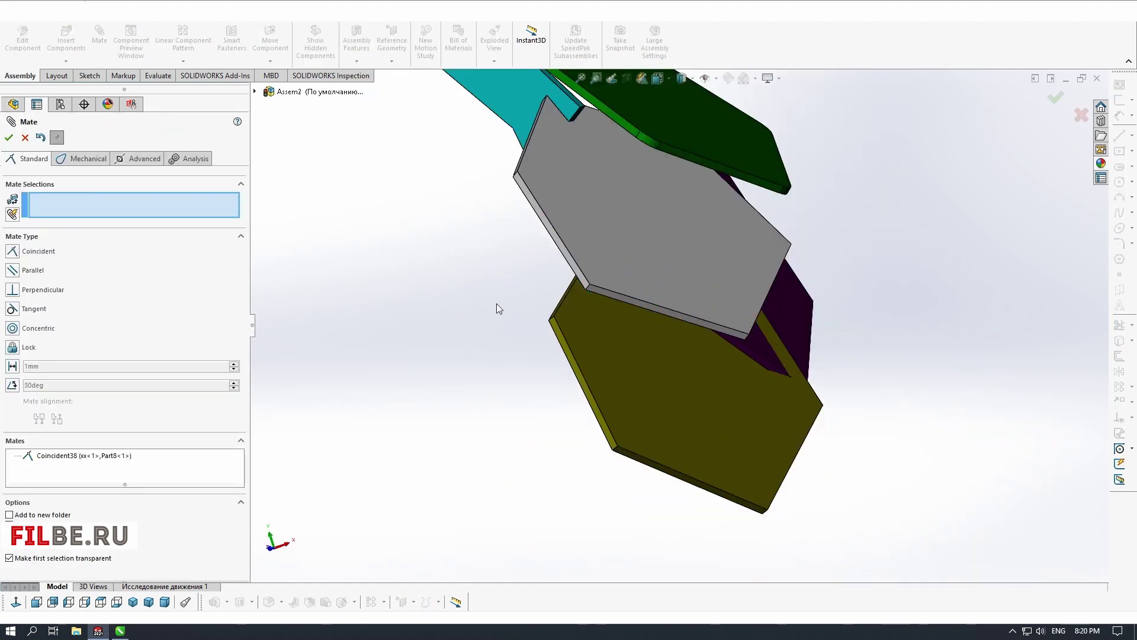
click(9, 138)
Show the hidden yy<1> arm component
scroll(849, 307, up, 5)
click(47, 239)
click(89, 215)
Examine from several sides how the hexagonal plates and the two arms fit together
middle_drag(568, 368, 472, 413)
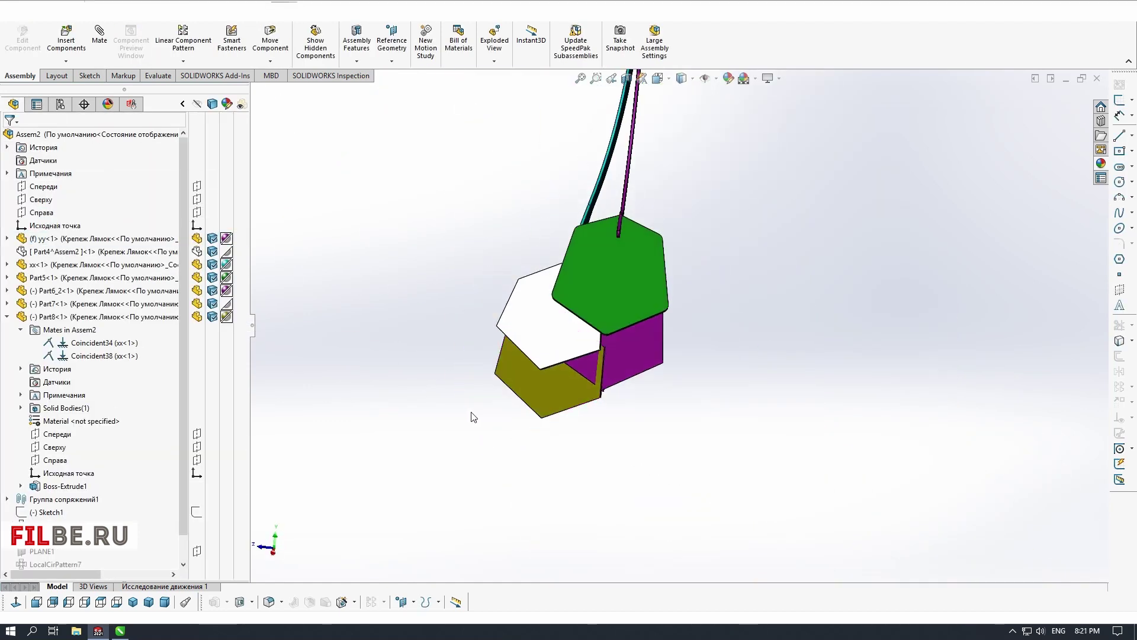
scroll(619, 228, down, 10)
scroll(642, 356, up, 6)
scroll(656, 272, up, 3)
middle_drag(652, 331, 681, 330)
scroll(677, 334, down, 2)
scroll(677, 334, up, 3)
middle_drag(527, 341, 568, 343)
Unsuppress the suppressed circular patterns LocalCirPattern5, LocalCirPattern7 and LocalCirPattern8
click(7, 317)
click(44, 370)
click(64, 347)
middle_drag(551, 385, 599, 350)
Create a circular component pattern of the Part7 plate with 10 instances
click(631, 316)
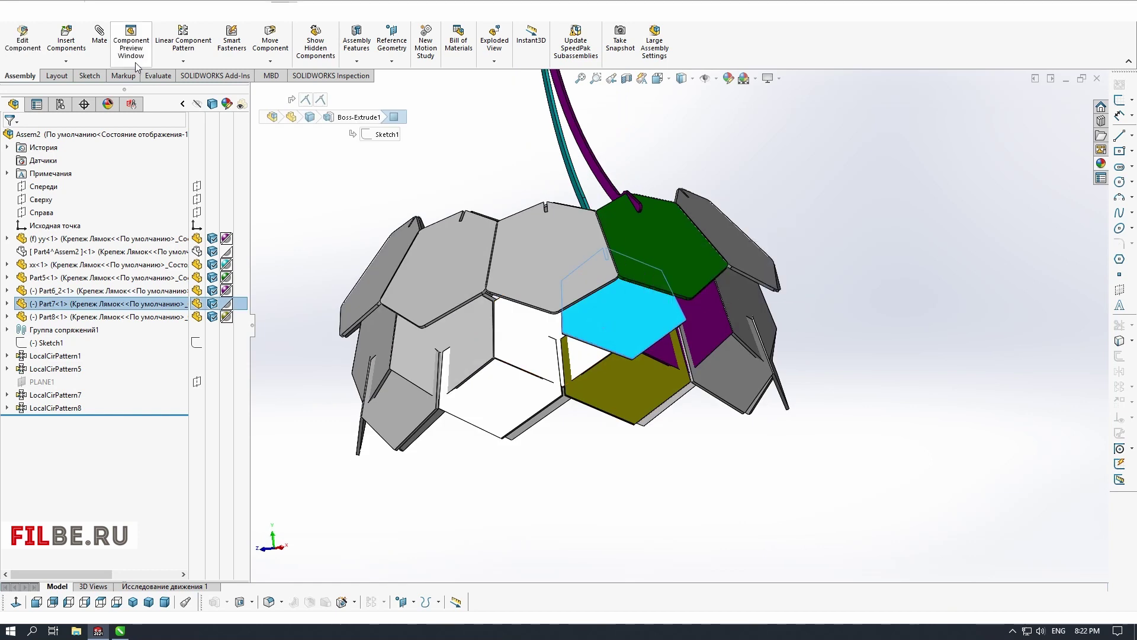
click(183, 61)
click(192, 87)
click(735, 267)
double_click(125, 209)
text(10)
scroll(564, 414, up, 2)
middle_drag(533, 289, 645, 278)
click(9, 138)
Hide the yy<2> arm instance within LocalCirPattern1
scroll(686, 324, up, 4)
middle_drag(628, 391, 526, 405)
click(7, 356)
click(77, 330)
Give the Part7 plate a brown appearance
scroll(118, 296, down, 3)
click(227, 186)
click(266, 193)
click(136, 419)
click(103, 413)
click(9, 136)
Edit the Part7 plate in the assembly context and open the sketch of its extrusion
scroll(734, 403, down, 7)
mouse_move(699, 332)
middle_down()
mouse_move(679, 203)
mouse_move(659, 365)
mouse_move(640, 394)
middle_up()
click(694, 343)
click(765, 279)
click(693, 342)
click(744, 289)
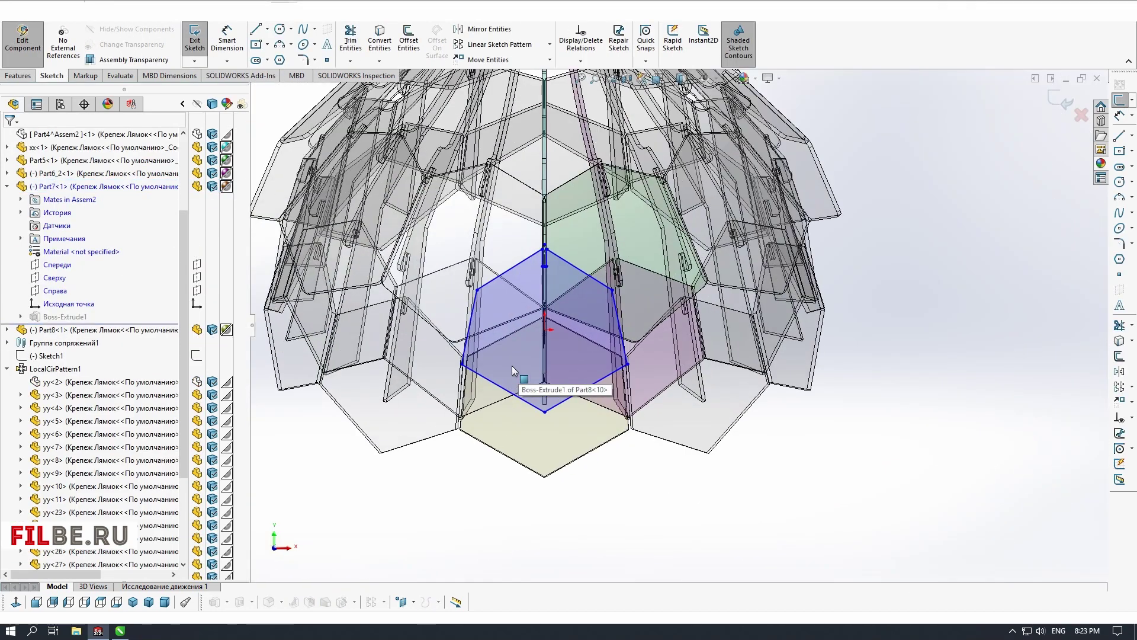
Offset the hexagonal outline of the Part7 sketch outward
scroll(434, 280, down, 2)
click(1119, 355)
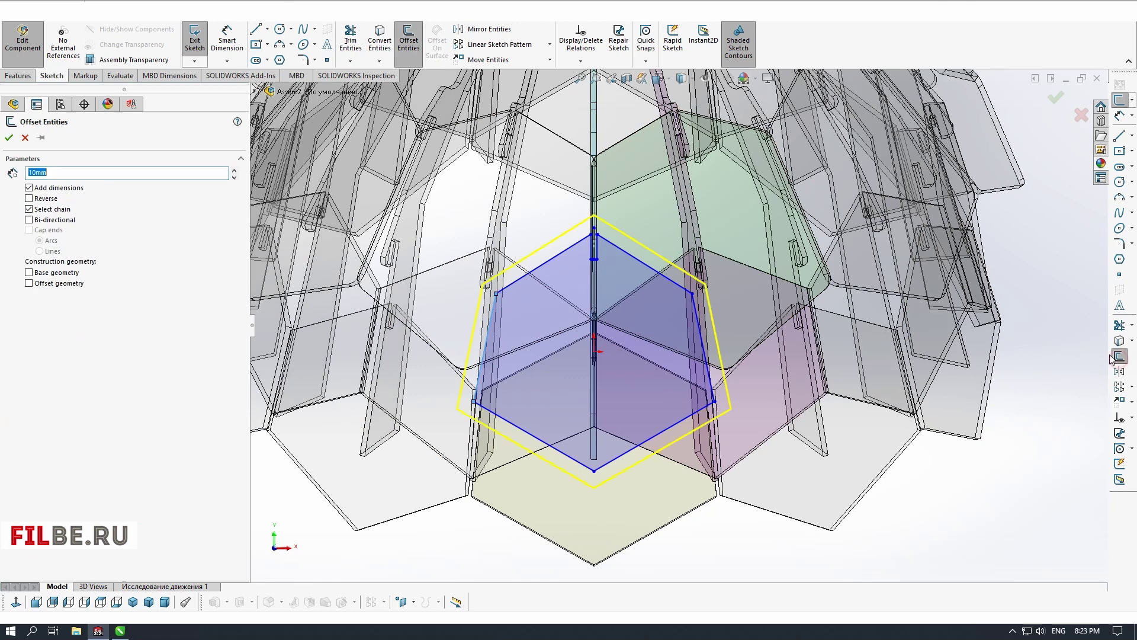
scroll(441, 370, up, 1)
mouse_move(441, 370)
middle_down()
mouse_move(490, 388)
mouse_move(453, 379)
middle_up()
key(Return)
Toggle construction geometry on the upper edges beside the notch in the Part7 sketch
scroll(630, 282, up, 10)
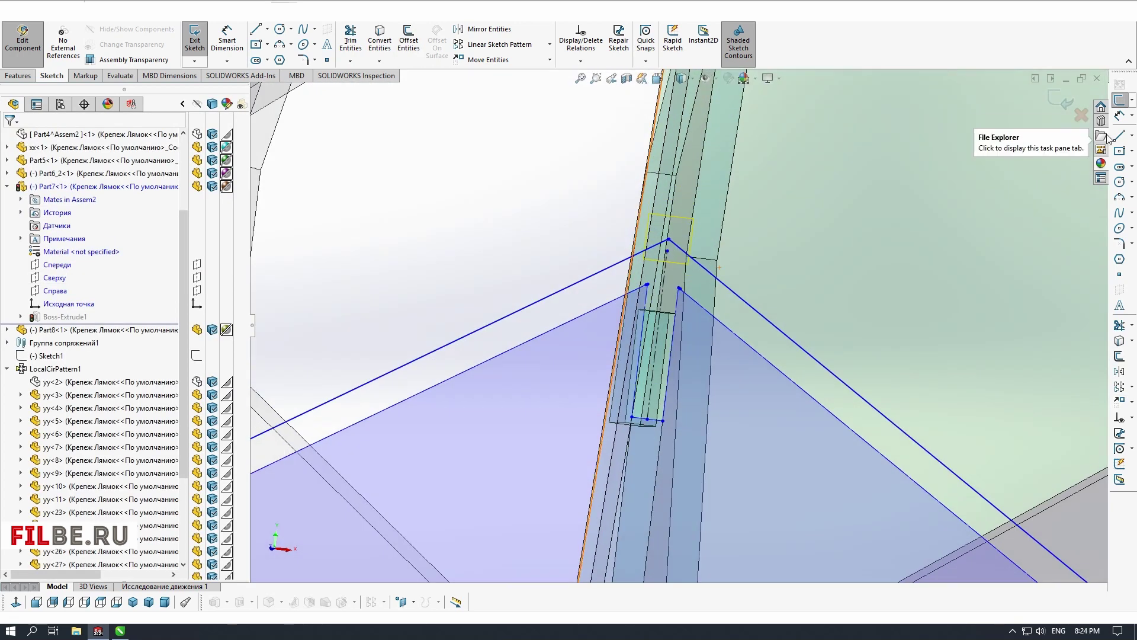
scroll(678, 332, down, 8)
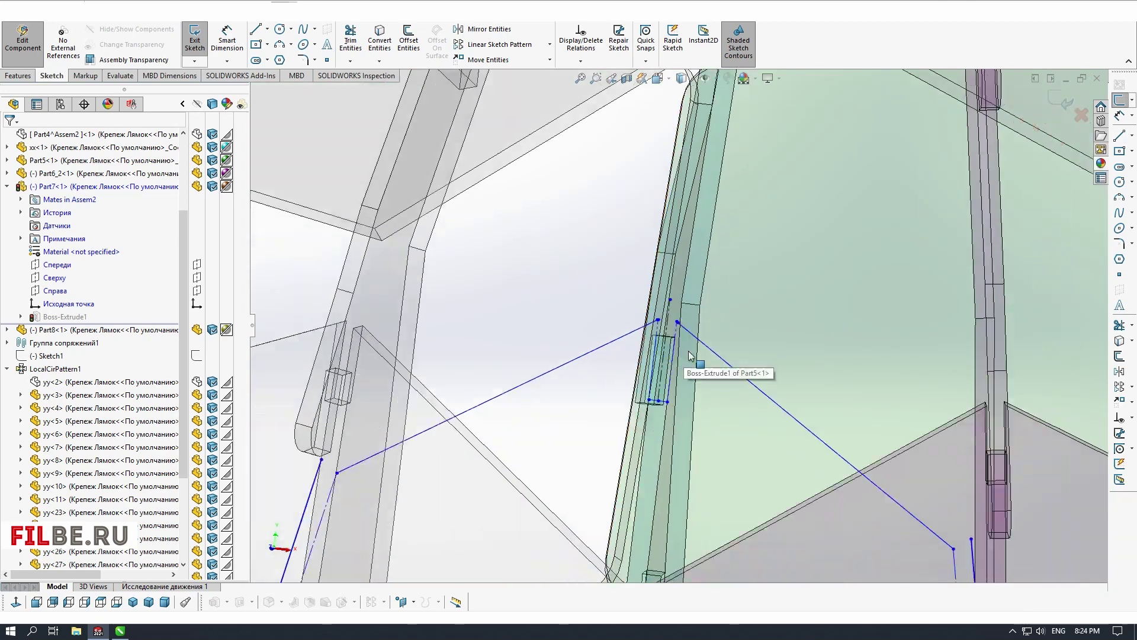
click(709, 344)
click(762, 301)
scroll(675, 372, up, 6)
click(618, 252)
click(670, 208)
Draw a line from the notch's upper-left corner outward past the left offset edge
scroll(675, 328, down, 12)
key(l)
scroll(567, 377, up, 4)
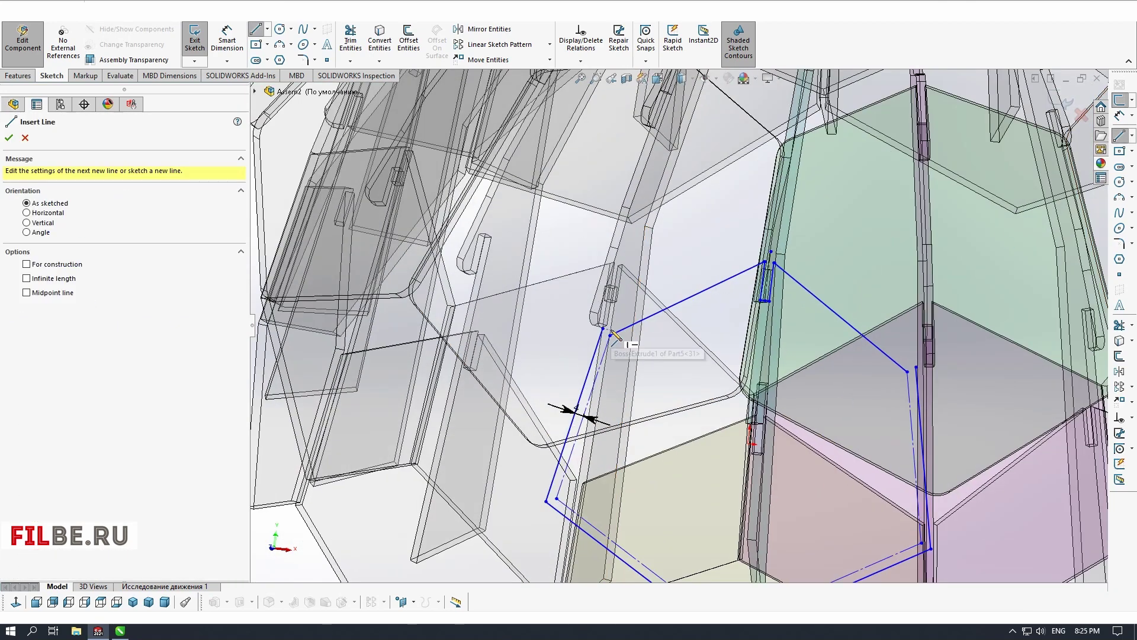
scroll(644, 278, down, 5)
scroll(622, 320, up, 2)
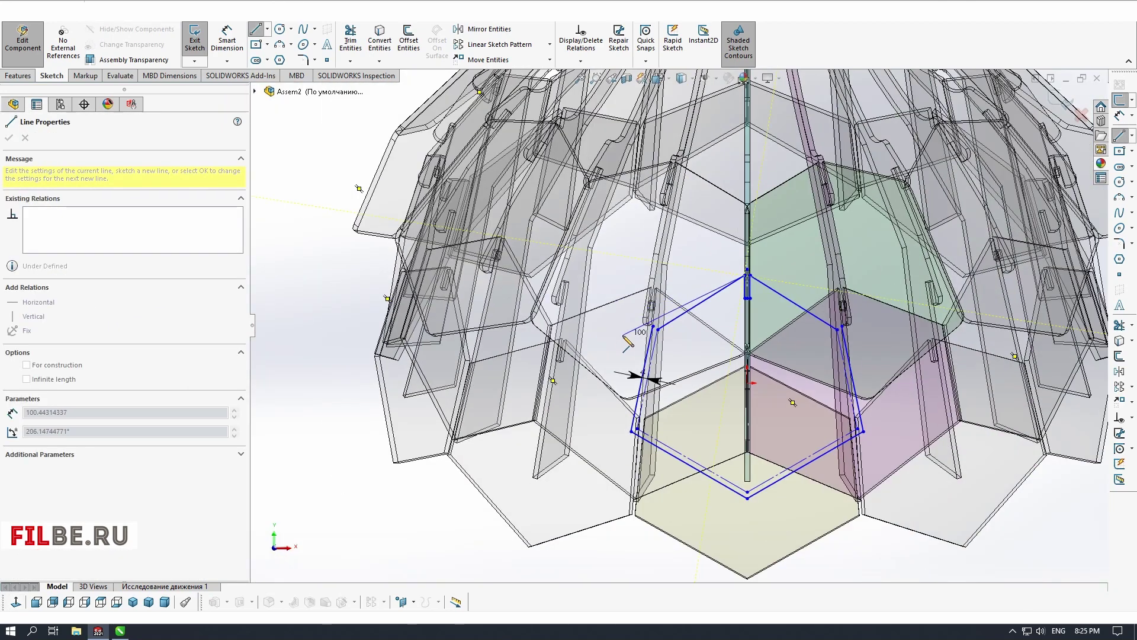
key(Escape)
scroll(655, 334, up, 9)
Extend the left offset edge upward with a line across the new upper edge and trim the excess
click(656, 262)
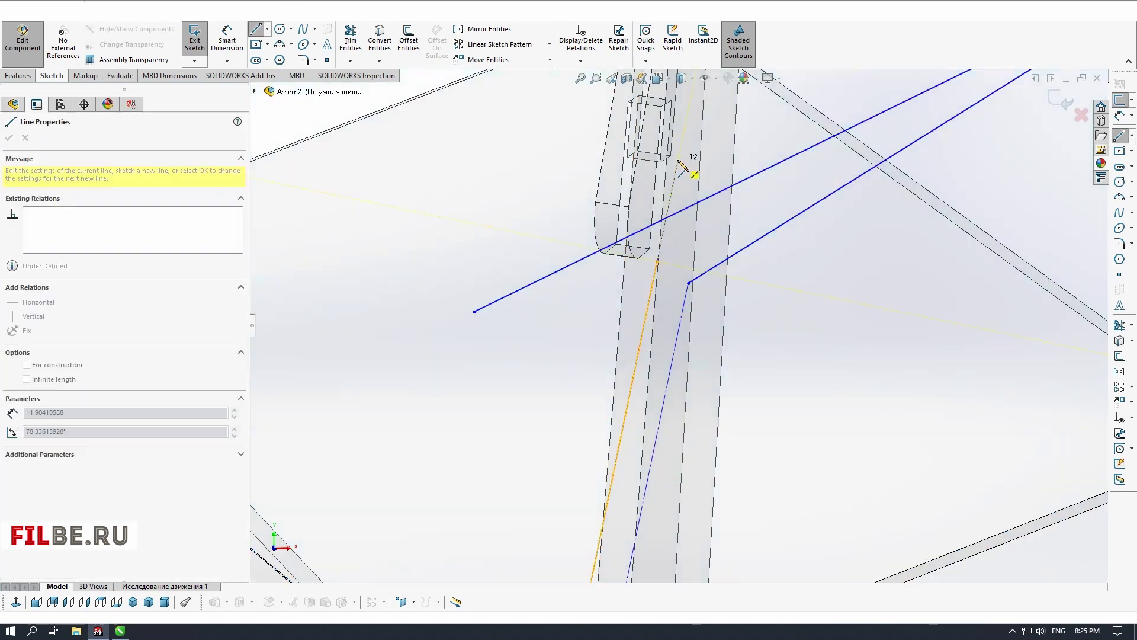
click(680, 167)
scroll(676, 328, down, 6)
click(1119, 325)
click(648, 305)
click(785, 239)
Draw the matching right upper edge from the notch's upper-right corner to the right offset side
scroll(877, 237, down, 4)
click(886, 355)
click(939, 320)
key(l)
click(559, 208)
click(731, 292)
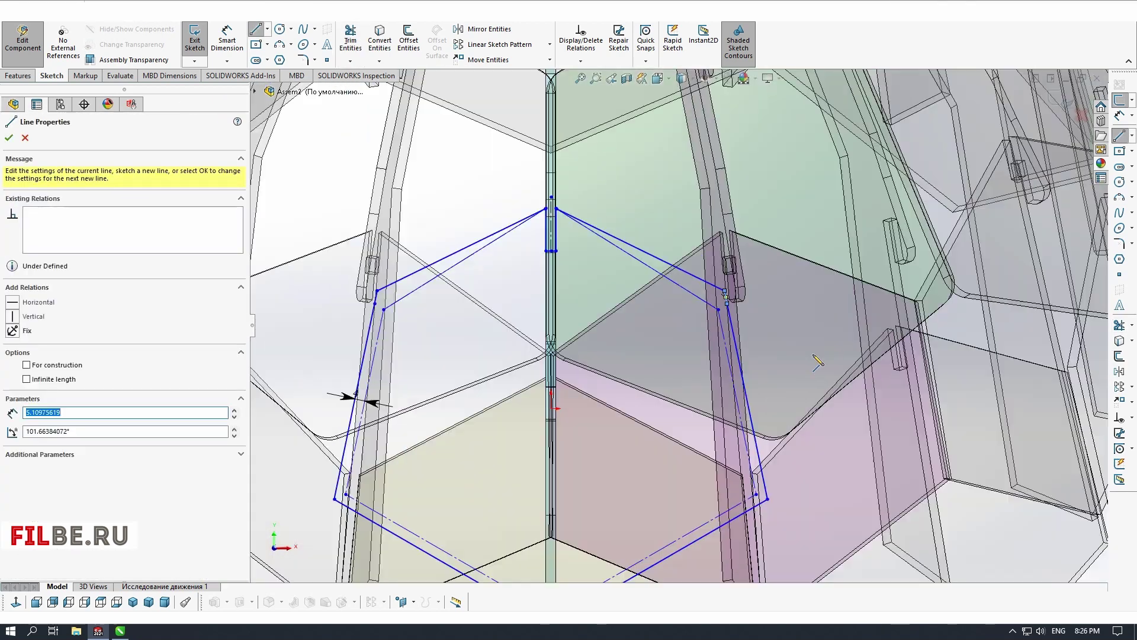
key(Escape)
Try to rebuild the Part7 plate from the edited sketch and check the sketch for gaps with Repair Sketch
scroll(672, 324, down, 3)
scroll(879, 343, down, 2)
click(1064, 102)
click(592, 318)
click(500, 310)
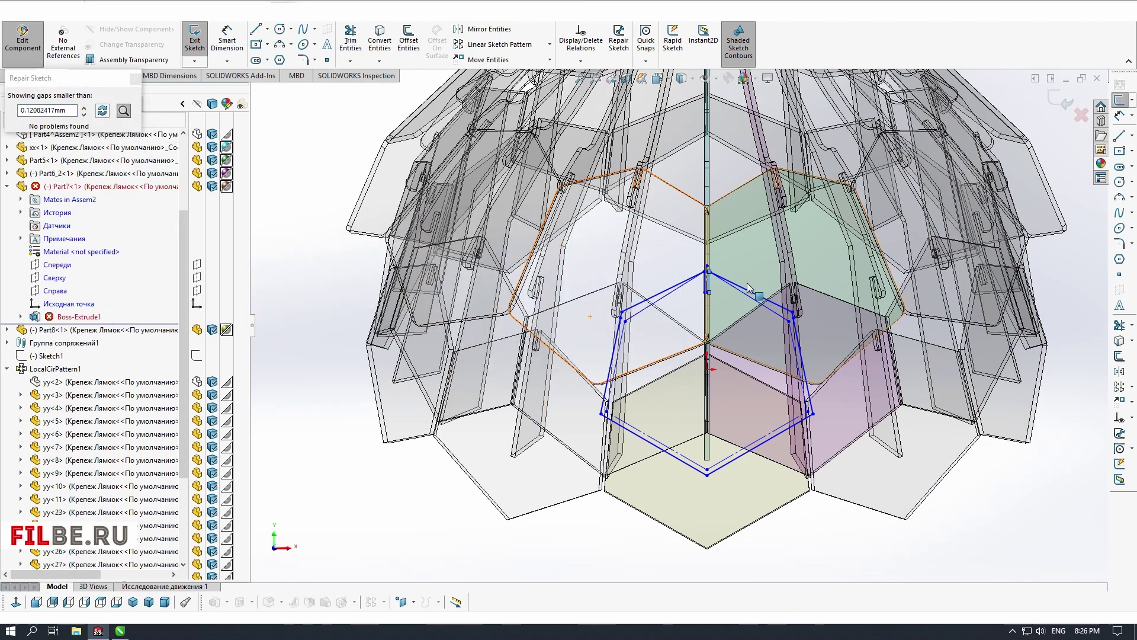
Repair the outline at the notch's upper-left corner with a line and finish editing the Part7 plate
scroll(706, 274, up, 15)
click(661, 320)
scroll(391, 279, down, 5)
scroll(630, 190, up, 5)
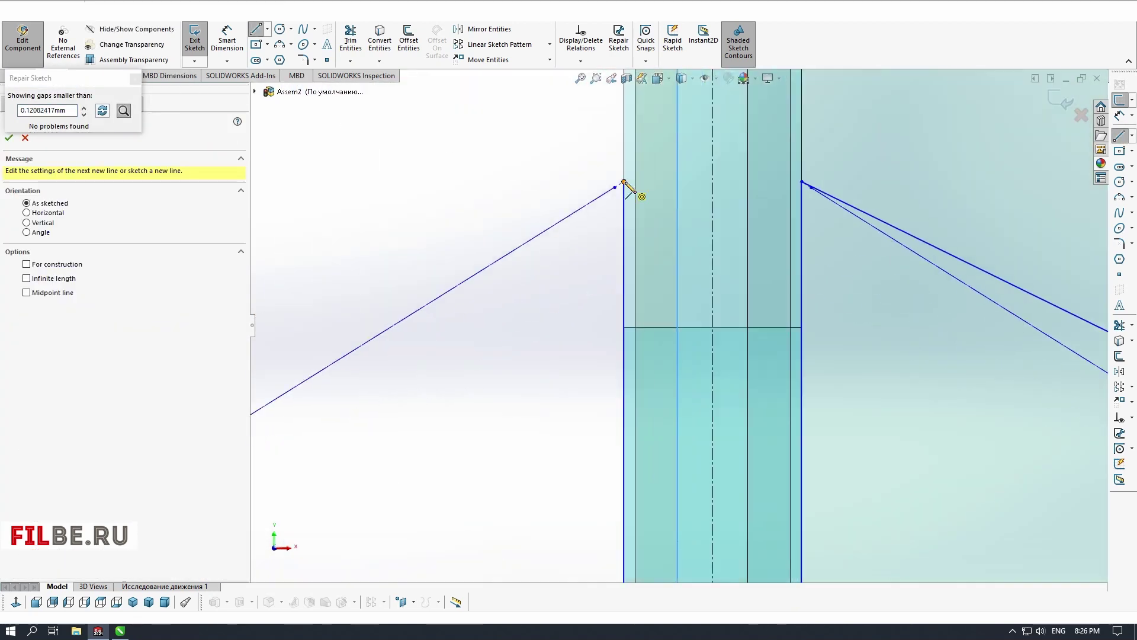
scroll(629, 190, down, 5)
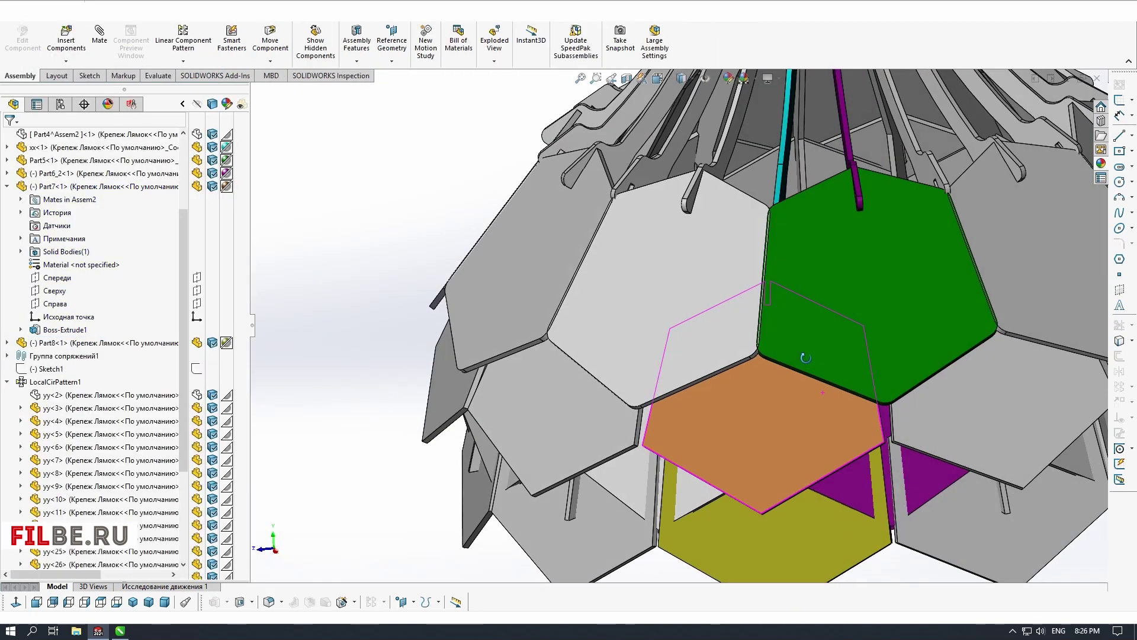
Suppress the LocalCirPattern5 component pattern
scroll(691, 338, down, 4)
scroll(652, 332, up, 4)
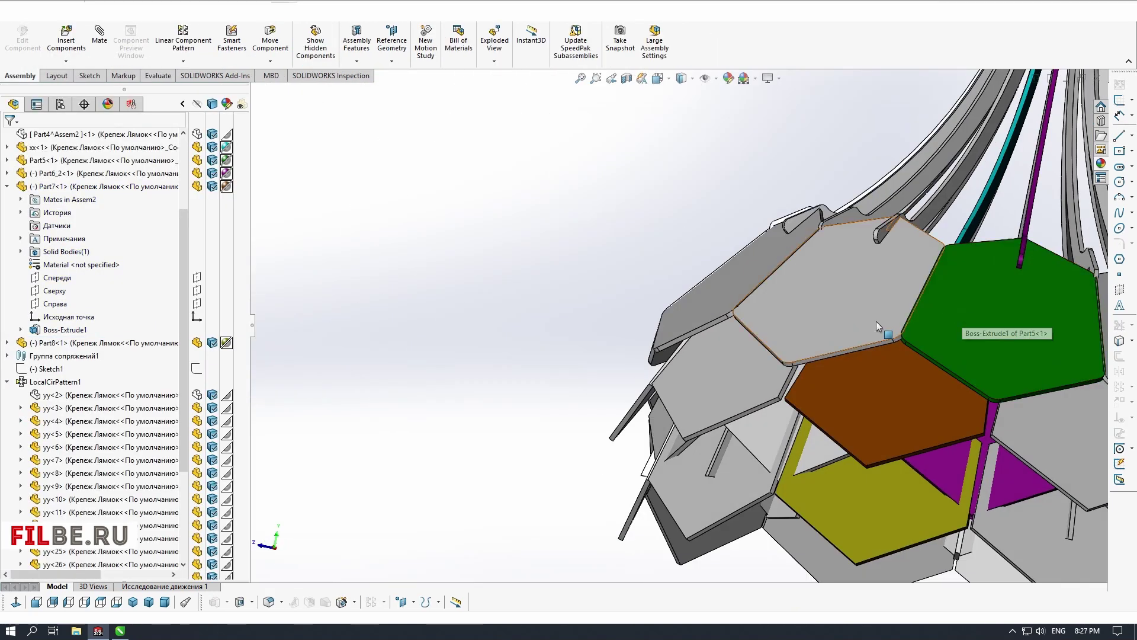
click(7, 382)
click(55, 500)
click(52, 463)
Offset the Part7 sketch outline outward once more and turn its upper-left construction edge into a regular line
scroll(838, 374, up, 5)
middle_drag(740, 379, 628, 385)
scroll(837, 375, down, 5)
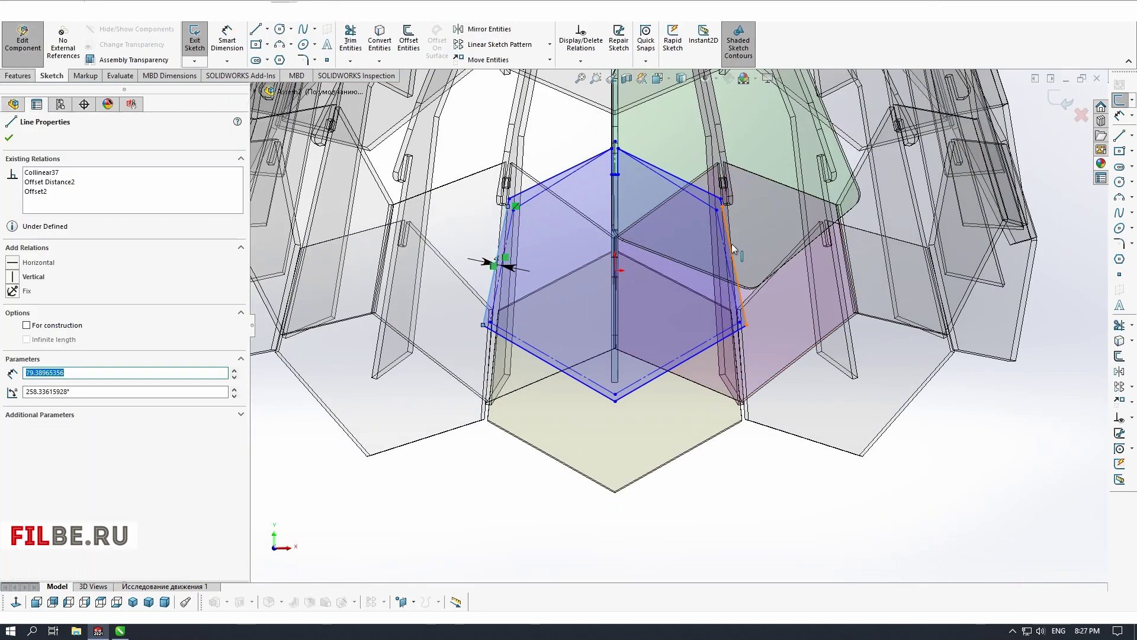
click(9, 138)
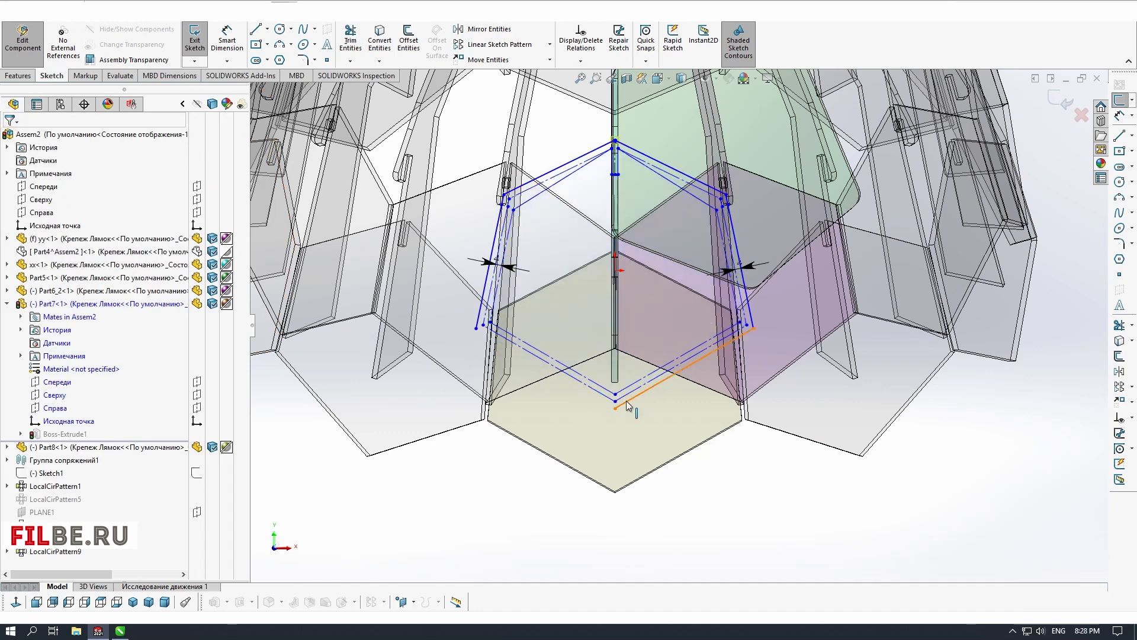
scroll(618, 157, down, 3)
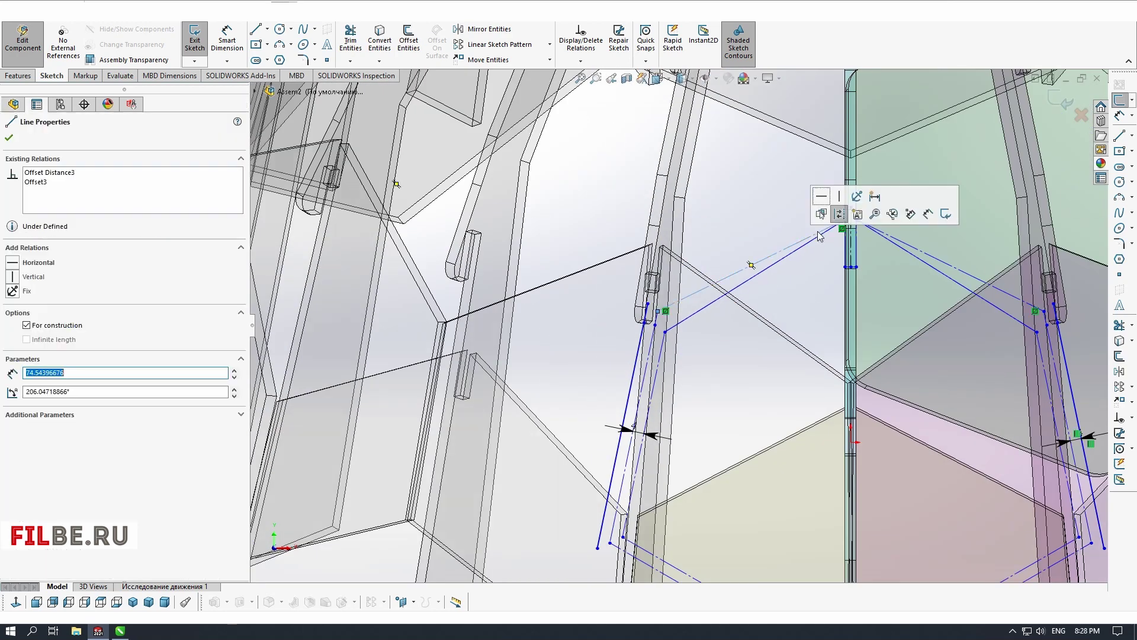
click(840, 214)
Close the corners of the Part7 plate's offset outline with lines and turn its remaining construction edges into regular lines
scroll(643, 299, down, 5)
key(l)
click(350, 37)
scroll(714, 370, up, 2)
scroll(851, 521, up, 4)
key(l)
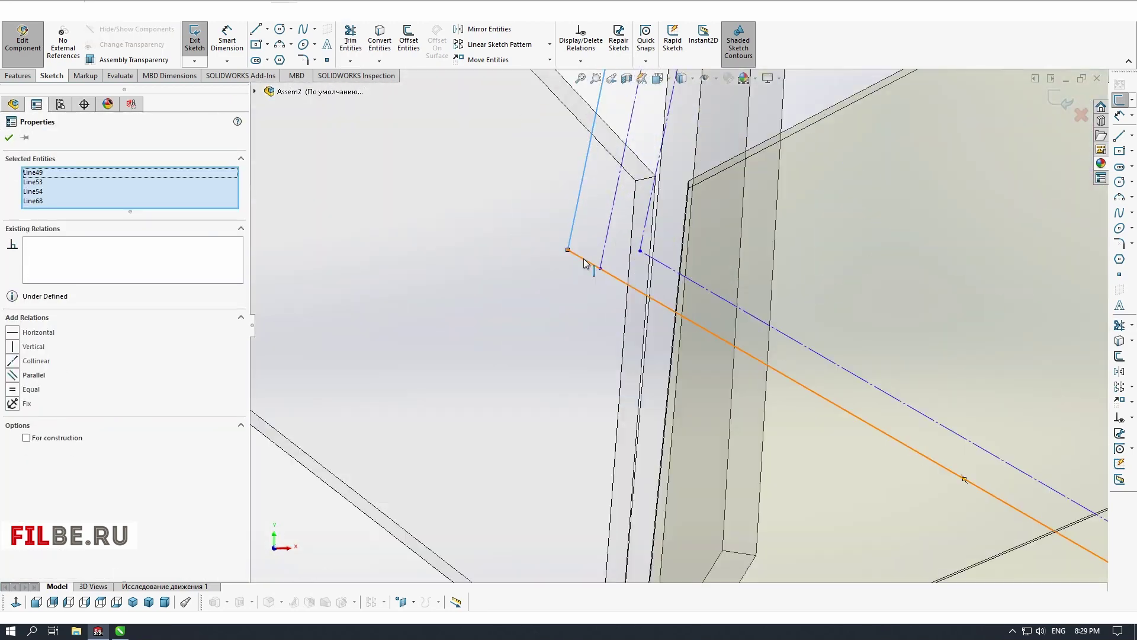
ctrl+click(583, 260)
scroll(583, 264, up, 8)
scroll(681, 177, down, 8)
key(Escape)
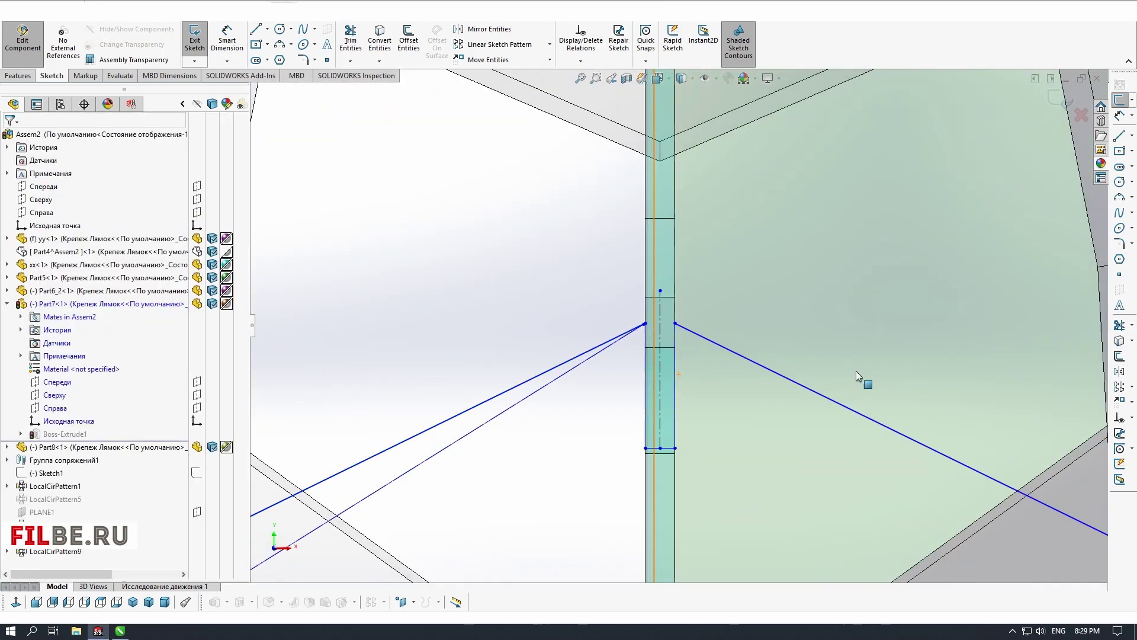
Try to rebuild the Part7 plate from the sketch and delete the leftover short segment at the outline's upper-left corner
scroll(498, 347, up, 8)
click(1061, 100)
scroll(431, 391, down, 12)
scroll(651, 320, up, 6)
click(613, 320)
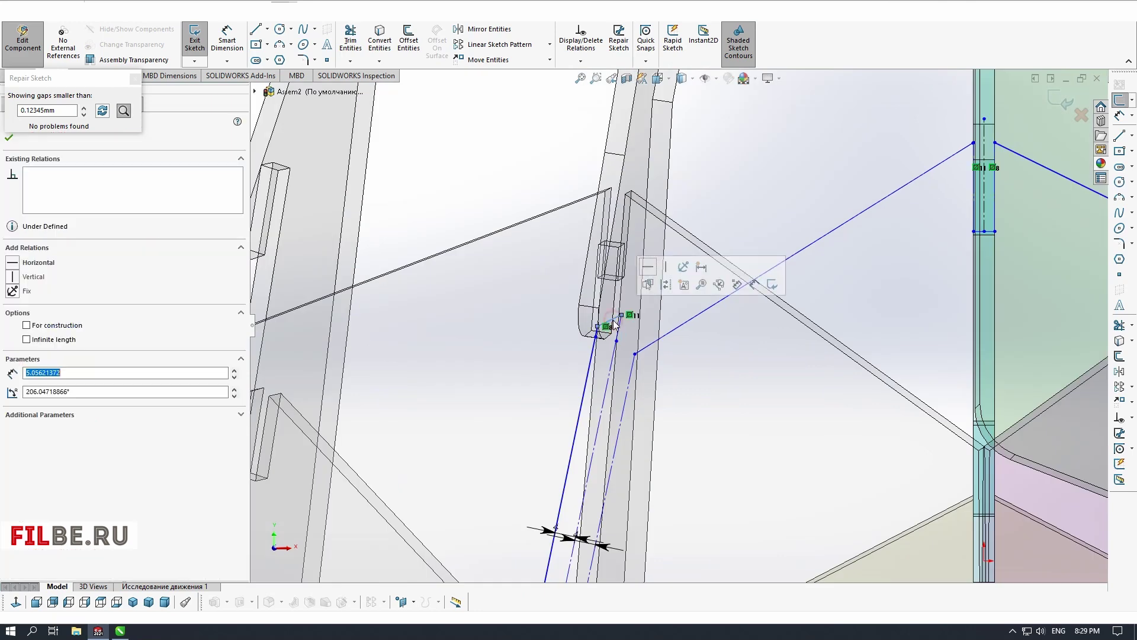
key(Delete)
Repair the Part7 outline with a line, check the corner beside the notch and finish editing the plate
scroll(614, 320, down, 6)
key(l)
click(629, 292)
scroll(754, 263, down, 8)
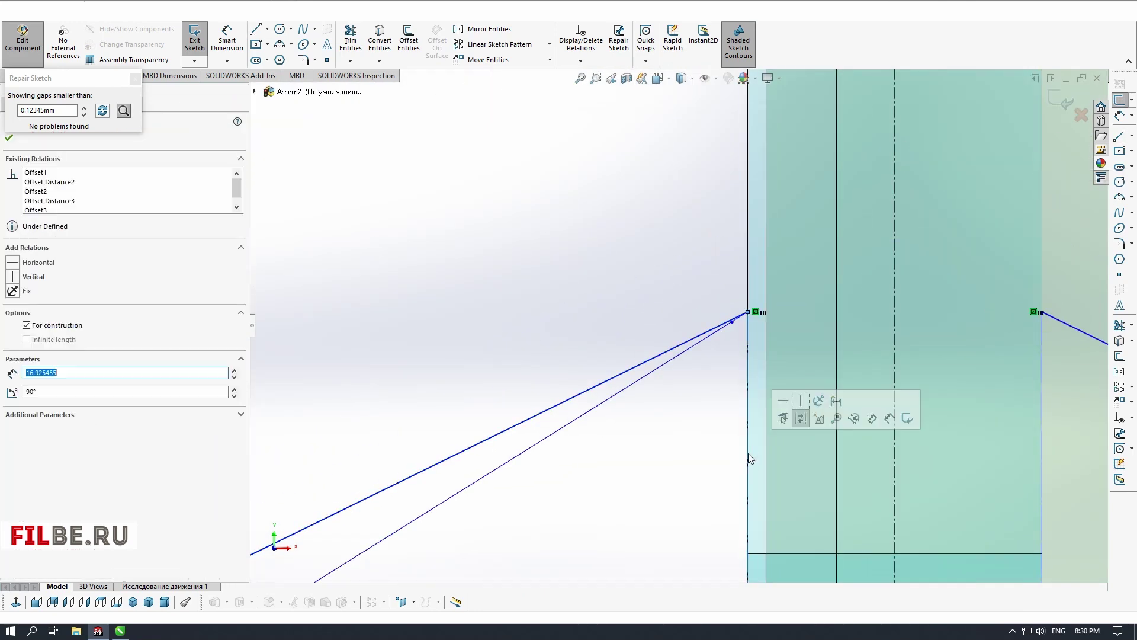
key(Escape)
scroll(748, 453, up, 10)
click(1062, 99)
click(1066, 102)
Examine how the enlarged Part7 plate fits against the neighbouring plates, from inside and outside the assembly
middle_drag(829, 285, 699, 338)
scroll(736, 365, up, 7)
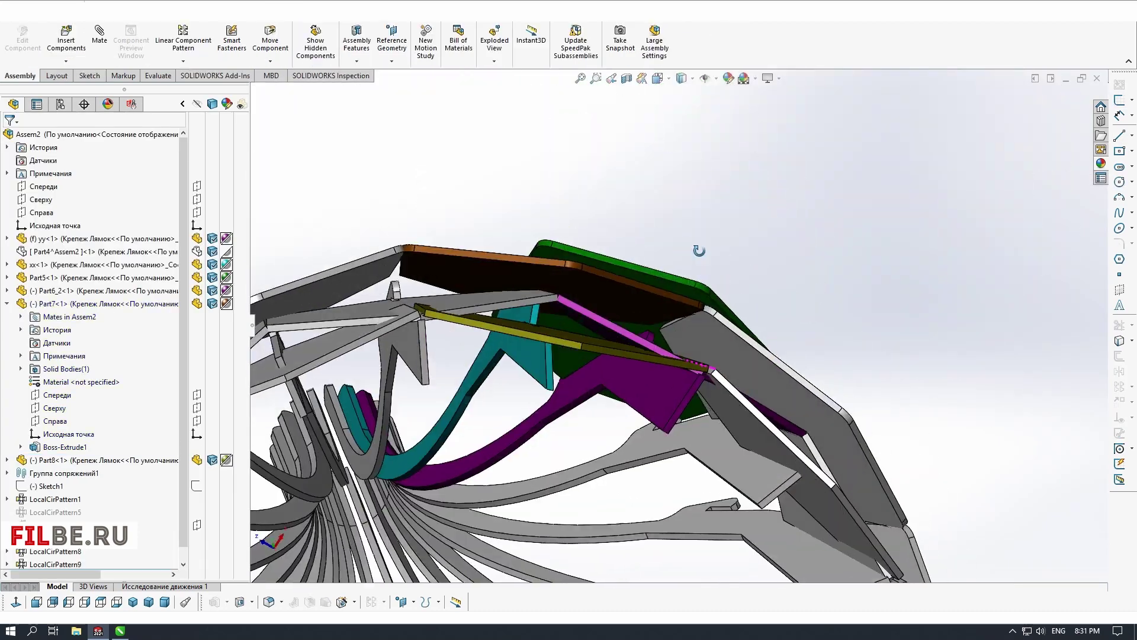
middle_drag(556, 385, 695, 394)
scroll(695, 394, up, 5)
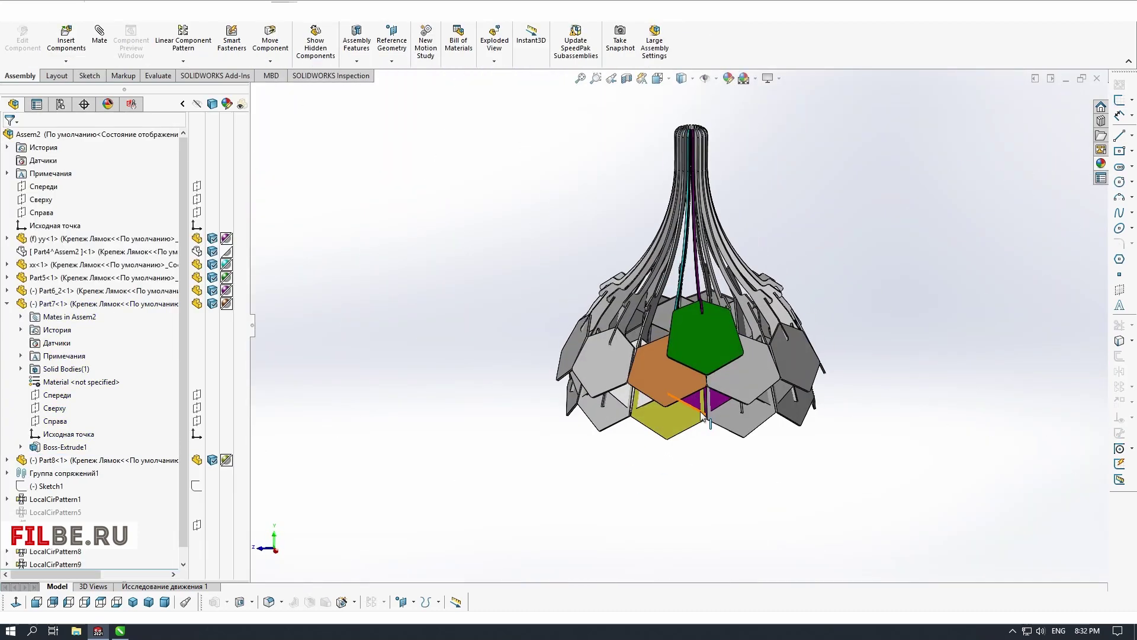
scroll(700, 411, down, 5)
click(106, 303)
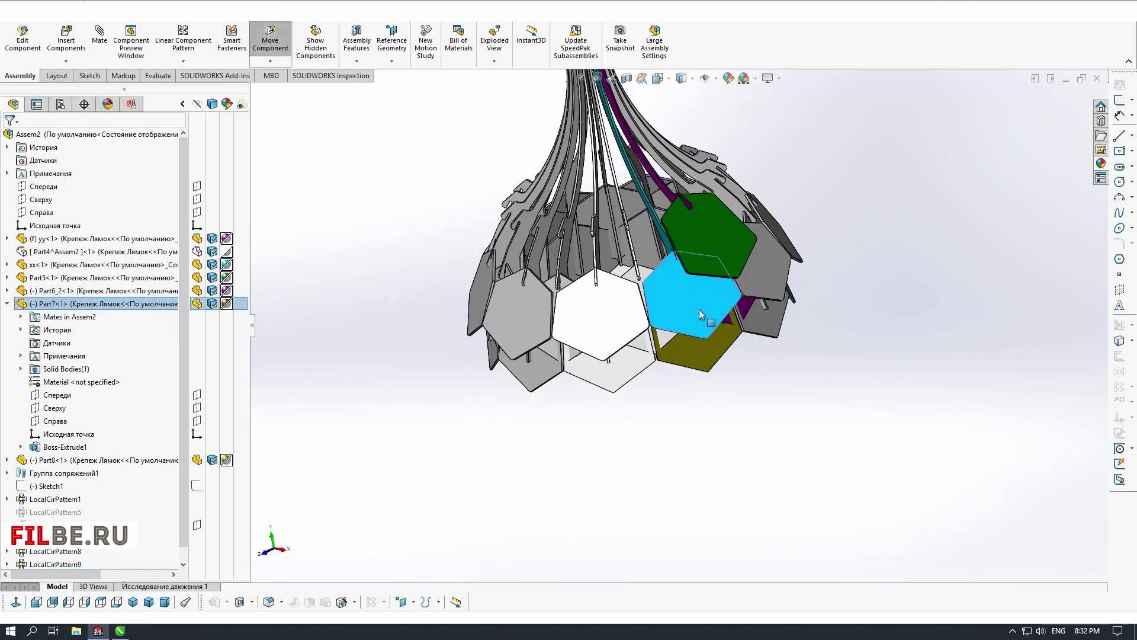
scroll(754, 382, down, 10)
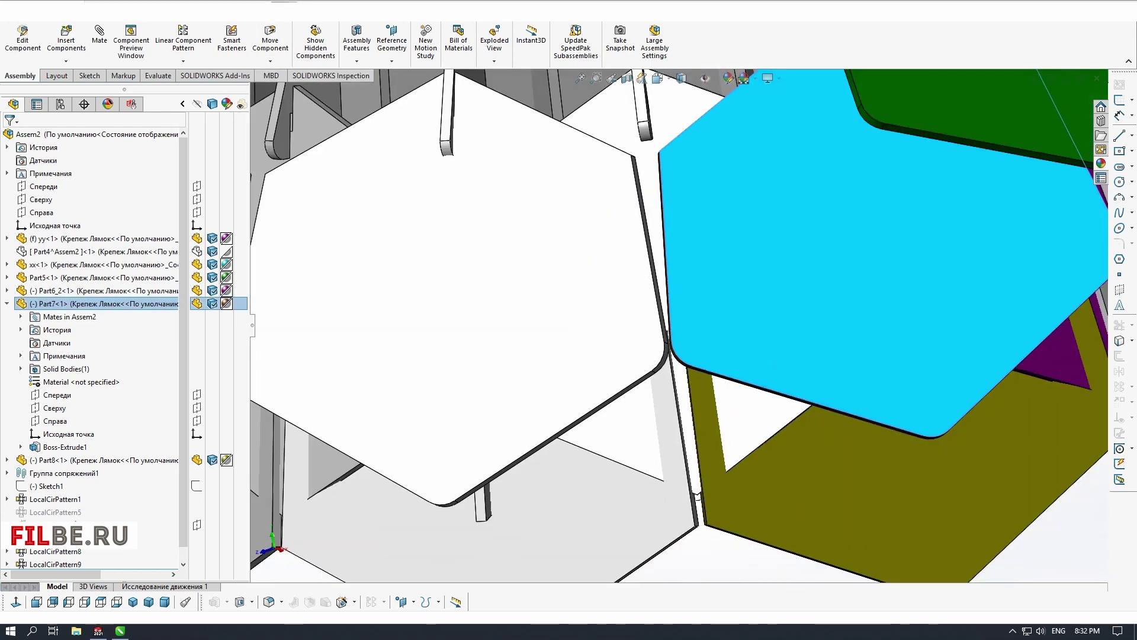
scroll(767, 401, up, 10)
middle_drag(770, 404, 751, 354)
Unsuppress the LocalCirPattern5 component pattern, inspect the plate rows from the back and save the assembly
click(751, 379)
scroll(740, 367, down, 4)
middle_drag(689, 376, 646, 329)
scroll(808, 308, up, 5)
middle_drag(809, 308, 797, 277)
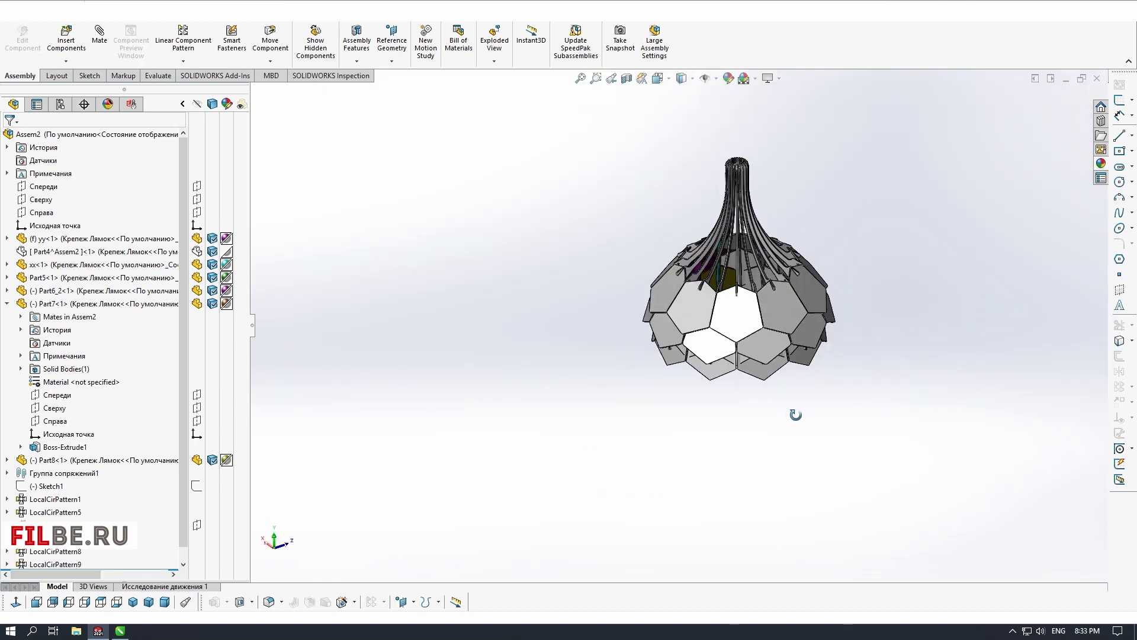
key(ctrl+2)
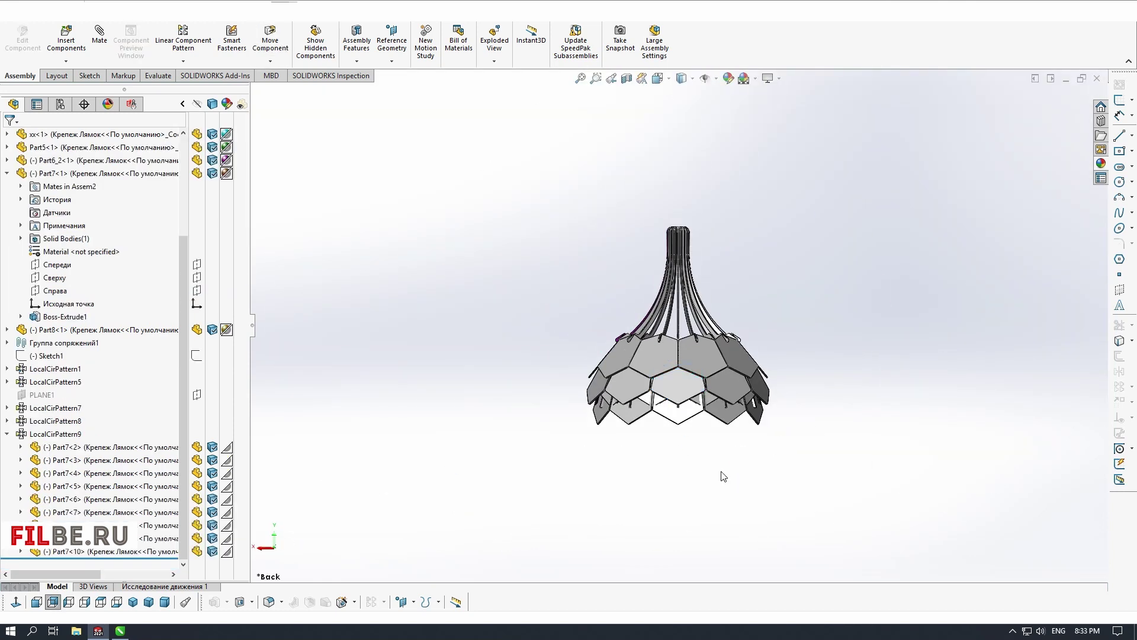
scroll(730, 386, down, 8)
scroll(745, 330, up, 7)
key(ctrl+s)
Suppress the plate patterns, the patterned yy arms and every other component except the xx<1> arm and its Part7 and Part8 plates
click(48, 513)
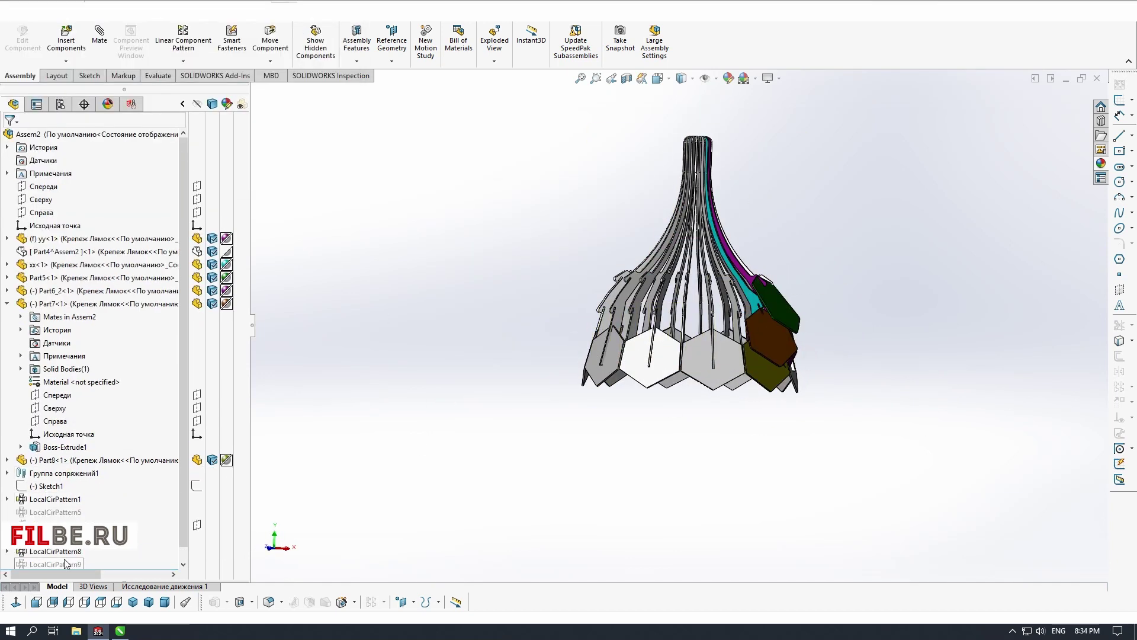
click(59, 552)
click(7, 500)
click(65, 512)
scroll(65, 513, down, 5)
shift+click(63, 526)
click(142, 515)
scroll(89, 415, up, 5)
click(53, 239)
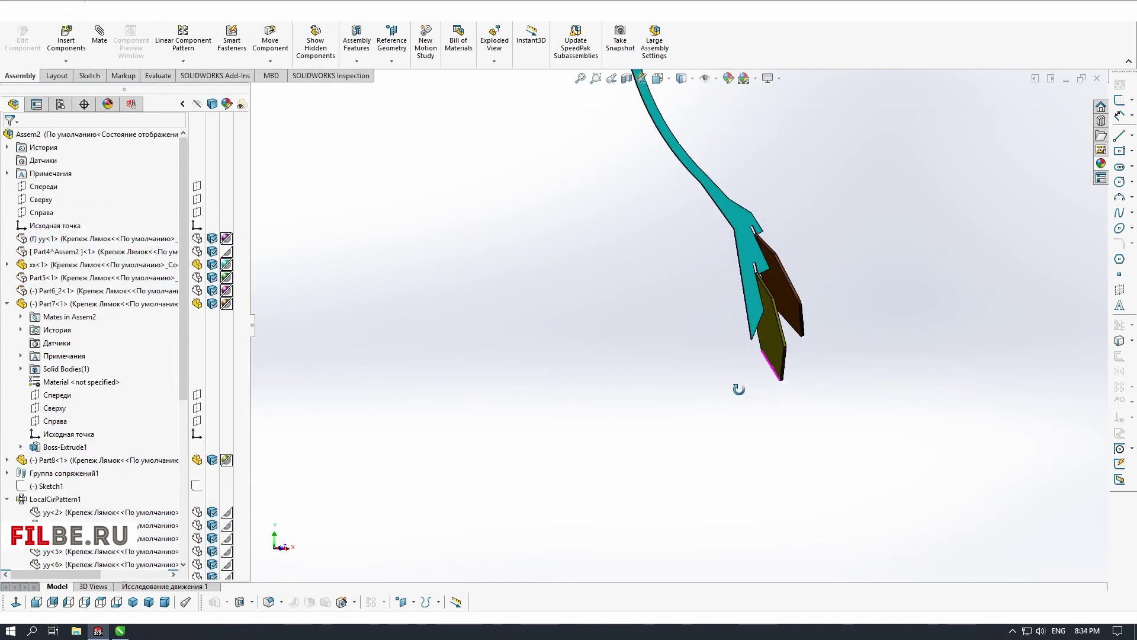
Edit the xx arm's sketch, draw a short line across the lower plate slot's end and delete the adjoining edge
click(798, 222)
key(l)
click(657, 276)
click(667, 273)
click(681, 233)
key(Delete)
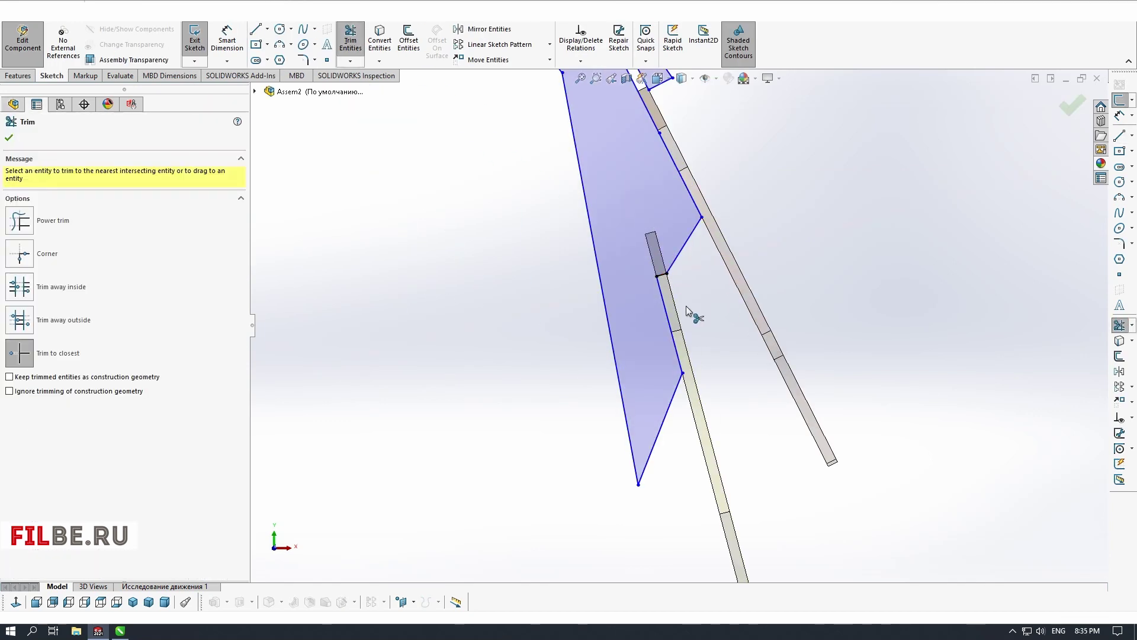
Draw the lower slot's outer side along the Part8 plate and delete the old slanted edge next to it
key(l)
click(666, 273)
click(702, 217)
key(l)
click(666, 273)
click(677, 316)
click(685, 244)
key(Delete)
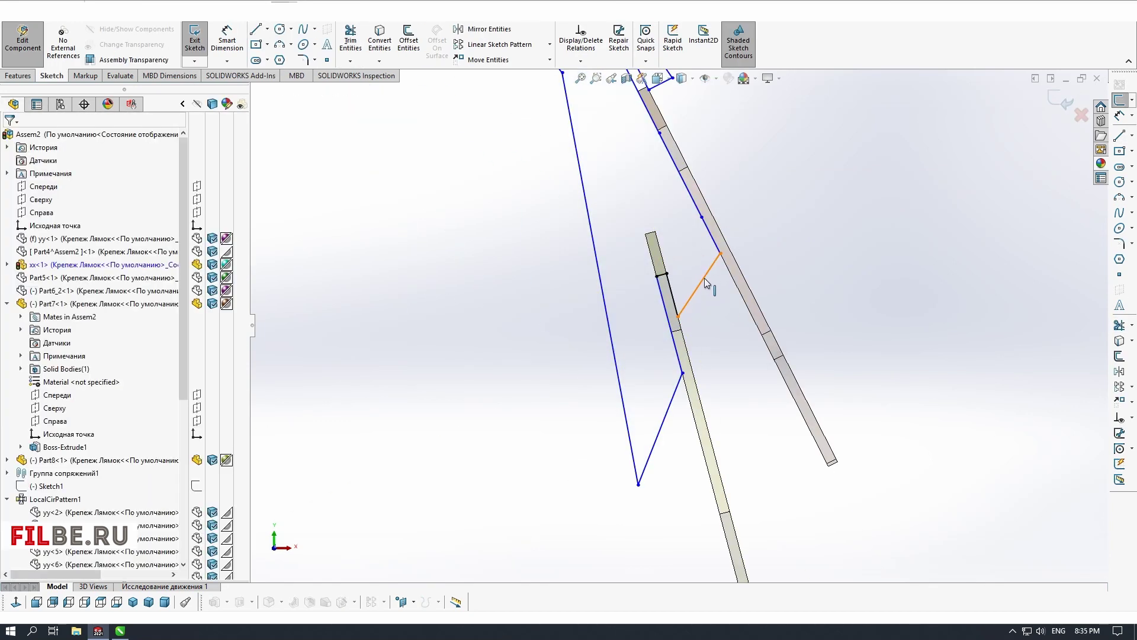
Try to rebuild the xx arm from its edited sketch, delete the surplus segment at the lower slot and exit the sketch
scroll(705, 279, down, 3)
click(616, 301)
scroll(677, 207, up, 4)
click(1061, 100)
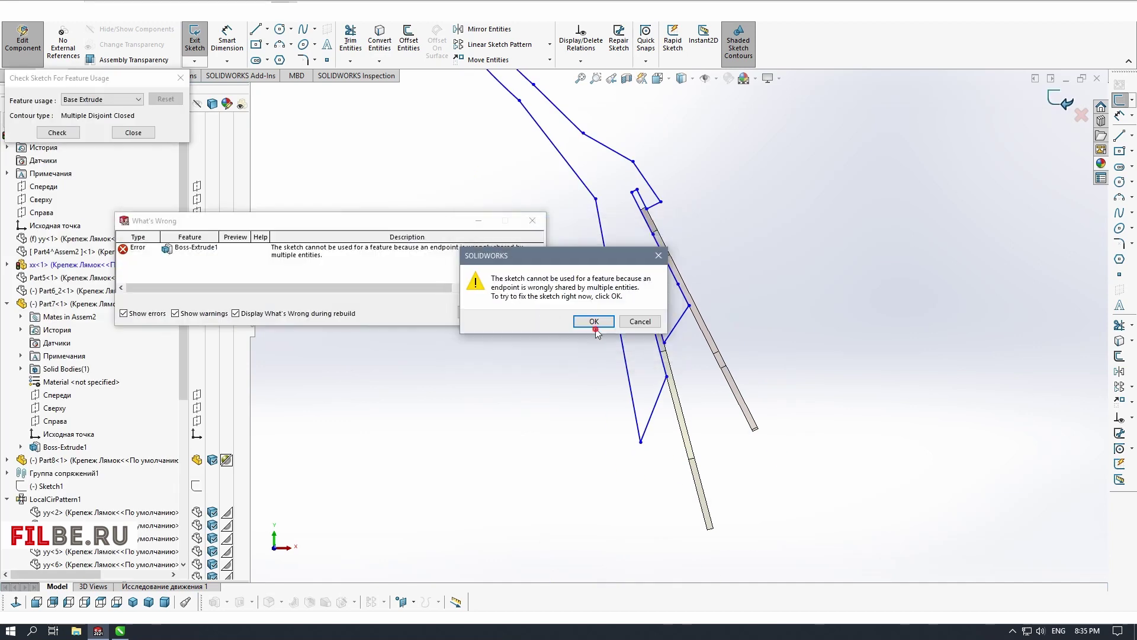
click(594, 324)
scroll(645, 342, down, 4)
click(645, 343)
key(Delete)
click(1060, 101)
Reopen the xx arm's sketch, draw a replacement line at the plate slot and delete the old edge
mouse_move(844, 266)
middle_down()
mouse_move(766, 282)
mouse_move(804, 277)
middle_up()
click(656, 278)
click(713, 252)
scroll(671, 245, down, 8)
key(l)
click(678, 304)
click(719, 158)
click(670, 183)
key(Delete)
Trim the leftover segments from the xx arm's outline, finish editing the part and save all modified models
key(t)
click(630, 146)
click(598, 104)
click(762, 406)
click(66, 174)
scroll(737, 171, up, 6)
click(1060, 100)
key(ctrl+s)
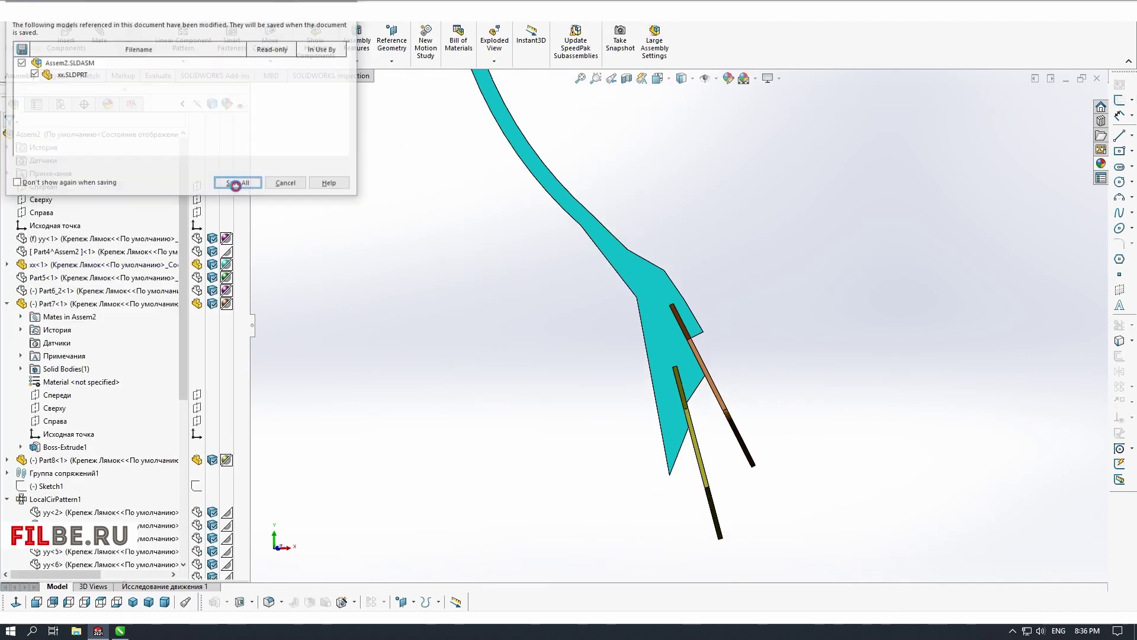
click(236, 182)
Mate the Part7 plate to the slot of the xx arm
middle_drag(811, 284, 740, 295)
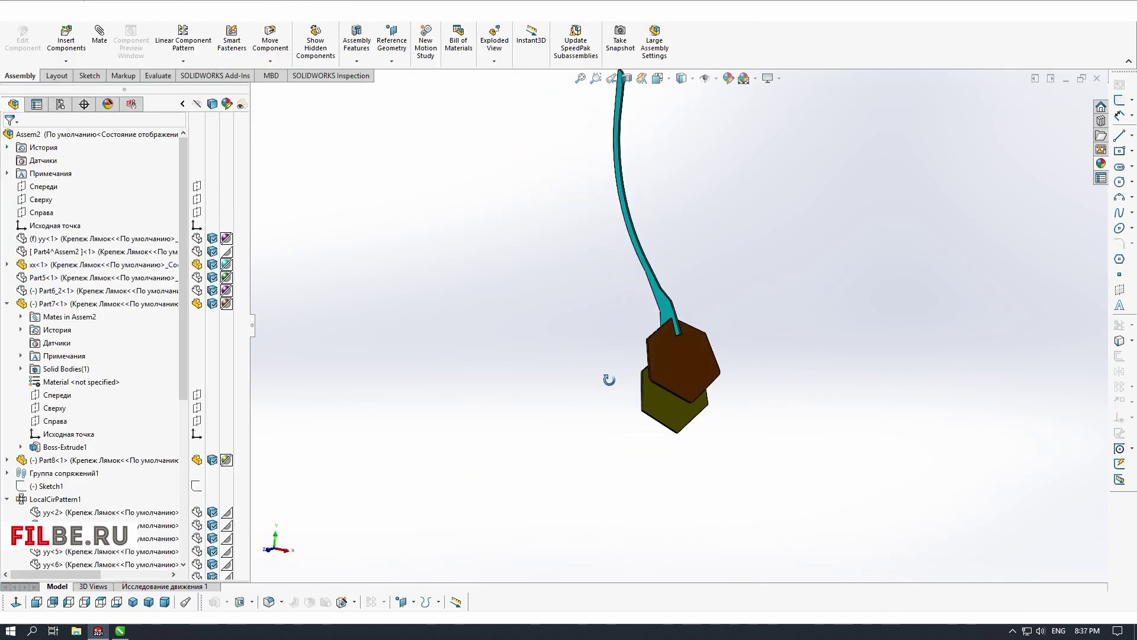
click(100, 33)
scroll(687, 314, down, 5)
click(691, 344)
click(701, 446)
middle_drag(741, 398, 829, 379)
click(1053, 109)
middle_drag(498, 379, 427, 378)
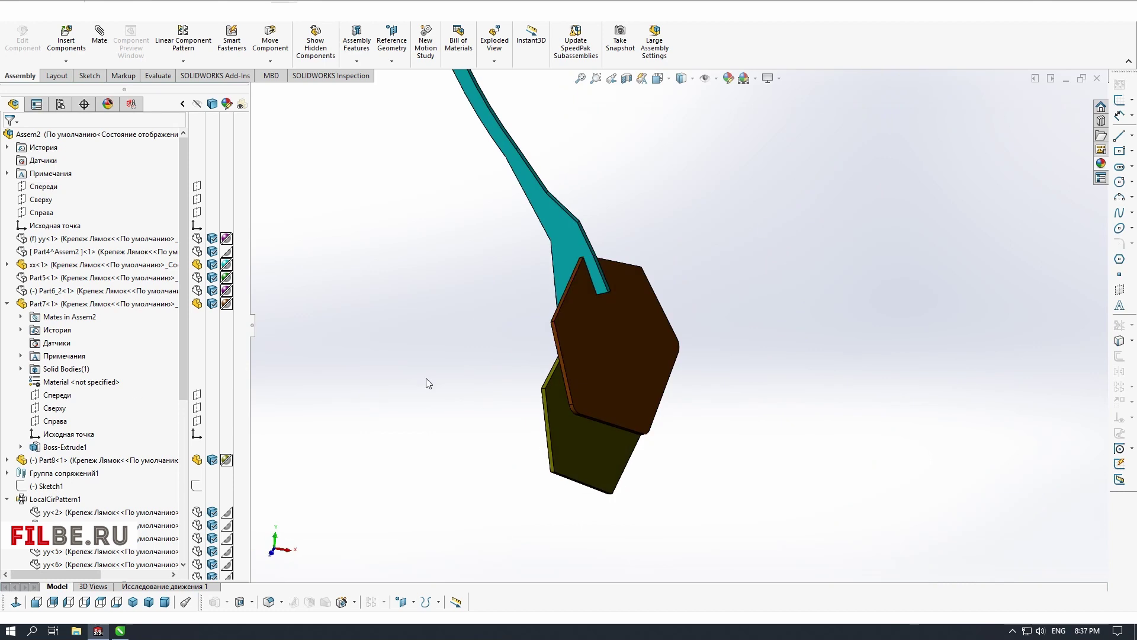
Unsuppress the plate pattern and the Part5 and Part6_2 components
scroll(73, 428, down, 3)
click(59, 551)
click(99, 506)
scroll(642, 348, up, 5)
scroll(88, 296, up, 7)
click(89, 278)
click(122, 243)
middle_drag(557, 308, 520, 356)
click(89, 290)
click(121, 256)
Unsuppress the patterned yy arms under LocalCirPattern1, through yy<31>
scroll(673, 310, up, 4)
scroll(70, 499, down, 6)
shift+click(89, 513)
click(122, 479)
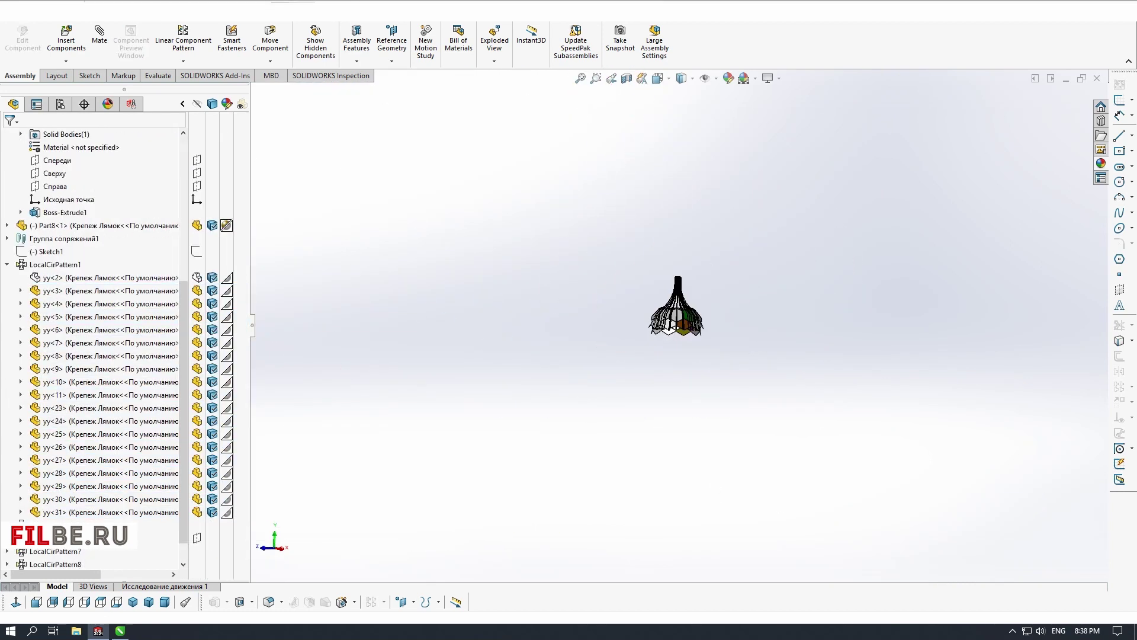
Examine the plate rows of the restored assembly from the left and at an angle
scroll(675, 320, down, 9)
middle_drag(575, 304, 641, 305)
click(641, 304)
click(666, 260)
click(1078, 98)
click(1078, 97)
scroll(675, 314, up, 1)
click(69, 602)
click(680, 496)
middle_drag(711, 542, 515, 415)
scroll(674, 459, up, 1)
scroll(674, 461, up, 2)
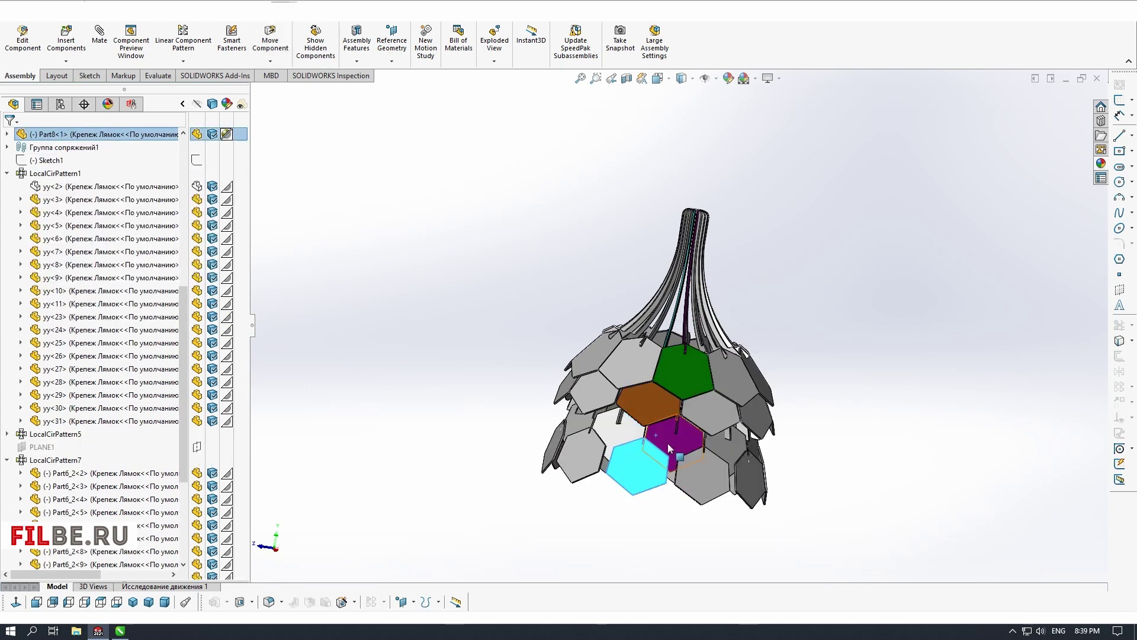
Move the Part6_2 plates upward behind the row above
drag(674, 437, 674, 419)
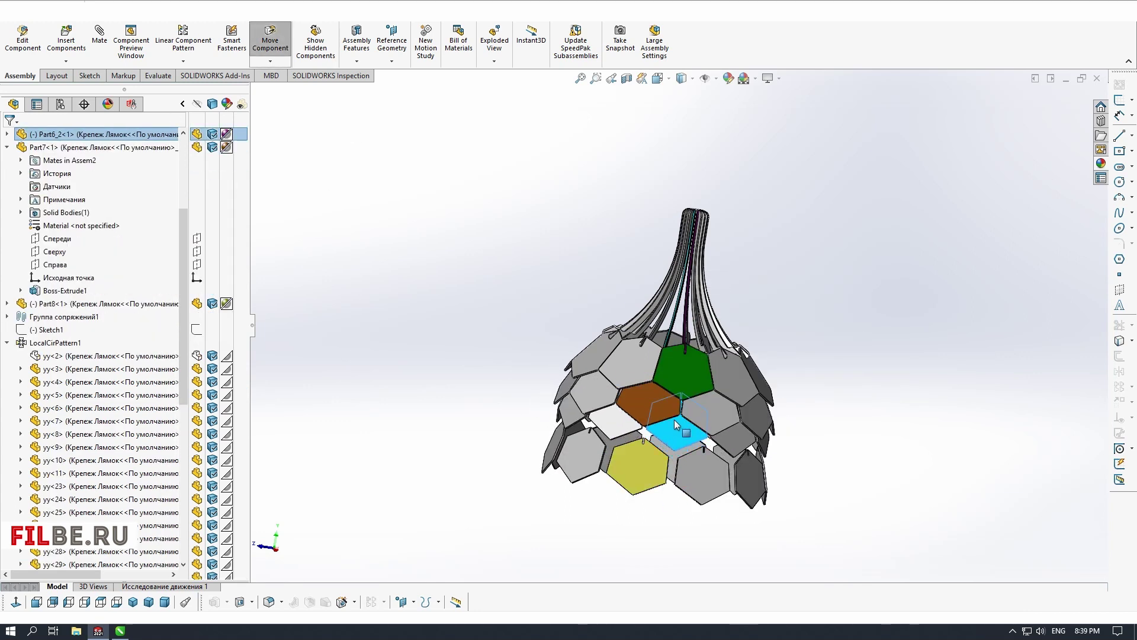
middle_drag(699, 453, 651, 468)
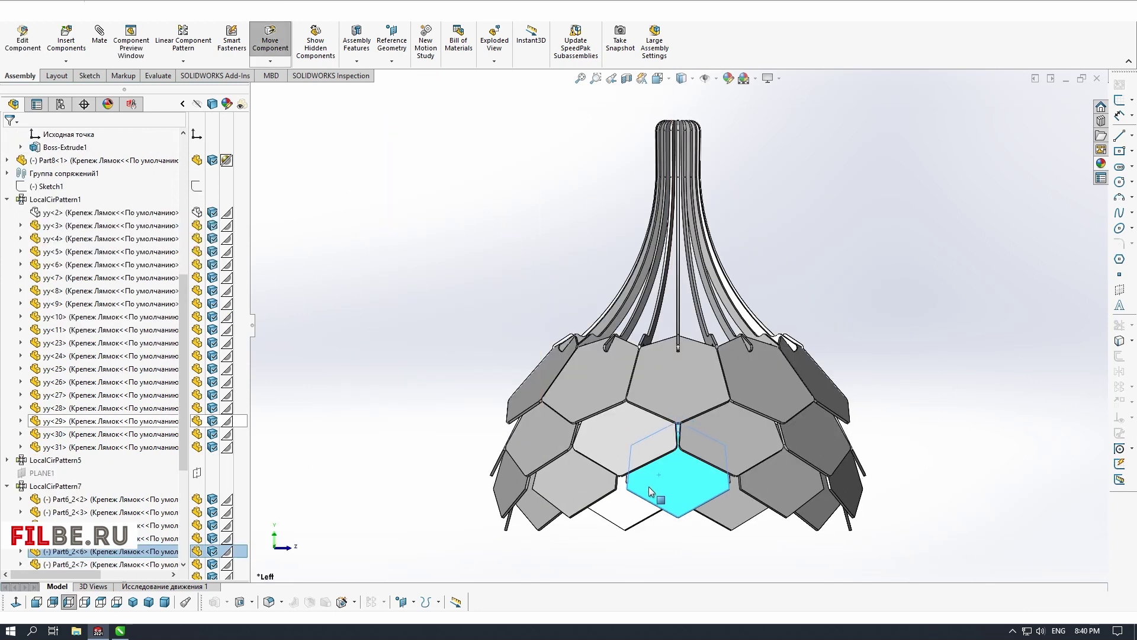
drag(649, 486, 681, 418)
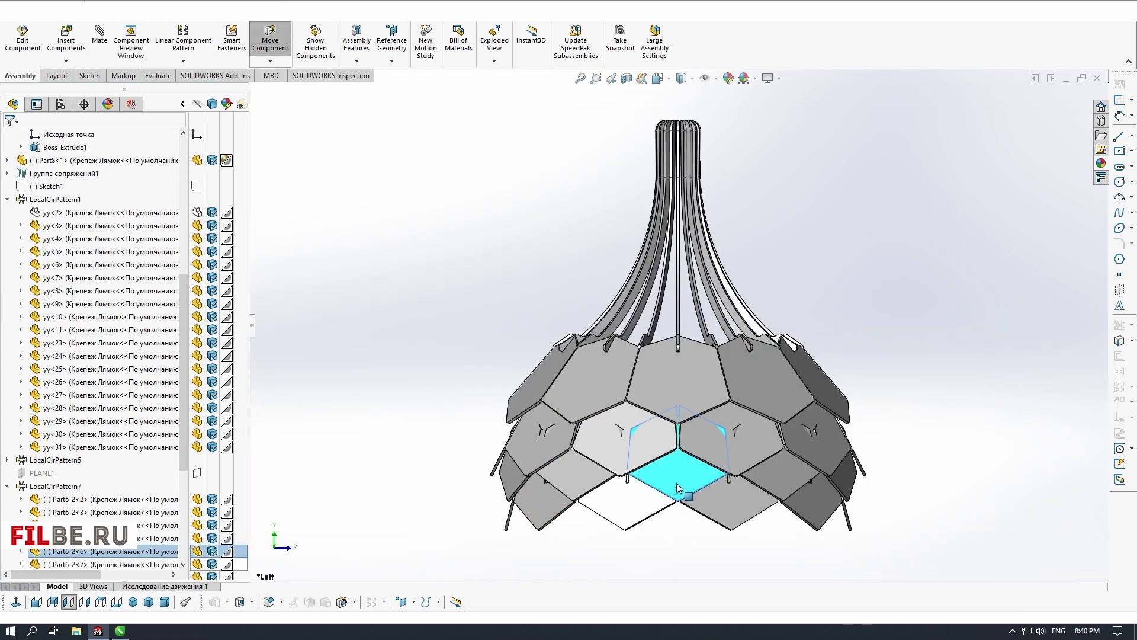
key(Escape)
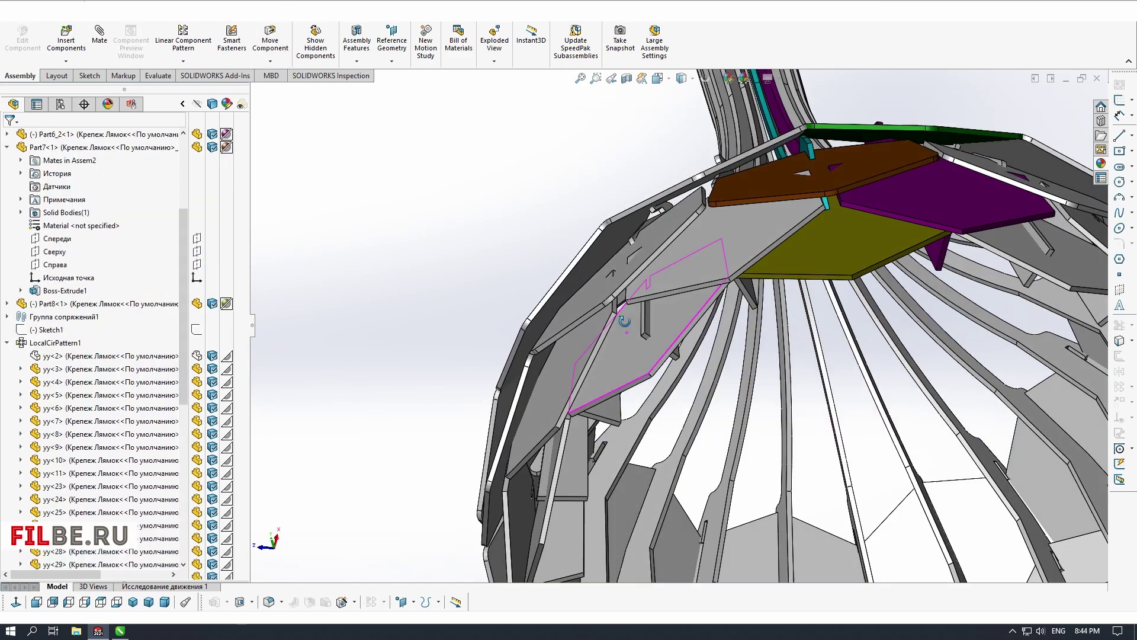
Examine from below how the Part6_2 and Part8 plates sit on the yy and xx arms
key(ctrl+6)
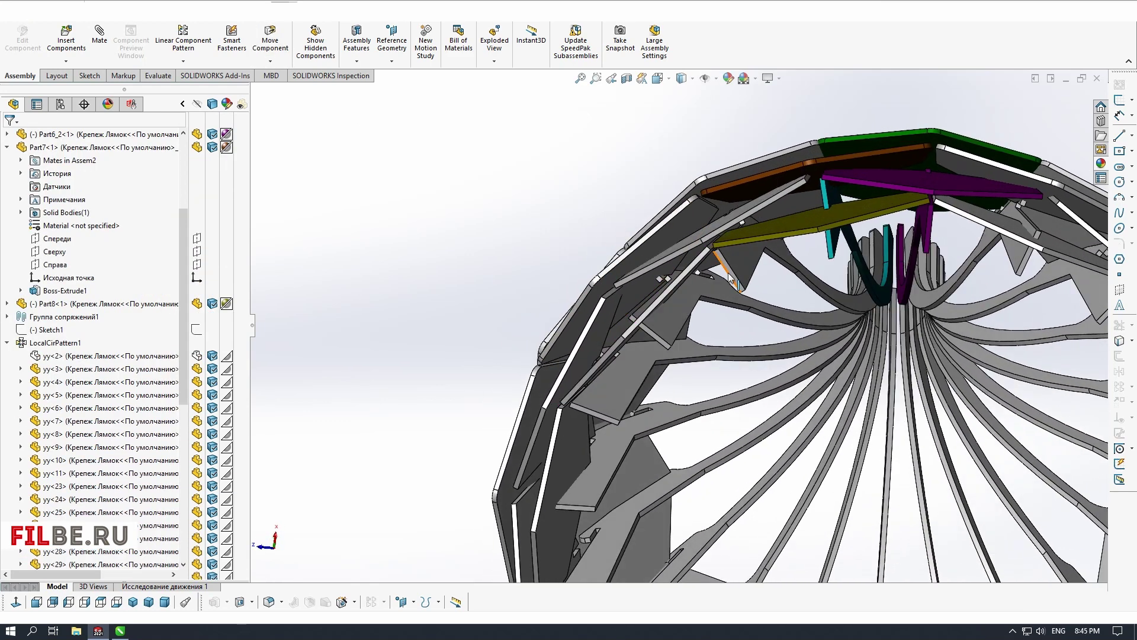
middle_drag(453, 400, 674, 465)
scroll(639, 437, down, 6)
key(ctrl+6)
scroll(868, 376, down, 7)
click(804, 445)
scroll(805, 444, up, 5)
click(798, 344)
scroll(797, 343, up, 4)
scroll(621, 349, down, 4)
scroll(622, 348, down, 2)
Delete the old upper slot and rounded hook edges from the yy arm's sketch outline
middle_drag(622, 348, 665, 344)
scroll(610, 419, down, 3)
click(621, 420)
scroll(621, 421, up, 3)
key(Escape)
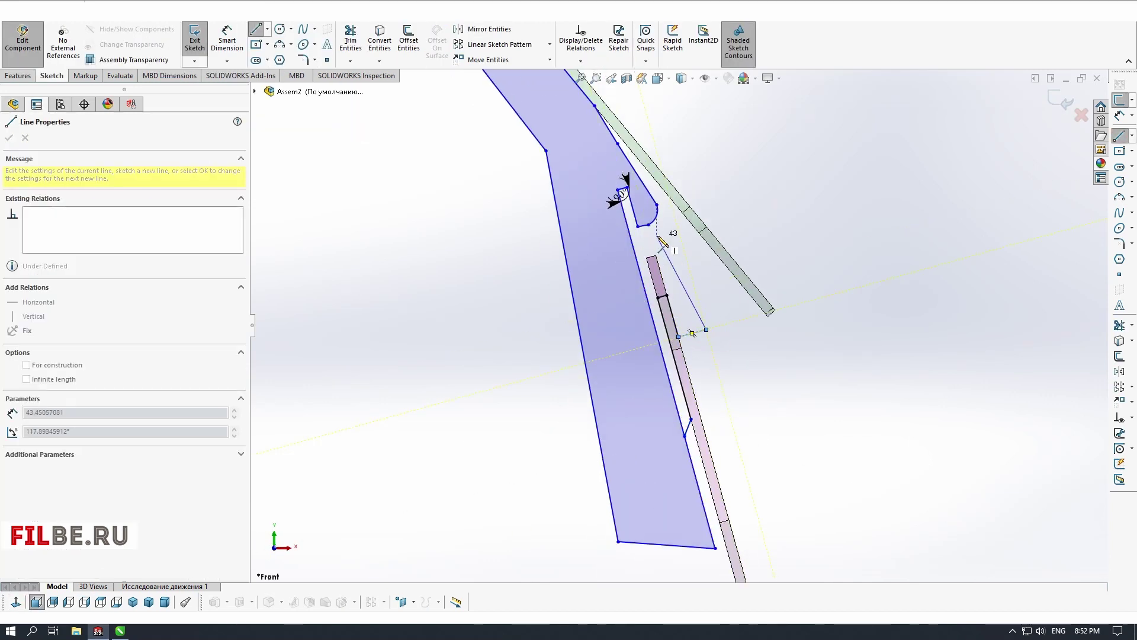
key(Escape)
key(Delete)
Redraw the yy arm's outer edge with lines from the lower plate slot up to the contour along the Part5 plate
click(716, 547)
click(684, 436)
click(707, 330)
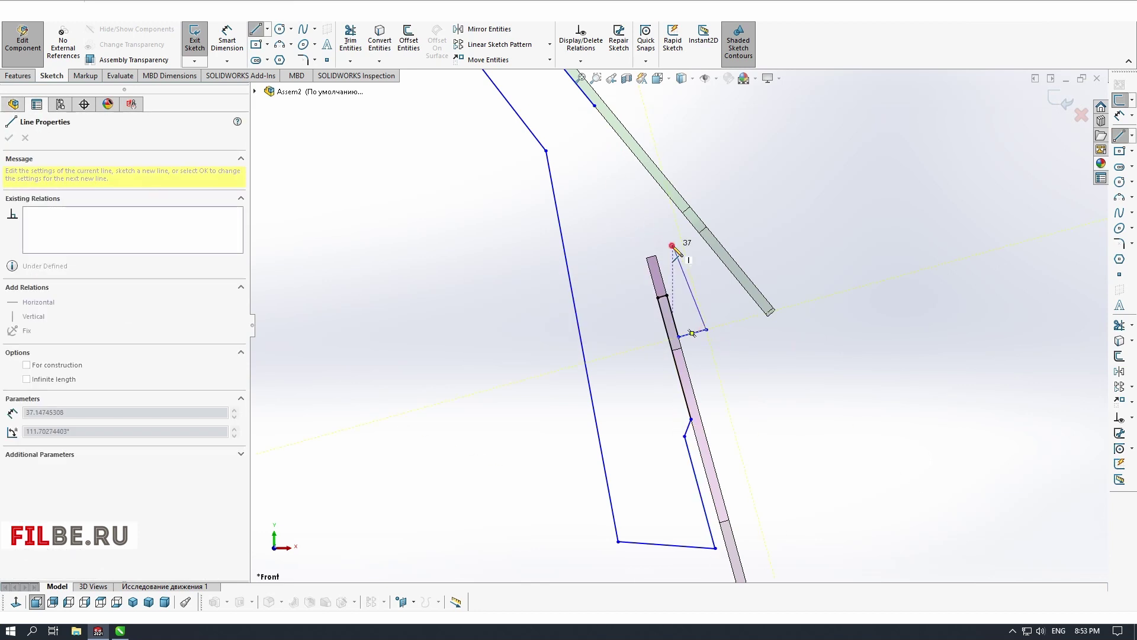
click(673, 245)
click(595, 105)
scroll(679, 326, up, 2)
click(670, 304)
Rebuild the assembly with the edited yy arm and dismiss the What's Wrong reports
key(ctrl+b)
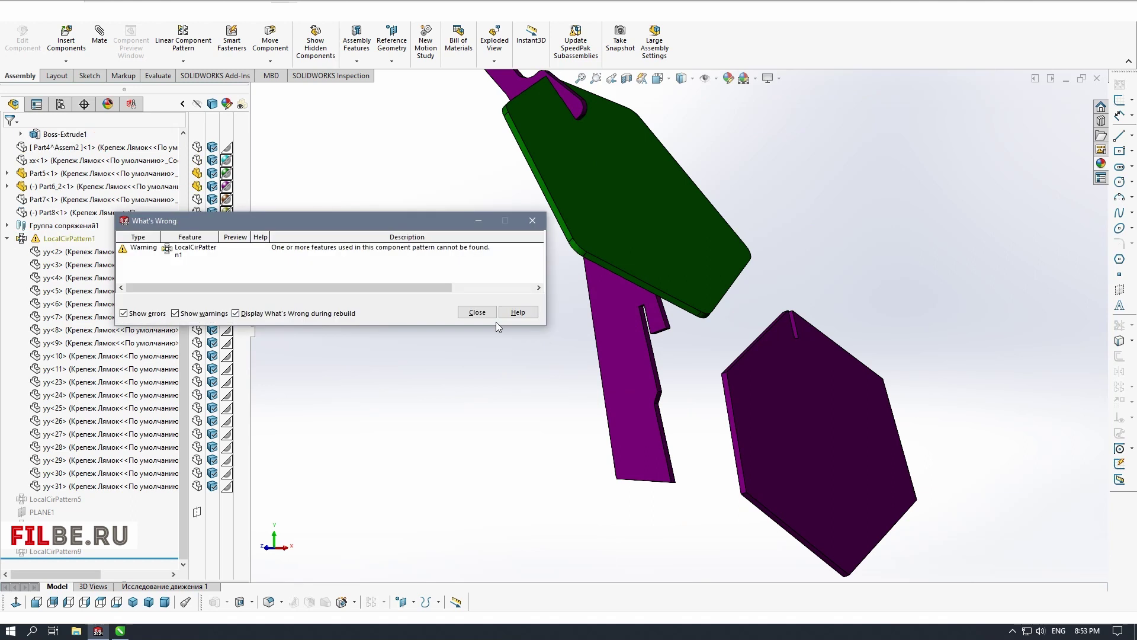
click(486, 312)
middle_drag(693, 401, 396, 337)
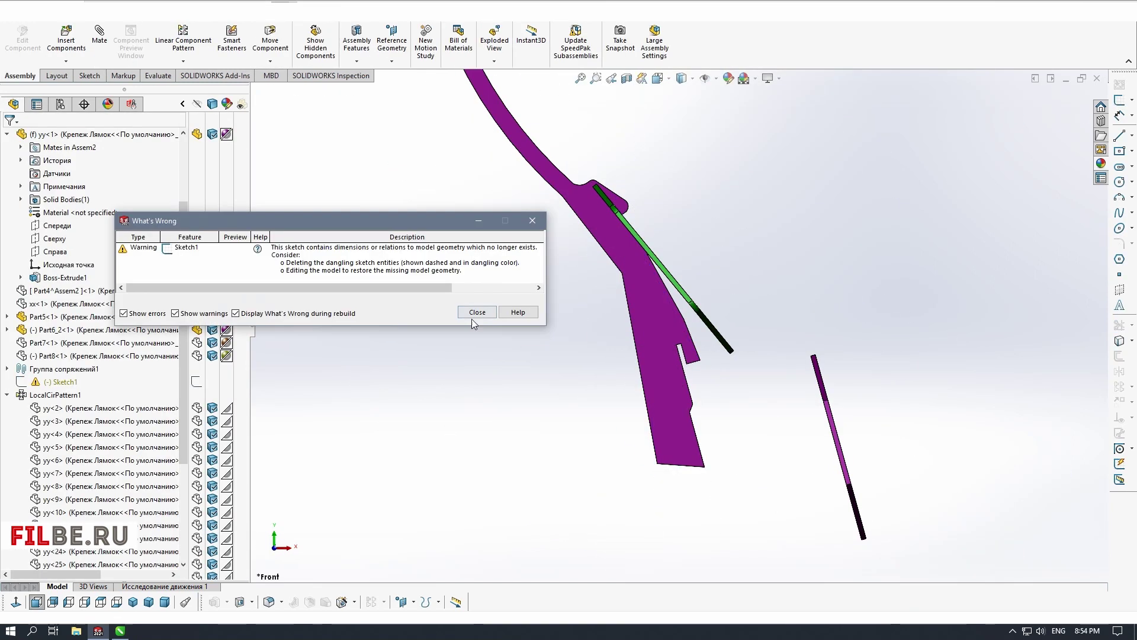
key(Escape)
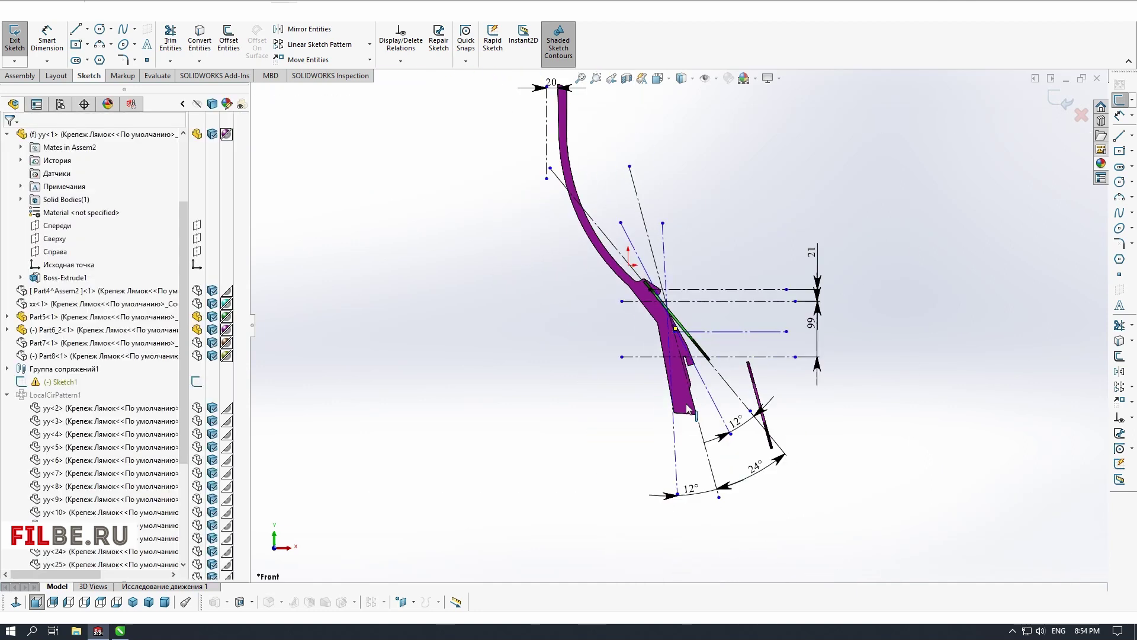
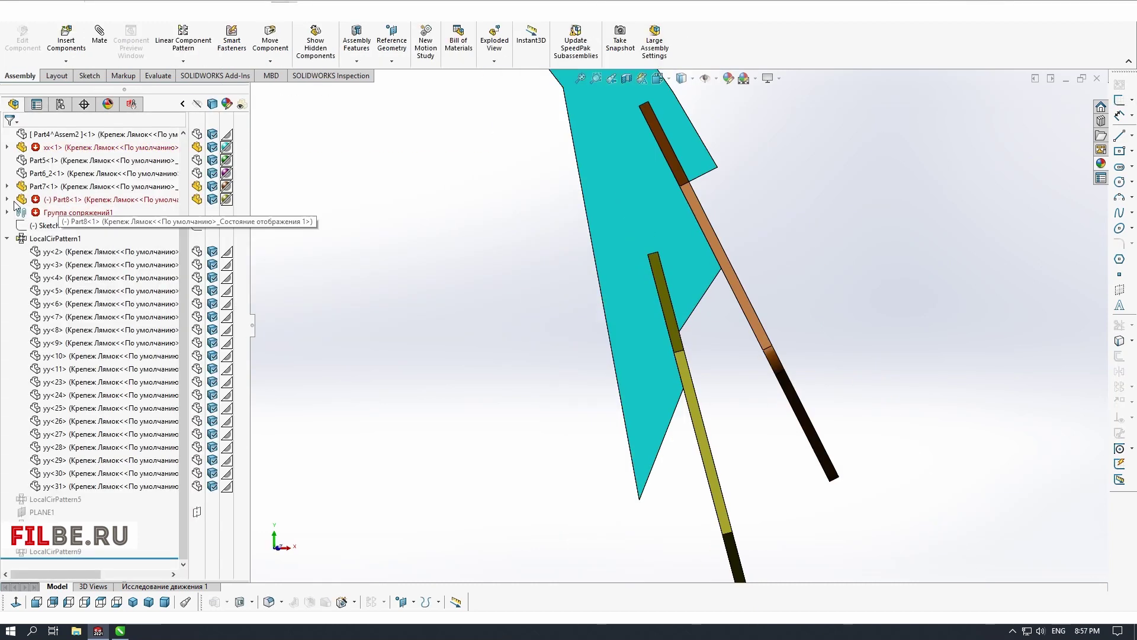
Expand the Part8 plate's mates and examine how the plate sits on the xx arm
click(8, 199)
click(20, 212)
click(607, 311)
click(698, 260)
middle_drag(687, 350, 658, 356)
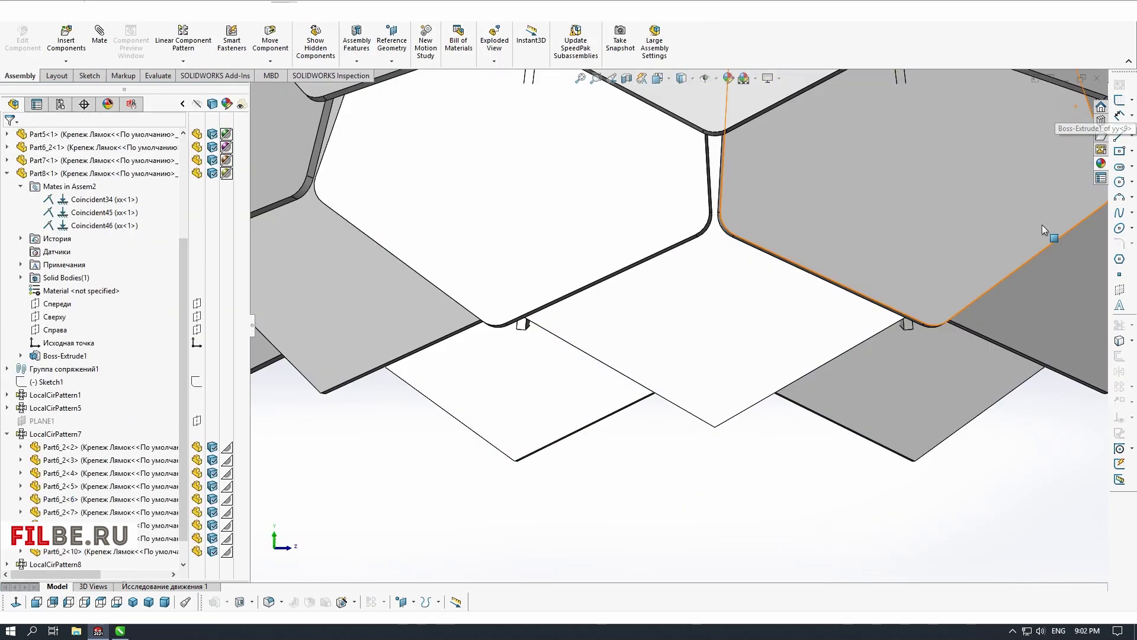
Draw a line in the Part5 plate's sketch to continue the inner side edge down toward the lower corner
scroll(729, 337, up, 5)
click(695, 314)
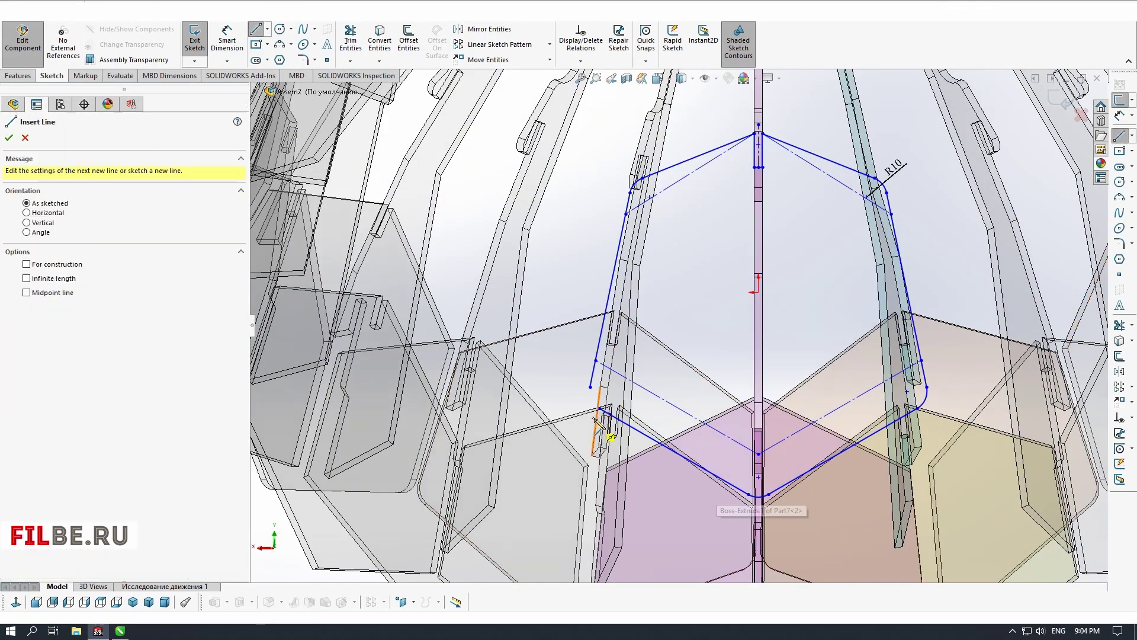
double_click(557, 385)
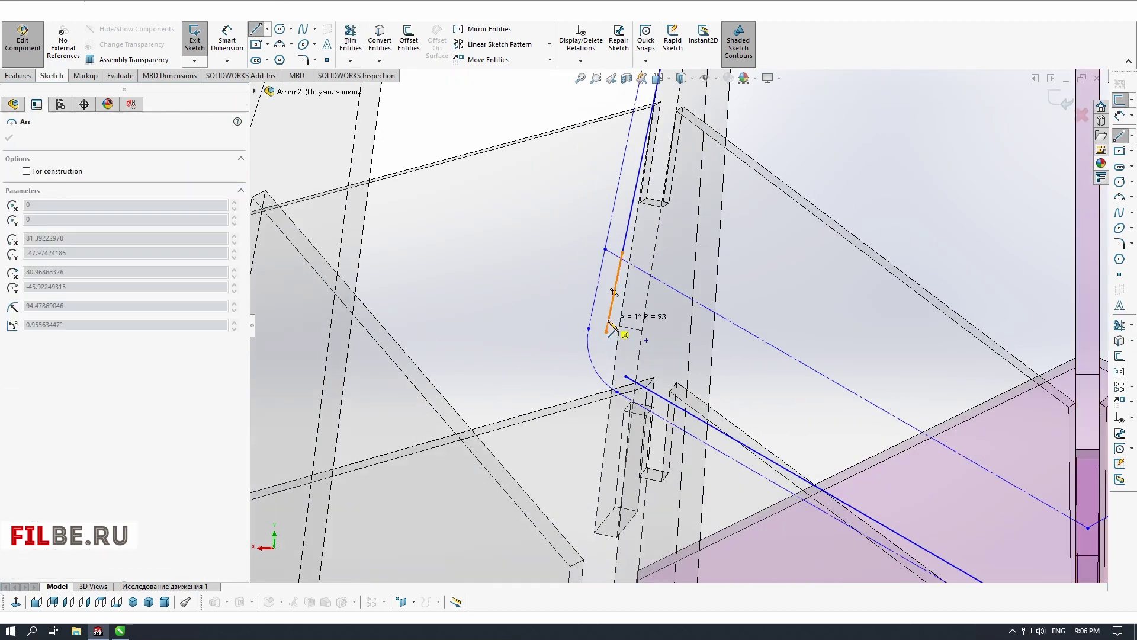
double_click(606, 327)
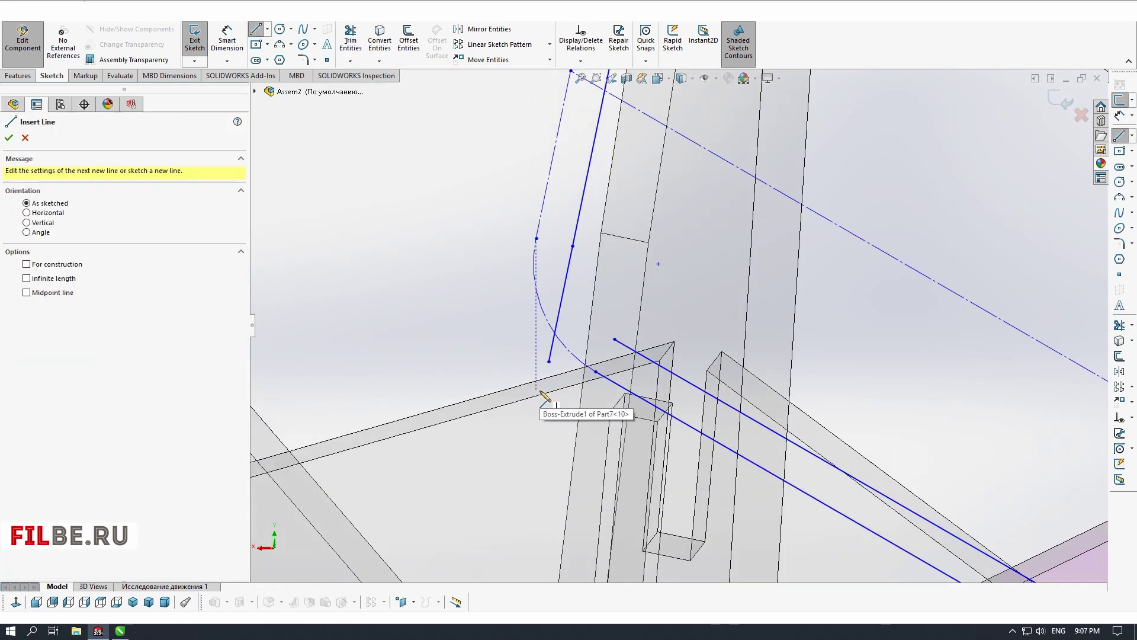
key(Escape)
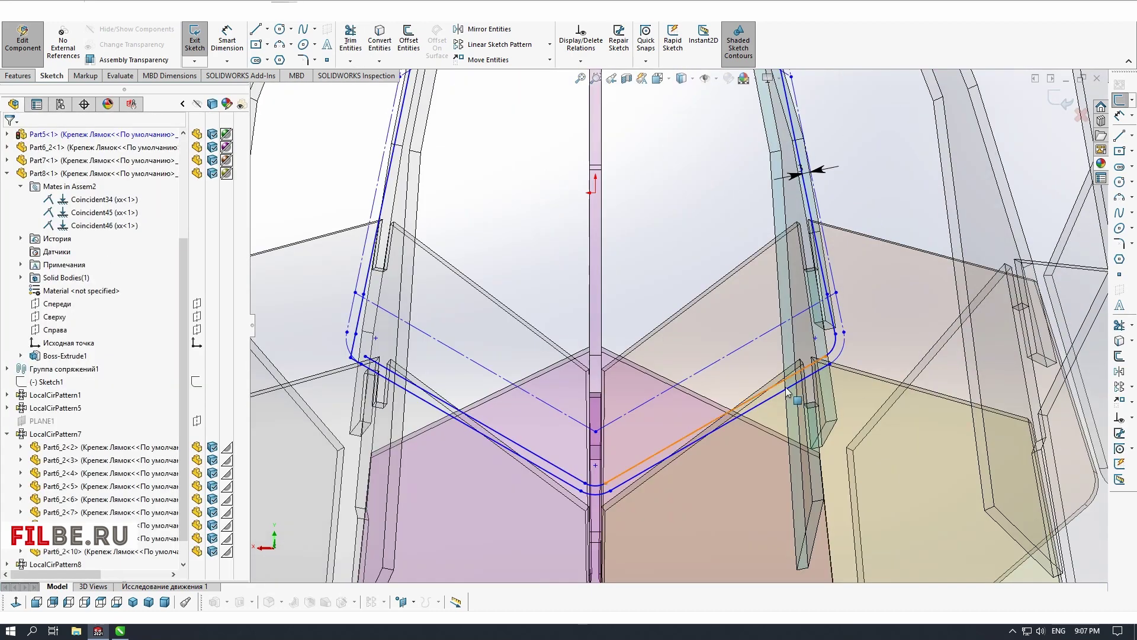
Mirror the selected contour lines of the Part5 sketch about its vertical centreline
click(673, 159)
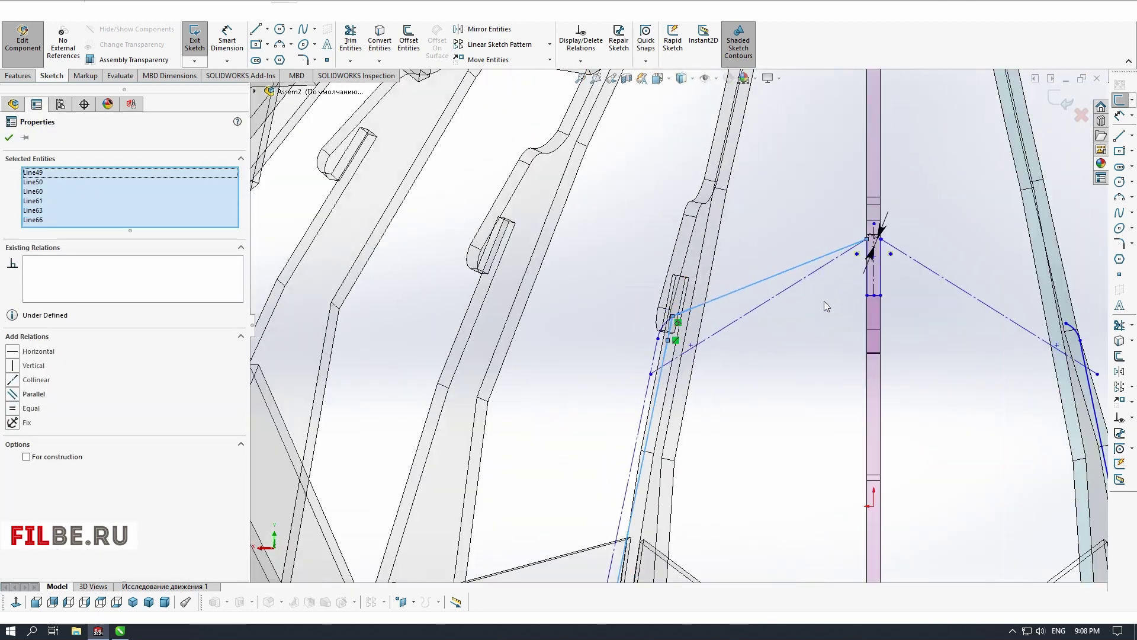
scroll(874, 296, down, 6)
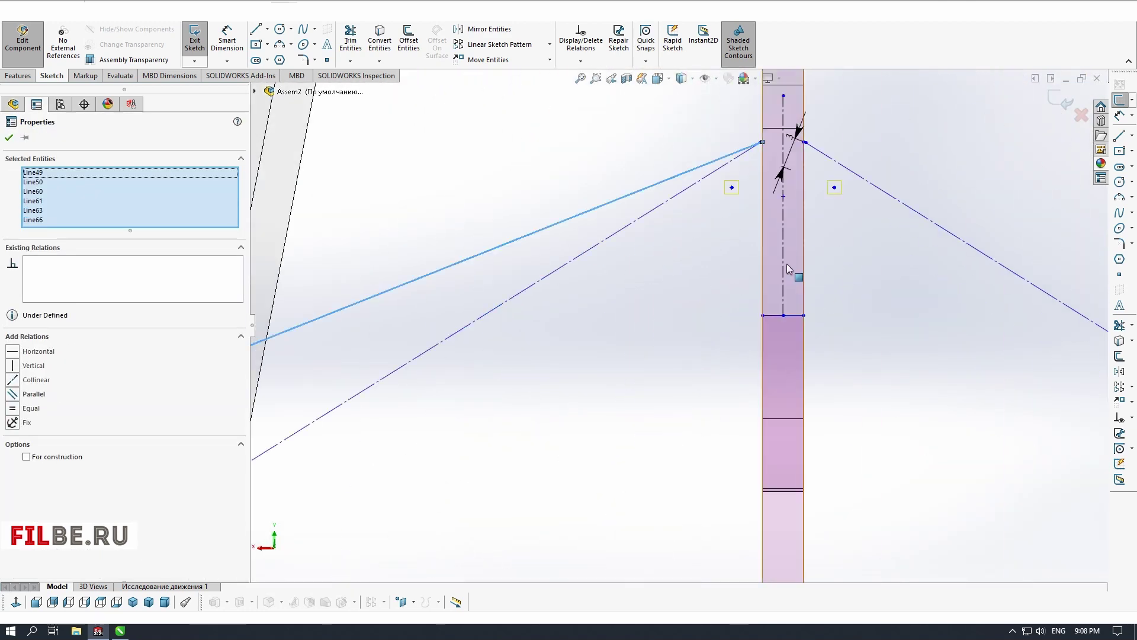
ctrl+click(786, 265)
click(489, 29)
scroll(770, 266, up, 6)
scroll(900, 355, down, 6)
scroll(1052, 386, up, 6)
scroll(569, 260, down, 6)
scroll(637, 424, up, 6)
scroll(618, 328, down, 8)
Convert the upper slot's construction lines in the Part5 sketch to solid geometry and delete the leftover segments there
click(591, 298)
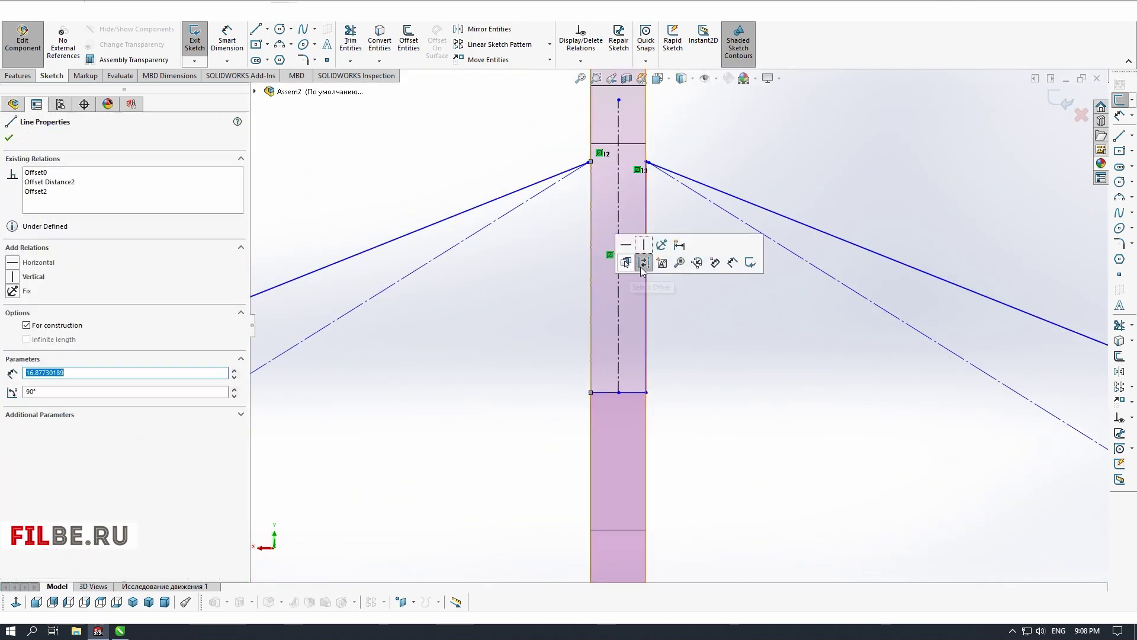
click(642, 261)
click(623, 391)
click(676, 351)
scroll(658, 172, down, 8)
click(802, 361)
key(Delete)
click(806, 277)
key(Delete)
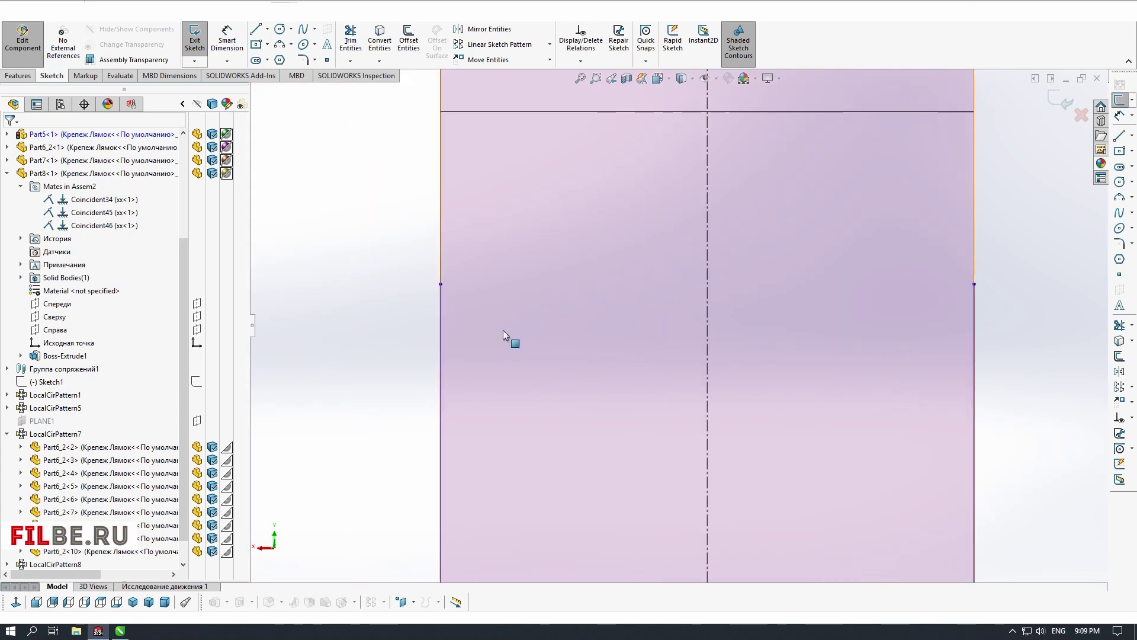
Draw lines joining the upper slot to the sloped top edges of the Part5 outline
click(256, 29)
scroll(681, 332, up, 8)
click(684, 322)
click(718, 318)
click(548, 248)
click(618, 298)
key(Escape)
scroll(586, 333, up, 6)
scroll(757, 330, down, 6)
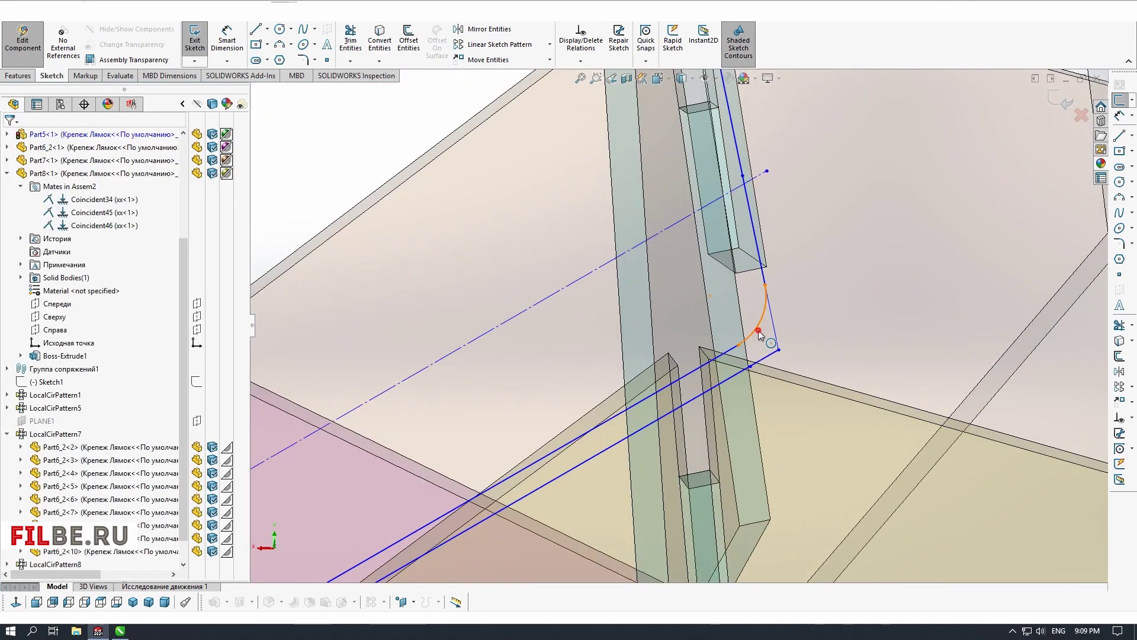
Clear the old rounded corner of the Part5 outline and redraw its lower slanted edges as straight lines about 90 mm long
click(699, 366)
scroll(599, 332, up, 6)
click(591, 405)
click(642, 367)
scroll(493, 324, down, 6)
click(1119, 136)
click(523, 276)
click(1053, 478)
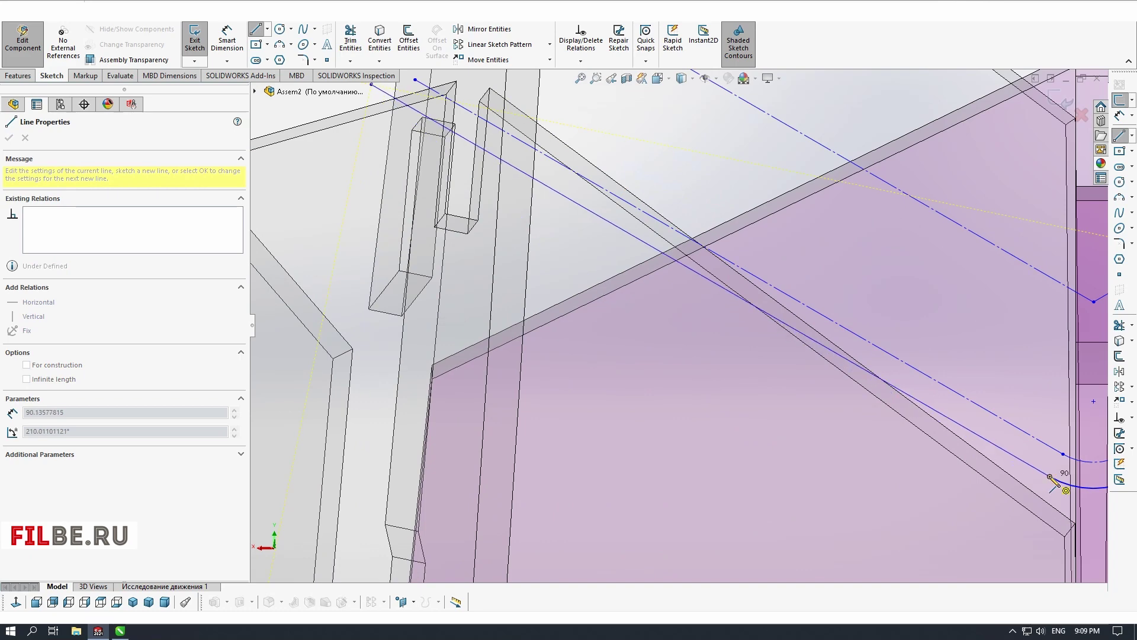
scroll(863, 289, up, 6)
click(863, 290)
scroll(880, 267, down, 6)
click(880, 268)
click(525, 404)
key(Escape)
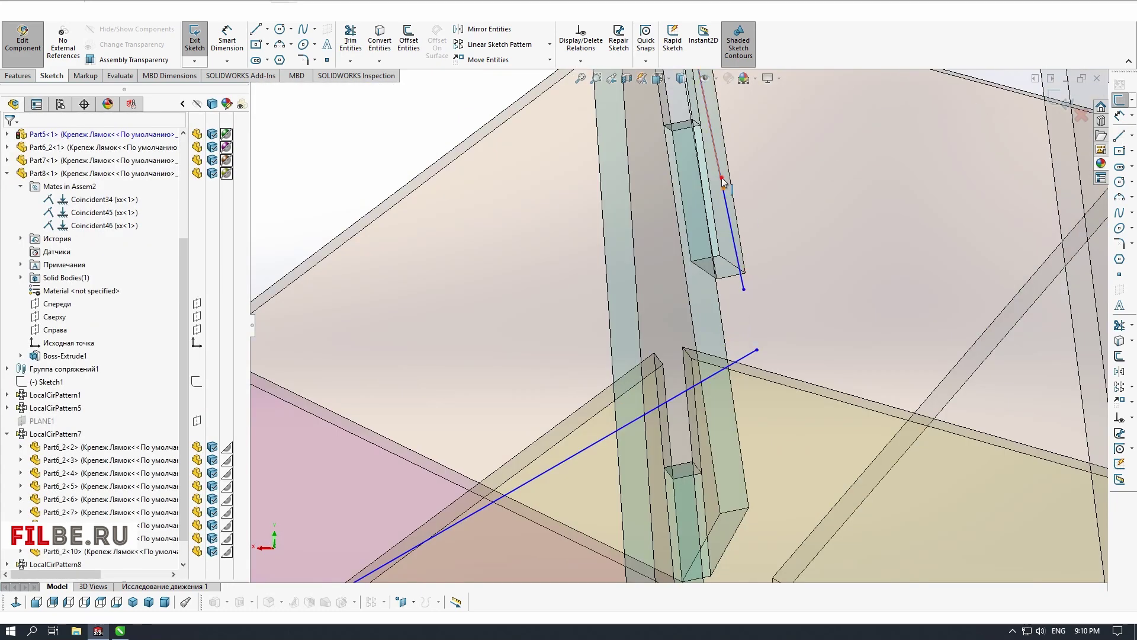
Draw a side line that closes the open lower corner of the Part5 outline
scroll(726, 183, up, 6)
click(1119, 136)
scroll(739, 282, down, 6)
click(645, 251)
scroll(645, 252, up, 6)
click(814, 428)
key(Escape)
scroll(382, 176, down, 4)
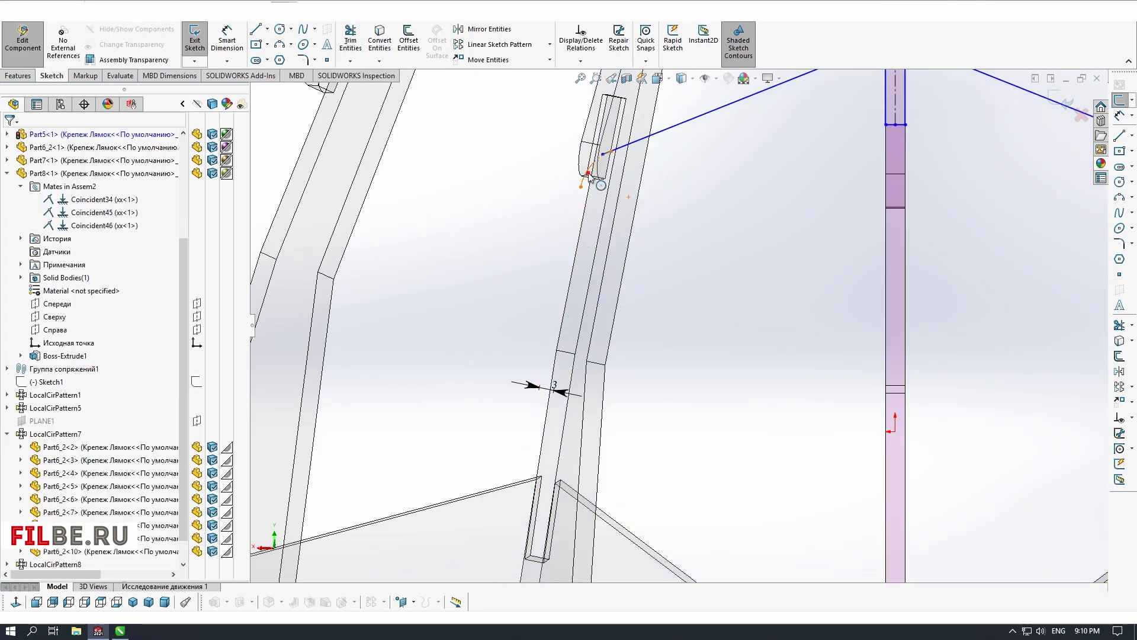
Redraw the side edge up to the upper corner of the Part5 outline, close the sketch and return to the assembly
scroll(428, 429, down, 5)
click(1119, 135)
click(667, 447)
scroll(622, 195, down, 6)
click(631, 200)
scroll(632, 201, up, 8)
click(1069, 105)
click(1069, 105)
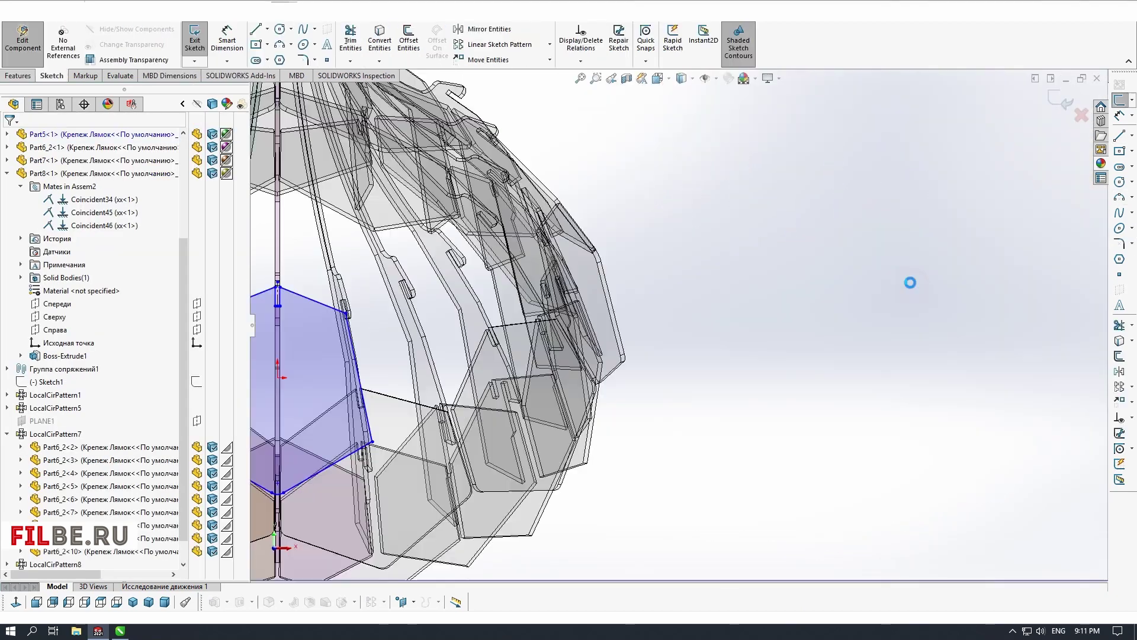
click(865, 311)
click(377, 312)
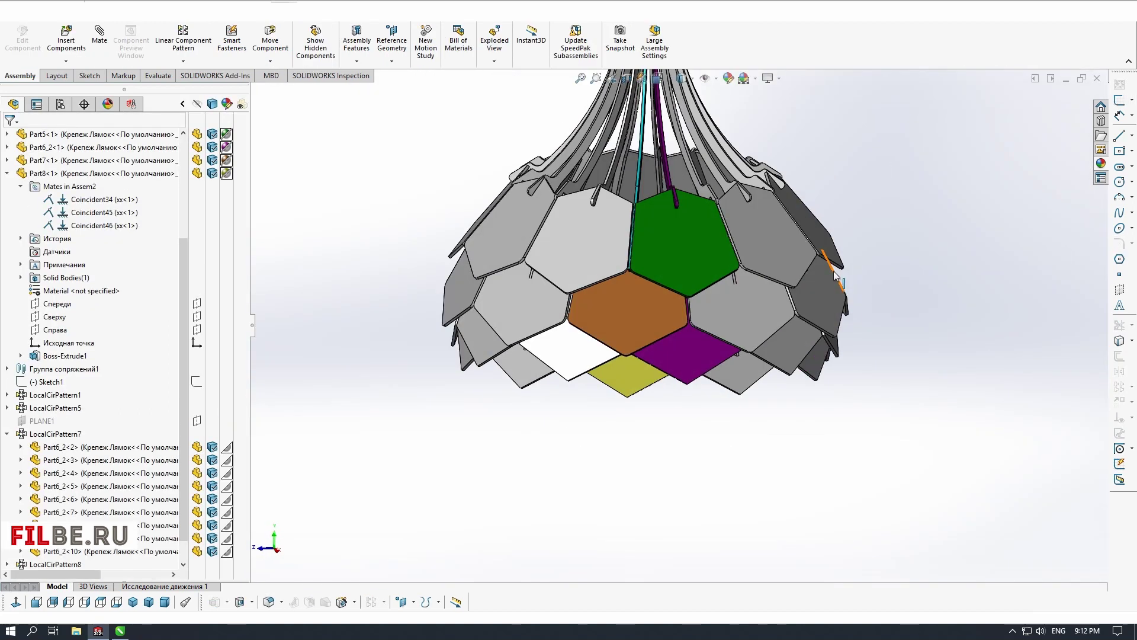
Draw a line across the lower slot in the xx arm's sketch, tie it to the slot edge and enter 4 as the dimension
click(658, 391)
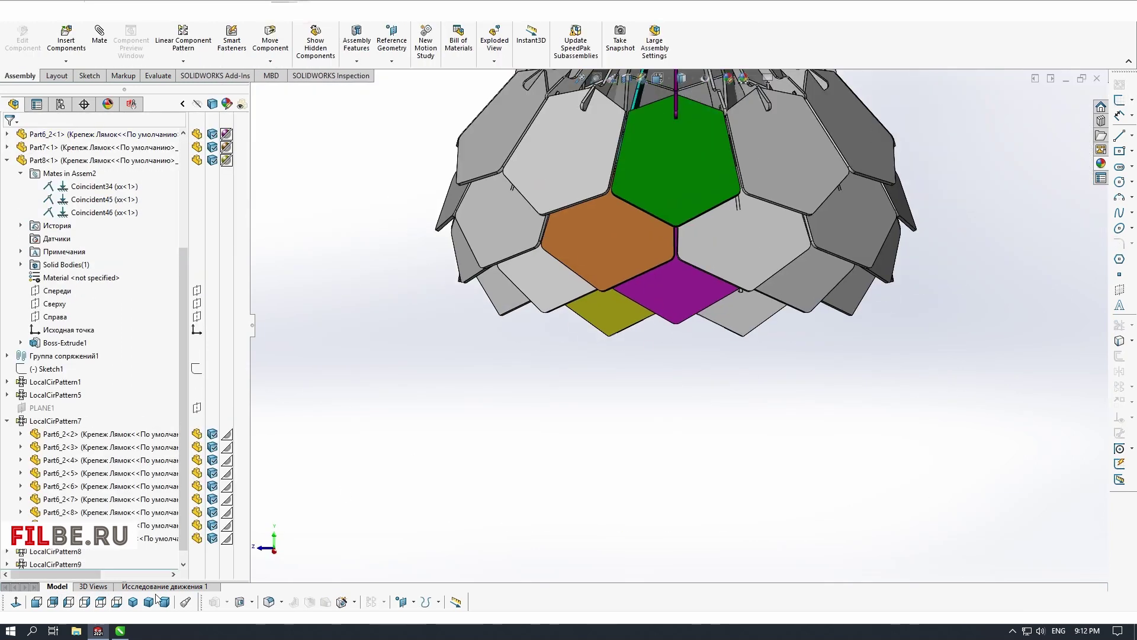
key(ctrl+4)
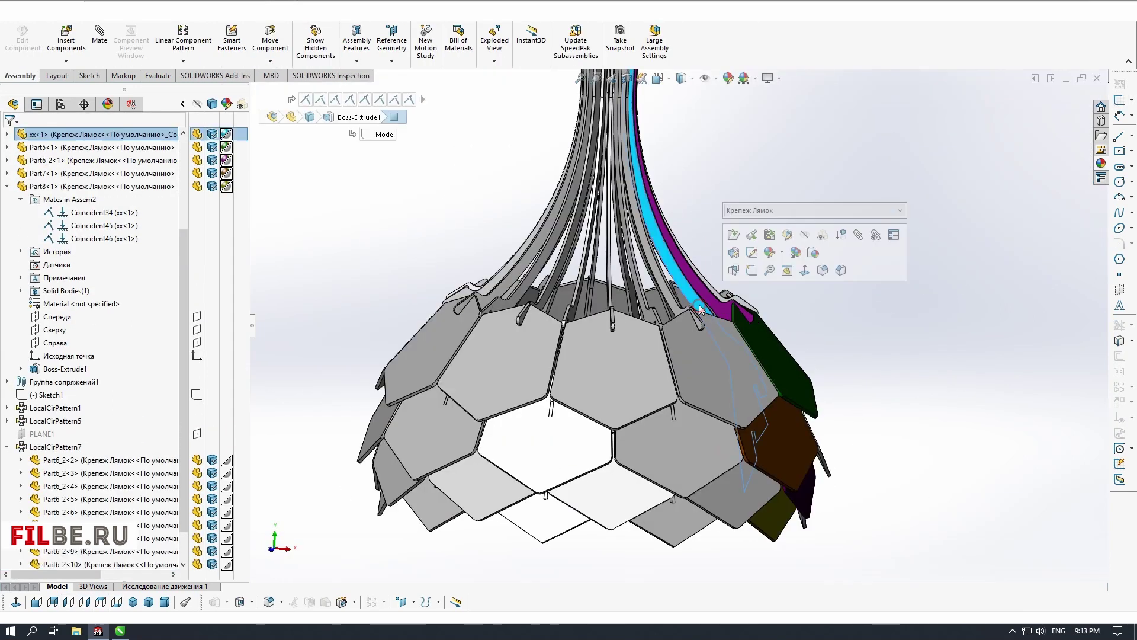
click(746, 396)
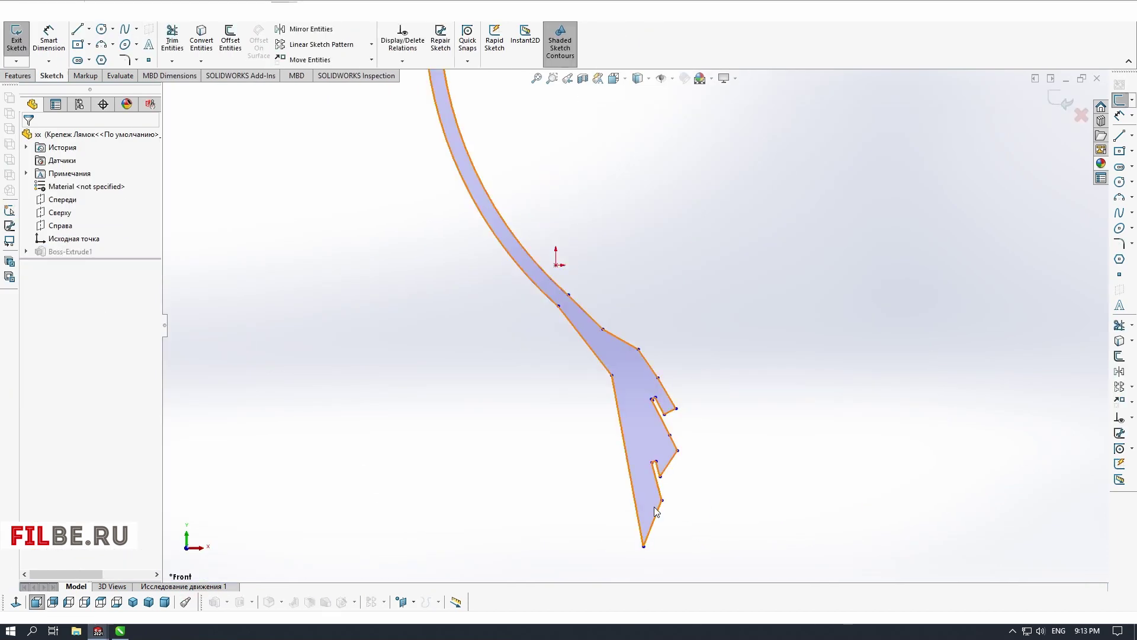
scroll(654, 507, down, 5)
key(Escape)
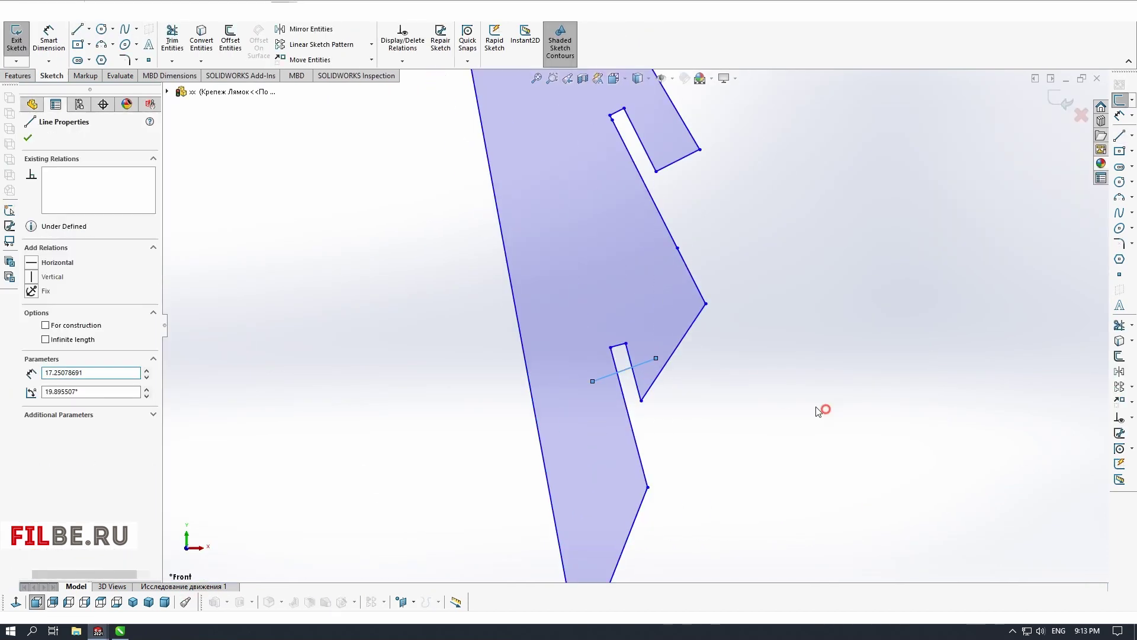
ctrl+click(628, 413)
click(640, 257)
text(4)
key(Return)
scroll(680, 389, up, 2)
scroll(664, 403, down, 1)
key(l)
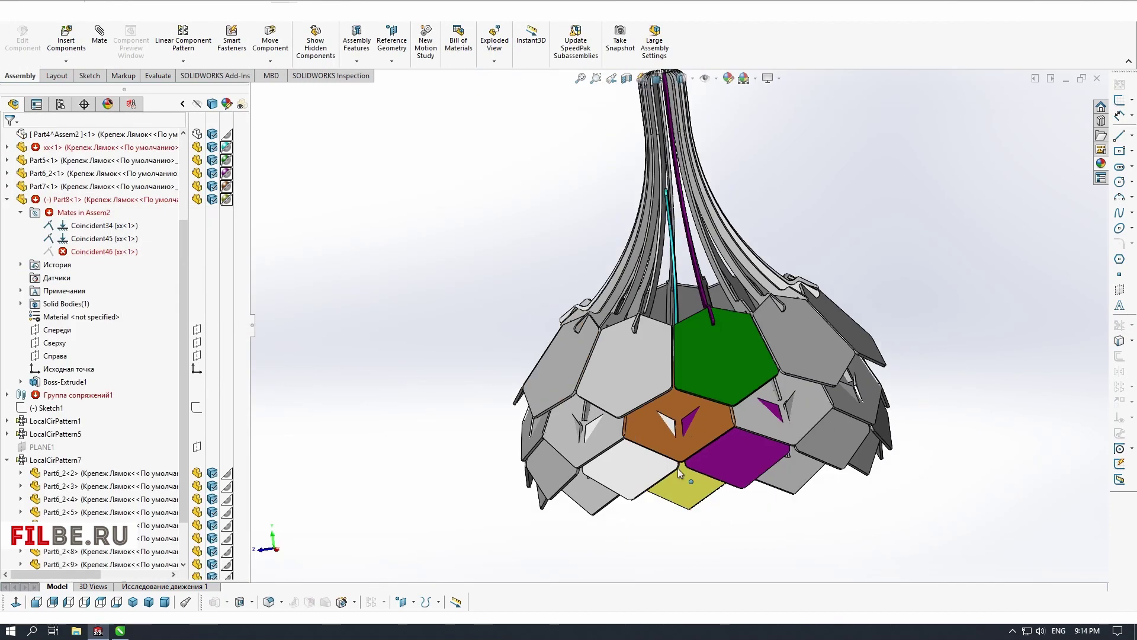
Examine the plates around the lamp and check the Part8 plate's mates for the one in error
mouse_move(677, 468)
middle_down()
mouse_move(743, 374)
mouse_move(766, 283)
middle_up()
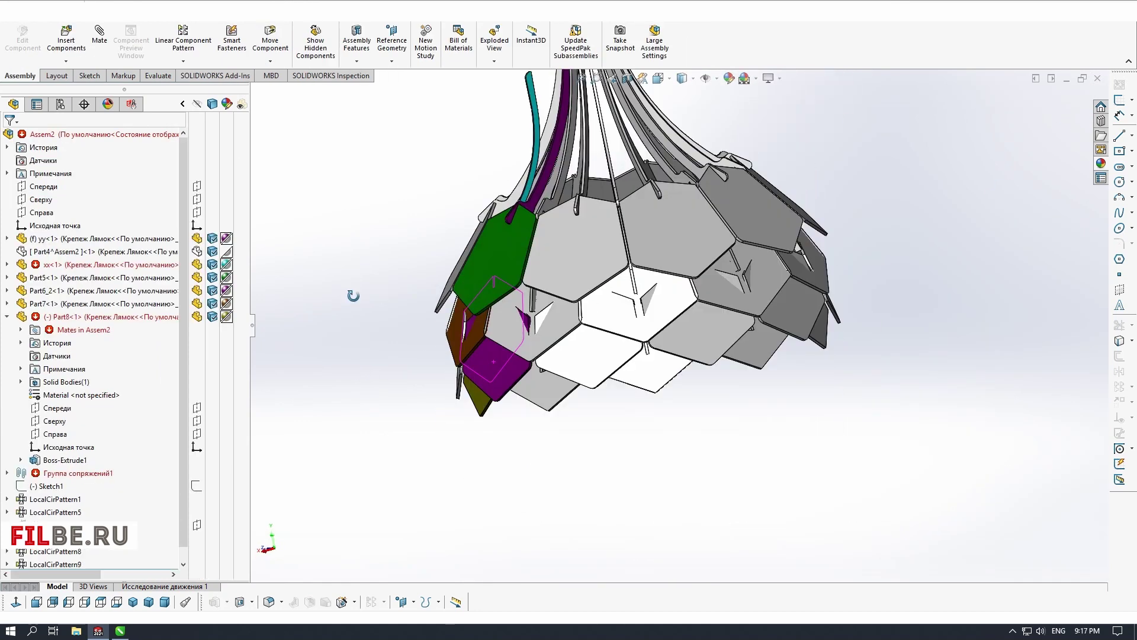
middle_drag(353, 296, 427, 265)
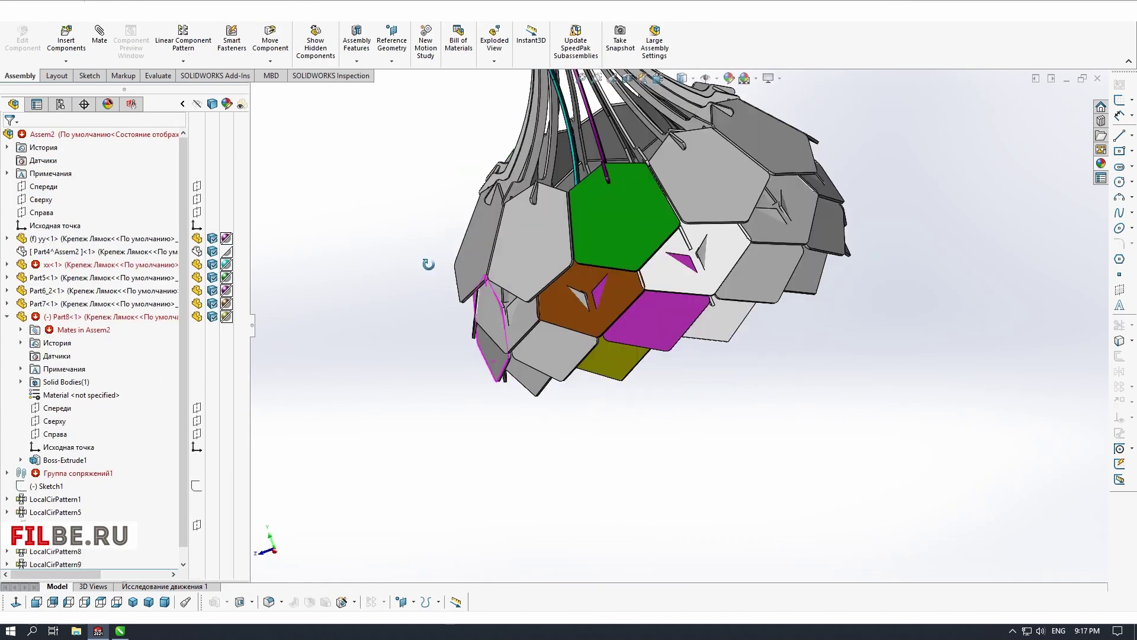
click(21, 330)
click(104, 369)
middle_drag(427, 355, 464, 408)
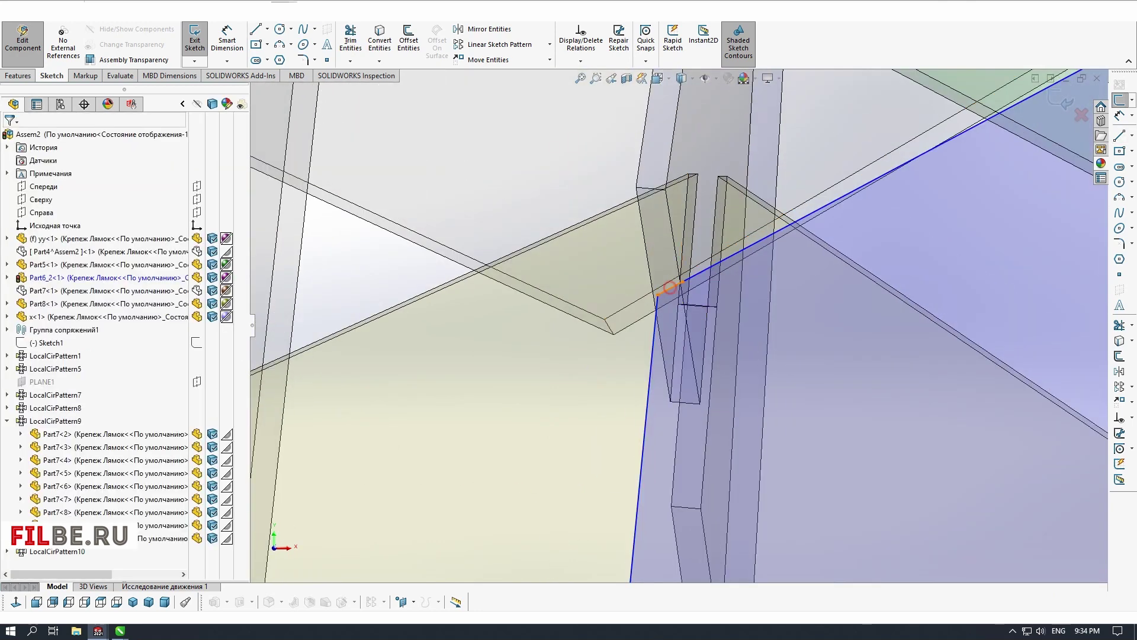
Rework the upper side corner of the Part6_2 sketch outline with a line
scroll(670, 287, up, 5)
click(1119, 135)
scroll(781, 272, down, 3)
key(Escape)
scroll(692, 292, down, 3)
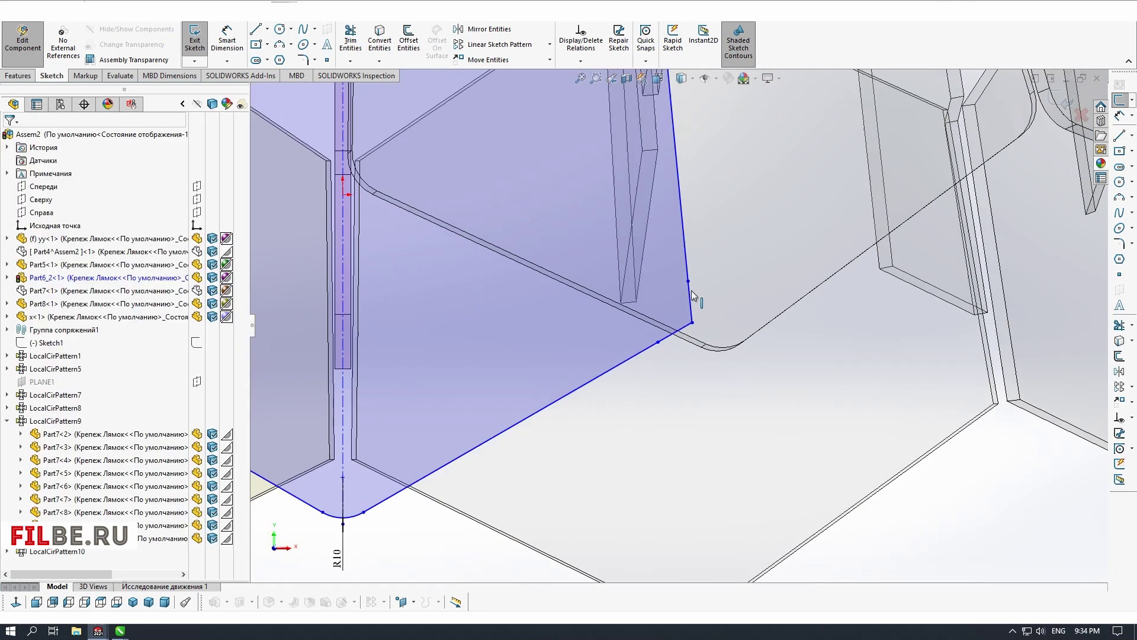
Delete the extra segment at Part6_2's lower side corner, redraw the lower slanted edge up to it and fillet that corner
click(691, 296)
key(Delete)
scroll(688, 386, up, 3)
click(1119, 136)
click(495, 460)
click(689, 348)
click(1118, 244)
click(688, 349)
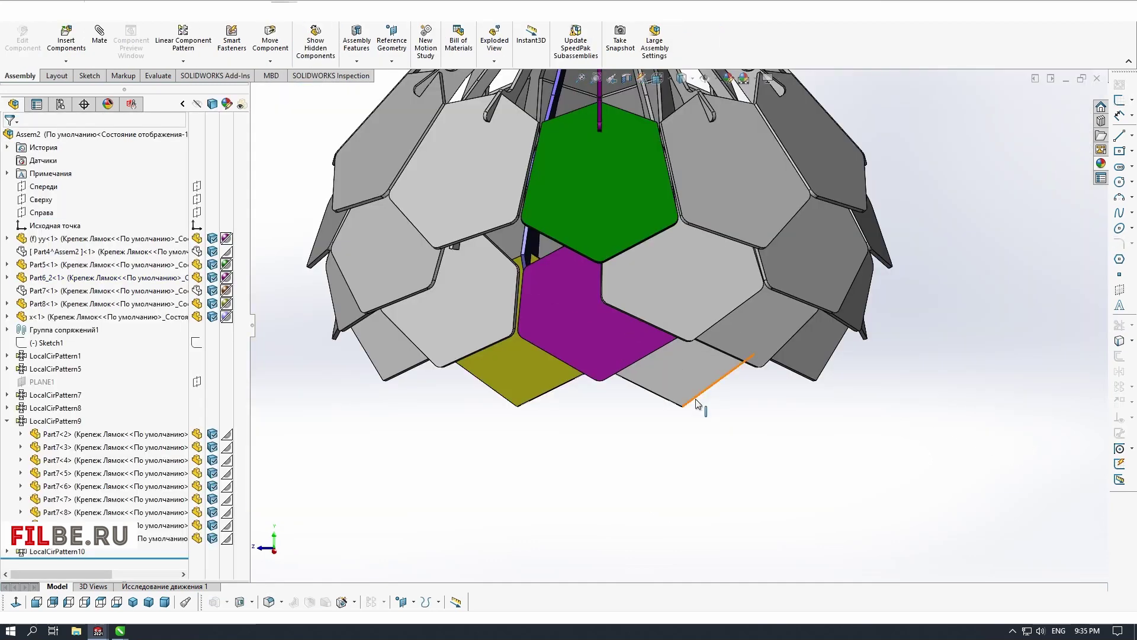
Edit the Part5 plate's sketch and apply the Sketch Fillet to its outline corners
middle_drag(691, 388, 563, 431)
click(616, 305)
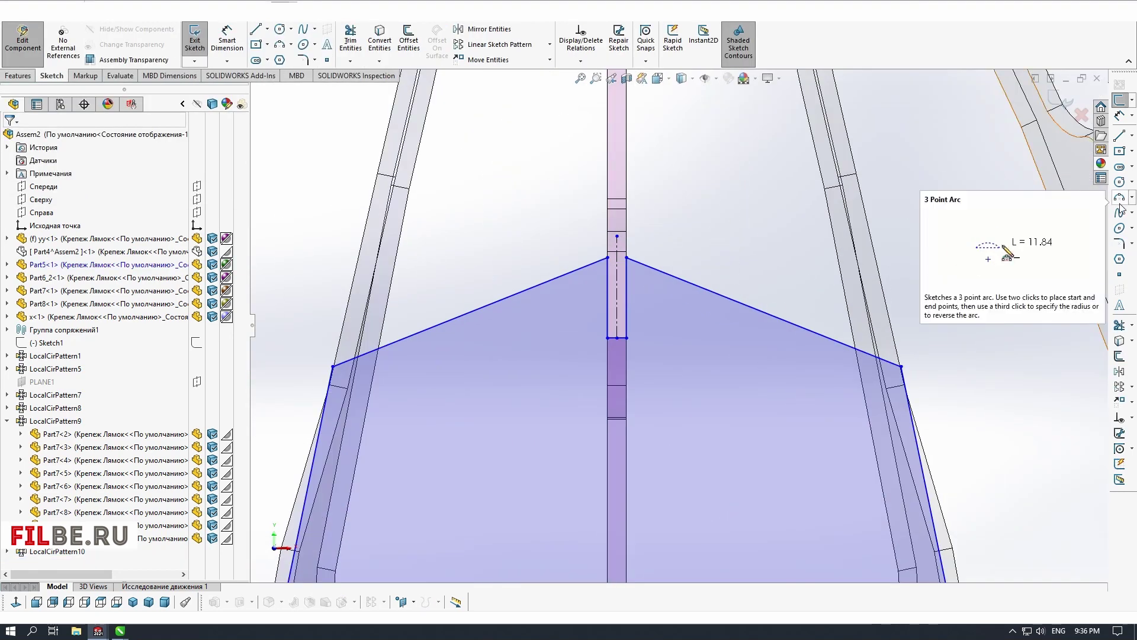
click(1119, 243)
click(617, 261)
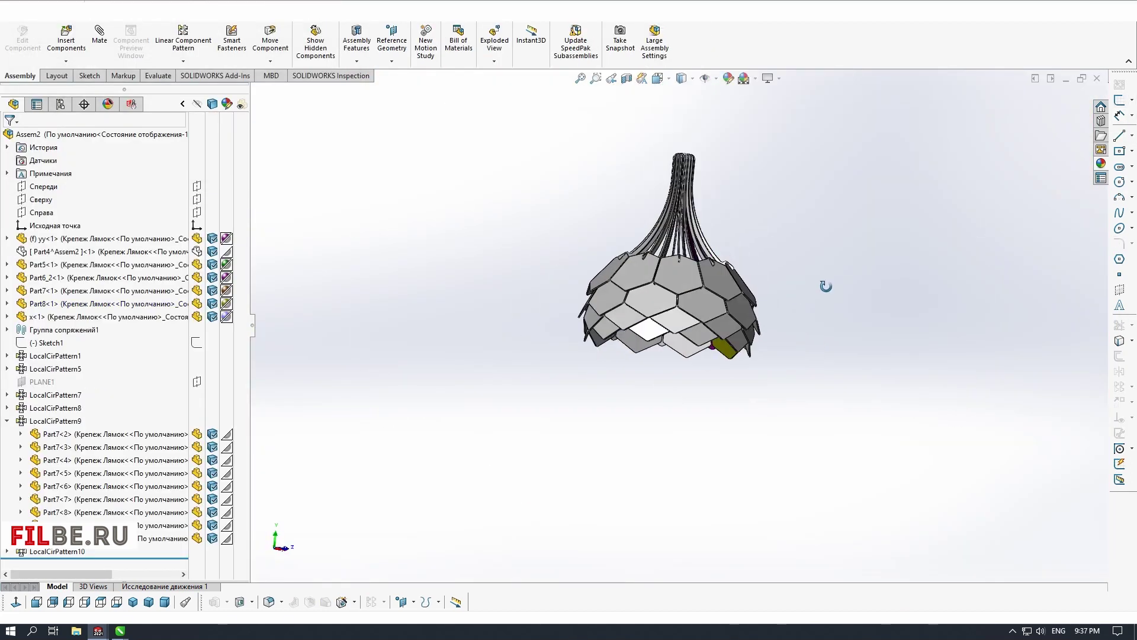
Draw a midpoint line across the yy arm through the start of the hook's rounded edge
middle_drag(824, 279, 746, 414)
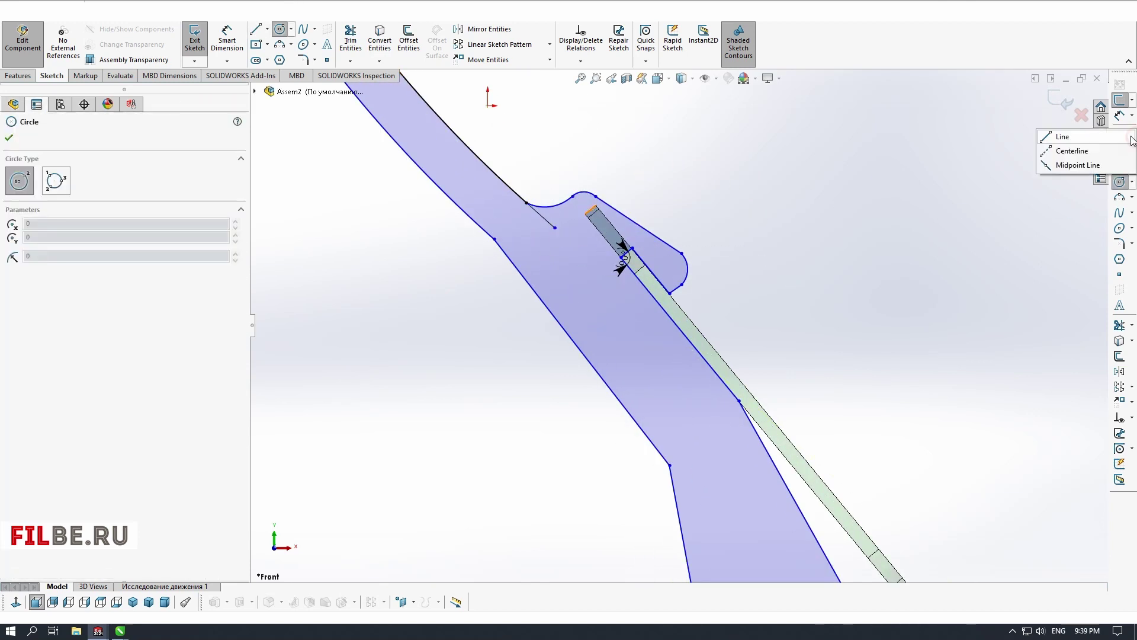
click(1131, 141)
click(604, 160)
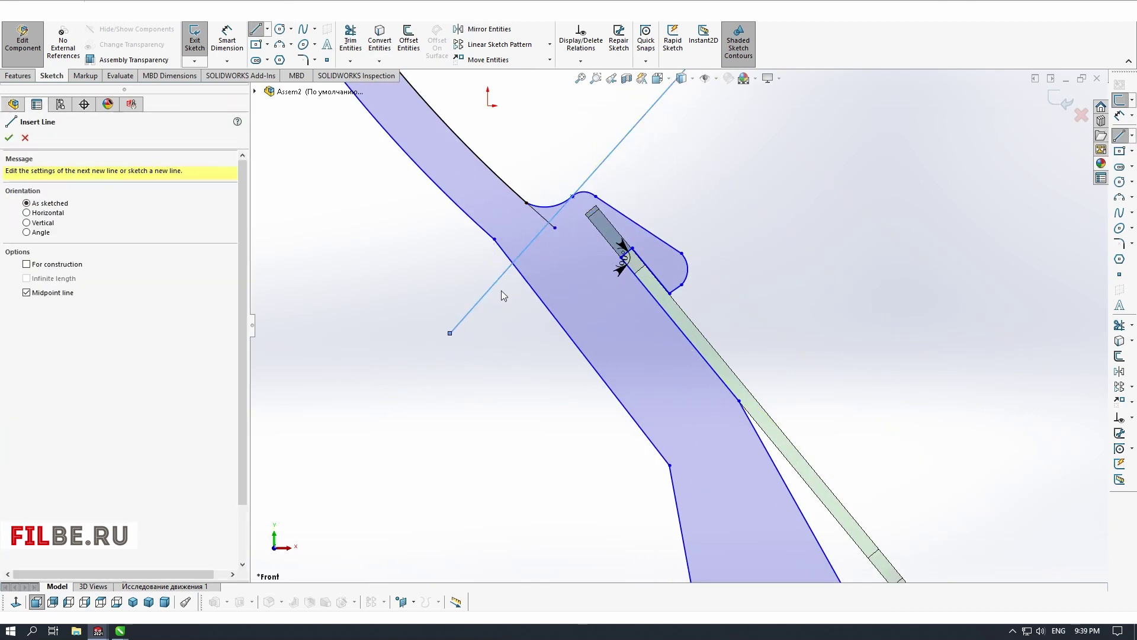
key(Escape)
scroll(604, 216, down, 3)
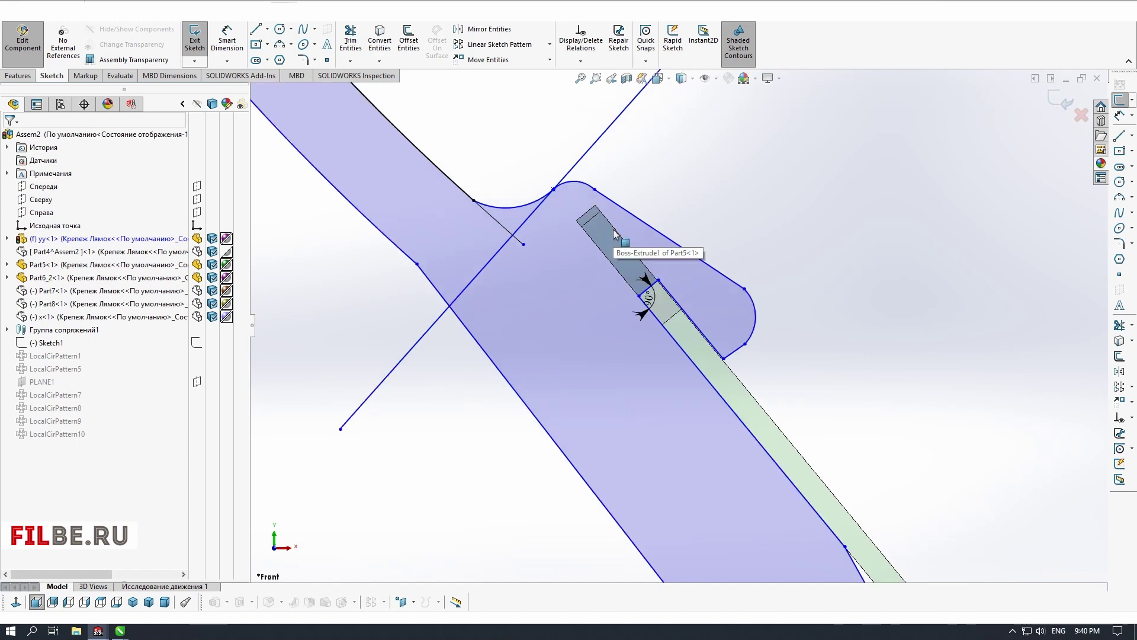
Draw a slanted line over the yy arm's hook and set its midpoint on the upper corner of the Part5 plate
click(1120, 135)
click(860, 302)
key(Escape)
click(657, 209)
ctrl+click(596, 206)
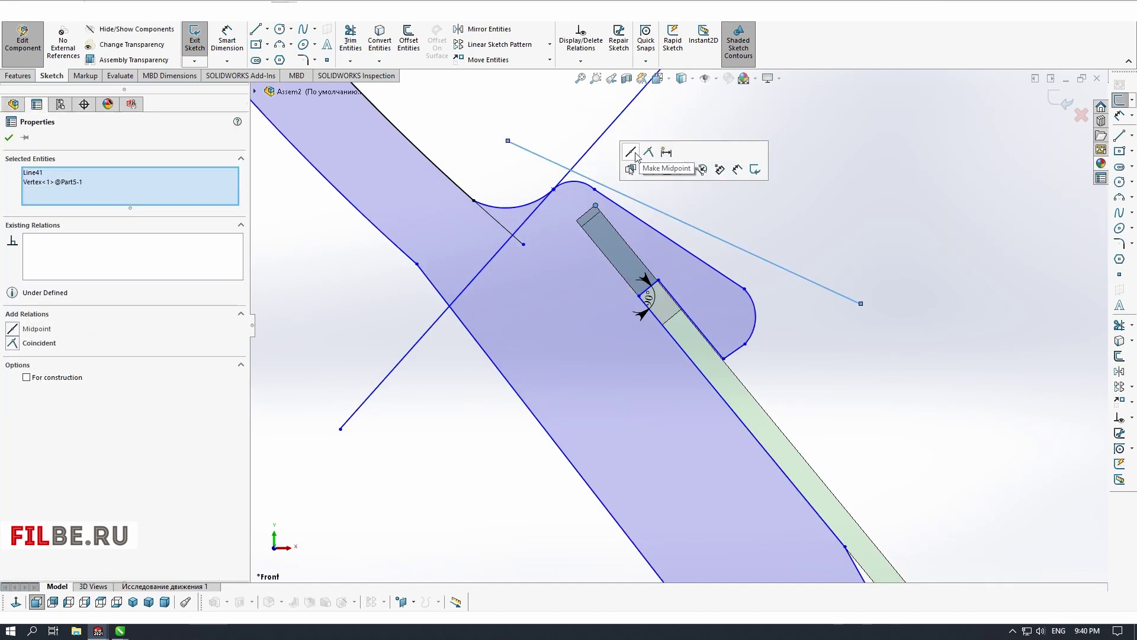
click(634, 154)
drag(692, 250, 744, 290)
drag(820, 347, 821, 347)
scroll(812, 337, up, 4)
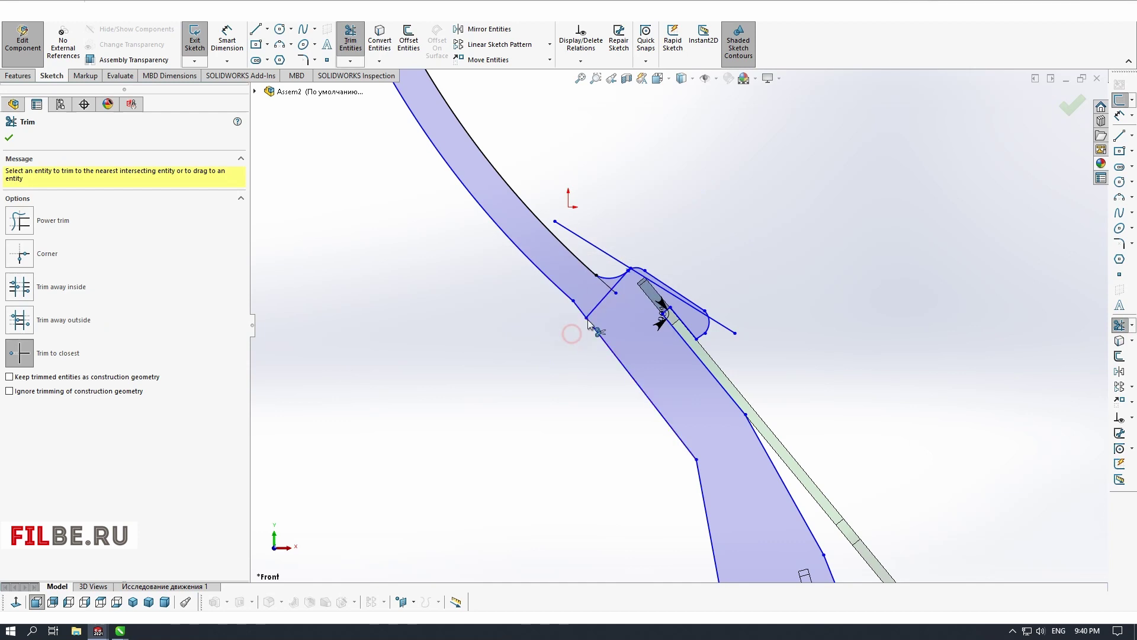
Trim the surplus segments around the yy arm's hook and move the slanted line's end to the hook's outer corner
click(598, 304)
scroll(606, 266, down, 5)
click(638, 302)
click(615, 317)
click(622, 296)
click(688, 270)
key(Escape)
scroll(806, 394, up, 1)
drag(890, 417, 827, 384)
Draw a line from the end of the slot along the Part5 plate's edge and set its length to 15 mm
key(d)
scroll(879, 479, down, 5)
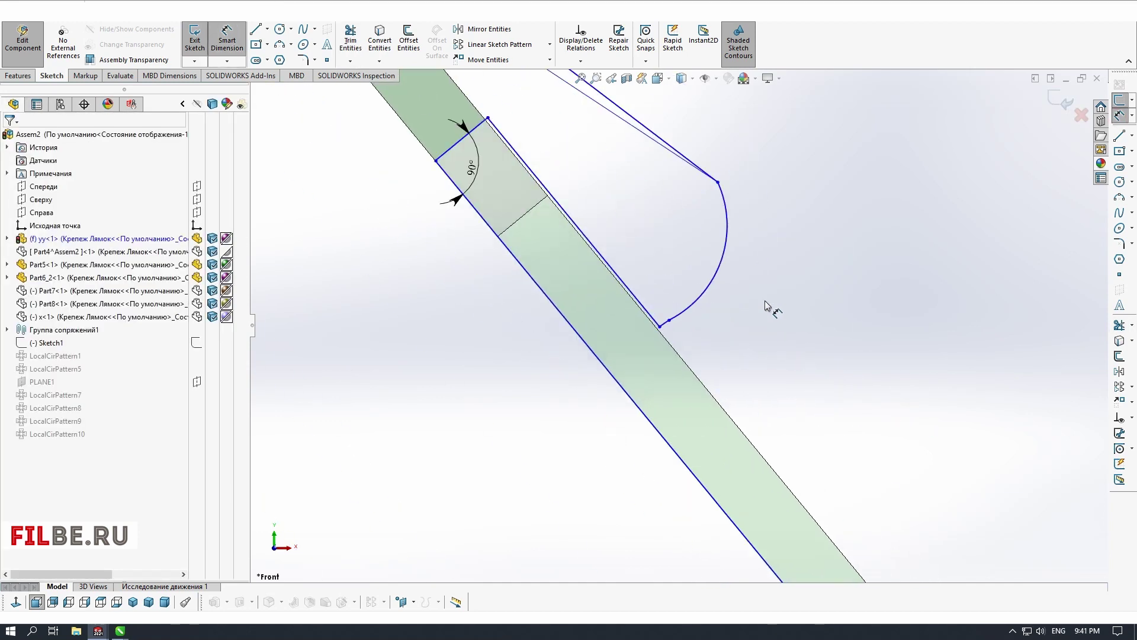
key(l)
click(488, 119)
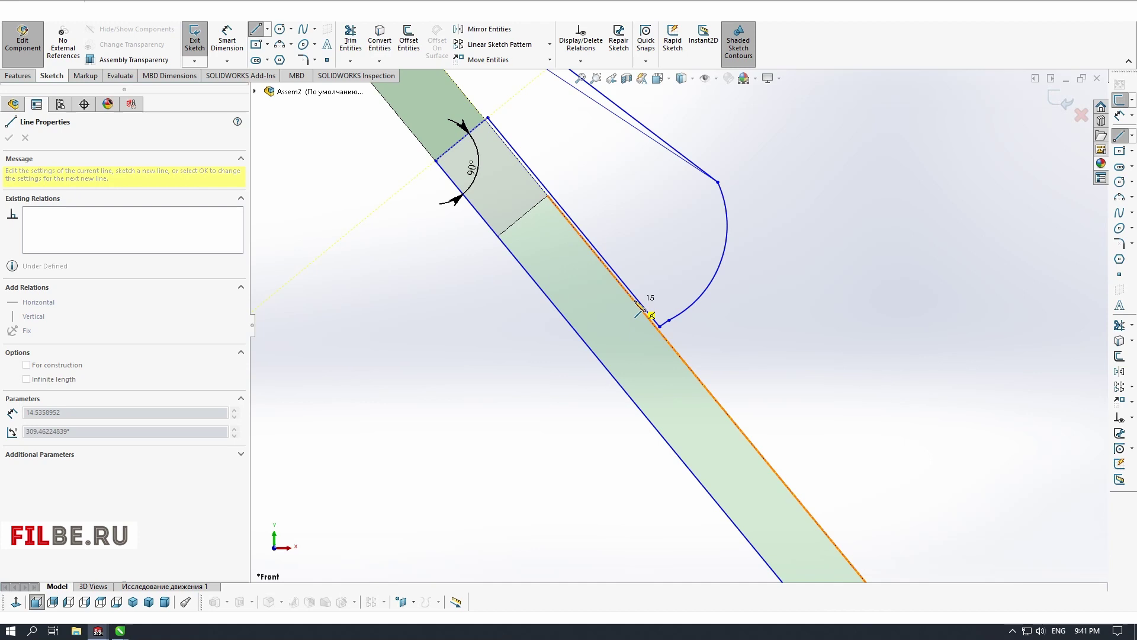
click(635, 301)
key(Escape)
key(d)
click(604, 197)
text(15)
key(Return)
scroll(642, 378, up, 4)
scroll(659, 331, down, 4)
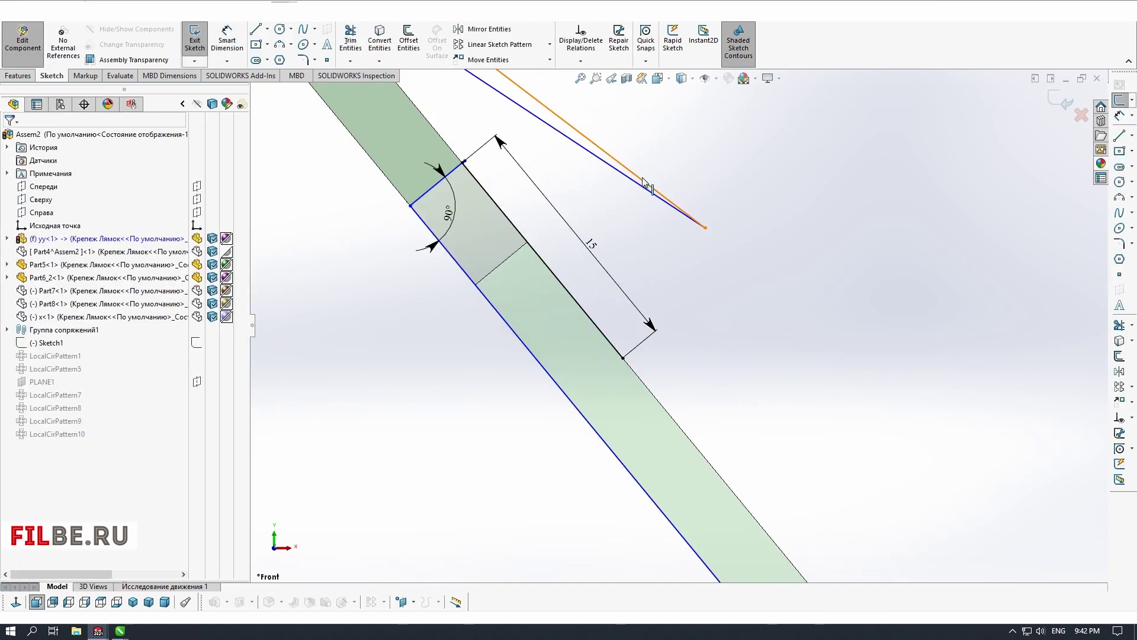
Draw a perpendicular line from the end of the hook's 15 mm edge through the slanted line and trim its surplus end
scroll(643, 181, up, 5)
key(l)
click(655, 336)
click(773, 249)
key(Escape)
drag(690, 286, 706, 297)
key(Delete)
scroll(699, 282, up, 4)
key(l)
key(Escape)
scroll(711, 333, down, 2)
click(1119, 325)
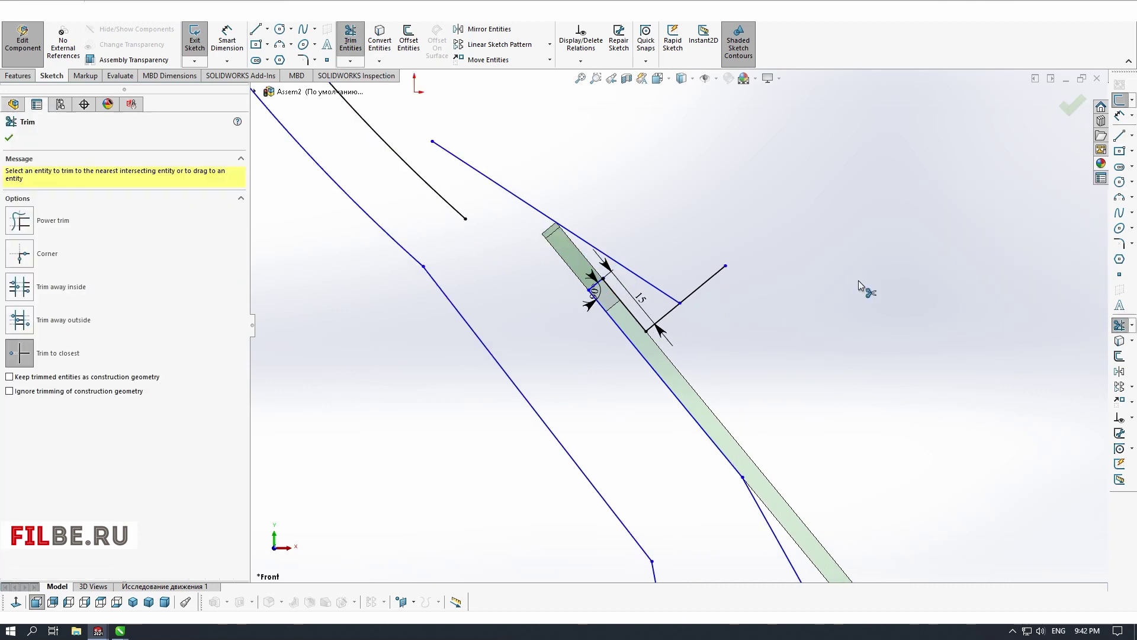
click(704, 281)
Set the hook's end line to 10 mm and round the hook's outer corner with a 5 mm fillet
key(d)
click(663, 316)
click(751, 286)
text(7)
key(Return)
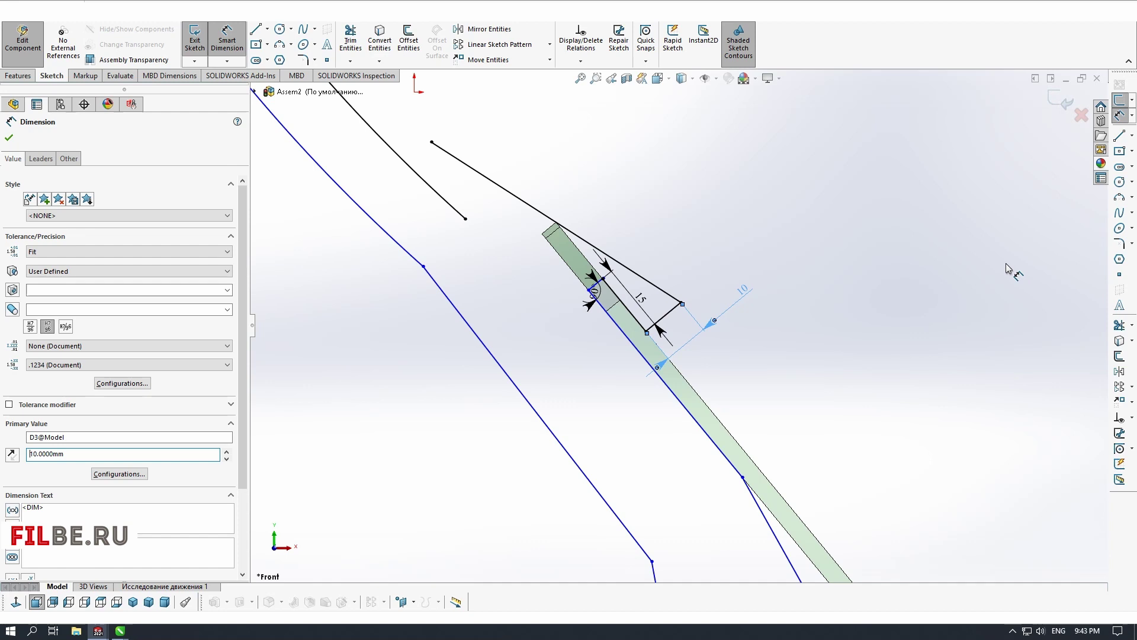
click(1120, 244)
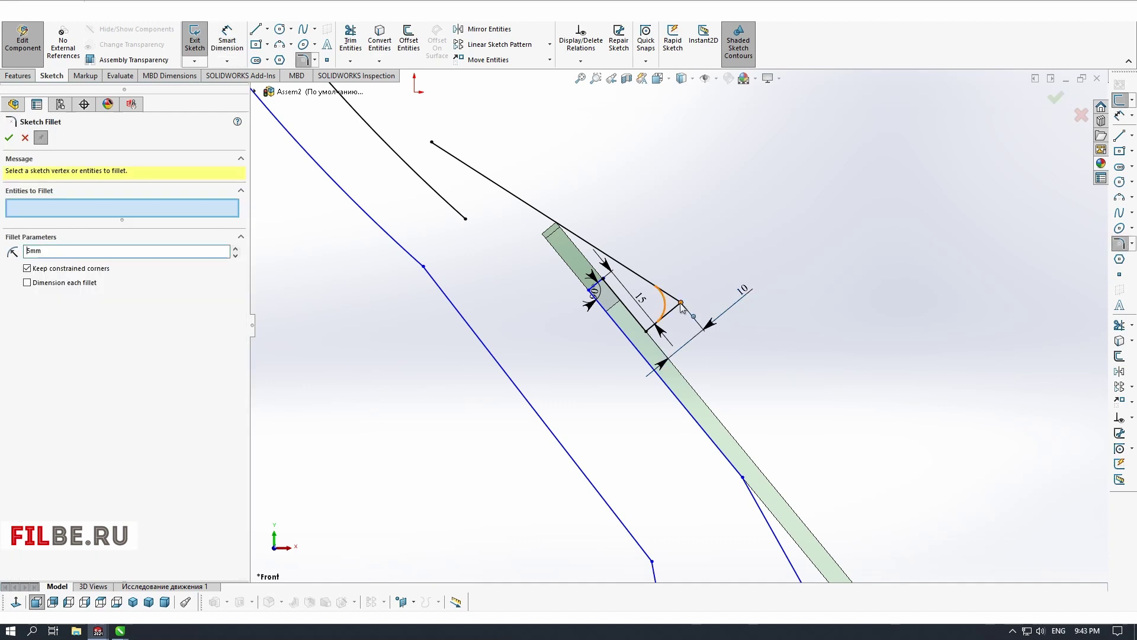
click(596, 326)
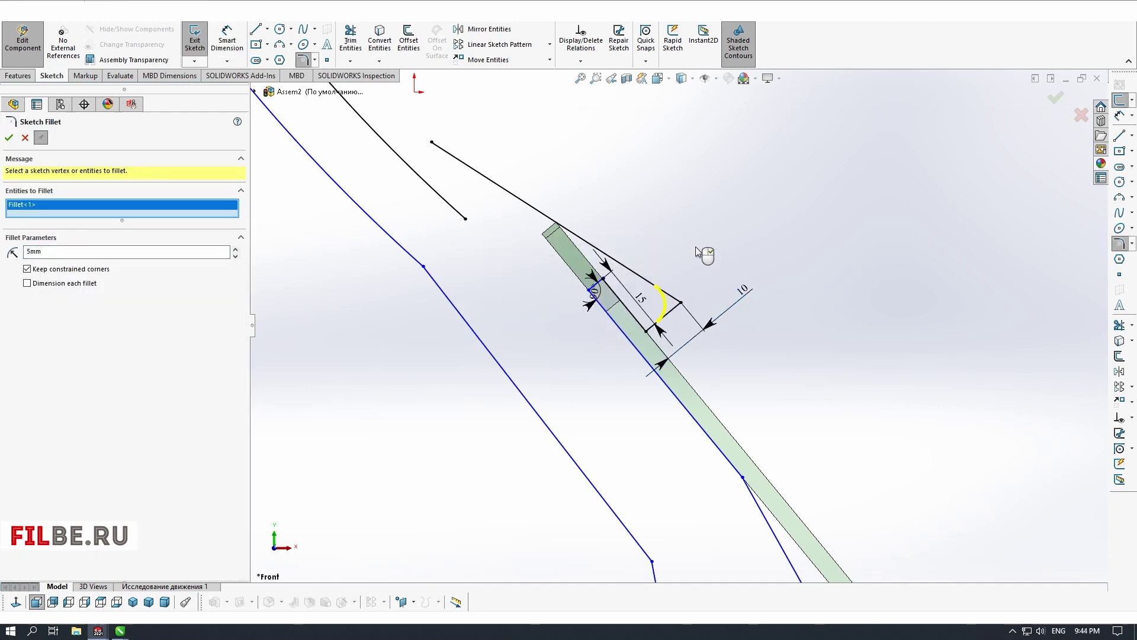
Draw a short helper line outward from the upper corner of the Part5 plate
click(1119, 198)
click(557, 223)
scroll(467, 219, down, 3)
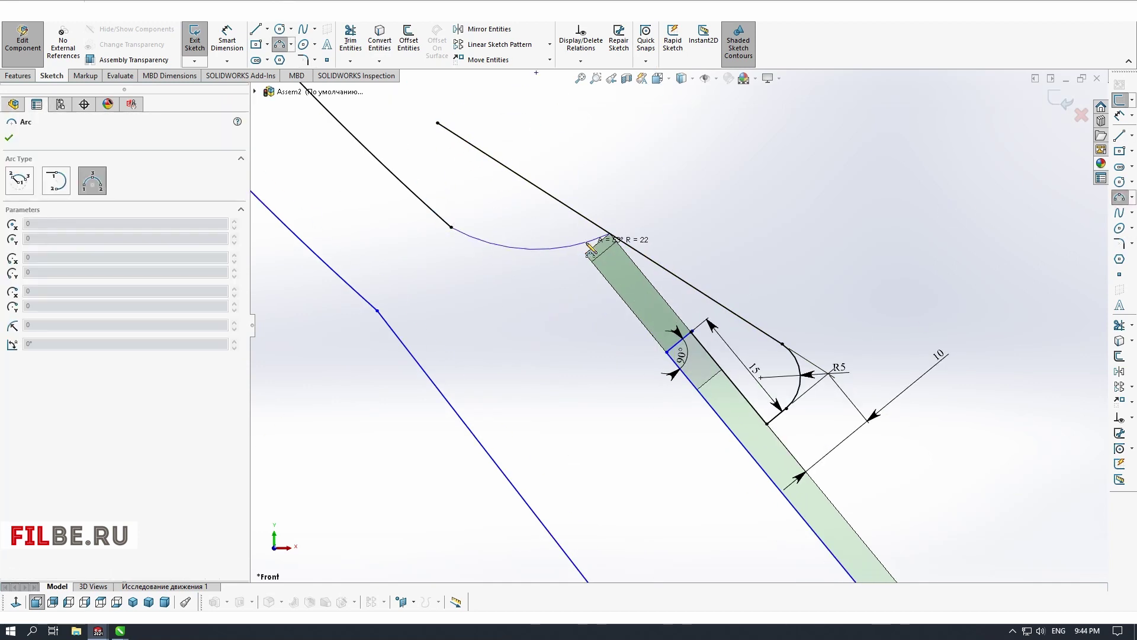
click(1120, 136)
click(610, 234)
click(644, 219)
Trim the slanted line at the plate's corner and draw a line from there continuing the plate's edge, with its length set to 4 mm
click(1119, 325)
click(524, 179)
click(610, 234)
click(580, 196)
click(1117, 115)
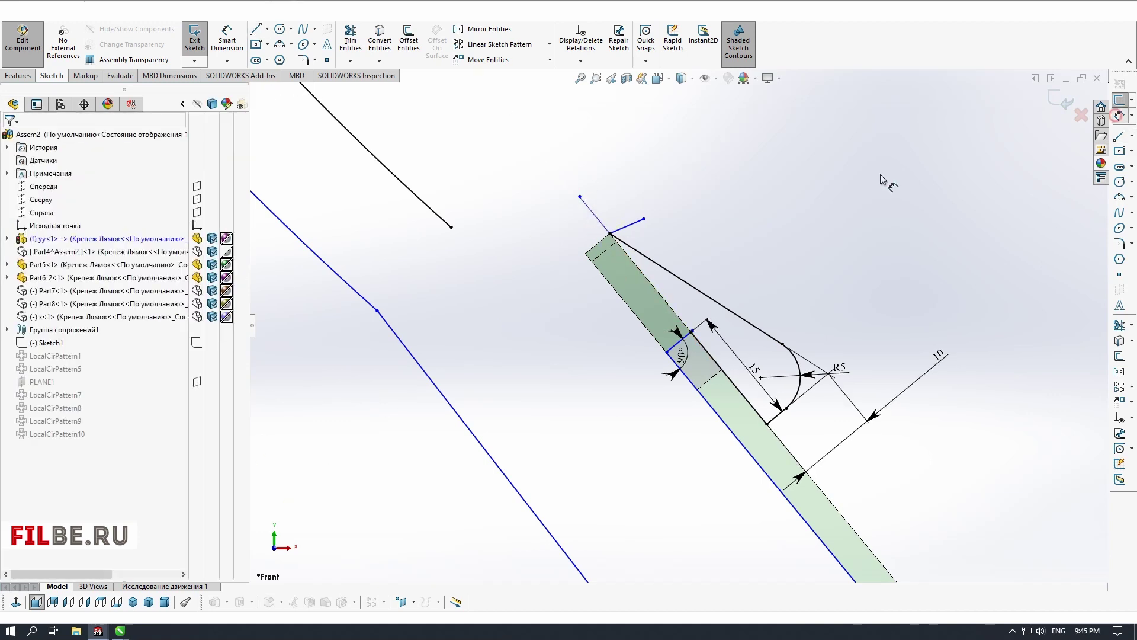
click(594, 214)
click(652, 190)
text(4)
key(Return)
Try an arc from the arm's outer edge to the 4 mm line with a 4 mm fillet, and undo back to the full slanted line
click(1119, 244)
click(1119, 197)
click(451, 226)
click(590, 208)
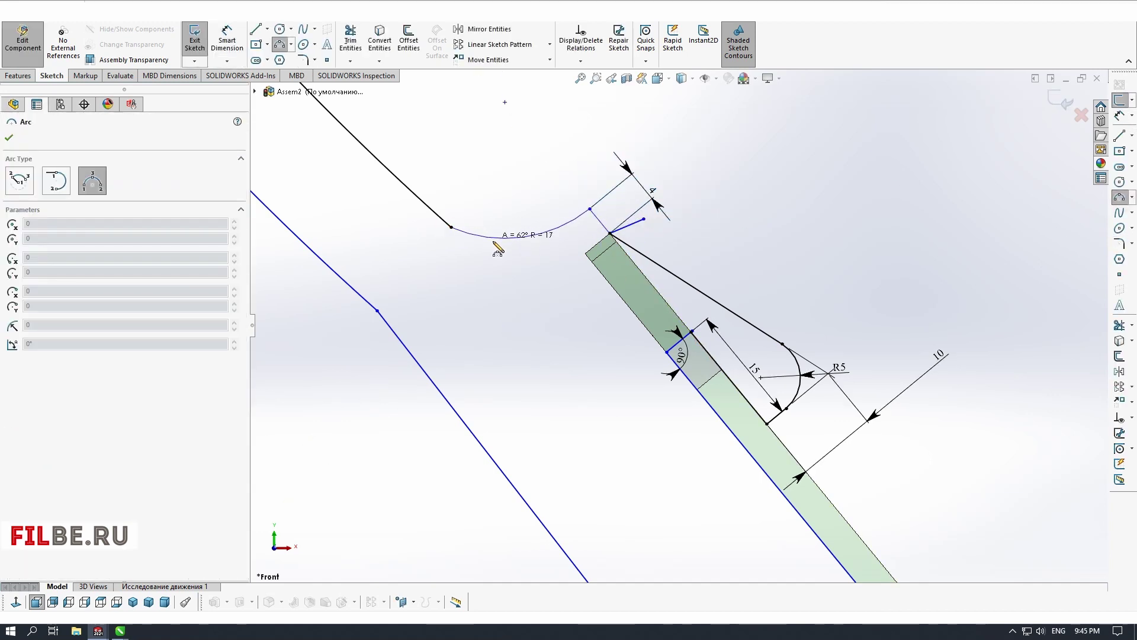
click(507, 240)
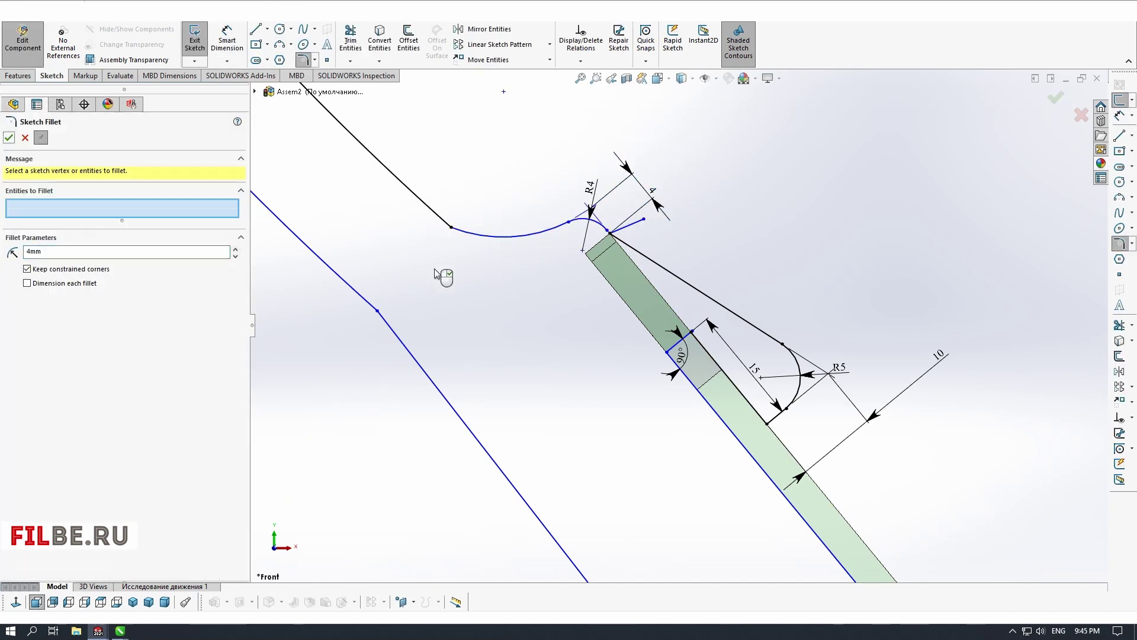
key(ctrl+z)
key(t)
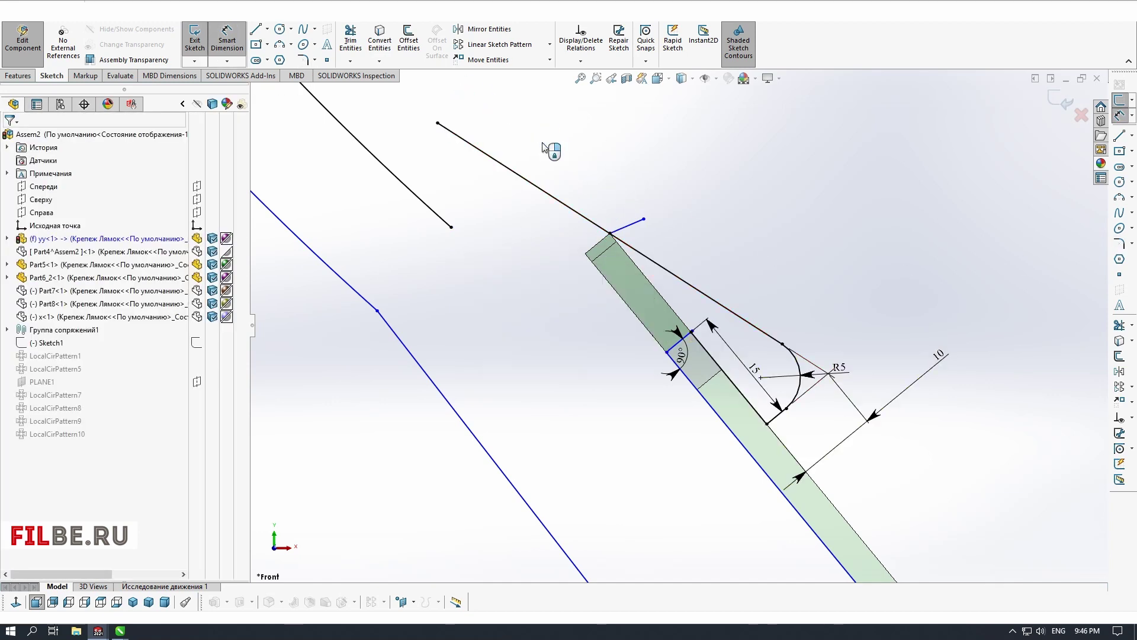
Limit the slanted line's extension beyond the Part5 plate's corner to 4 mm
click(610, 233)
click(579, 213)
click(619, 203)
text(4)
key(Return)
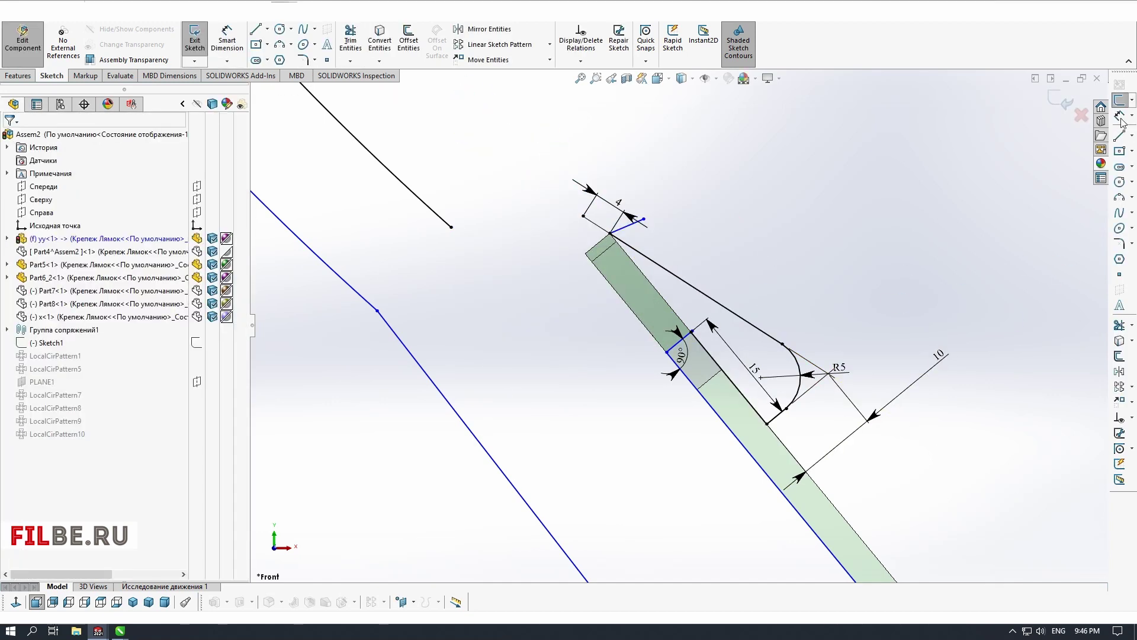
Draw a three-point arc from the arm's outer edge to the extension's end and round its two ends with 15 mm and 5 mm fillets
click(1119, 197)
click(452, 226)
click(584, 216)
click(514, 241)
key(f)
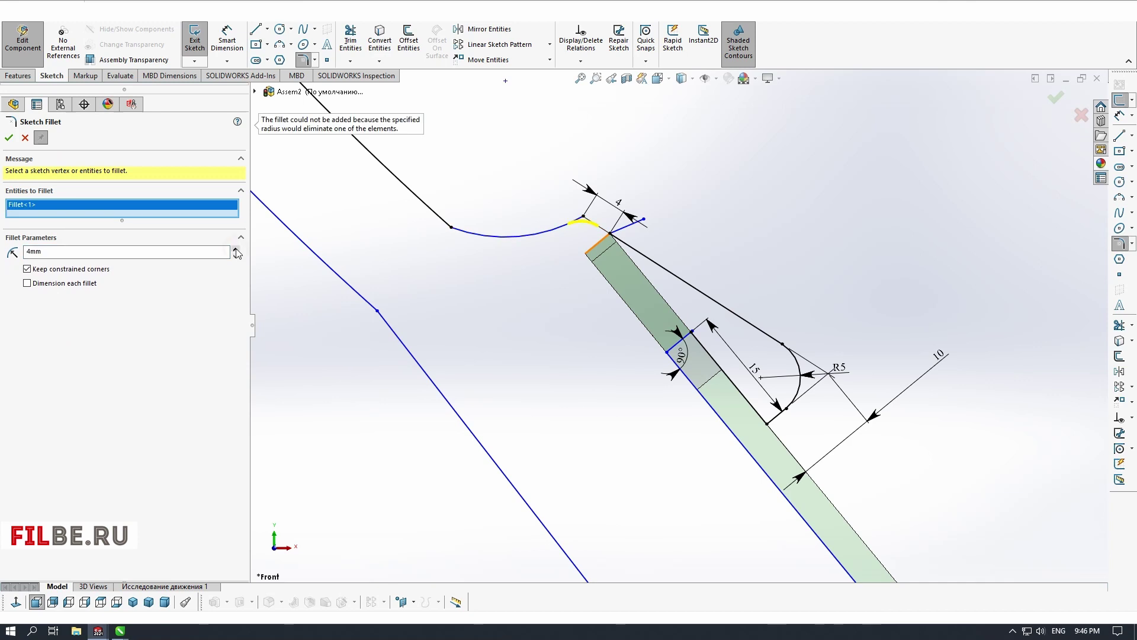
scroll(747, 305, down, 3)
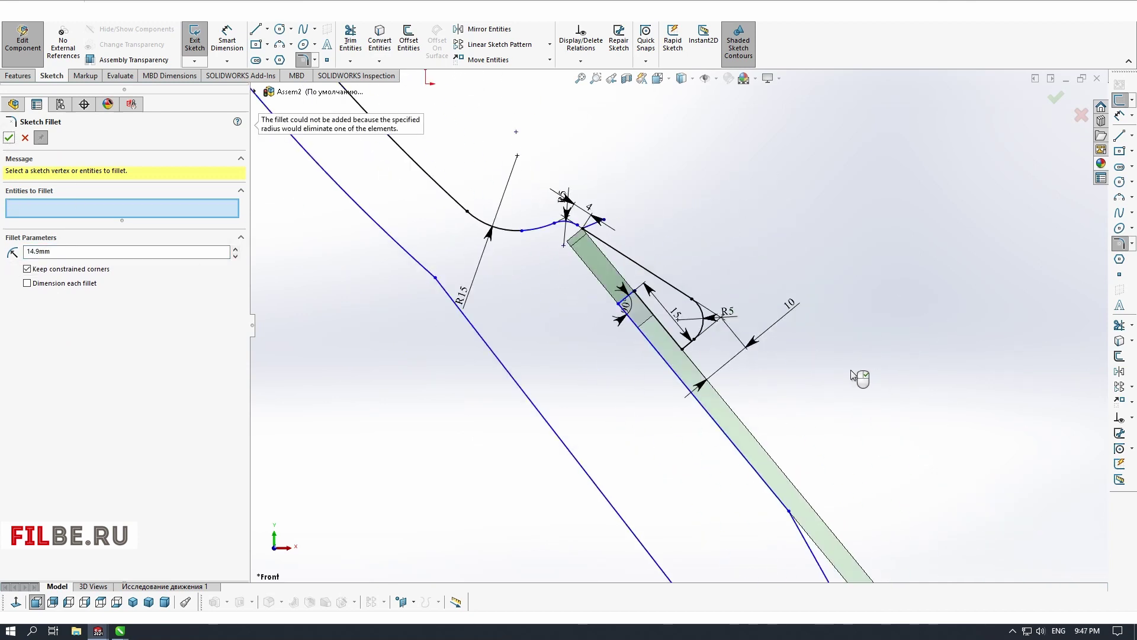
click(24, 139)
Delete the relations that tie the upper hook's sketch points to the Part5 plate
key(ctrl+s)
click(593, 318)
click(485, 309)
click(633, 291)
click(42, 176)
key(Delete)
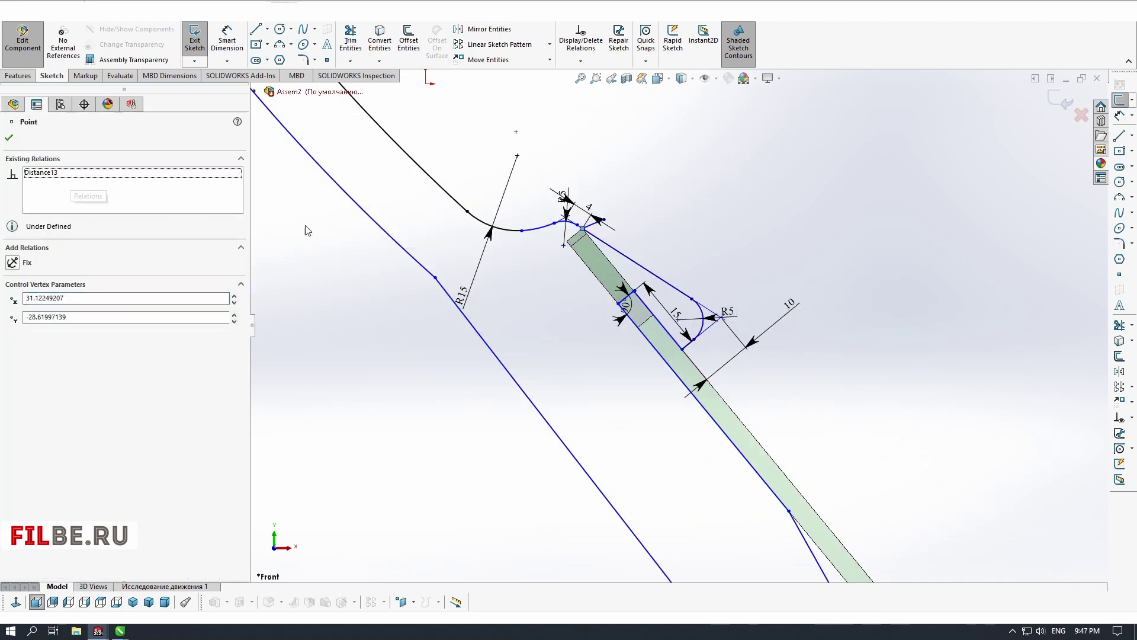
Trim the overshoot of the upper slot's end line beyond the Part5 plate's edge
scroll(680, 290, down, 5)
click(1118, 433)
click(479, 313)
click(137, 79)
scroll(614, 318, down, 5)
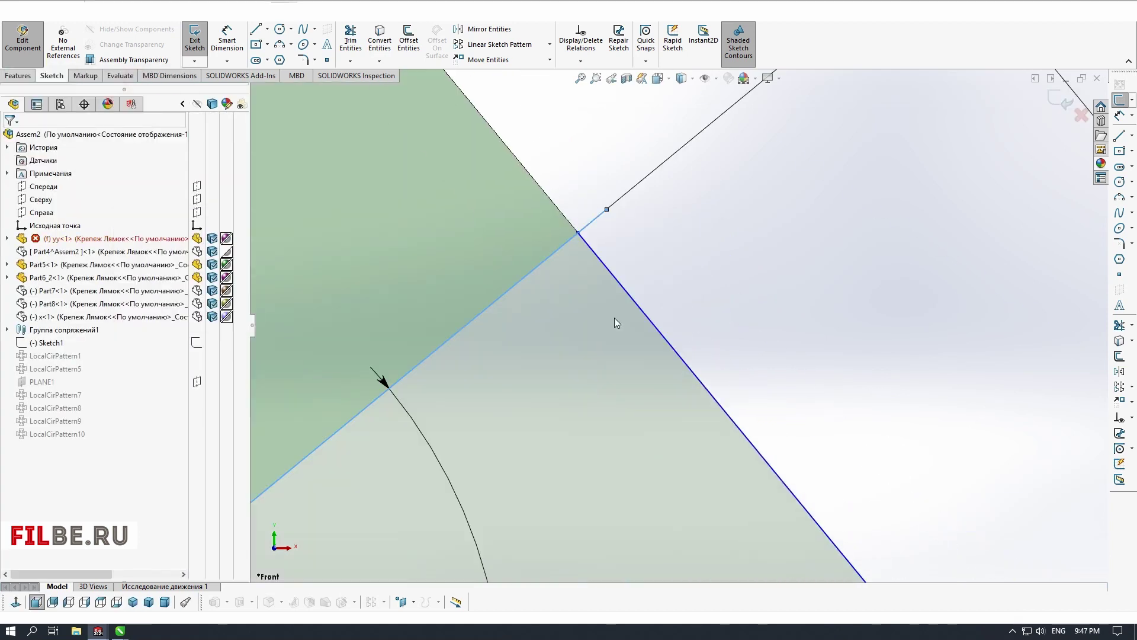
click(1119, 325)
click(596, 218)
scroll(614, 317, up, 8)
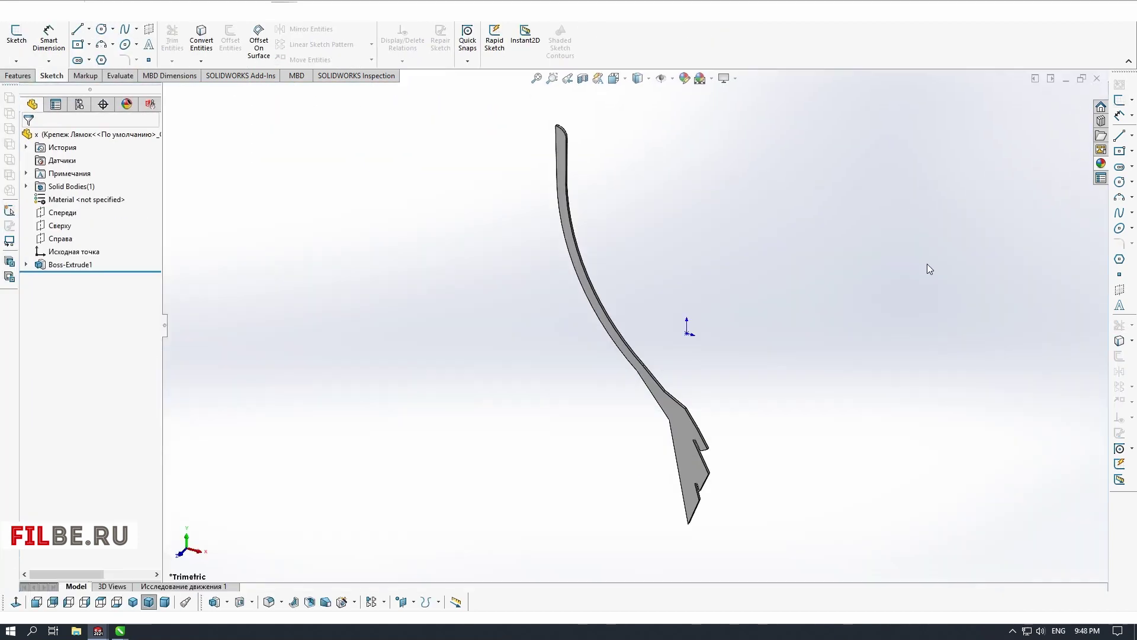
click(602, 316)
click(478, 405)
middle_drag(681, 332, 740, 367)
Open the Model sketch under the yy arm's Boss-Extrude1, then exit the sketch and component editing to rebuild the arm
click(7, 239)
click(21, 368)
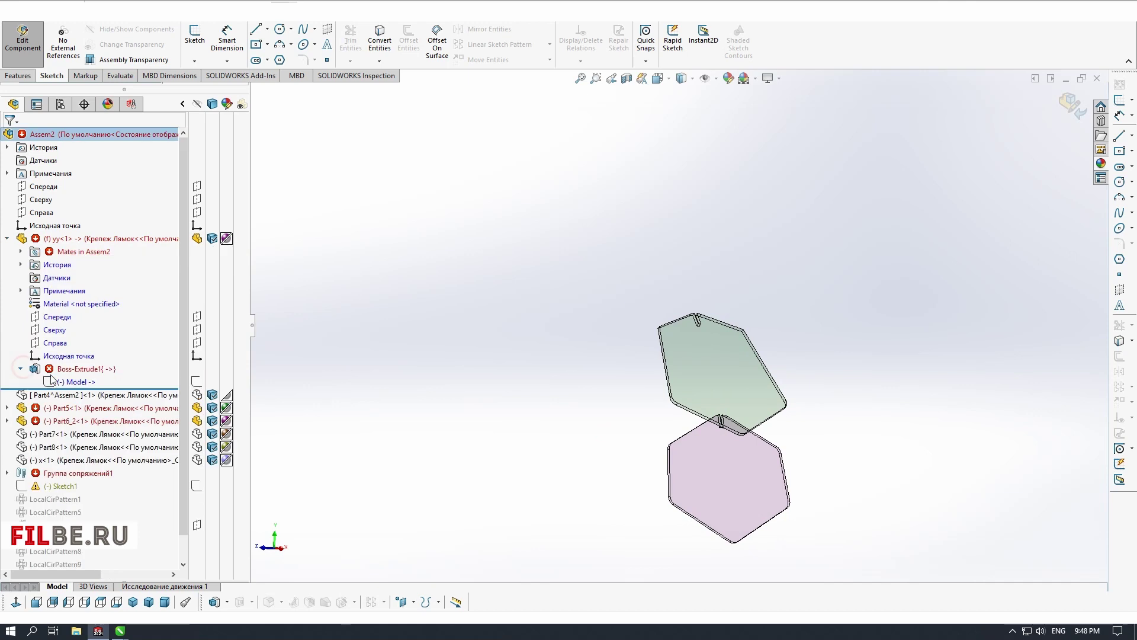
scroll(699, 379, down, 5)
click(85, 382)
click(94, 352)
scroll(723, 415, down, 4)
click(1070, 101)
scroll(812, 383, up, 6)
click(1070, 102)
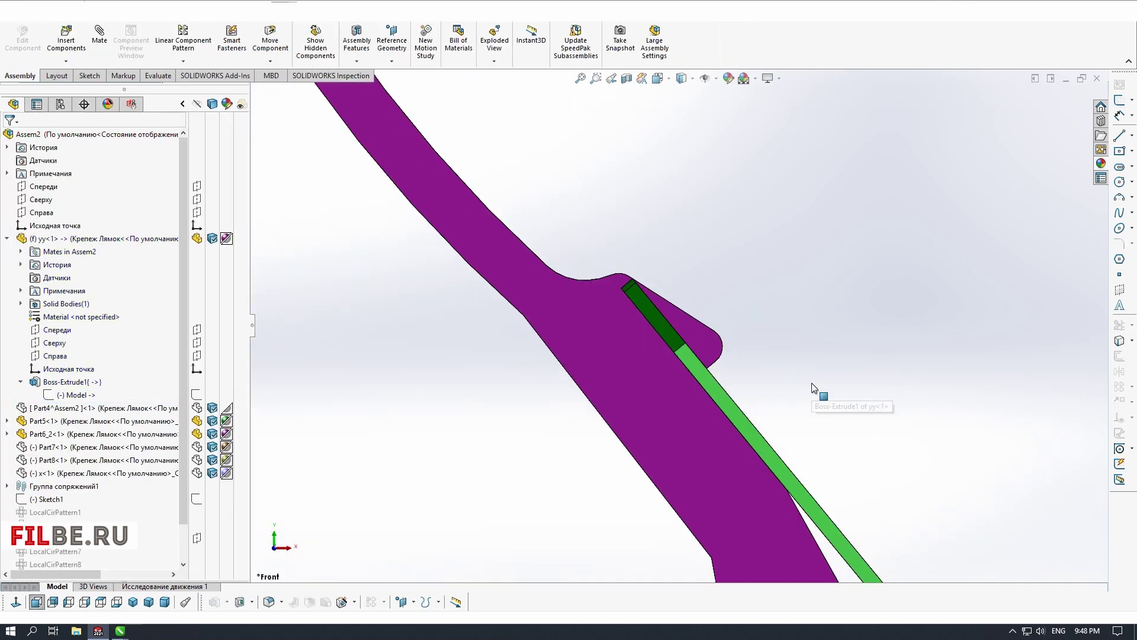
scroll(812, 383, up, 5)
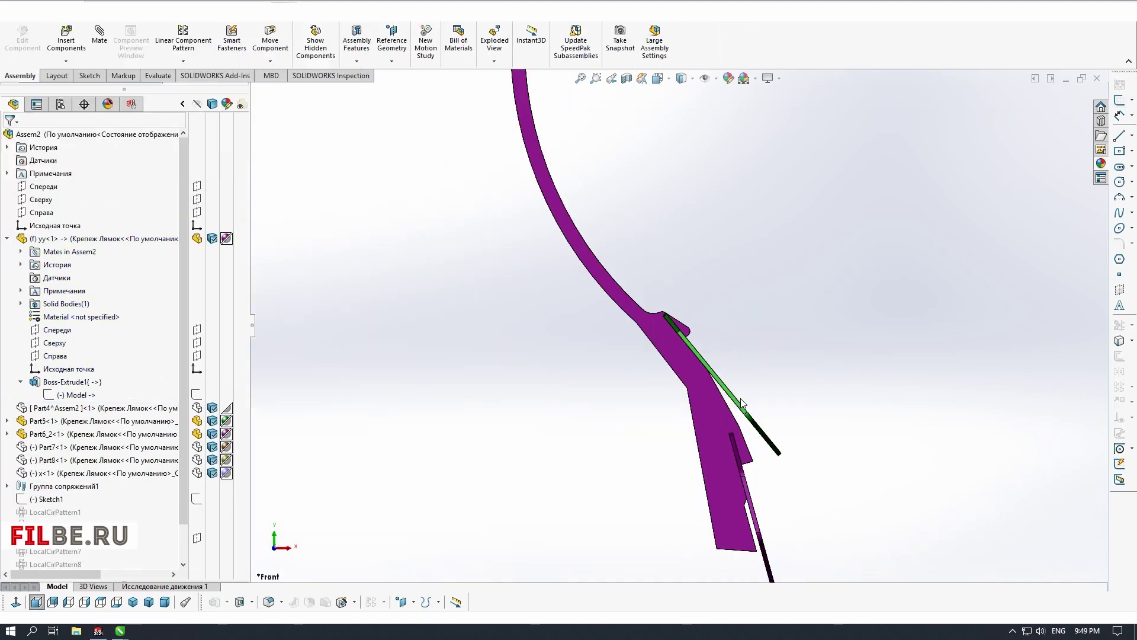
Edit the yy arm's sketch again and dimension the depth of the lower slot for the Part6_2 plate as 18 mm
scroll(746, 421, down, 5)
click(711, 424)
click(745, 396)
click(680, 362)
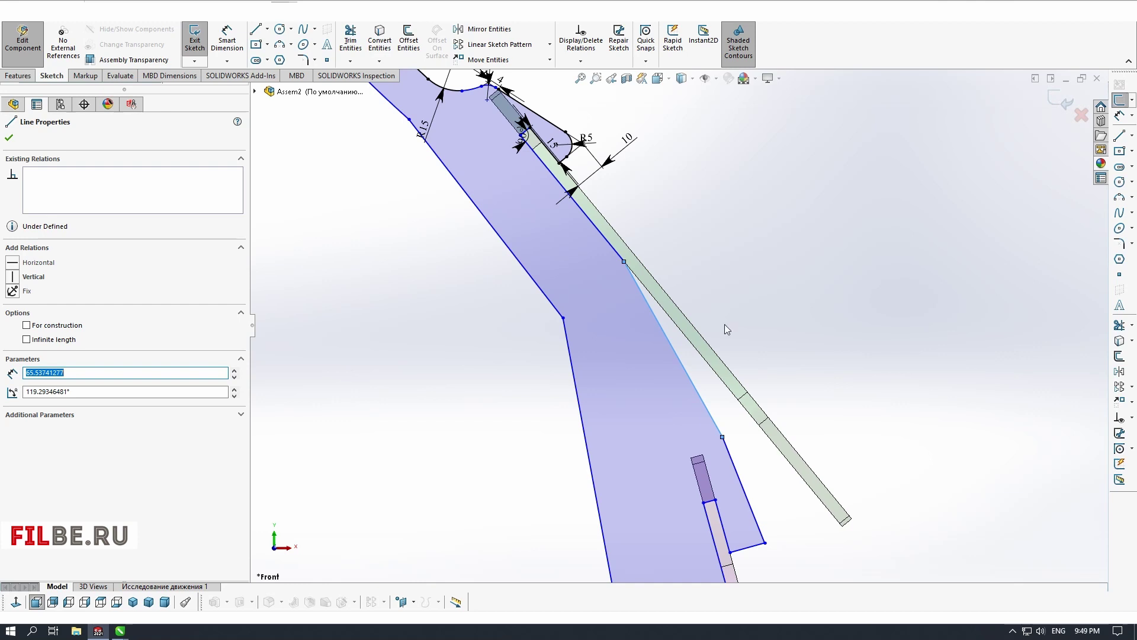
scroll(725, 329, up, 3)
scroll(735, 480, down, 2)
click(701, 434)
click(674, 395)
click(633, 427)
text(18)
key(Return)
key(Escape)
Delete the slanted outer edge segments of the arm between the Part5 plate and the lower hook
scroll(675, 434, down, 6)
click(654, 309)
click(718, 440)
click(546, 412)
scroll(712, 418, up, 7)
scroll(590, 206, down, 4)
click(728, 320)
key(Delete)
scroll(682, 329, up, 4)
scroll(771, 471, down, 5)
Set the depth of the lower slot to 15 mm
double_click(633, 467)
text(15)
key(Return)
click(622, 528)
Draw a line from the lower hook's outer corner up past the Part5 plate and another continuing the arm's edge along that plate
scroll(681, 330, up, 4)
click(725, 389)
click(677, 223)
click(1119, 136)
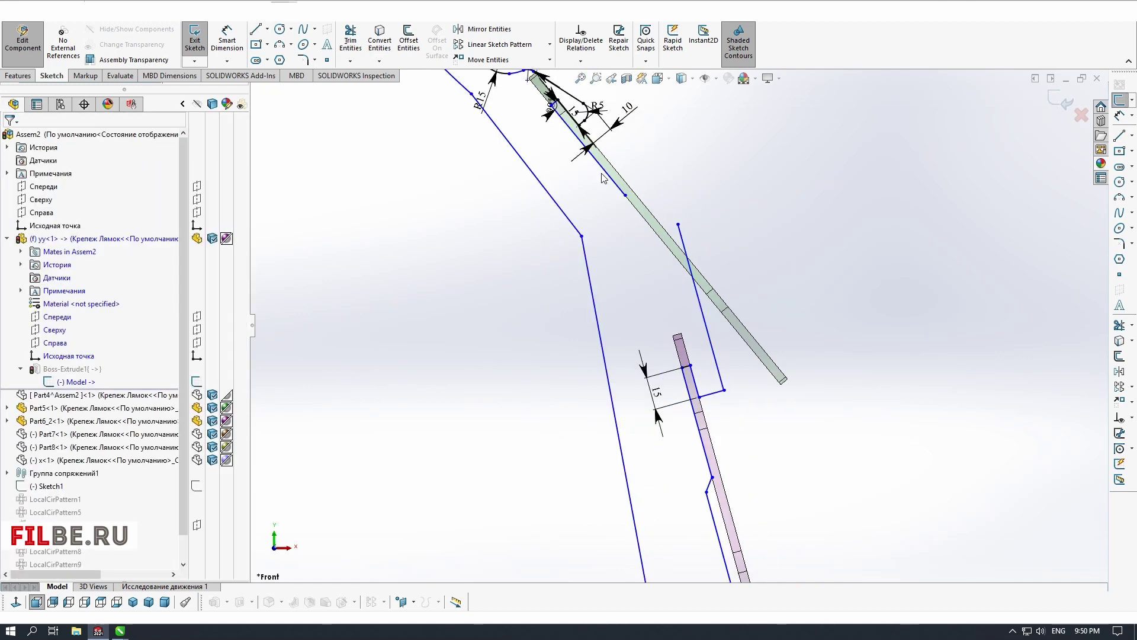
click(626, 195)
click(720, 310)
Trim the two new lines at their crossing and round the lower hook's outer corner with a 5 mm fillet
click(1120, 325)
click(685, 246)
click(709, 297)
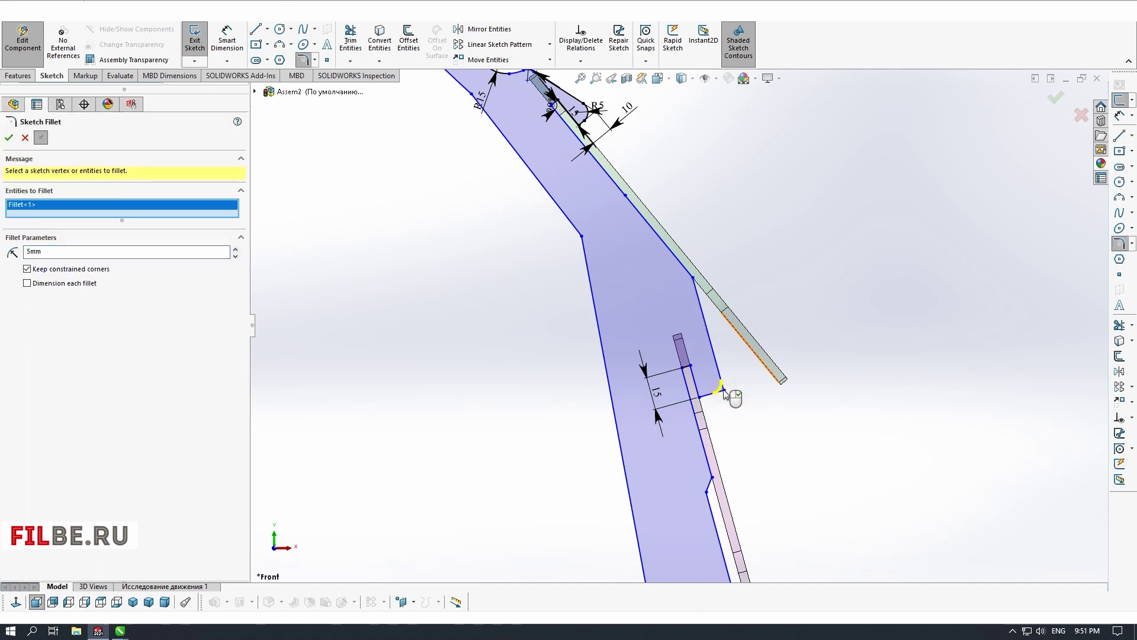
scroll(681, 323, up, 2)
middle_drag(658, 264, 712, 401)
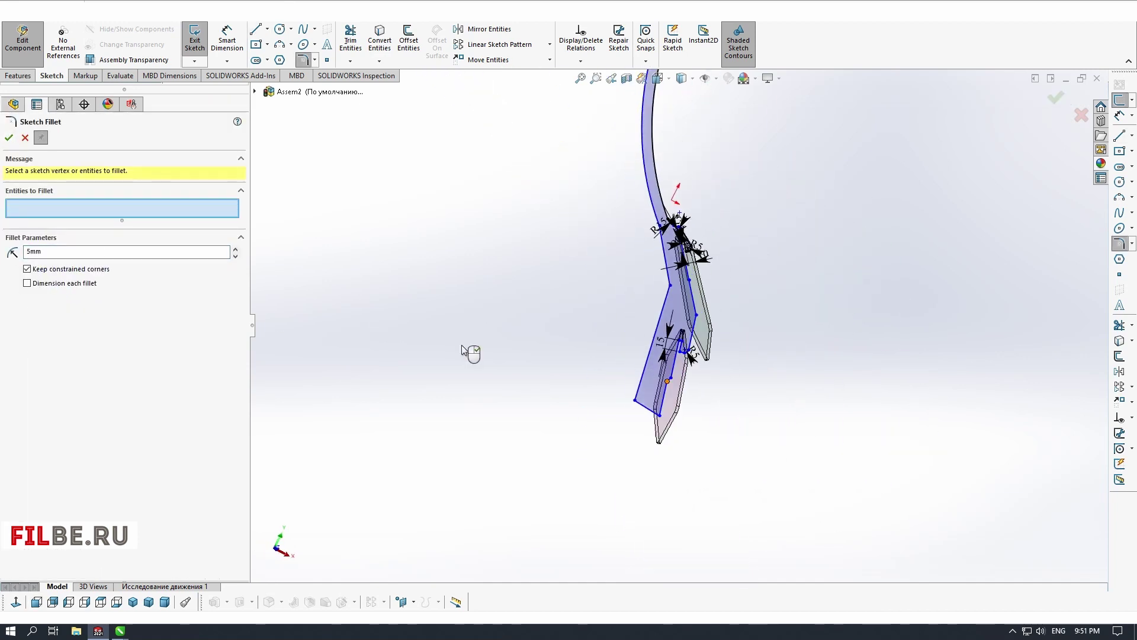
click(16, 602)
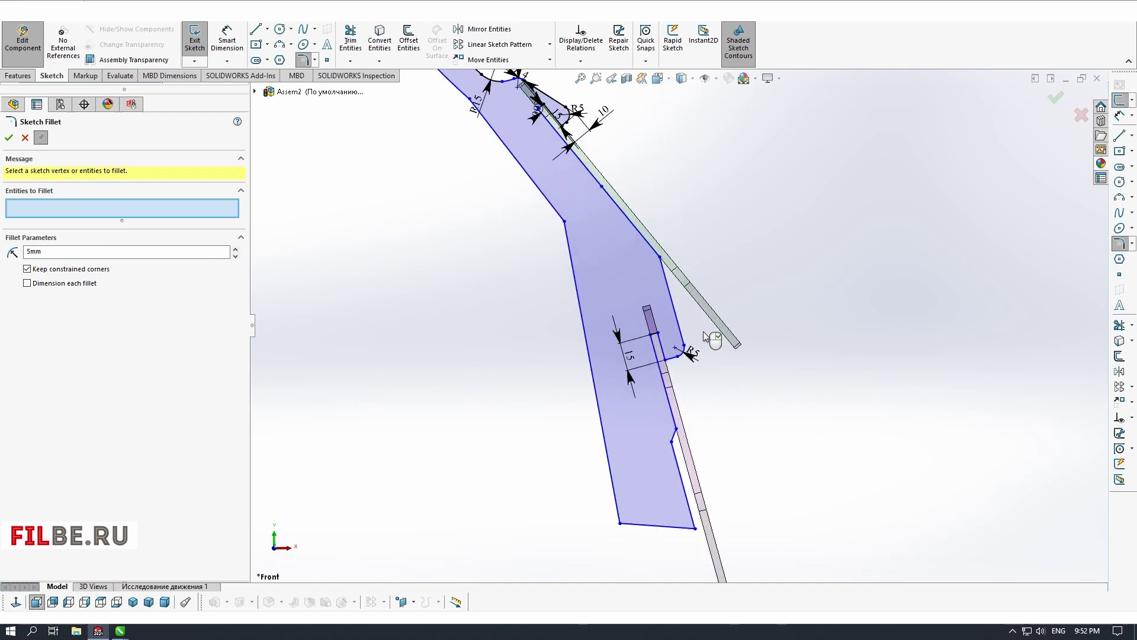
Replace the lower edge segment along the Part5 plate with a line ending lower on the hook's outer edge
click(1119, 325)
click(632, 222)
click(666, 278)
scroll(816, 365, up, 2)
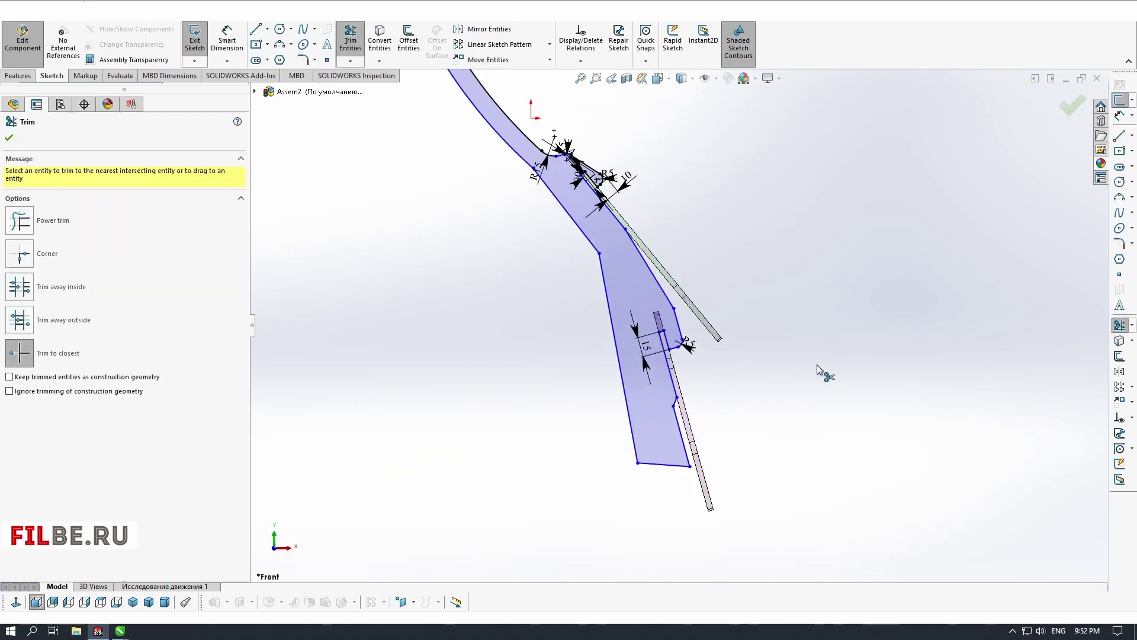
Round the corner between the new slanted edge and the lower hook's outer edge with a 35 mm fillet
scroll(816, 364, up, 2)
middle_drag(816, 364, 834, 355)
click(1120, 244)
scroll(681, 279, down, 8)
click(677, 274)
middle_drag(680, 277, 646, 284)
click(235, 249)
click(235, 248)
click(235, 248)
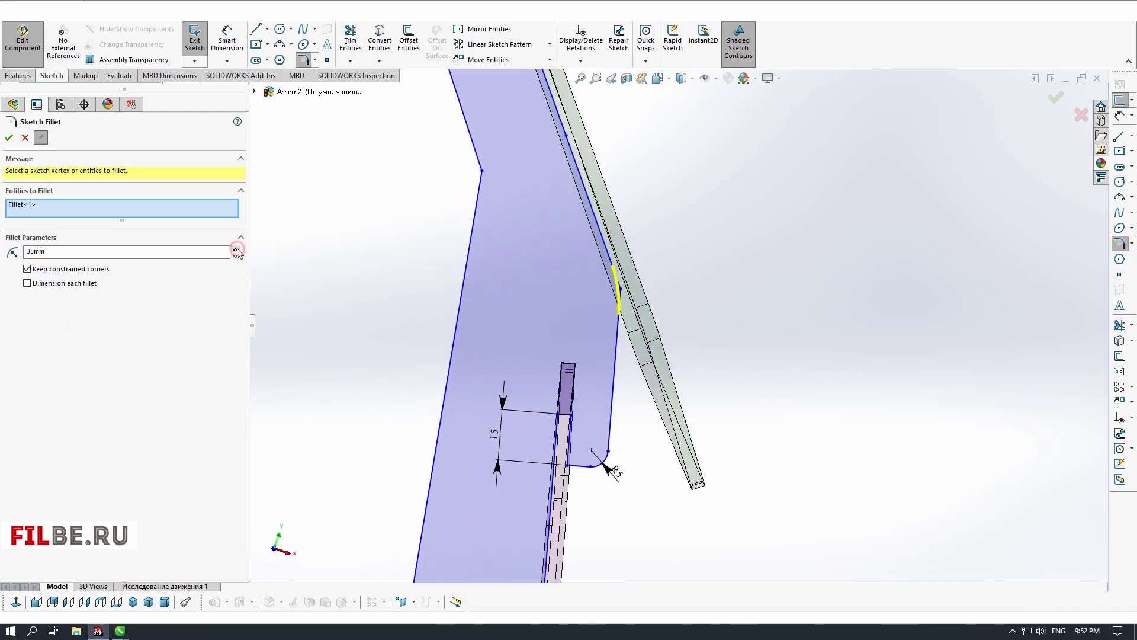
click(9, 137)
scroll(675, 332, up, 5)
middle_drag(650, 406, 665, 419)
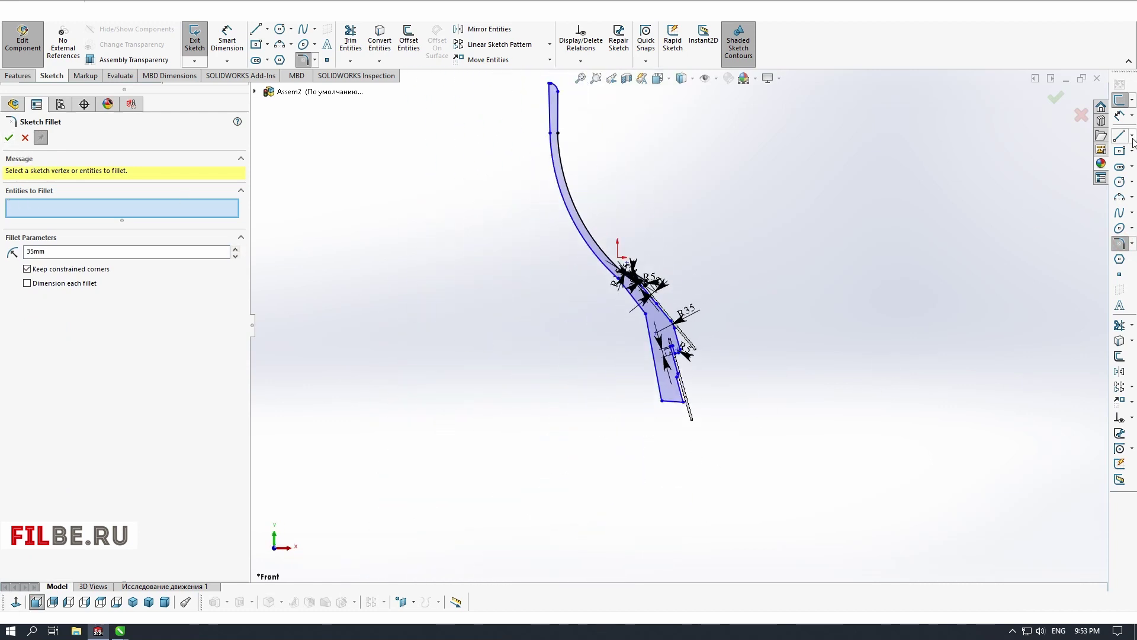
Move the edge end point below the lower slot along the plate and delete the short segment joining it to the bottom edge
scroll(681, 392, down, 5)
key(Escape)
drag(674, 346, 681, 377)
click(679, 390)
key(Delete)
click(671, 365)
click(758, 383)
Try a slanted line across the arm below the lower slot with a dimension of 45
click(1119, 136)
click(670, 369)
click(630, 402)
click(1120, 116)
click(650, 386)
click(662, 404)
text(45)
click(660, 387)
key(Delete)
Draw a line across the arm's lower end, square to the plate, and set its dimension to 30 mm
scroll(662, 367, up, 2)
click(1120, 136)
click(673, 356)
click(633, 367)
scroll(658, 356, up, 2)
click(659, 350)
text(30)
key(Return)
Delete the arm's straight back edge and draw a three-point arc from the upper curve's end to the new lower line
scroll(637, 211, up, 4)
scroll(689, 356, down, 4)
scroll(687, 362, up, 5)
click(648, 224)
click(683, 171)
scroll(669, 284, up, 5)
click(700, 299)
key(Delete)
click(1120, 197)
click(666, 260)
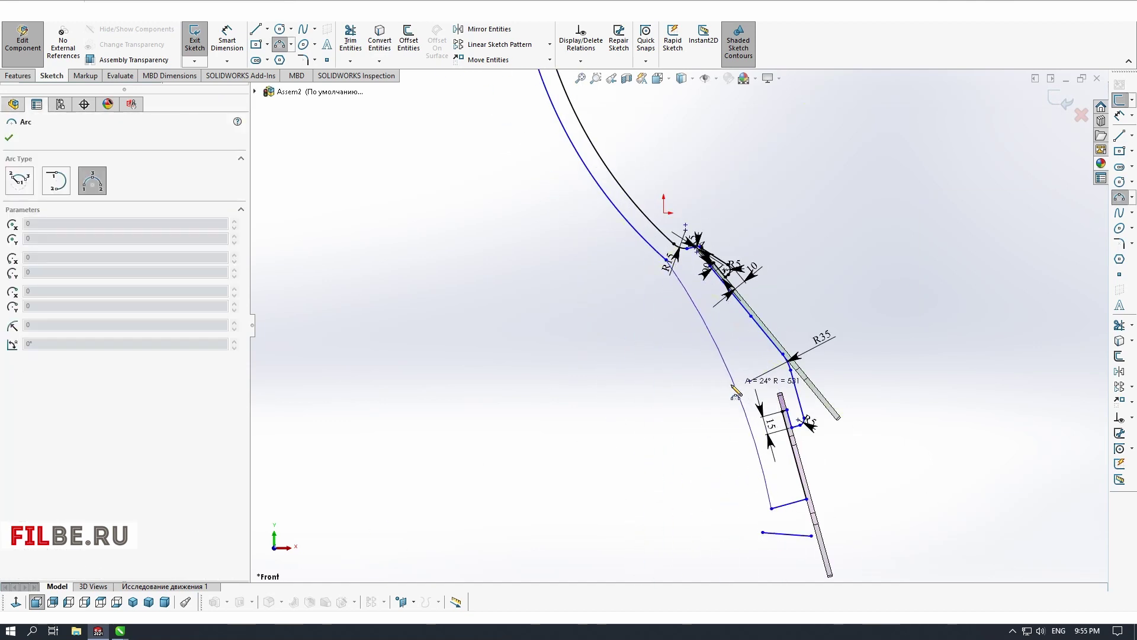
click(709, 304)
Draw a straight line continuing the back arc beside the lower slot and running past the arm's lower end line
click(1119, 136)
scroll(791, 551, down, 7)
click(764, 419)
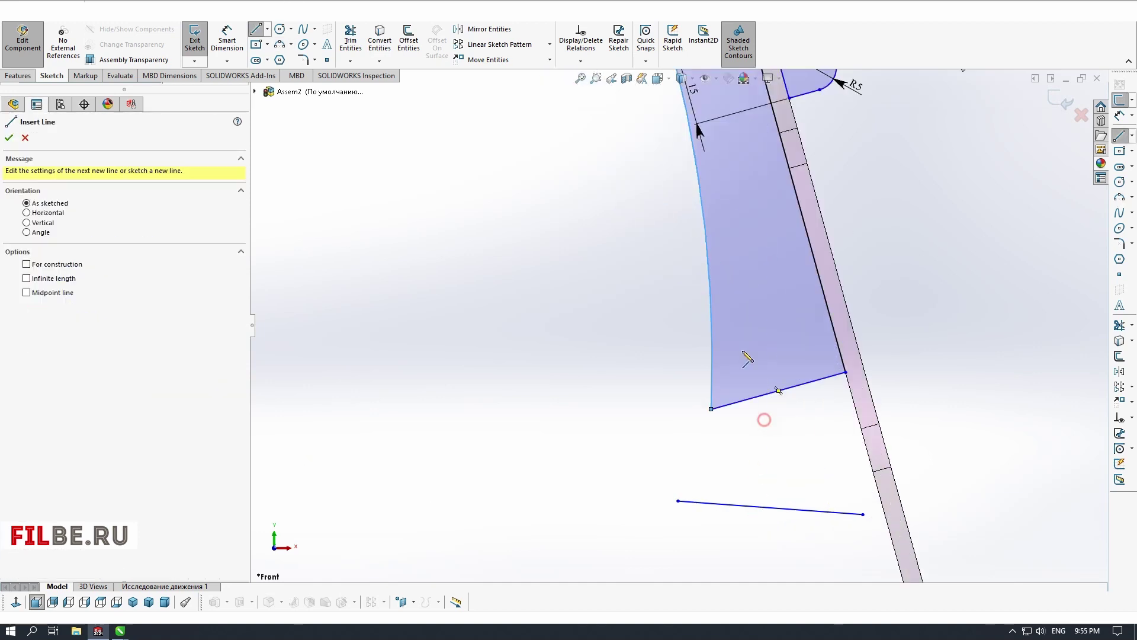
scroll(745, 355, up, 4)
click(705, 202)
key(Escape)
click(724, 437)
click(889, 434)
scroll(888, 435, up, 5)
Trim the overhanging ends at the arm's lower end and round its back corner with a 15 mm fillet
click(1119, 325)
click(693, 388)
click(664, 225)
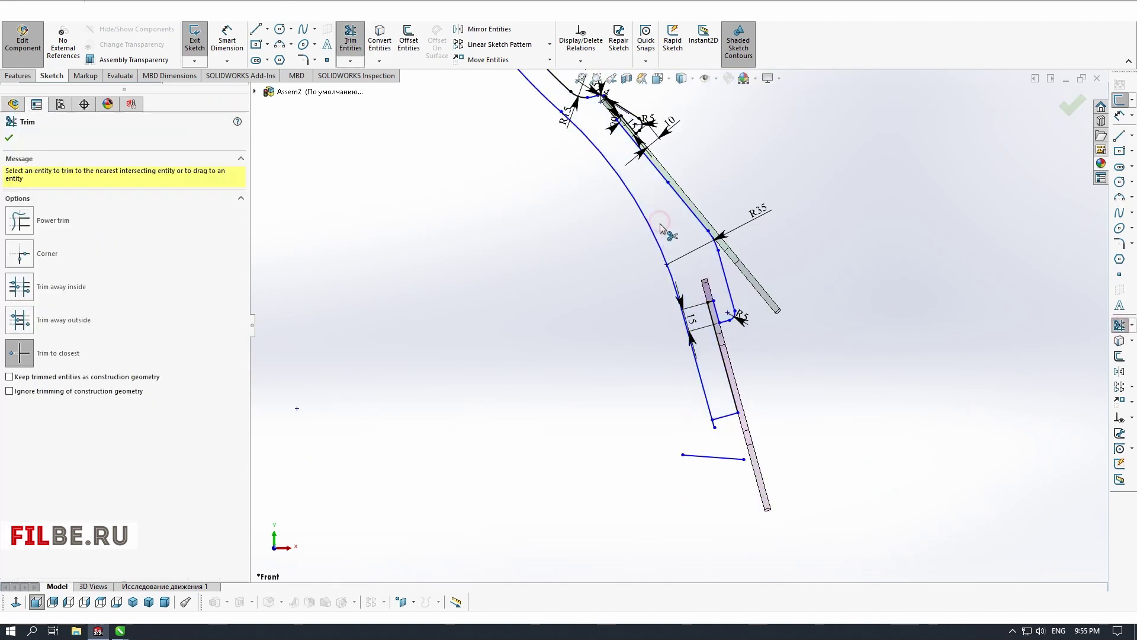
scroll(681, 281, down, 4)
scroll(681, 281, up, 5)
click(704, 454)
click(9, 138)
scroll(840, 413, up, 2)
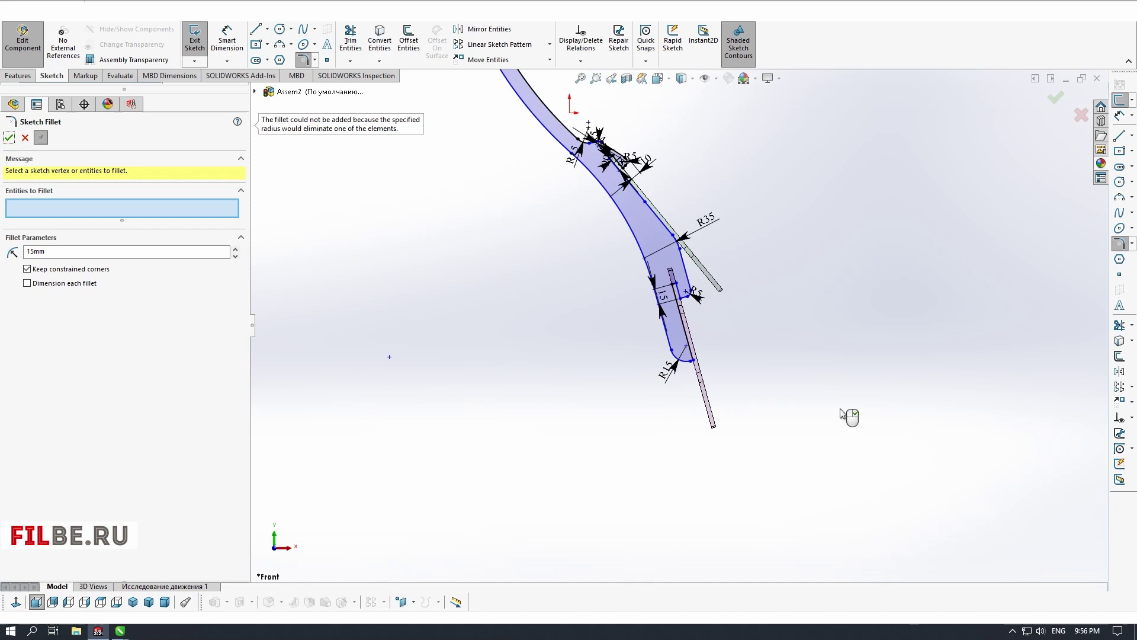
Finish the arm's sketch, return to the assembly and view the reshaped arm from an angle
click(1056, 98)
click(1056, 97)
click(1079, 99)
scroll(635, 261, up, 7)
scroll(699, 476, down, 5)
mouse_move(699, 477)
middle_down()
mouse_move(502, 435)
mouse_move(514, 351)
middle_up()
mouse_move(527, 437)
middle_down()
mouse_move(558, 374)
mouse_move(607, 378)
middle_up()
Hide the yy arm and its plates in Assem2 and save all modified documents
ctrl+click(46, 278)
click(74, 252)
click(240, 182)
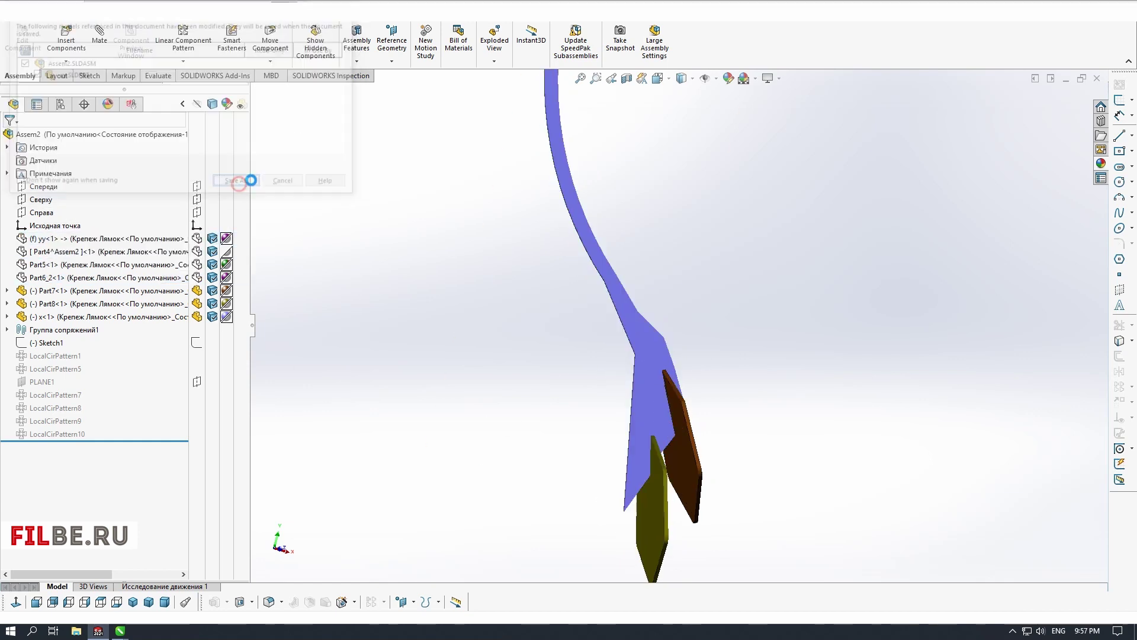
Dimension the width of the upper plate slot in the x arm's sketch
scroll(646, 442, down, 7)
click(623, 348)
click(227, 39)
click(541, 314)
key(Return)
scroll(646, 399, down, 10)
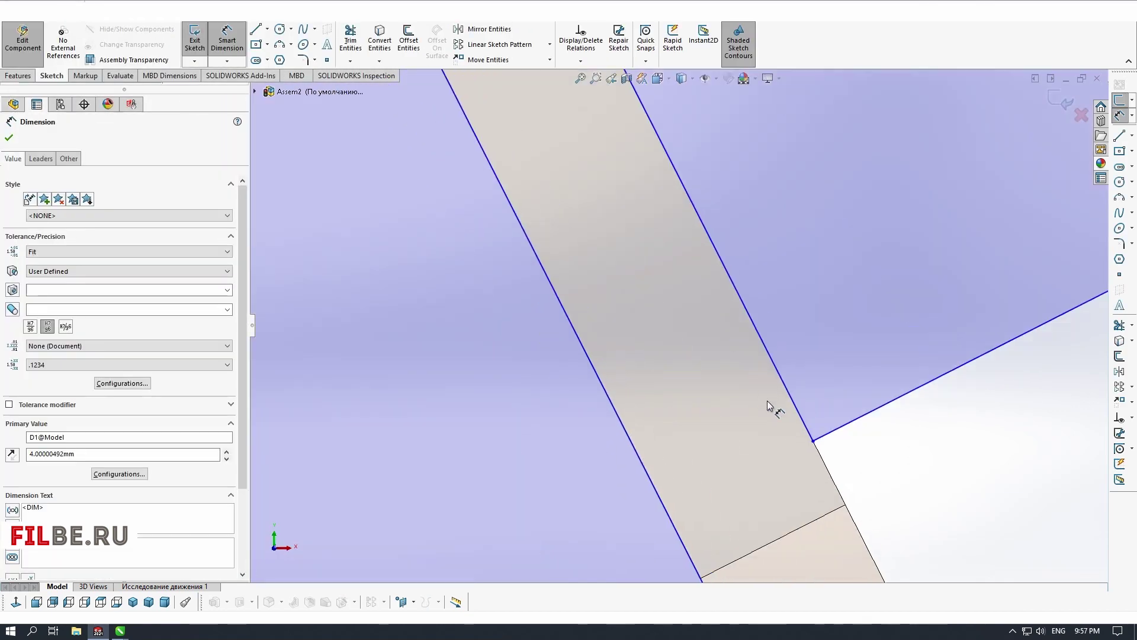
scroll(766, 401, up, 14)
Delete the two sketch segments forming the old hook beside the x arm's upper slot
key(Escape)
click(639, 360)
key(Delete)
click(635, 337)
key(Delete)
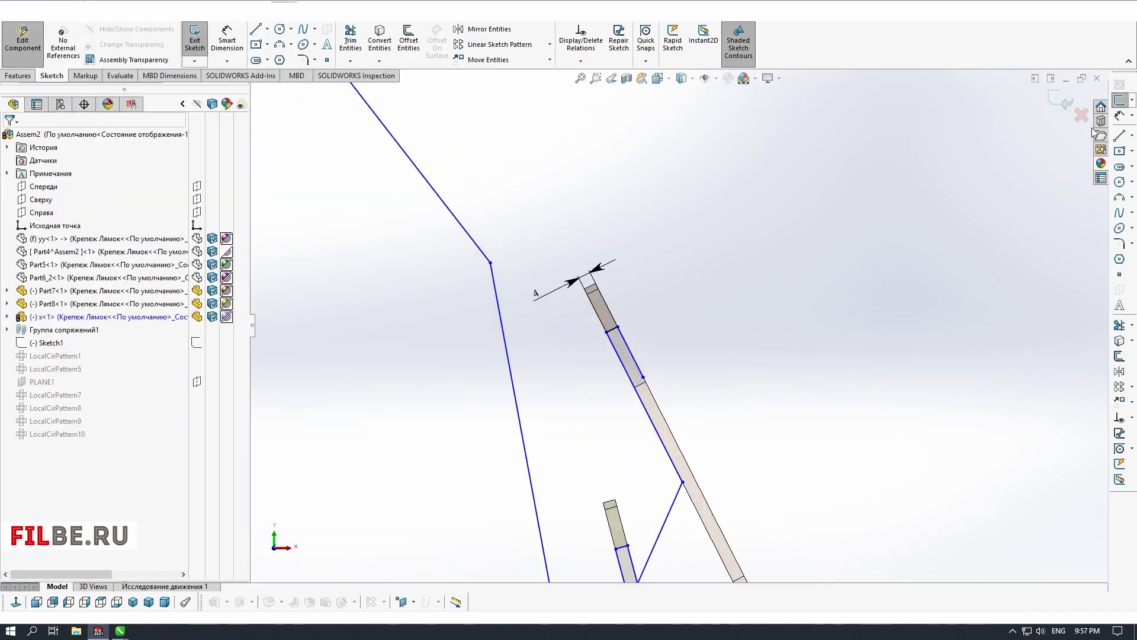
Set the length of the upper slot's outer edge to 15 mm
click(1120, 116)
click(631, 354)
click(594, 388)
text(15)
key(Return)
Draw a 10 mm line outward from the lower end of the upper slot's outer edge, square to the plate
click(1119, 136)
click(640, 369)
click(675, 350)
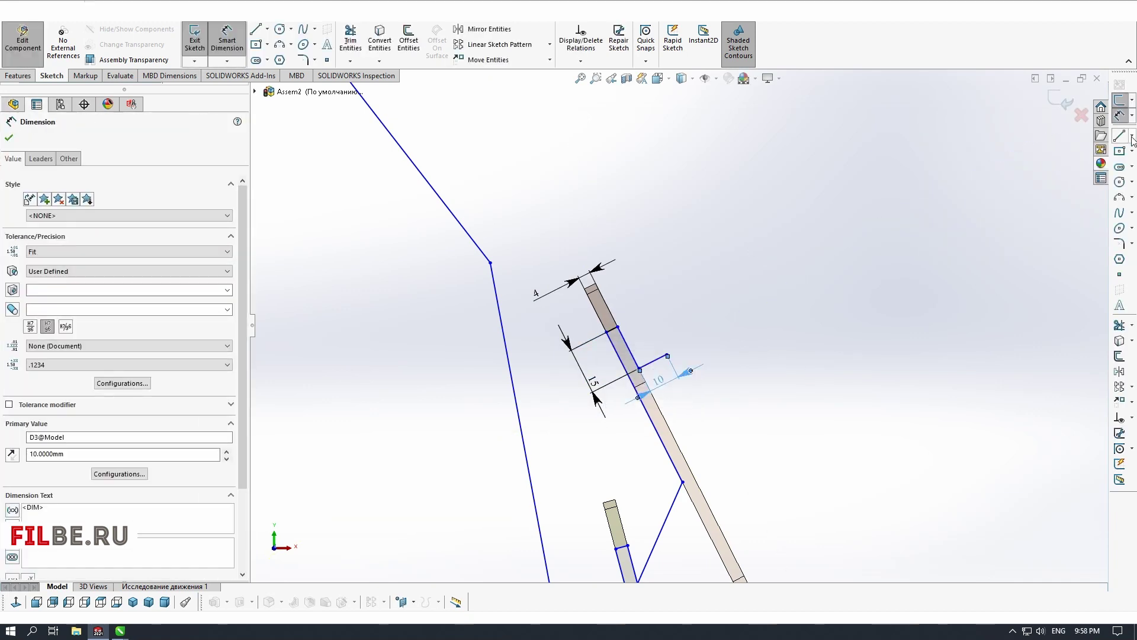
Draw a slanted line from the hook's outer corner up past the plate's top end and set its clearance dimension to 4 mm
click(1119, 136)
click(667, 355)
click(564, 252)
click(1120, 116)
click(563, 252)
click(629, 235)
text(4)
key(Return)
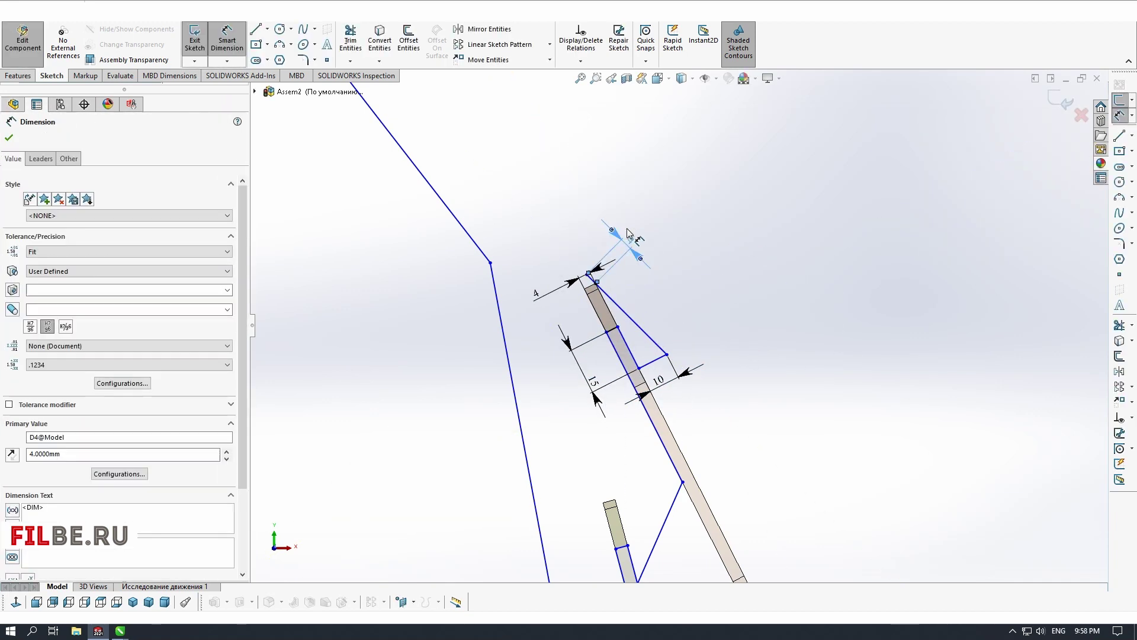
key(Escape)
Draw an arc from the slanted hook line's upper end and connect it with a line to the arm's upper front curve
scroll(625, 253, up, 5)
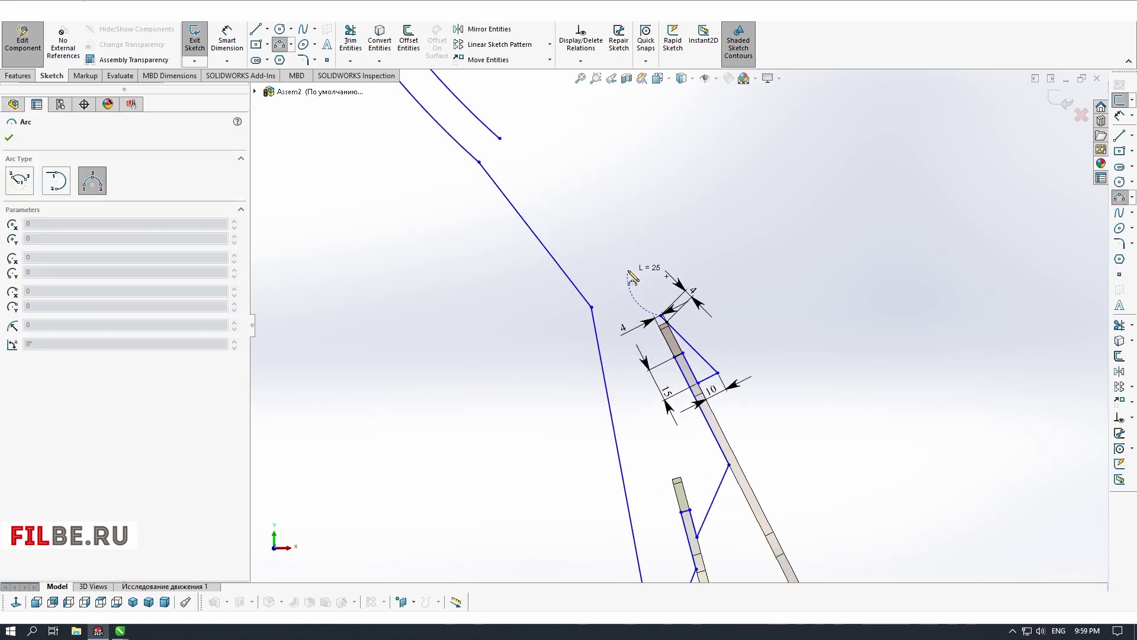
click(630, 270)
click(500, 138)
key(Escape)
scroll(702, 363, down, 3)
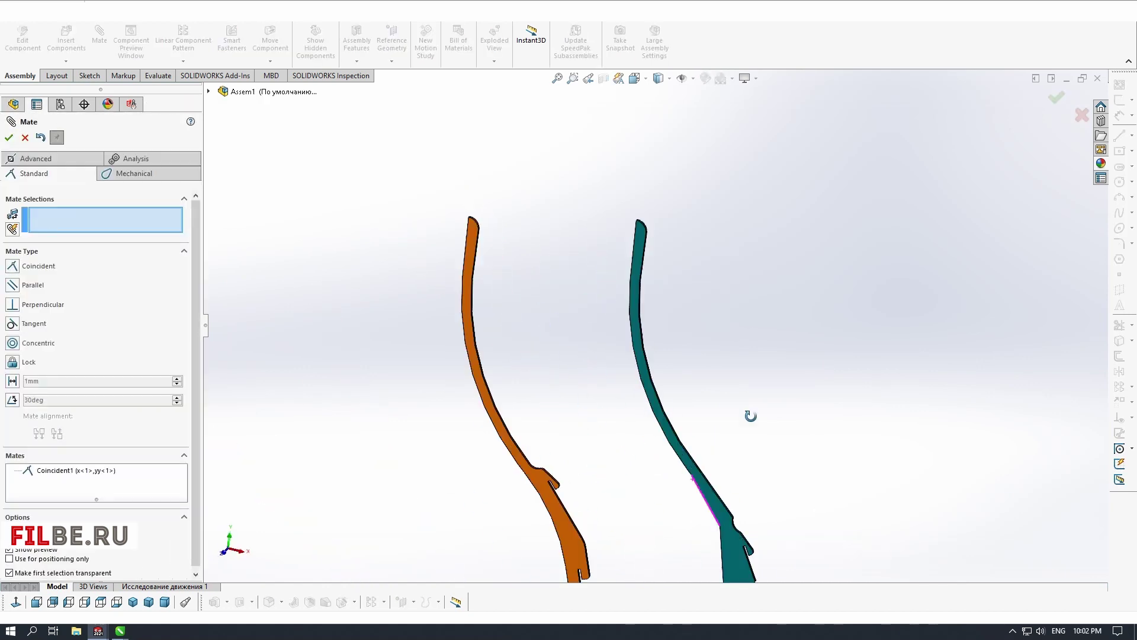
Mate the x and yy arms so their profiles overlay, and open the x arm's sketch for editing
middle_drag(699, 386, 616, 296)
scroll(628, 261, down, 3)
click(648, 216)
click(711, 165)
scroll(711, 165, up, 3)
scroll(619, 370, down, 5)
click(618, 373)
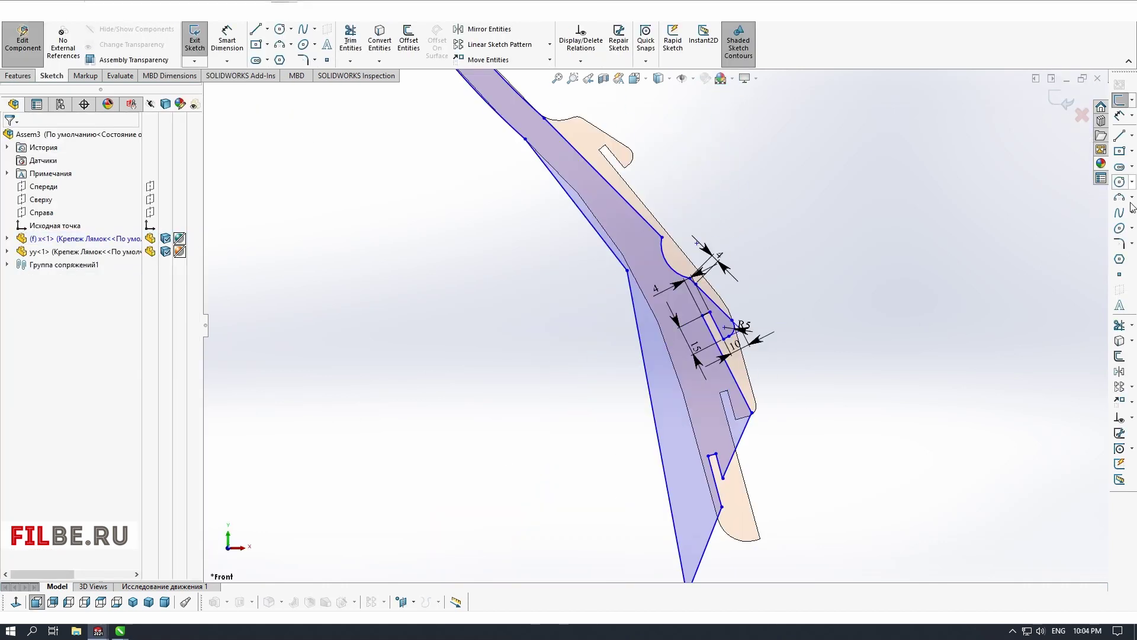
click(1119, 136)
scroll(693, 379, down, 6)
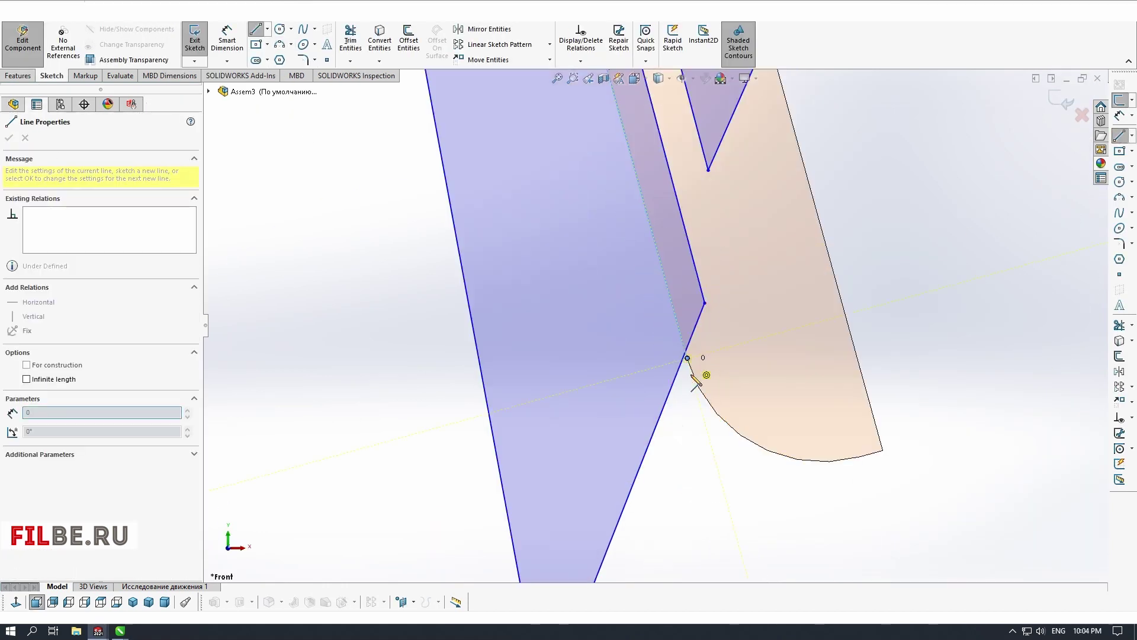
key(Escape)
scroll(713, 441, up, 5)
Draw a three-point arc from the yy arm's back-edge vertex down to just above the x arm's lower tip
right_drag(634, 220, 625, 197)
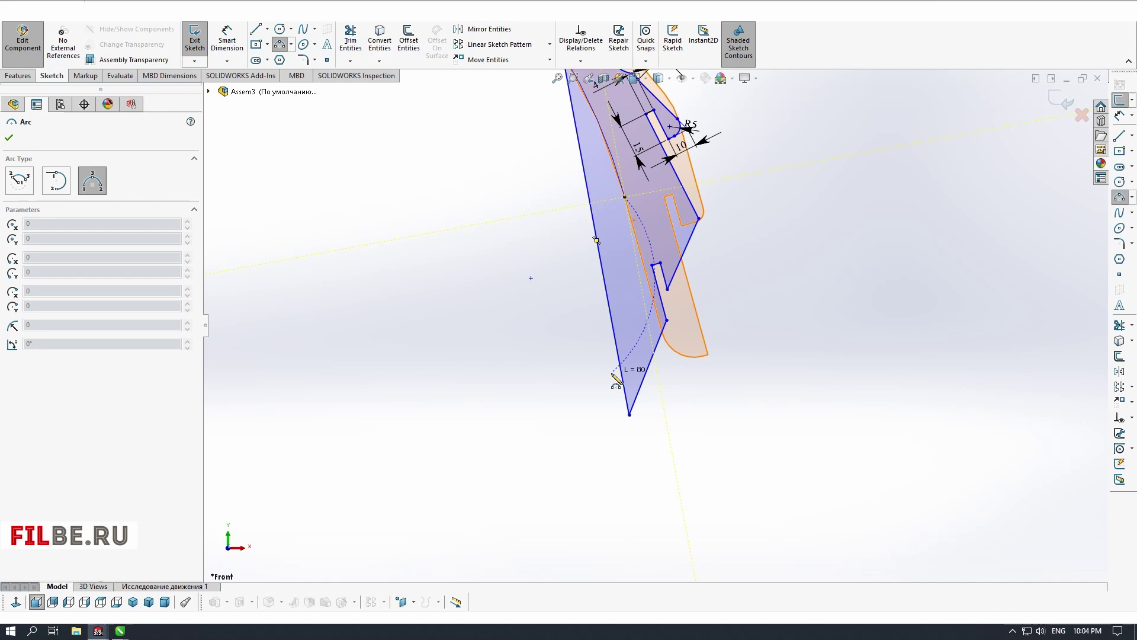
click(632, 218)
key(Escape)
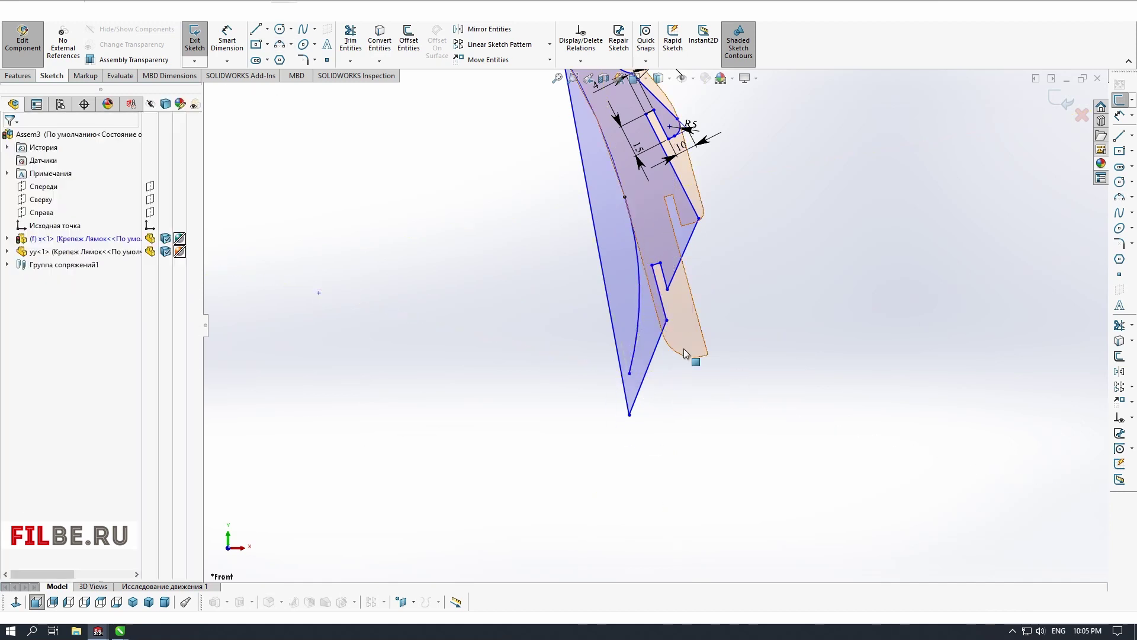
click(1119, 198)
click(630, 373)
key(Escape)
Draw a line from the lower slot's bottom corner downward, extending the slot's edge past the yy arm's end
click(1120, 135)
click(666, 320)
click(695, 424)
Try to move the back arc's lower end point upward
click(1120, 197)
click(629, 373)
key(Escape)
drag(629, 373, 629, 348)
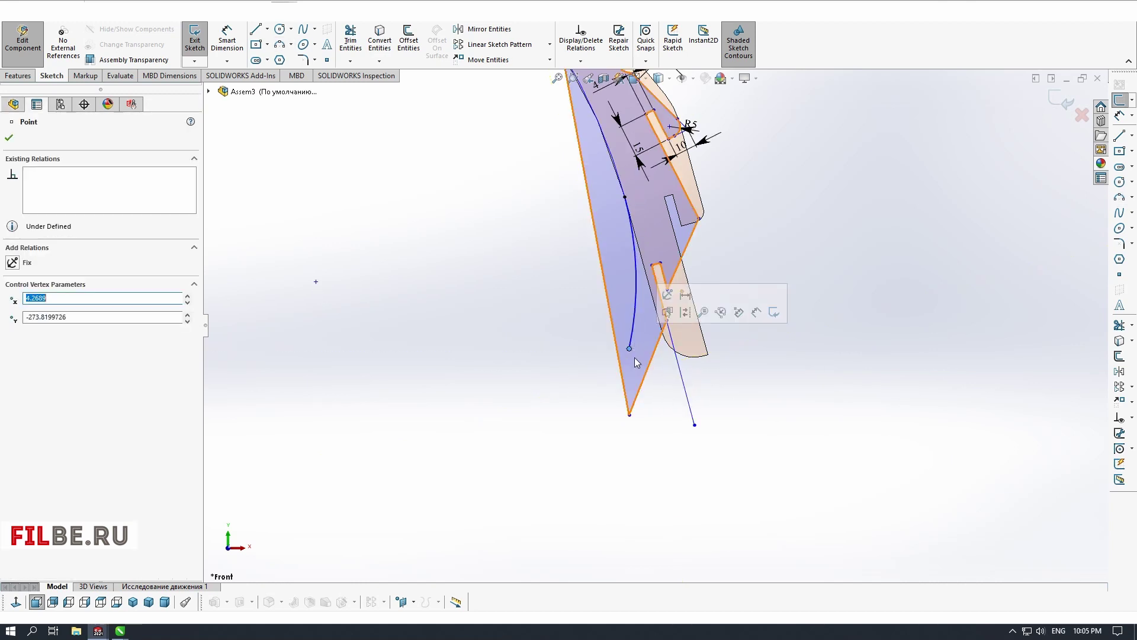
scroll(636, 355, up, 2)
key(Escape)
Try to close the x arm's lower end with a short line from the slot's extension line and an arc to the back arc
scroll(670, 334, down, 3)
click(1120, 197)
click(615, 329)
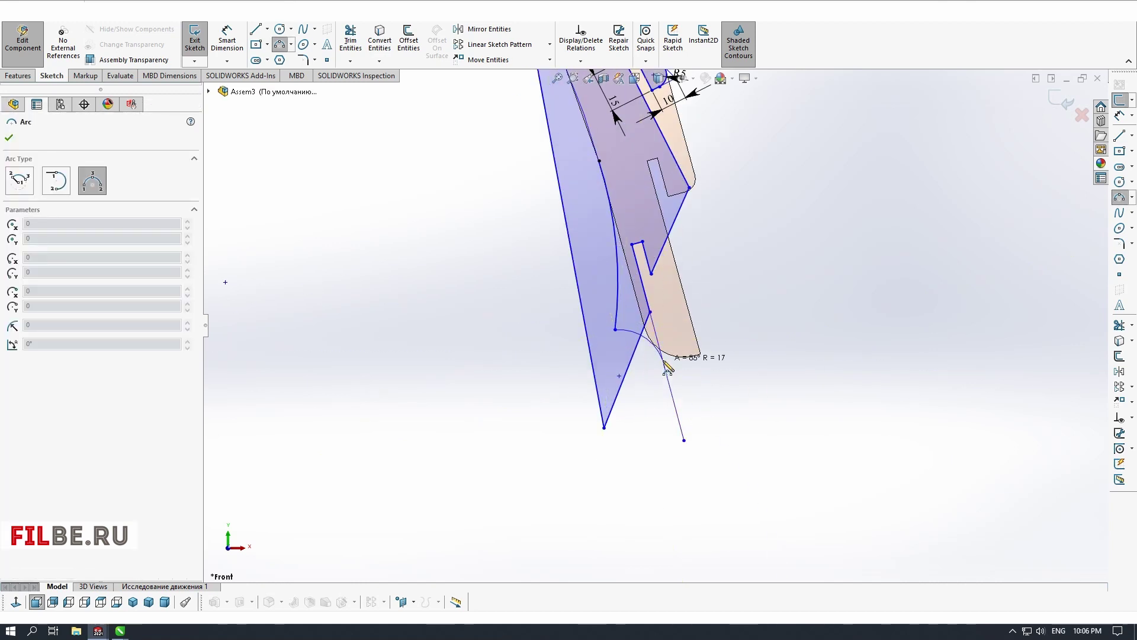
scroll(663, 352, down, 3)
click(1120, 136)
click(657, 349)
click(639, 353)
click(1119, 198)
click(578, 313)
click(639, 353)
Try a fillet between the closing arc and the short line at the arm's lower end
click(1120, 244)
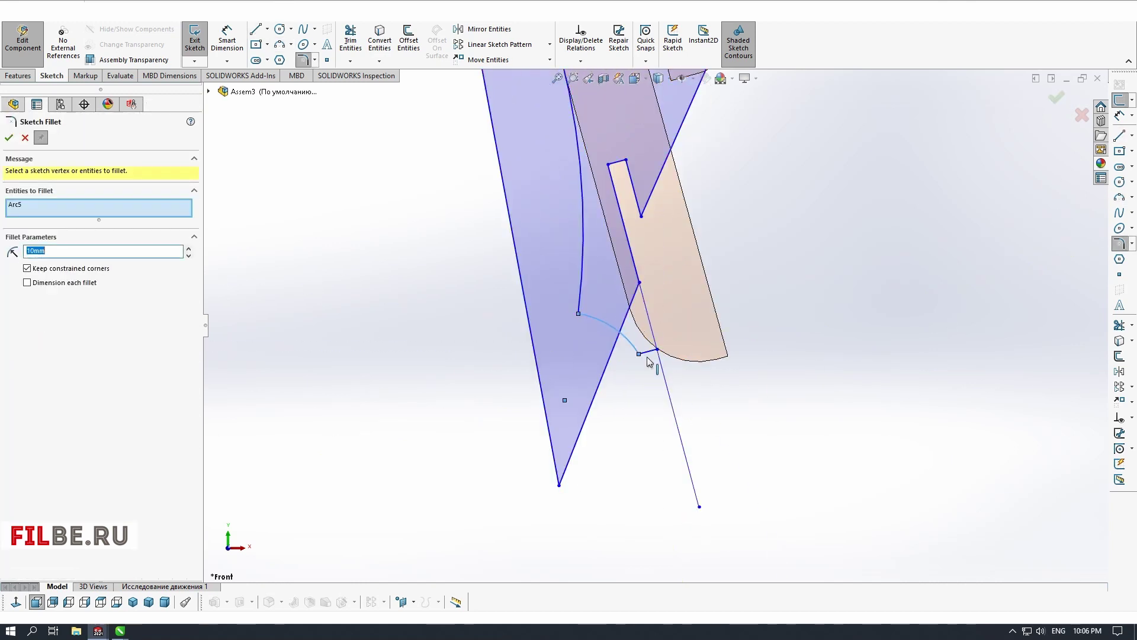
click(8, 141)
scroll(655, 324, up, 5)
scroll(628, 322, down, 4)
key(Escape)
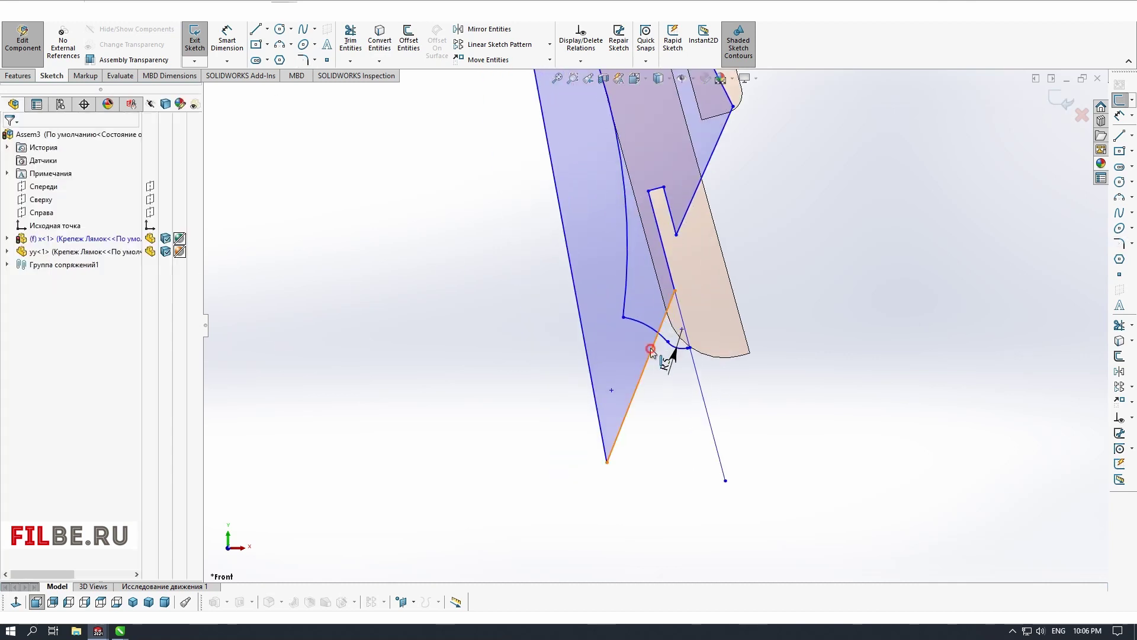
Delete the slanted lower edge, and undo that deletion together with the fillet, closing arc, short line and end point move
click(650, 348)
key(Delete)
click(680, 351)
key(ctrl+z)
key(ctrl+z)
key(ctrl+z)
key(ctrl+z)
click(688, 348)
click(766, 363)
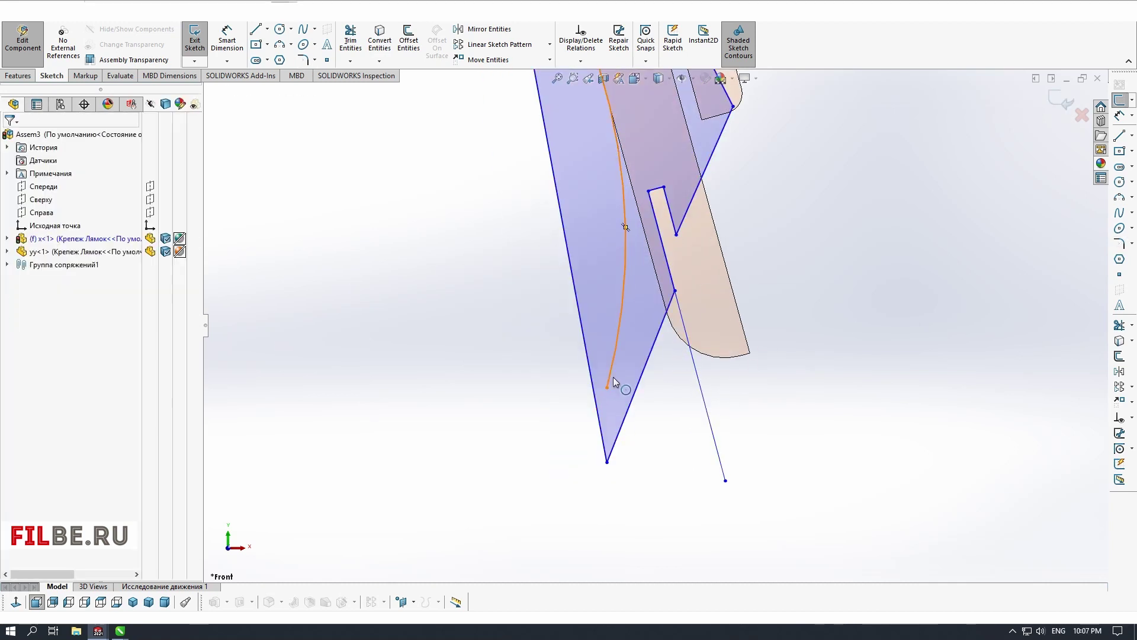
Draw a concave three-point arc from the upper corner of the x arm's slanted lower edge to the back arc's lower end
scroll(637, 350, up, 2)
scroll(613, 379, down, 2)
click(1119, 198)
click(686, 276)
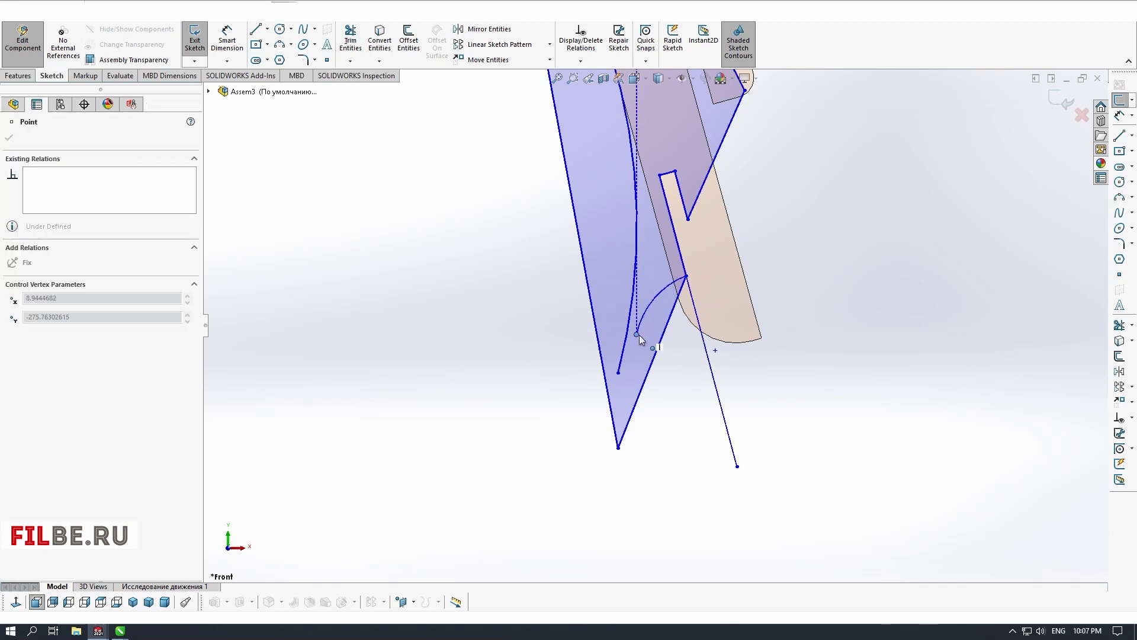
click(25, 137)
scroll(654, 332, up, 4)
mouse_move(646, 332)
mouse_down()
mouse_move(652, 363)
mouse_move(638, 329)
mouse_move(599, 347)
mouse_up()
Round the tip between the new concave arc and the back arc with a sketch fillet
click(1119, 244)
click(610, 268)
click(9, 137)
scroll(601, 343, down, 2)
click(628, 329)
scroll(604, 339, down, 5)
drag(685, 305, 679, 308)
Delete the slanted lower edge and the straight back edge that lie outside the new rounded tip
scroll(658, 332, up, 8)
click(657, 352)
key(Delete)
click(622, 280)
key(Delete)
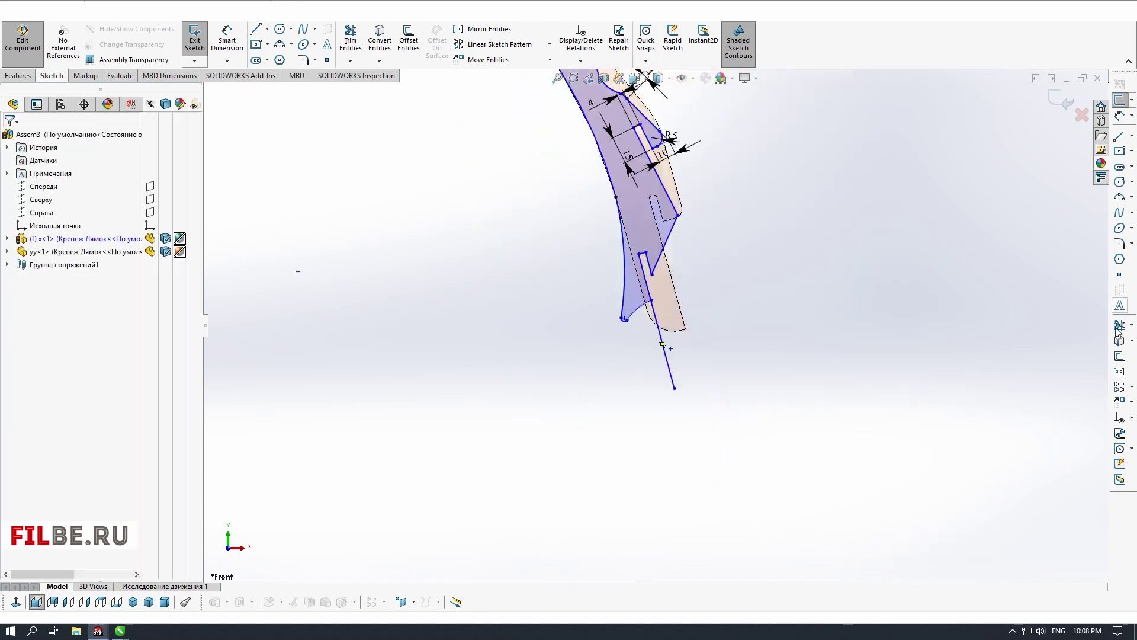
Fillet the corner between the lower slot's long side and the concave arc with a 2 mm radius
scroll(653, 290, down, 6)
click(1120, 244)
click(641, 316)
click(9, 137)
Dimension the x arm's lower slot 4 mm wide and 15 mm long
scroll(654, 324, up, 5)
click(632, 273)
scroll(657, 283, down, 4)
click(1120, 116)
click(605, 262)
click(578, 219)
text(4)
click(634, 304)
click(599, 315)
Delete the slanted edge above the lower slot and draw a line from the slot's mouth to the yy arm's front edge
scroll(651, 379, up, 8)
scroll(654, 402, down, 3)
click(665, 317)
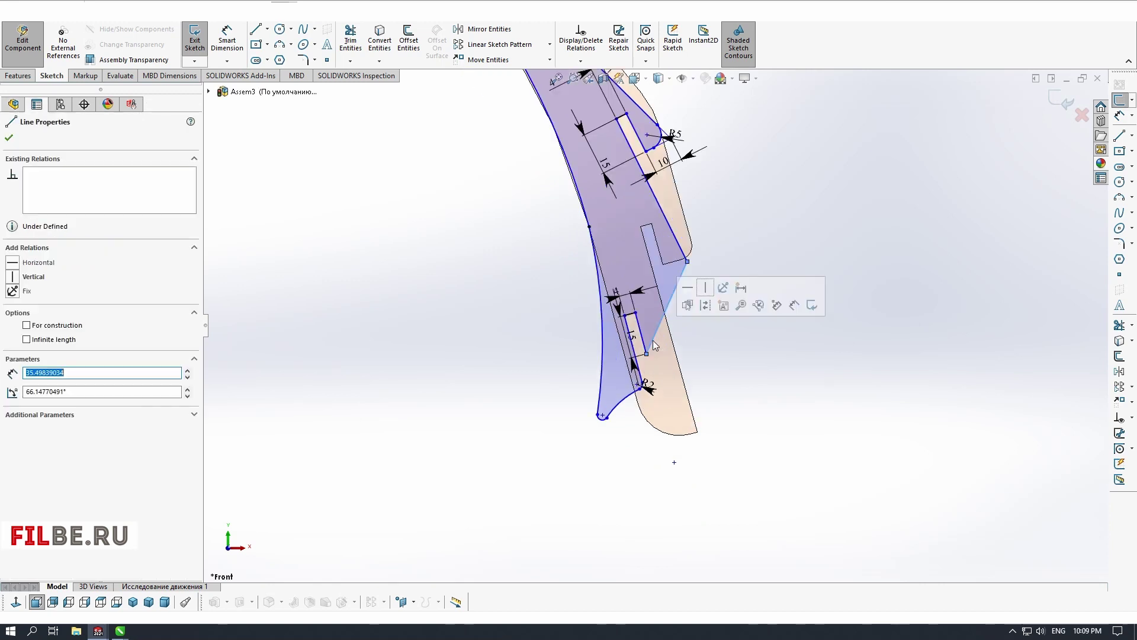
key(Delete)
scroll(634, 328, down, 3)
click(1119, 135)
click(657, 375)
click(701, 363)
key(Escape)
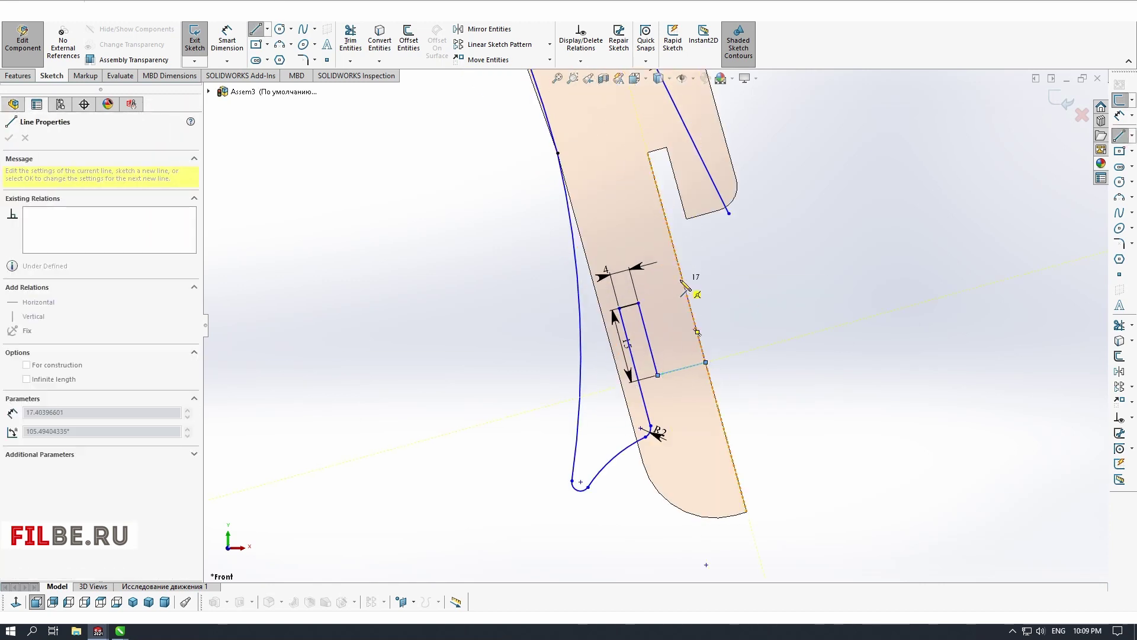
Draw a line up along the yy arm's front edge and connect its upper end to the middle hook's corner
click(686, 291)
key(Escape)
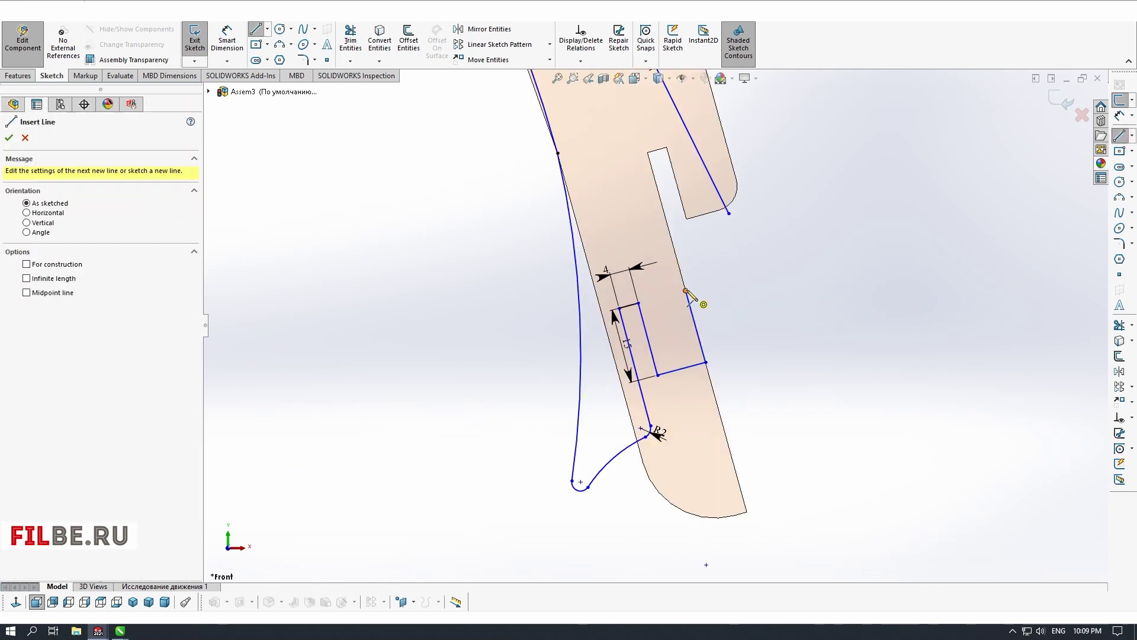
click(685, 290)
click(729, 213)
Fillet the lower and middle hooks' outer corners with 5 mm and the concave corner between them with 15 mm
scroll(705, 261, up, 7)
scroll(709, 314, down, 4)
click(1119, 244)
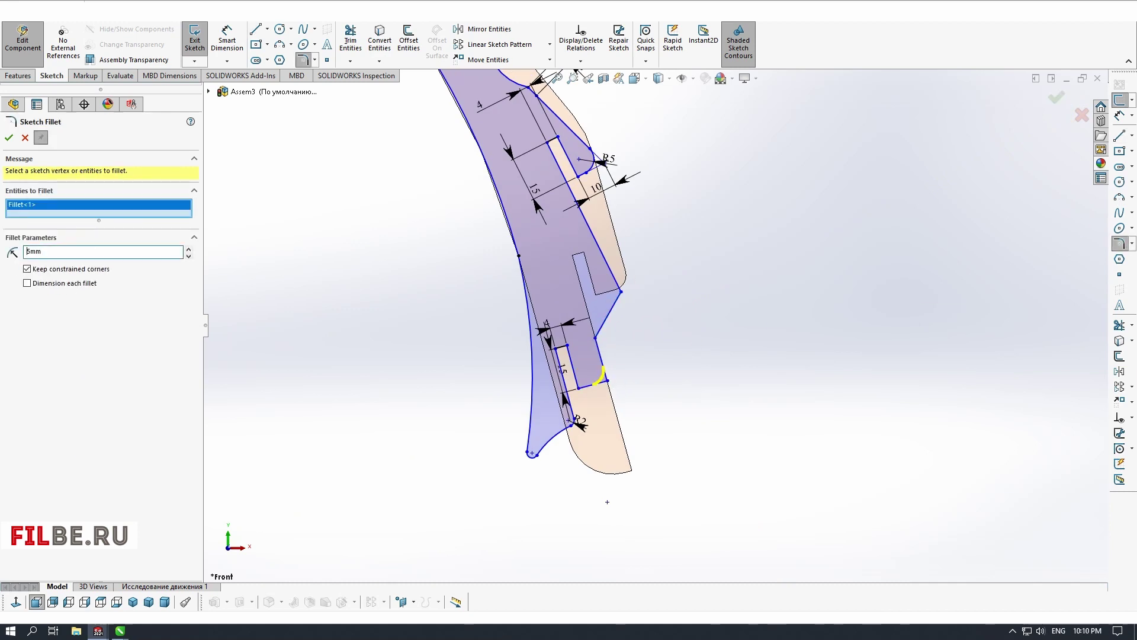
scroll(600, 192, up, 3)
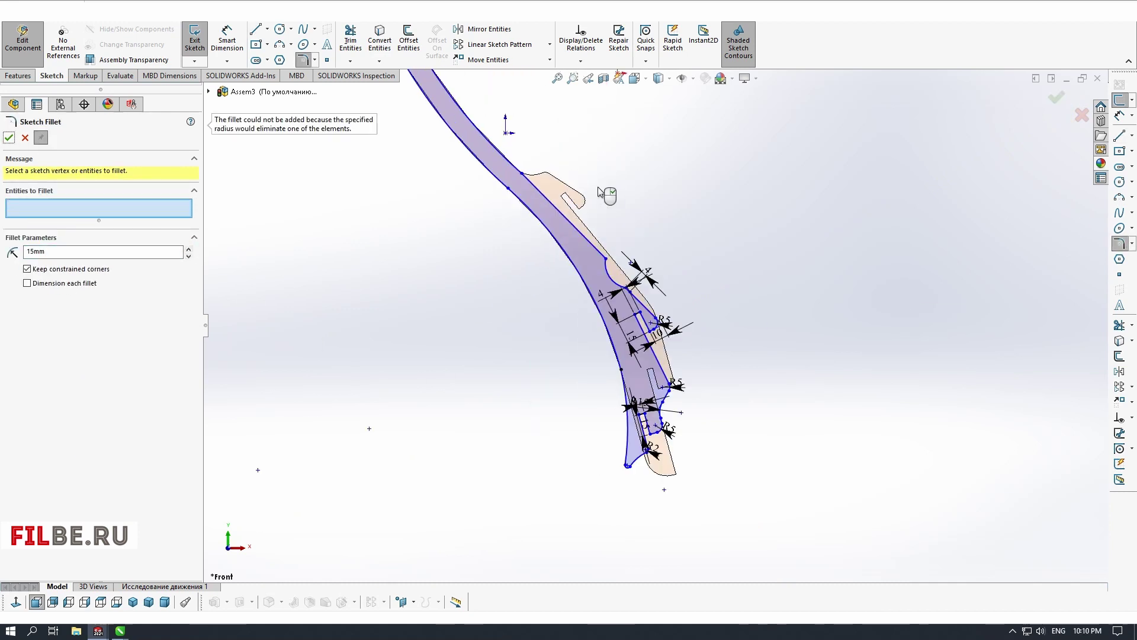
key(Escape)
Delete the x arm's front edge above the upper hook and draw a three-point arc upward from that hook in its place
key(Delete)
scroll(626, 269, down, 3)
click(1119, 197)
click(626, 308)
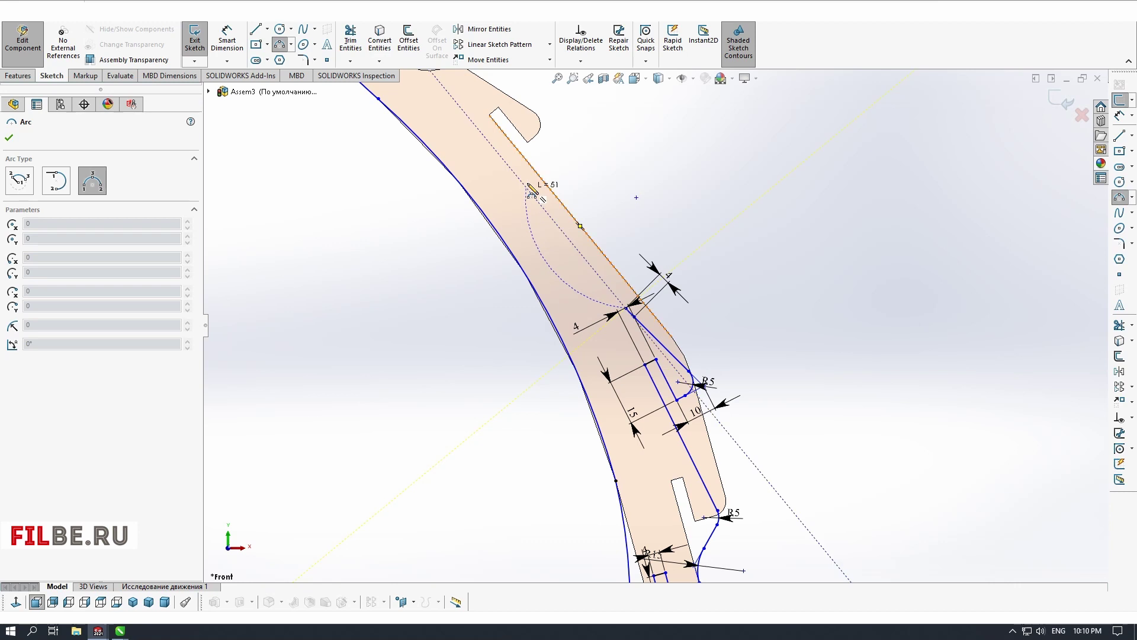
click(561, 222)
Draw two straight lines joining the arm's upper front curve to the upper end of the new arc
scroll(651, 316, up, 4)
click(1119, 136)
click(534, 197)
click(574, 220)
click(596, 247)
scroll(574, 213, down, 6)
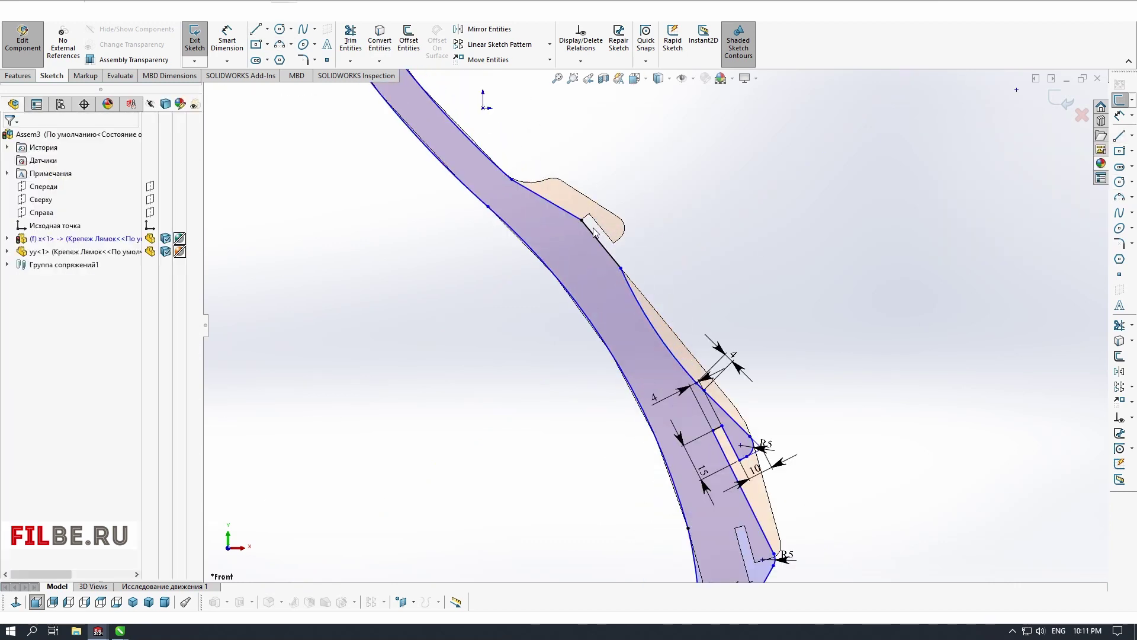
Smooth the bends of the new front edge with fillets, using a 75 mm radius between the two straight lines
click(652, 316)
scroll(515, 269, up, 3)
click(548, 278)
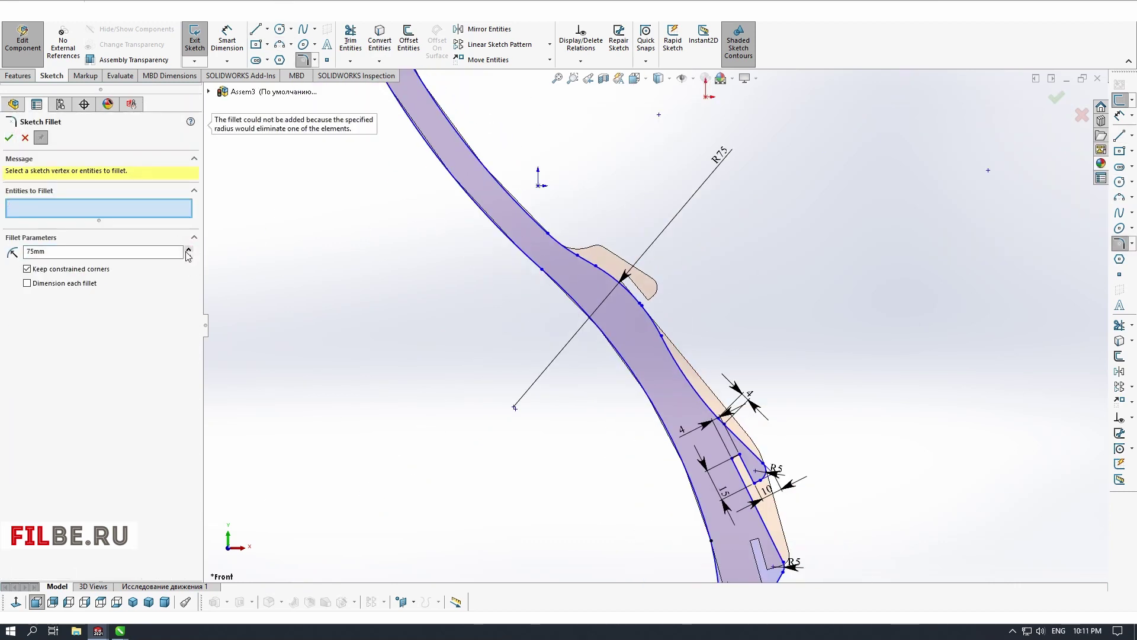
scroll(549, 279, down, 8)
click(623, 268)
key(Escape)
Examine the points along the x arm's hooks and front edge for relations to the yy arm
scroll(952, 217, up, 9)
scroll(793, 444, down, 3)
click(774, 423)
scroll(787, 424, up, 3)
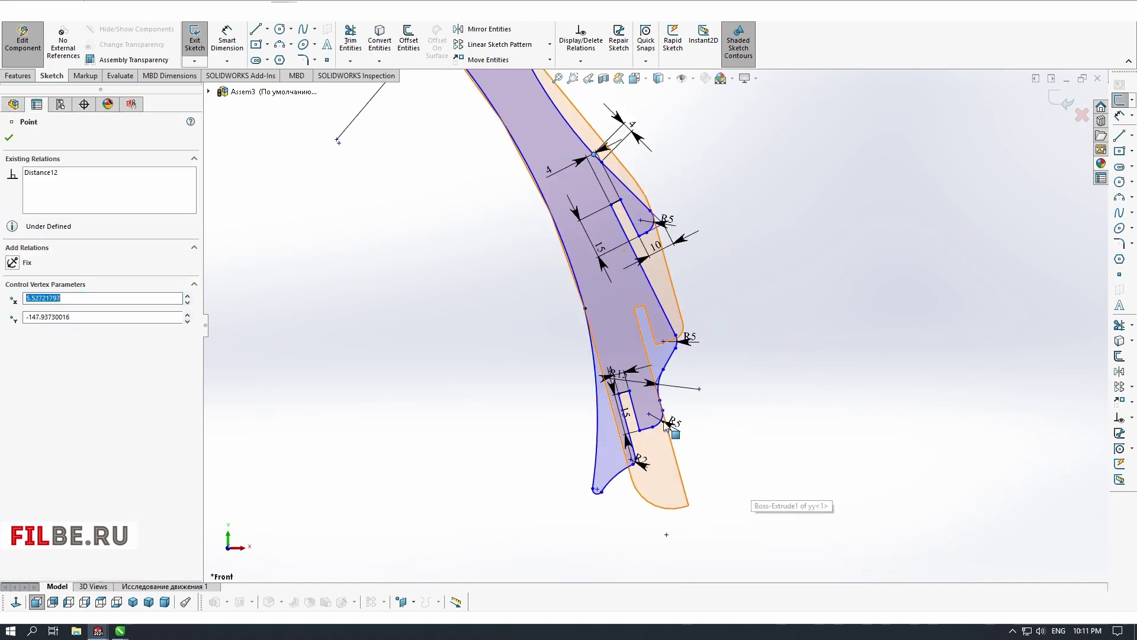
scroll(626, 263, down, 4)
click(623, 261)
scroll(511, 512, up, 6)
Delete the coincident relation that ties the back edge's joint point to the yy arm, and exit the sketch
scroll(593, 407, down, 5)
click(663, 406)
scroll(663, 390, up, 4)
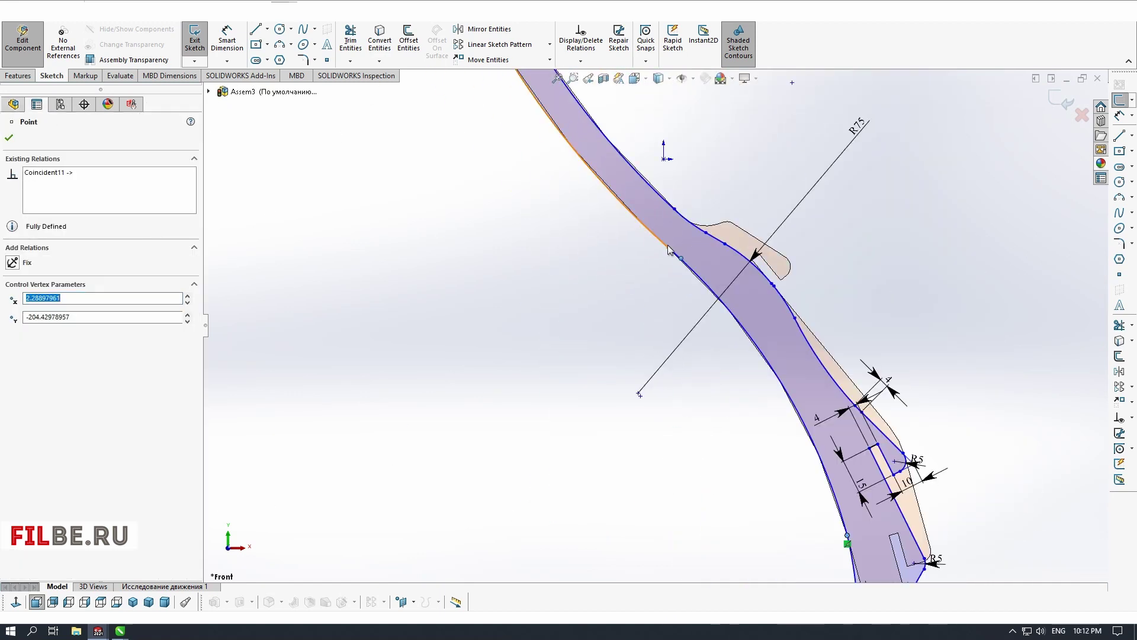
scroll(524, 188, up, 2)
click(44, 172)
key(Delete)
click(1061, 98)
Delete the R5 dimension at the middle hook in the x arm's sketch
scroll(797, 503, down, 7)
scroll(579, 150, up, 2)
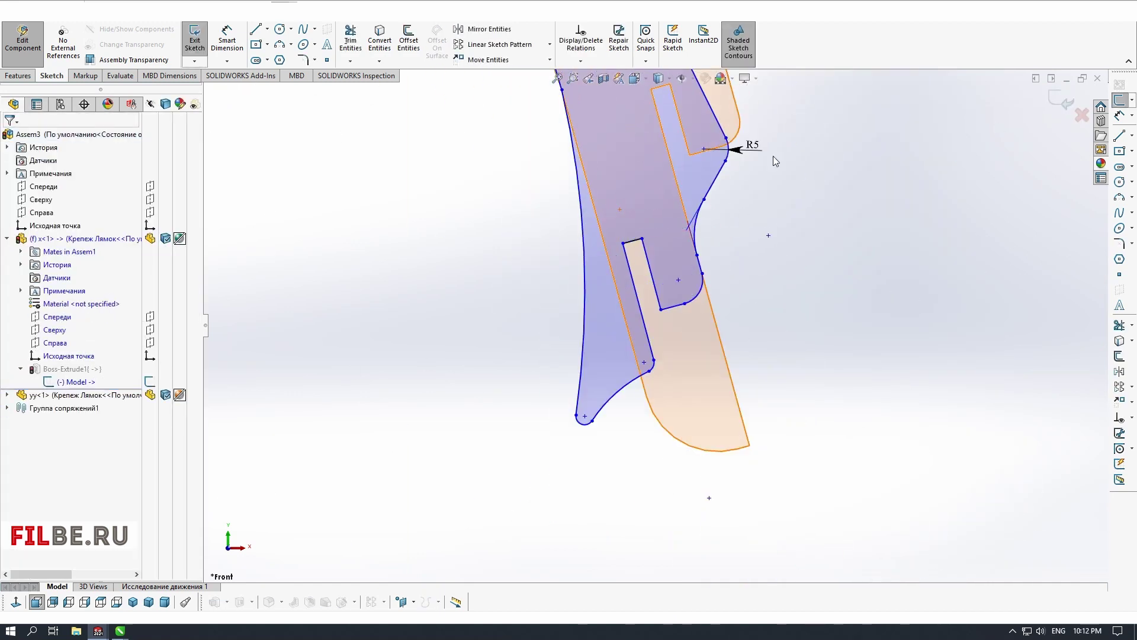
click(755, 148)
key(Delete)
Examine the relations of the arcs and points along the x arm's hooks, lower tip and back edge
scroll(651, 154, up, 3)
scroll(658, 297, down, 2)
click(657, 301)
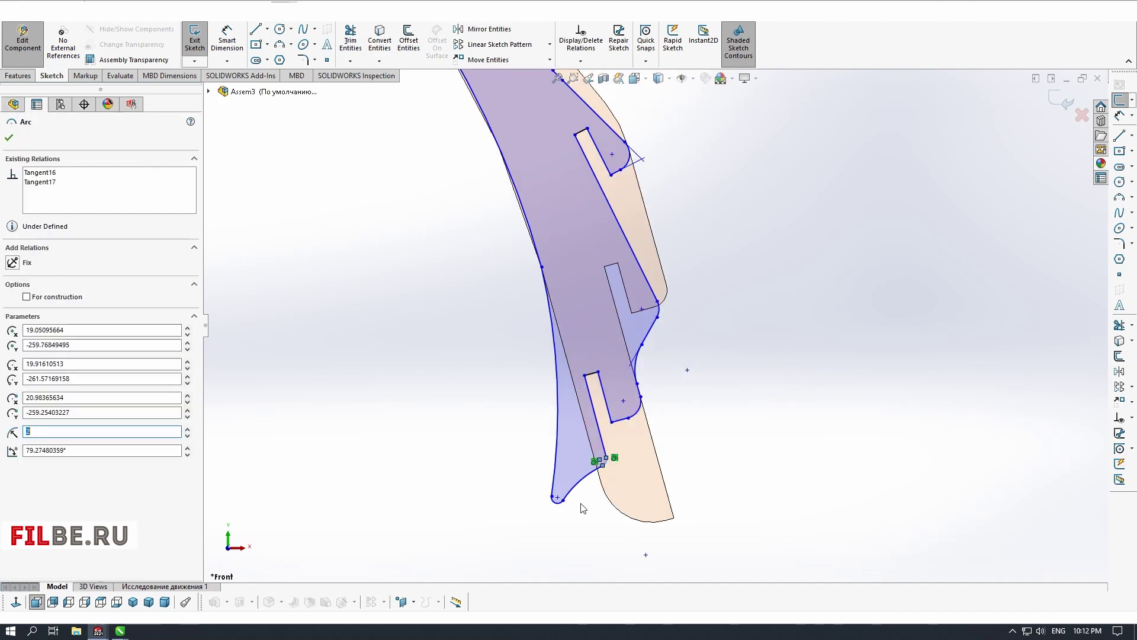
click(573, 488)
click(557, 420)
scroll(553, 379, up, 2)
click(604, 320)
scroll(504, 297, up, 3)
scroll(593, 237, down, 4)
click(608, 384)
scroll(613, 391, up, 3)
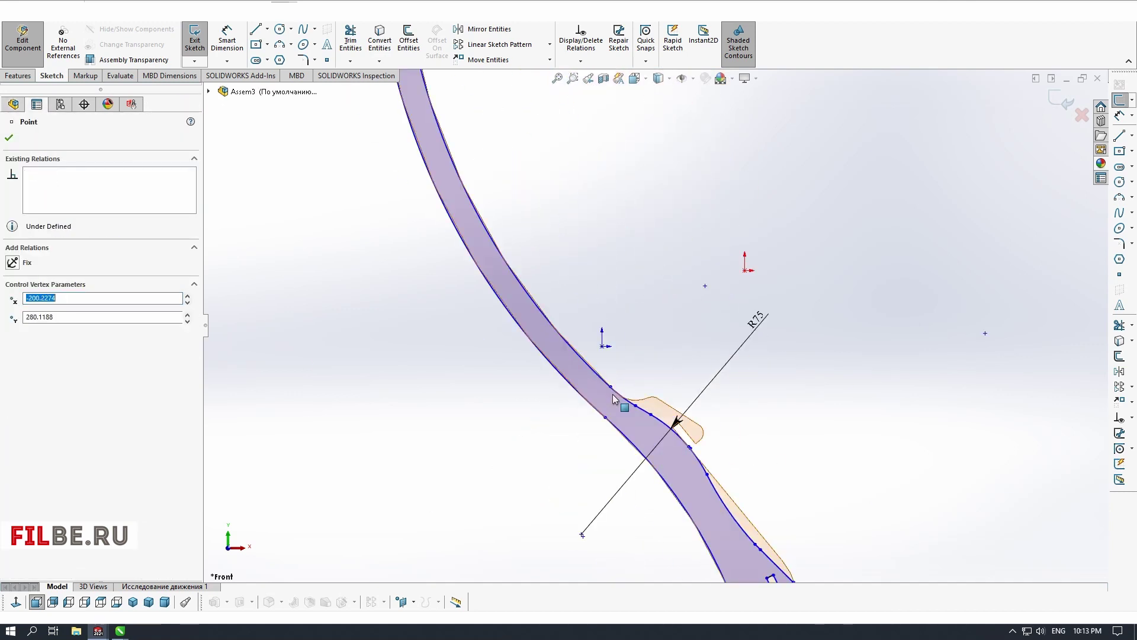
Exit the x arm's sketch after checking its upper points, and reopen the Model sketch under Boss-Extrude1 for editing
scroll(616, 398, up, 3)
click(765, 361)
click(691, 379)
scroll(776, 510, down, 5)
ctrl+click(653, 311)
click(1065, 101)
click(76, 394)
click(83, 350)
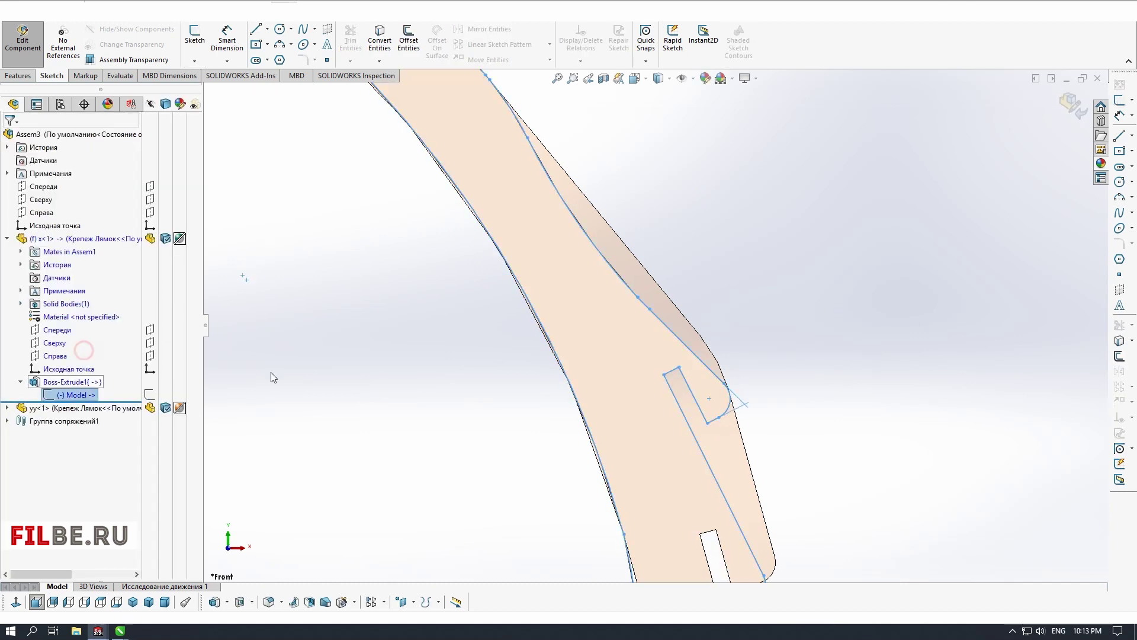
Inspect the individual arcs and lines around the middle and lower hooks for relations to other parts
click(694, 395)
scroll(658, 379, up, 3)
scroll(639, 379, down, 4)
click(674, 332)
click(677, 295)
click(672, 240)
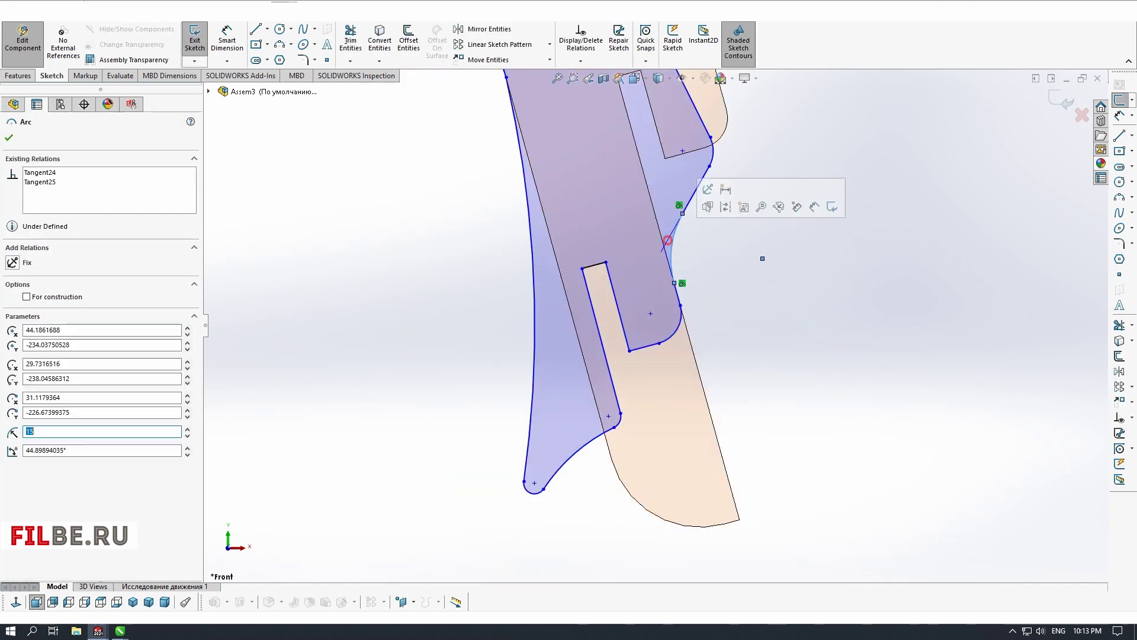
click(608, 412)
scroll(640, 287, up, 3)
scroll(674, 171, down, 4)
click(691, 305)
click(764, 302)
scroll(673, 197, up, 5)
scroll(675, 192, down, 2)
Check the relations of the whole profile and of the middle hook's slanted edge, and exit the sketch
key(ctrl+a)
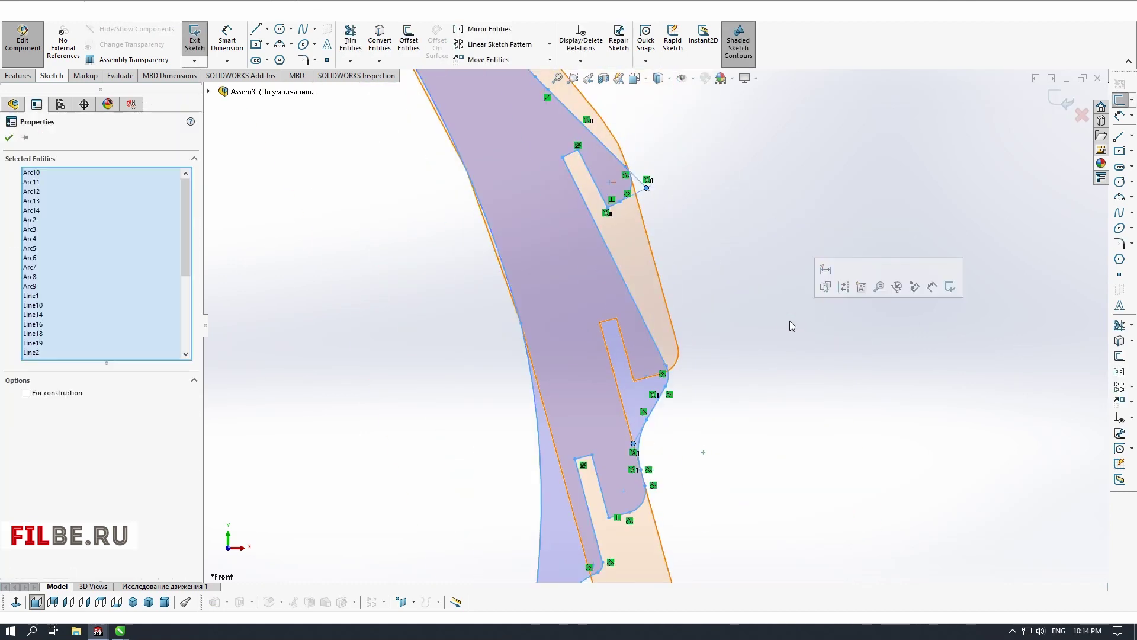
scroll(758, 284, up, 1)
scroll(758, 269, up, 3)
scroll(579, 399, down, 4)
click(539, 341)
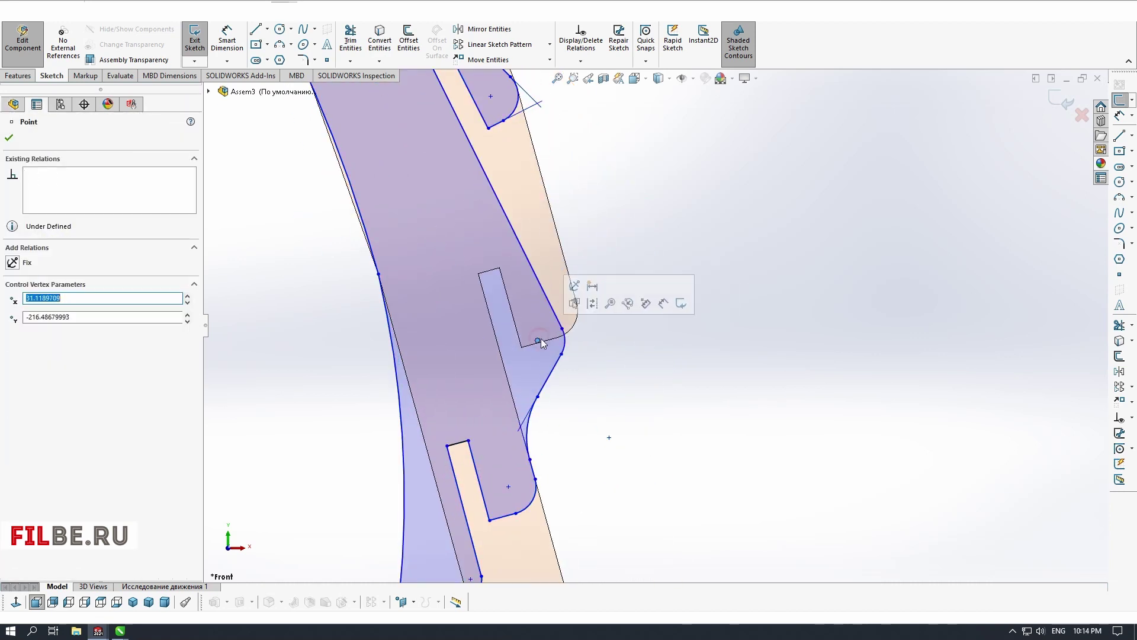
click(553, 385)
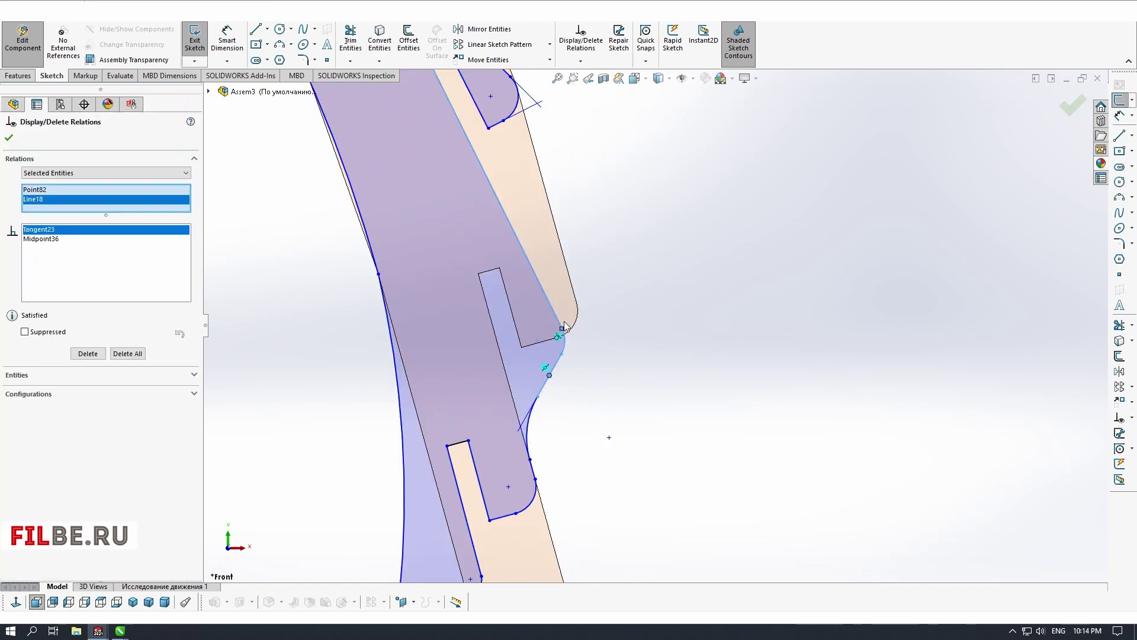
click(525, 251)
scroll(527, 247, up, 4)
click(569, 189)
click(1052, 103)
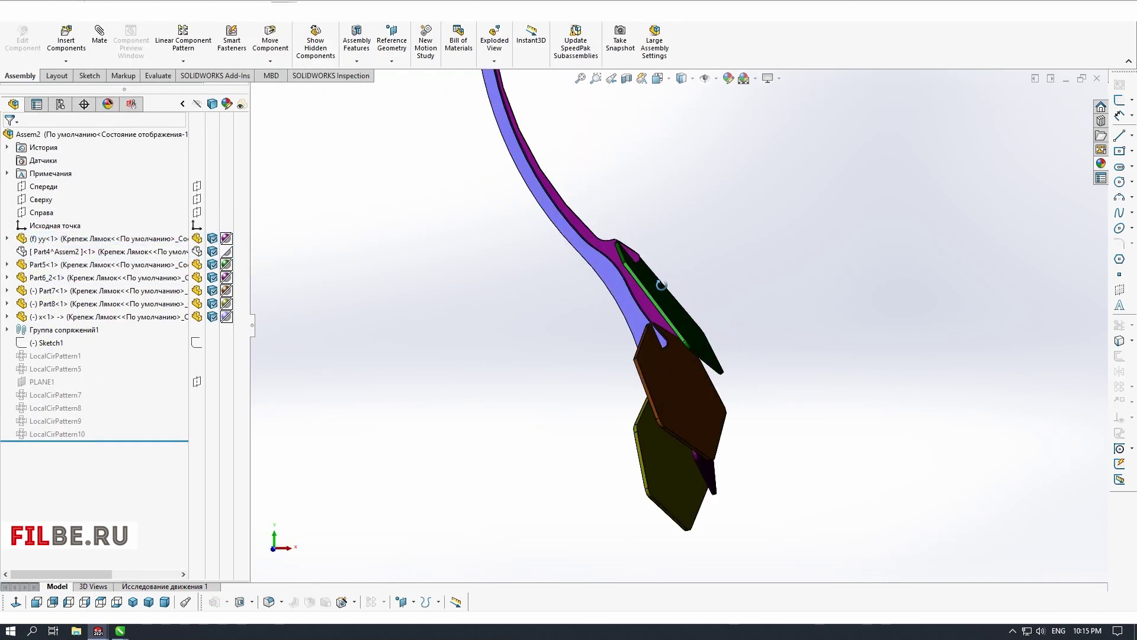
Delete the curved edges that form the pointed lower tip in the x arm's sketch
mouse_move(661, 285)
middle_down()
mouse_move(724, 411)
mouse_move(782, 323)
middle_up()
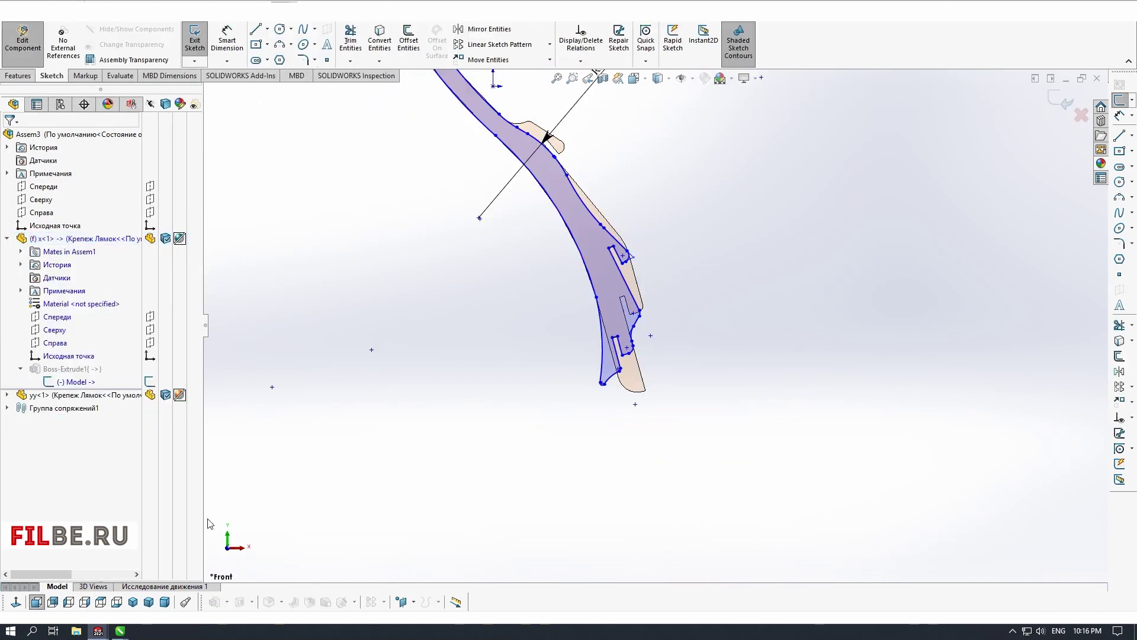
scroll(644, 282, down, 5)
click(573, 448)
key(Delete)
click(544, 473)
key(Delete)
Draw a 10 mm line from the end of the lower slot's small fillet toward the arm's back, and start the next line
key(l)
scroll(549, 477, down, 6)
click(671, 363)
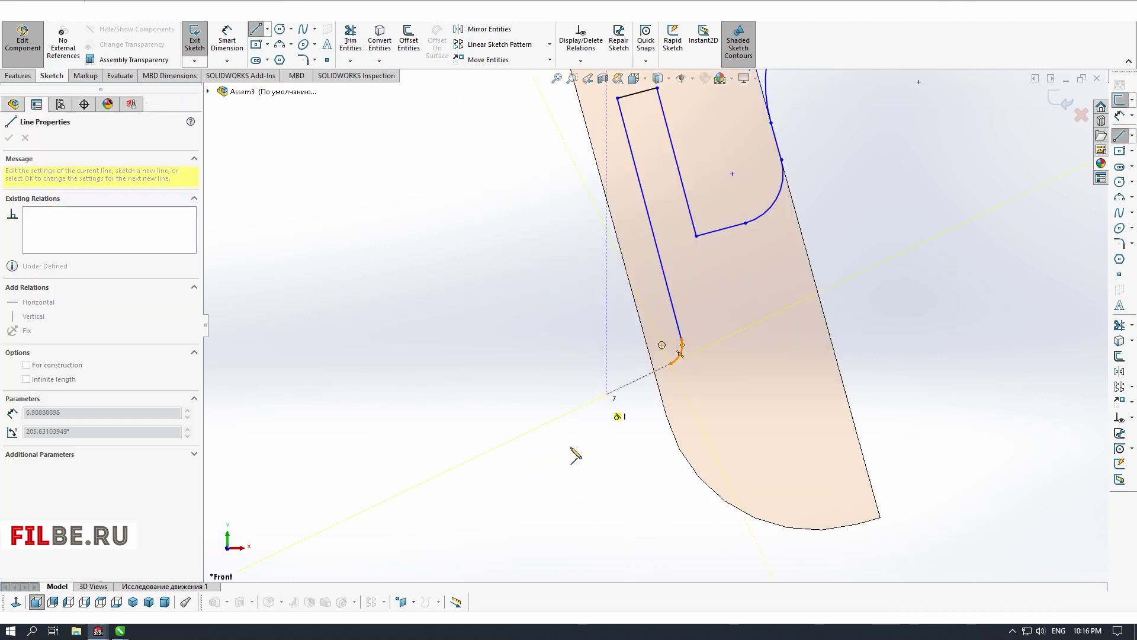
click(580, 408)
key(Escape)
double_click(101, 373)
text(10)
scroll(600, 424, up, 6)
click(1120, 138)
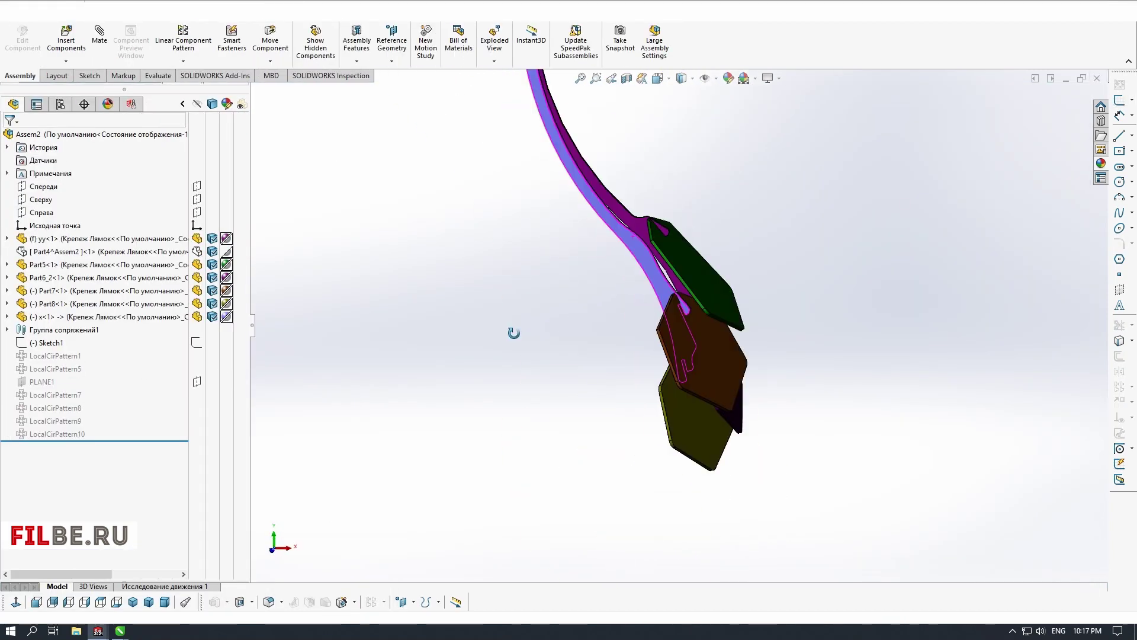
Unsuppress the lamp's local circular patterns LocalCirPattern1, 5, 7, 8, 9 and 10
ctrl+click(53, 394)
ctrl+click(54, 408)
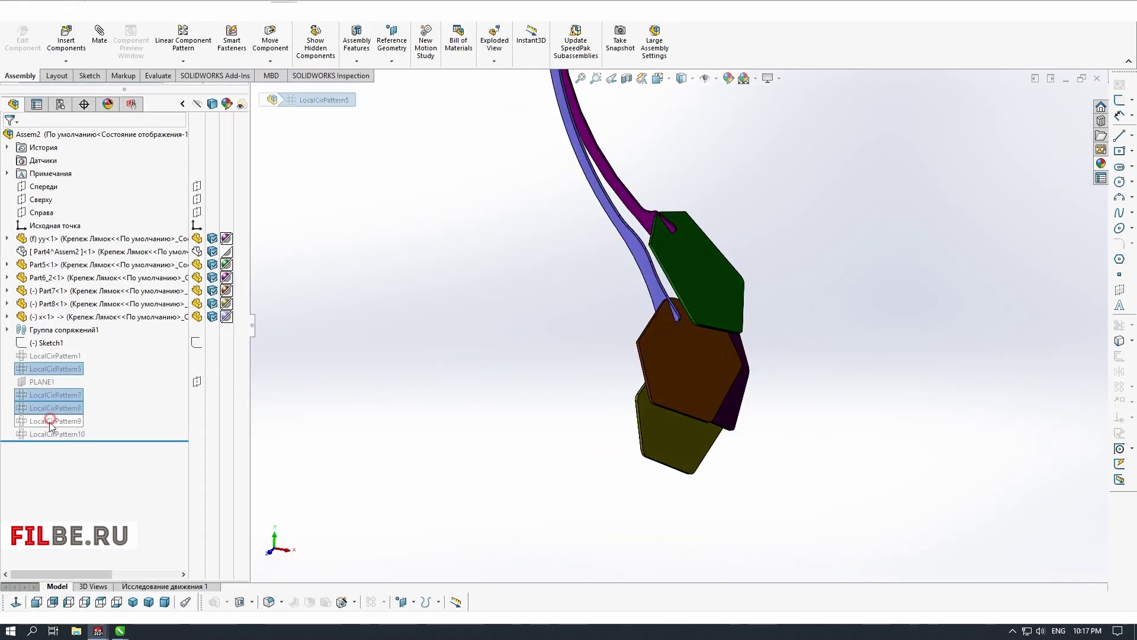
ctrl+click(50, 423)
click(74, 359)
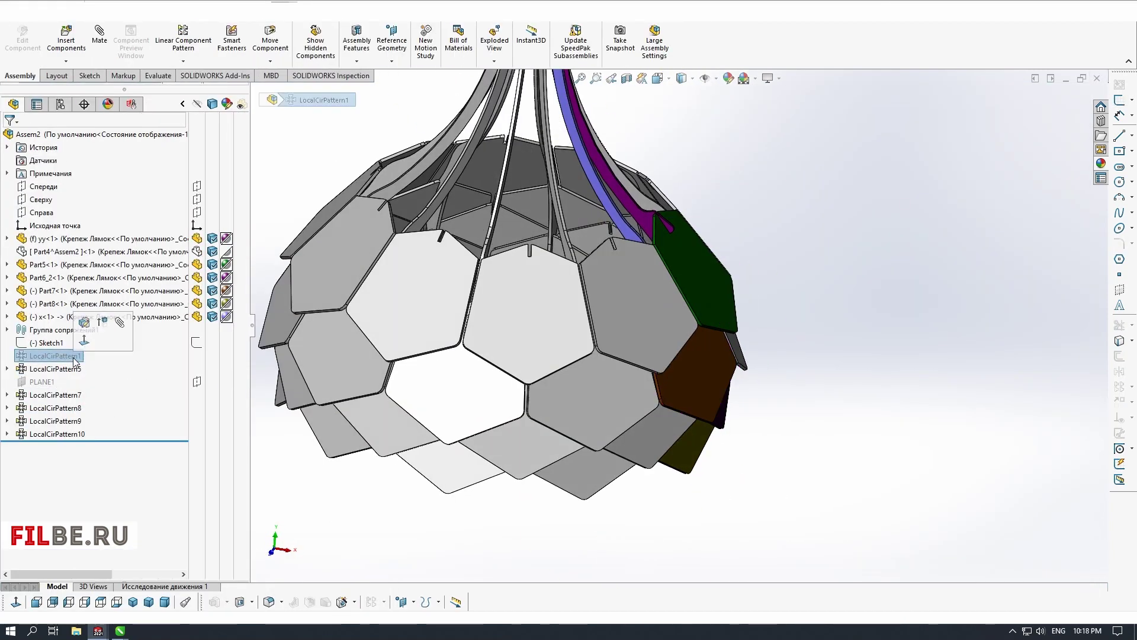
click(76, 434)
middle_drag(541, 443, 484, 531)
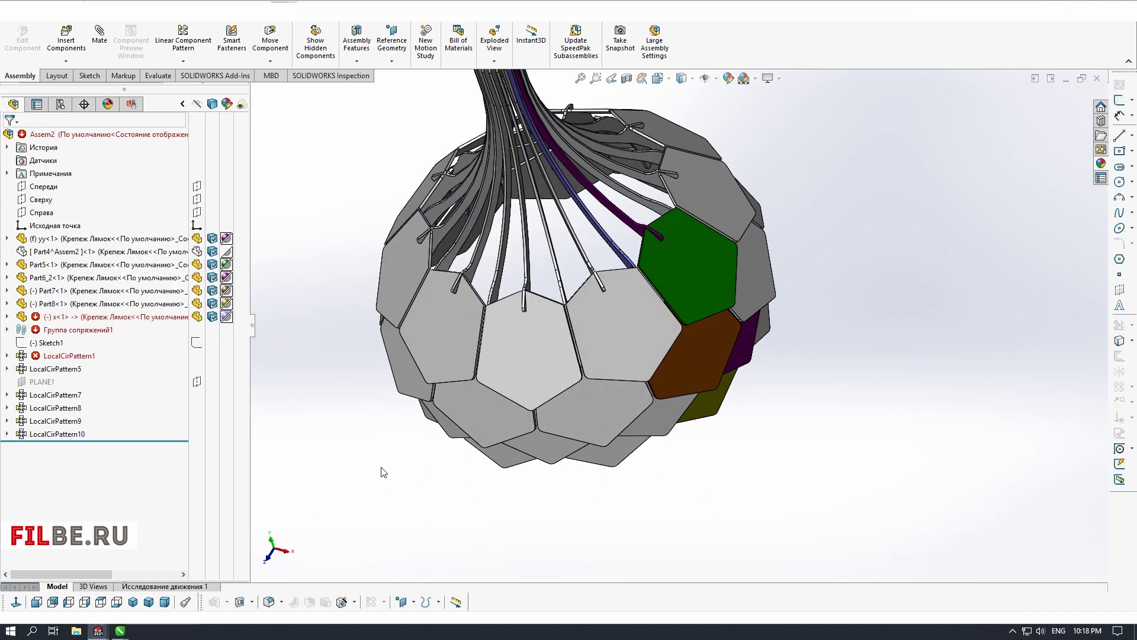
Examine the lamp shade from several sides, and the x and yy arms close up where they hold the plates
click(99, 317)
click(314, 370)
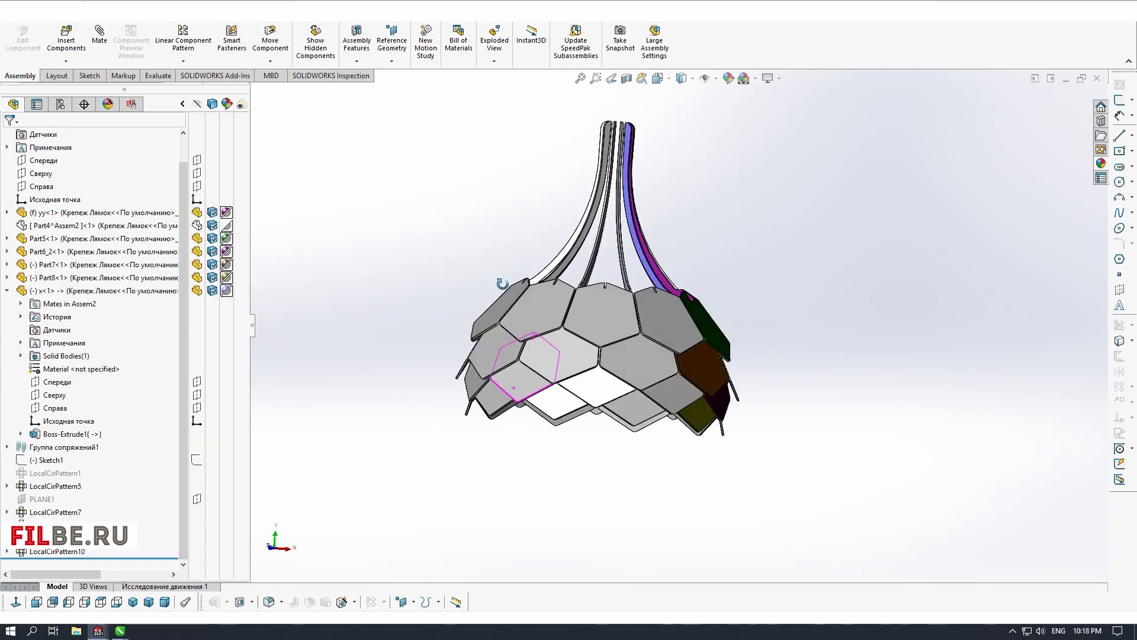
middle_drag(503, 285, 810, 321)
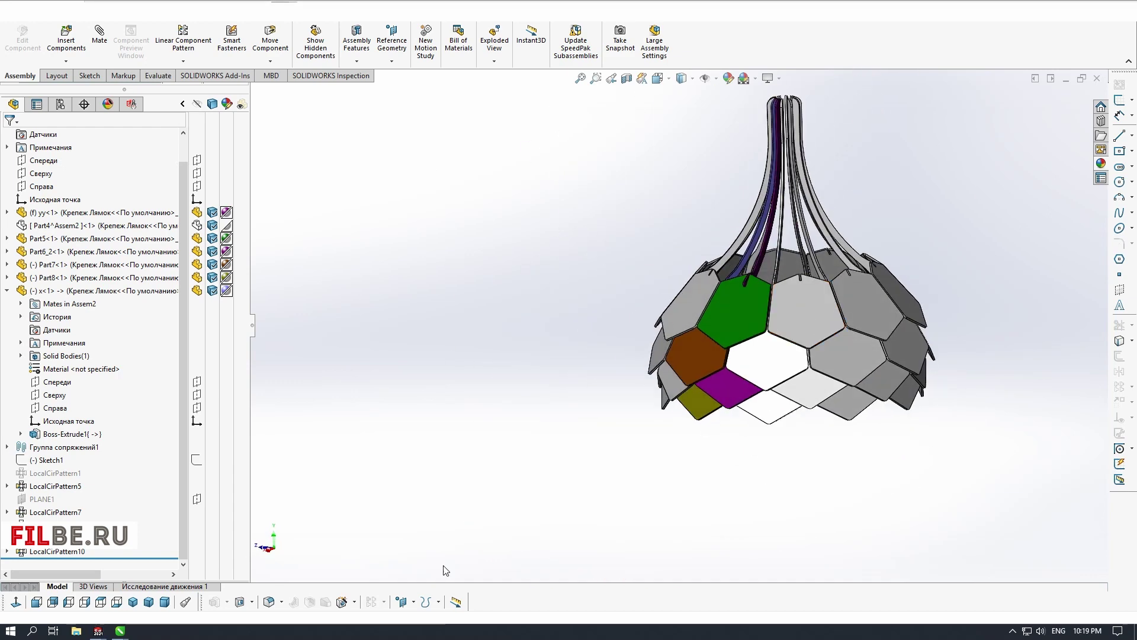
scroll(770, 284, down, 3)
middle_drag(770, 284, 693, 355)
scroll(705, 367, down, 3)
middle_drag(616, 367, 298, 520)
scroll(705, 361, up, 3)
scroll(676, 357, down, 3)
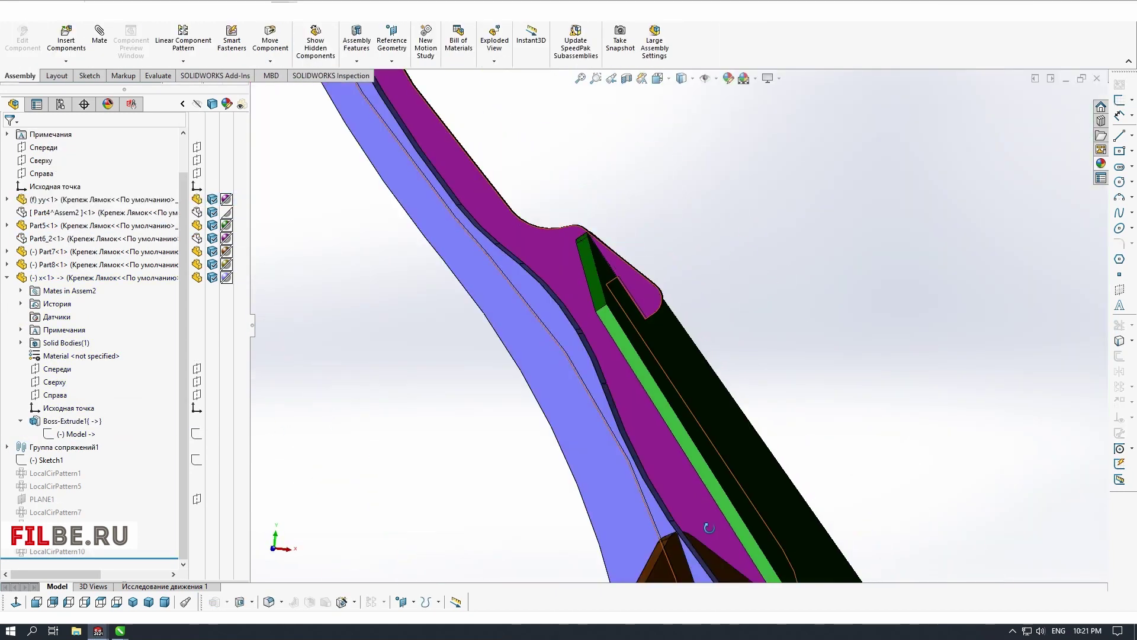
scroll(591, 292, up, 2)
middle_drag(663, 379, 621, 446)
scroll(621, 446, up, 4)
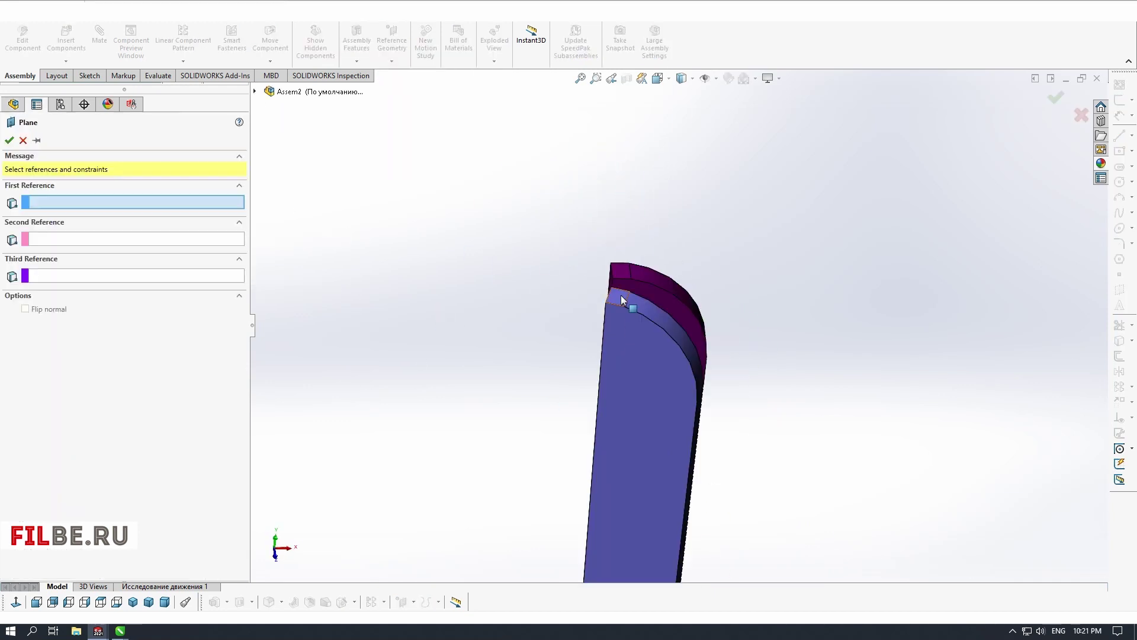
Create a reference plane offset 220 mm from the x arm's end face, with the offset direction flipped
click(657, 445)
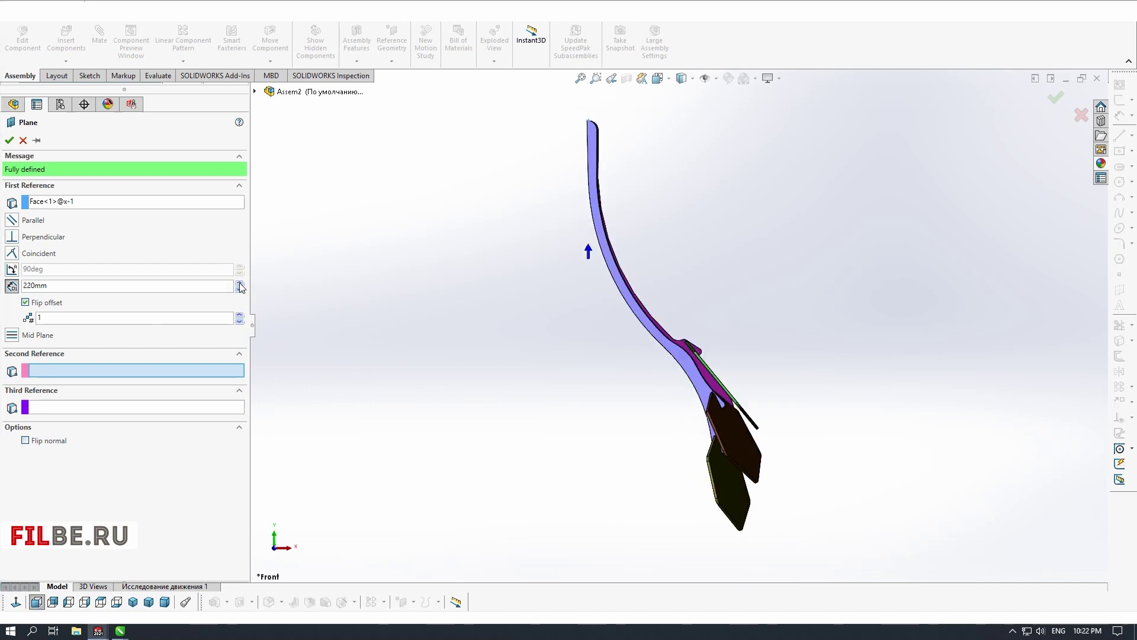
scroll(582, 295, up, 3)
scroll(604, 294, down, 3)
key(Return)
middle_drag(604, 294, 706, 379)
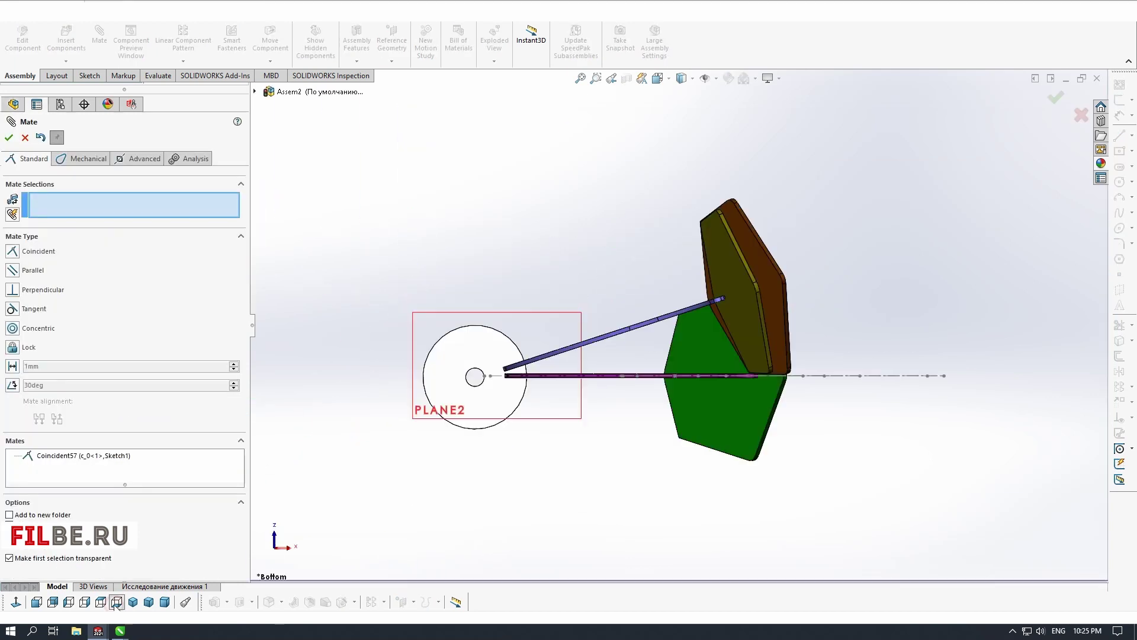
Mate the c_0 disc coincident with Sketch1 and at a 210 mm distance from the yy arm's face
click(9, 138)
scroll(622, 503, up, 3)
middle_drag(622, 503, 557, 367)
click(9, 137)
middle_drag(510, 320, 592, 355)
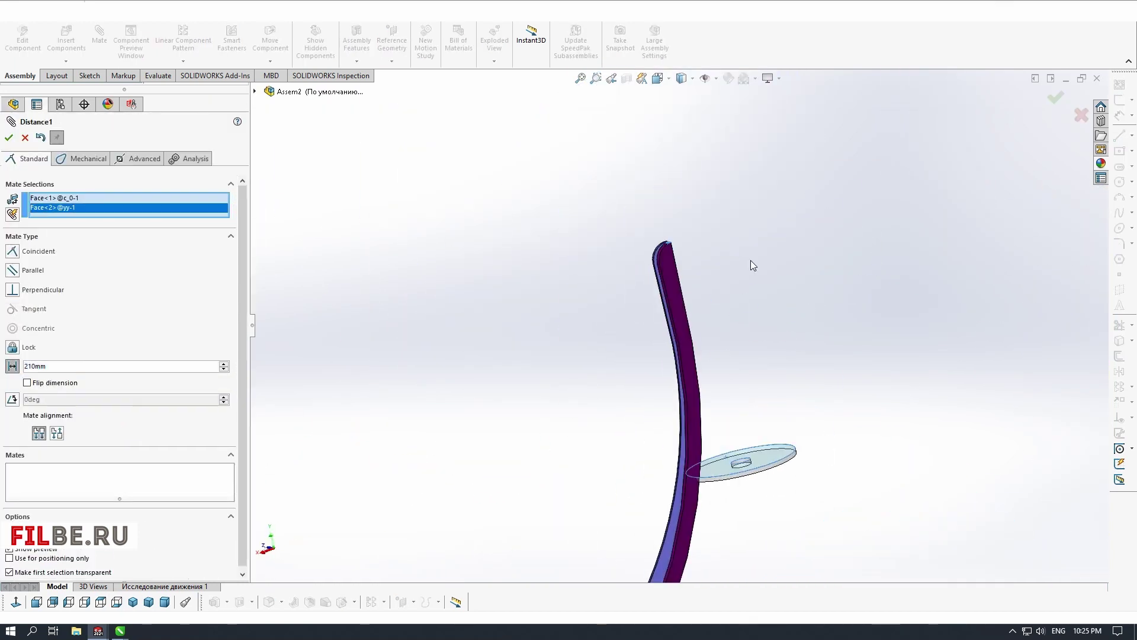
click(8, 137)
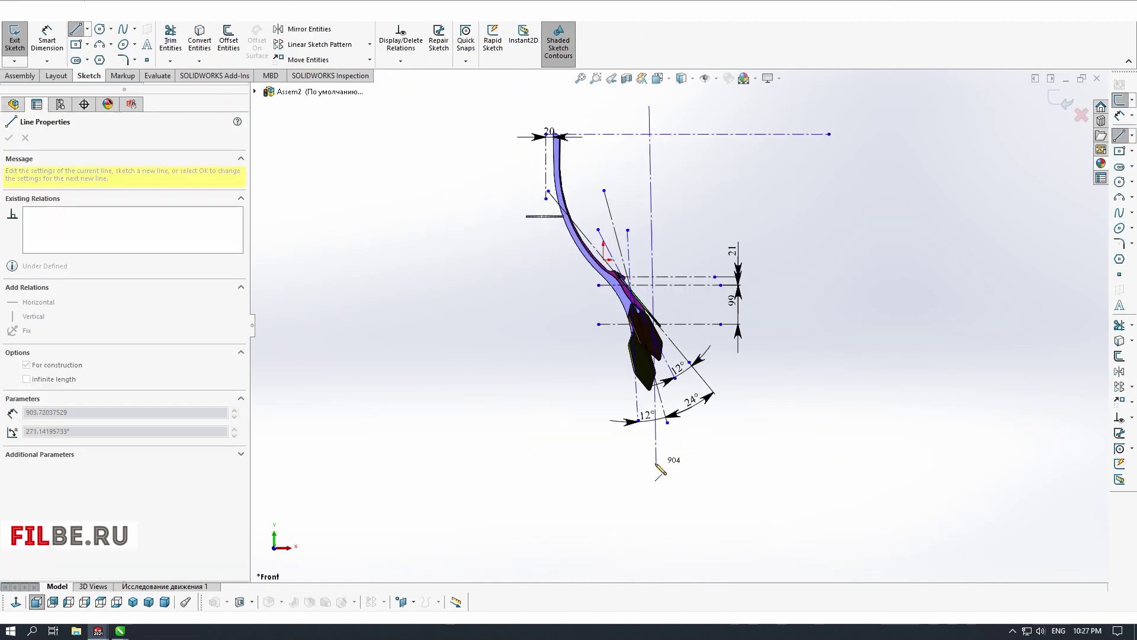
Draw a vertical construction line about 904 mm long and a horizontal one about 365 mm long at the lowest plate's tip
key(Escape)
scroll(675, 390, up, 5)
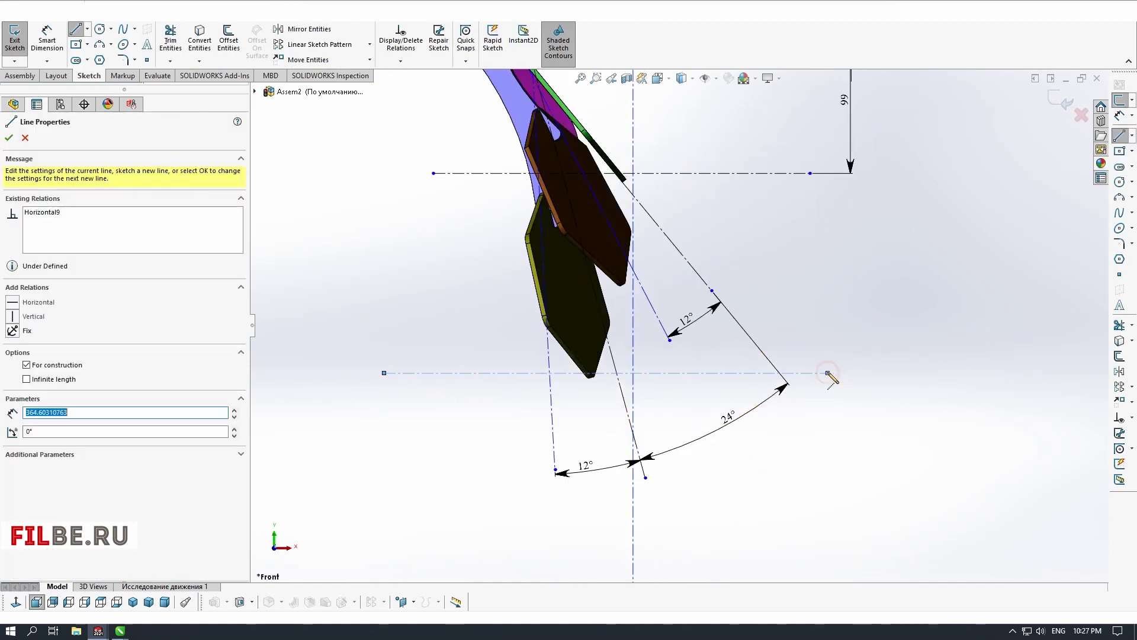
key(Escape)
scroll(748, 353, down, 4)
Dimension the sketch's overall height from the arm's upper end down to the horizontal construction line at the lowest plate
click(1119, 115)
ctrl+middle_drag(531, 132, 485, 216)
click(503, 89)
click(539, 416)
click(329, 235)
scroll(644, 220, down, 1)
click(644, 215)
click(767, 243)
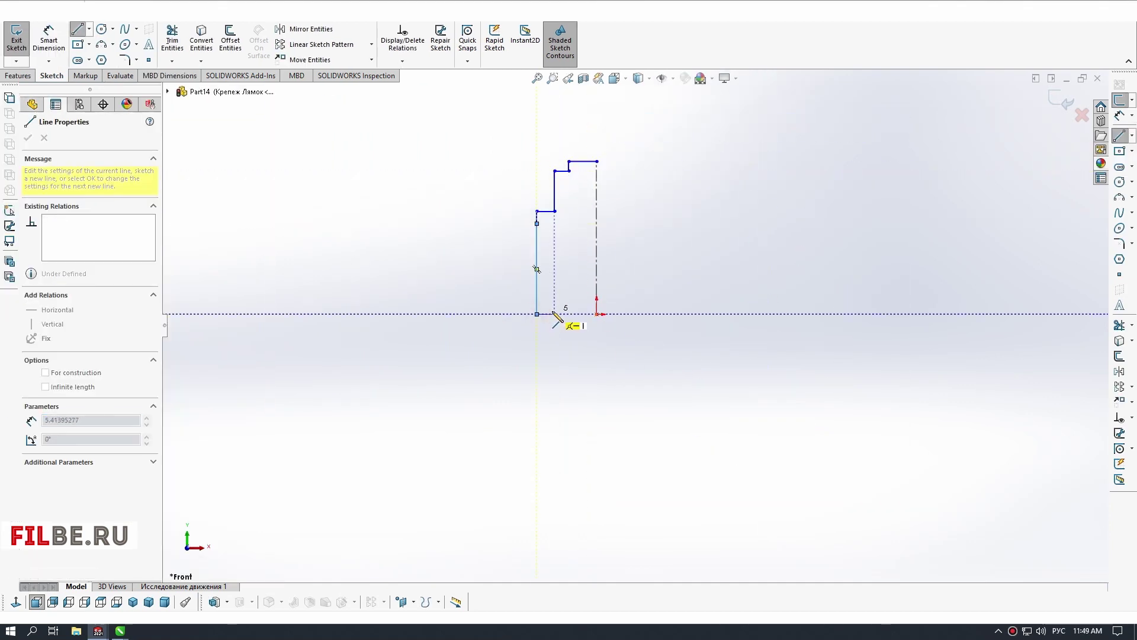
Trim the socket profile's top edge and dimension the profile 58 mm high with a 38 mm outer diameter
click(1119, 325)
click(590, 161)
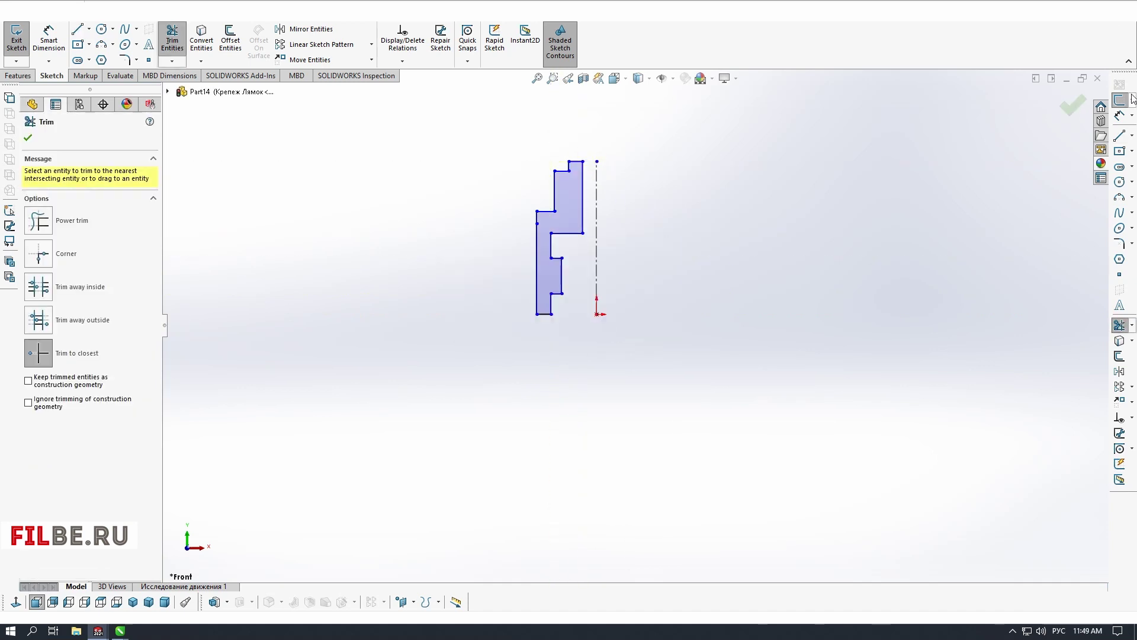
click(453, 243)
text(58)
key(Return)
click(538, 272)
click(597, 284)
click(646, 352)
text(38)
key(Return)
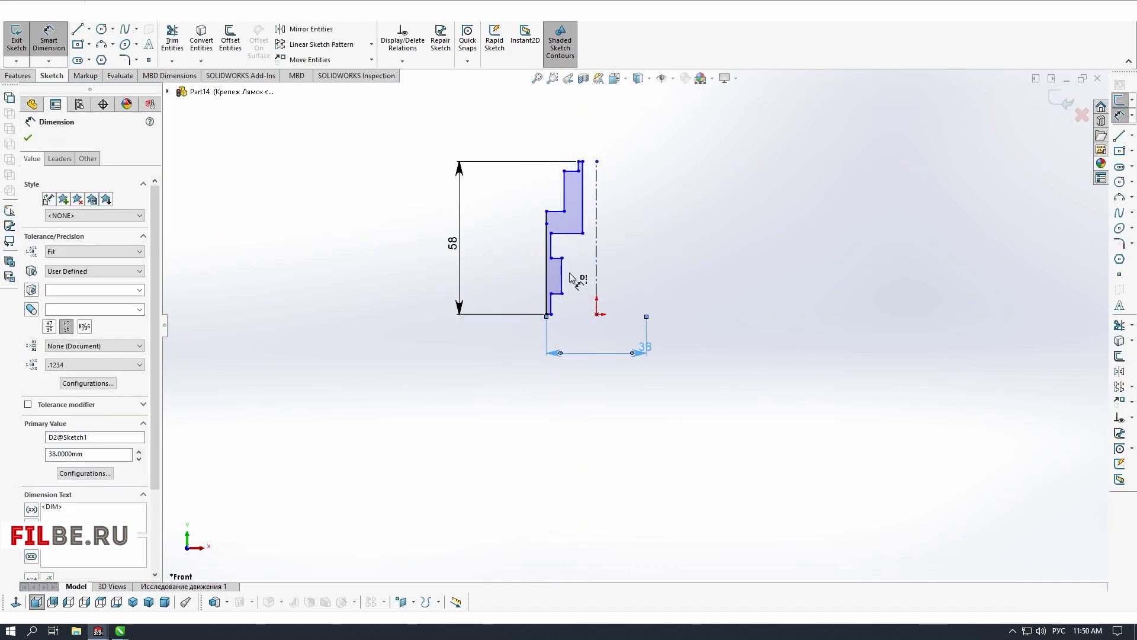
Dimension two small steps of the socket profile at 2 mm and 5 mm
scroll(589, 263, down, 6)
click(503, 332)
click(472, 395)
click(545, 377)
text(2)
key(Return)
click(556, 204)
click(551, 234)
click(518, 235)
text(5)
key(Return)
Chamfer the socket profile's upper inner corner with an equal distance of 2 mm and add a 10 mm dimension to the profile
click(1120, 243)
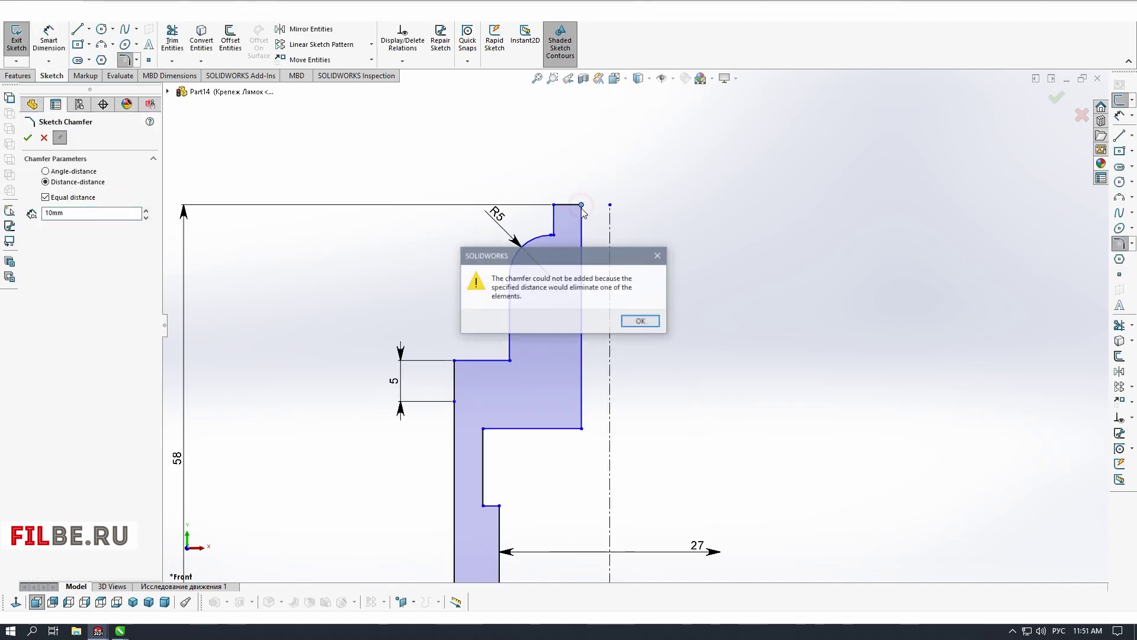
key(Return)
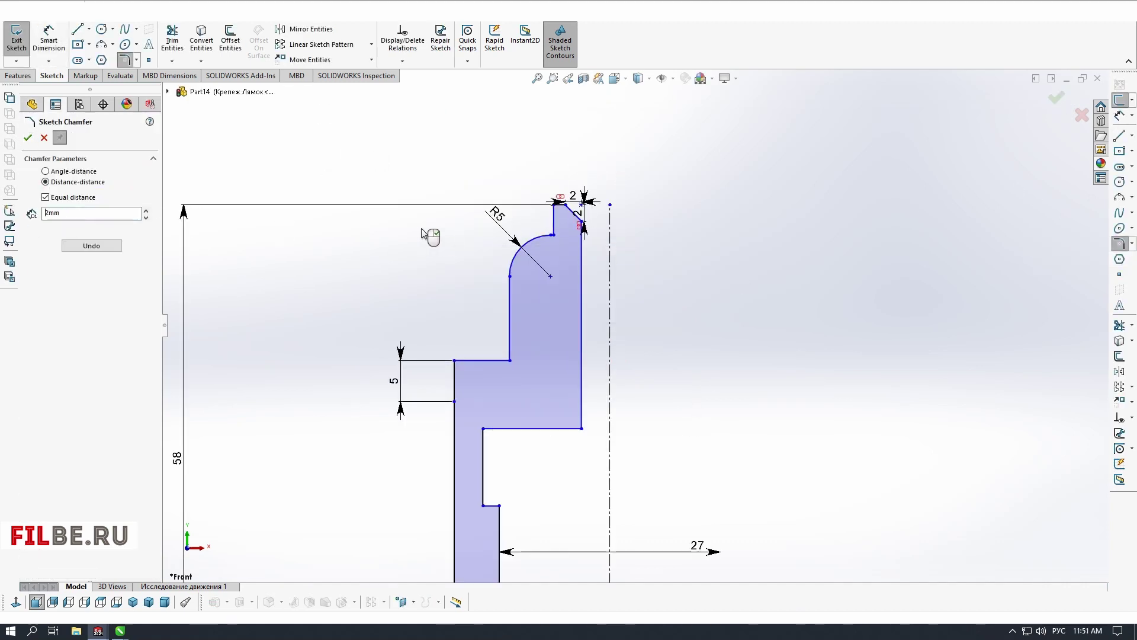
scroll(635, 324, up, 3)
click(497, 360)
text(10)
key(Return)
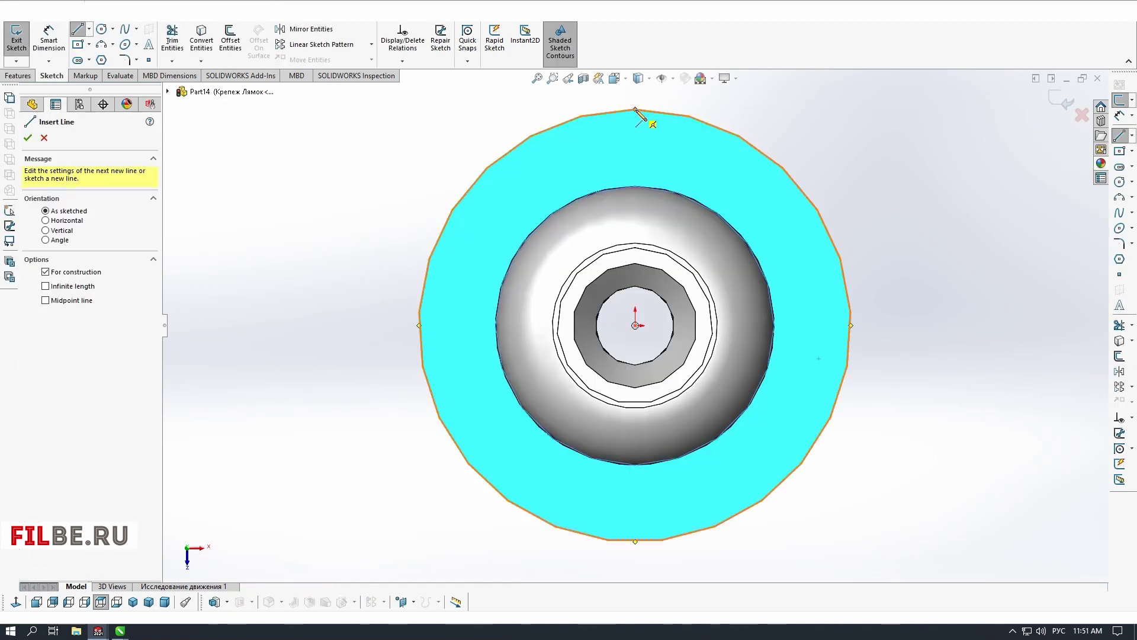
Dimension the construction circle 2 mm inside the flange's edge and draw a circle centred on it that reaches the edge
click(635, 110)
click(811, 124)
text(2)
key(Return)
click(101, 29)
click(635, 132)
click(636, 110)
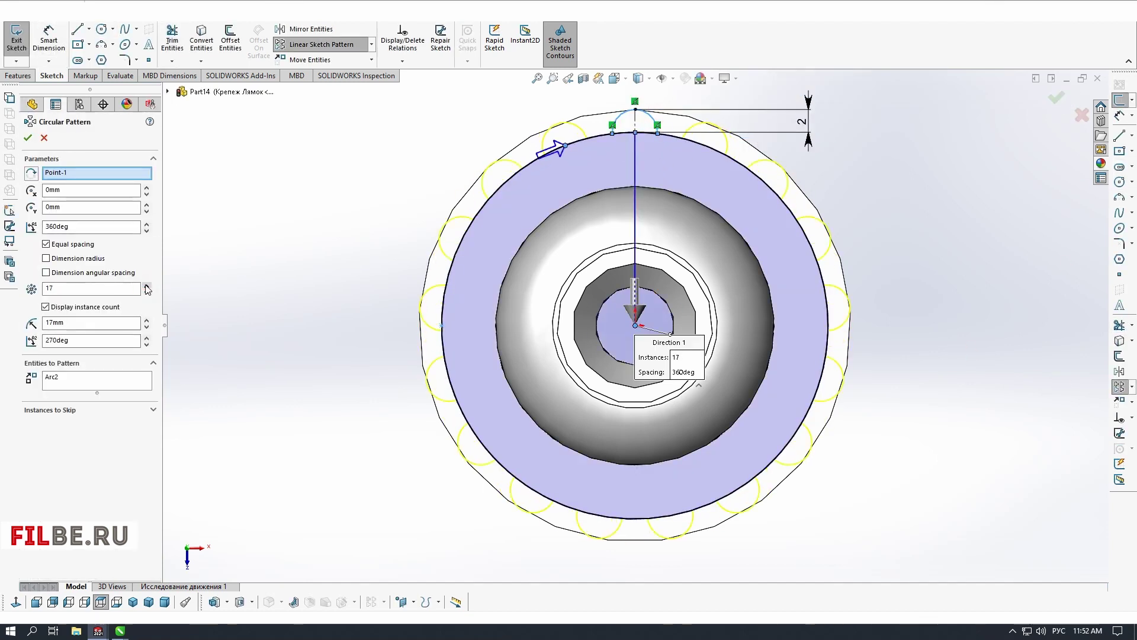
Pattern the small arc 17 times around the flange and draw an enclosing circle centred on the origin
key(Return)
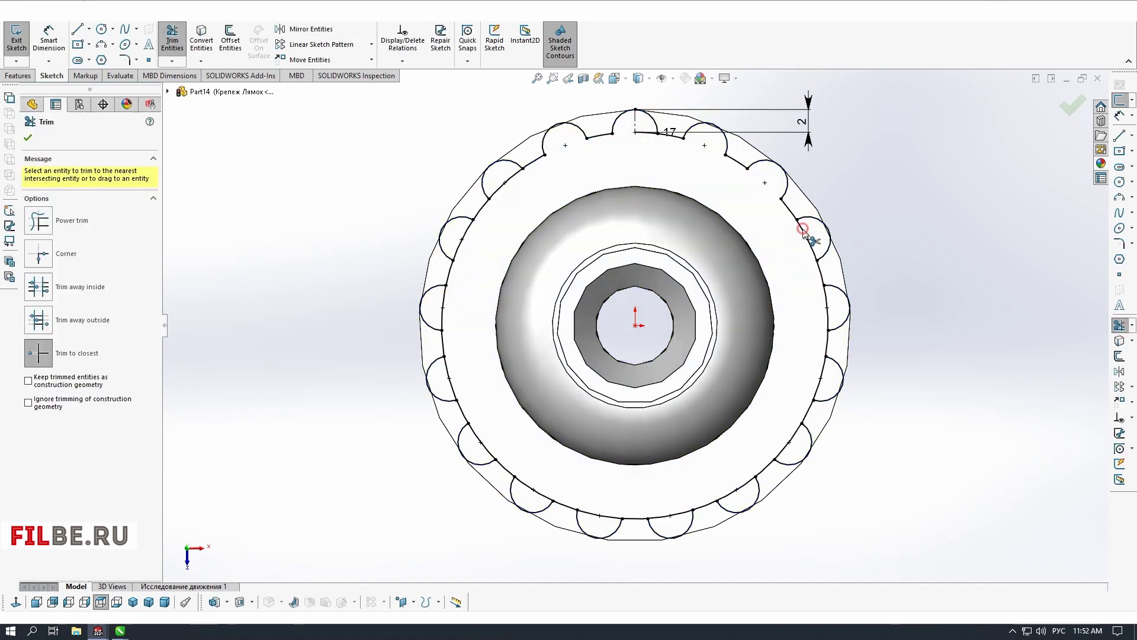
click(635, 325)
click(817, 172)
key(Escape)
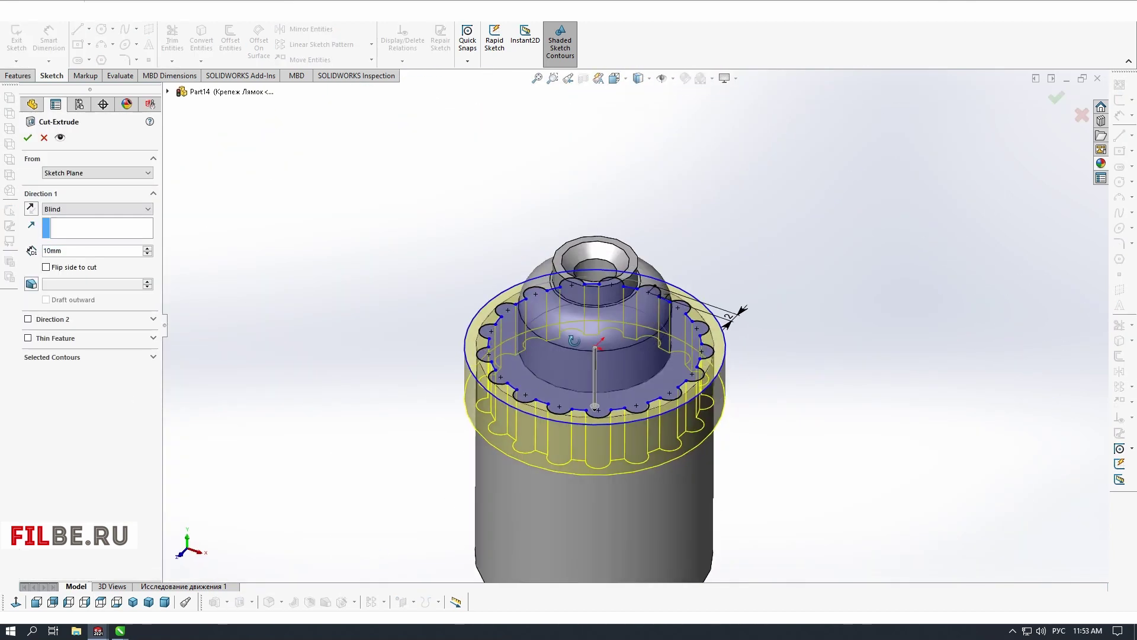
Cut the flange's rim 10 mm deep around the toothed outline
middle_drag(573, 340, 573, 284)
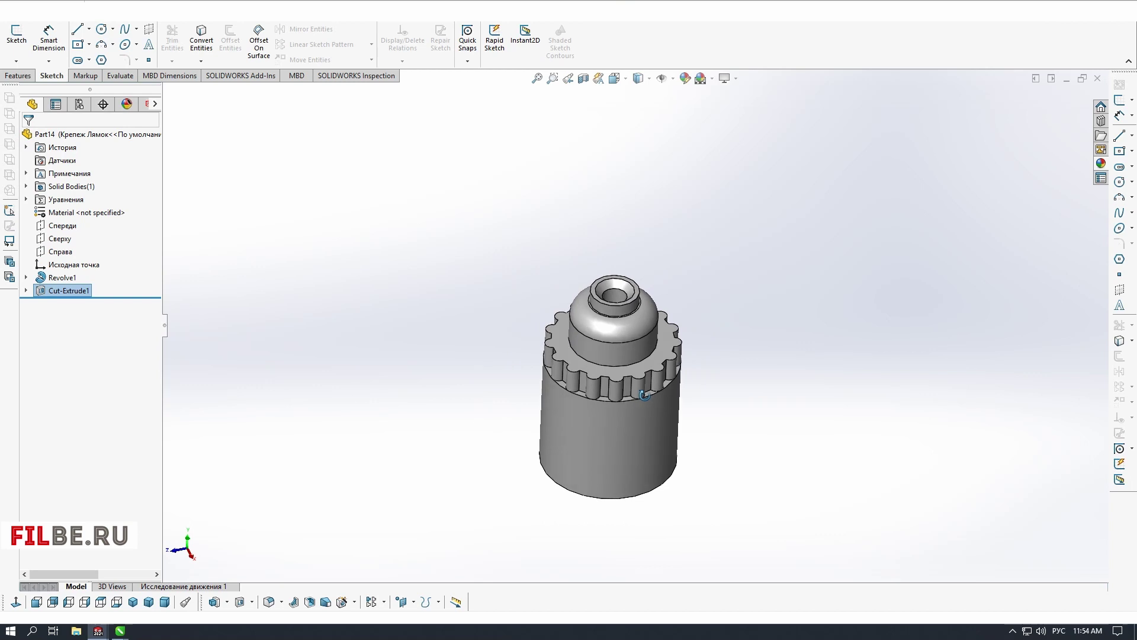
click(671, 349)
click(679, 341)
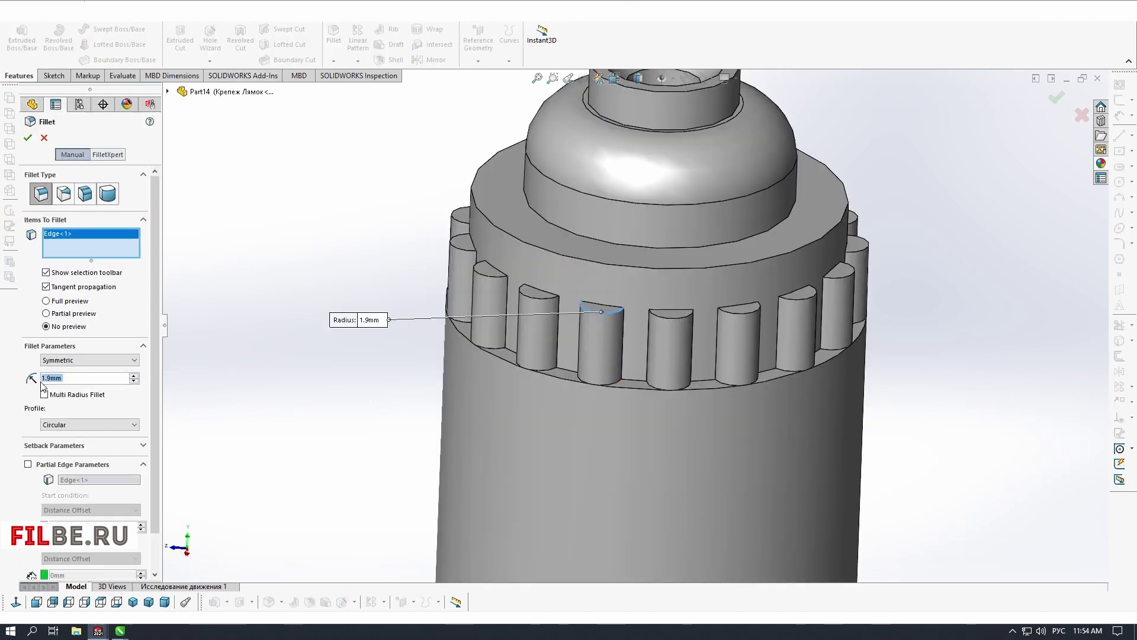
Round the top edges of the flange's teeth with 1.9 mm fillets
click(28, 138)
click(333, 35)
click(671, 318)
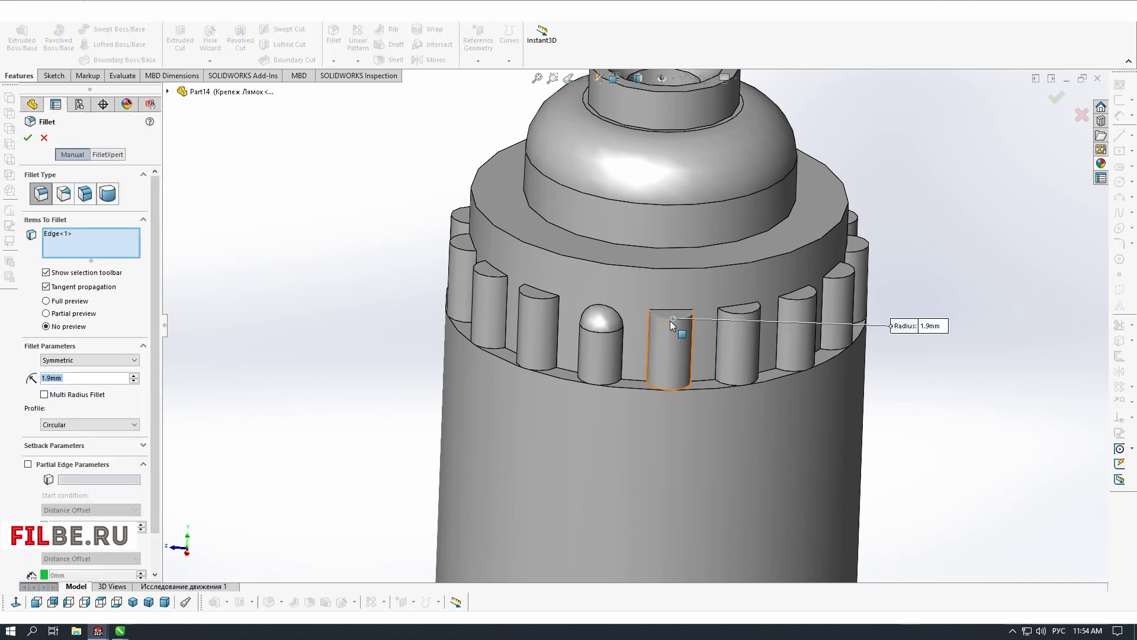
click(739, 312)
click(649, 373)
click(734, 291)
click(727, 228)
click(637, 212)
click(28, 137)
mouse_move(568, 367)
middle_down()
mouse_move(634, 310)
mouse_move(593, 379)
middle_up()
click(517, 369)
click(567, 329)
click(107, 29)
mouse_move(622, 338)
middle_down()
mouse_move(641, 323)
mouse_move(699, 336)
mouse_move(510, 300)
middle_up()
Edit Boss-Extrude1 with a different end condition and pick its end reference on the socket's geometry
click(70, 303)
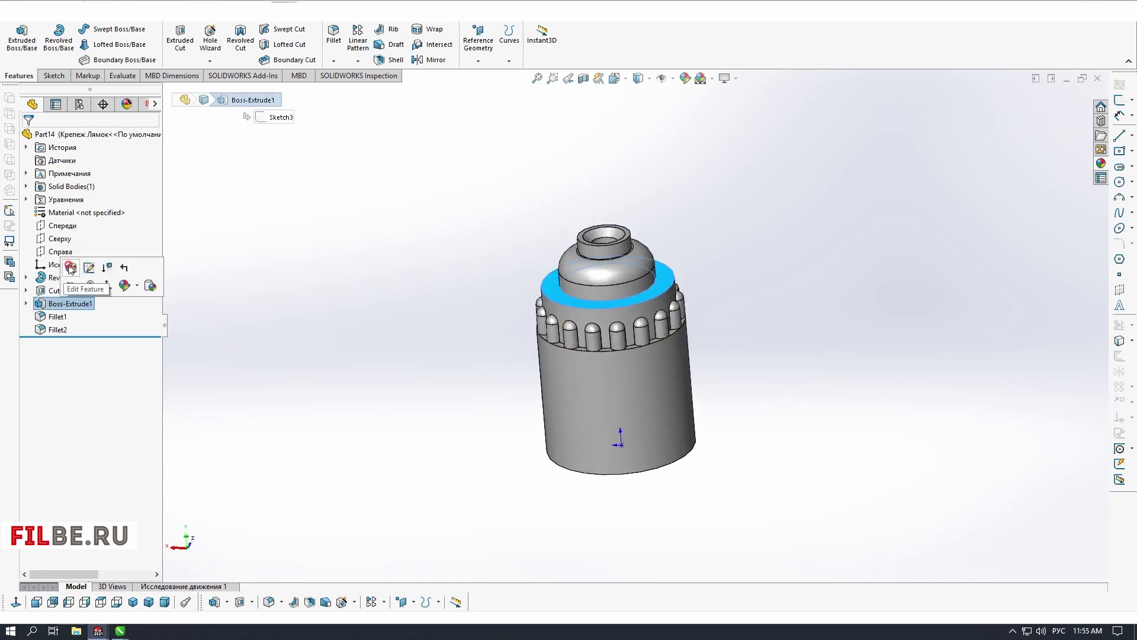
click(71, 269)
click(58, 209)
click(62, 235)
scroll(615, 227, down, 10)
click(614, 227)
scroll(611, 227, up, 5)
middle_drag(612, 226, 618, 207)
click(27, 138)
Fillet the socket's rim edge at the extended ring
click(333, 36)
click(601, 336)
click(28, 137)
scroll(628, 332, up, 6)
middle_drag(628, 332, 646, 403)
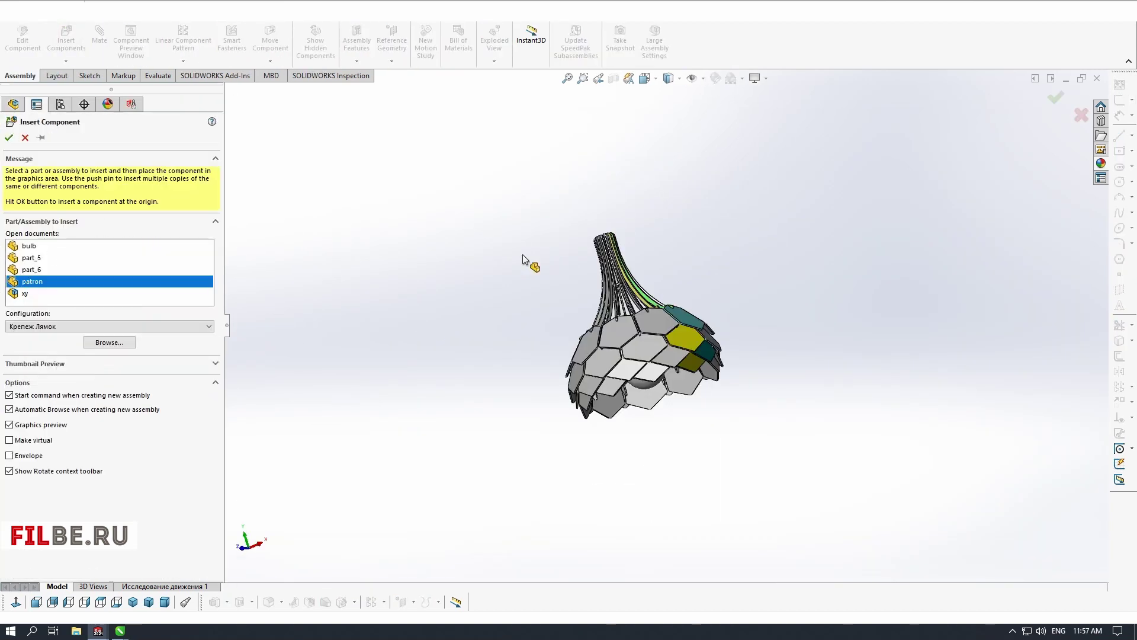
Insert the patron part into the lamp assembly and mate its cylindrical face in line with the bulb
click(524, 259)
click(99, 34)
click(574, 288)
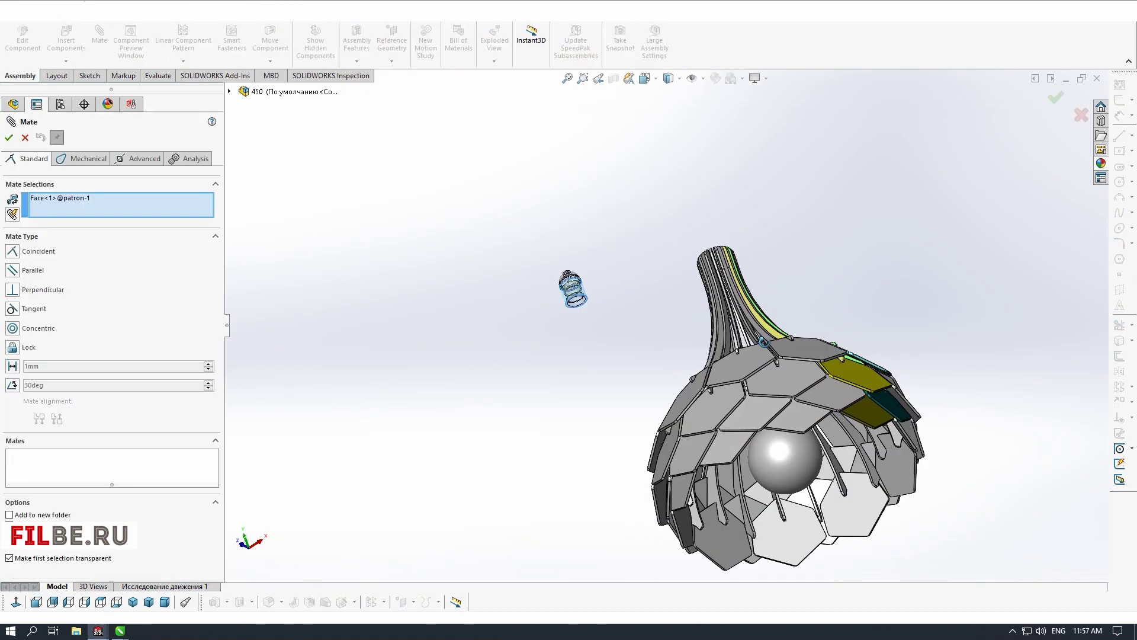
scroll(749, 337, down, 5)
click(9, 138)
Suppress the LocalCirPattern1 and LocalCirPattern2 component patterns
click(55, 369)
ctrl+click(55, 382)
scroll(579, 478, down, 5)
scroll(579, 477, down, 5)
Add a 5 mm distance mate between the bulb's collar face and the patron socket
click(554, 421)
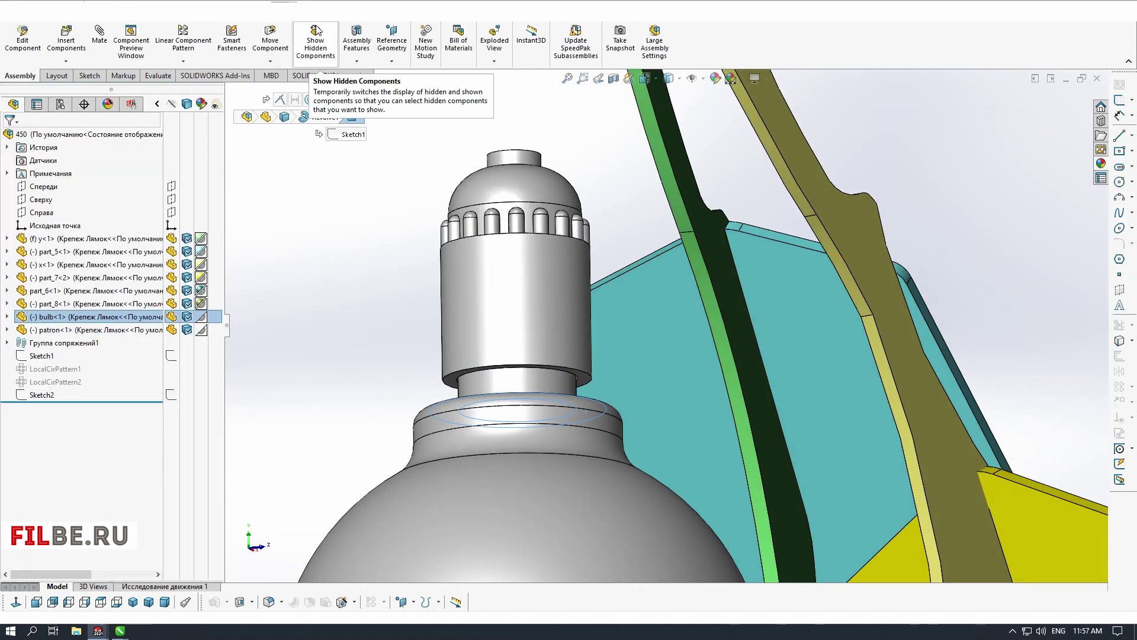
click(100, 34)
middle_drag(584, 356, 579, 279)
click(578, 279)
click(12, 366)
scroll(579, 296, up, 2)
text(5)
click(9, 138)
scroll(649, 322, up, 4)
click(9, 137)
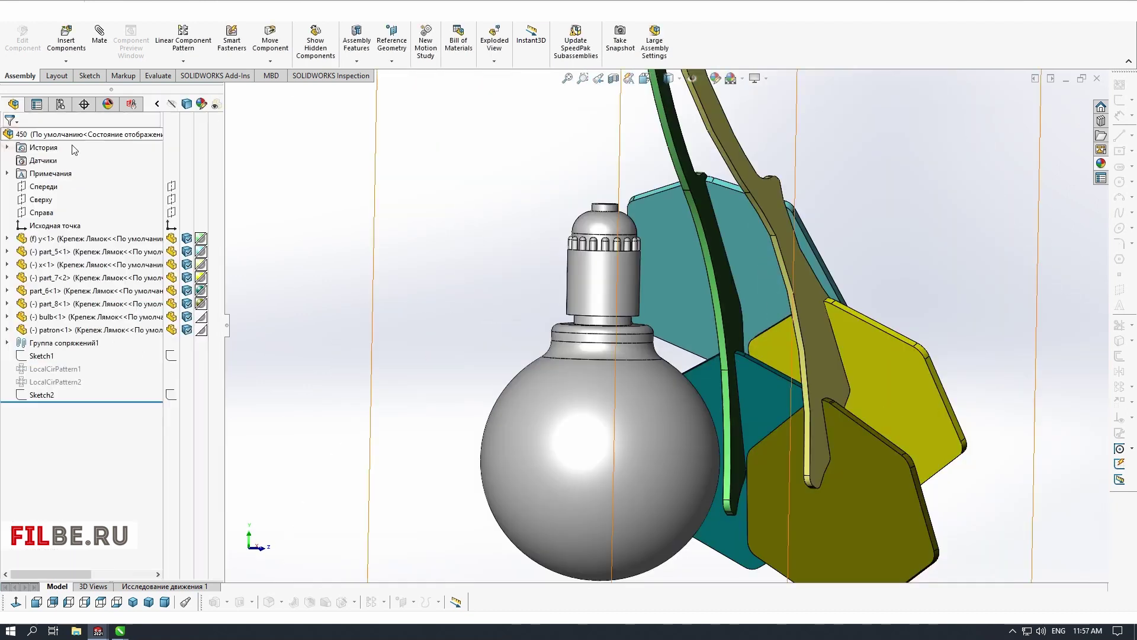
middle_drag(486, 356, 410, 360)
scroll(646, 314, up, 3)
middle_drag(533, 272, 594, 262)
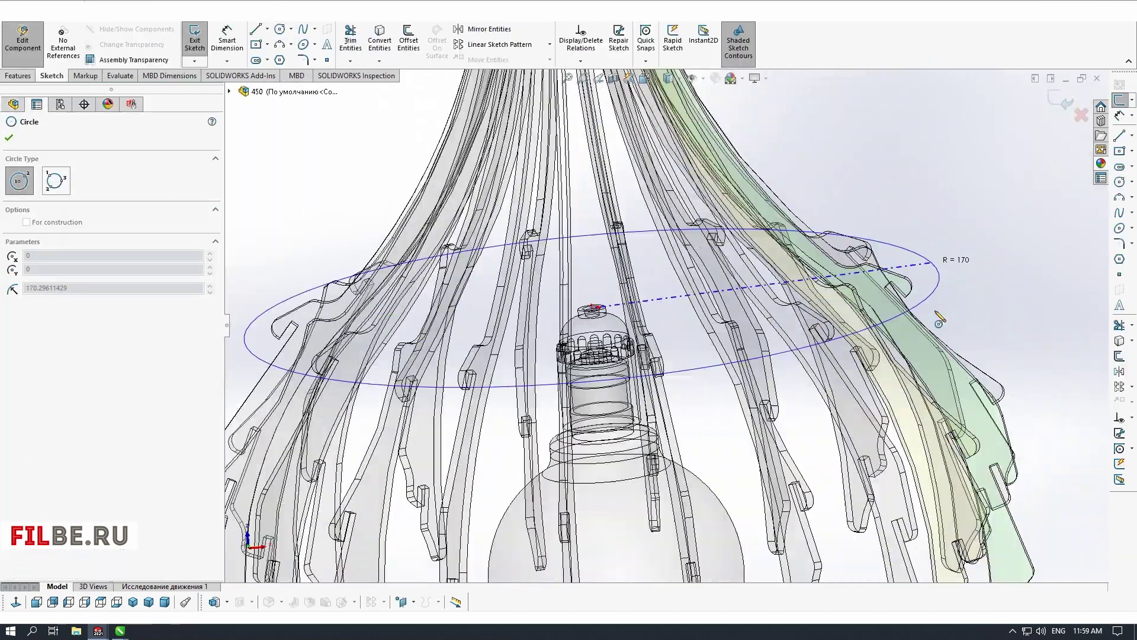
scroll(940, 320, down, 5)
scroll(638, 342, up, 10)
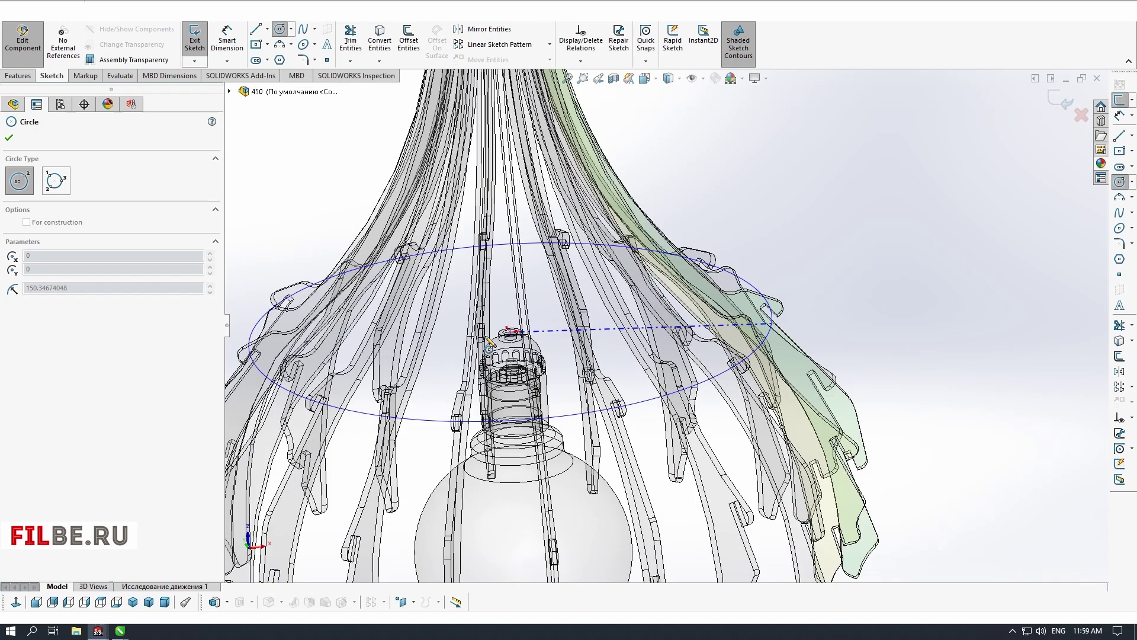
key(ctrl+8)
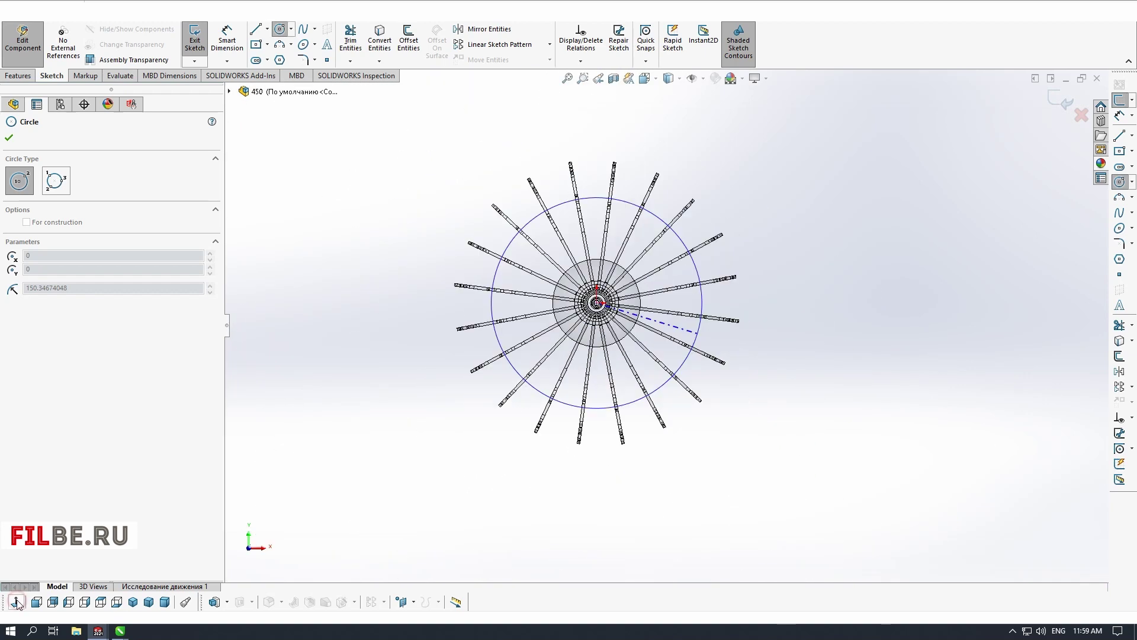
key(ctrl+4)
scroll(651, 330, down, 2)
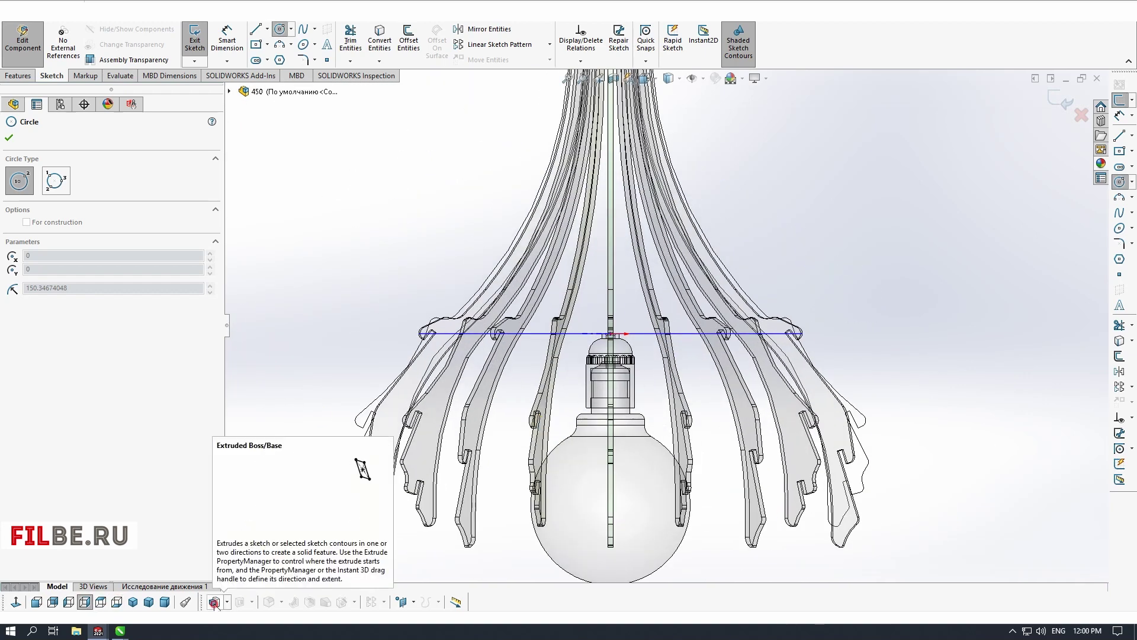
click(215, 602)
scroll(112, 367, up, 10)
Sketch a circle centred on the lamp's axis above the socket and extrude it 4 mm into a disc
click(61, 472)
click(280, 29)
click(647, 312)
click(785, 270)
click(227, 41)
click(784, 269)
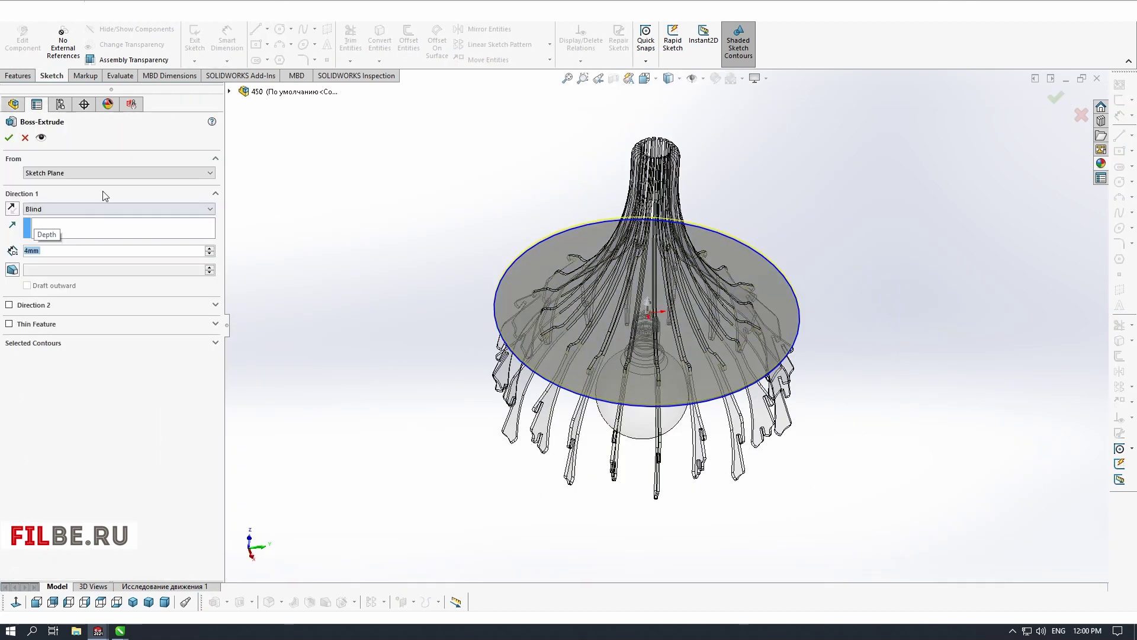
key(Return)
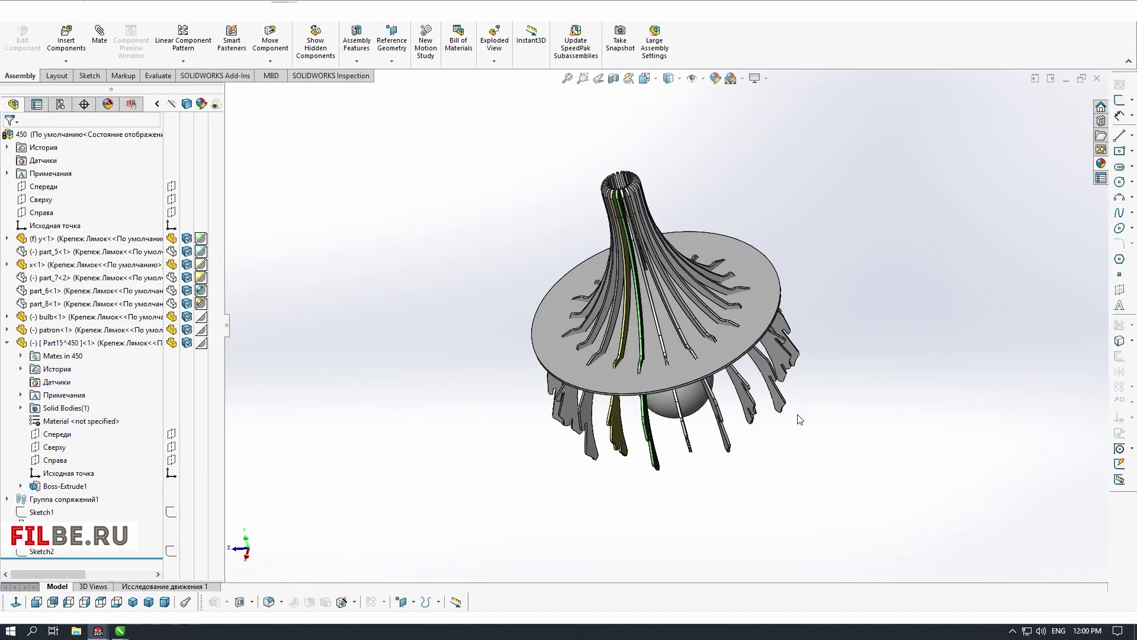
Look through the cut options for the disc and arms, and examine where the arms pass through the disc
scroll(685, 470, down, 3)
click(251, 602)
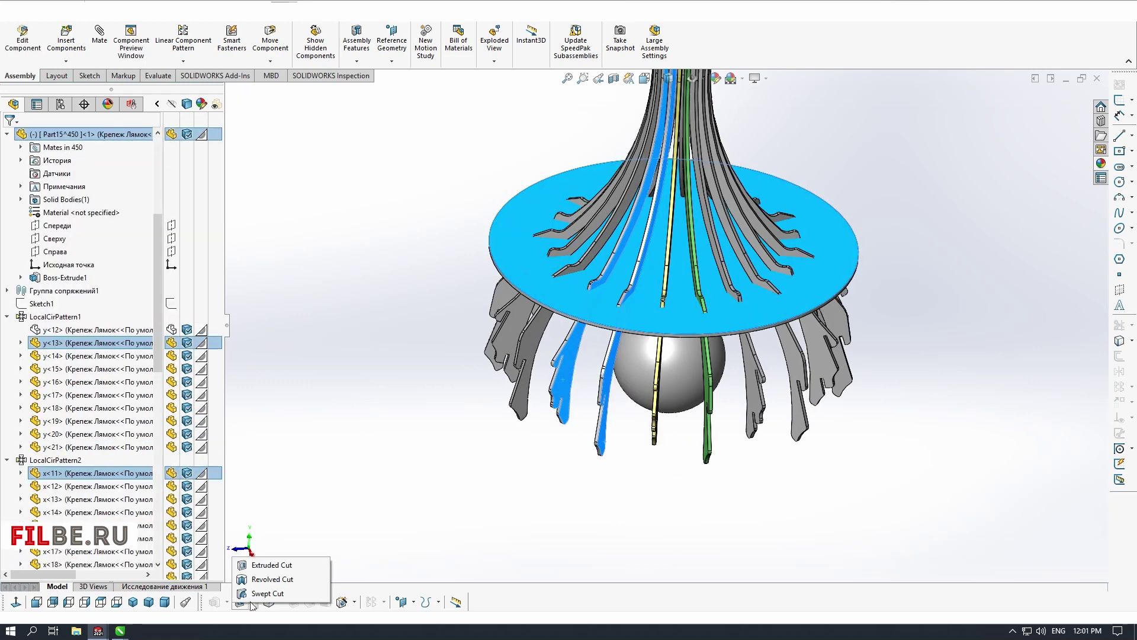
middle_drag(509, 261, 630, 325)
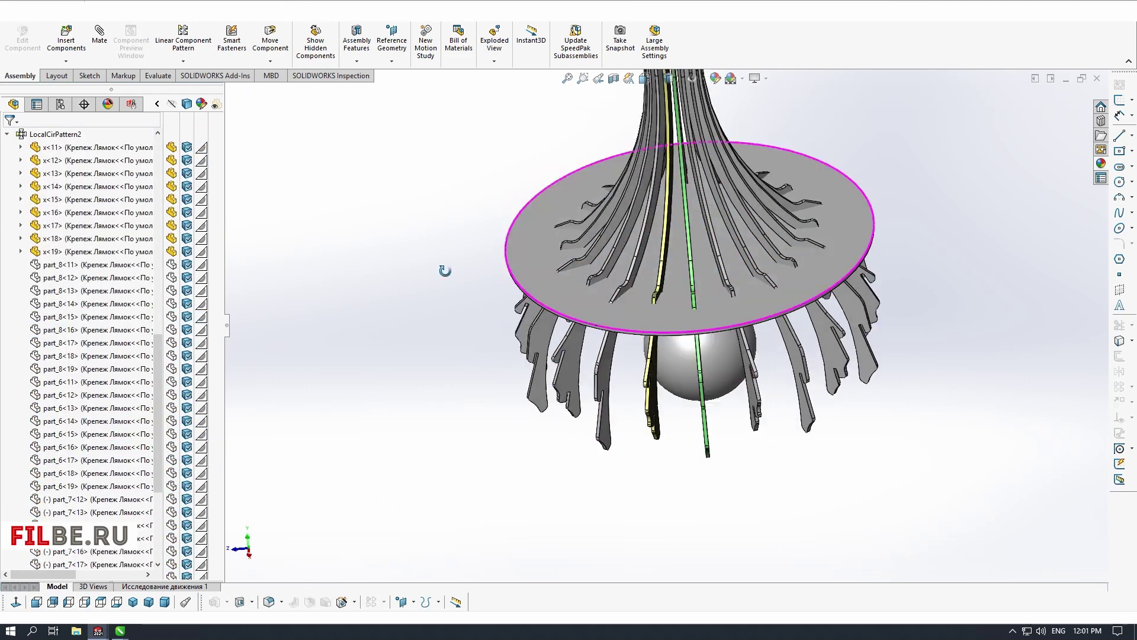
scroll(630, 325, down, 4)
scroll(647, 351, up, 4)
middle_drag(782, 373, 691, 414)
scroll(839, 341, up, 1)
scroll(673, 416, down, 4)
scroll(673, 415, up, 6)
scroll(687, 332, down, 3)
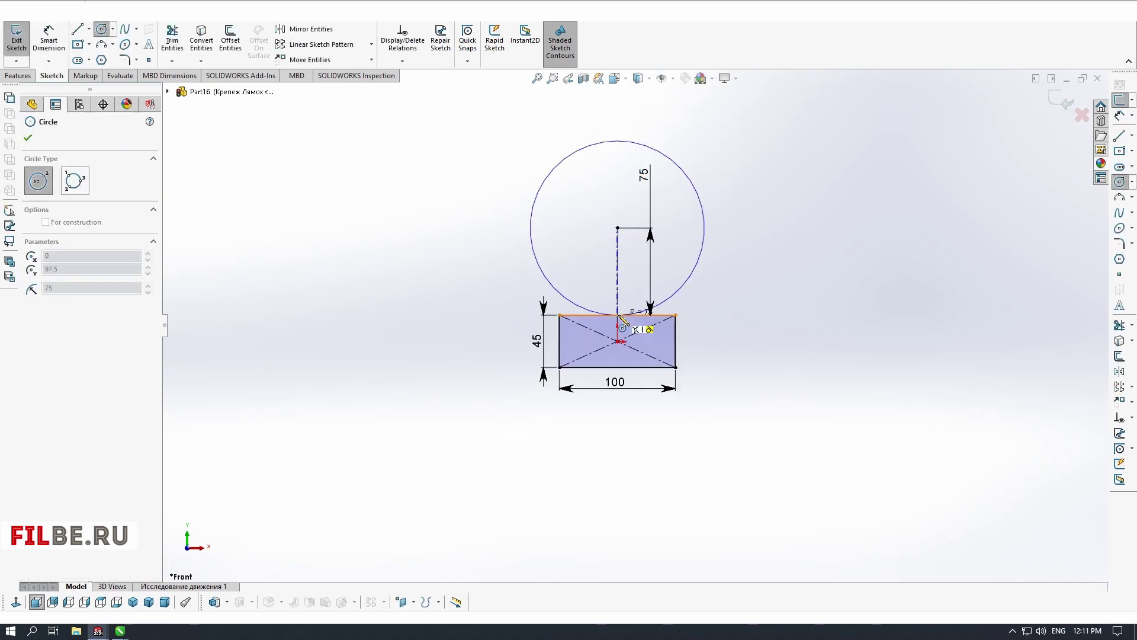
Draw a slanted line from the rectangle's lower corner to its top edge, with the upper end dimensioned 7 mm from the side
scroll(649, 184, down, 3)
click(1119, 135)
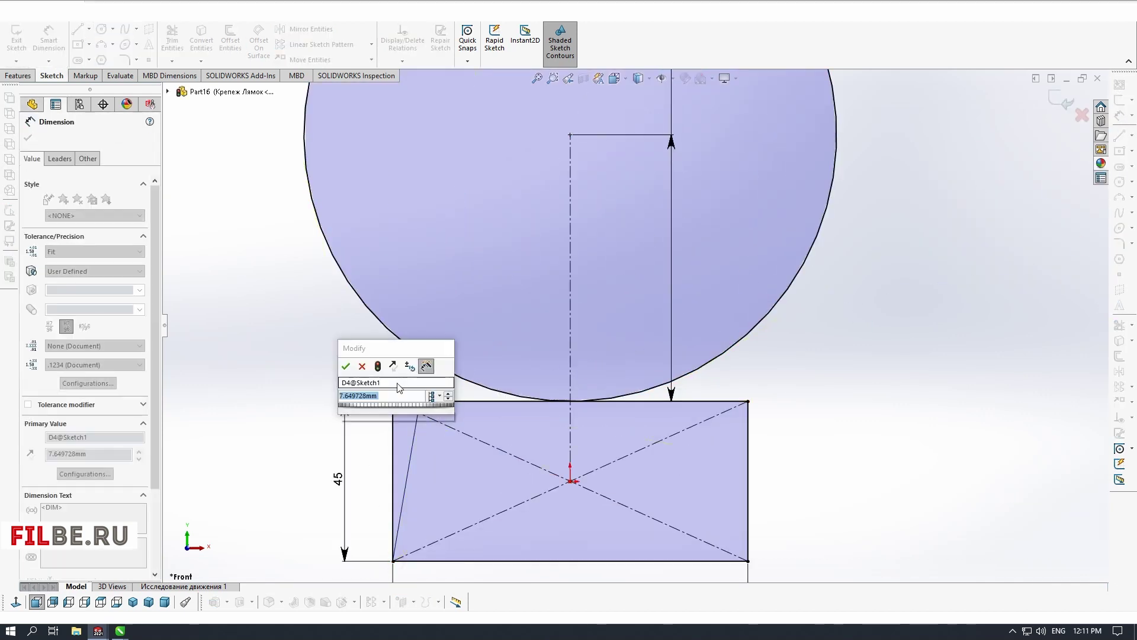
text(7)
key(Return)
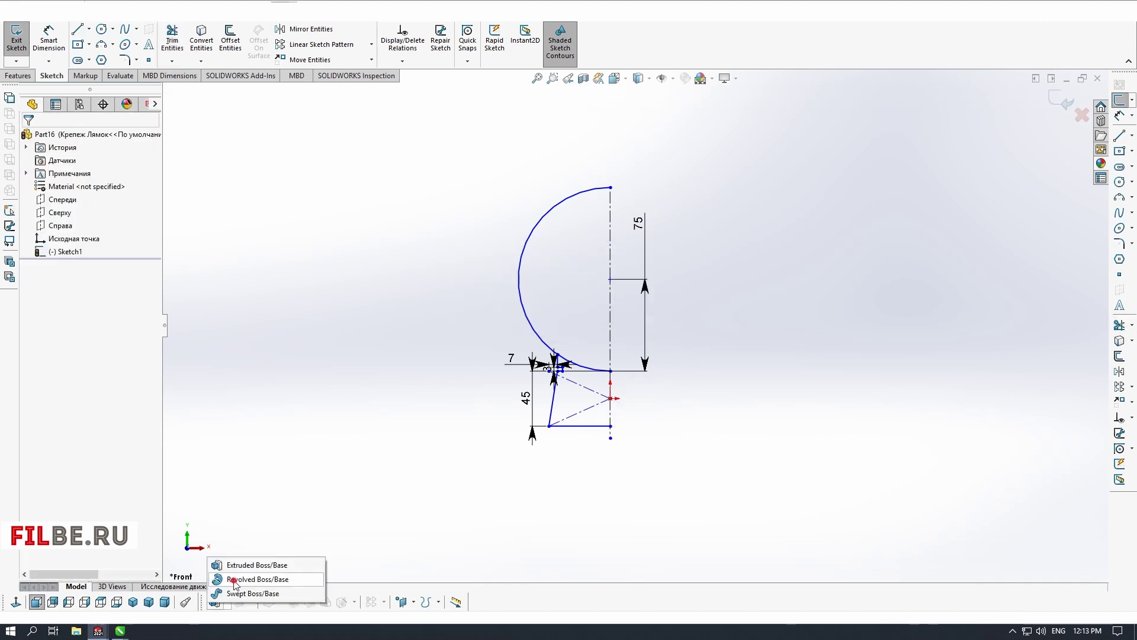
Revolve the half-circle and base profile around the vertical centreline
click(254, 579)
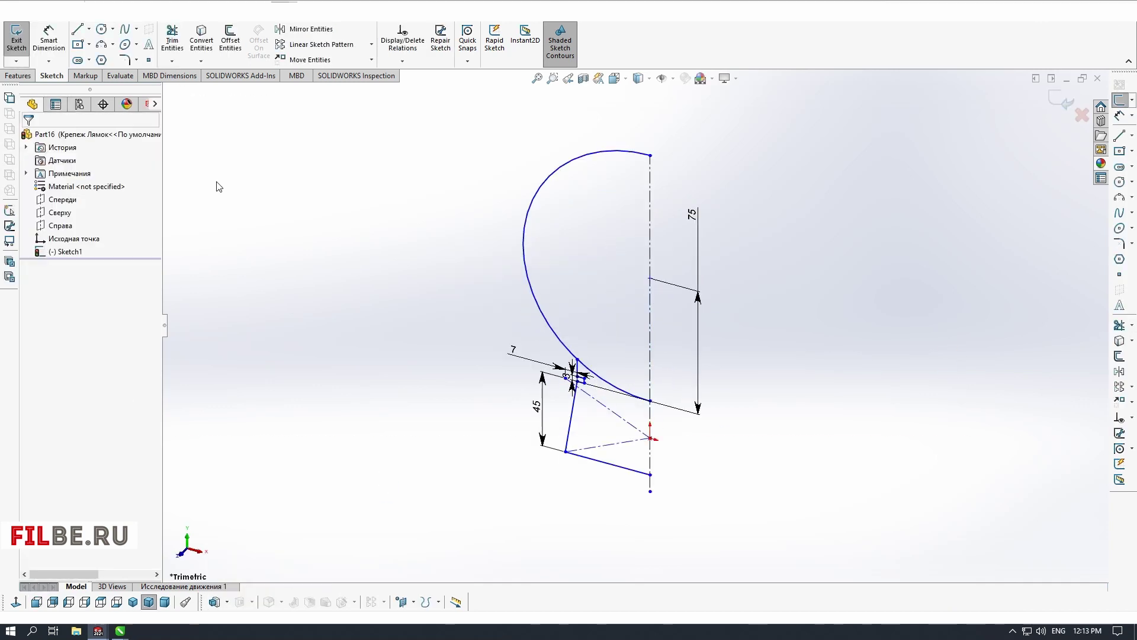
click(255, 579)
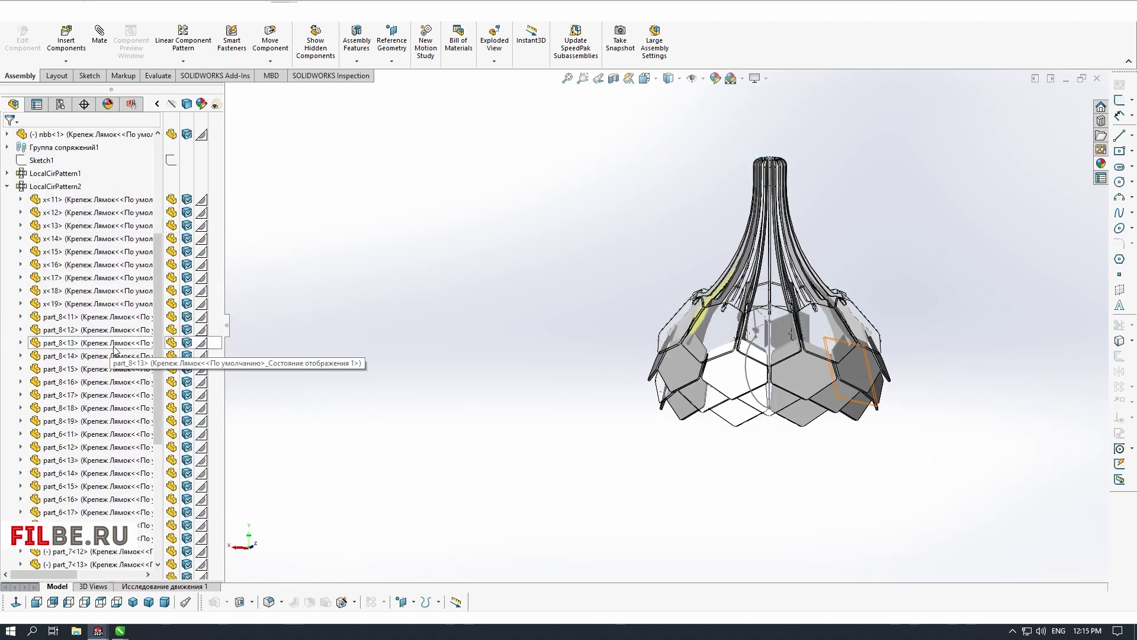
Examine how the bulb sits inside the lamp from several sides and turn off the section view
click(65, 486)
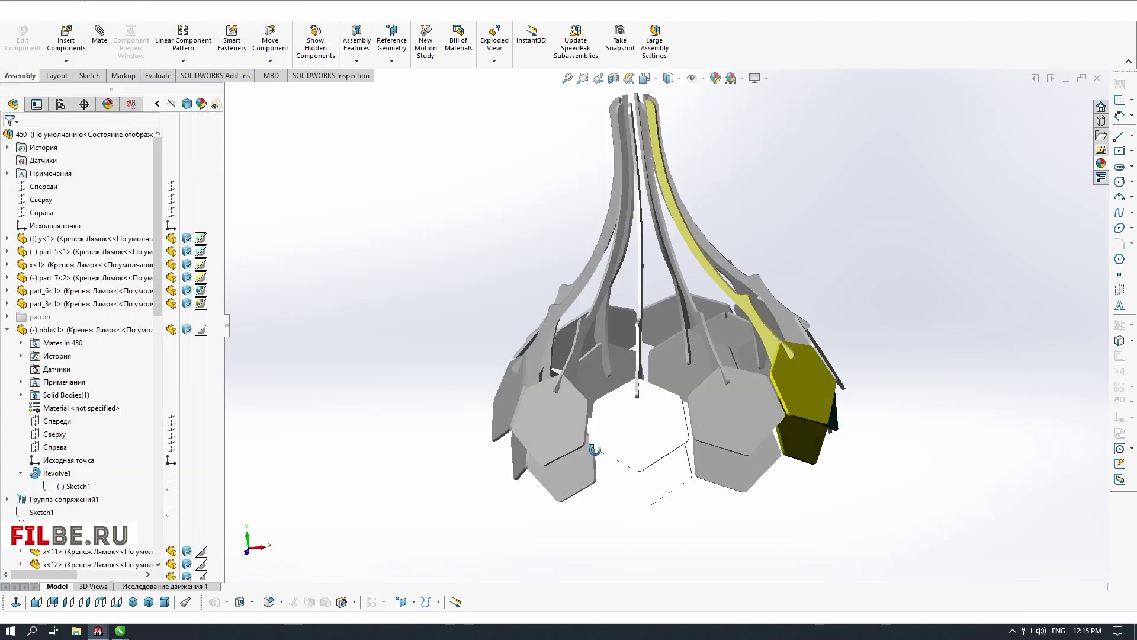
middle_drag(594, 453, 596, 215)
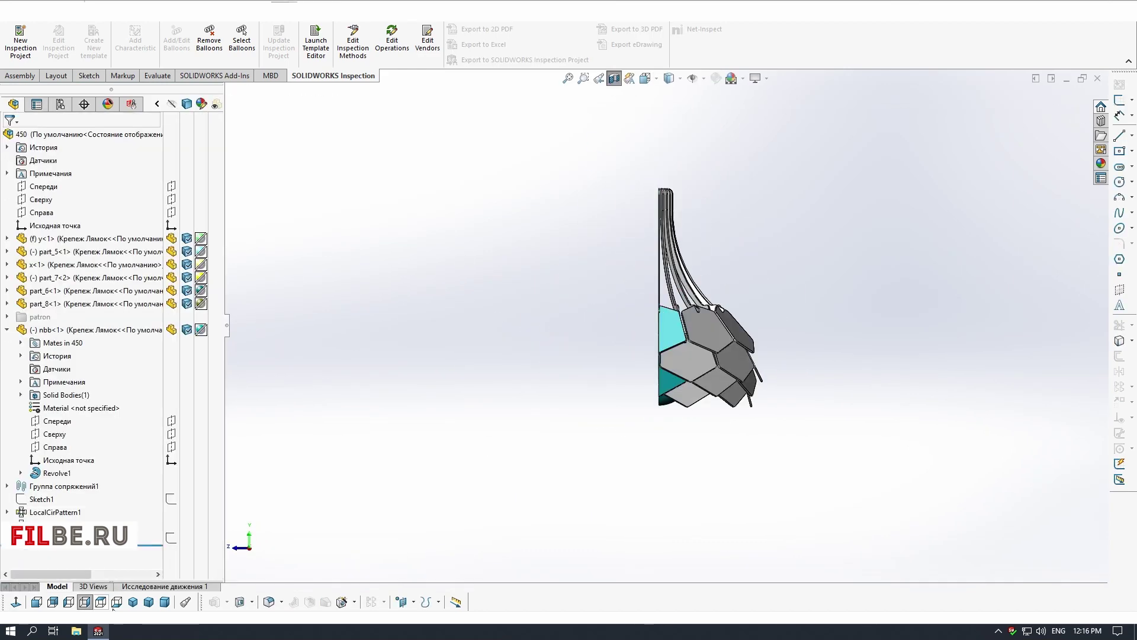
click(53, 601)
click(37, 601)
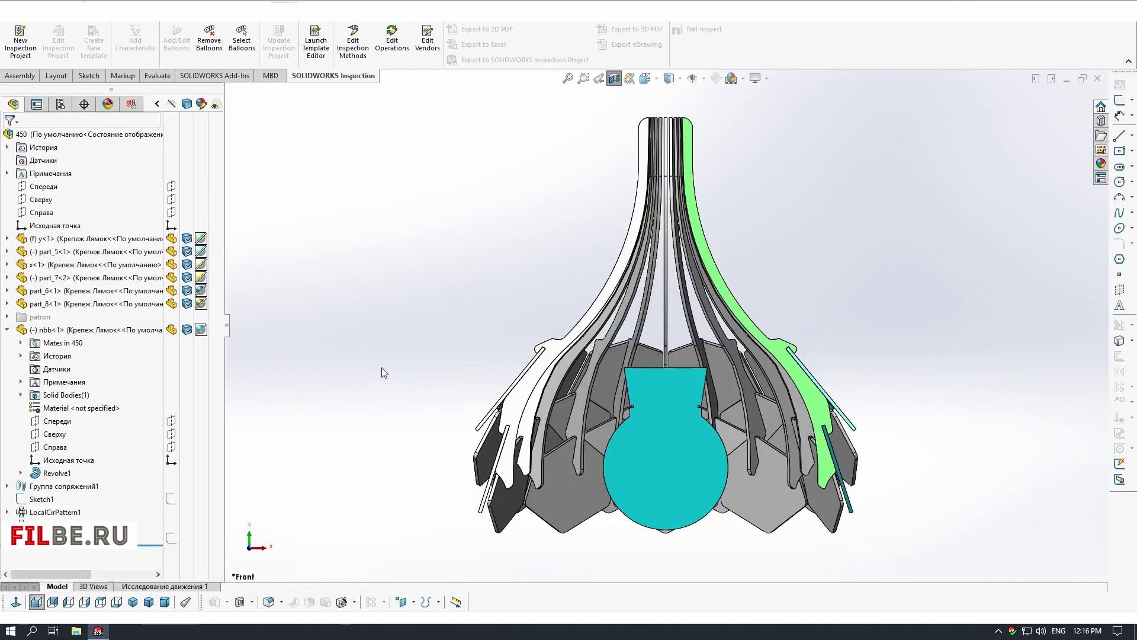
click(614, 78)
scroll(472, 529, up, 3)
mouse_move(99, 632)
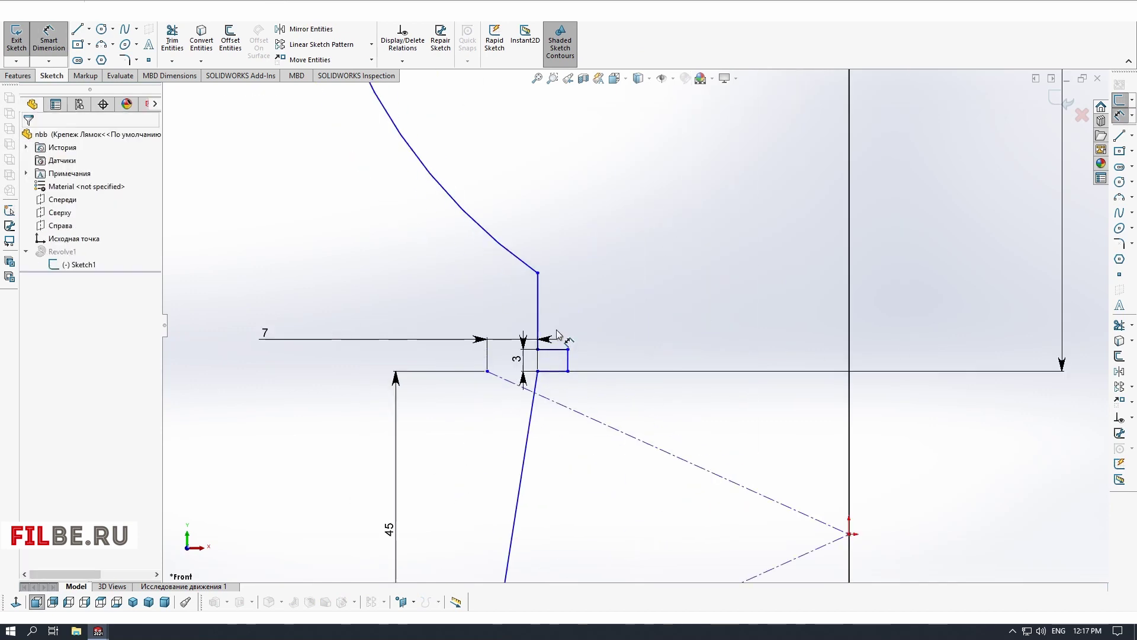
Dimension the short vertical neck line between the bulb's arc and the 3 mm notch as 11 mm
scroll(557, 335, up, 2)
click(568, 321)
click(521, 310)
scroll(520, 308, down, 3)
key(Return)
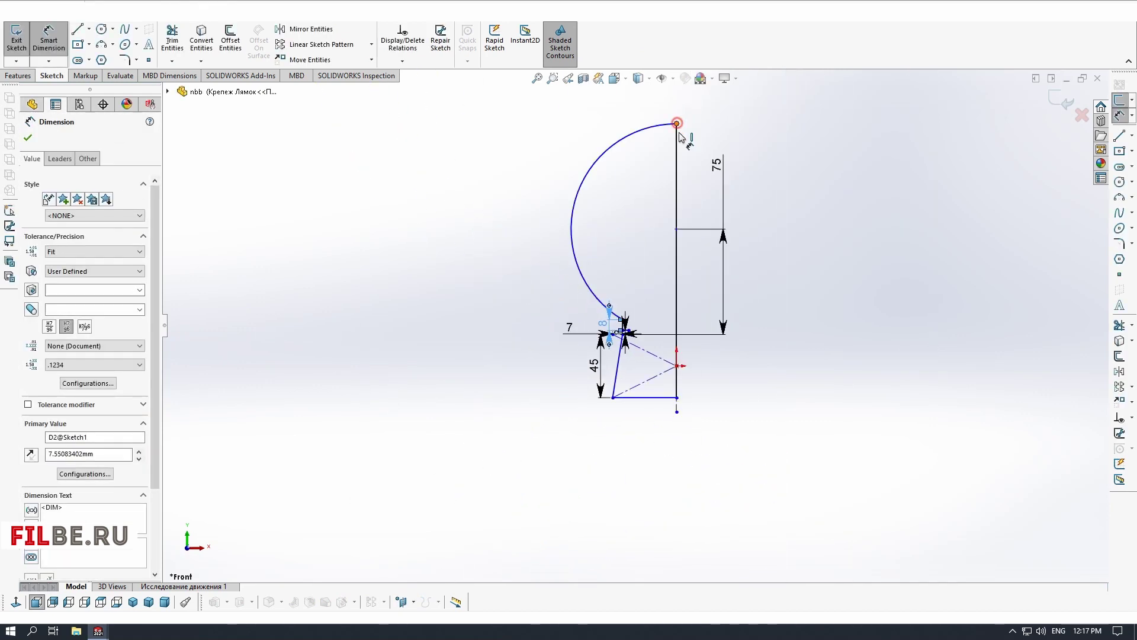
key(Escape)
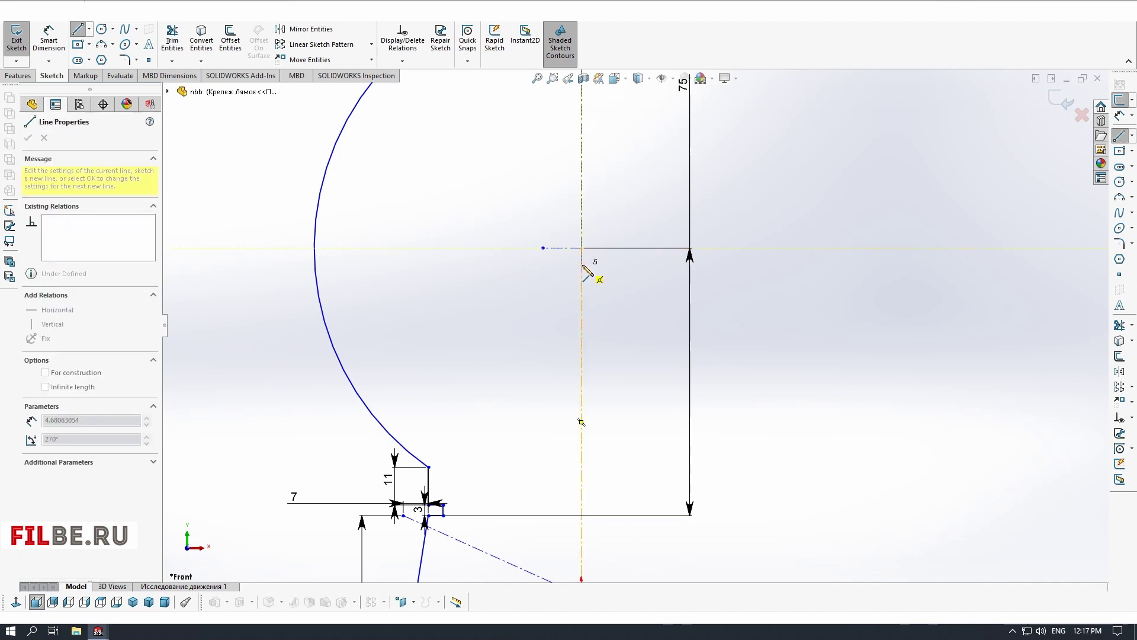
Sketch a circle centred on the bulb's vertical centreline and set its diameter to 150 mm
click(1124, 178)
click(581, 248)
click(1120, 115)
click(752, 204)
text(150)
key(Return)
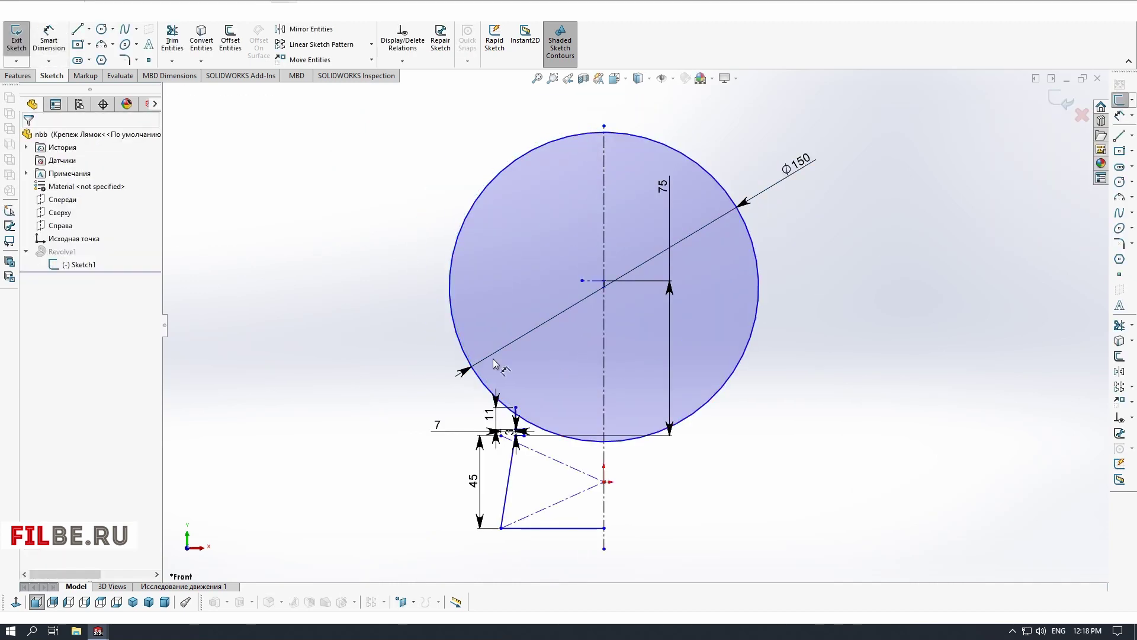
Trim the 150 mm circle to the arc between the neck and the centreline, and check the sketch for problems before rebuilding
scroll(493, 358, down, 7)
click(1119, 325)
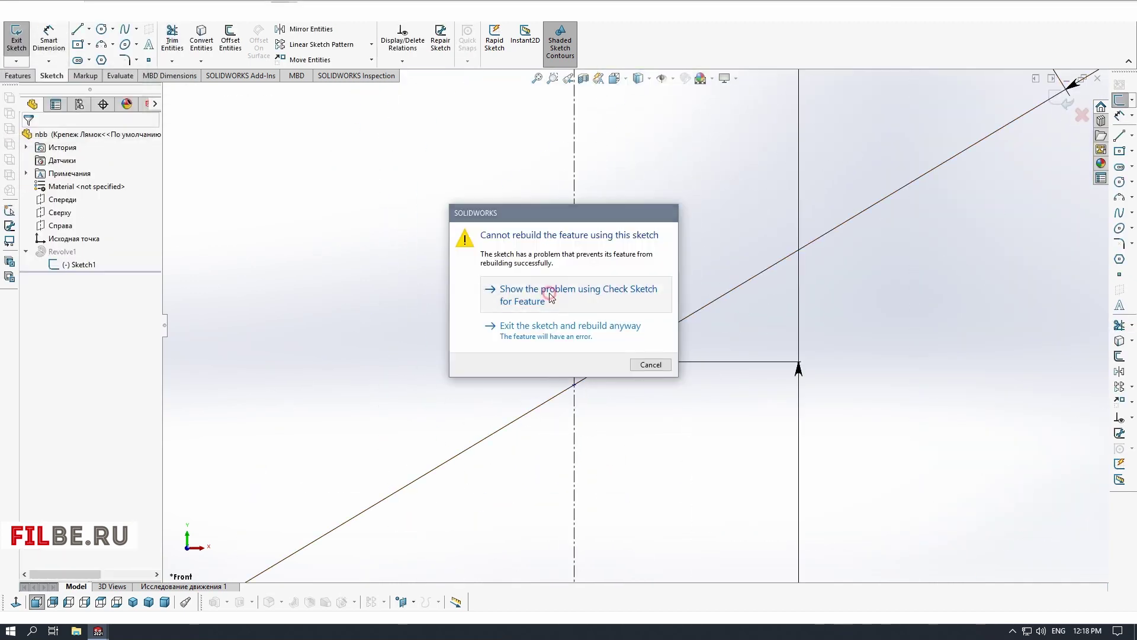
click(550, 295)
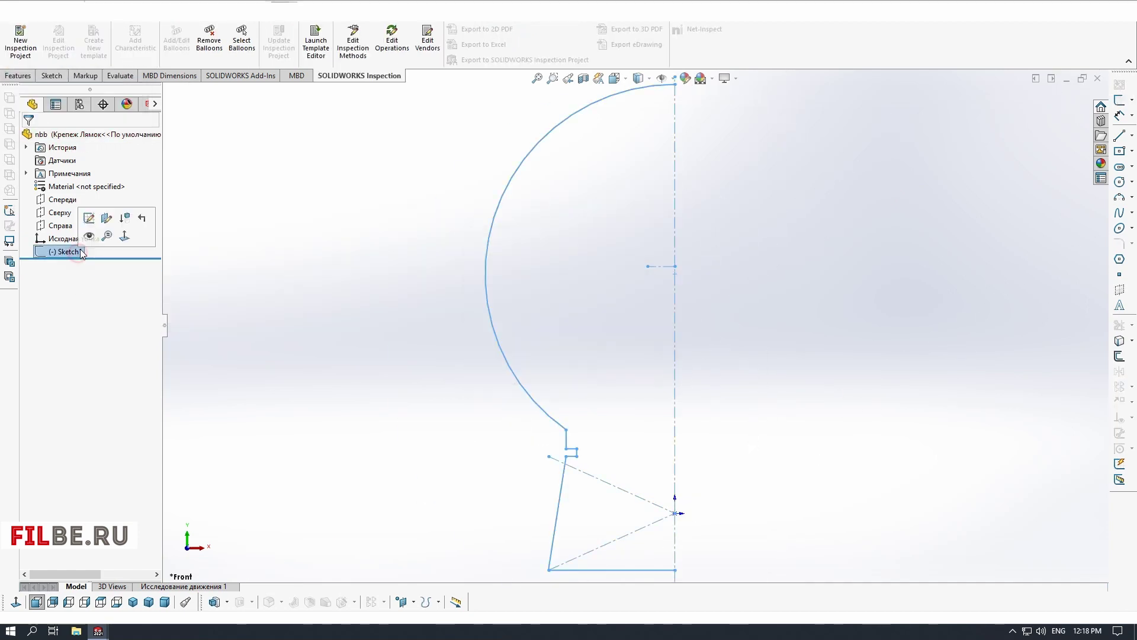
click(237, 579)
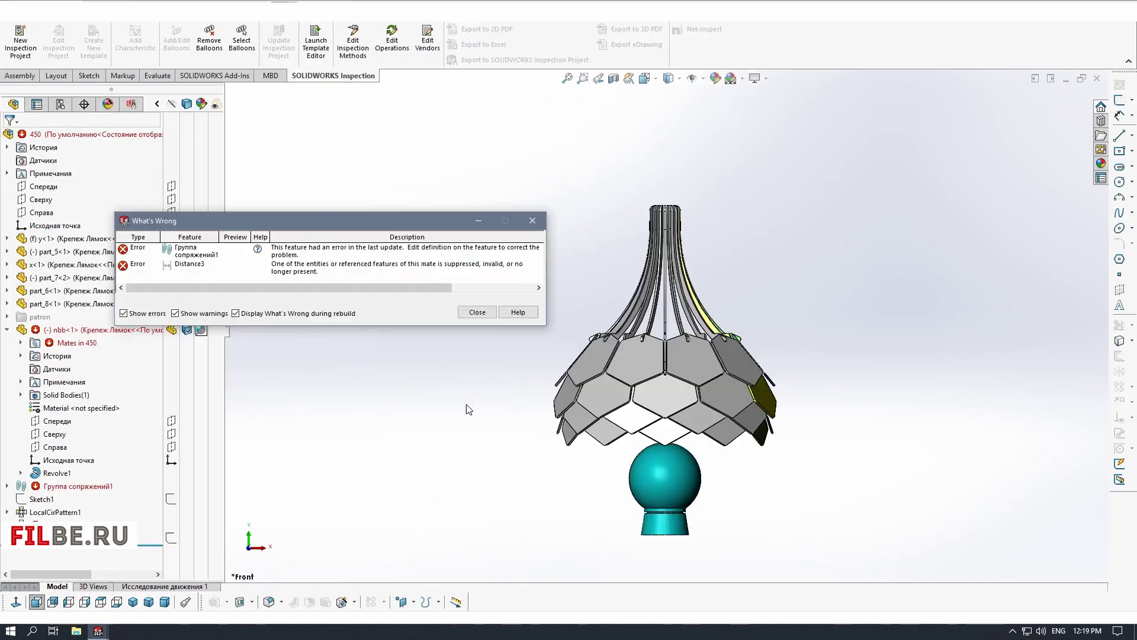
Repair the bulb's broken Distance3 mate in the assembly and inspect its position inside the lamp
click(83, 356)
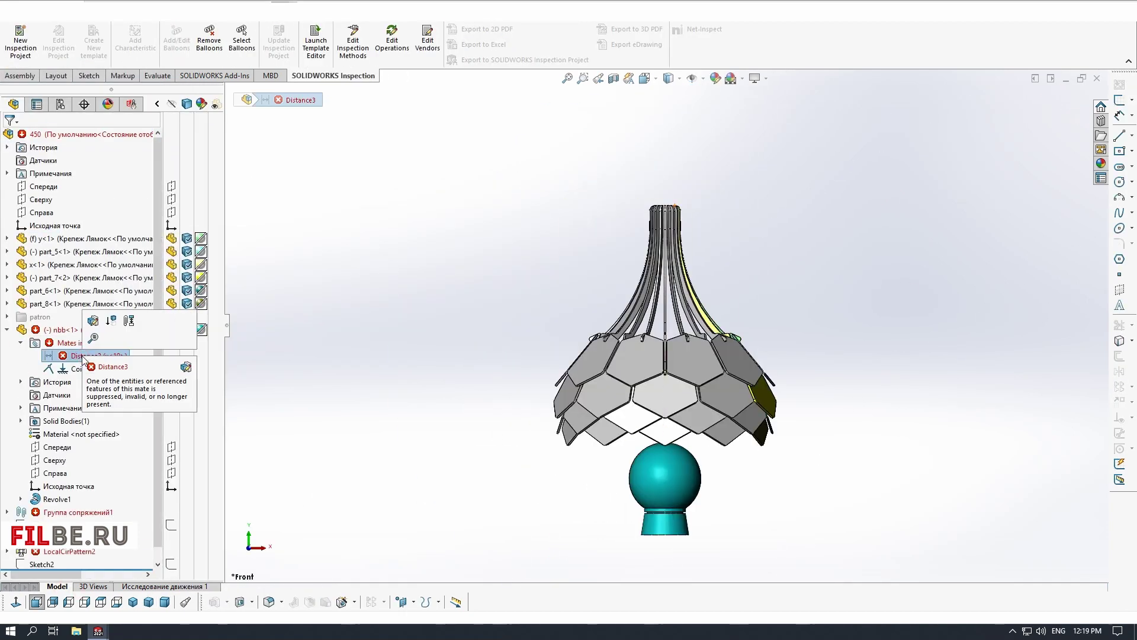
click(69, 513)
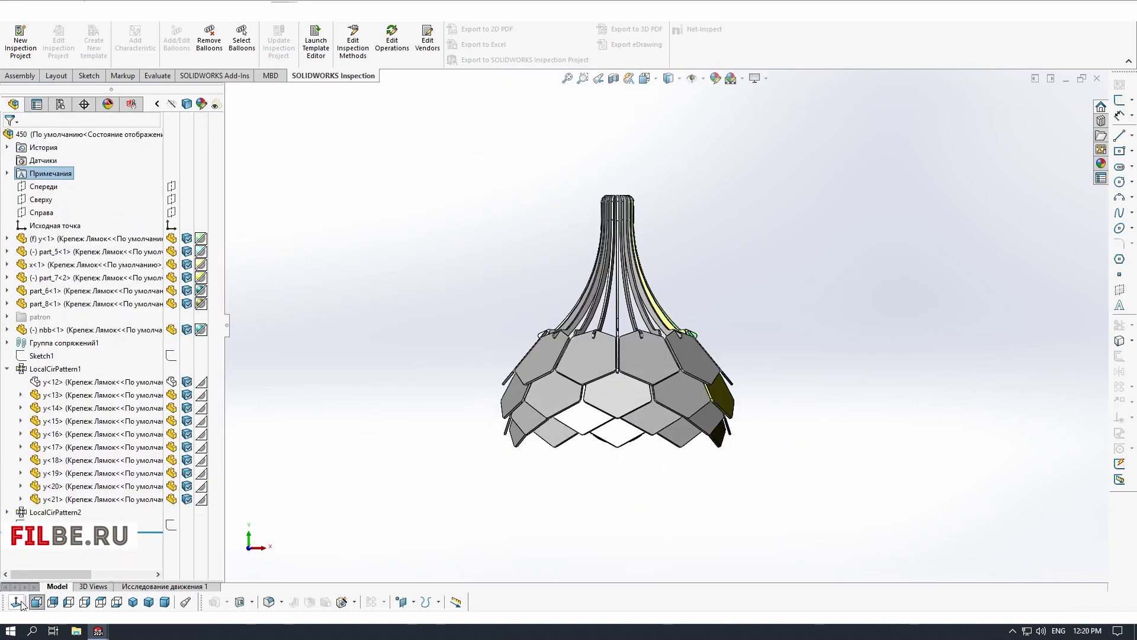
click(104, 337)
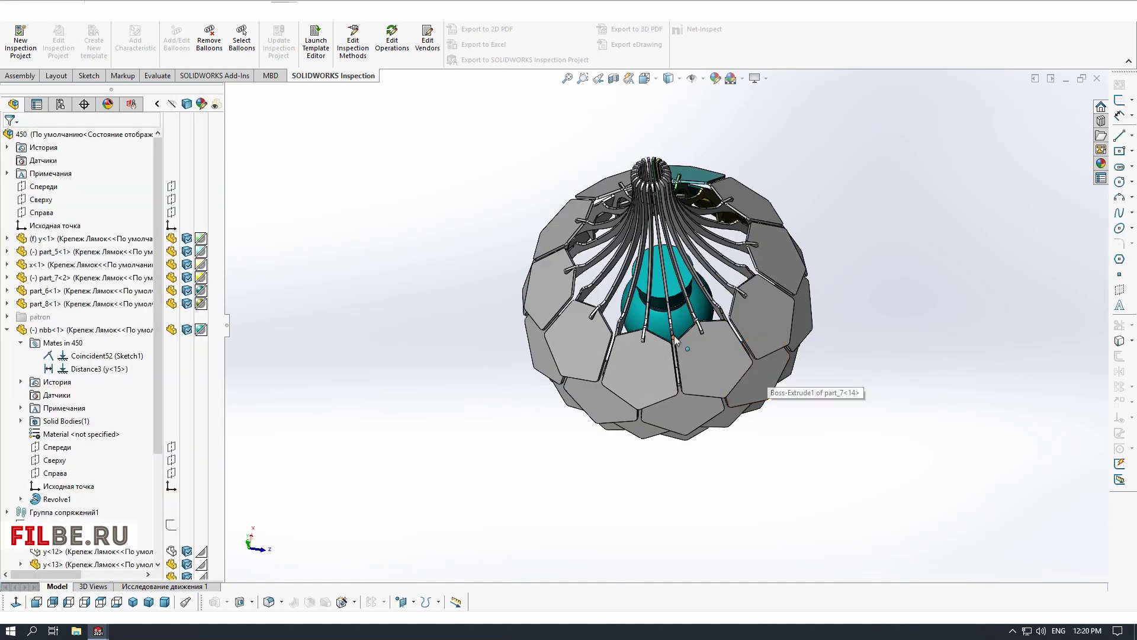
middle_drag(677, 339, 765, 385)
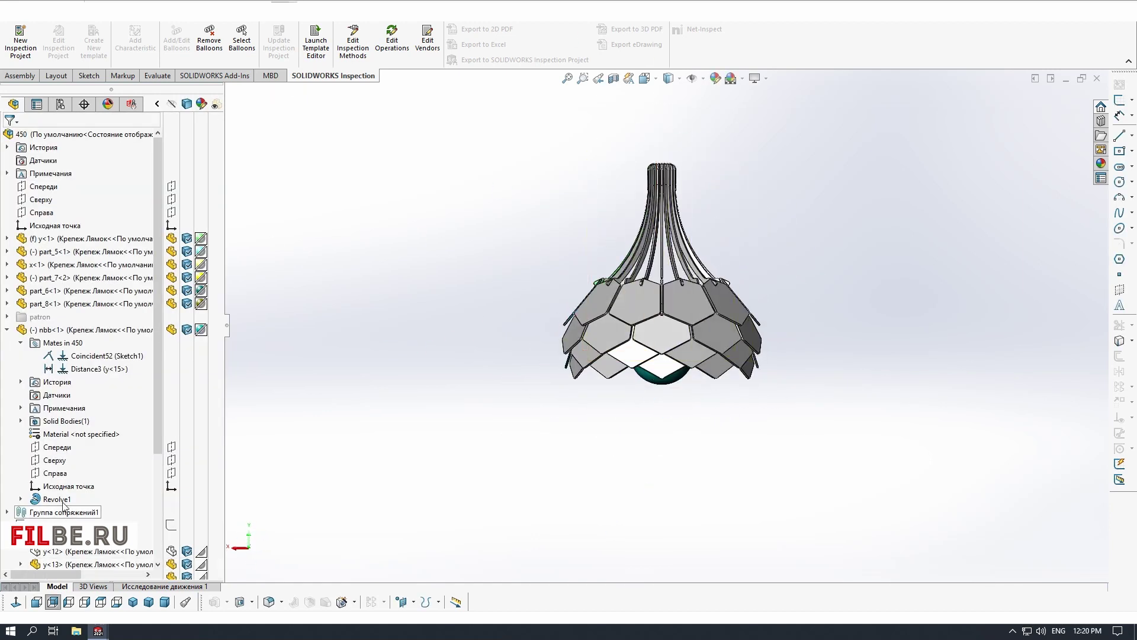
Hide the hexagonal plates and the original arm components around the bulb
scroll(601, 367, down, 7)
middle_drag(604, 370, 609, 419)
scroll(50, 425, down, 4)
click(51, 421)
scroll(43, 265, up, 4)
click(42, 265)
click(123, 230)
scroll(601, 296, up, 4)
shift+click(107, 303)
click(40, 239)
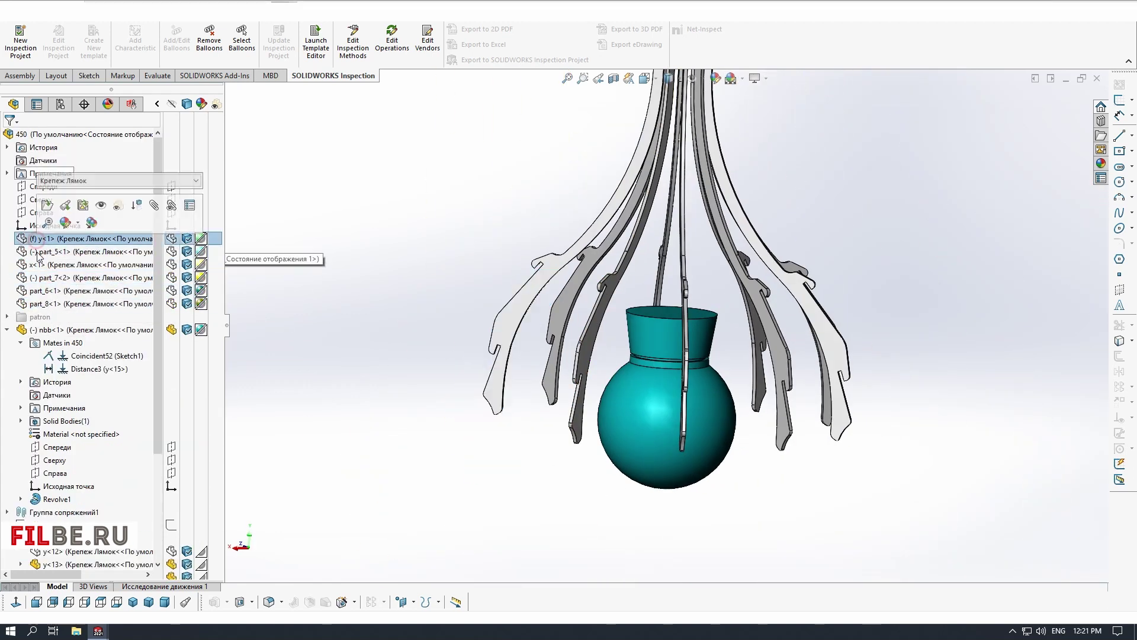
Hide the patterned arms y<12> to y<21>
scroll(76, 421, down, 5)
click(65, 422)
shift+click(65, 526)
middle_drag(651, 208, 537, 149)
middle_drag(572, 296, 554, 308)
scroll(554, 308, down, 3)
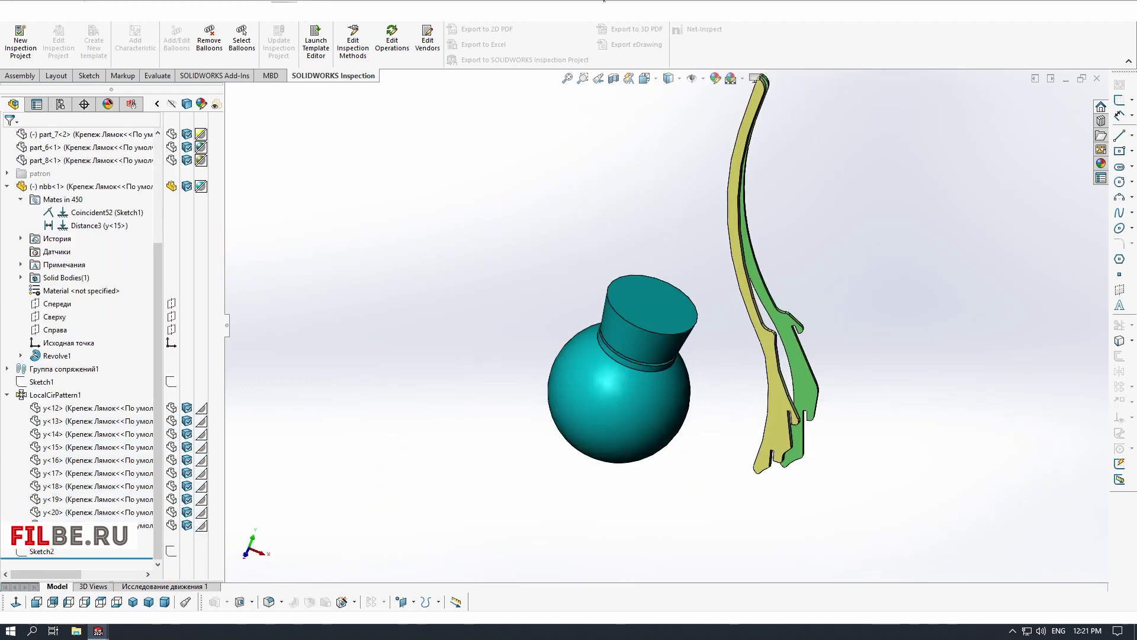
Insert a new part on the flat end face of the bulb's base and sketch a large circle centred on its axis
click(66, 61)
click(651, 305)
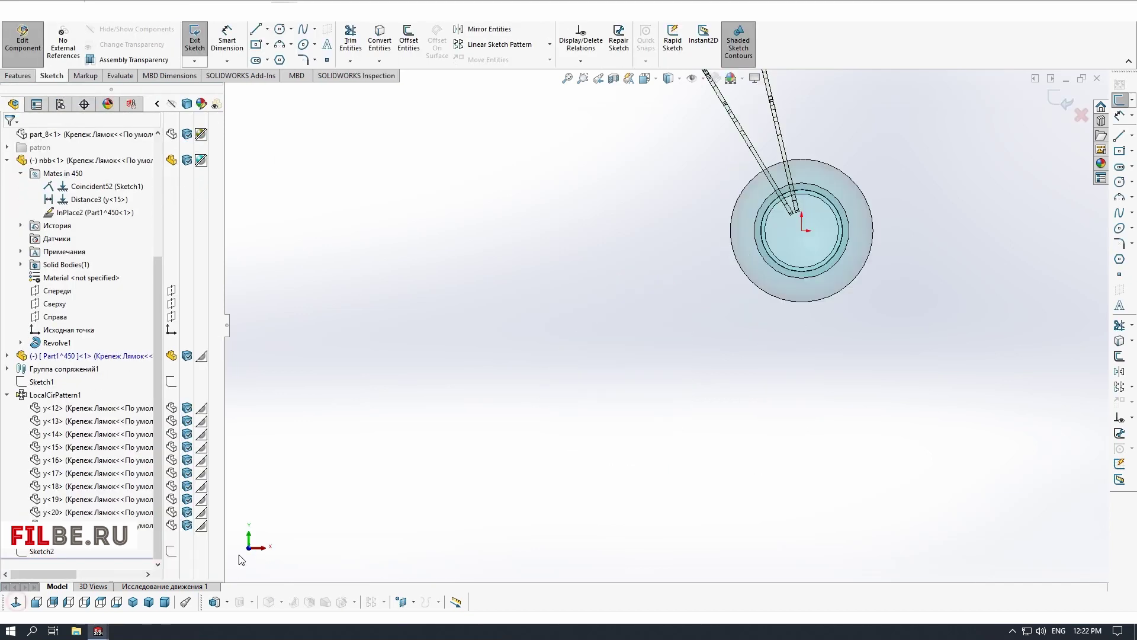
click(279, 29)
click(718, 300)
click(842, 422)
Sketch a concentric circle of radius 50 mm inside the large circle
click(719, 299)
scroll(736, 332, down, 3)
middle_drag(734, 355, 773, 388)
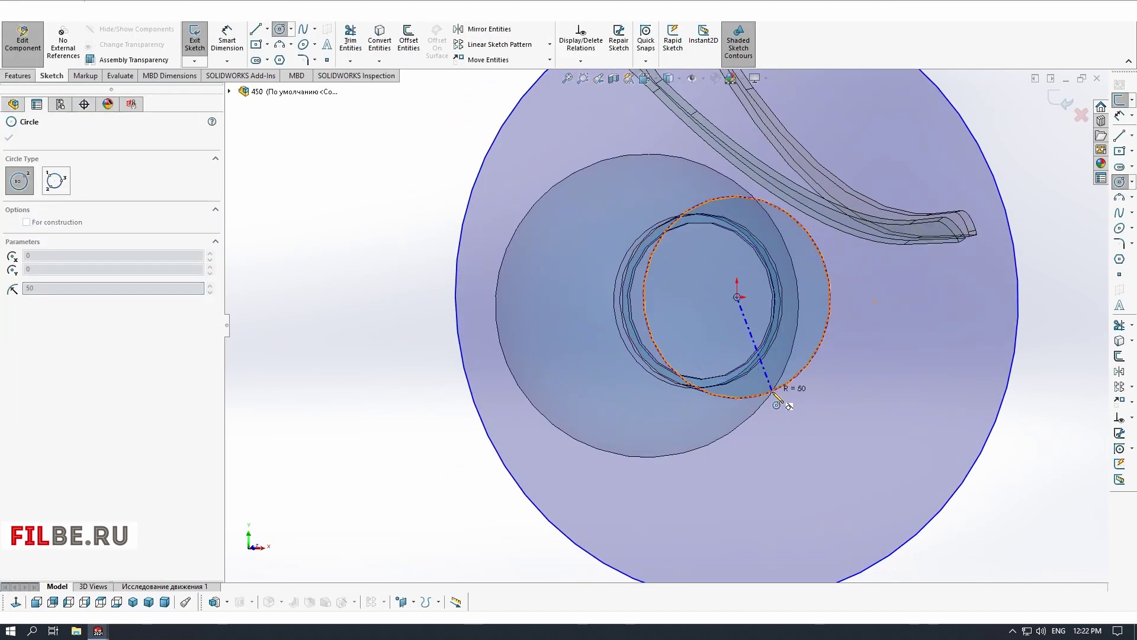
click(774, 389)
scroll(775, 389, up, 2)
Sketch a small circle at the centre of the disc and set its diameter to 8 mm
scroll(712, 311, down, 3)
click(657, 300)
click(667, 304)
click(227, 40)
click(666, 304)
click(693, 273)
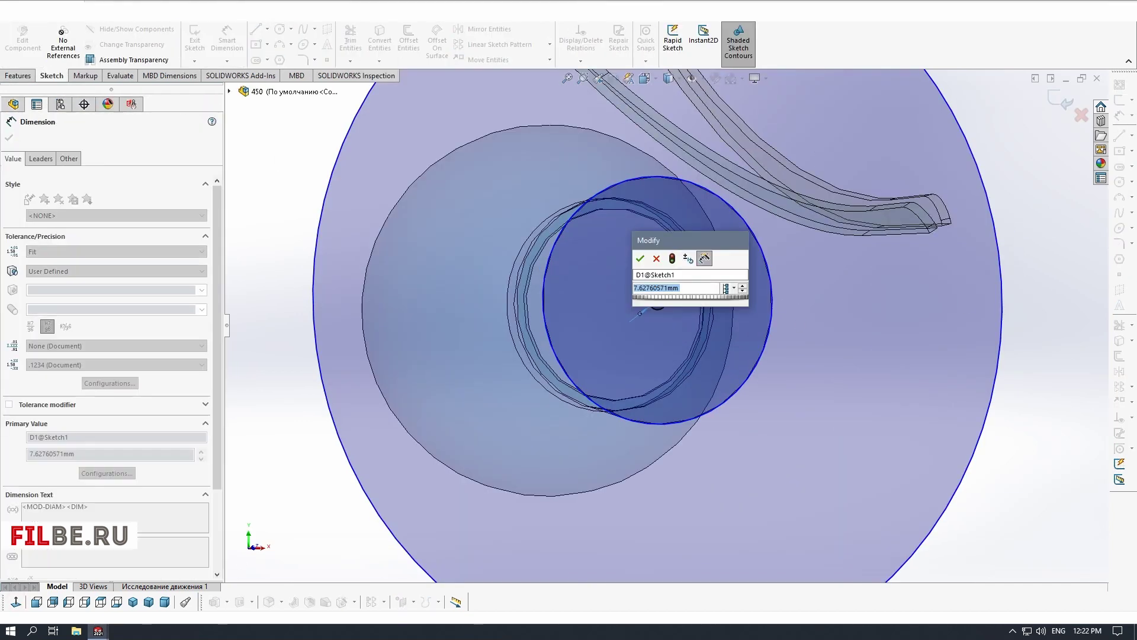
text(8)
key(Return)
Delete the 50 mm radius circle, extrude the remaining profile into a disc and return to the assembly
scroll(684, 355, up, 4)
middle_drag(682, 379, 727, 393)
click(214, 603)
key(Escape)
click(771, 305)
key(Delete)
click(215, 602)
click(10, 136)
click(23, 40)
middle_drag(670, 164, 604, 237)
Reopen the disc part for editing, dimension its outer circle and inspect where the arms meet the disc's rim
click(77, 356)
click(22, 40)
click(1119, 115)
click(788, 292)
click(853, 221)
key(Return)
middle_drag(596, 371, 628, 355)
scroll(673, 284, down, 8)
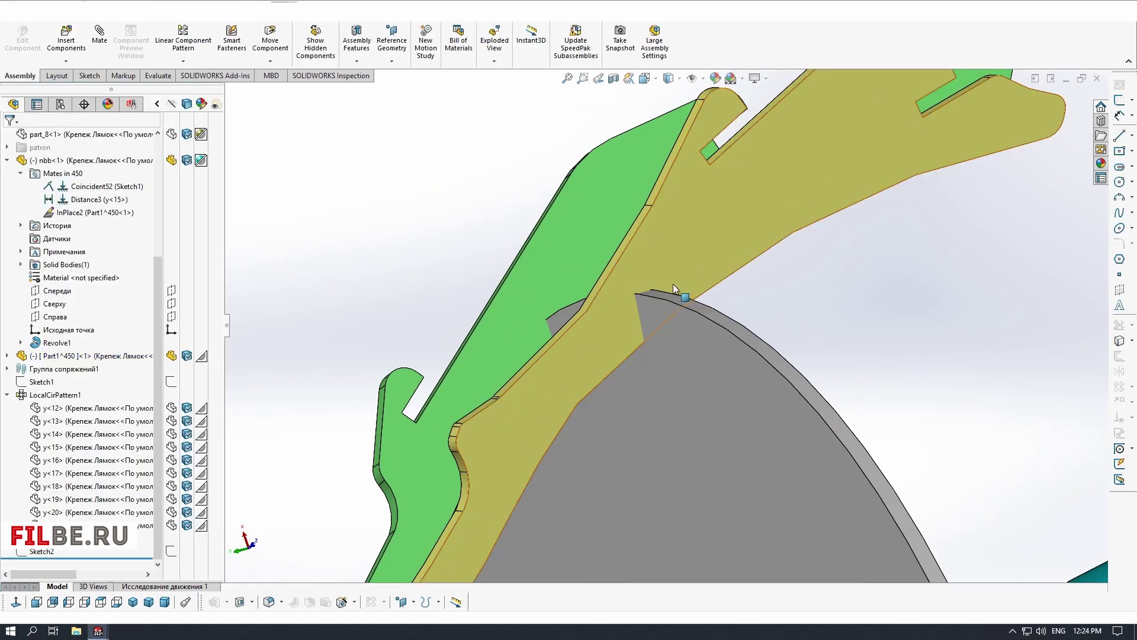
Set the disc's outer diameter to 340 mm and return to the assembly
scroll(670, 225, up, 5)
click(726, 394)
click(761, 352)
click(901, 325)
double_click(71, 455)
text(340)
key(Return)
click(22, 41)
Hide arm y<1> and the bulb, keeping arm x<1> and the disc displayed
mouse_move(632, 299)
middle_down()
mouse_move(685, 301)
mouse_move(543, 400)
mouse_move(549, 321)
middle_up()
scroll(548, 321, up, 4)
middle_drag(624, 457, 654, 453)
click(7, 160)
click(48, 265)
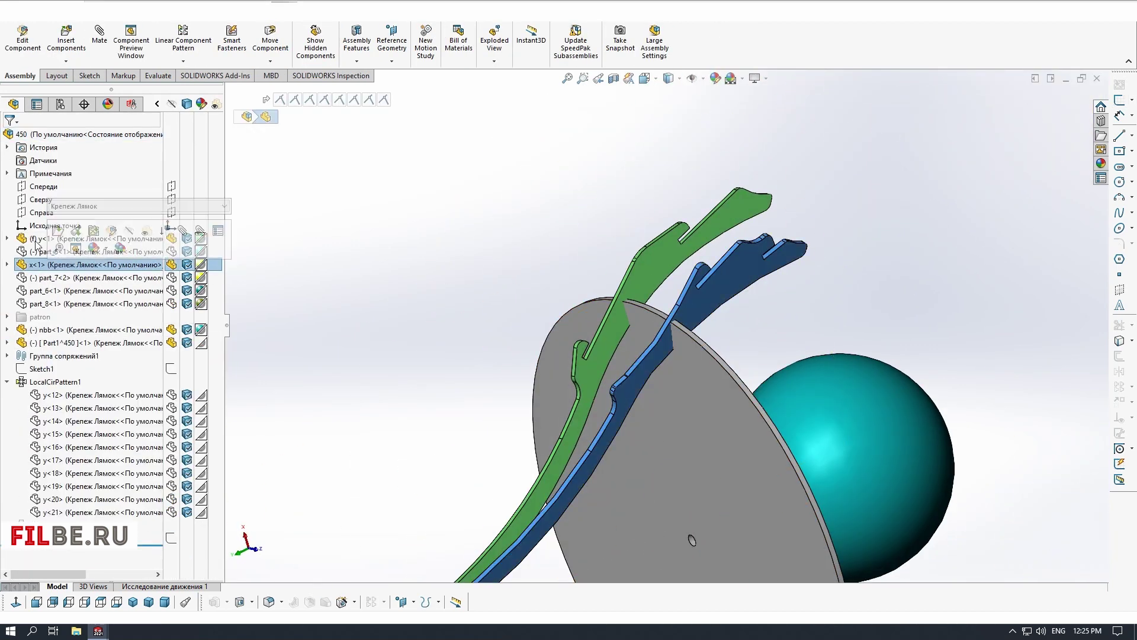
click(48, 239)
click(67, 220)
click(48, 330)
click(66, 312)
Edit arm x<1> in place and open its profile sketch
middle_drag(557, 349, 631, 341)
click(813, 309)
click(845, 290)
click(851, 296)
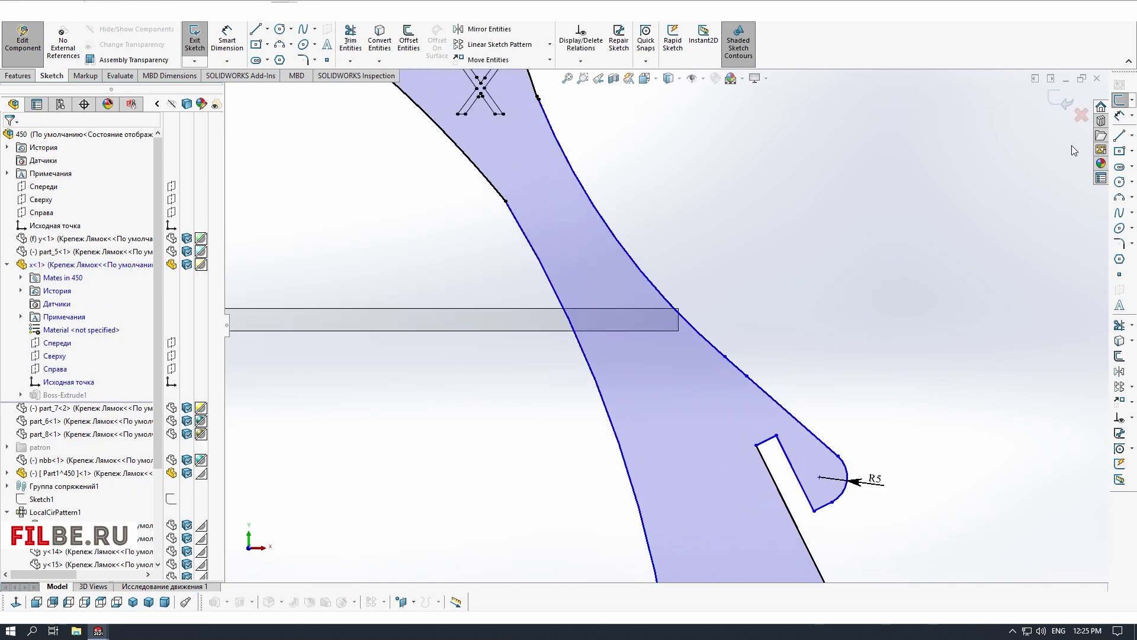
Draw a 10 mm long slot into the inner edge of arm x<1>'s profile, following the disc's two faces
click(256, 29)
click(523, 314)
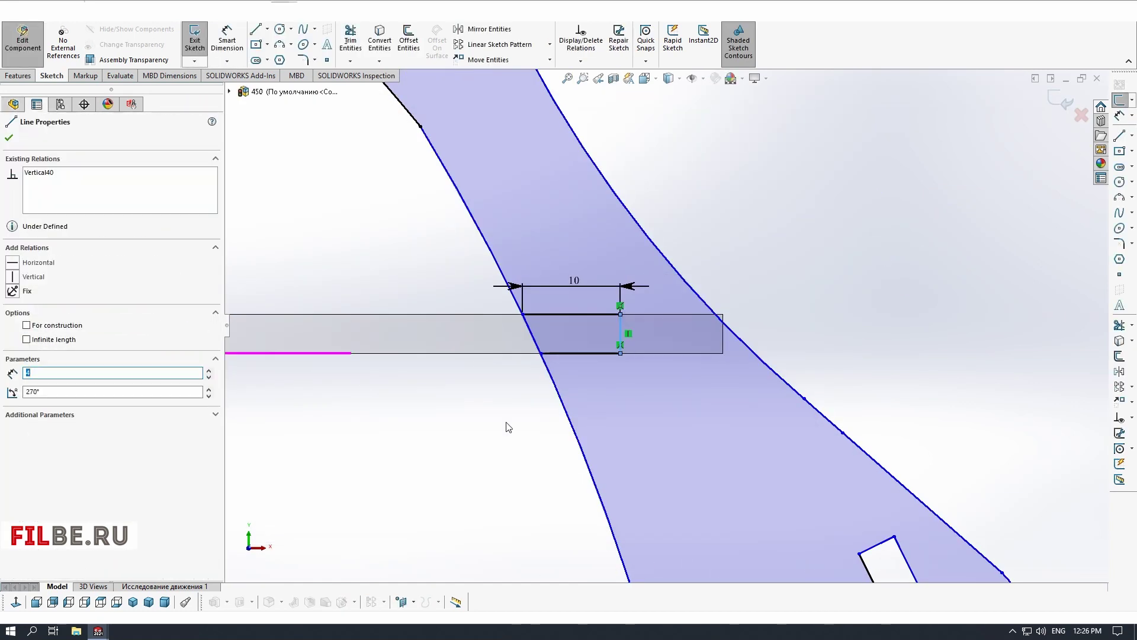
click(620, 315)
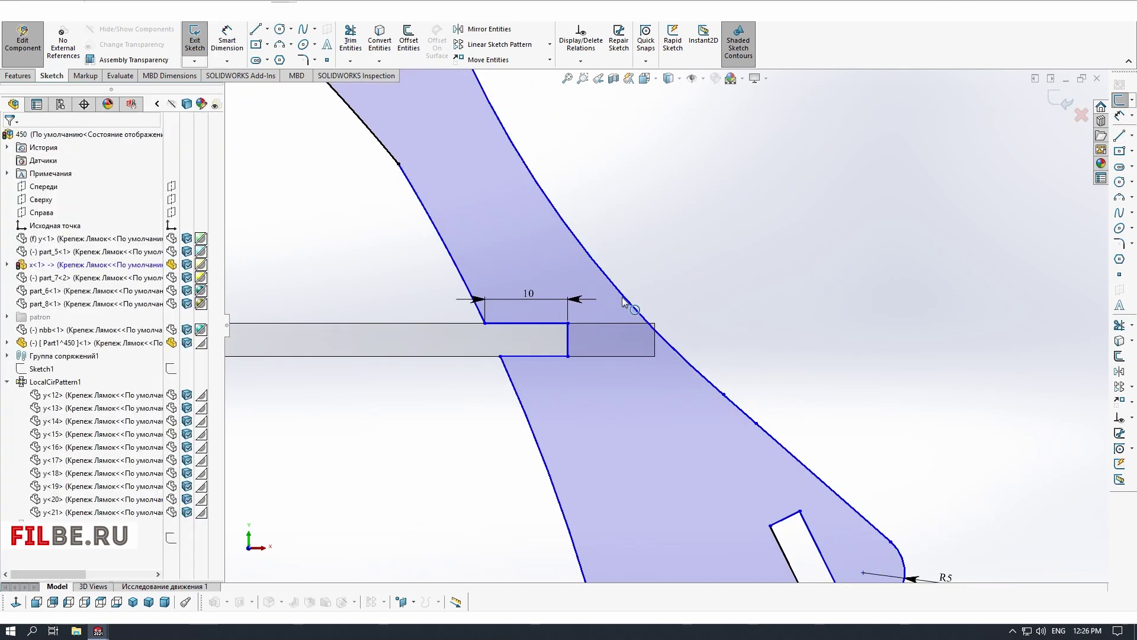
click(620, 294)
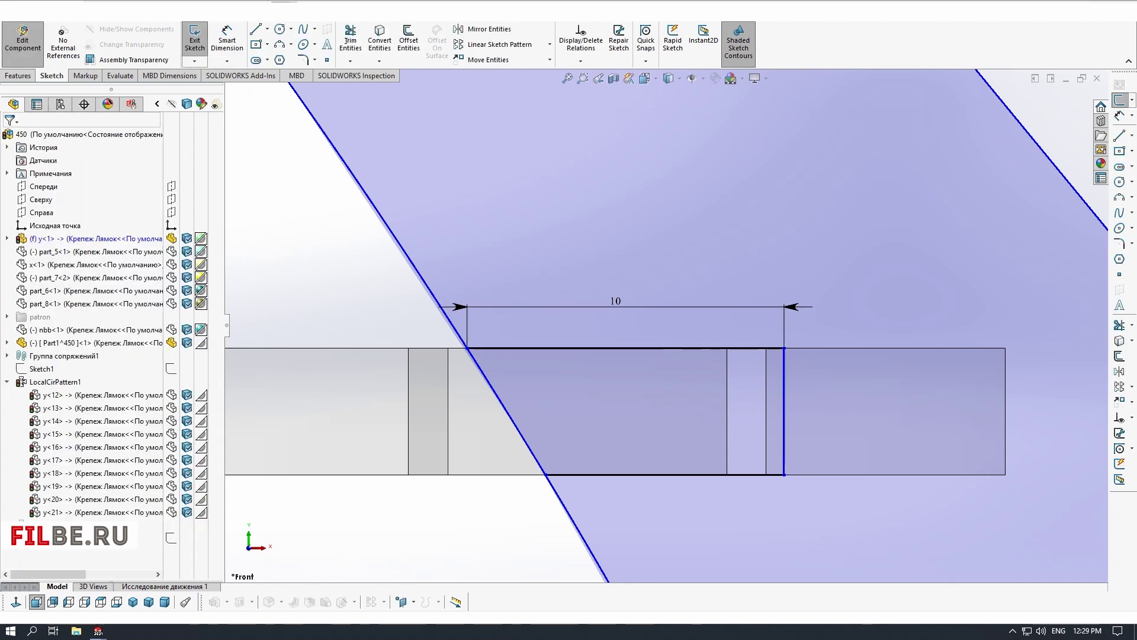
Draw the 10 mm slot in arm y<1>'s profile along the disc and check its fit with the notched rim
click(784, 348)
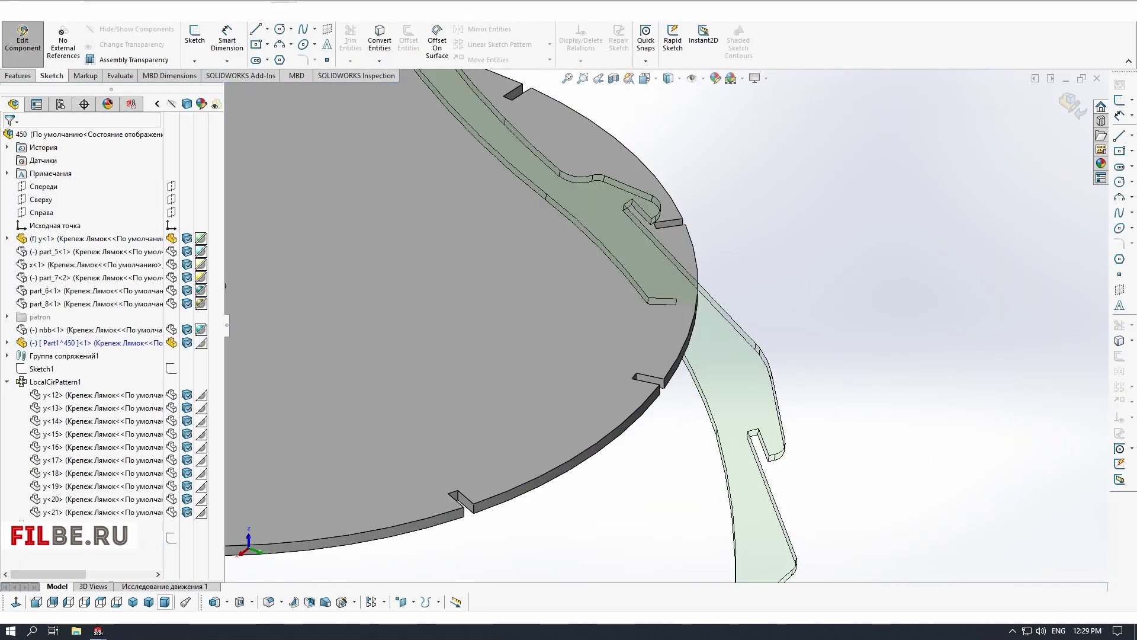
click(605, 287)
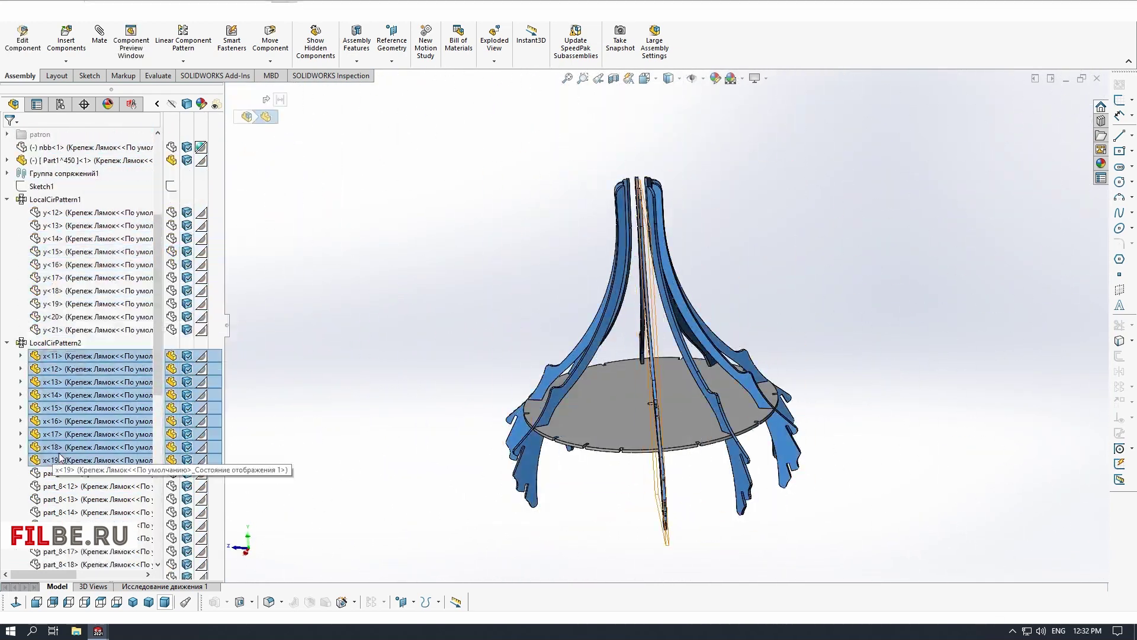
Rename the disc component as part_nbb
click(74, 238)
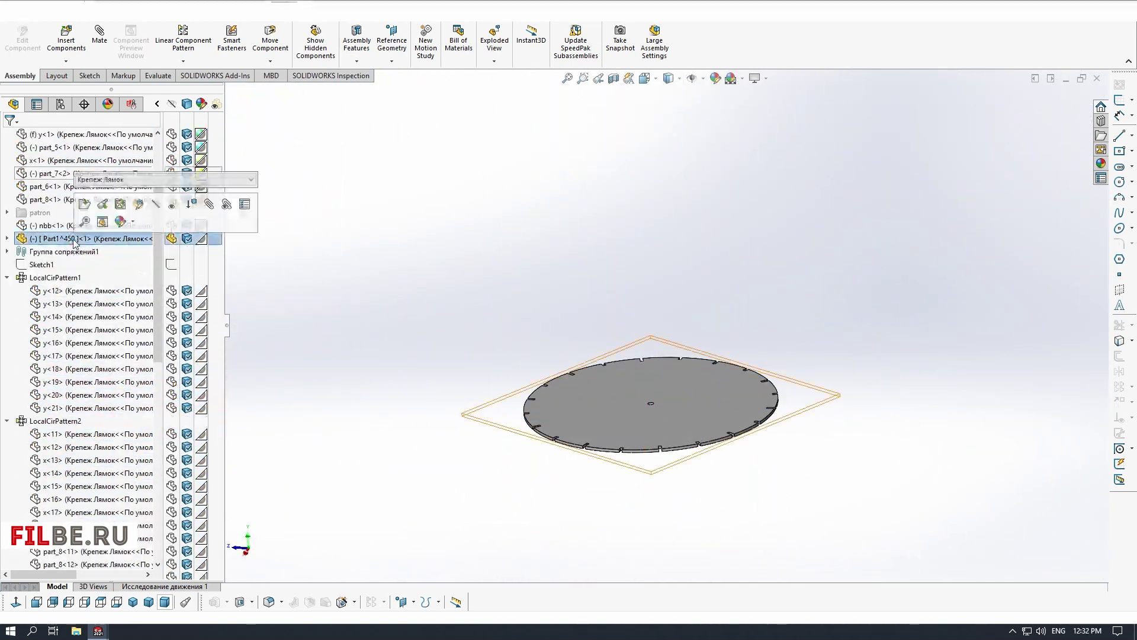
click(77, 239)
text(par)
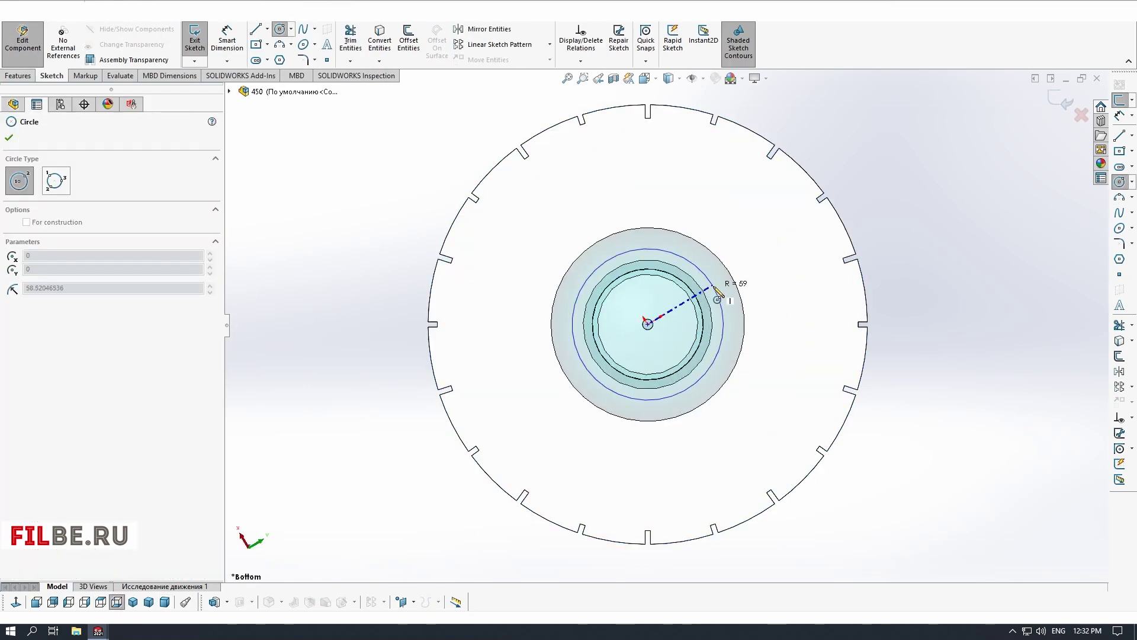
Dimension the inner circle on the disc as 115 mm in diameter and add a larger concentric circle with a 150 mm diameter
click(667, 200)
click(280, 29)
click(647, 324)
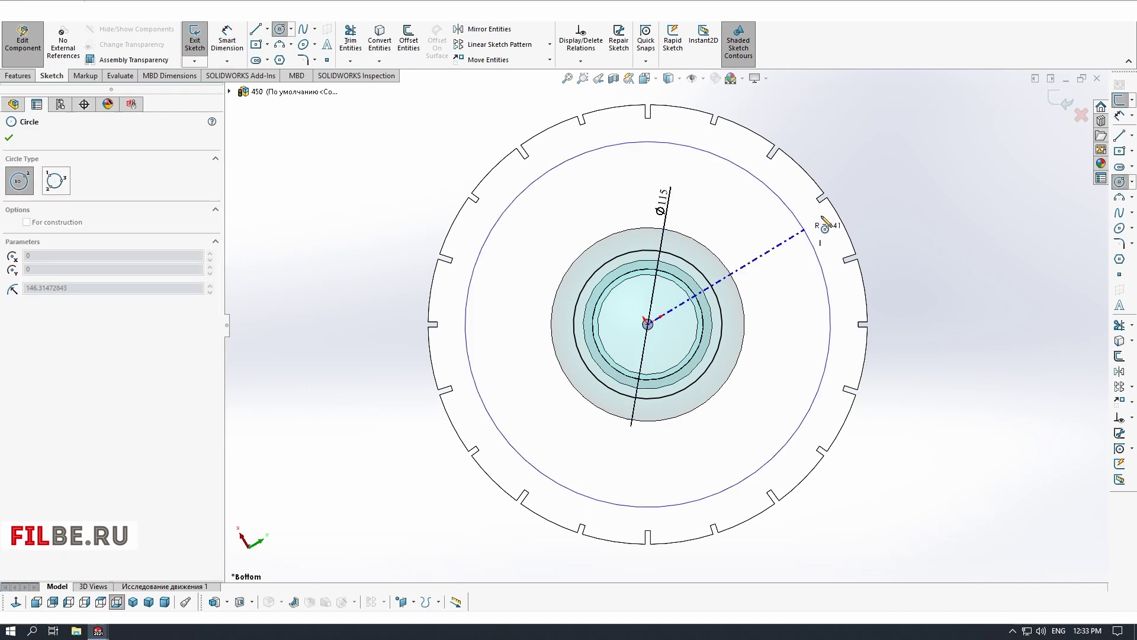
click(832, 264)
click(226, 40)
click(829, 256)
click(948, 180)
text(150)
key(Return)
scroll(834, 391, down, 1)
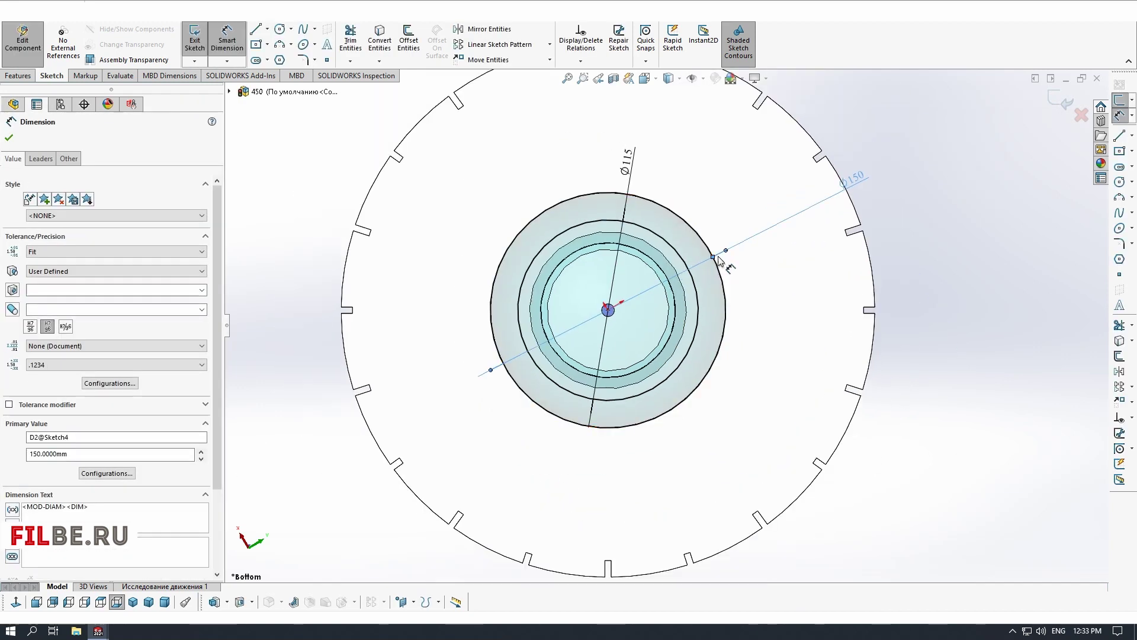
Undo the 150 mm value and set the outer circle's diameter to 300 mm
key(ctrl+z)
double_click(956, 128)
text(300)
key(Return)
Replace the 115 mm circle with a concentric circle of radius 50 mm on the edge of the bulb's base
click(676, 250)
key(Delete)
click(1120, 182)
click(608, 310)
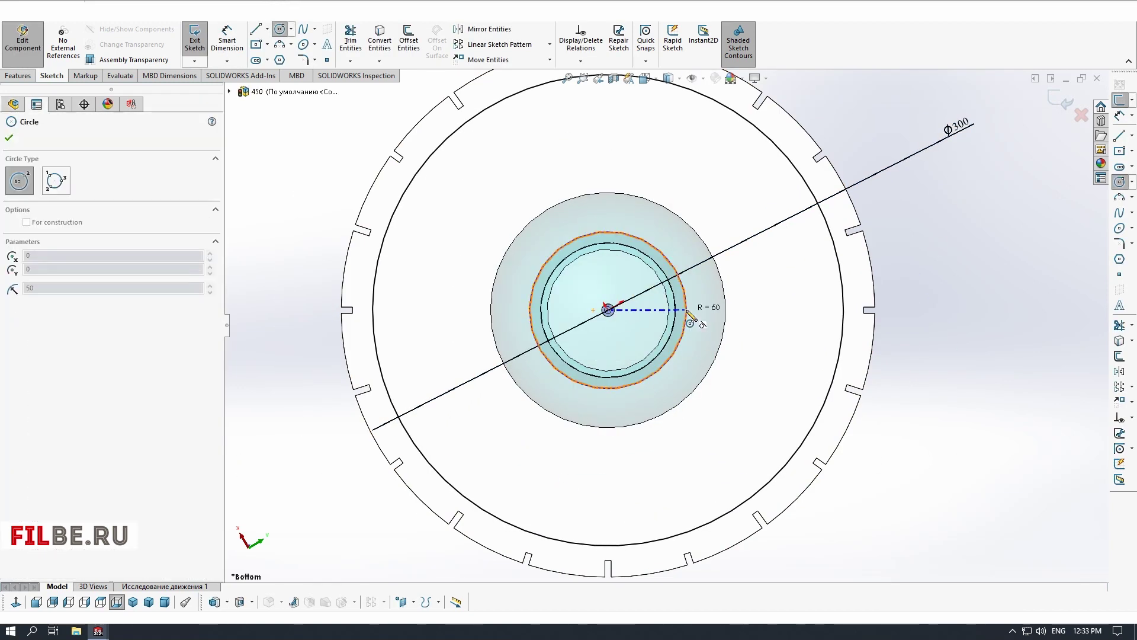
Draw a slanted centreline between the two circles and a six-sided polygon centred on its midpoint with corners at its ends
click(1132, 135)
click(1096, 161)
click(675, 270)
click(810, 187)
key(Escape)
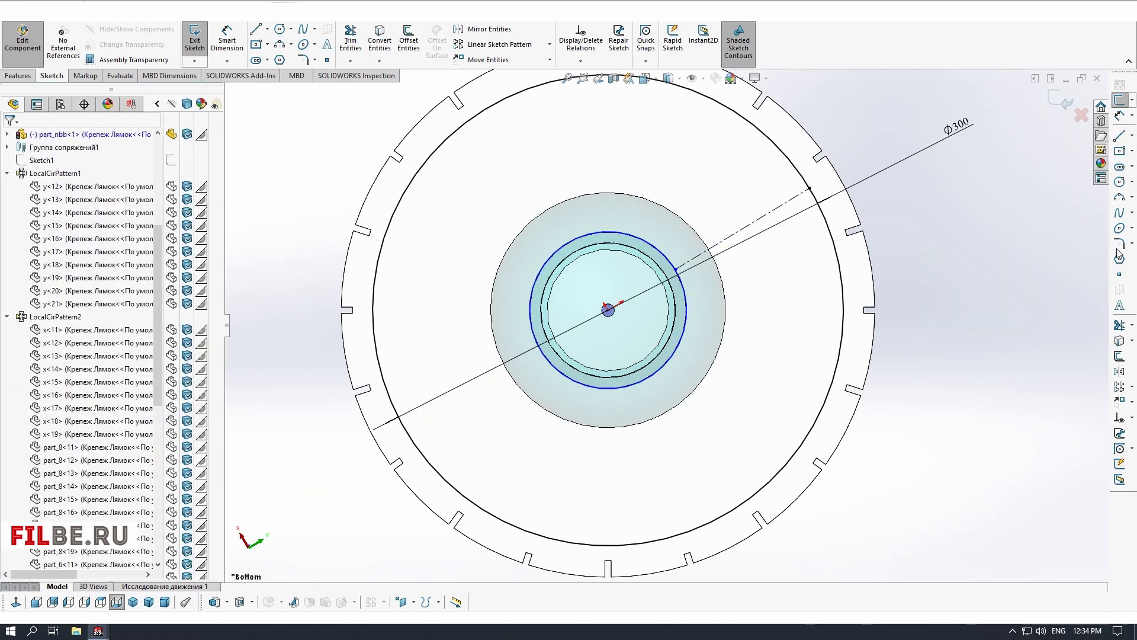
click(1120, 259)
click(743, 228)
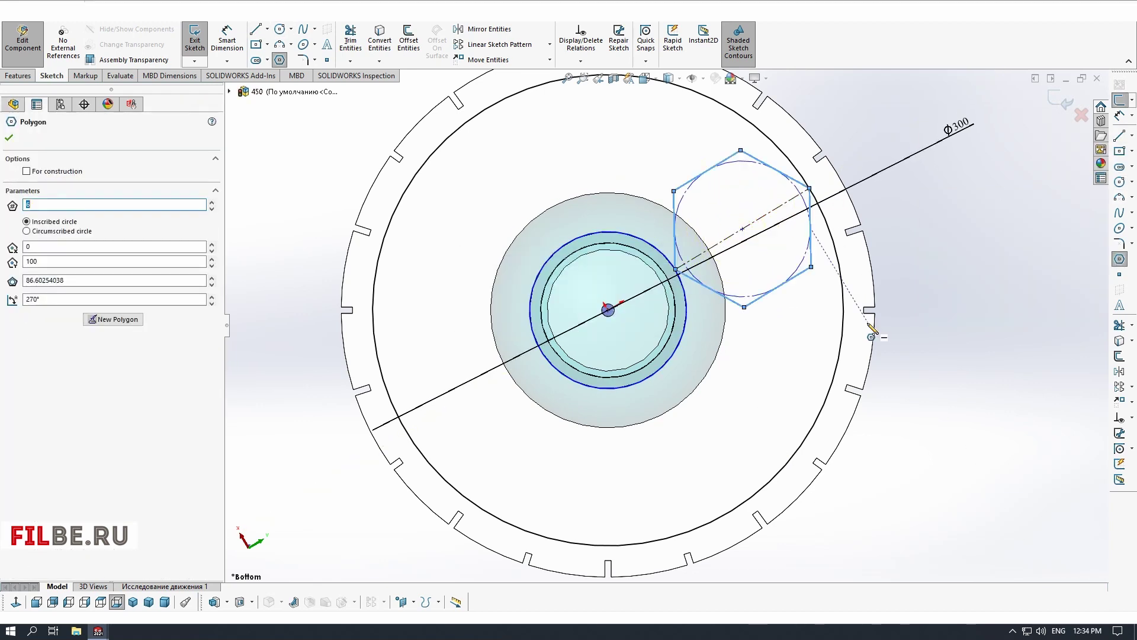
Create a circular sketch pattern of six hexagons around the disc's centre
click(1132, 386)
click(1078, 408)
click(9, 139)
click(943, 300)
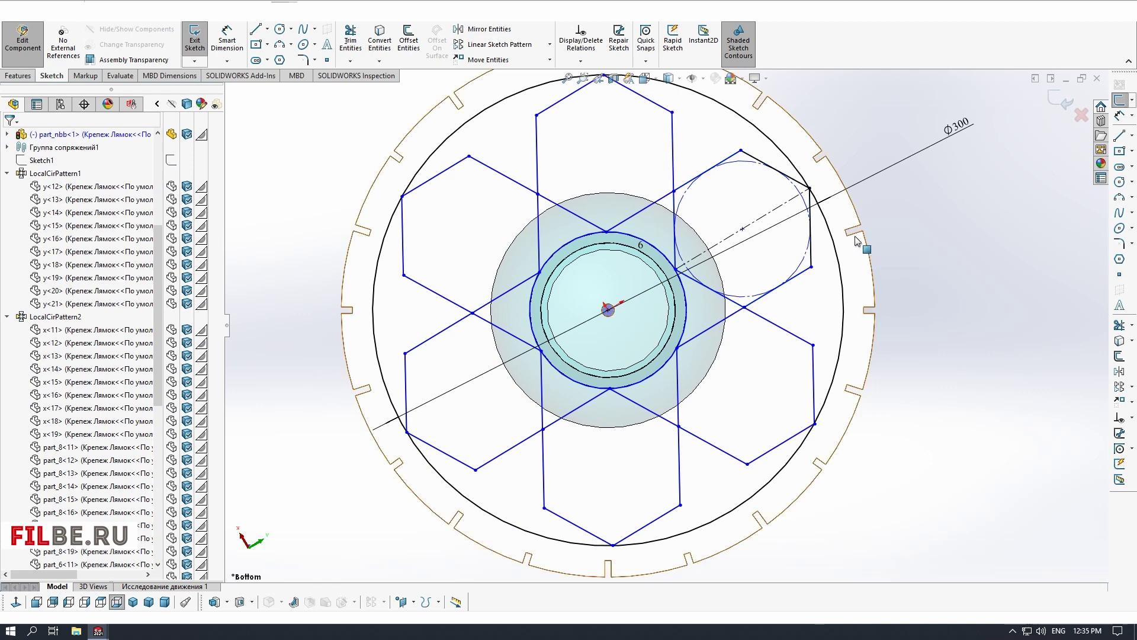
Undo the hexagon pattern and round the corners of the disc's six sector cutouts with 21 mm sketch fillets
key(ctrl+z)
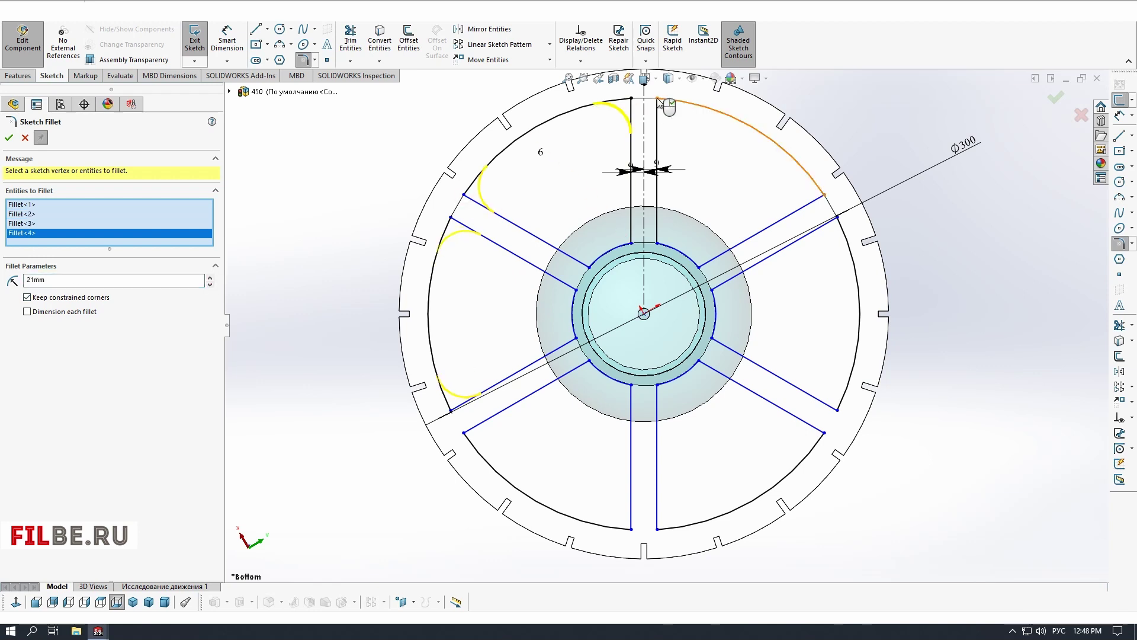
click(577, 289)
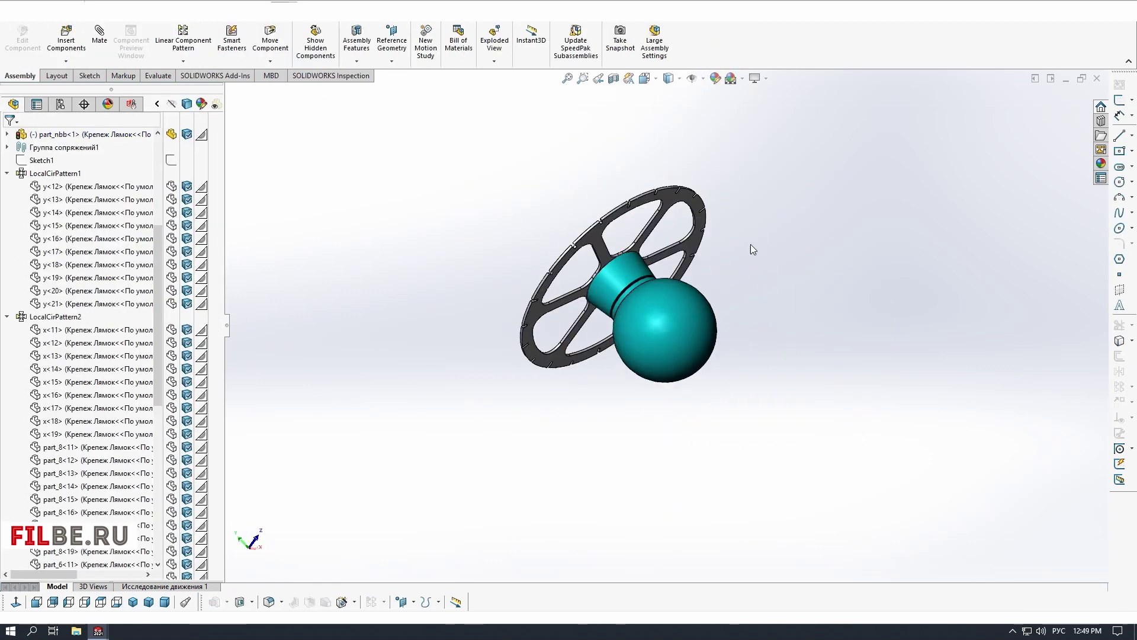
Show the arms of both circular patterns around the notched disc
scroll(782, 370, up, 4)
middle_drag(814, 300, 569, 289)
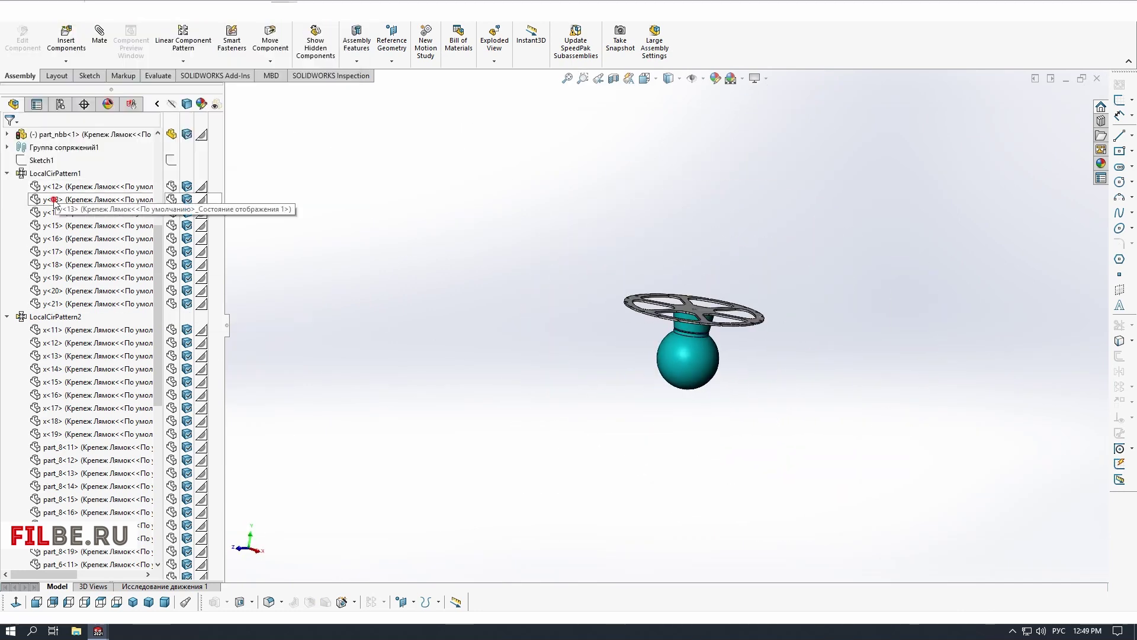
click(54, 201)
scroll(693, 308, down, 4)
click(56, 228)
click(48, 354)
Examine from several directions how the arms fit around the bulb and disc and converge at the lamp's narrow end
middle_drag(472, 168, 698, 436)
scroll(707, 307, down, 1)
scroll(699, 356, up, 3)
click(100, 602)
middle_drag(699, 296, 711, 332)
scroll(716, 394, down, 4)
click(716, 393)
scroll(716, 393, up, 4)
scroll(710, 332, up, 2)
click(9, 357)
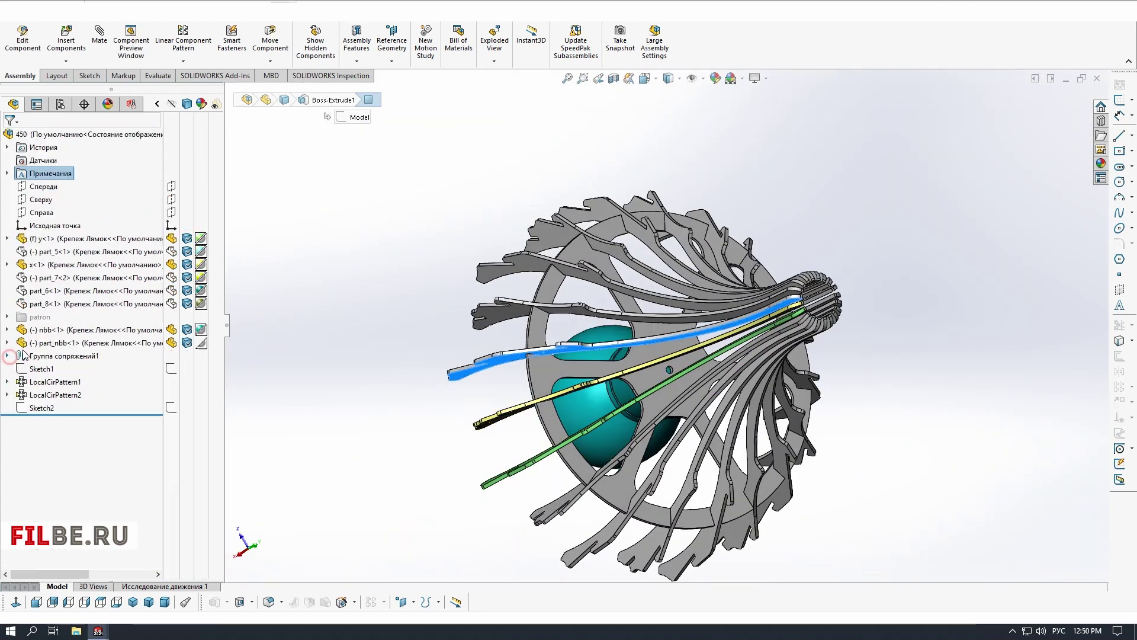
click(40, 368)
click(49, 341)
scroll(614, 352, down, 5)
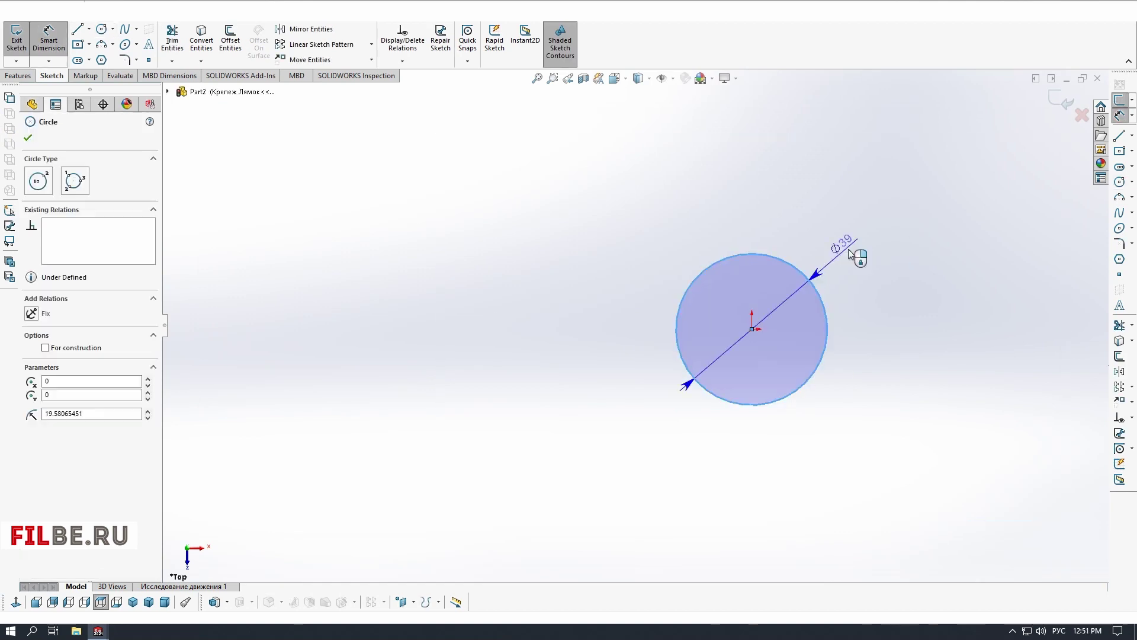
Dimension the diameter of the washer part's circle, drawn at about 39 mm, and edit the washer within the lamp assembly
click(849, 249)
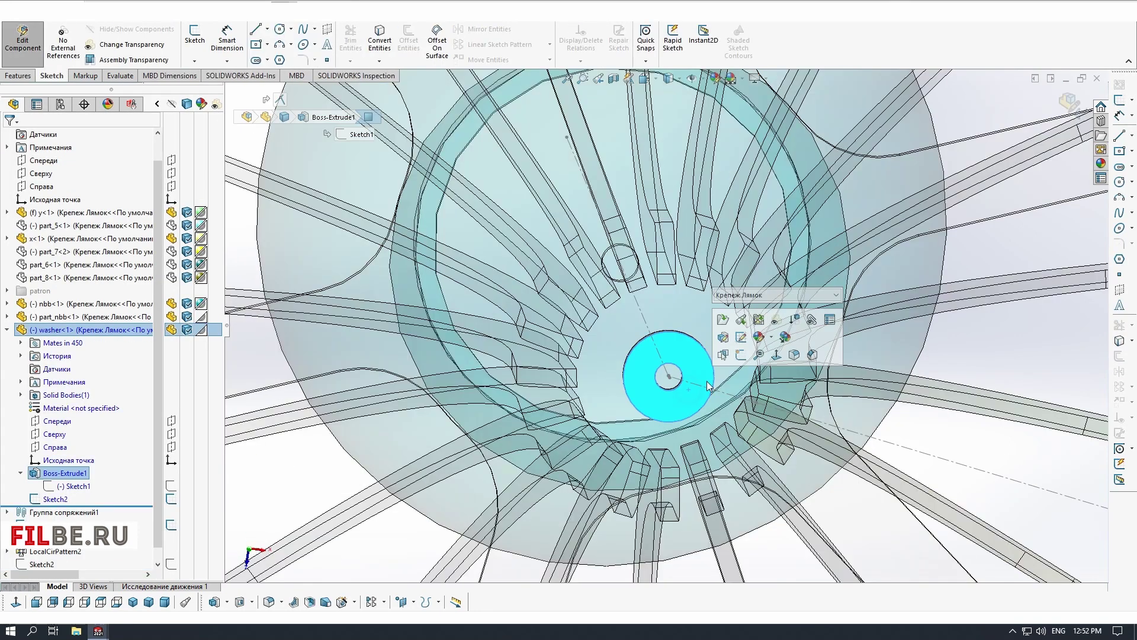
click(723, 311)
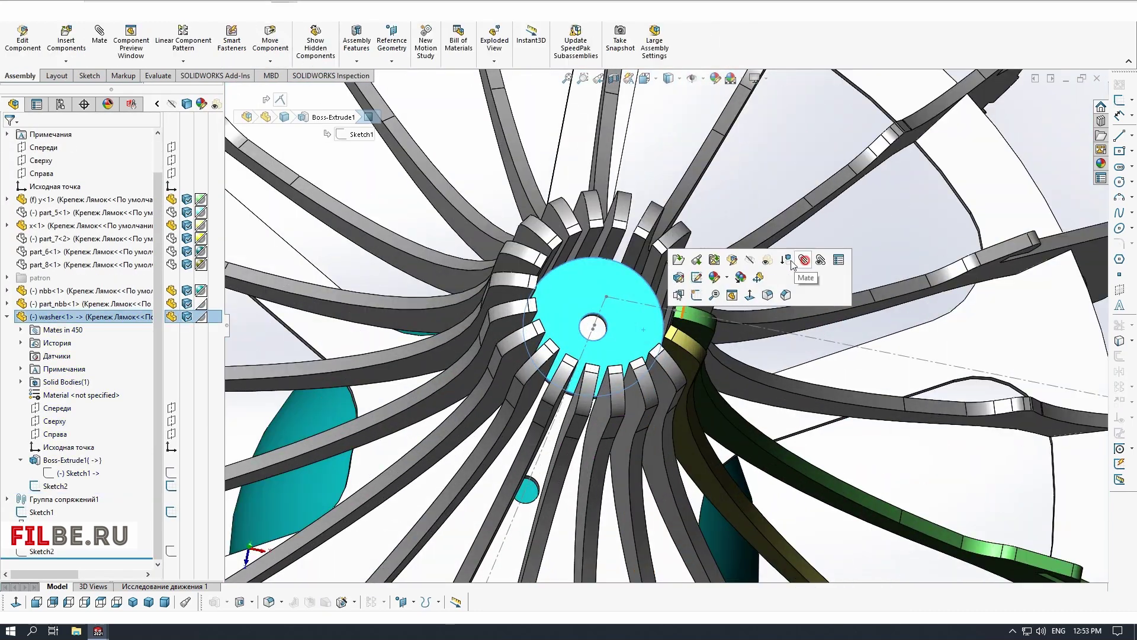
Add a distance mate between the washer and one of the arms, and apply a section view through the lamp
click(792, 262)
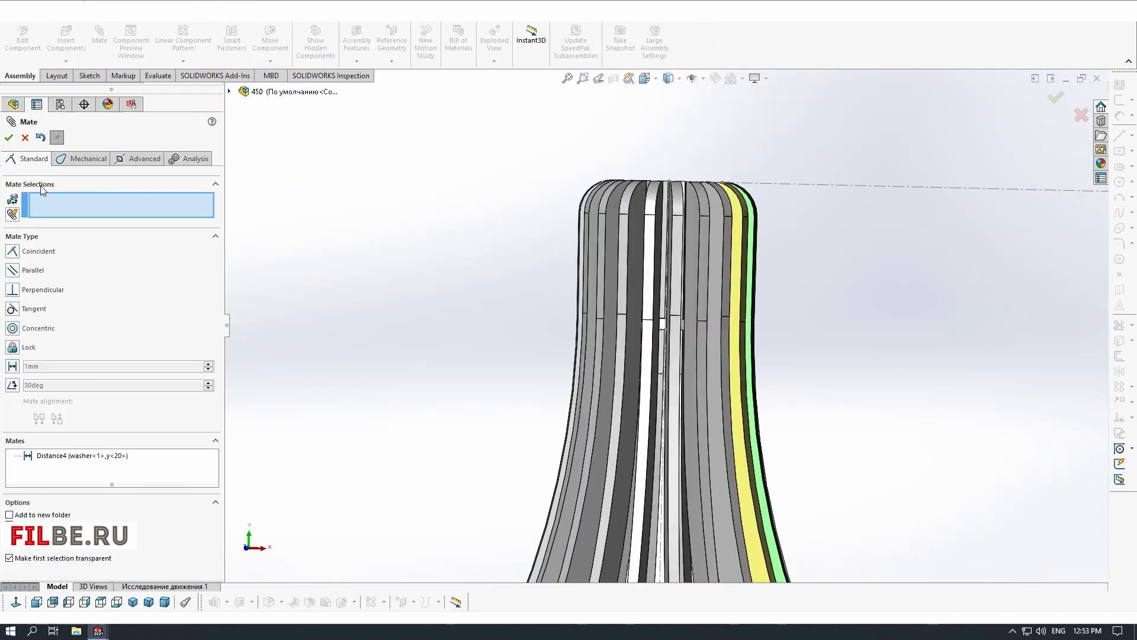
click(9, 137)
click(614, 78)
click(8, 137)
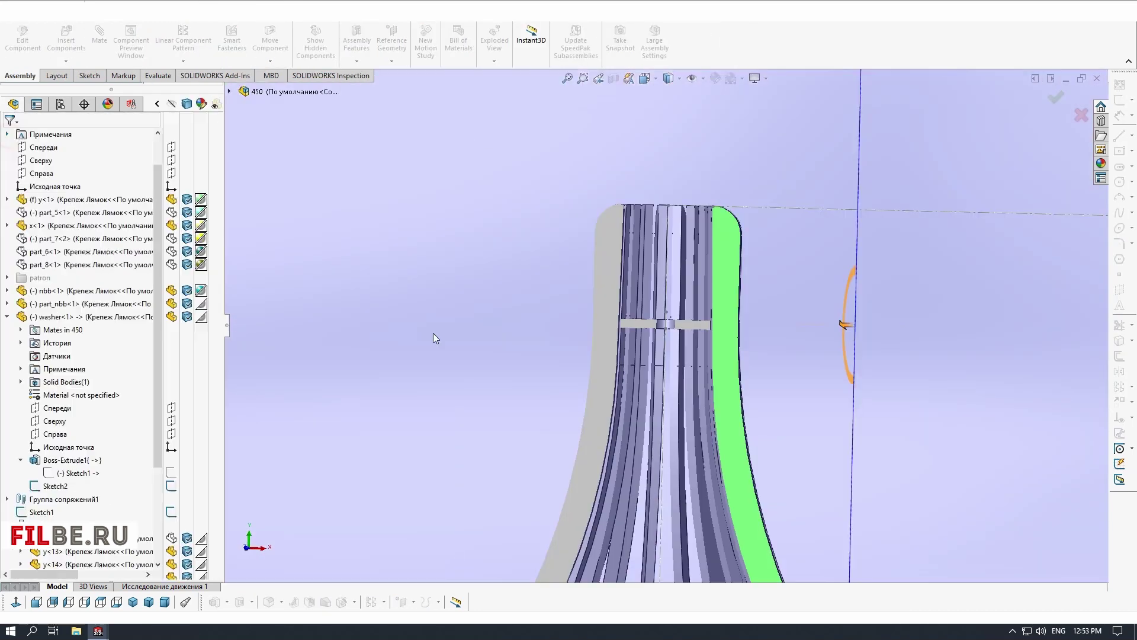
scroll(622, 379, down, 7)
scroll(630, 323, up, 6)
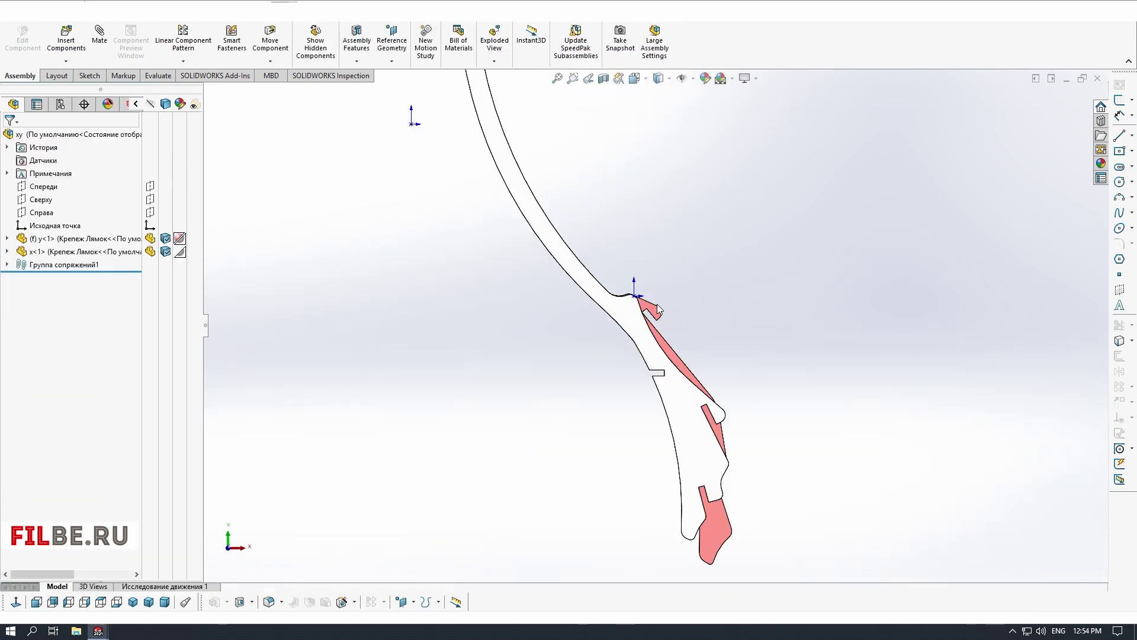
Open the x arm's extrusion sketch for editing in the xy assembly
click(566, 127)
click(634, 139)
click(642, 148)
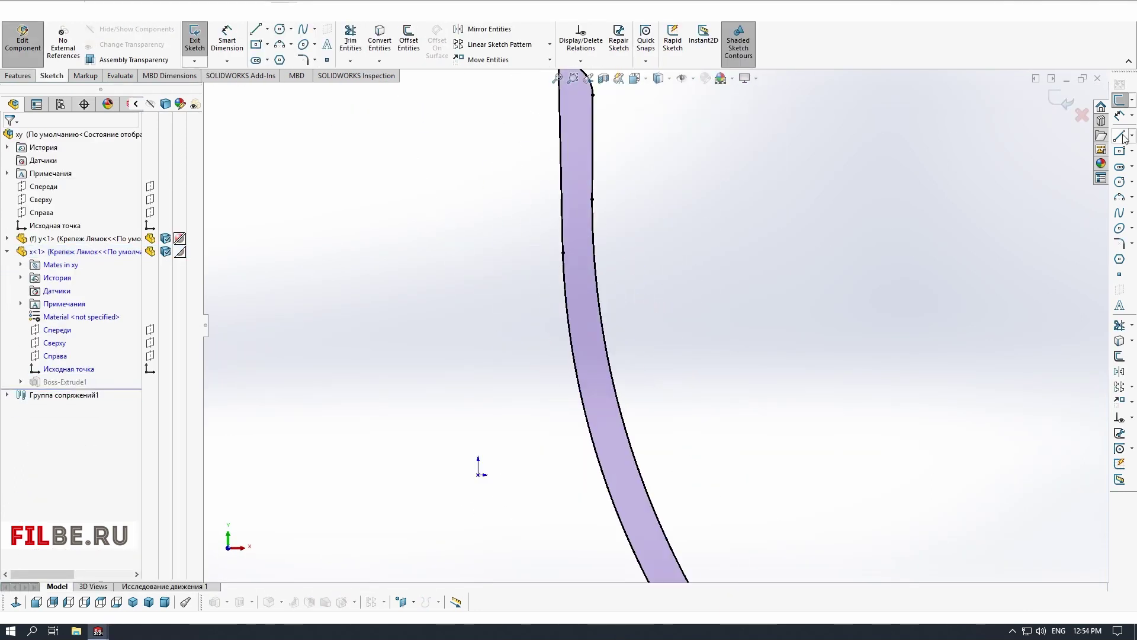
Add a stepped bulge with 20 mm and 60 mm radius curves to the arm profile's inner edge and join their ends
click(1120, 135)
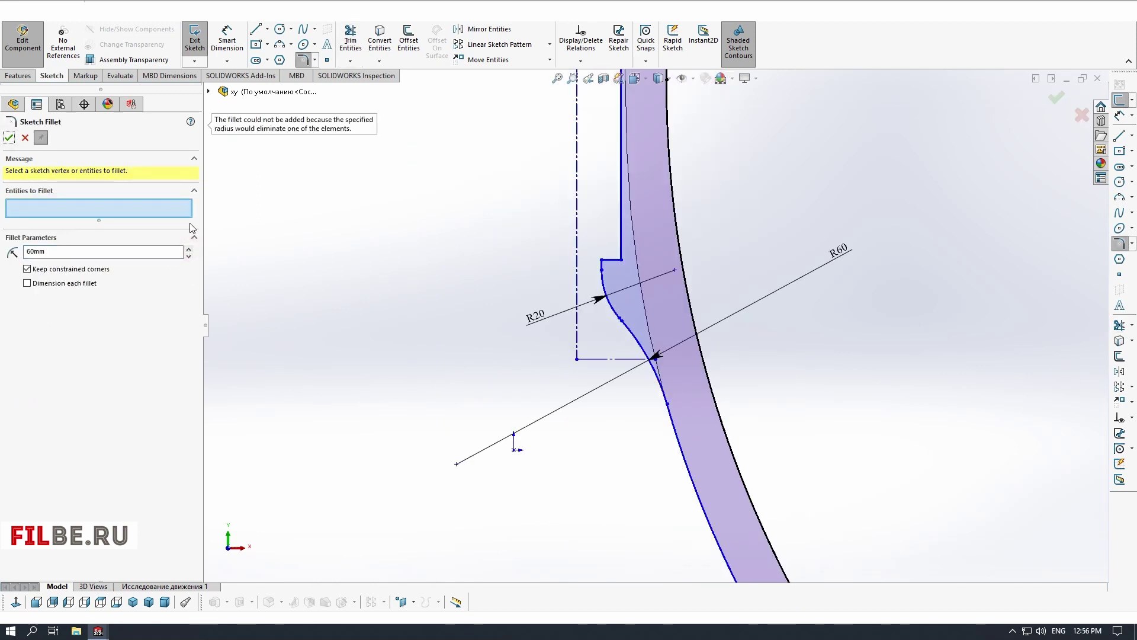
scroll(529, 294, down, 3)
scroll(653, 271, up, 4)
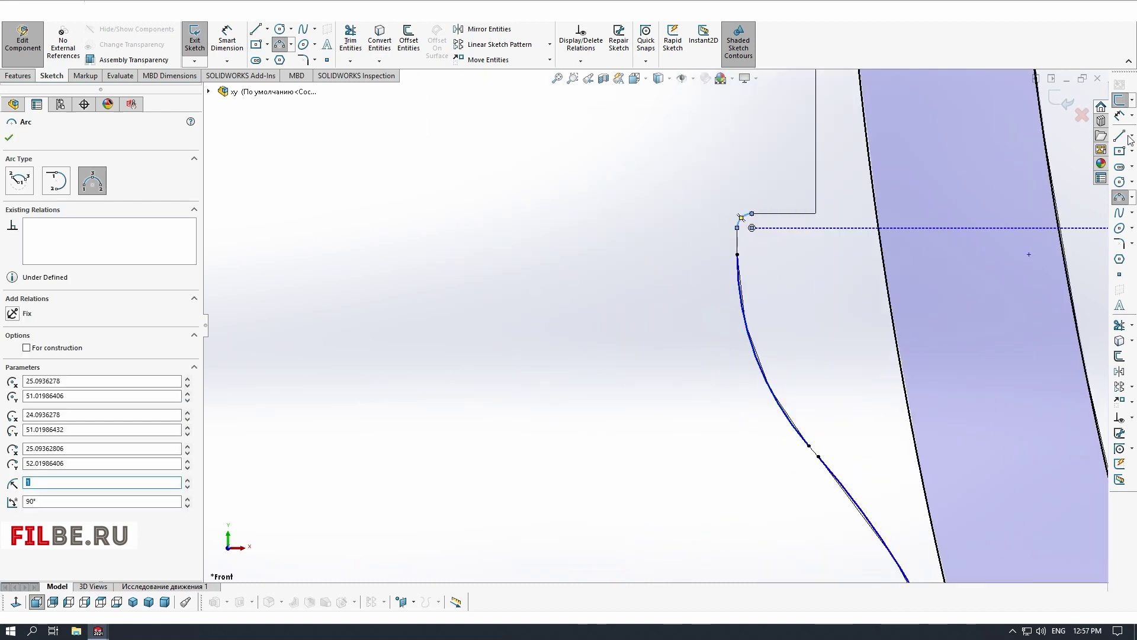
click(809, 446)
click(818, 456)
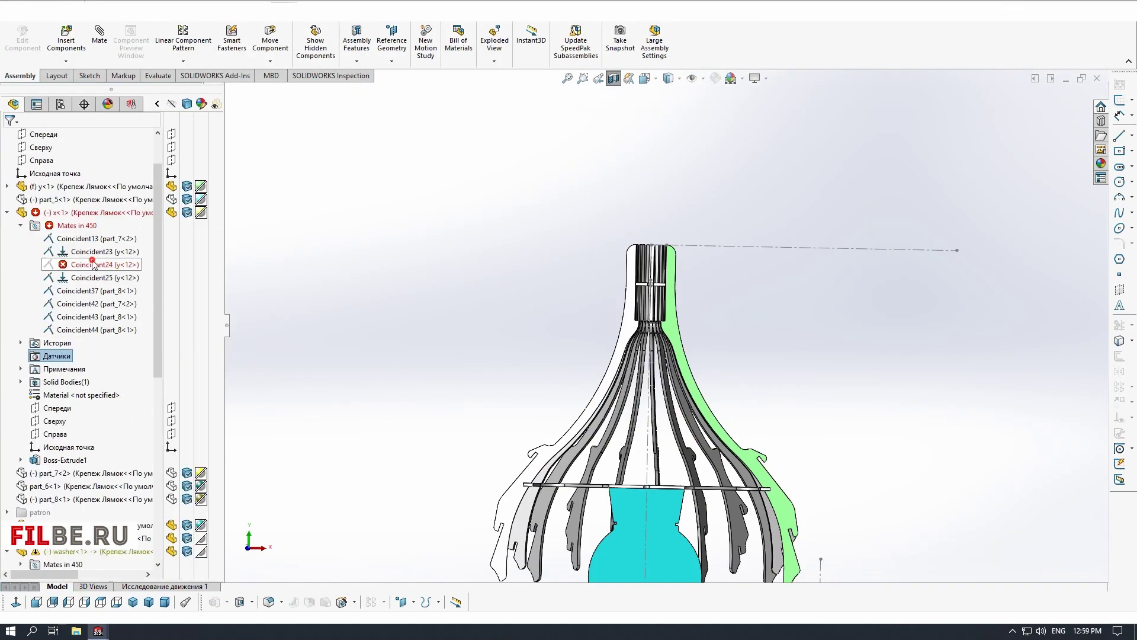
Pattern the washer linearly along the arm's upright edge with 70 mm spacing and 2 instances
right_click(107, 451)
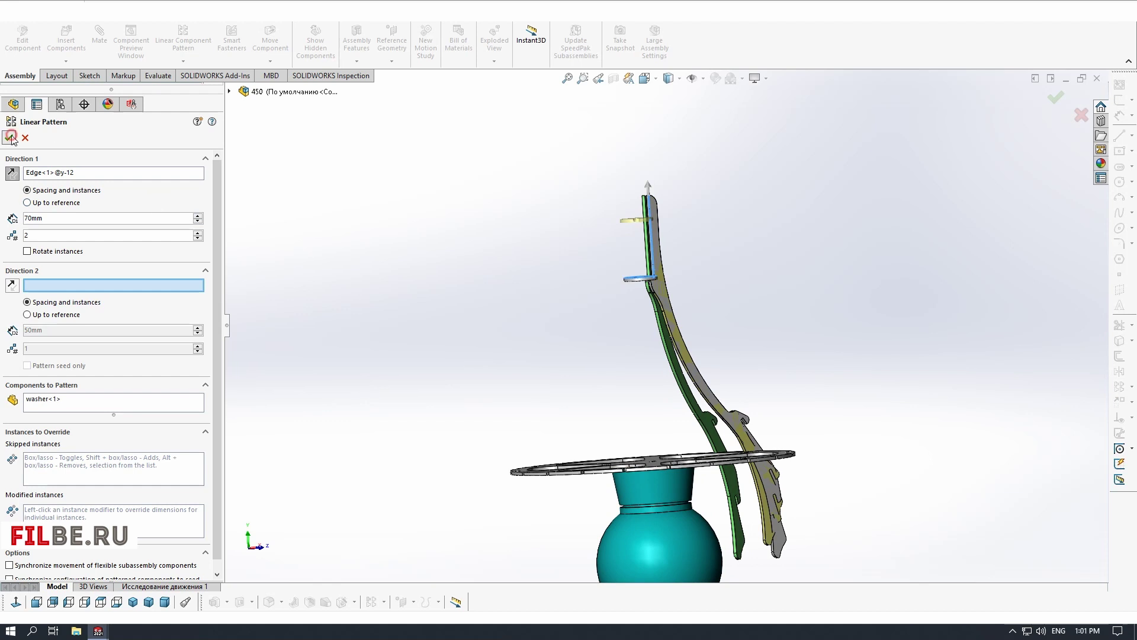
click(10, 137)
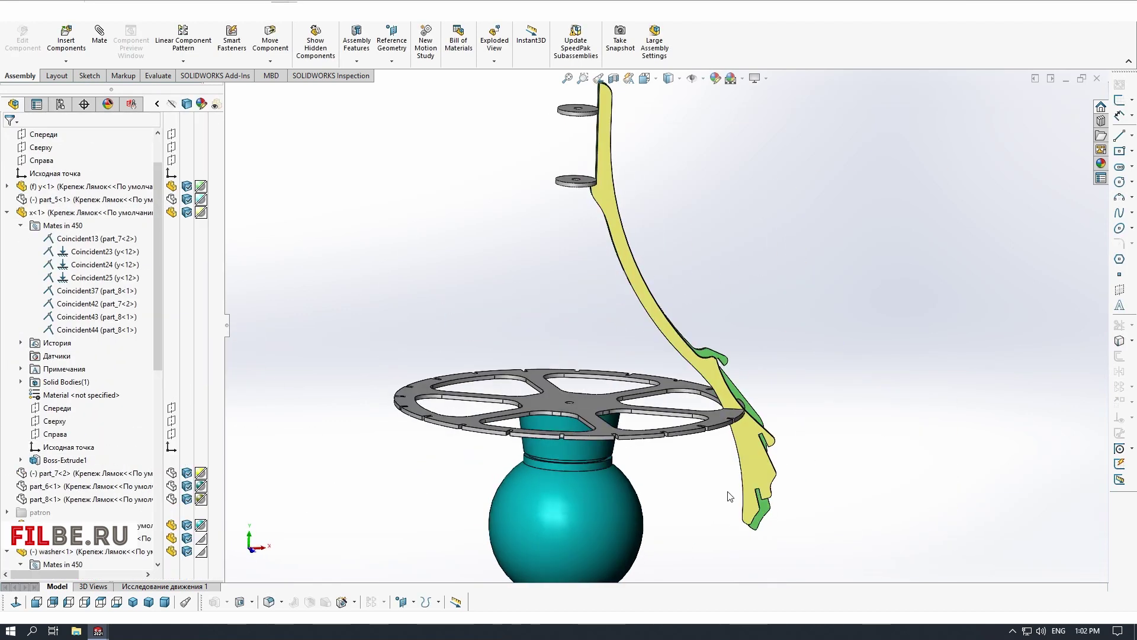
scroll(688, 418, up, 3)
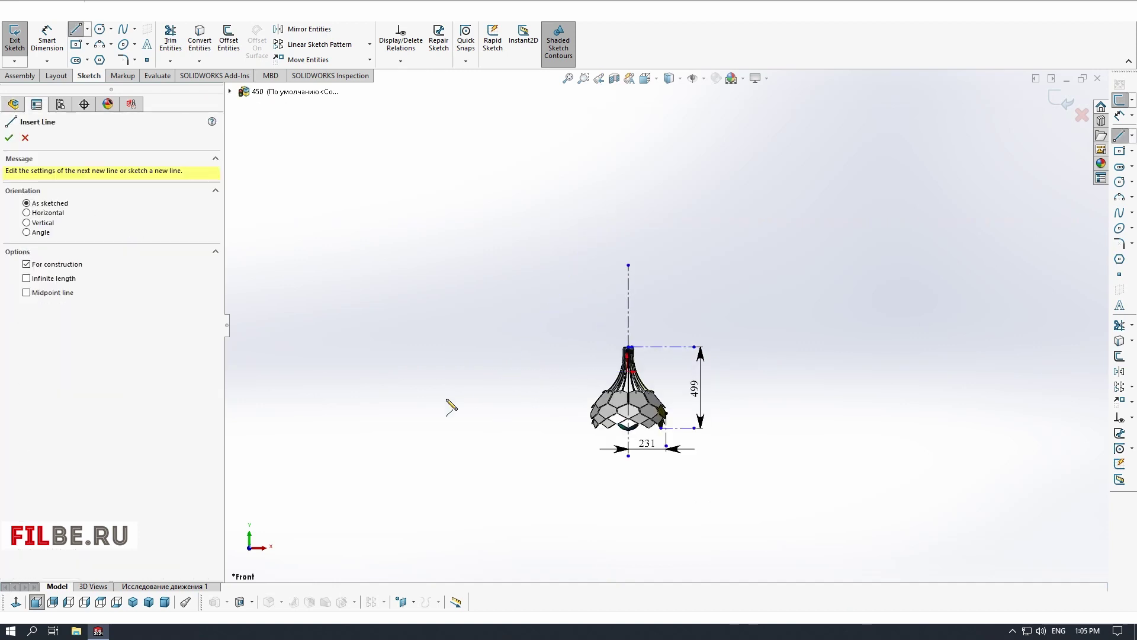
Draw a 3200 mm centreline sloping at 45° above the lamp, with a 200 mm horizontal centreline at its upper end
click(651, 185)
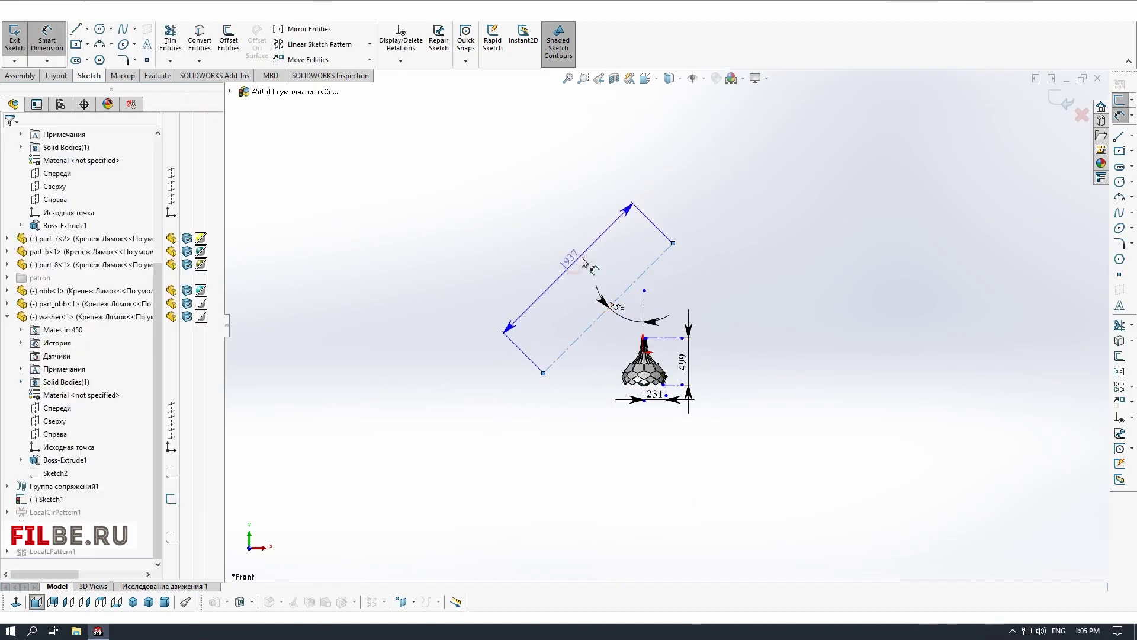
click(614, 213)
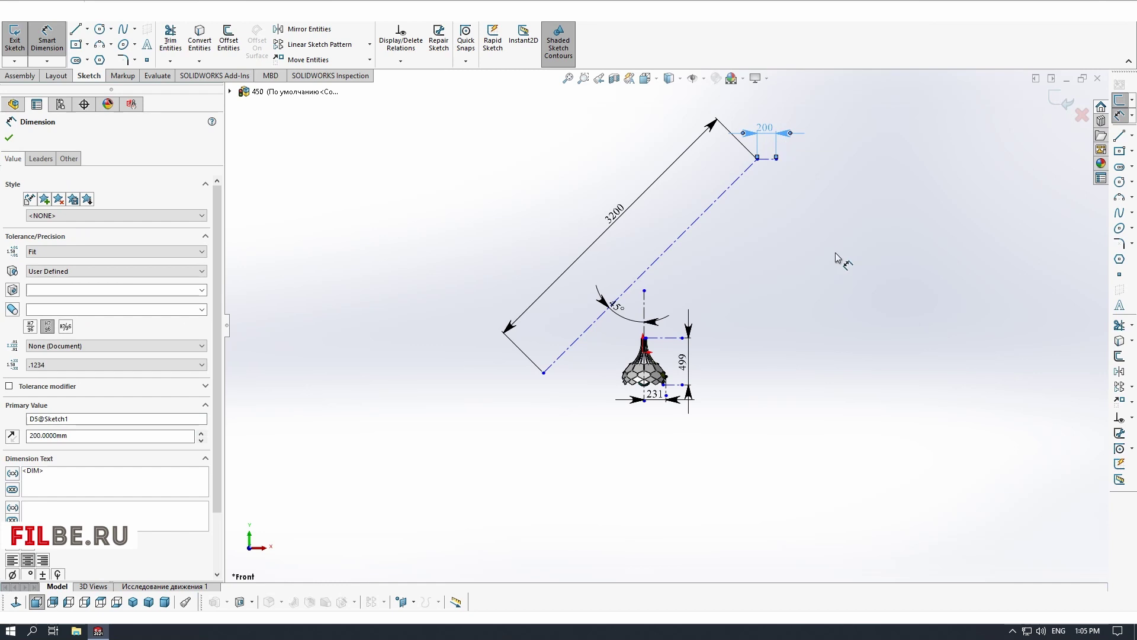
key(Escape)
Draw a centreline across the lamp from the sloping line's lower end and set its horizontal span to 2900 mm
click(1131, 135)
click(1060, 148)
click(543, 372)
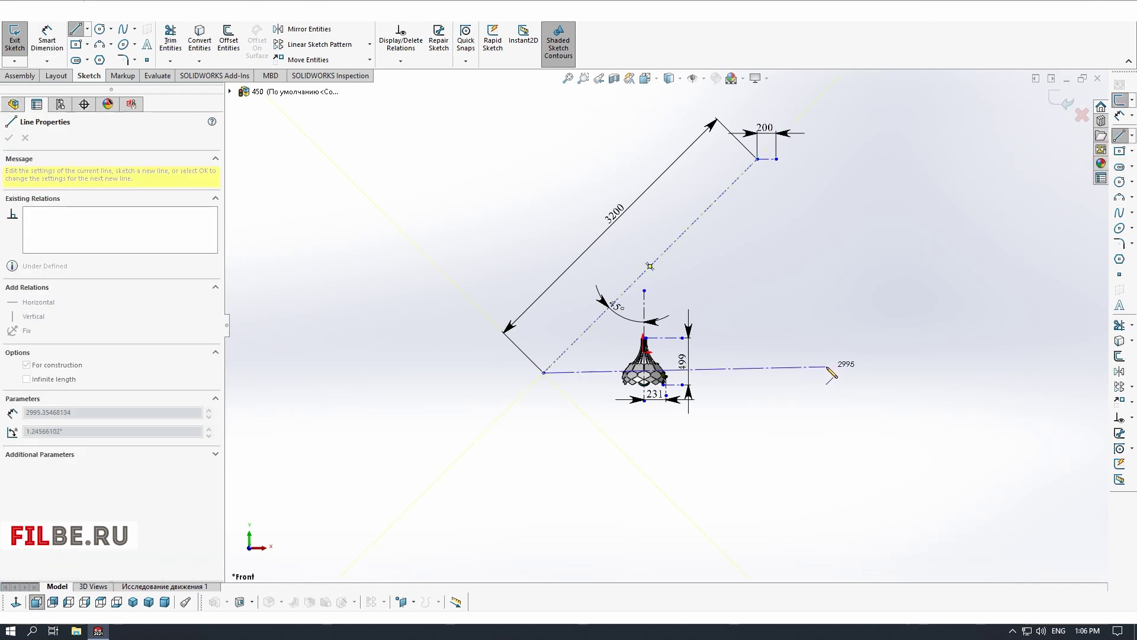
click(681, 370)
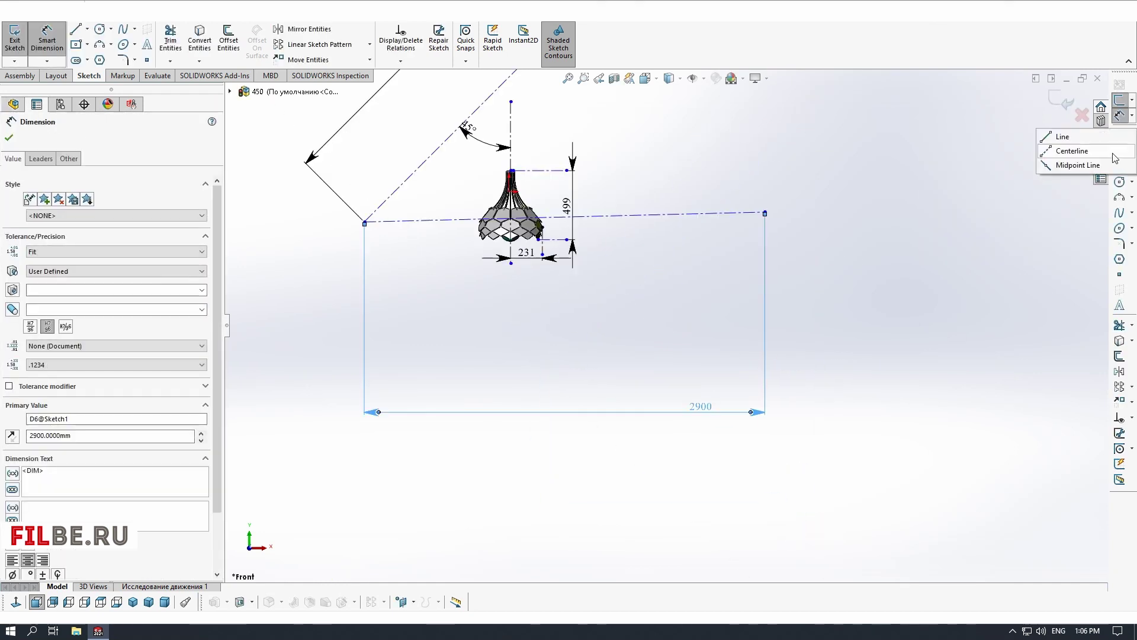
Complete the outline below the lamp as 2700 mm wide and 2400 mm high, with a 600 by 600 mm rectangle in its lower corner
key(Escape)
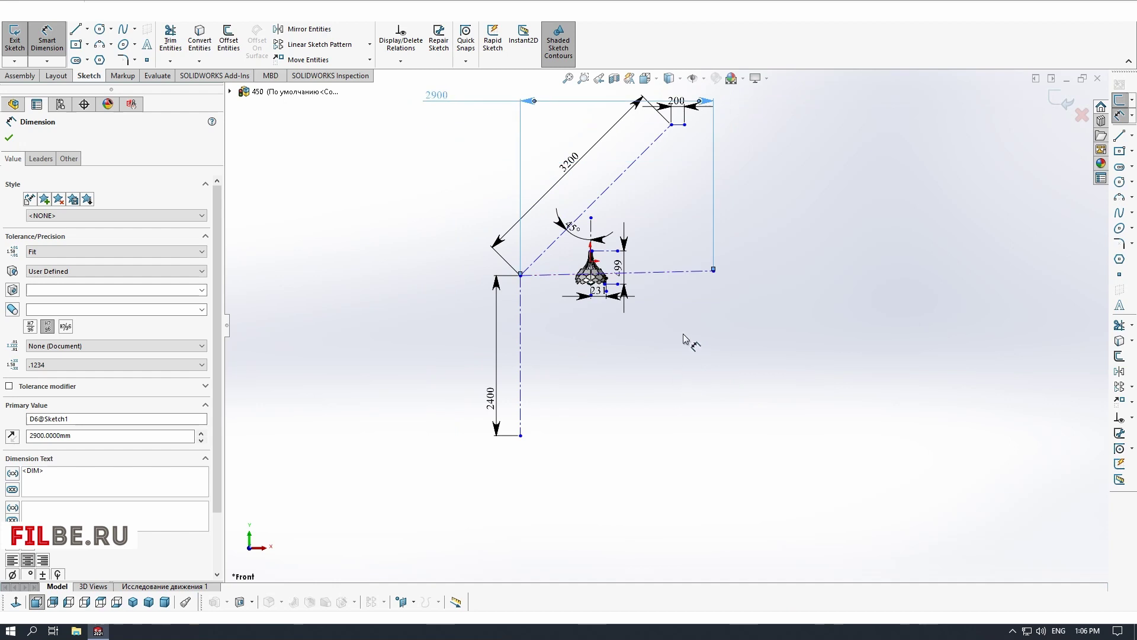
click(551, 435)
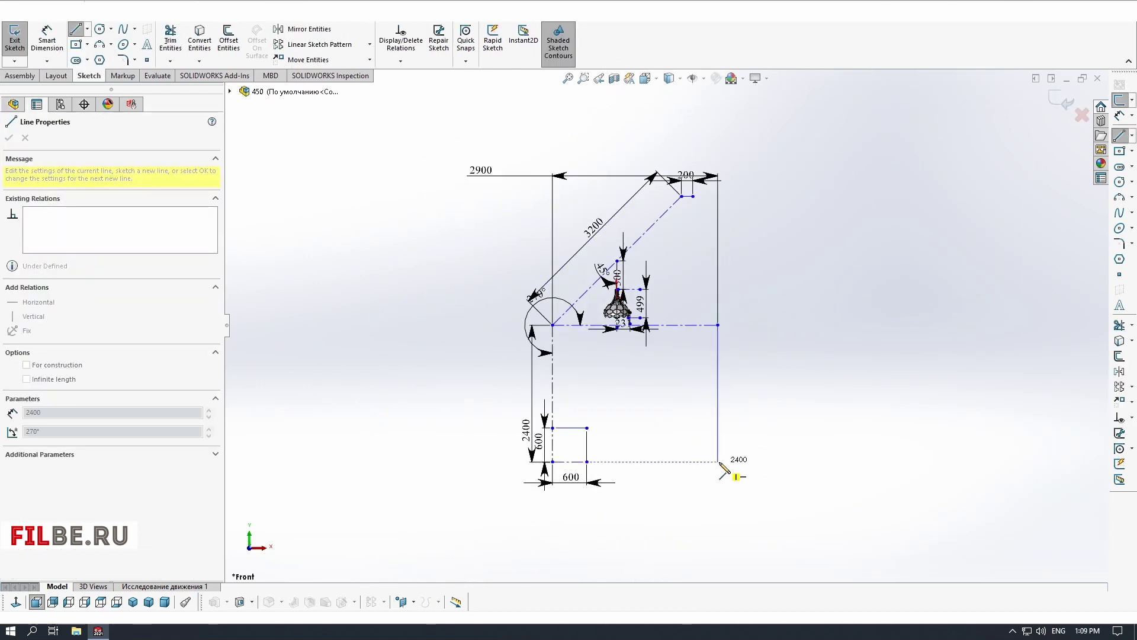
scroll(646, 342, down, 2)
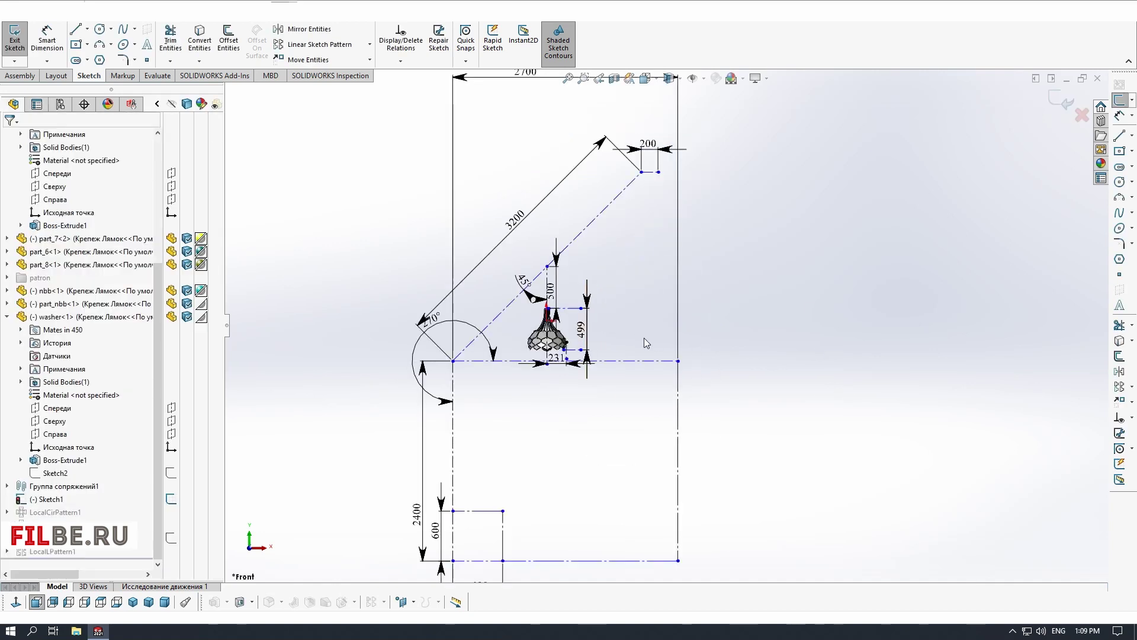